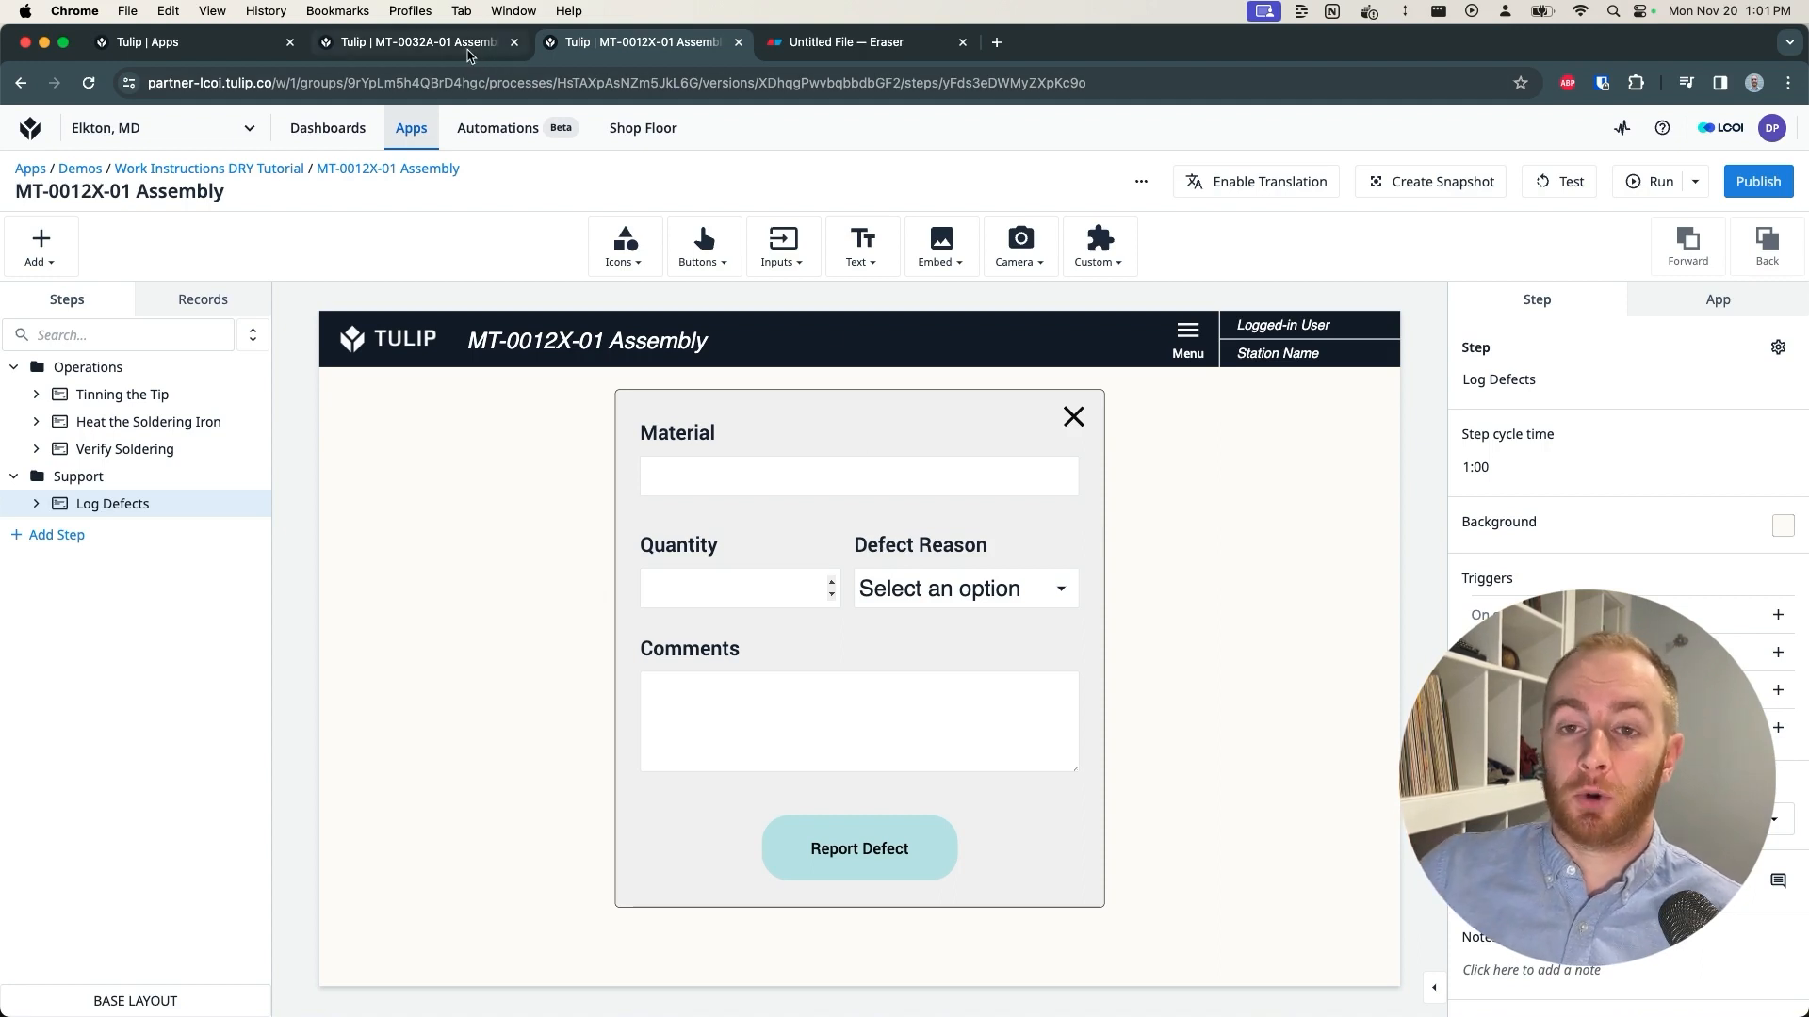
Step: Inspect the Log Defects step of MT-0032A-01 Assembly and the app list of the Work Instructions DRY Tutorial folder
click(218, 53)
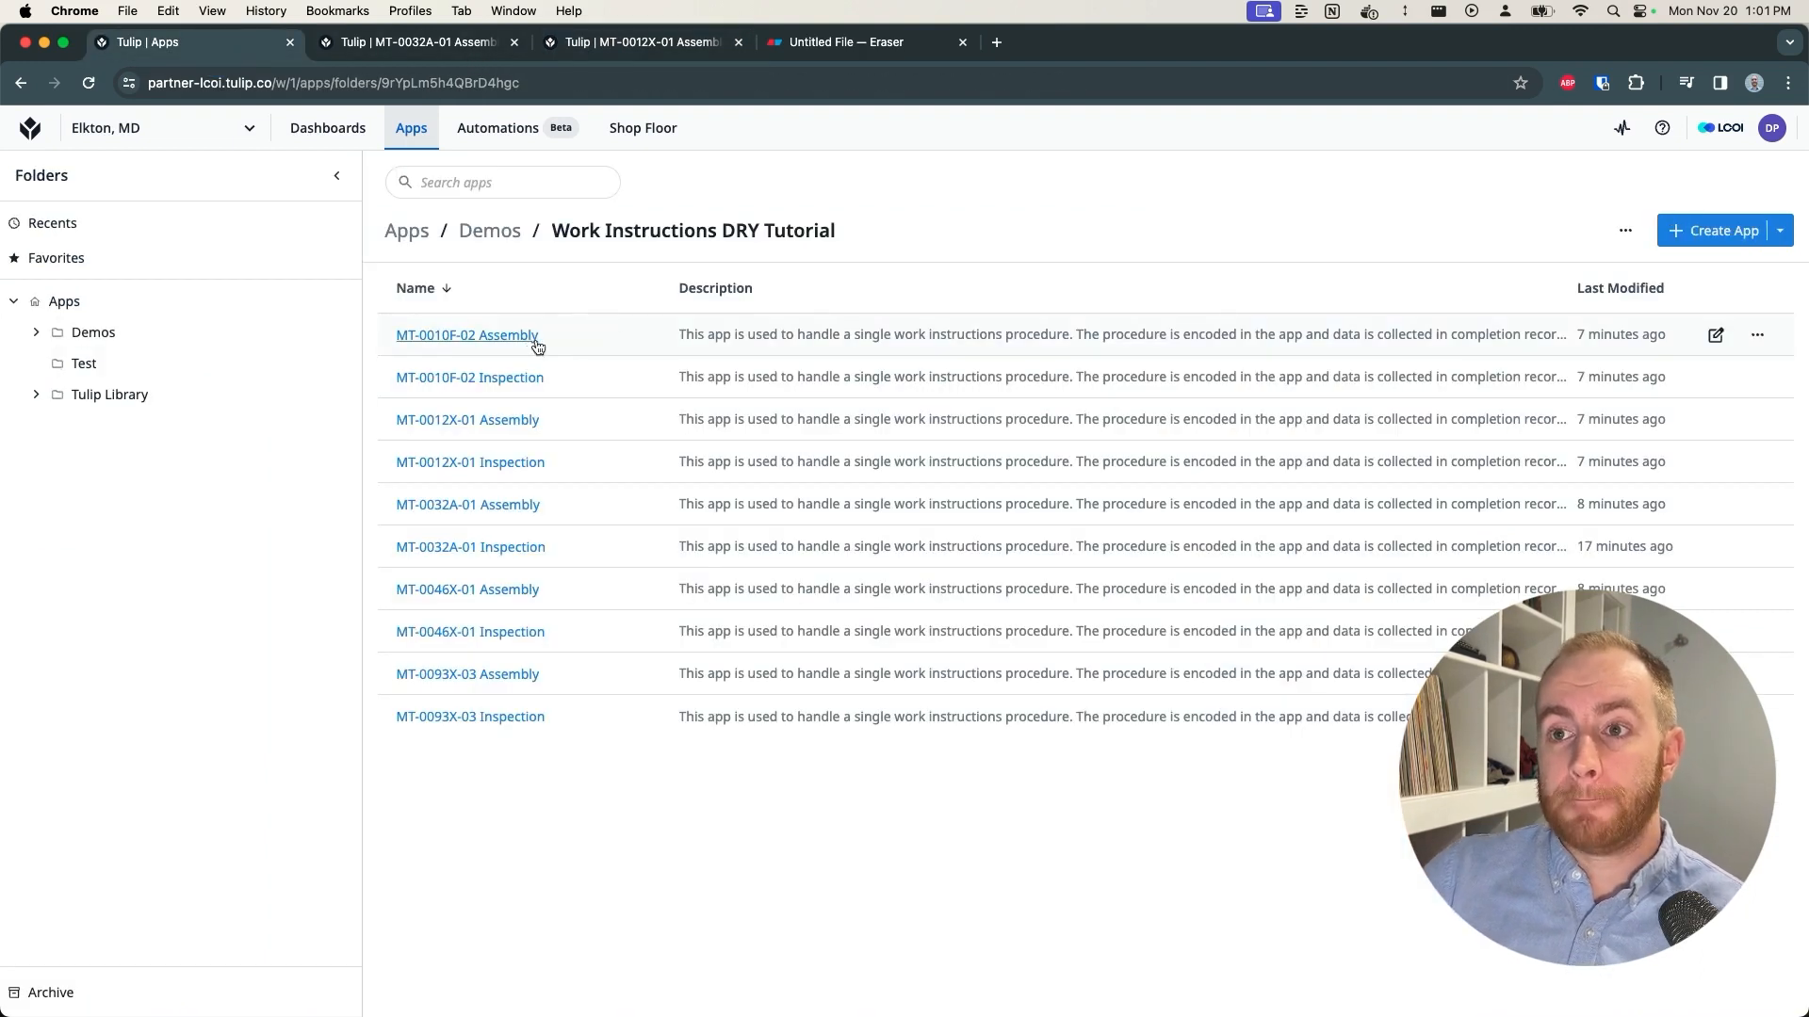
click(438, 43)
click(113, 503)
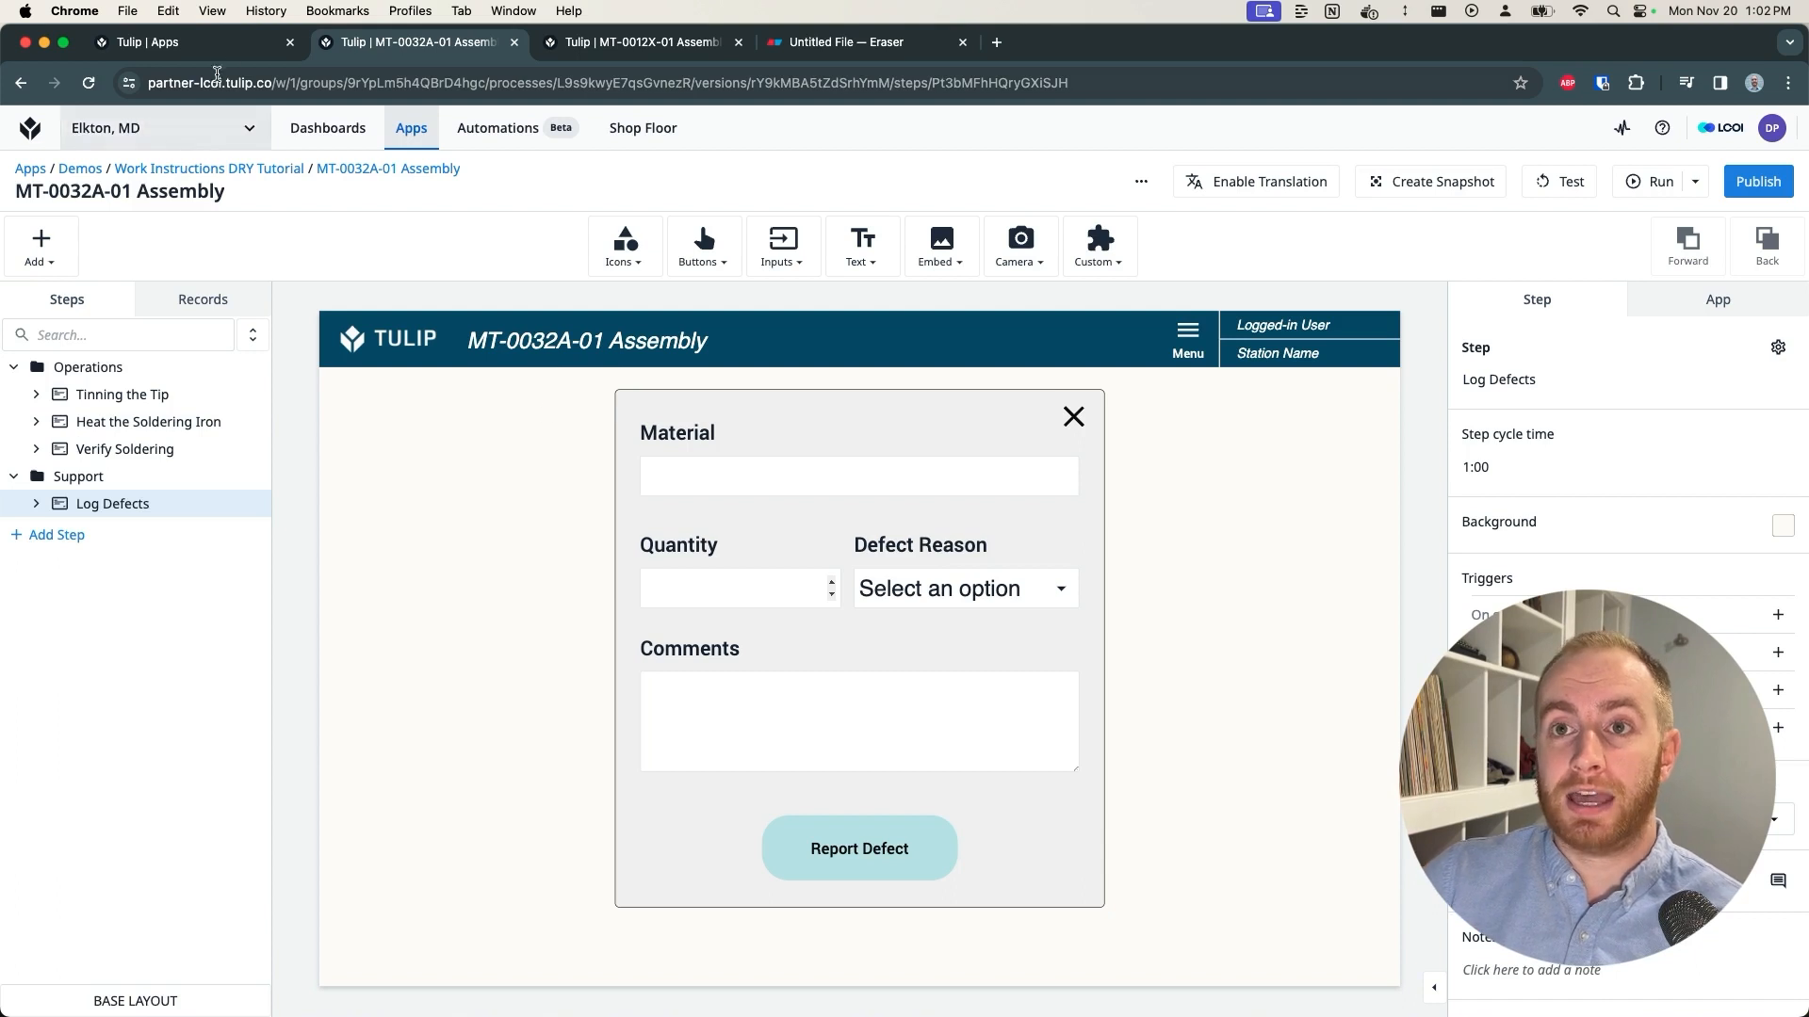
click(190, 55)
drag(542, 705, 395, 362)
click(377, 292)
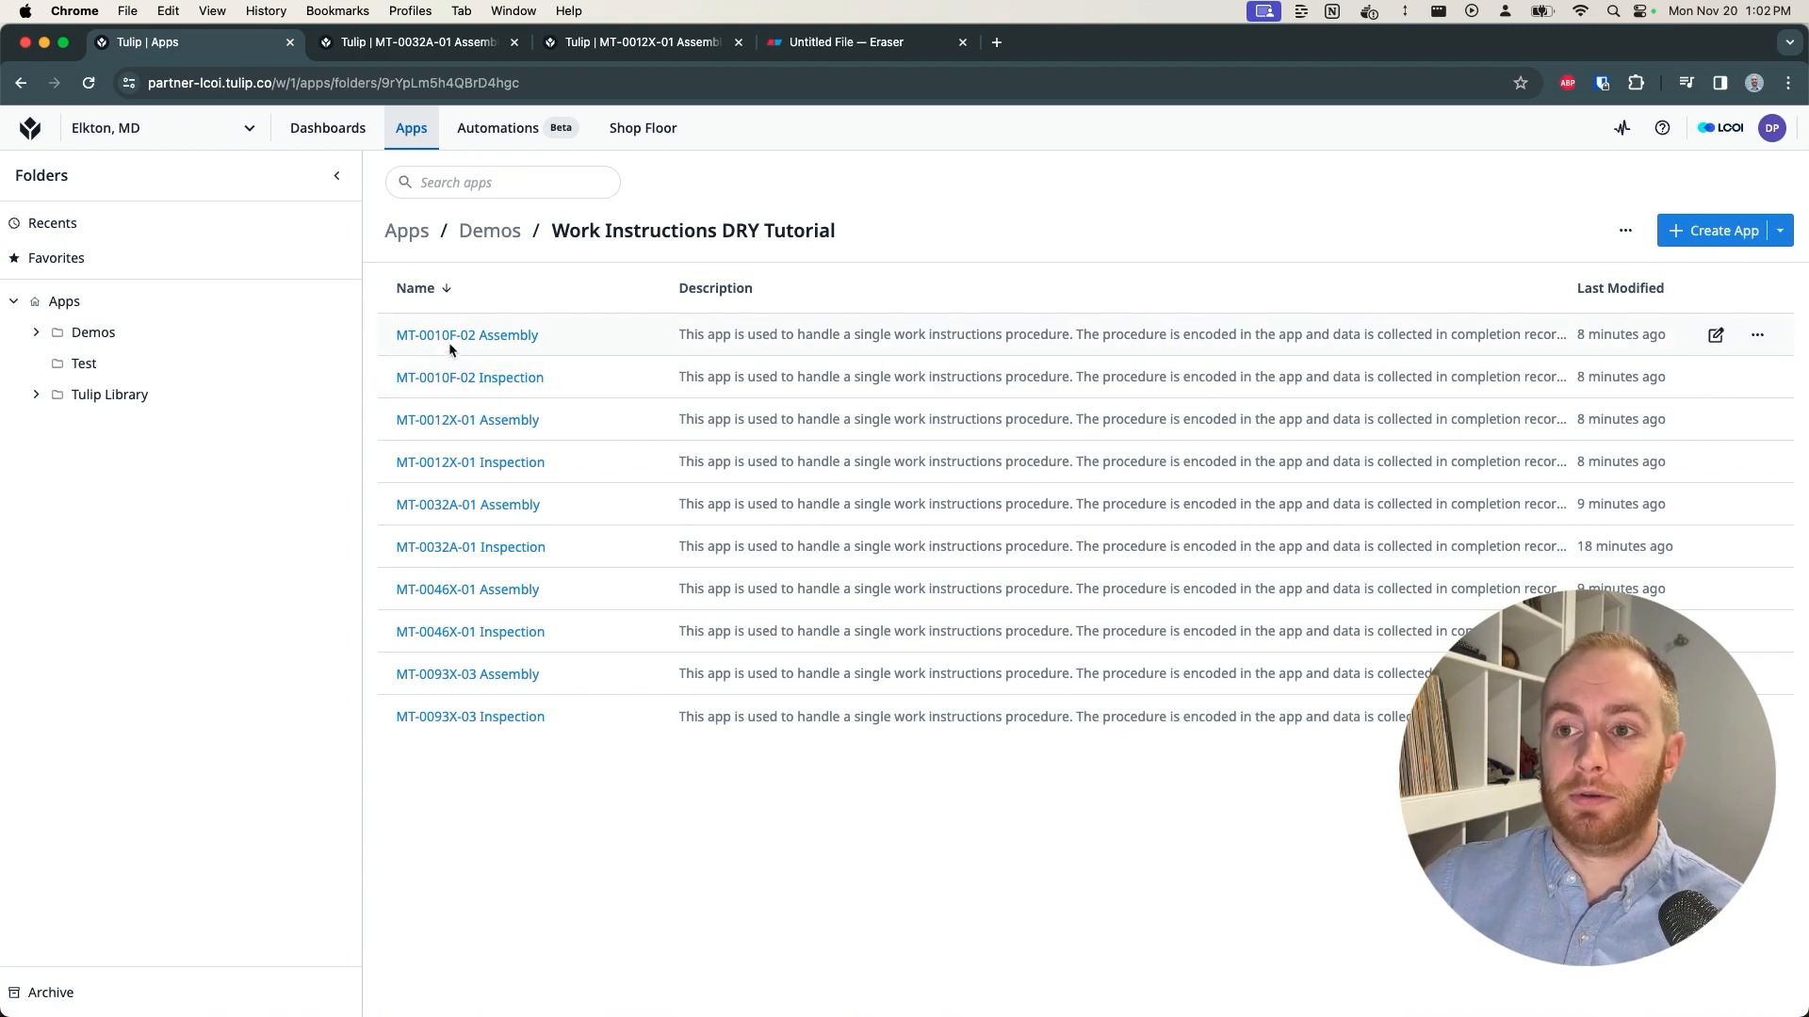
Step: Leave MT-0032A-01 Assembly for its parent folder, and view the Log Defects step of MT-0012X-01 Assembly
key(ctrl+Tab)
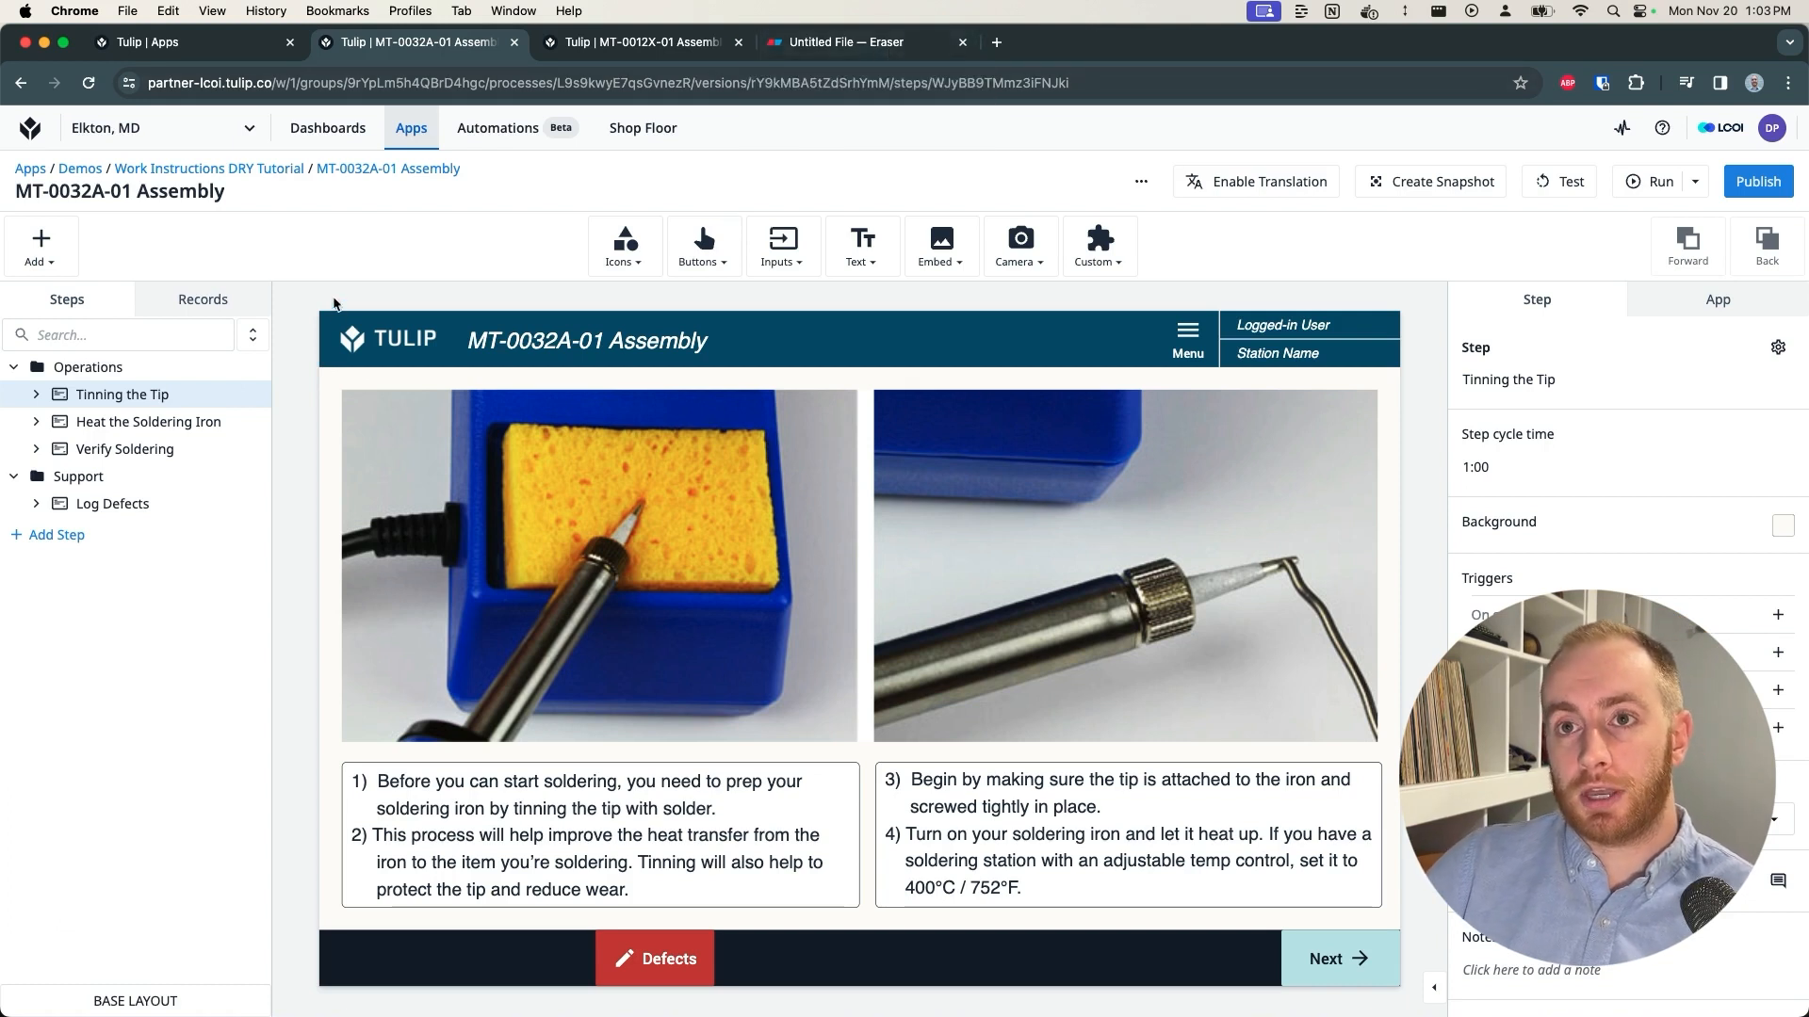
click(242, 176)
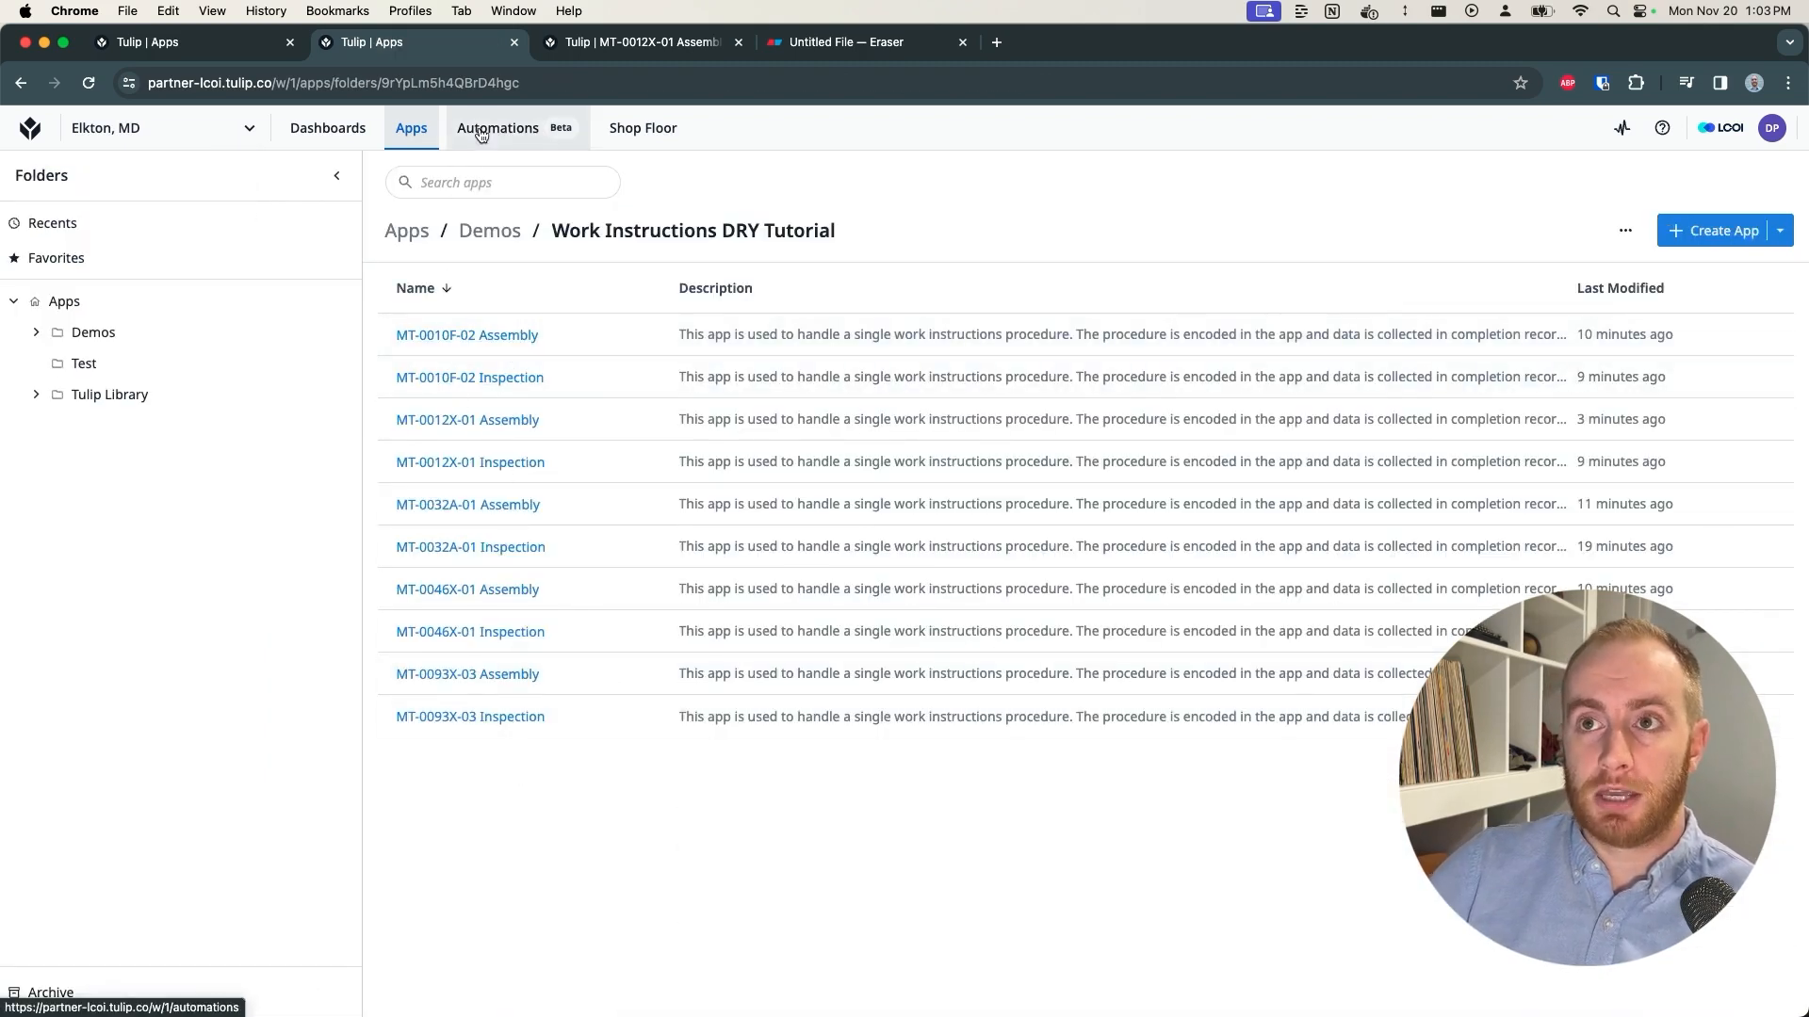
click(611, 47)
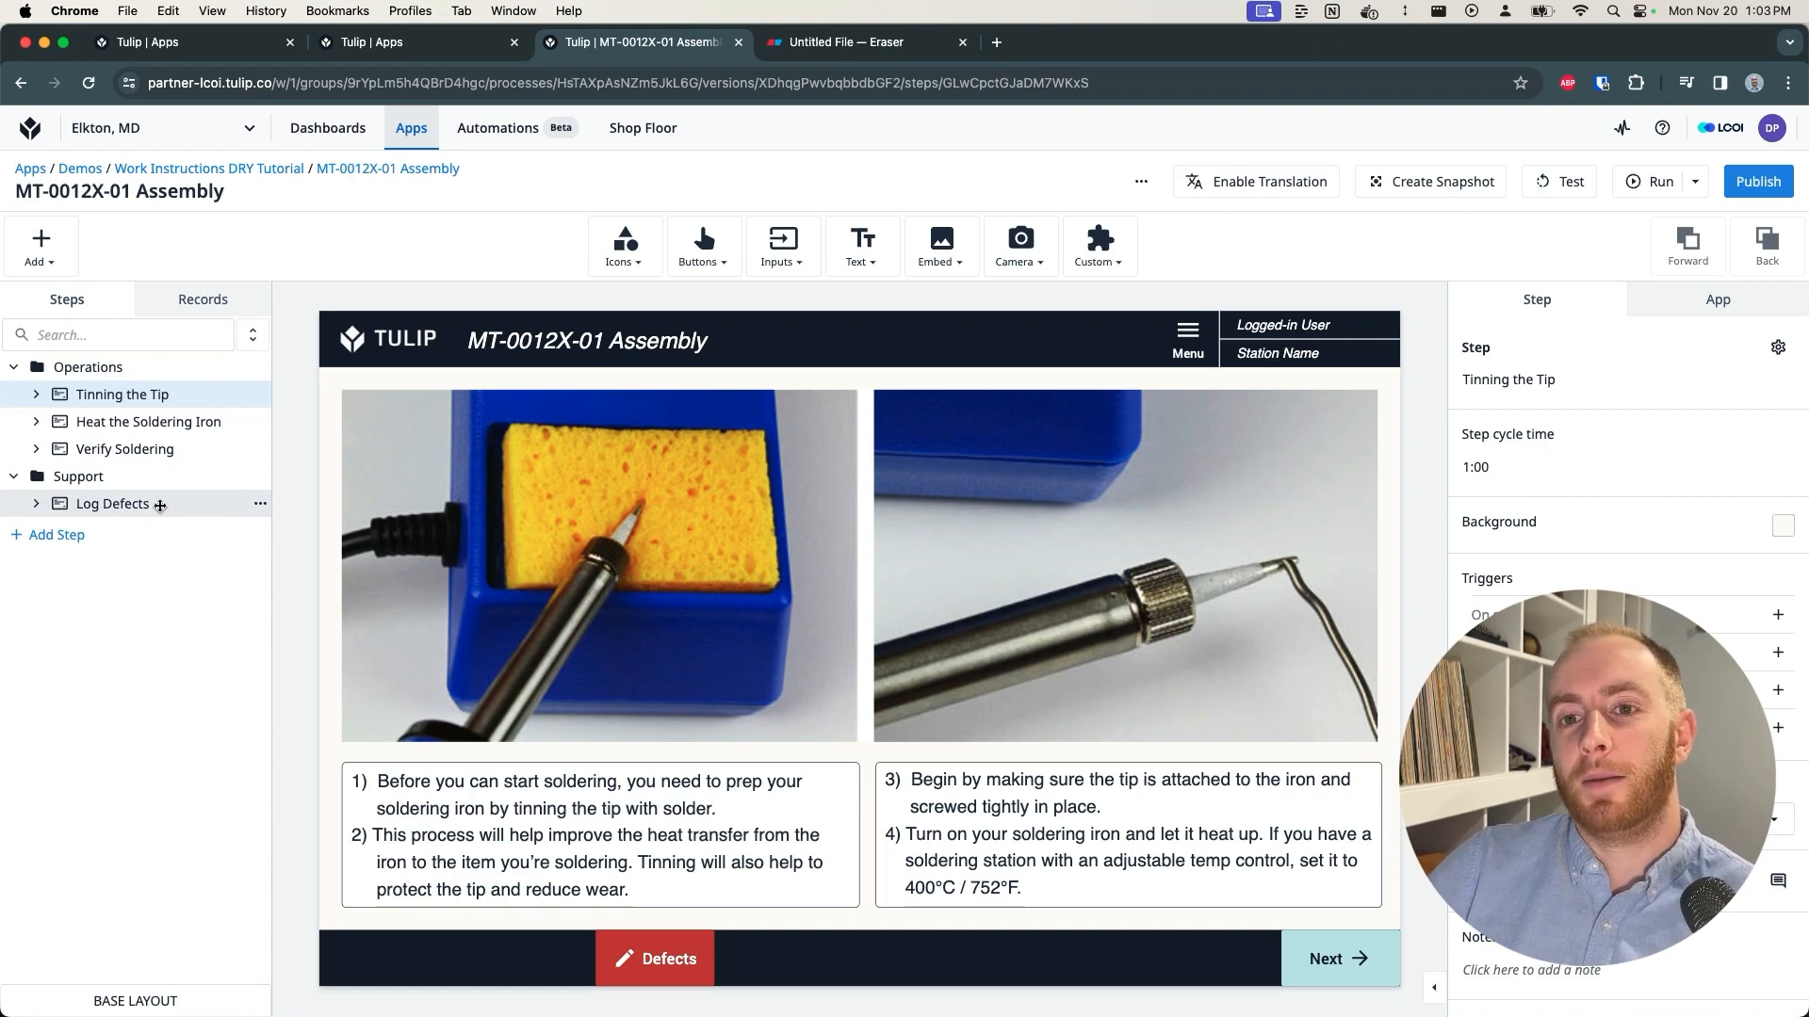
click(123, 502)
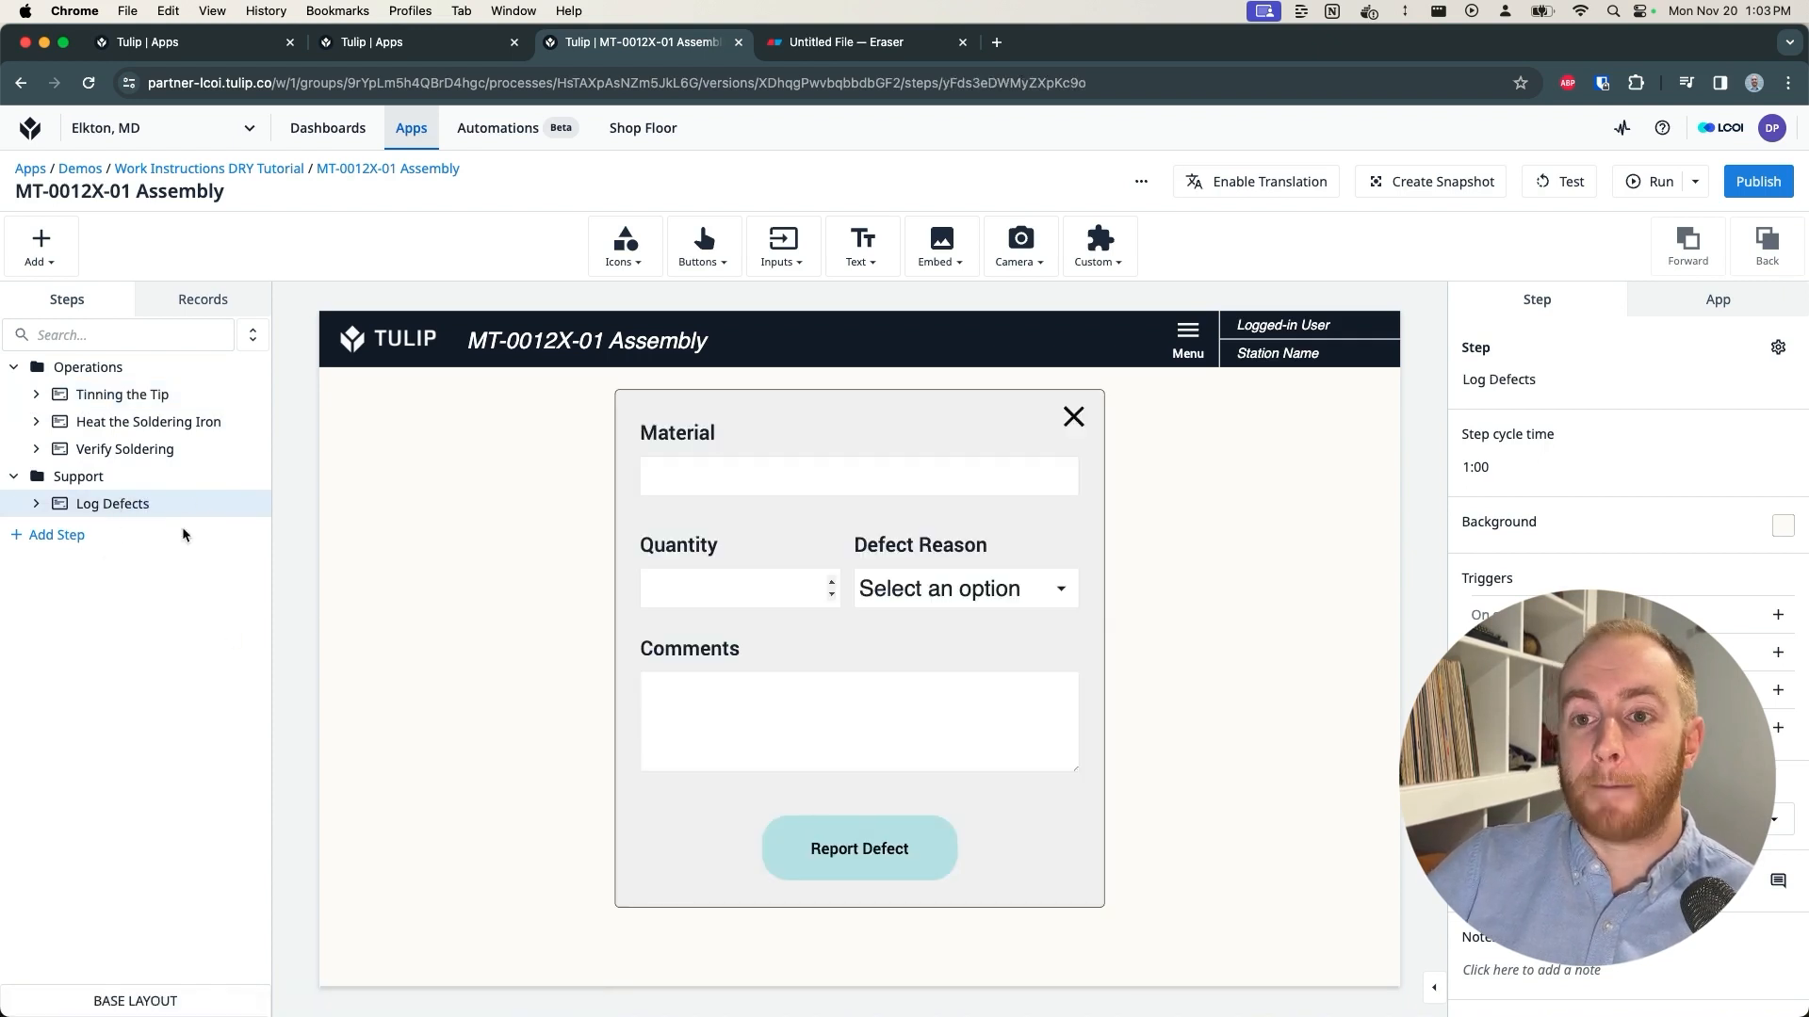
Step: Switch to the Eraser diagram and shift the Defect Logging App box slightly left toward the column of app boxes
click(844, 44)
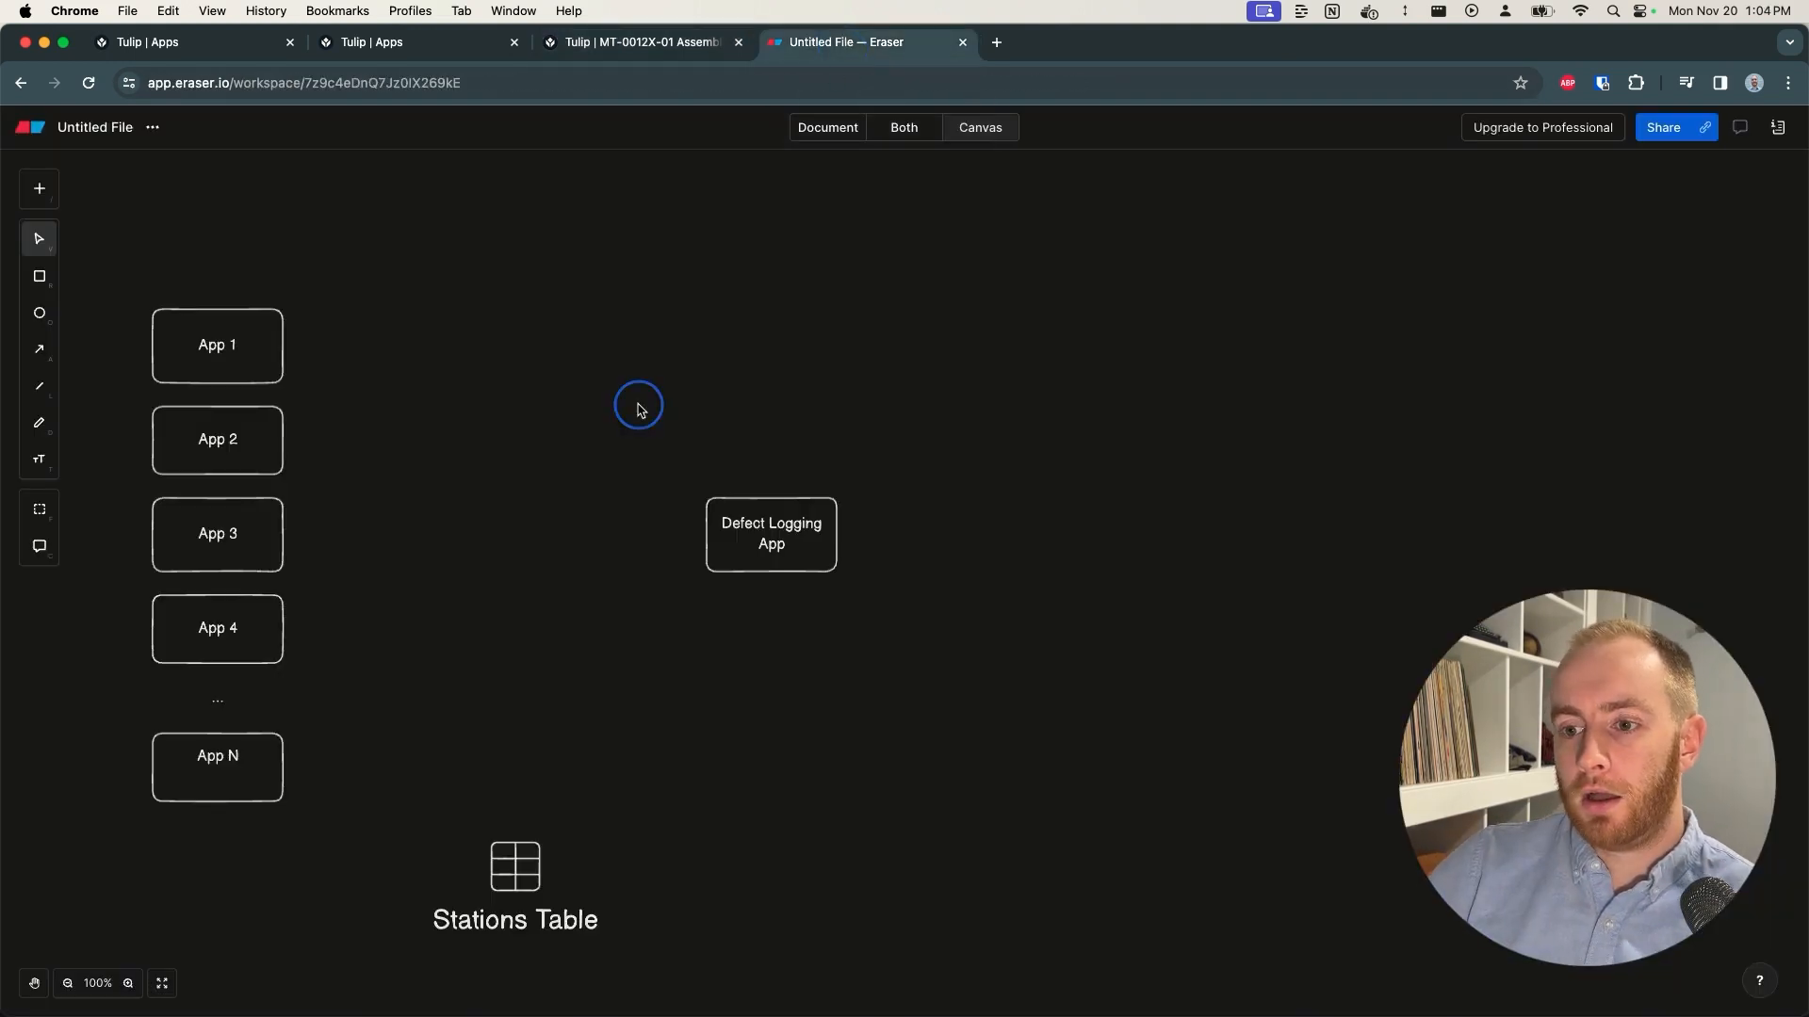
drag(374, 208, 132, 887)
click(359, 667)
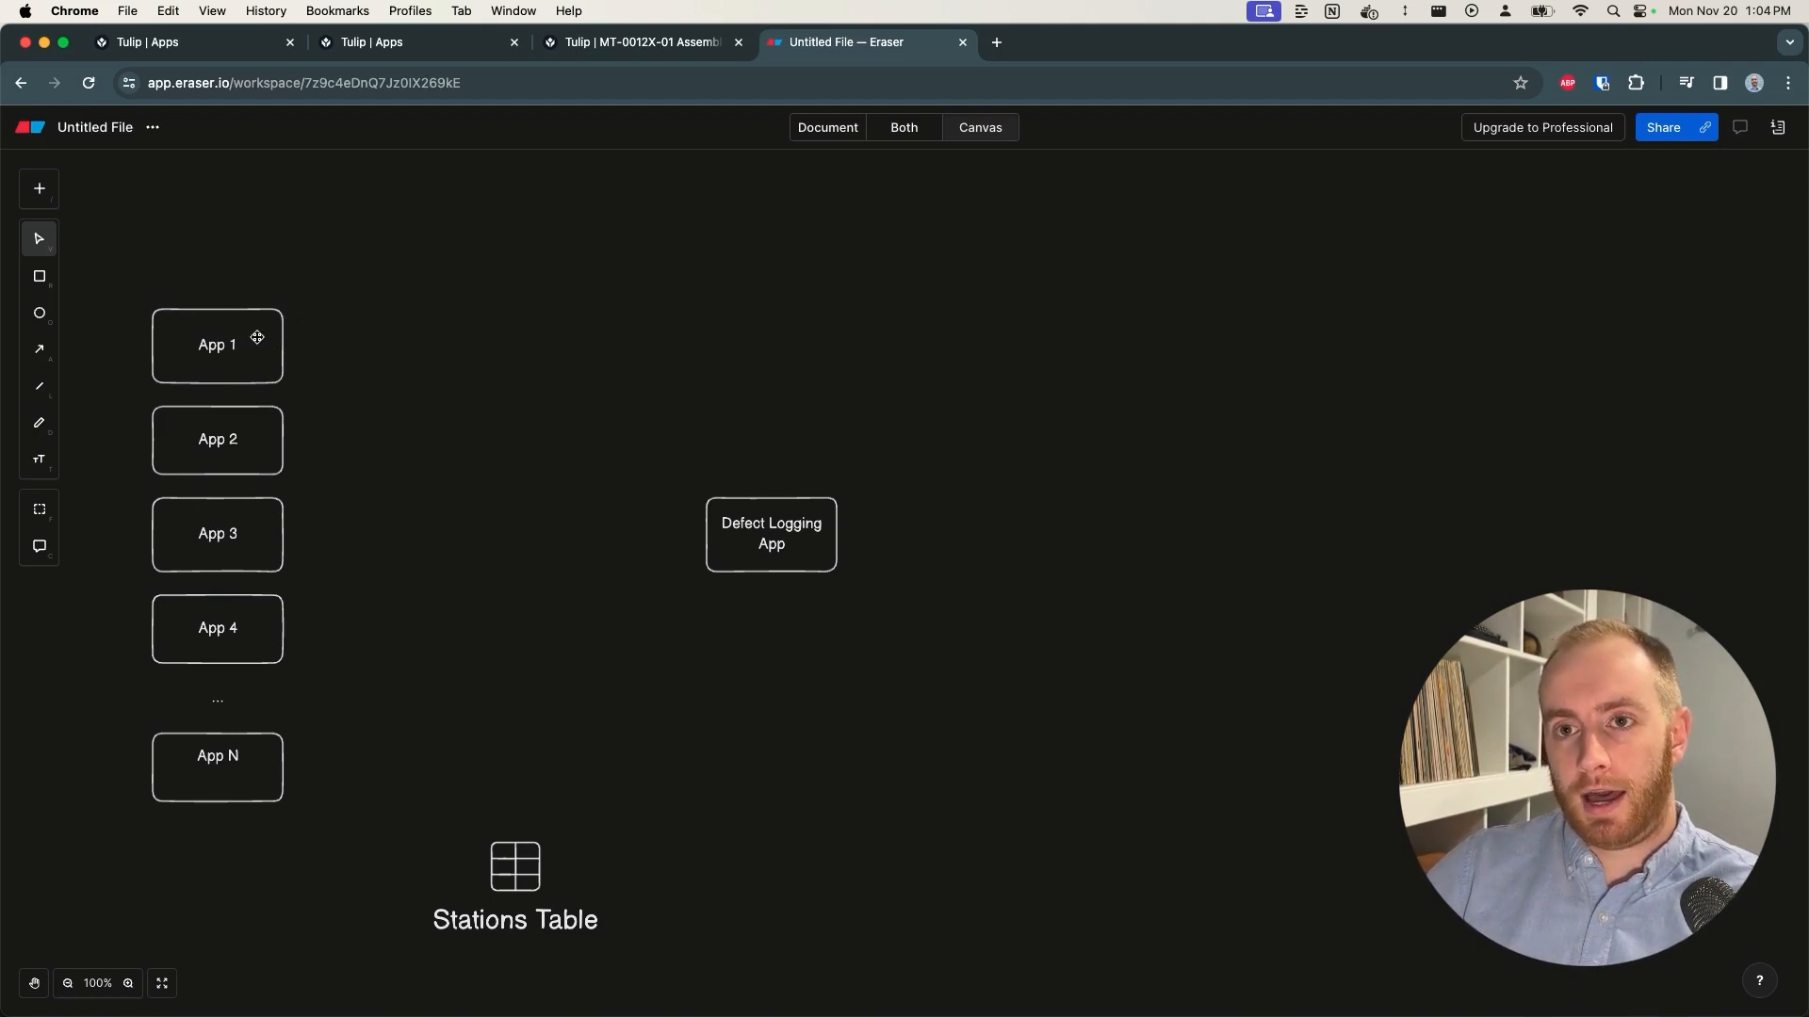
drag(682, 464, 881, 610)
click(891, 560)
drag(777, 542, 751, 542)
click(707, 452)
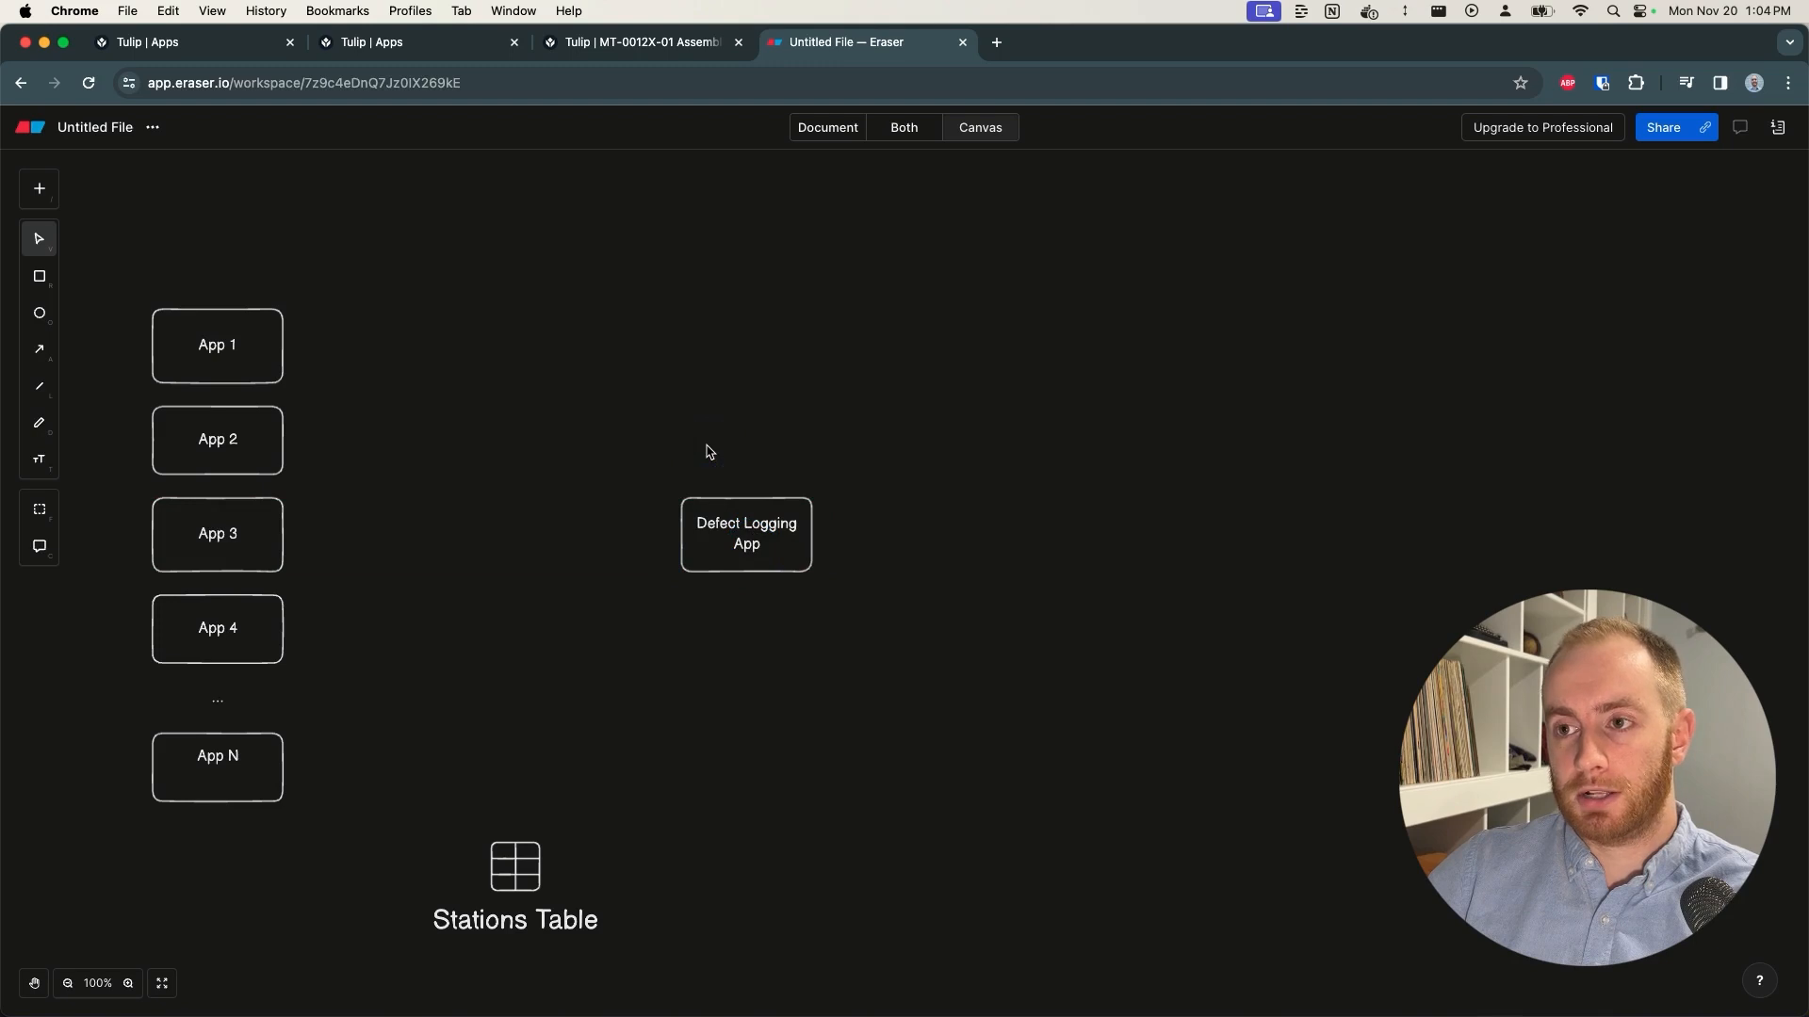
drag(613, 441, 867, 622)
click(945, 484)
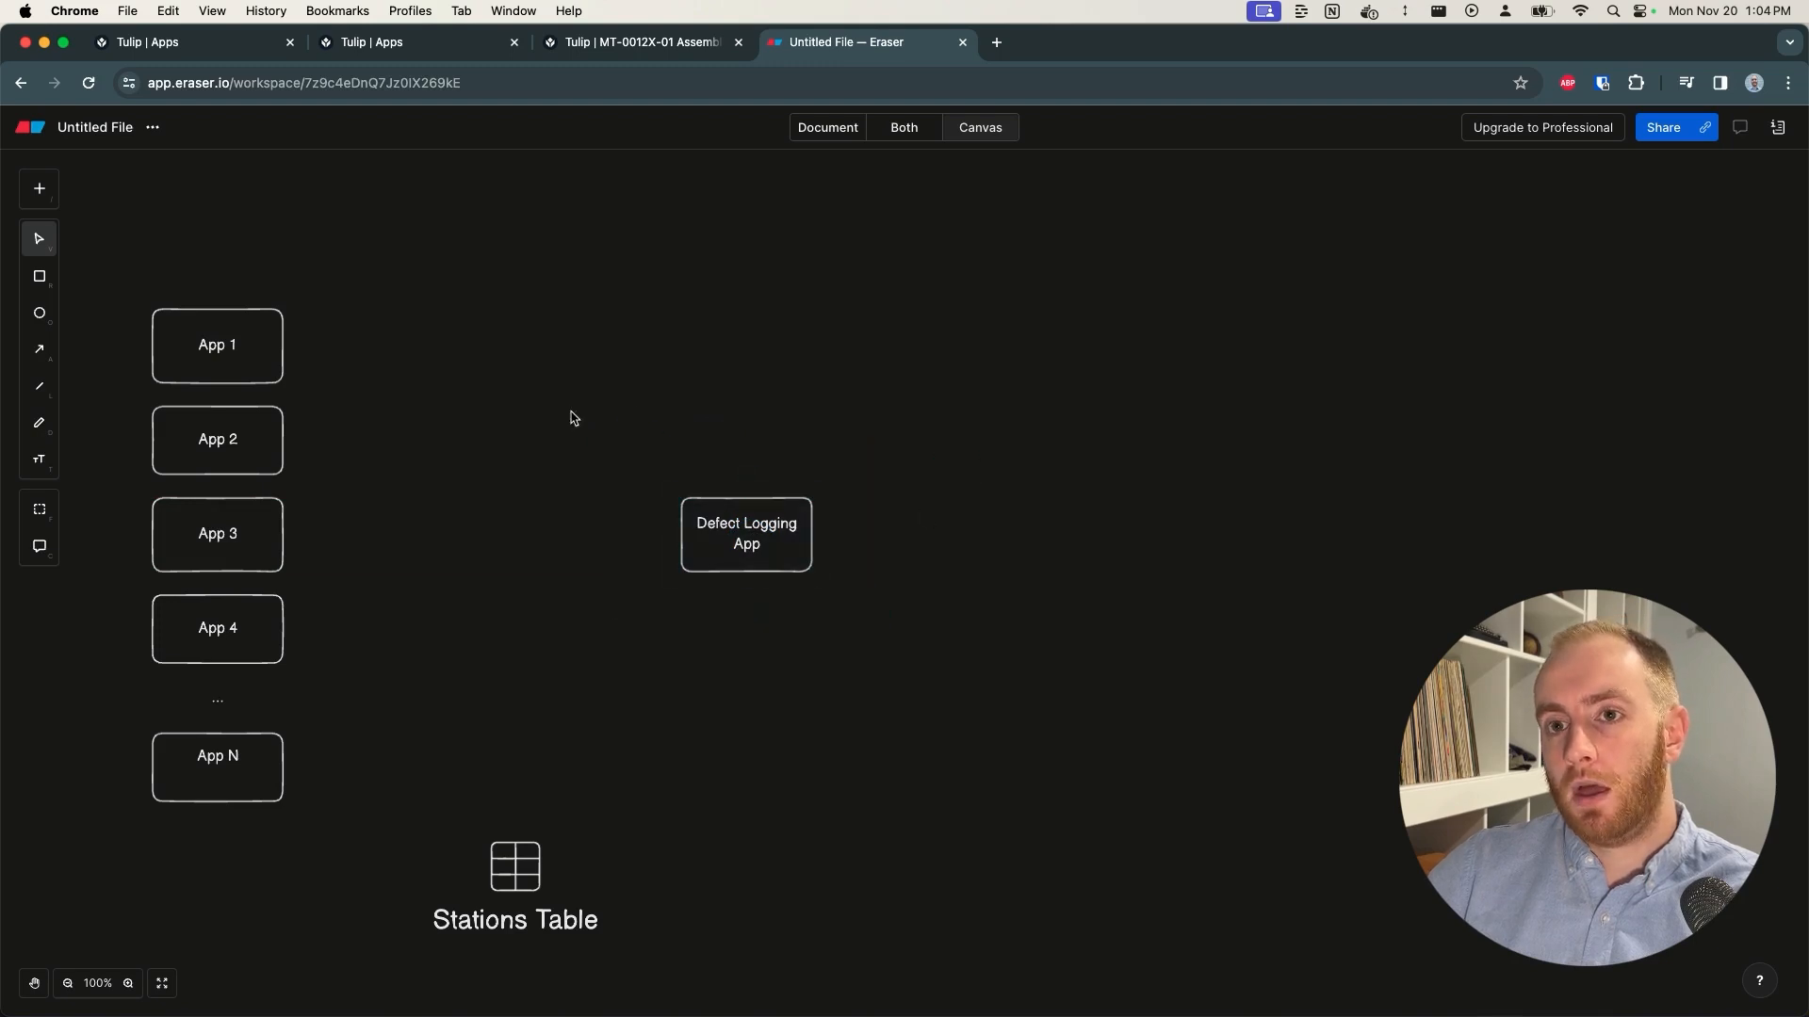
click(249, 349)
click(352, 267)
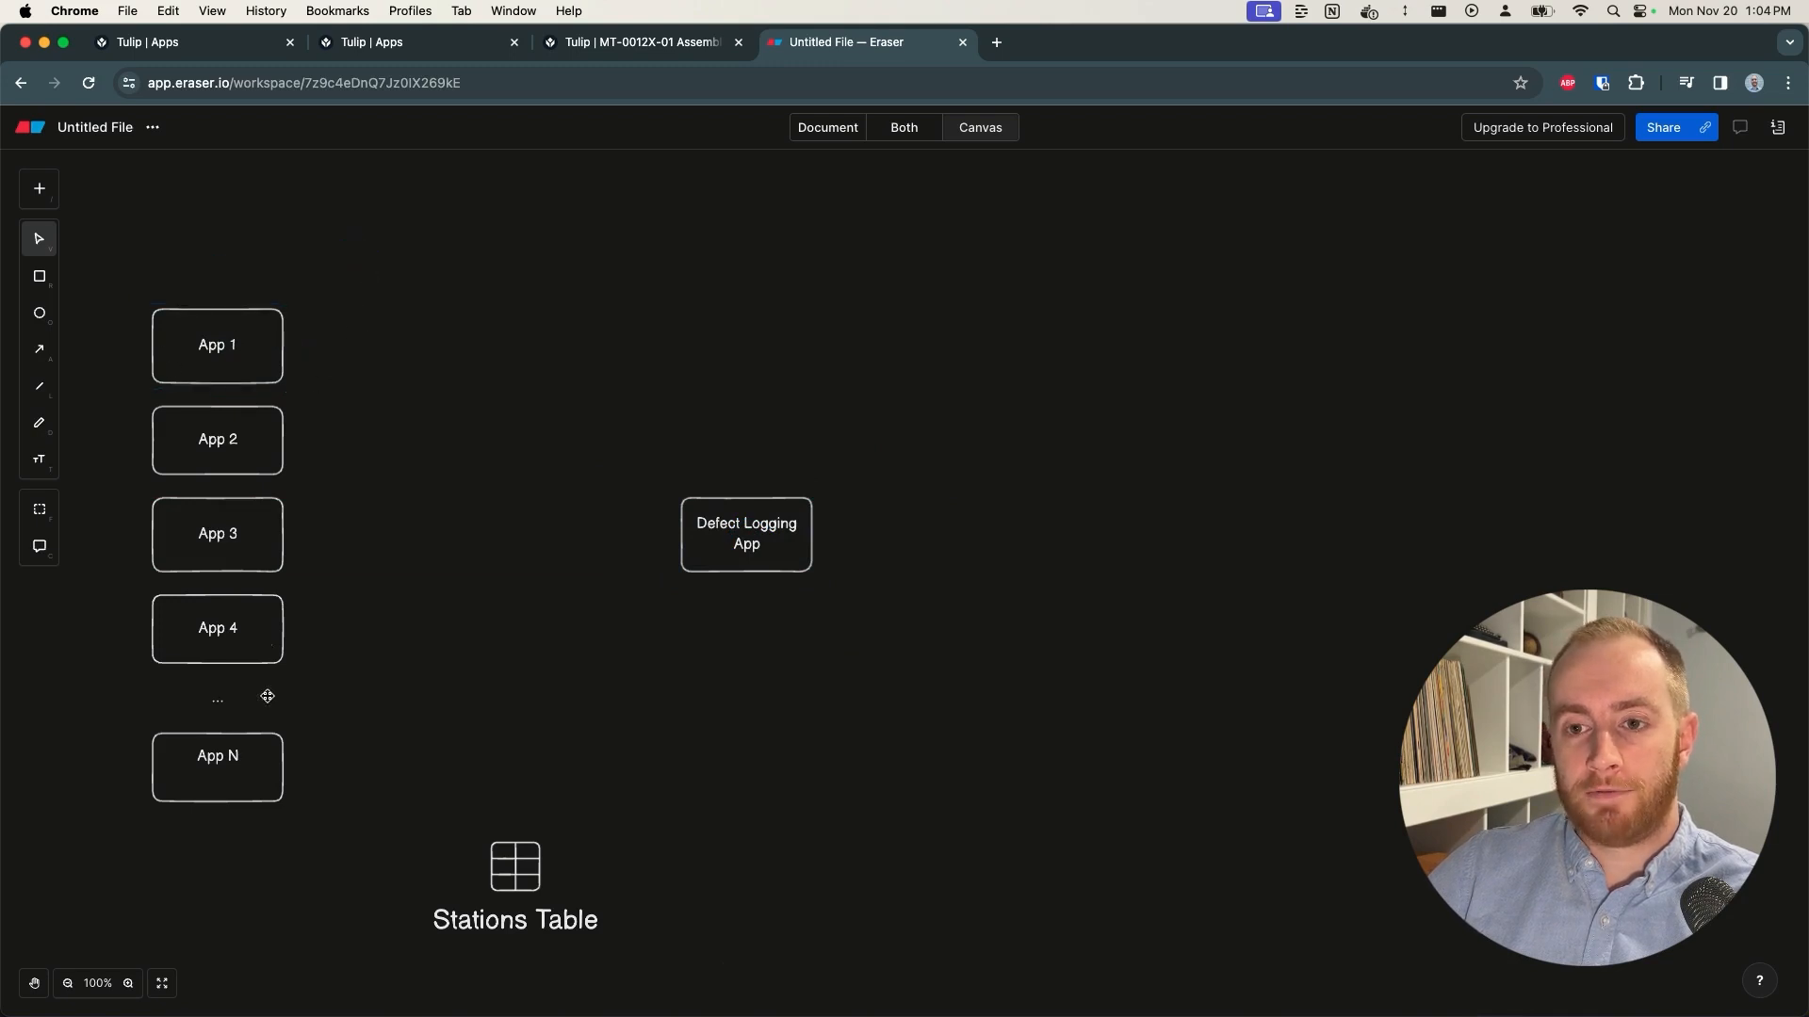
Step: Draw an arrow from the App 1 box to the Defect Logging App box
click(39, 348)
drag(284, 346, 679, 534)
click(684, 458)
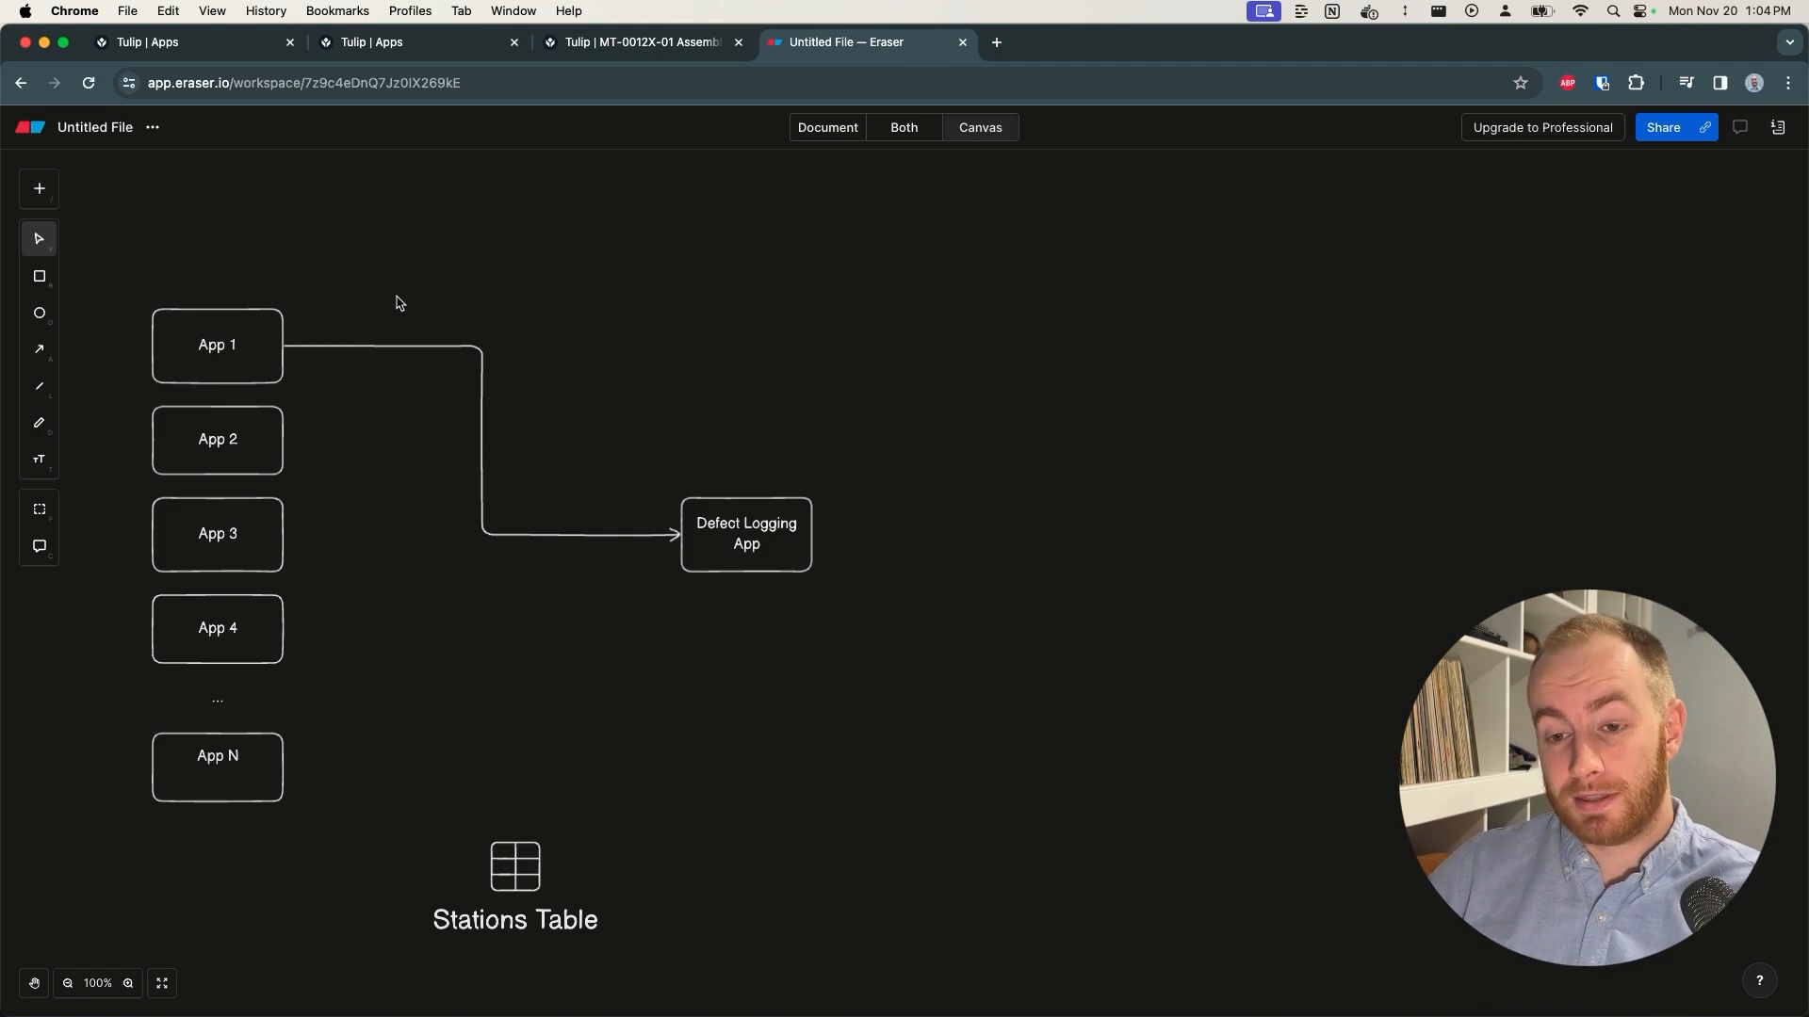
key(a)
drag(745, 494, 286, 318)
click(521, 260)
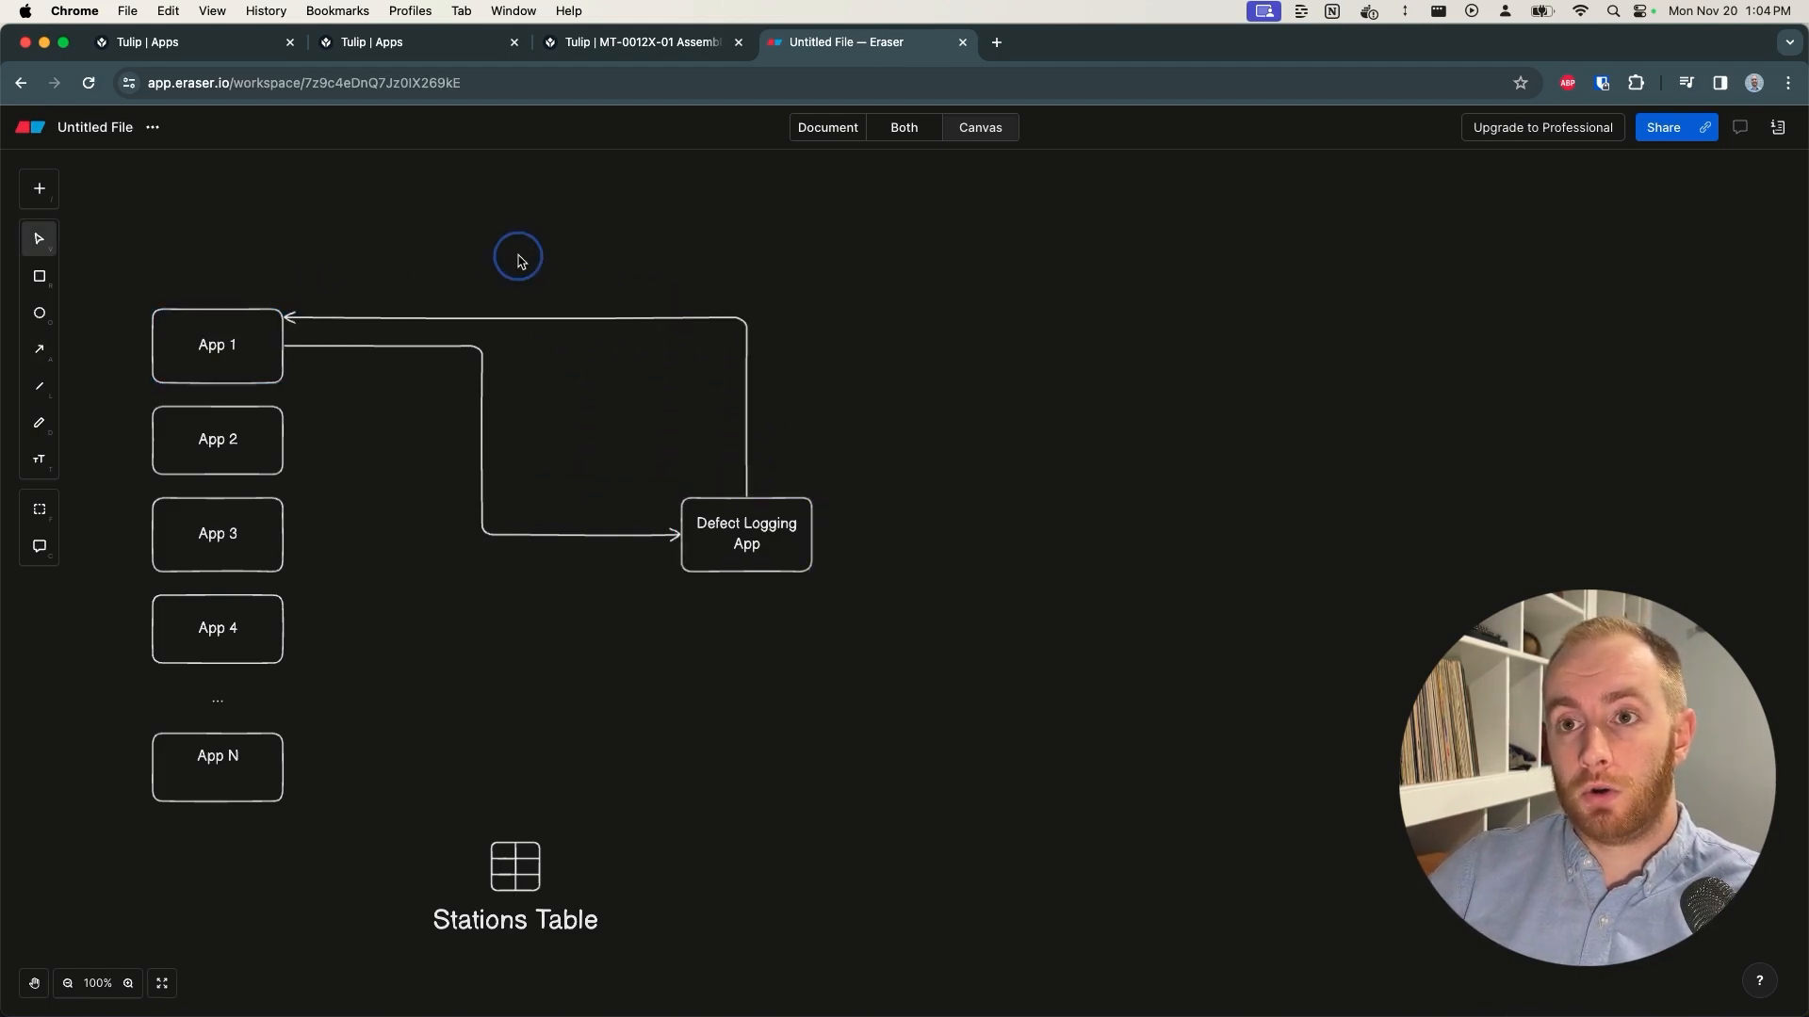
click(747, 473)
key(BackSpace)
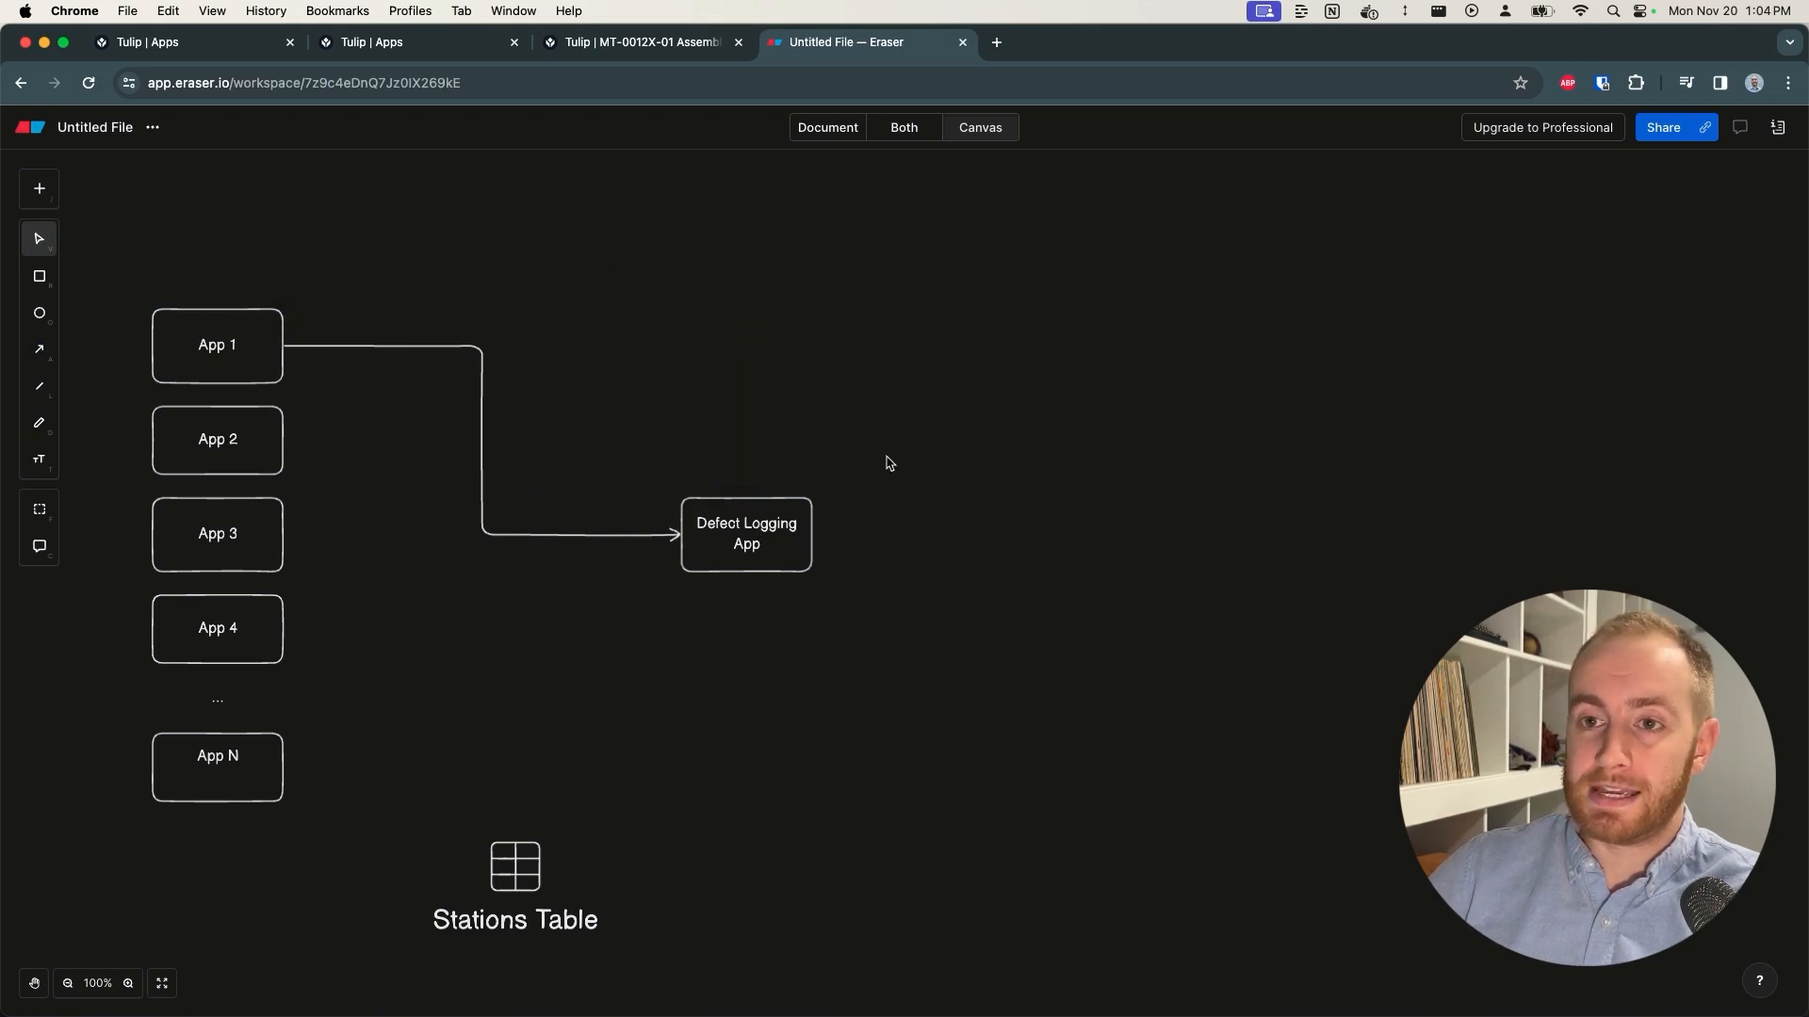
Step: Draw an arrow from the App 1 box to the Stations Table icon
key(a)
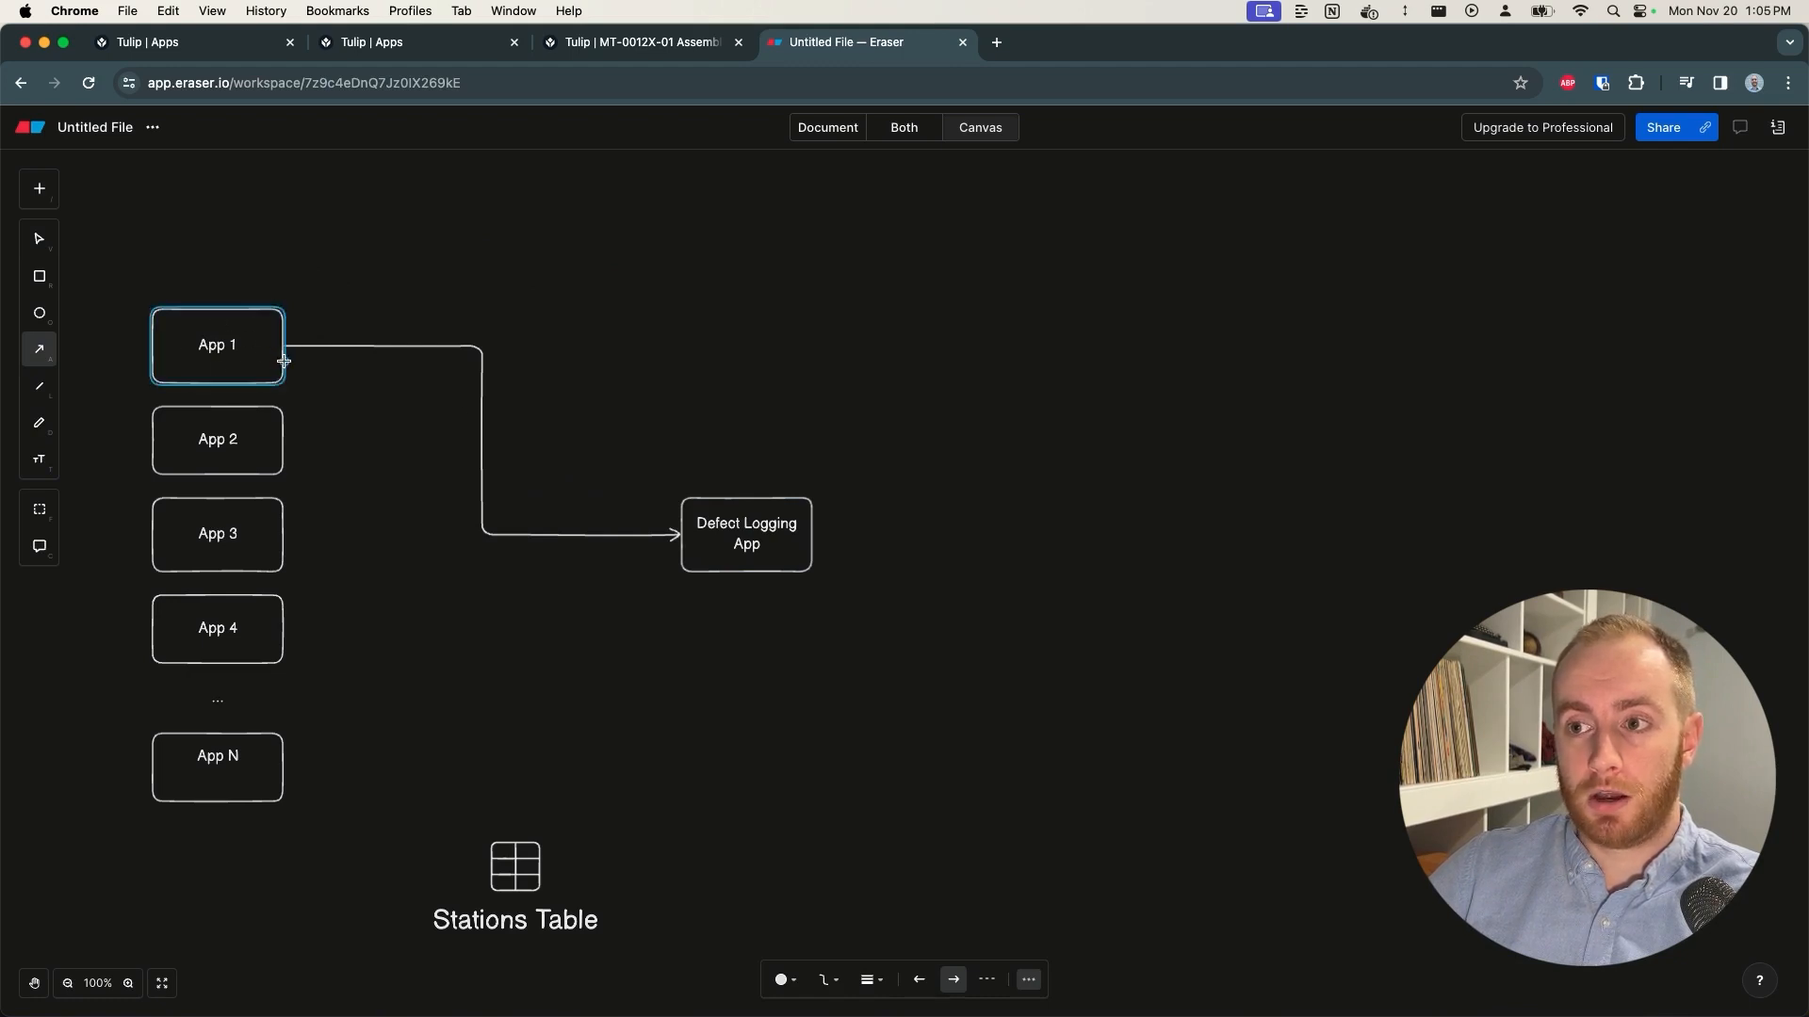
drag(284, 373, 476, 841)
click(478, 800)
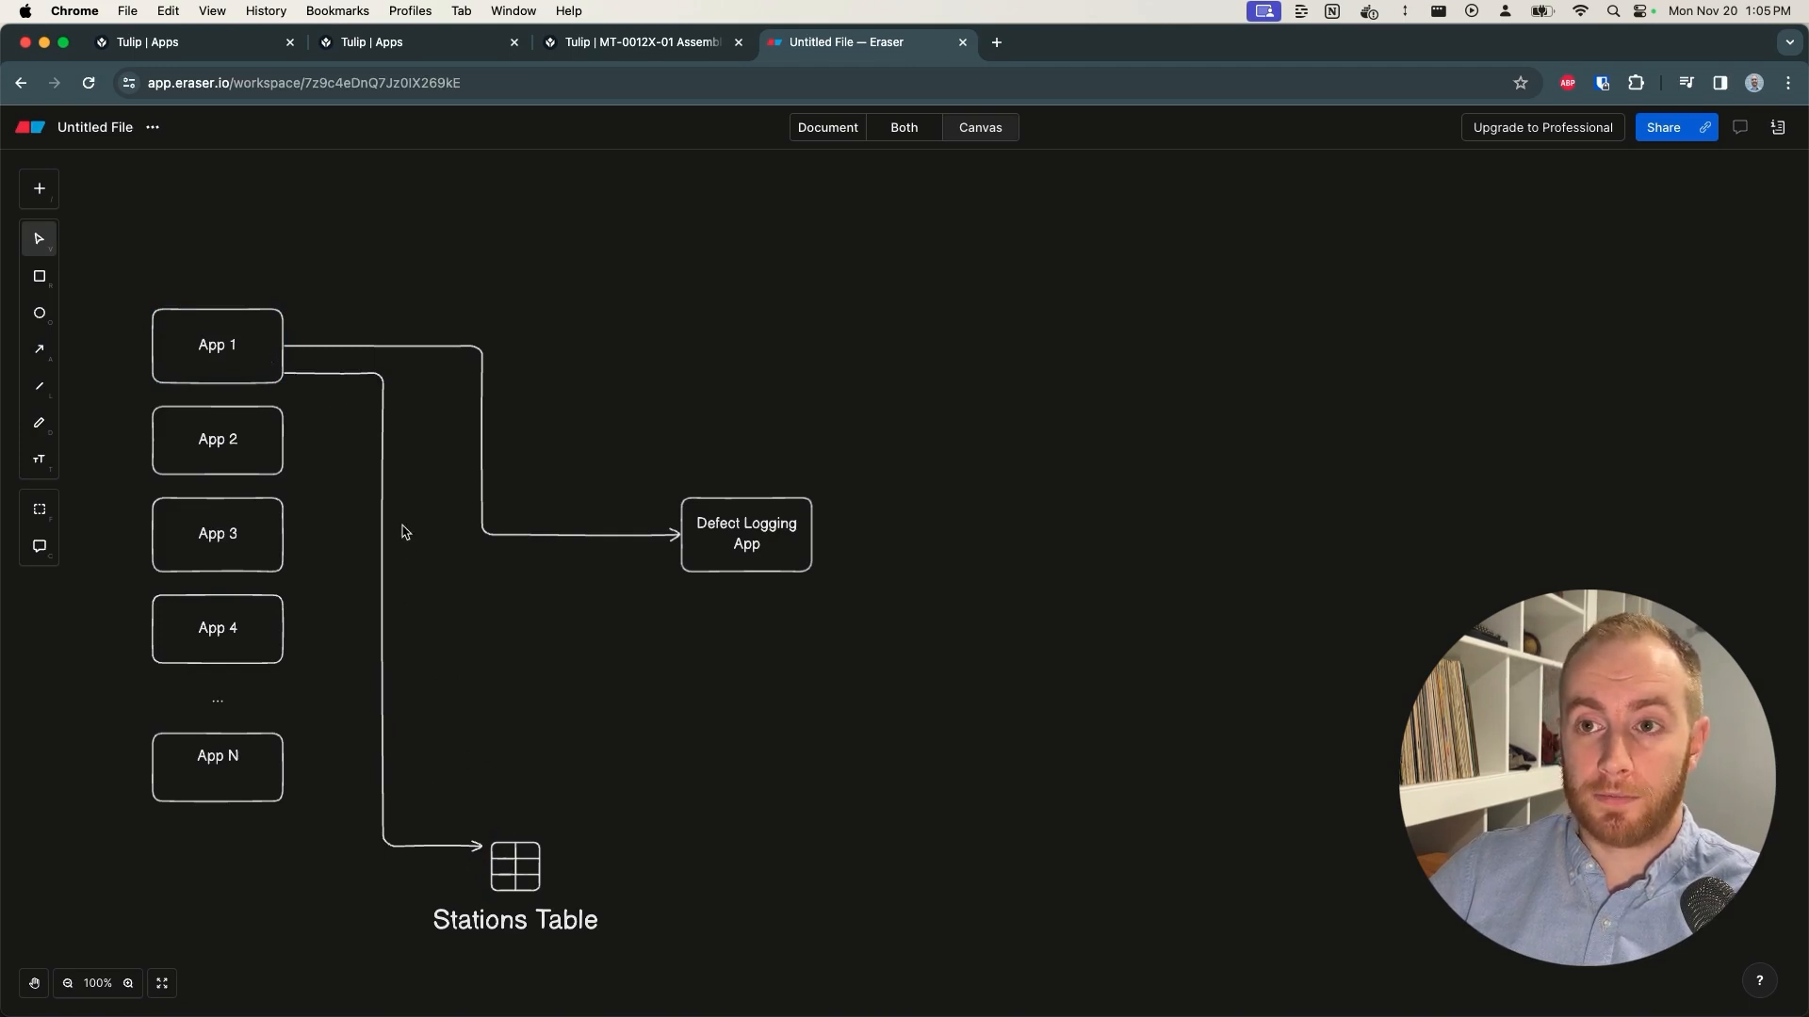
Step: Draw an arrow from the bottom of the Defect Logging App box to the Stations Table icon
key(a)
drag(733, 573, 559, 848)
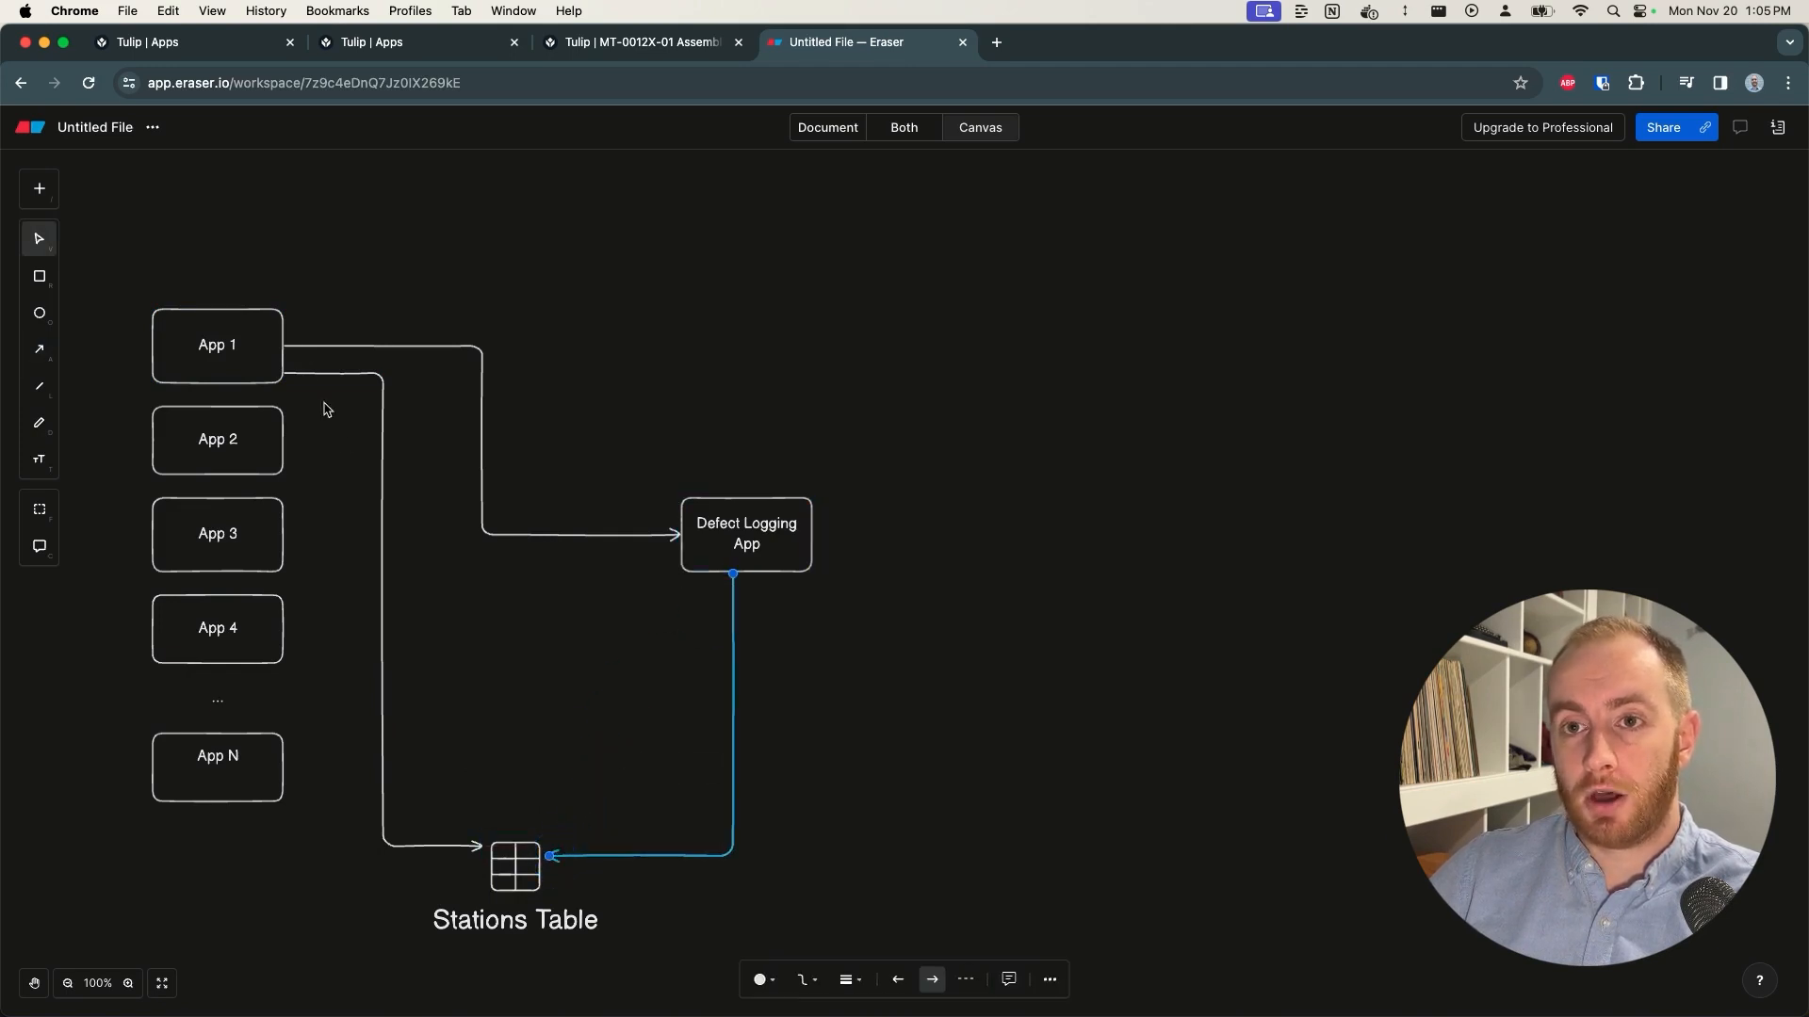
click(248, 354)
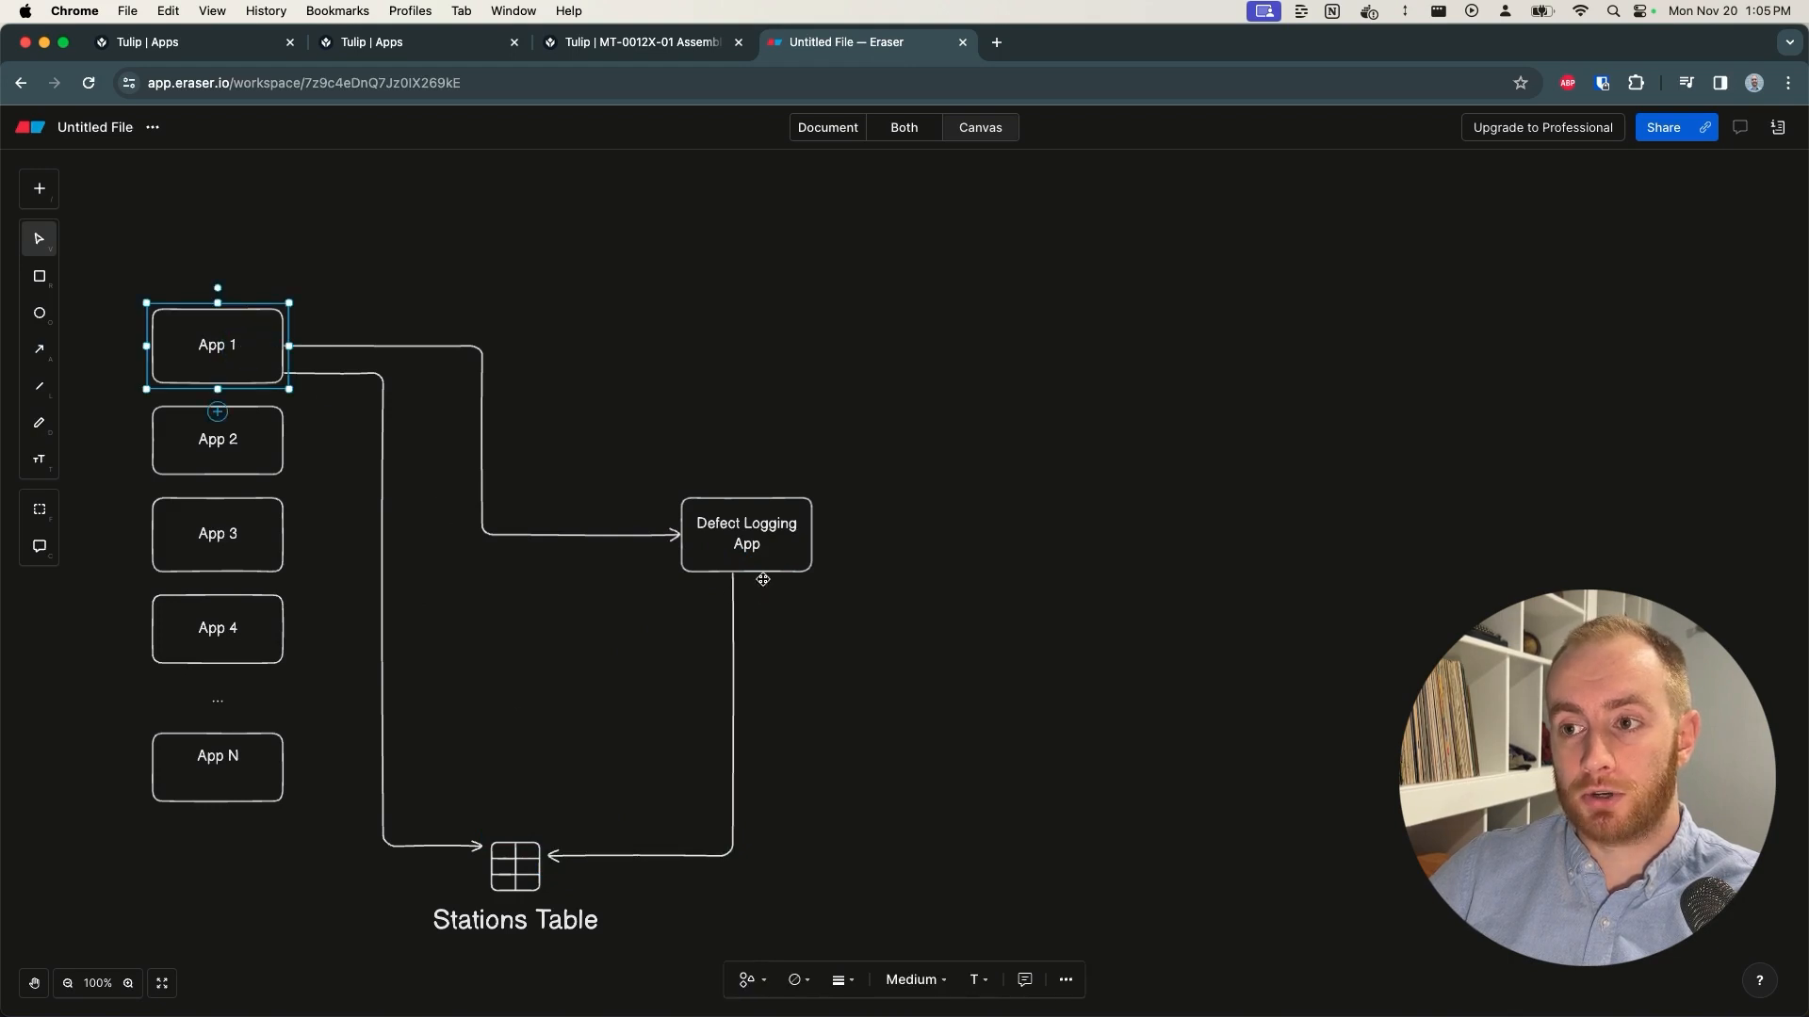
key(a)
drag(771, 573, 777, 777)
drag(891, 649, 865, 626)
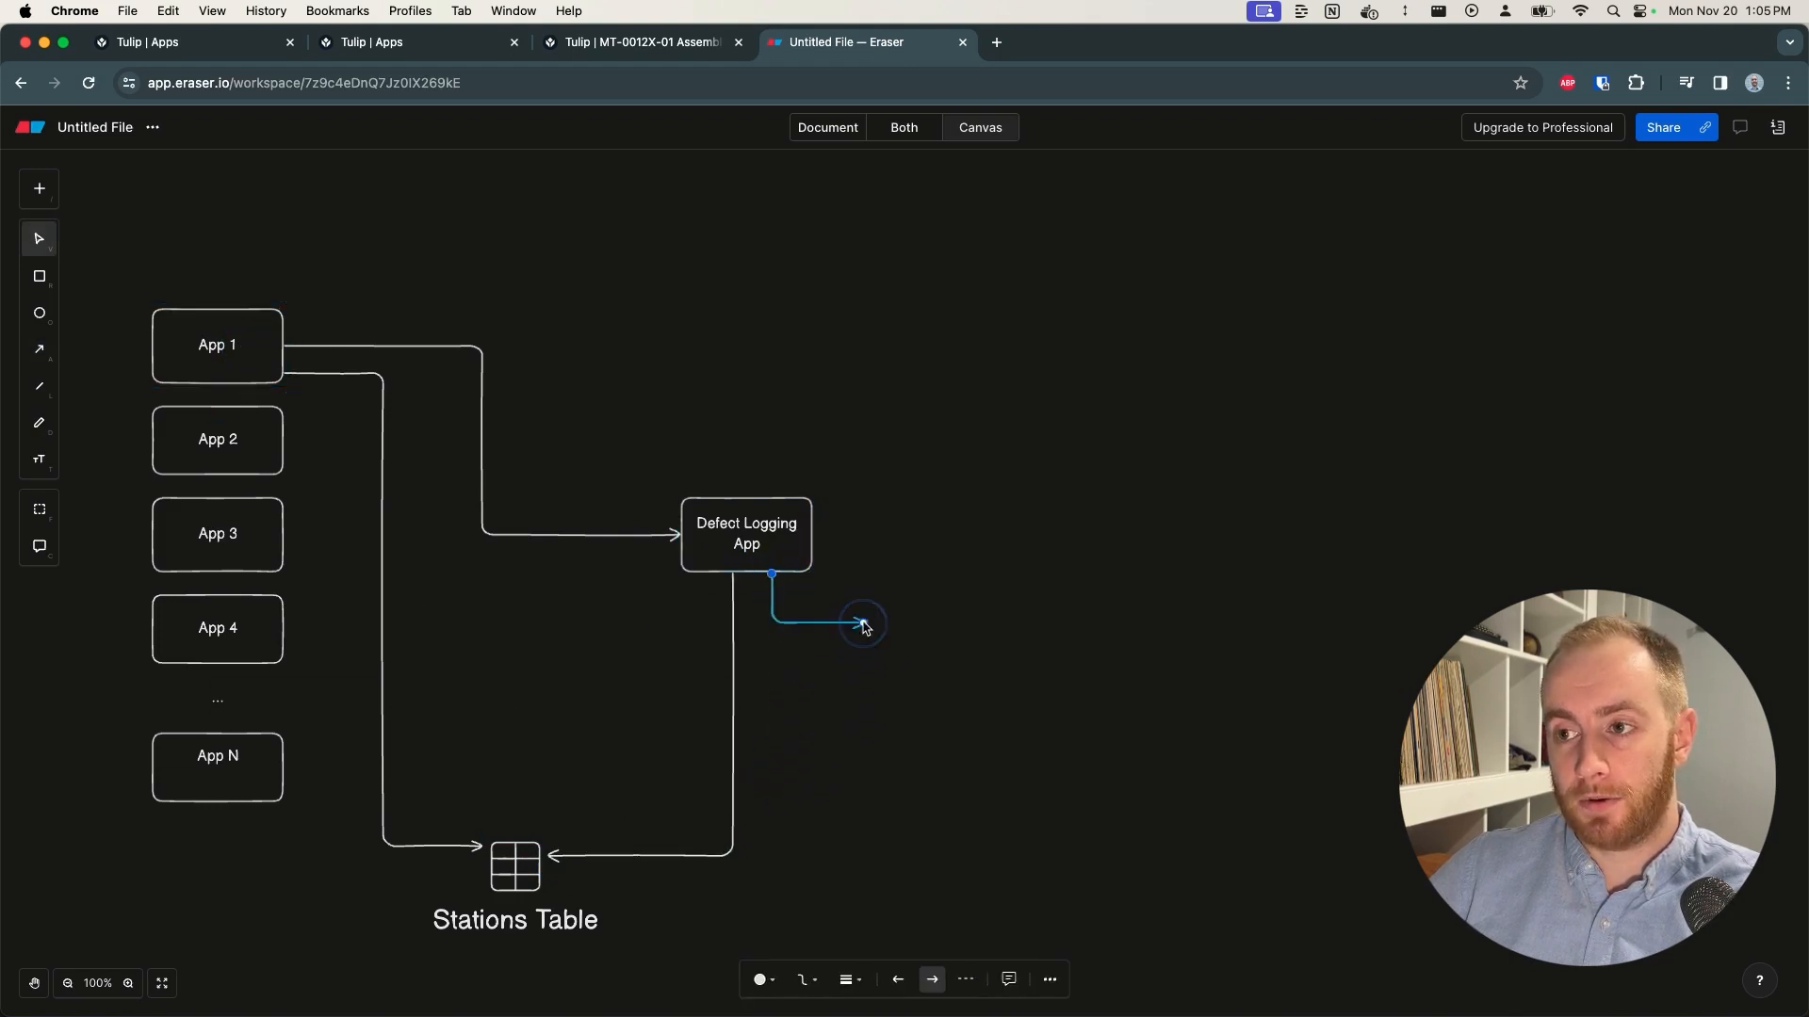
key(BackSpace)
Step: Draw a return arrow from the top of the Defect Logging App box to the App 1 box
key(a)
mouse_move(747, 495)
mouse_down()
mouse_move(739, 396)
mouse_move(521, 302)
mouse_move(285, 316)
mouse_up()
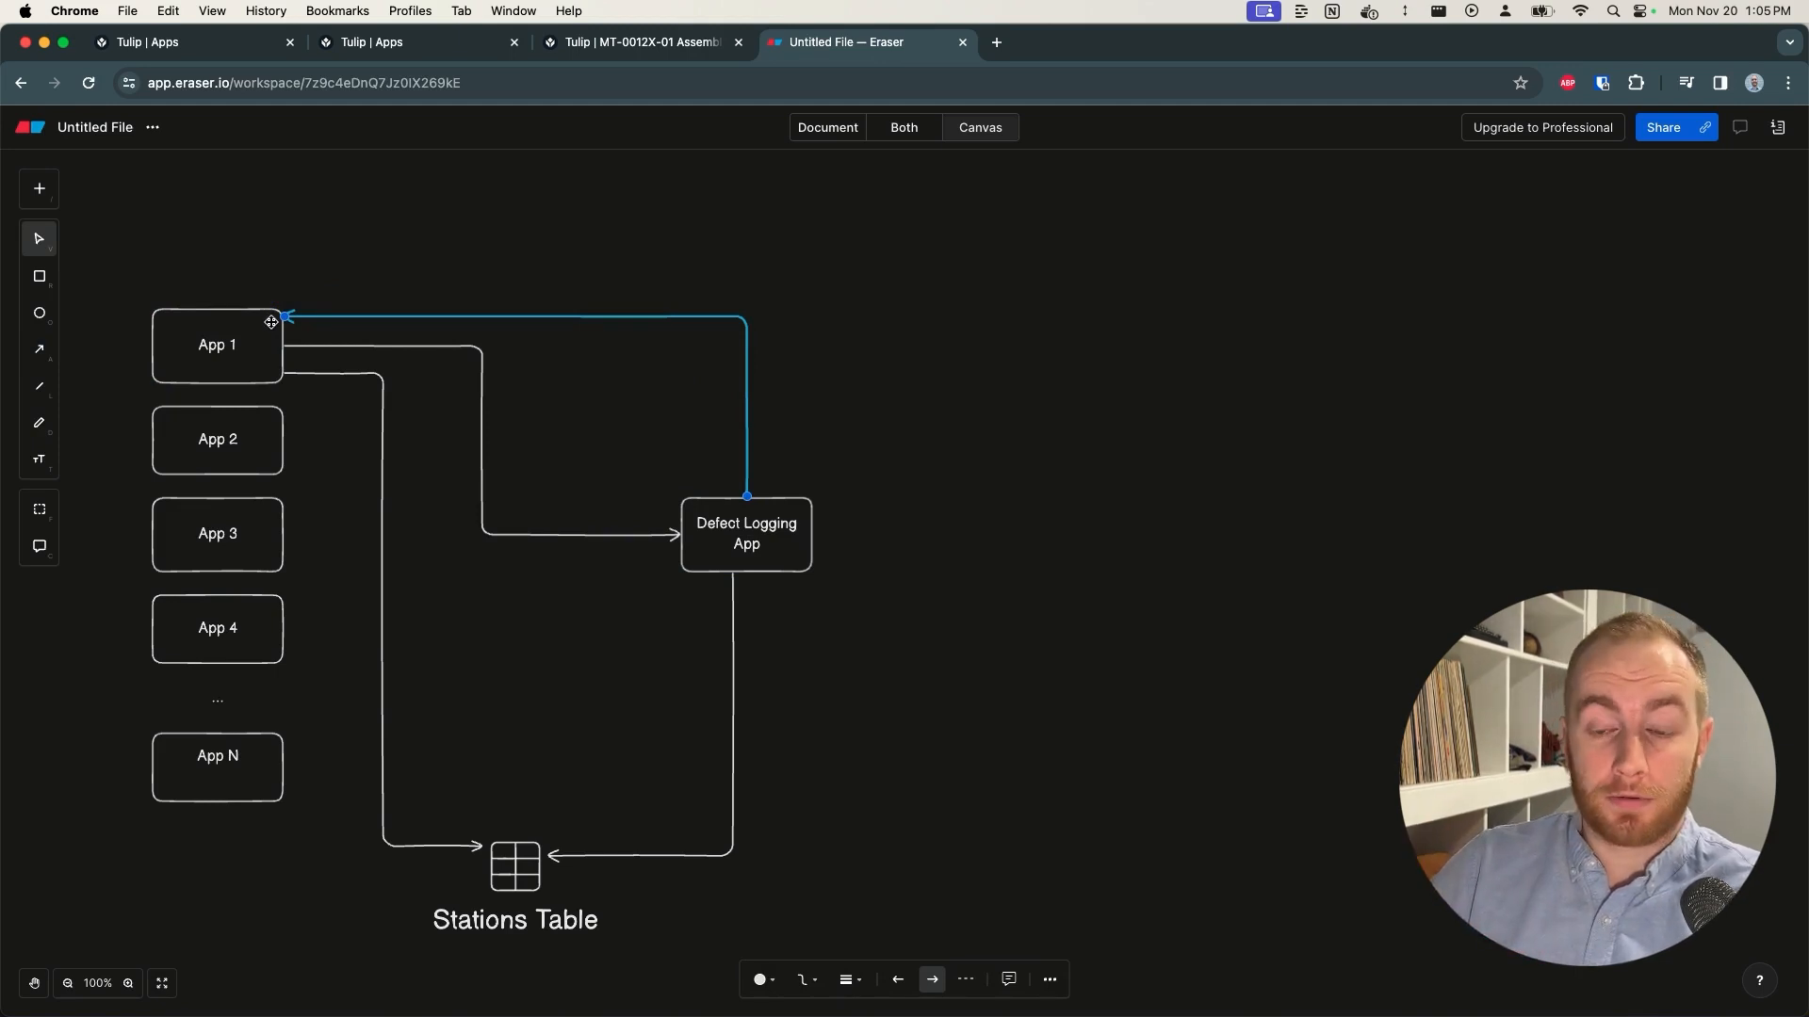
click(331, 290)
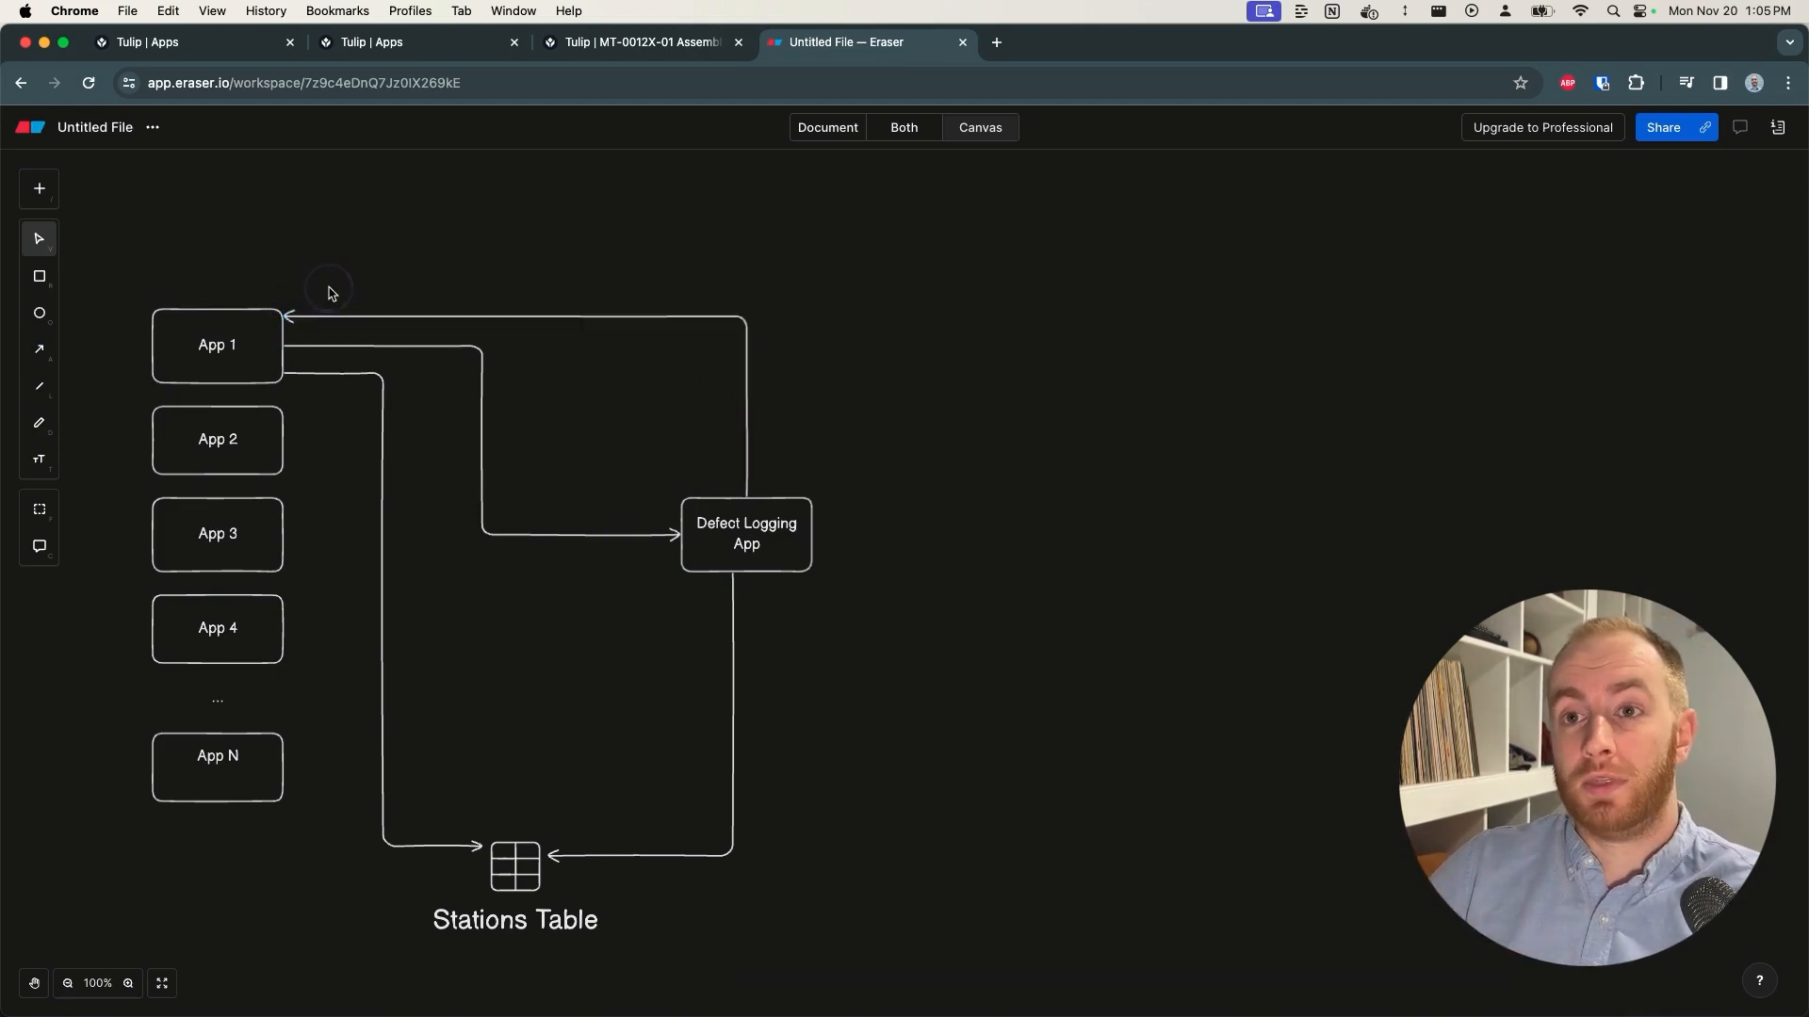
Step: Switch to Tulip and open the Tinning the Tip step of the MT-0032A-01 Assembly app
click(466, 52)
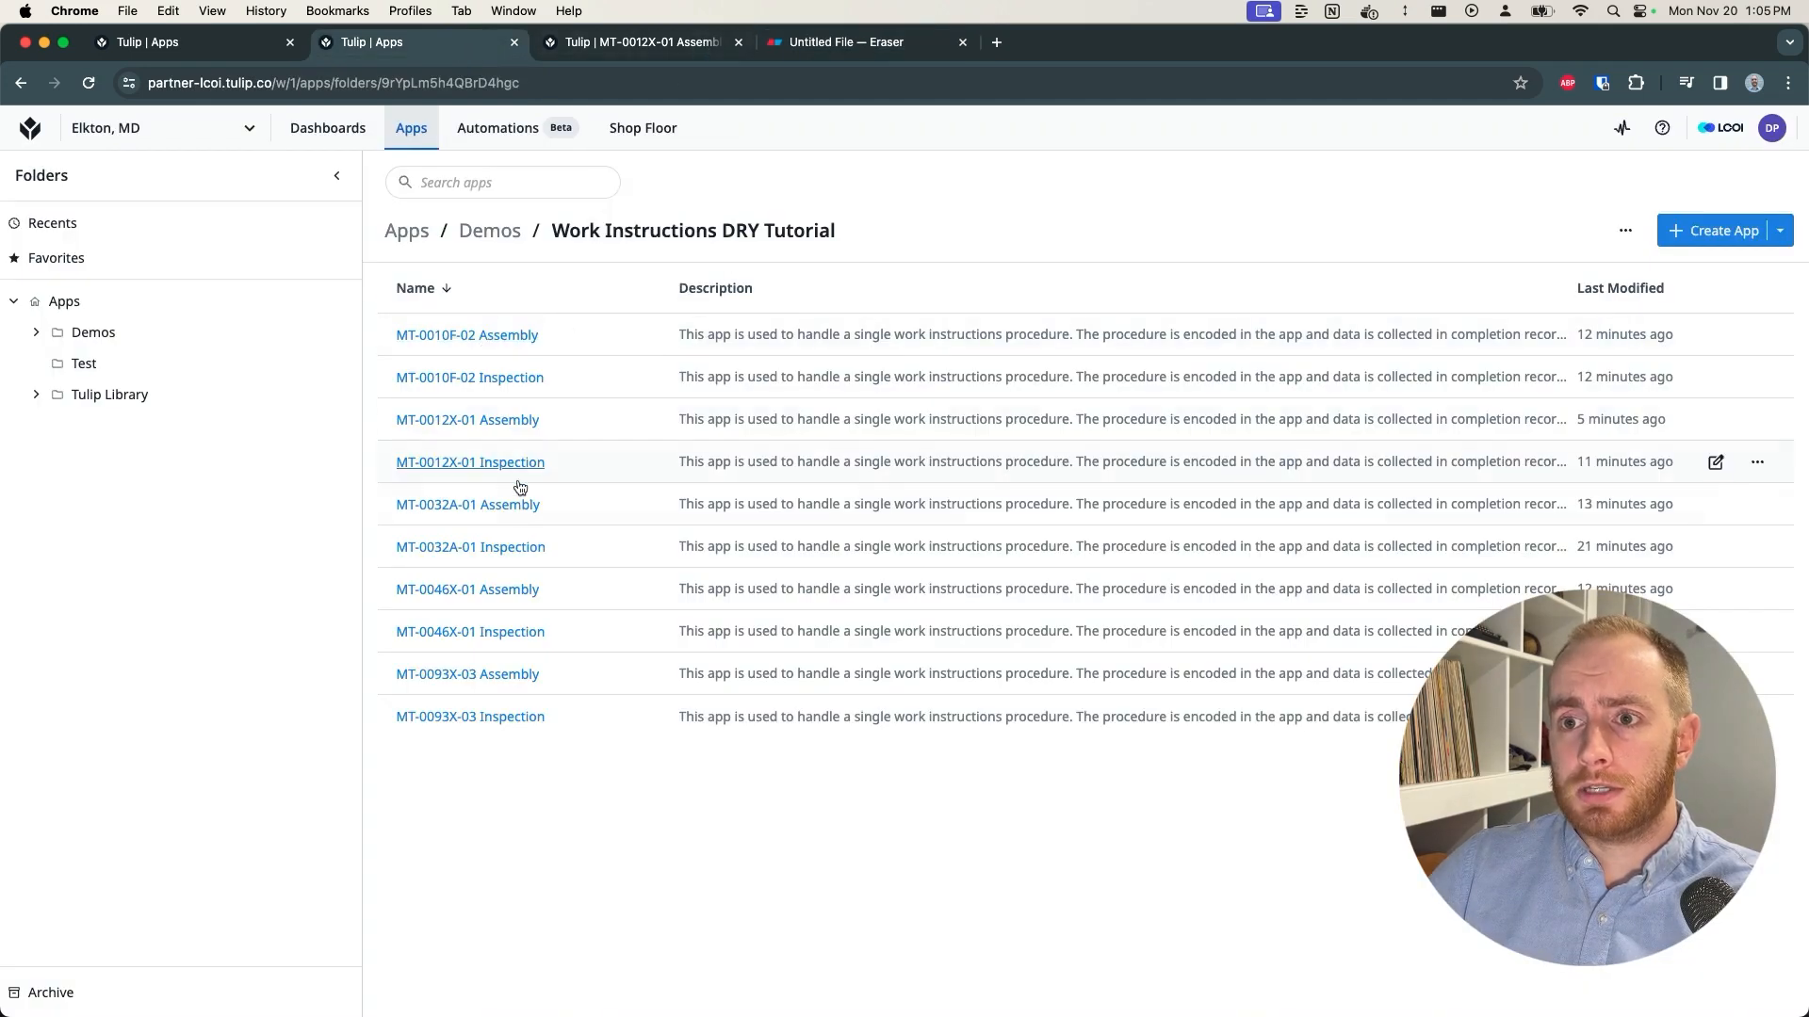
click(502, 506)
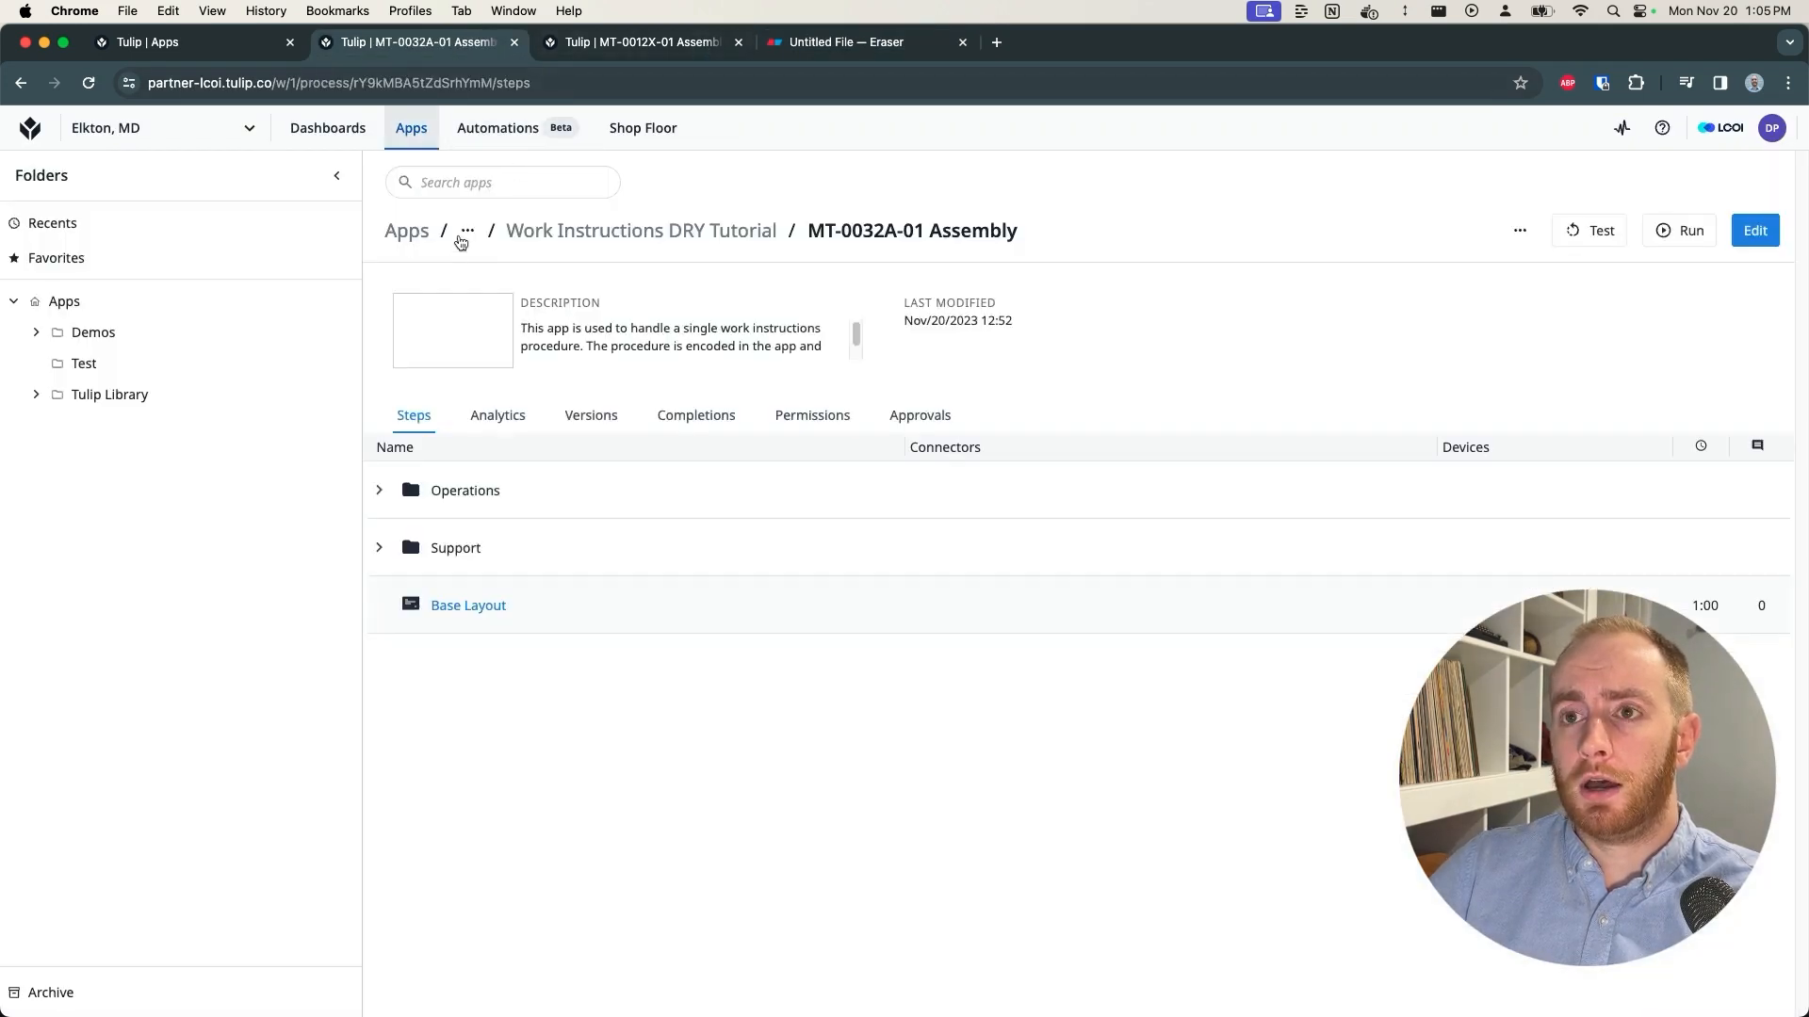
click(379, 490)
click(477, 548)
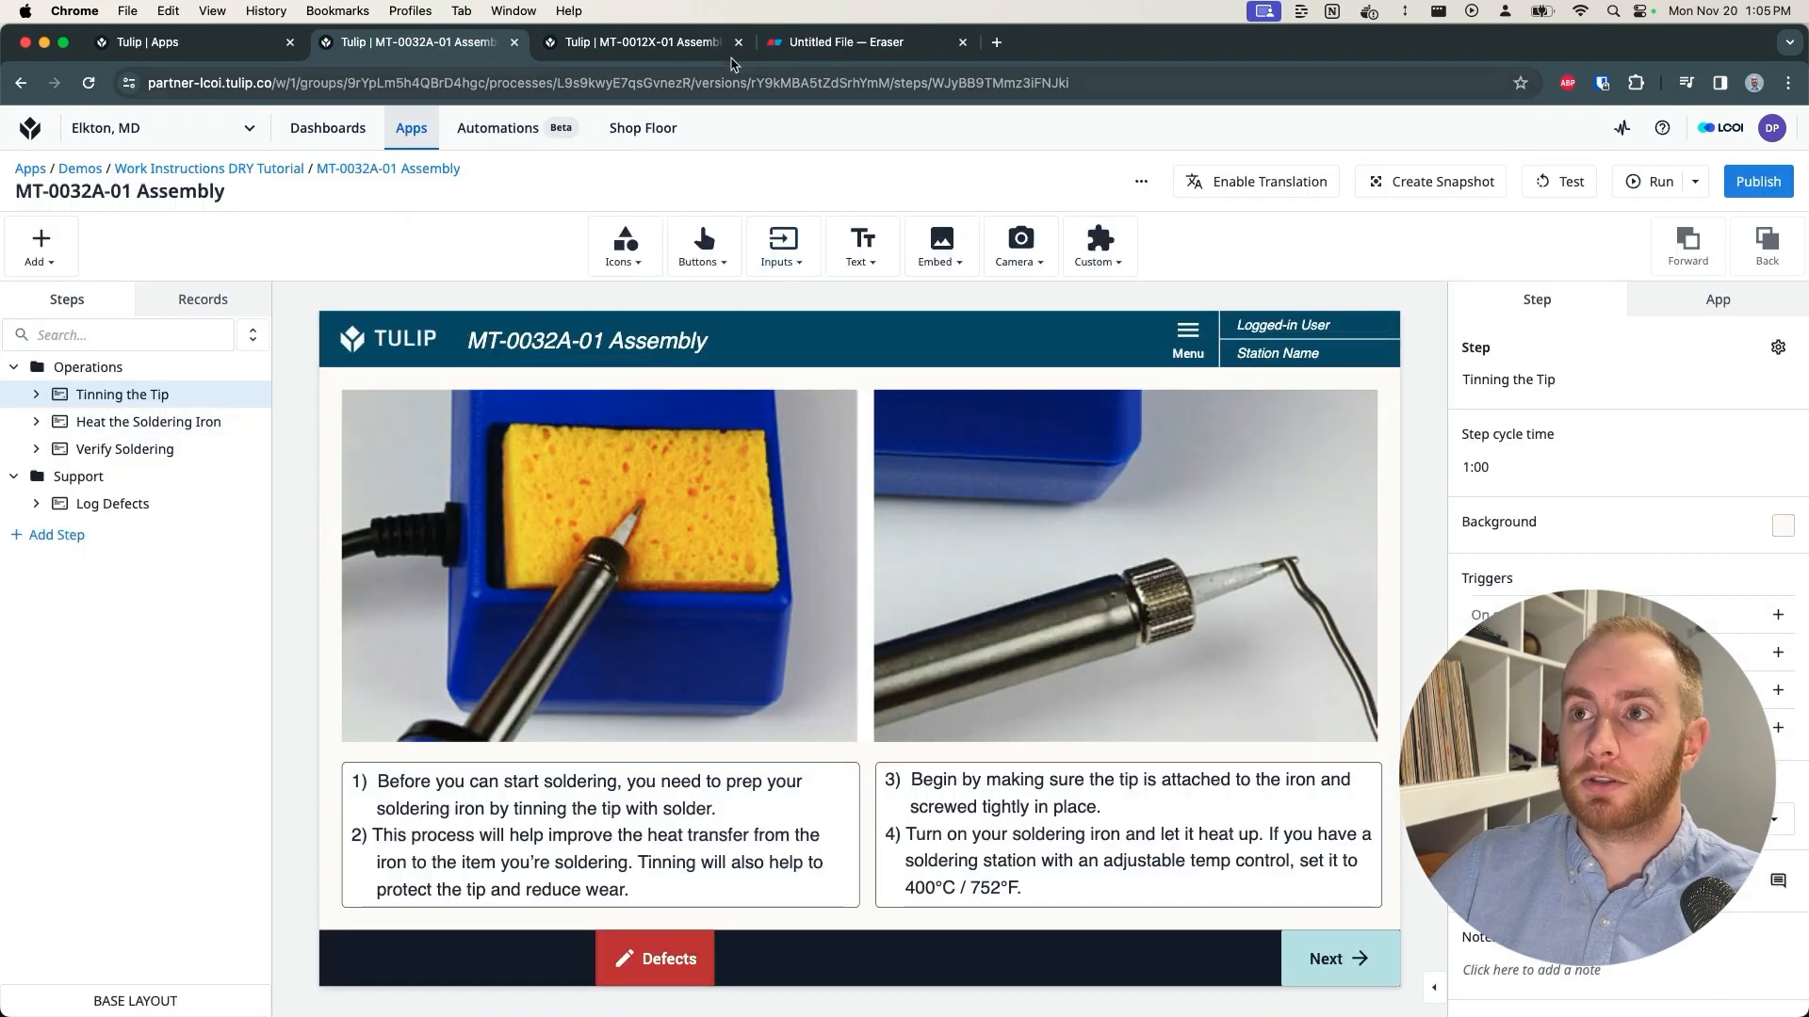
Step: View the Tinning the Tip step in MT-0012X-01 Assembly and the Log Defects step in MT-0032A-01 Assembly
click(697, 43)
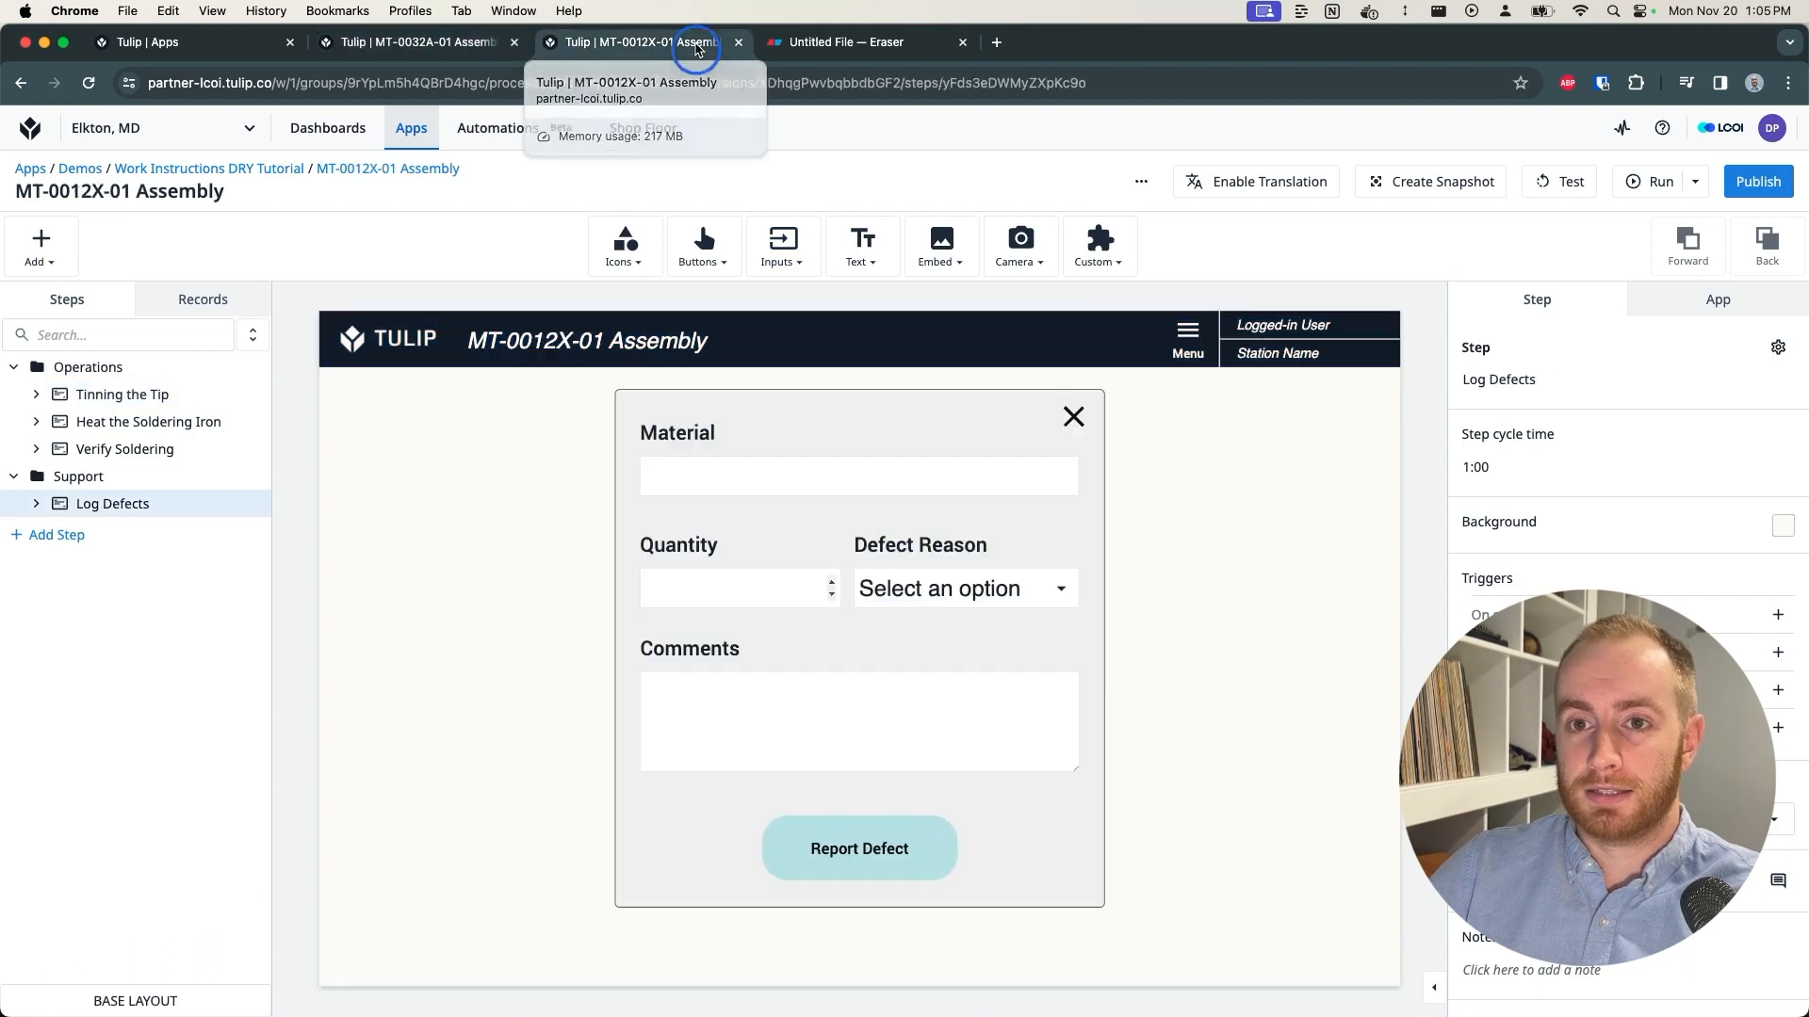
click(195, 397)
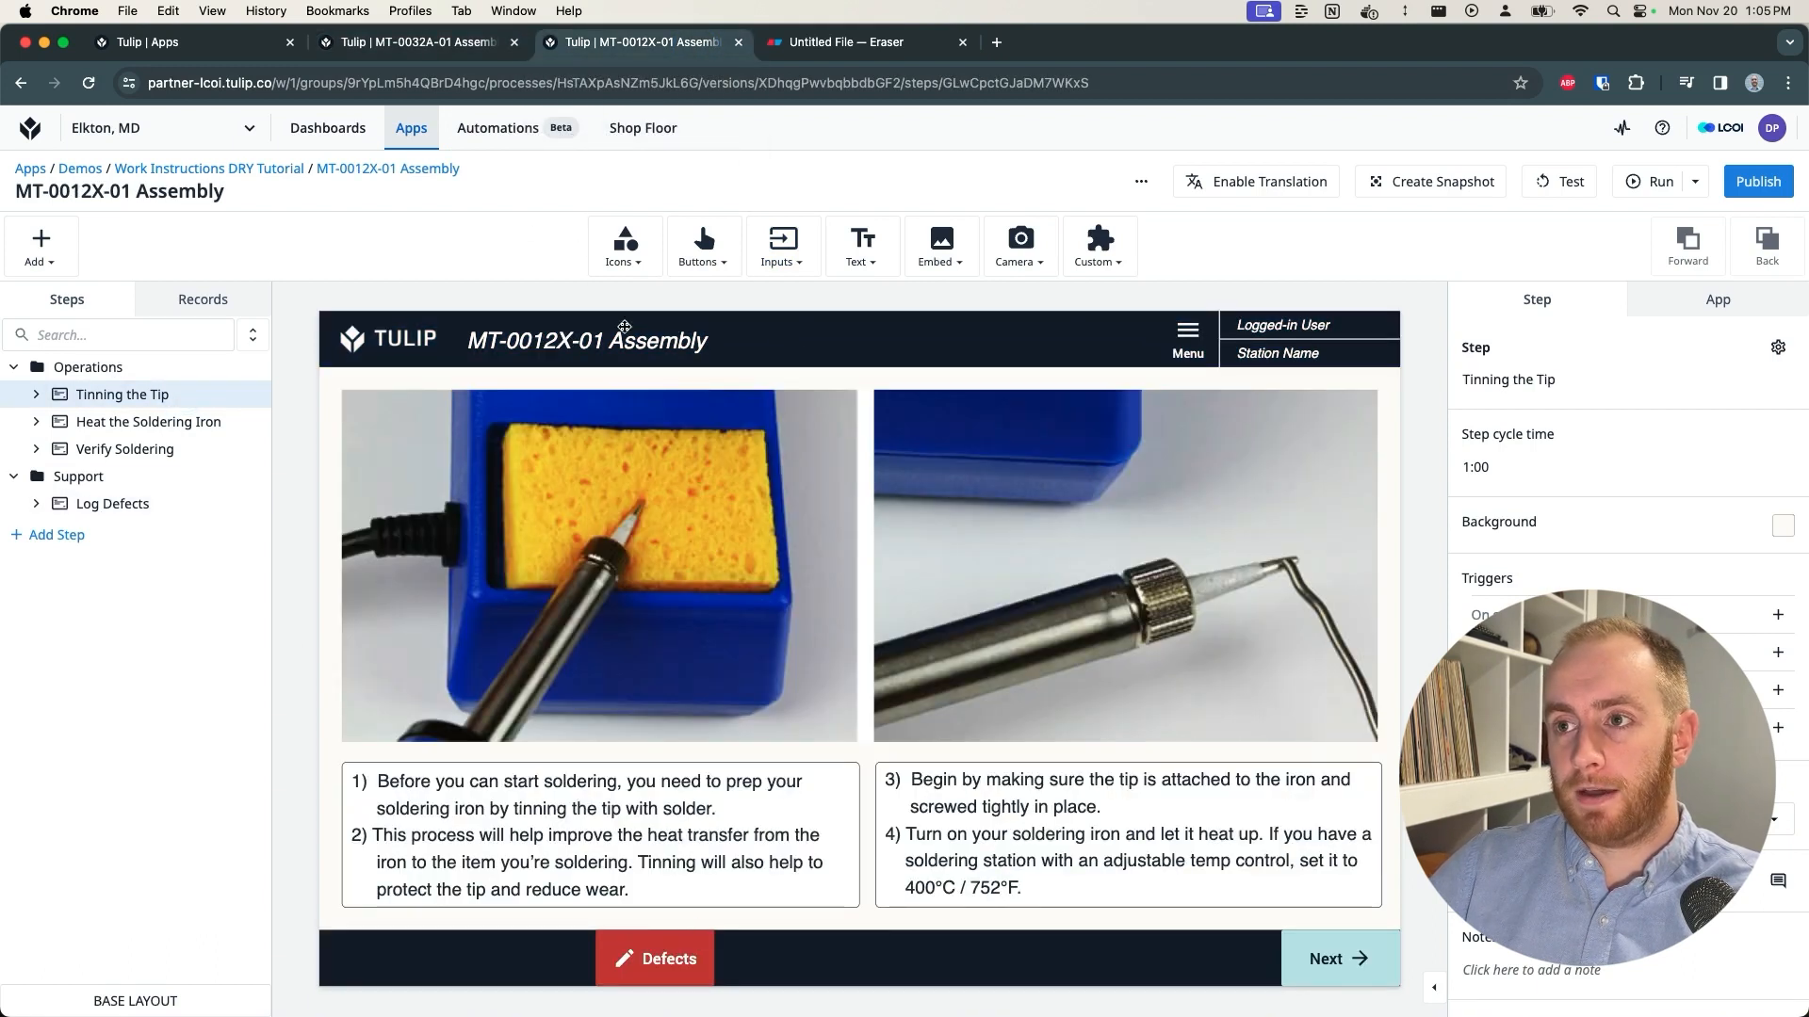
click(400, 38)
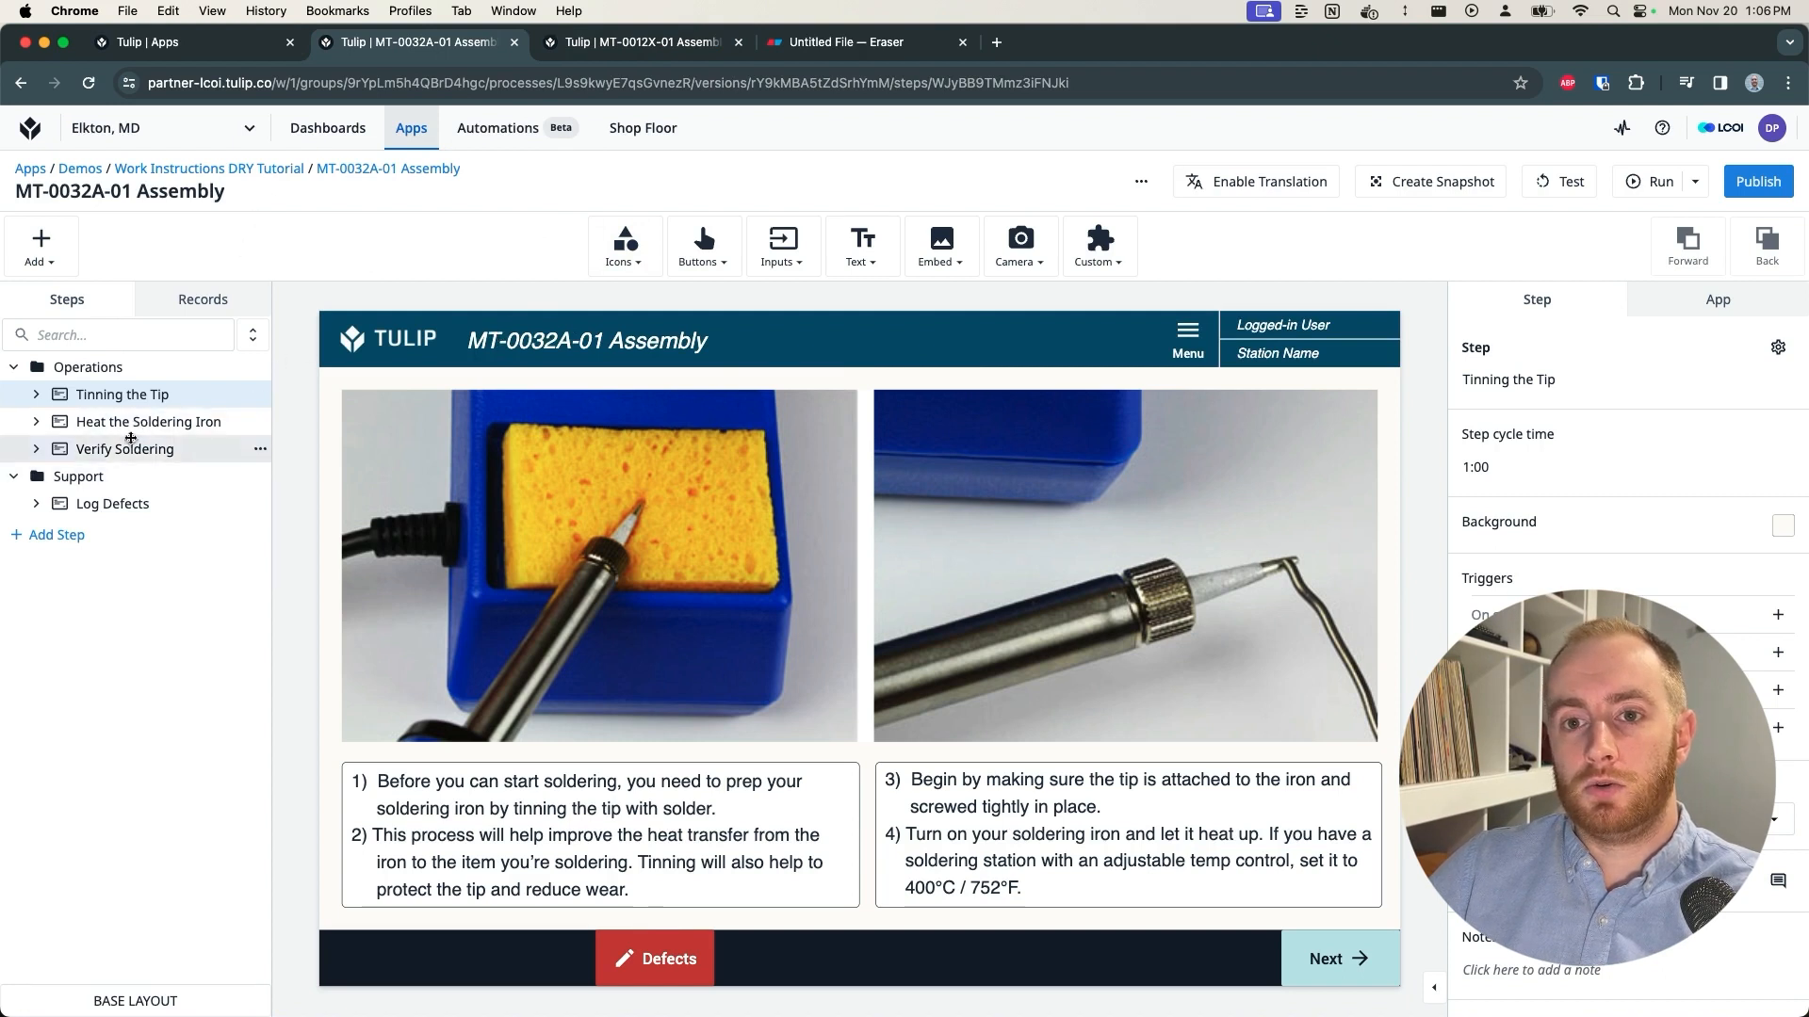
click(111, 504)
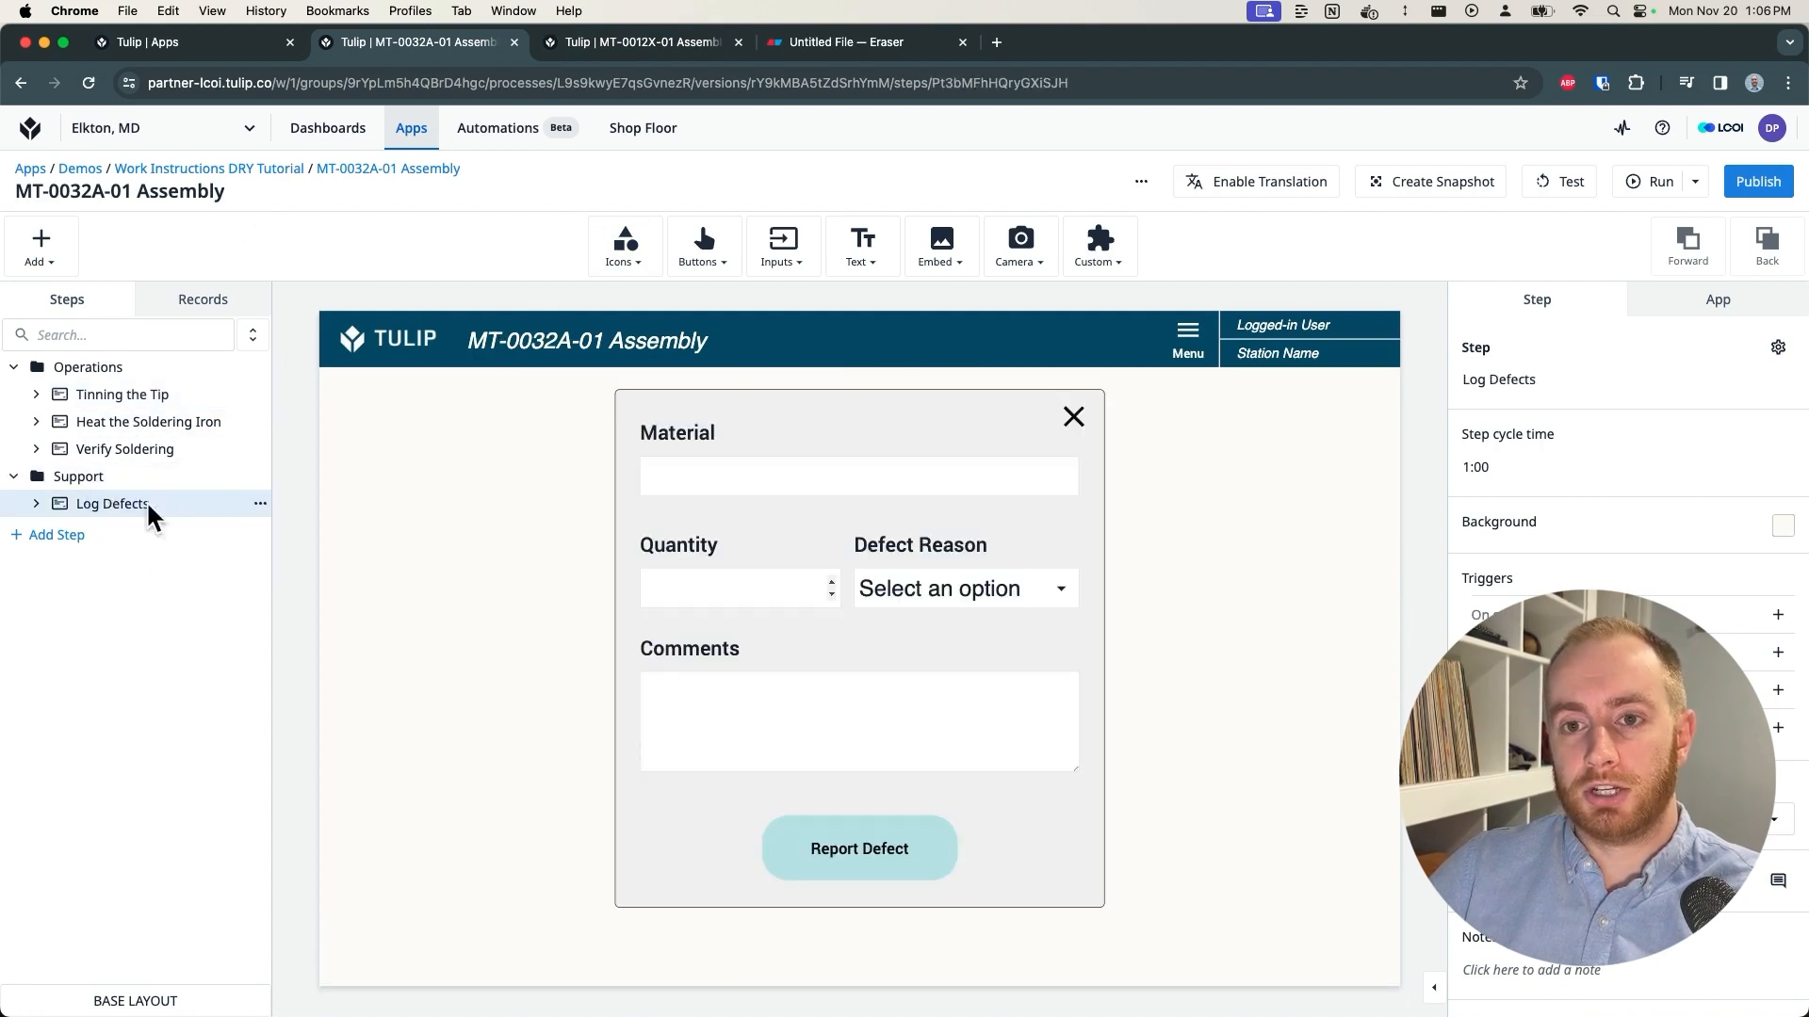
Step: Duplicate the MT-0032A-01 Assembly app in the Work Instructions DRY Tutorial folder and open the copy
click(292, 170)
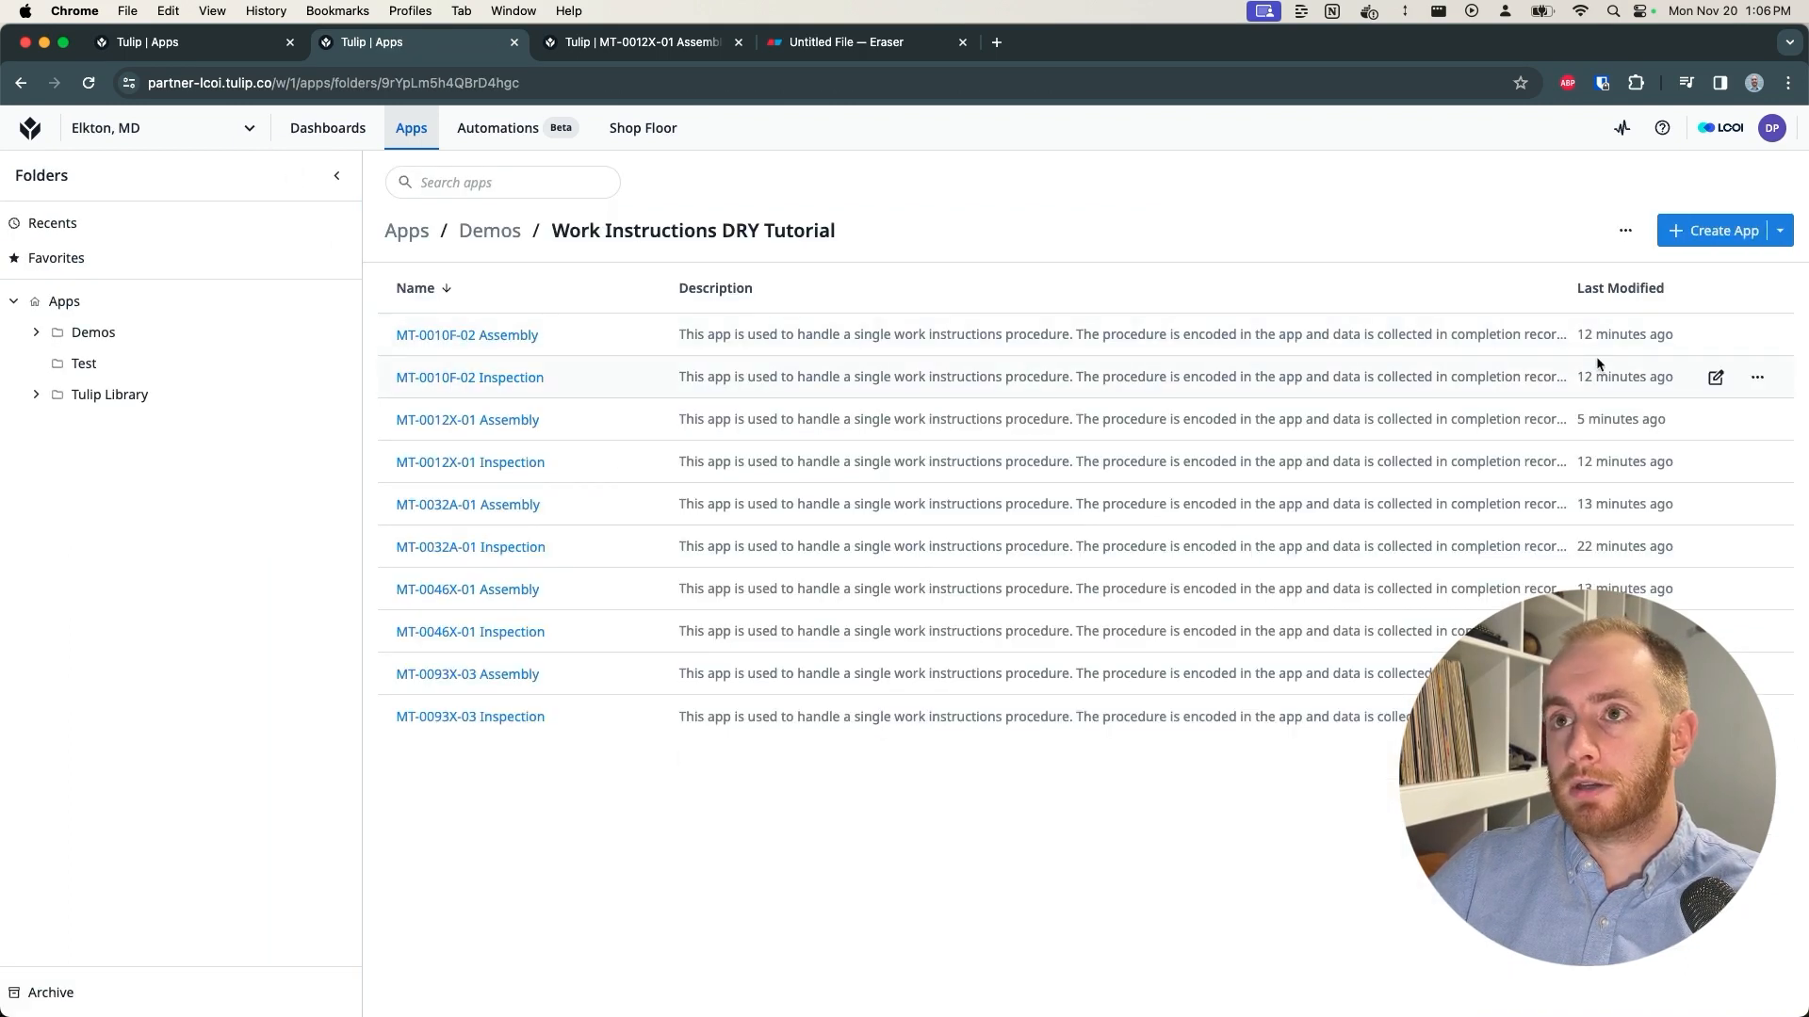
click(1754, 506)
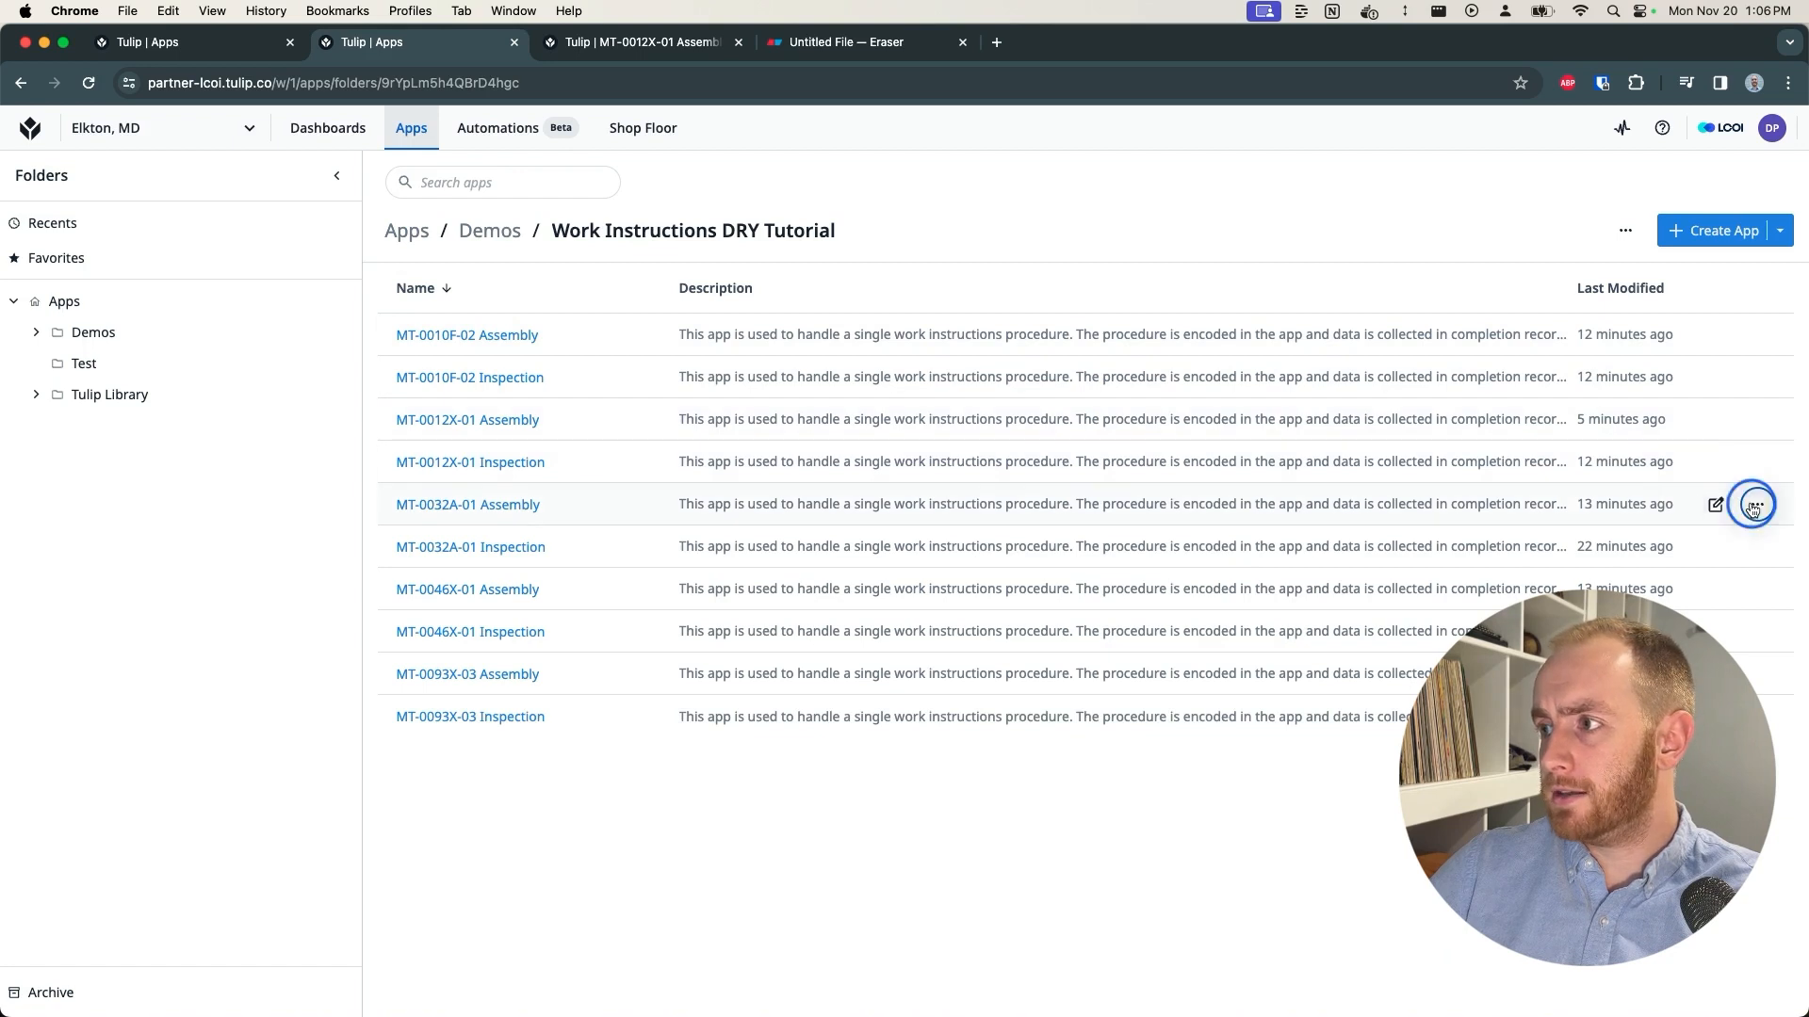
click(1730, 641)
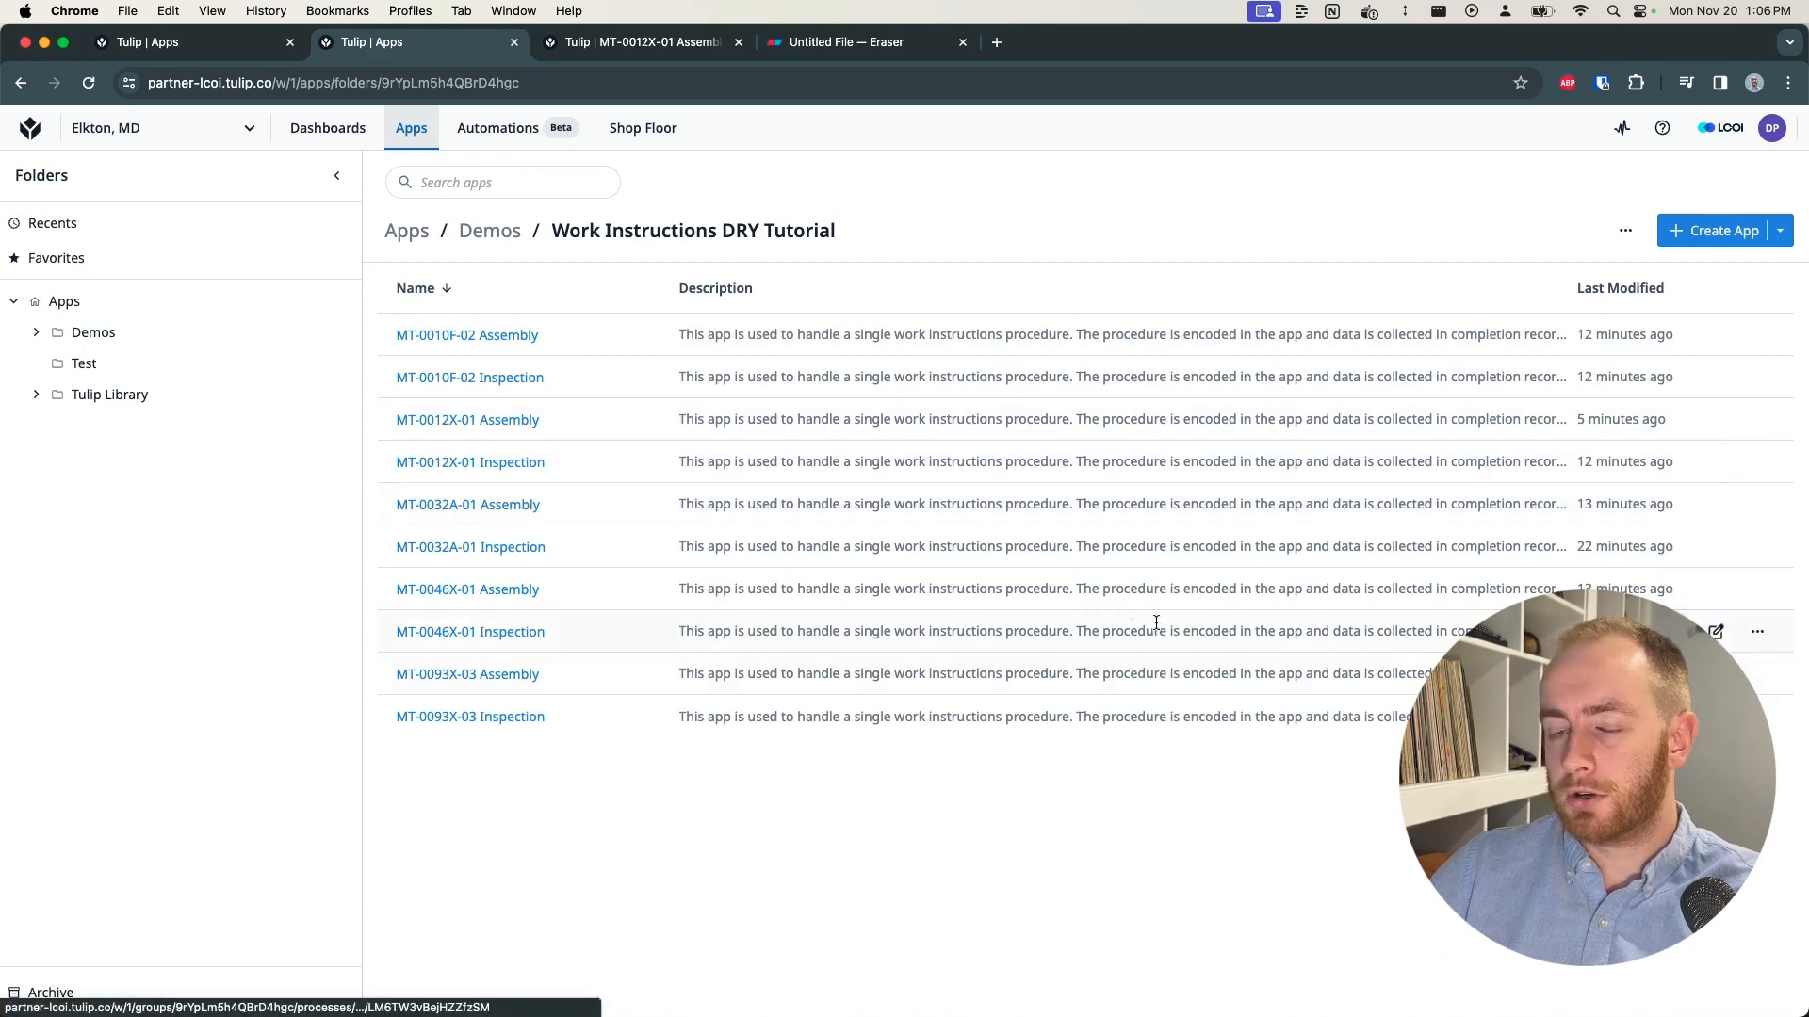
click(1030, 963)
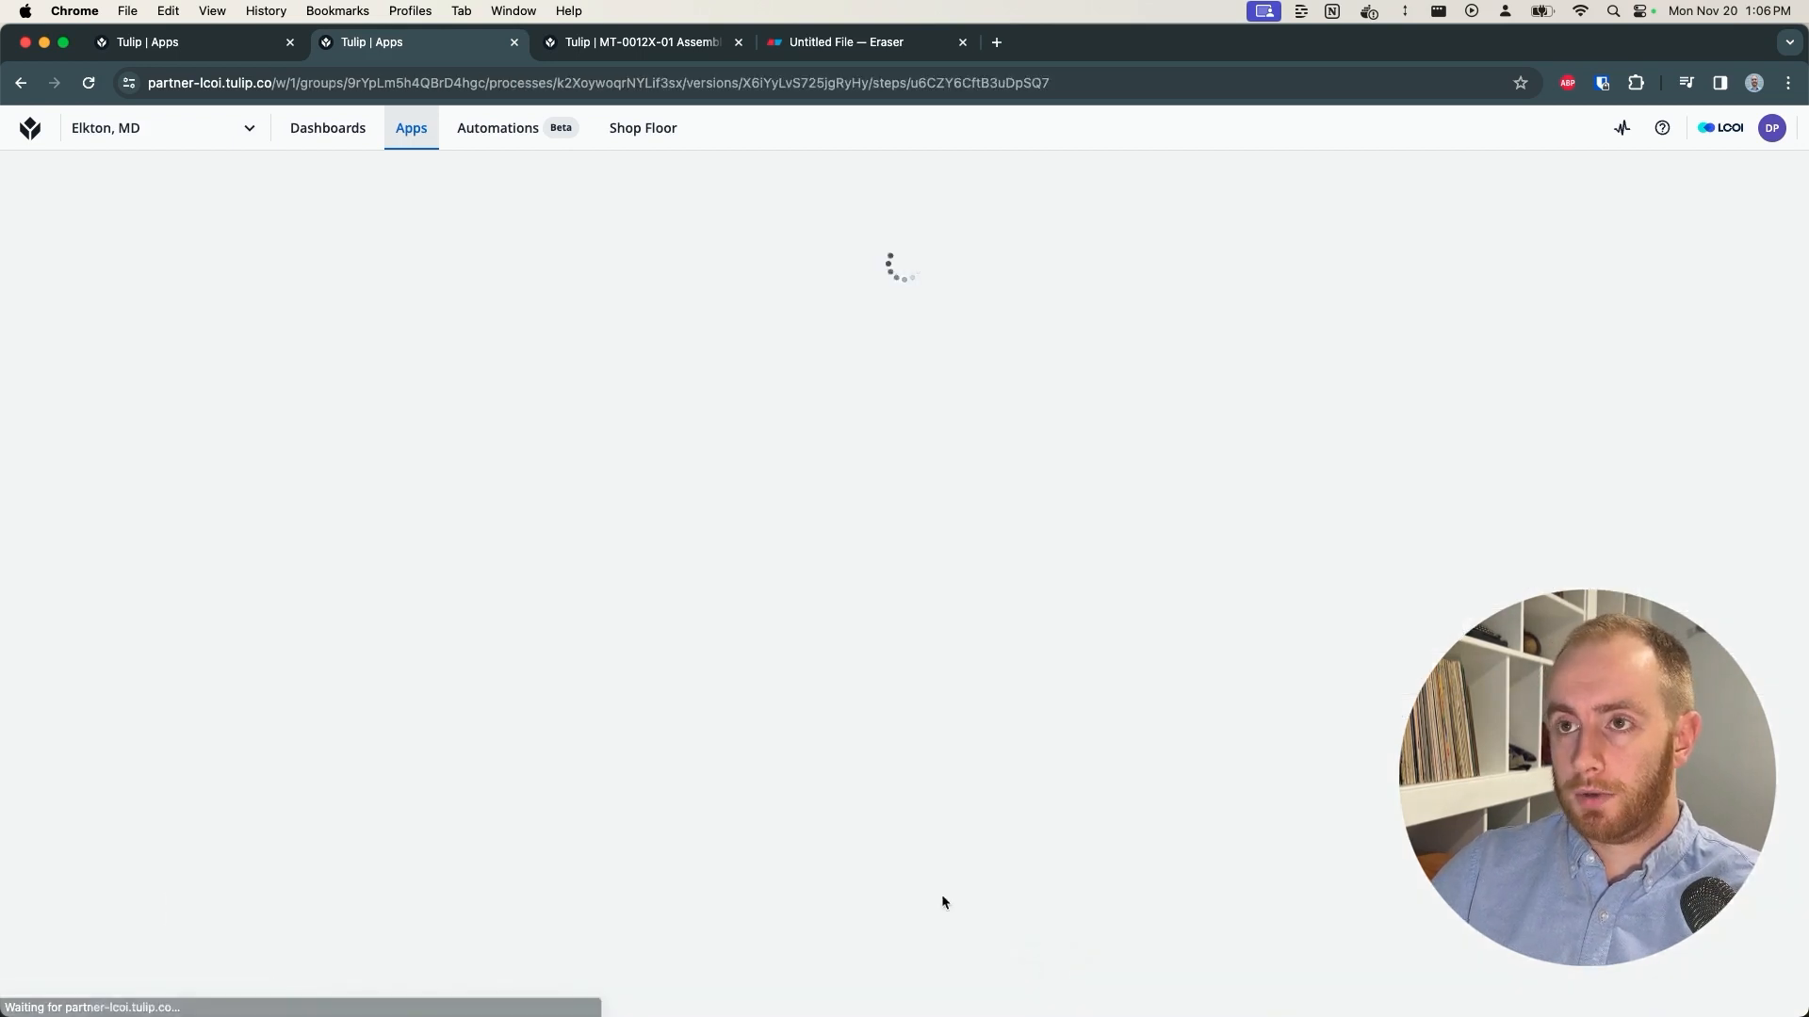
Step: Delete the Operations step group from the copied MT-0032A-01 Assembly app
click(174, 394)
click(157, 367)
click(145, 393)
click(143, 372)
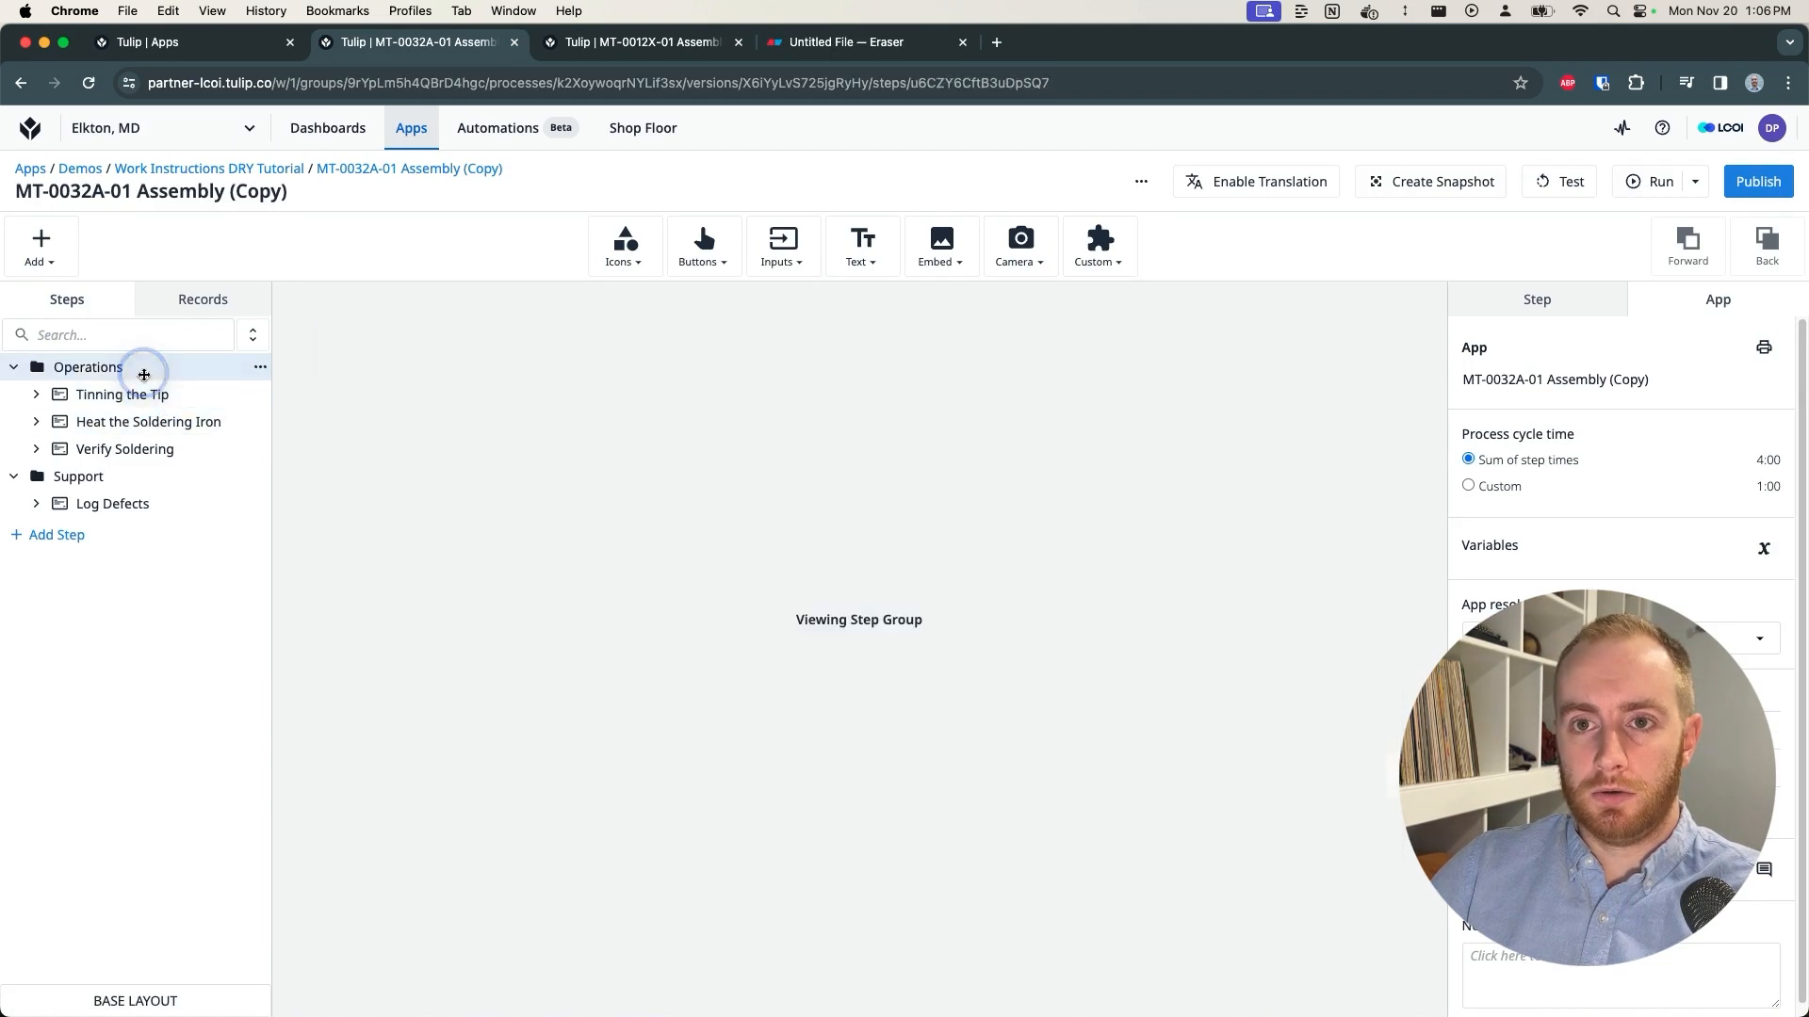
click(149, 448)
click(254, 369)
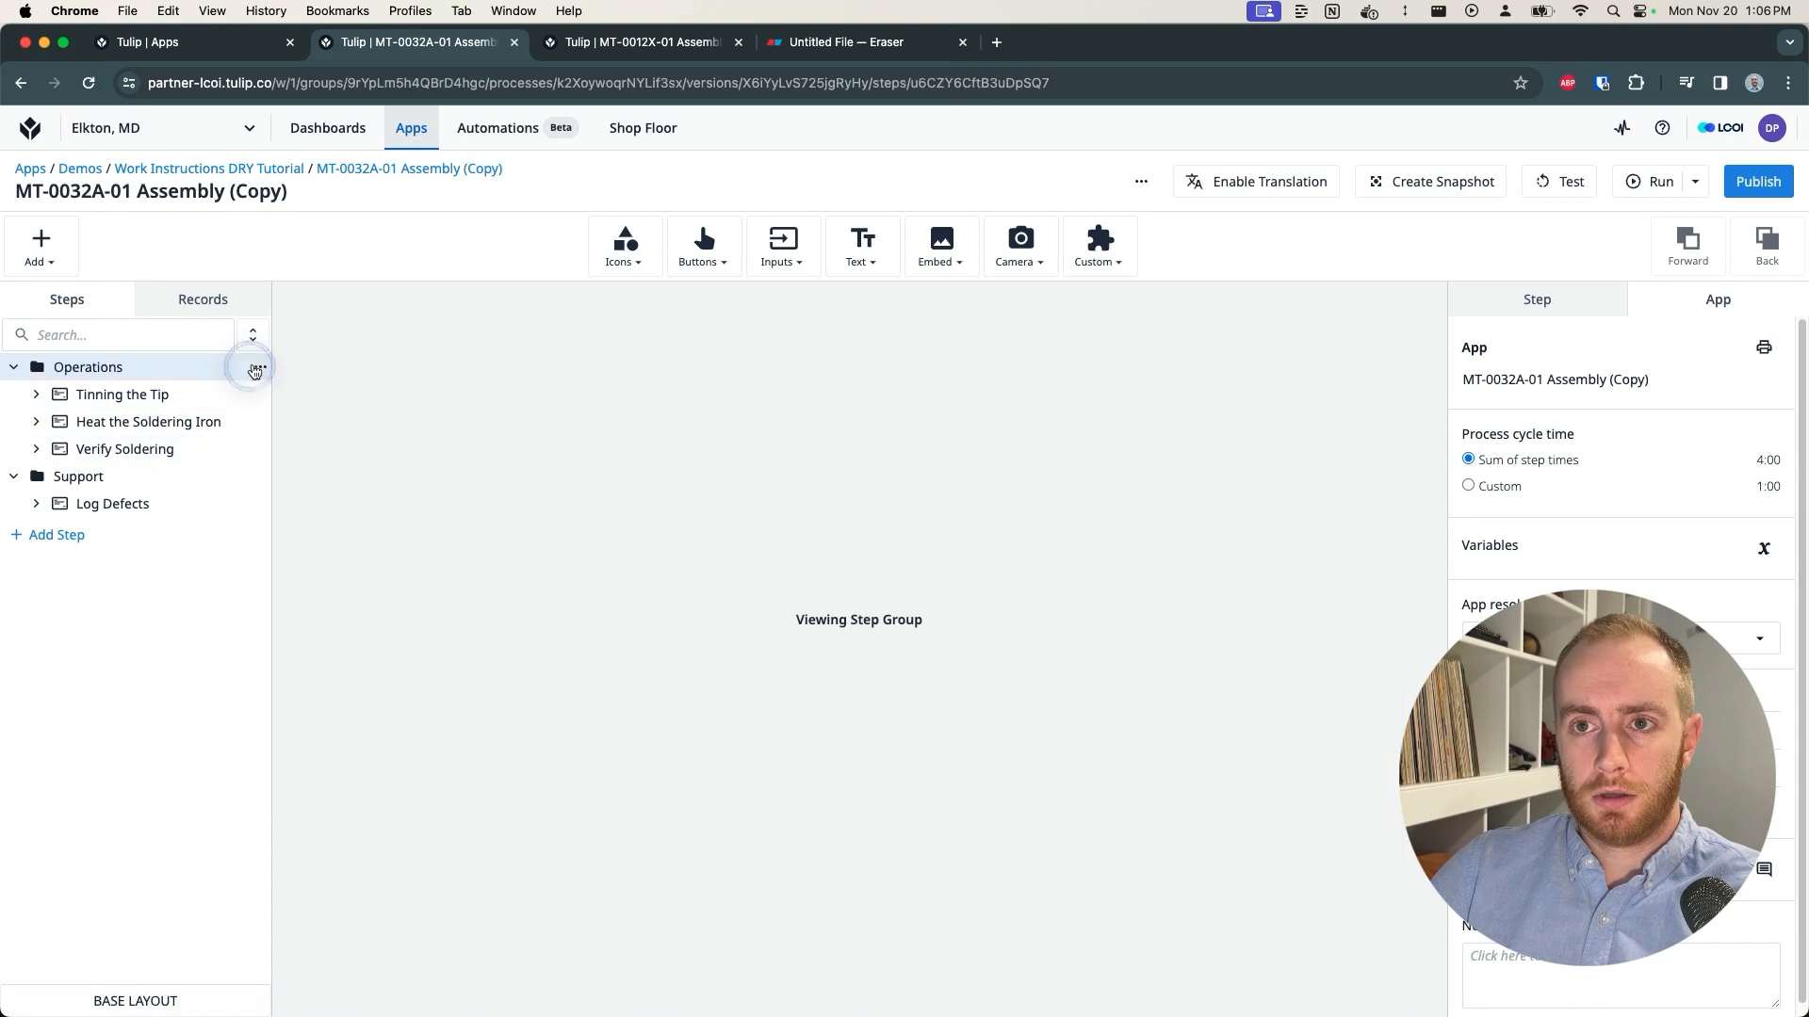
click(278, 484)
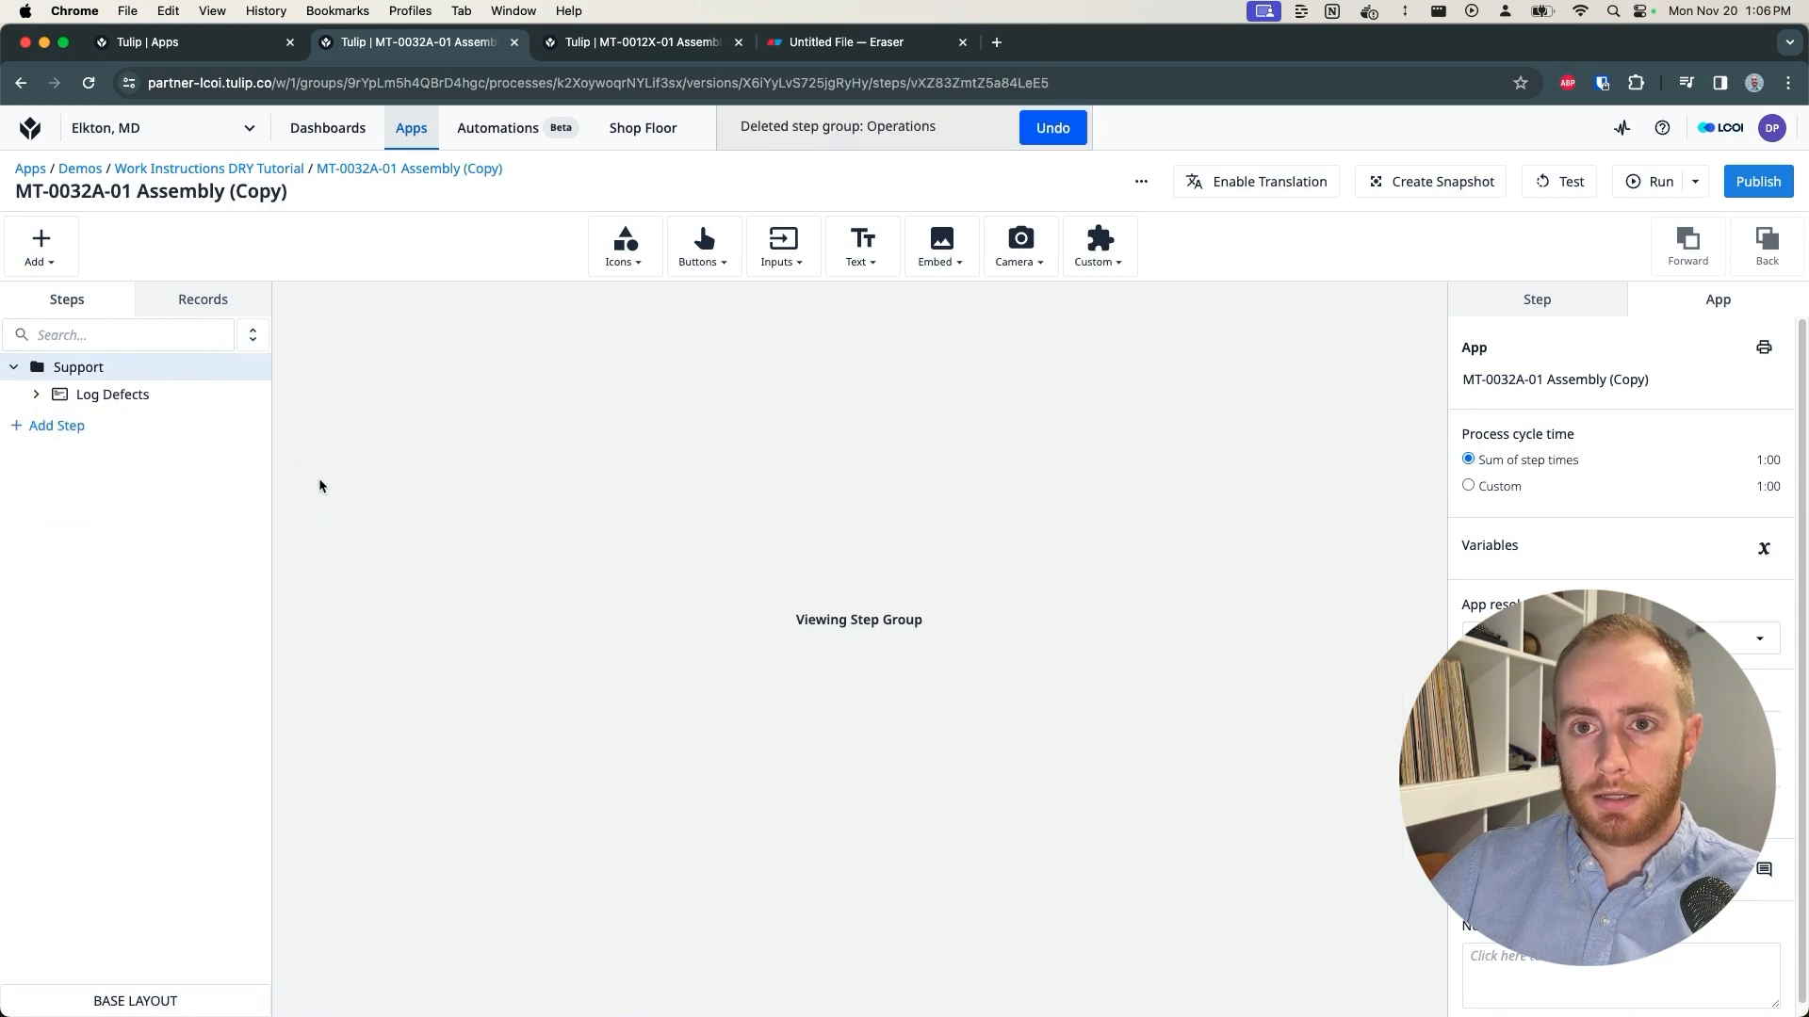
Step: Move the Log Defects step out of the Support group and try to delete the emptied group
mouse_move(145, 392)
mouse_down()
mouse_move(72, 364)
mouse_move(161, 376)
mouse_up()
click(260, 395)
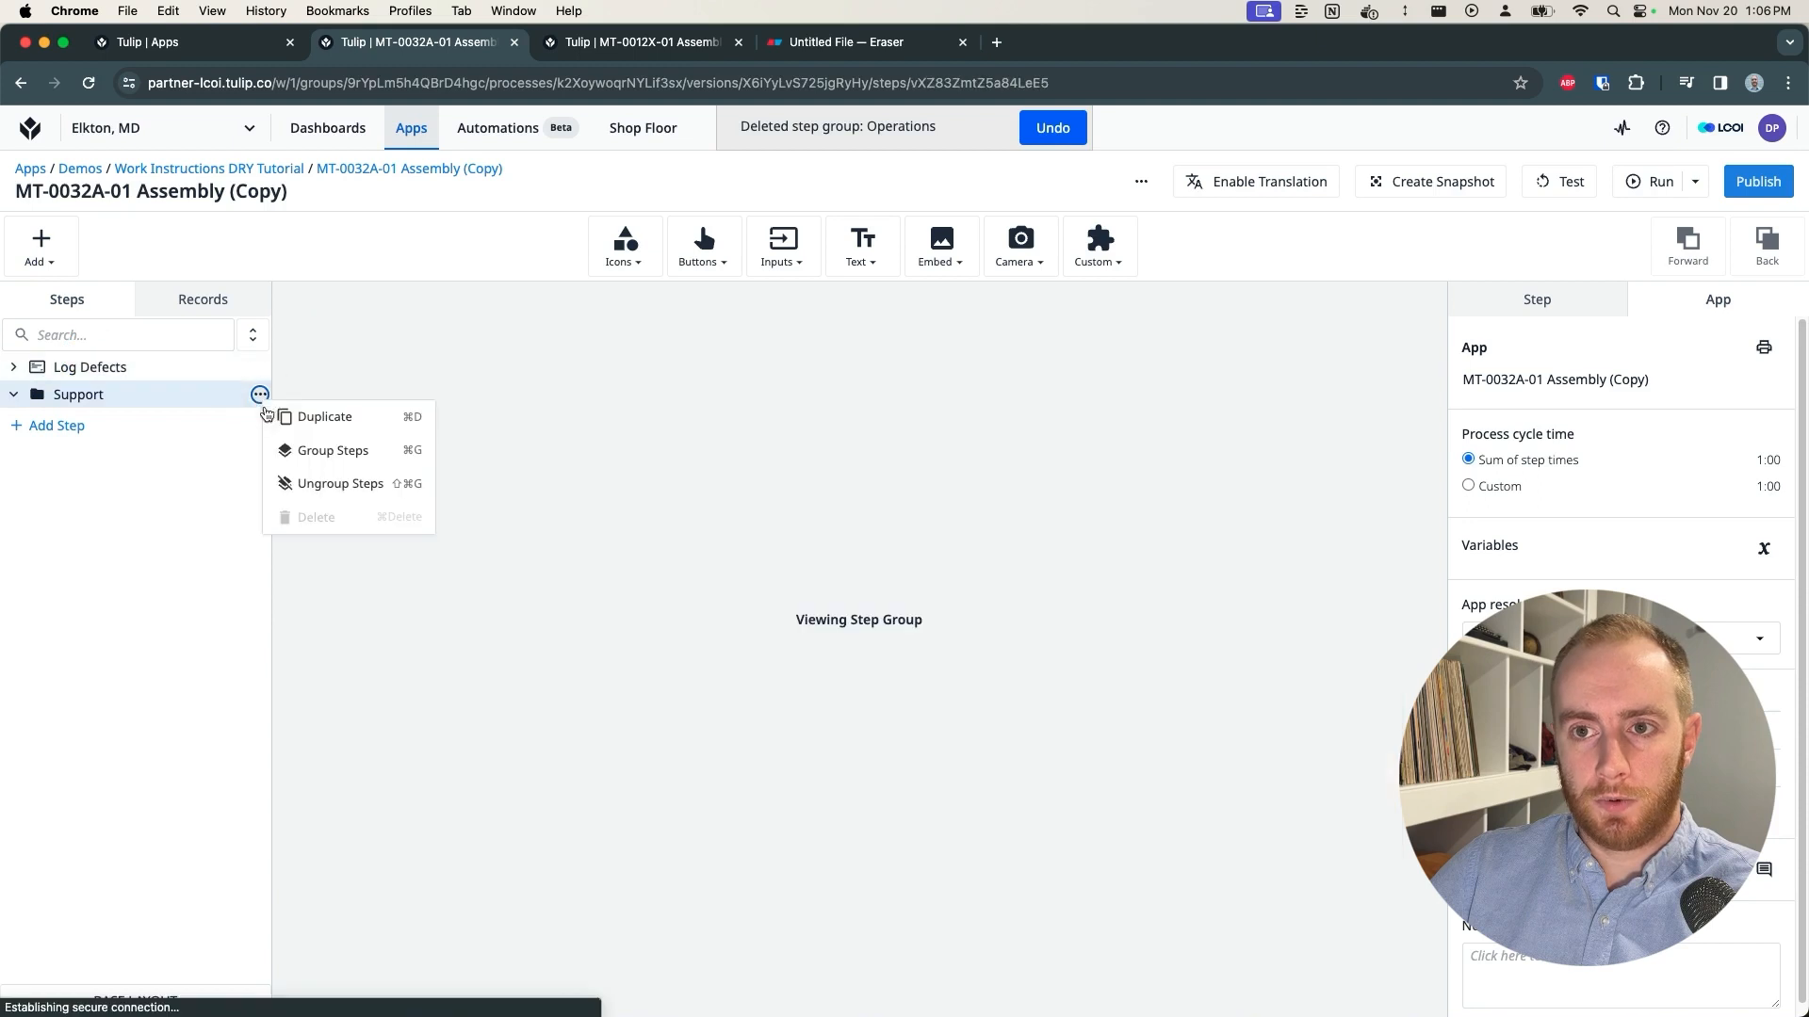
click(173, 480)
click(88, 83)
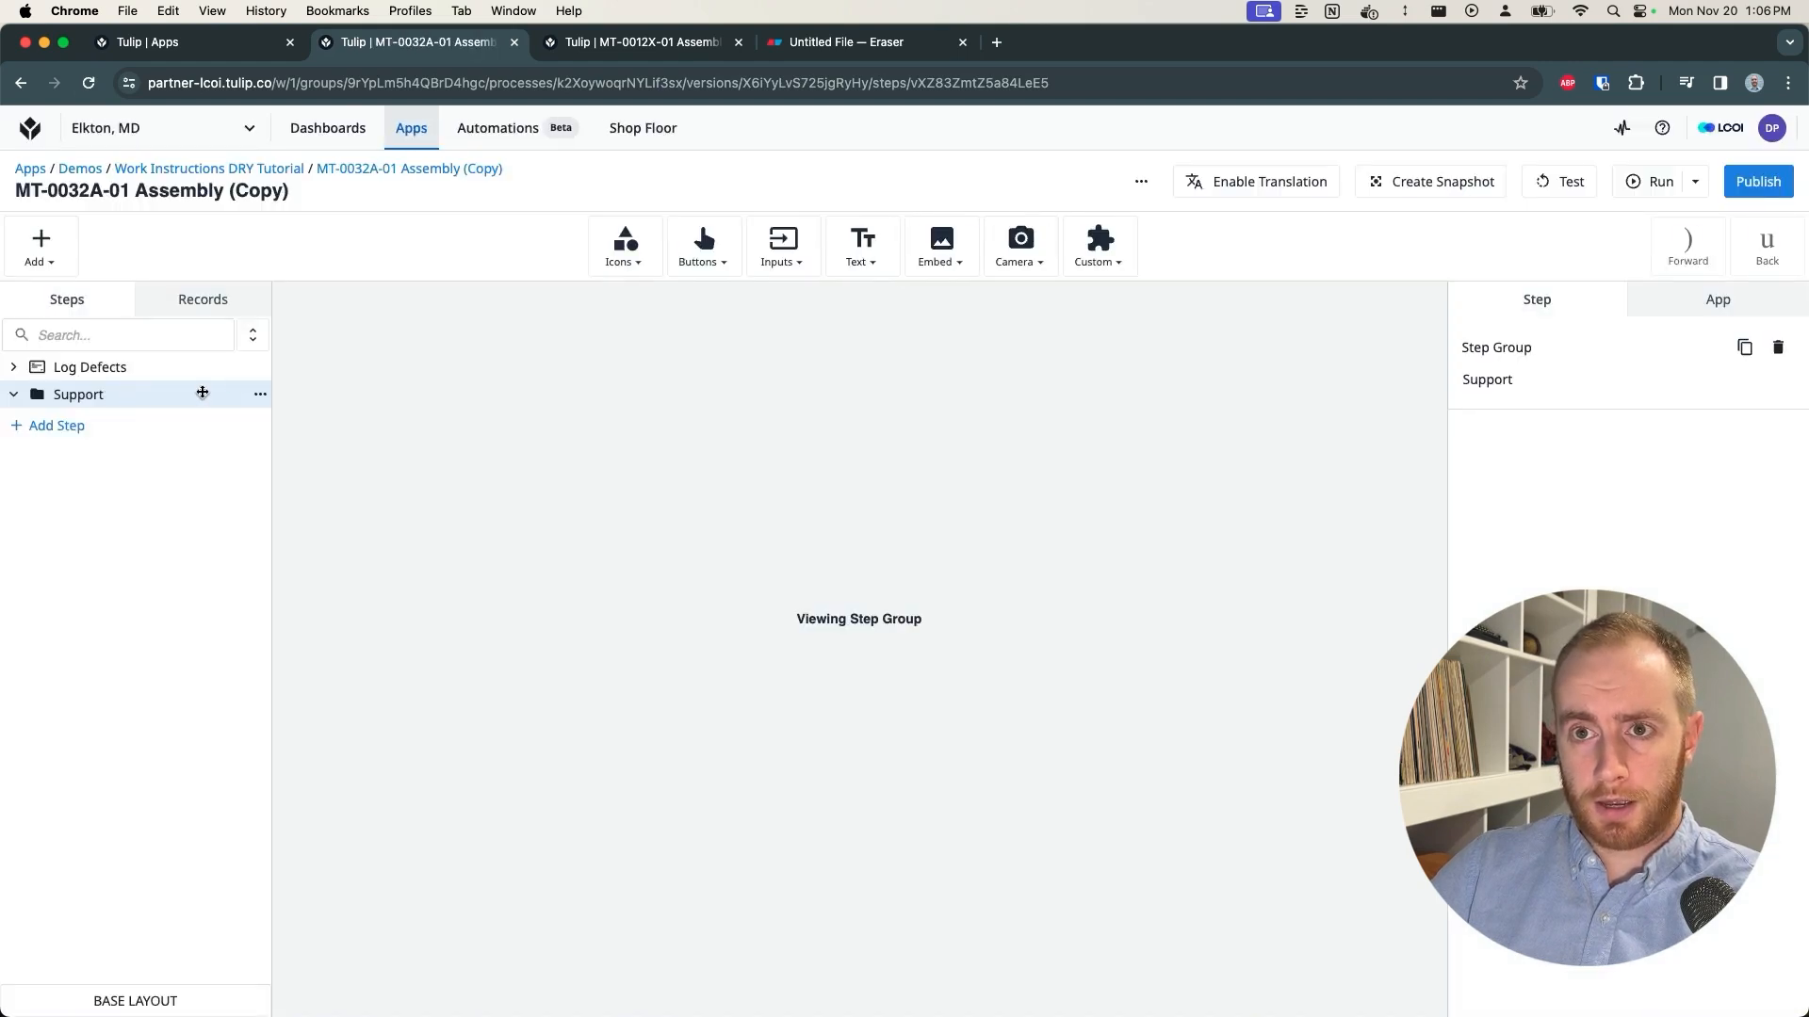
click(258, 394)
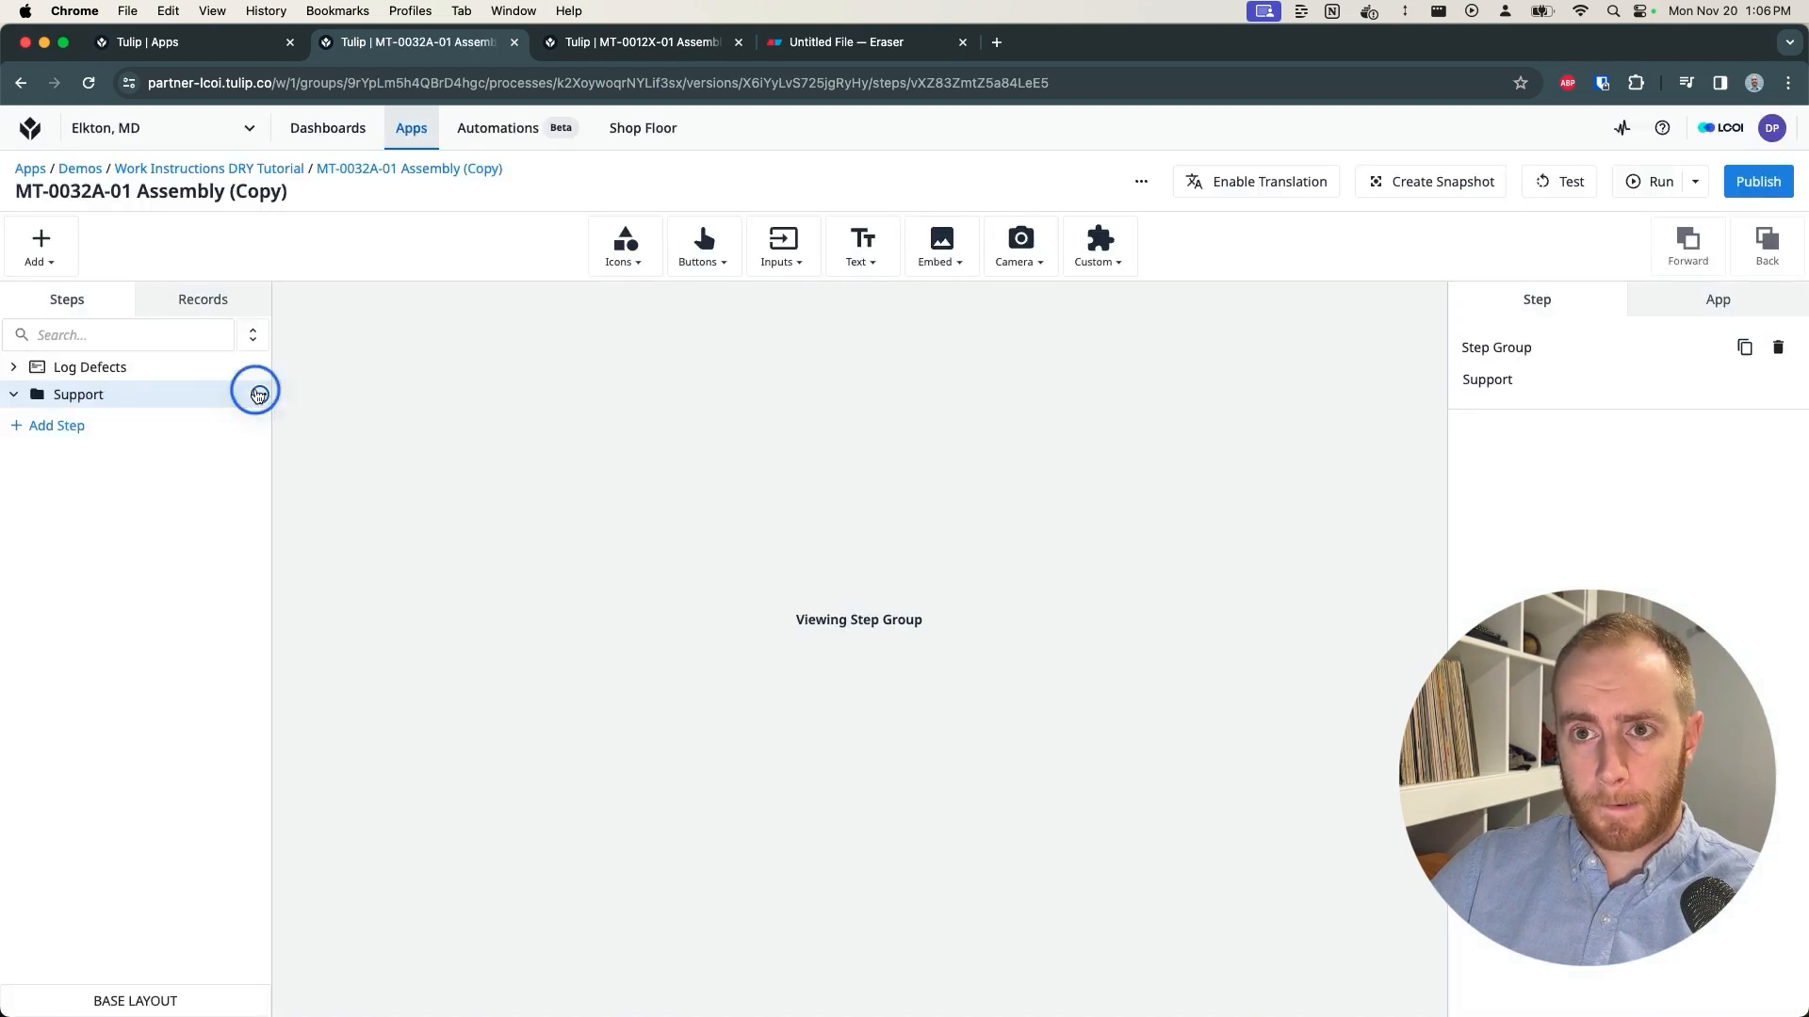
click(115, 367)
double_click(132, 368)
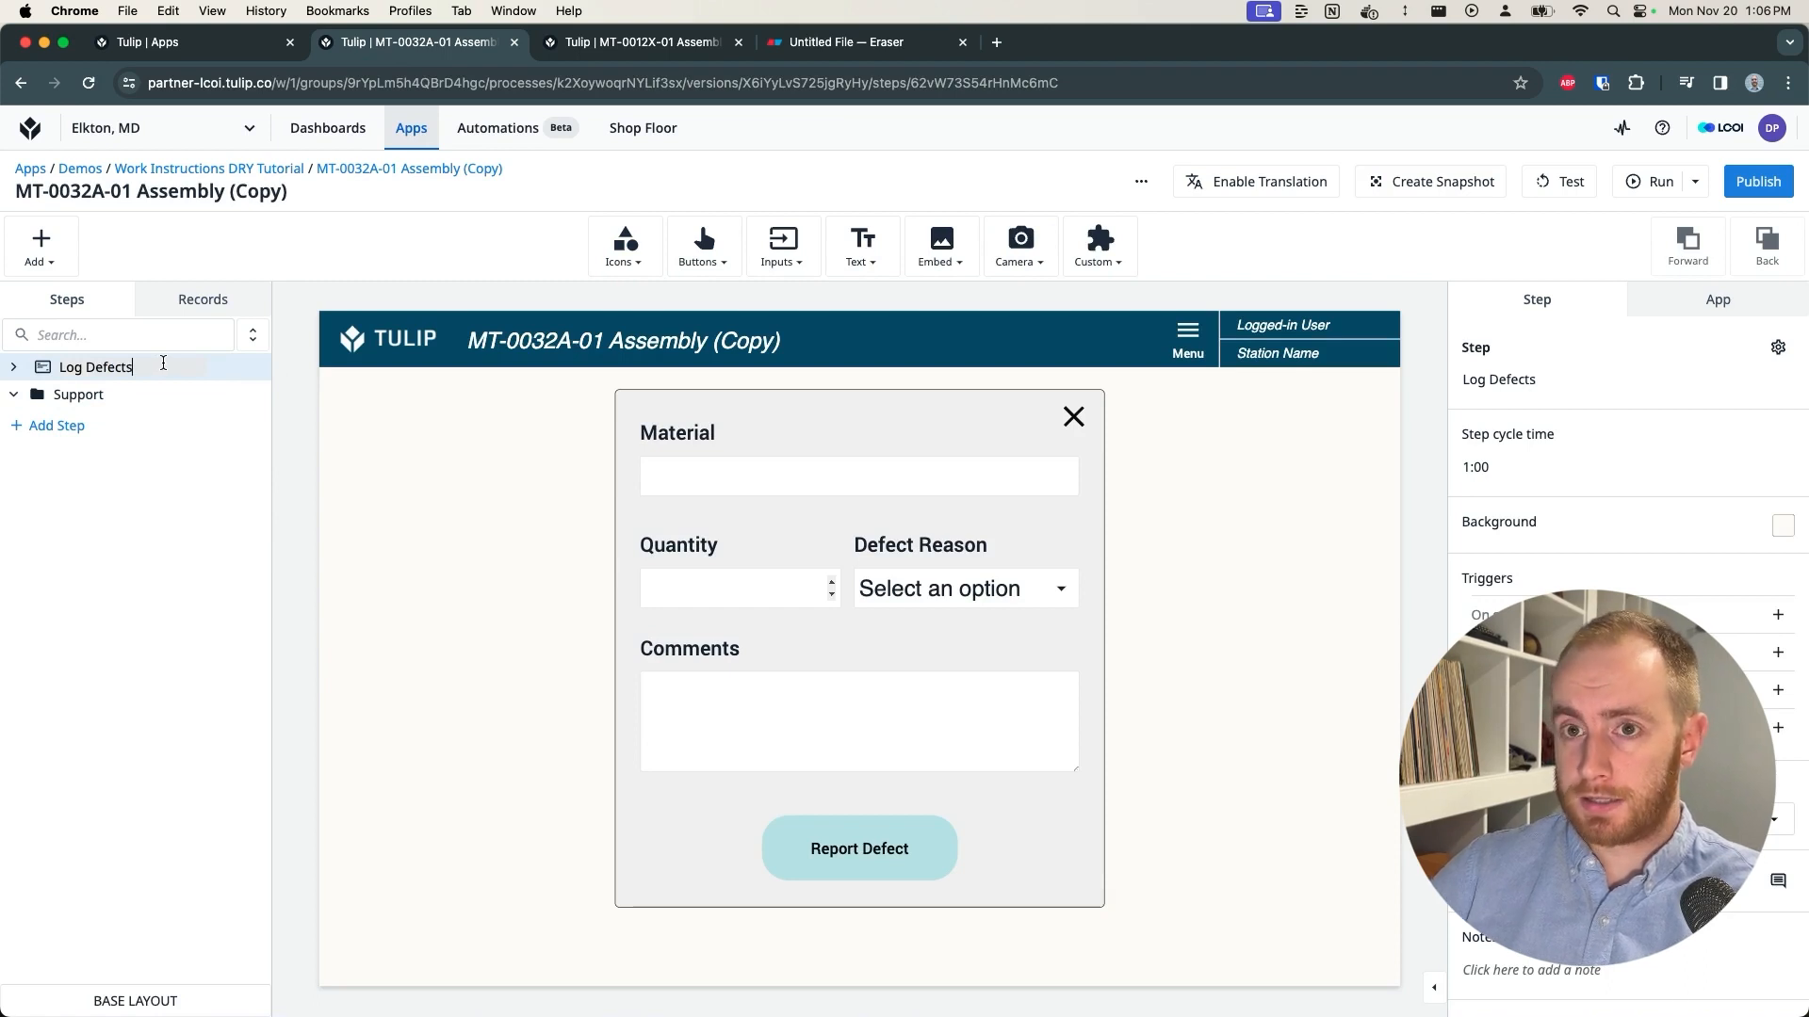
click(274, 379)
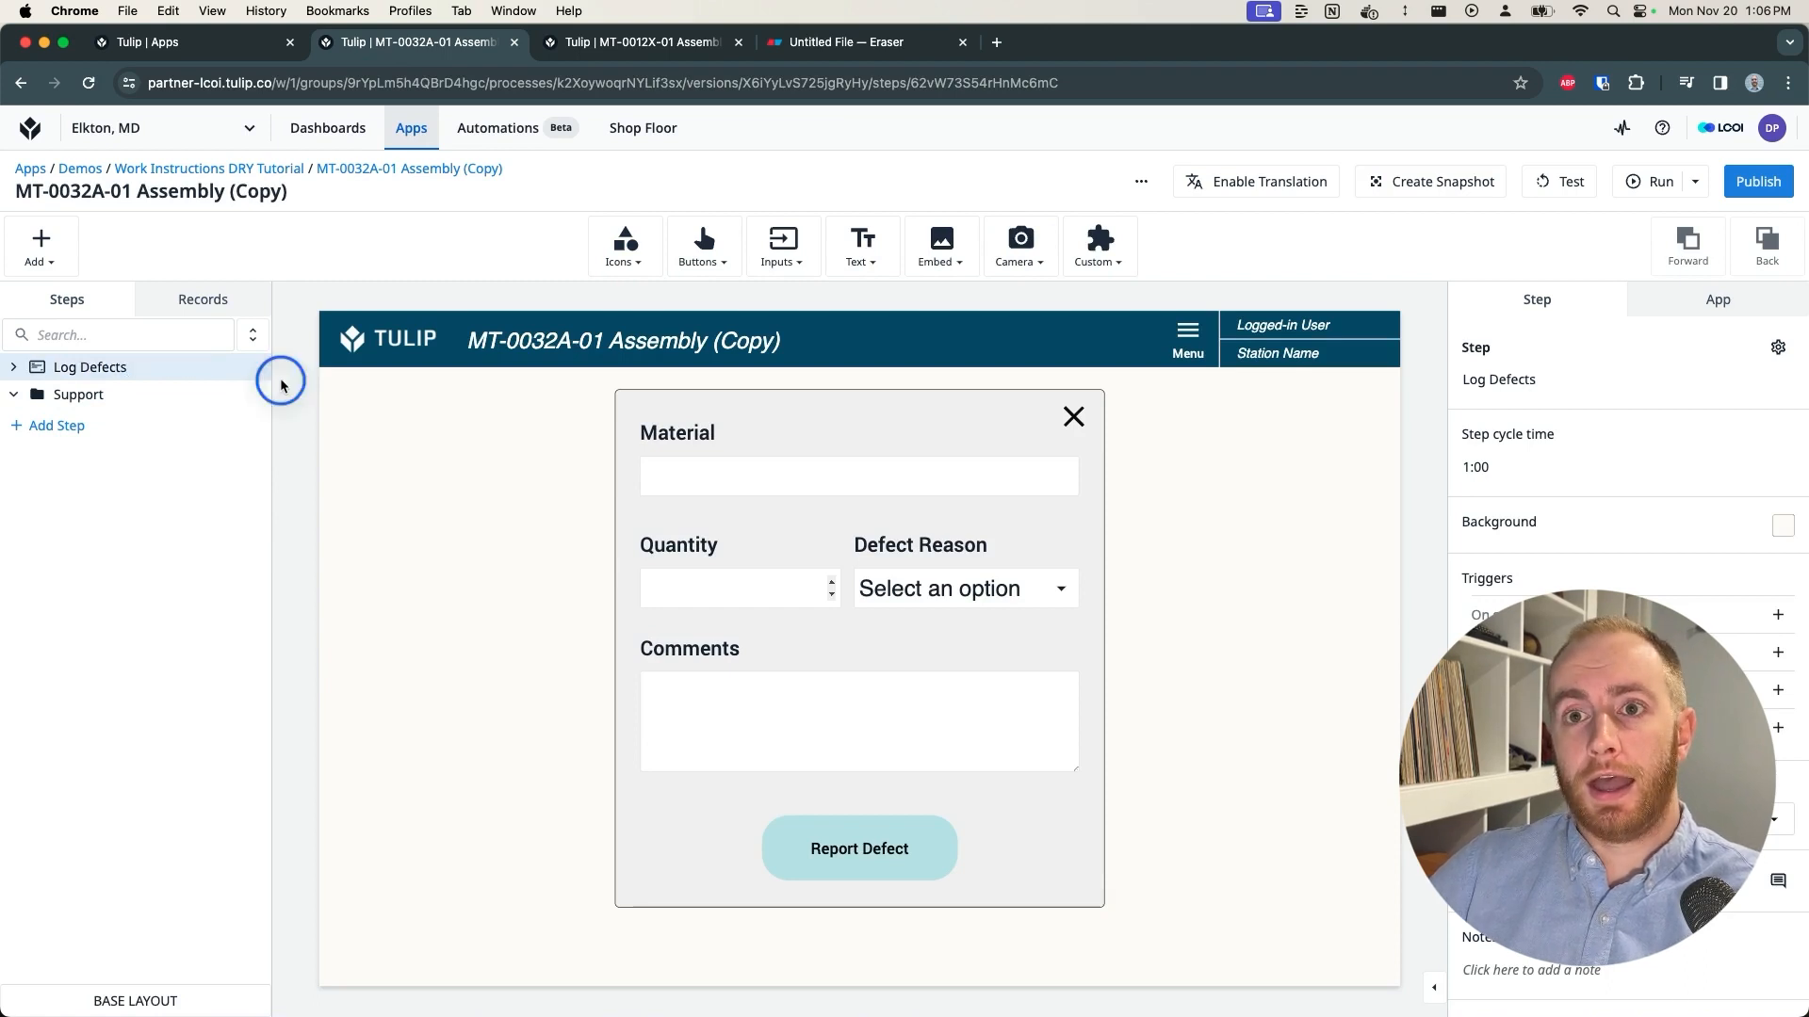
Step: Rename the copied app as Defect Log
click(381, 170)
click(951, 240)
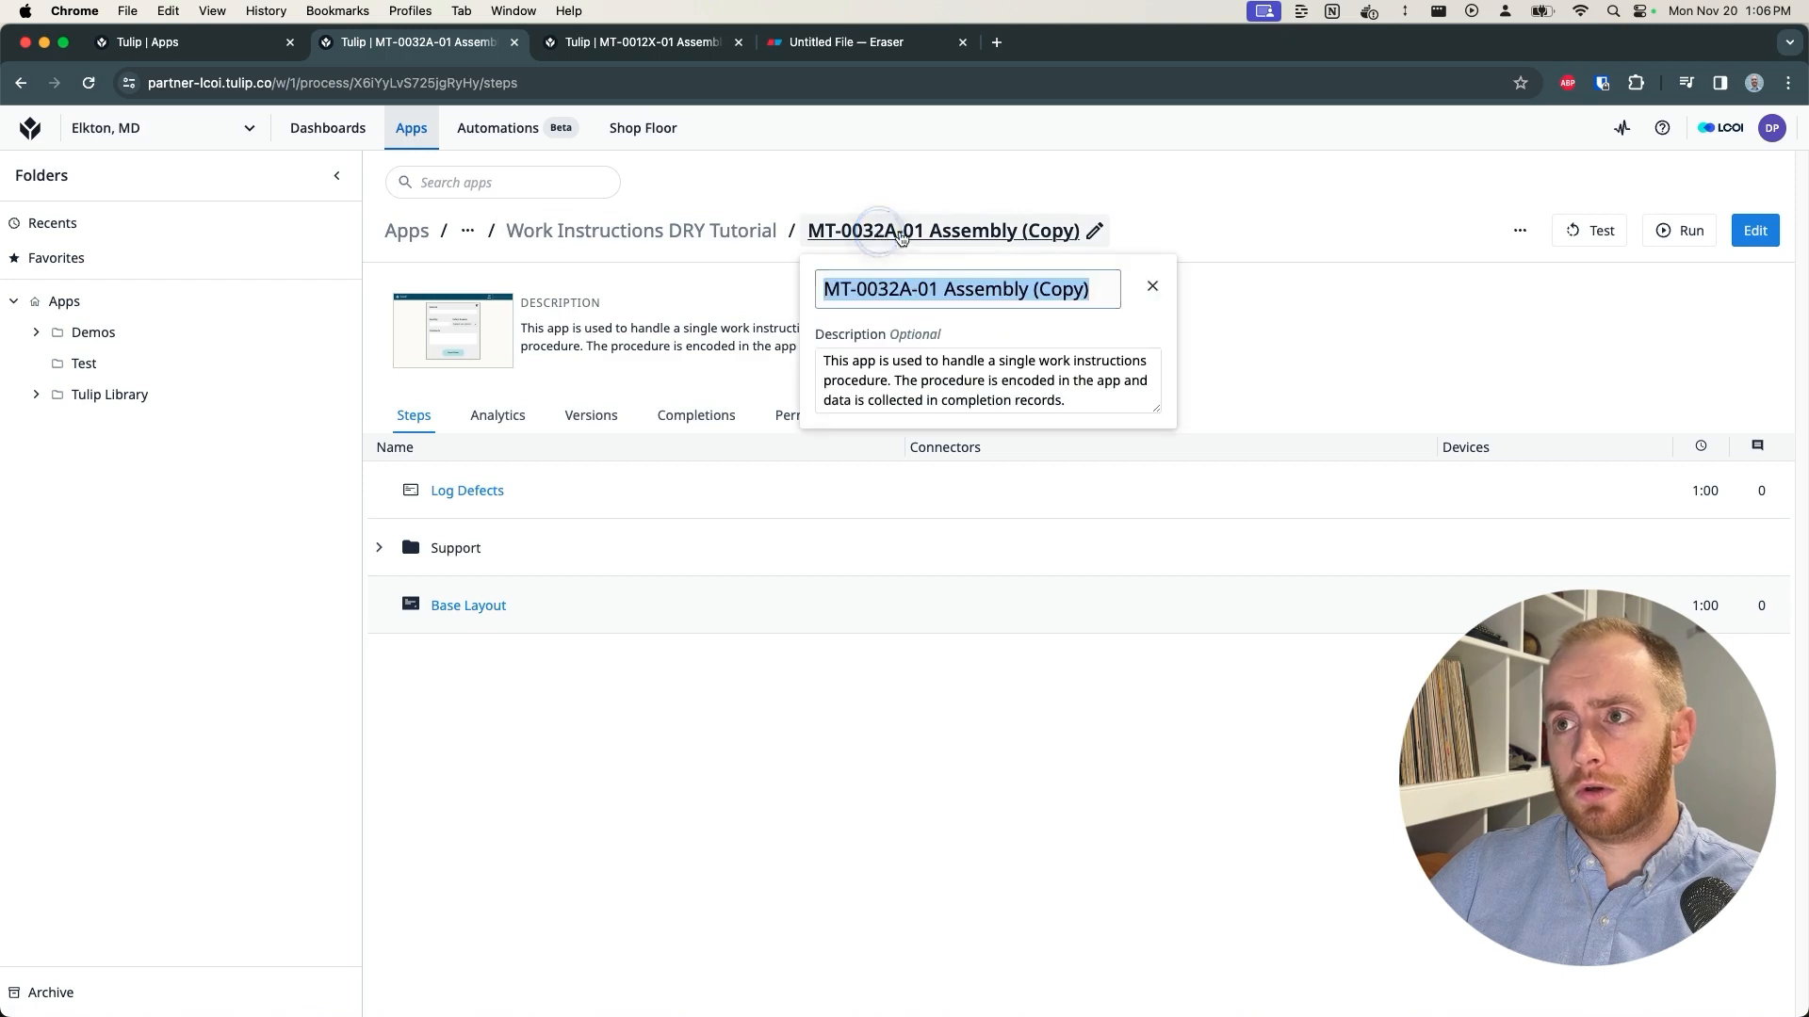
text(Defect Log)
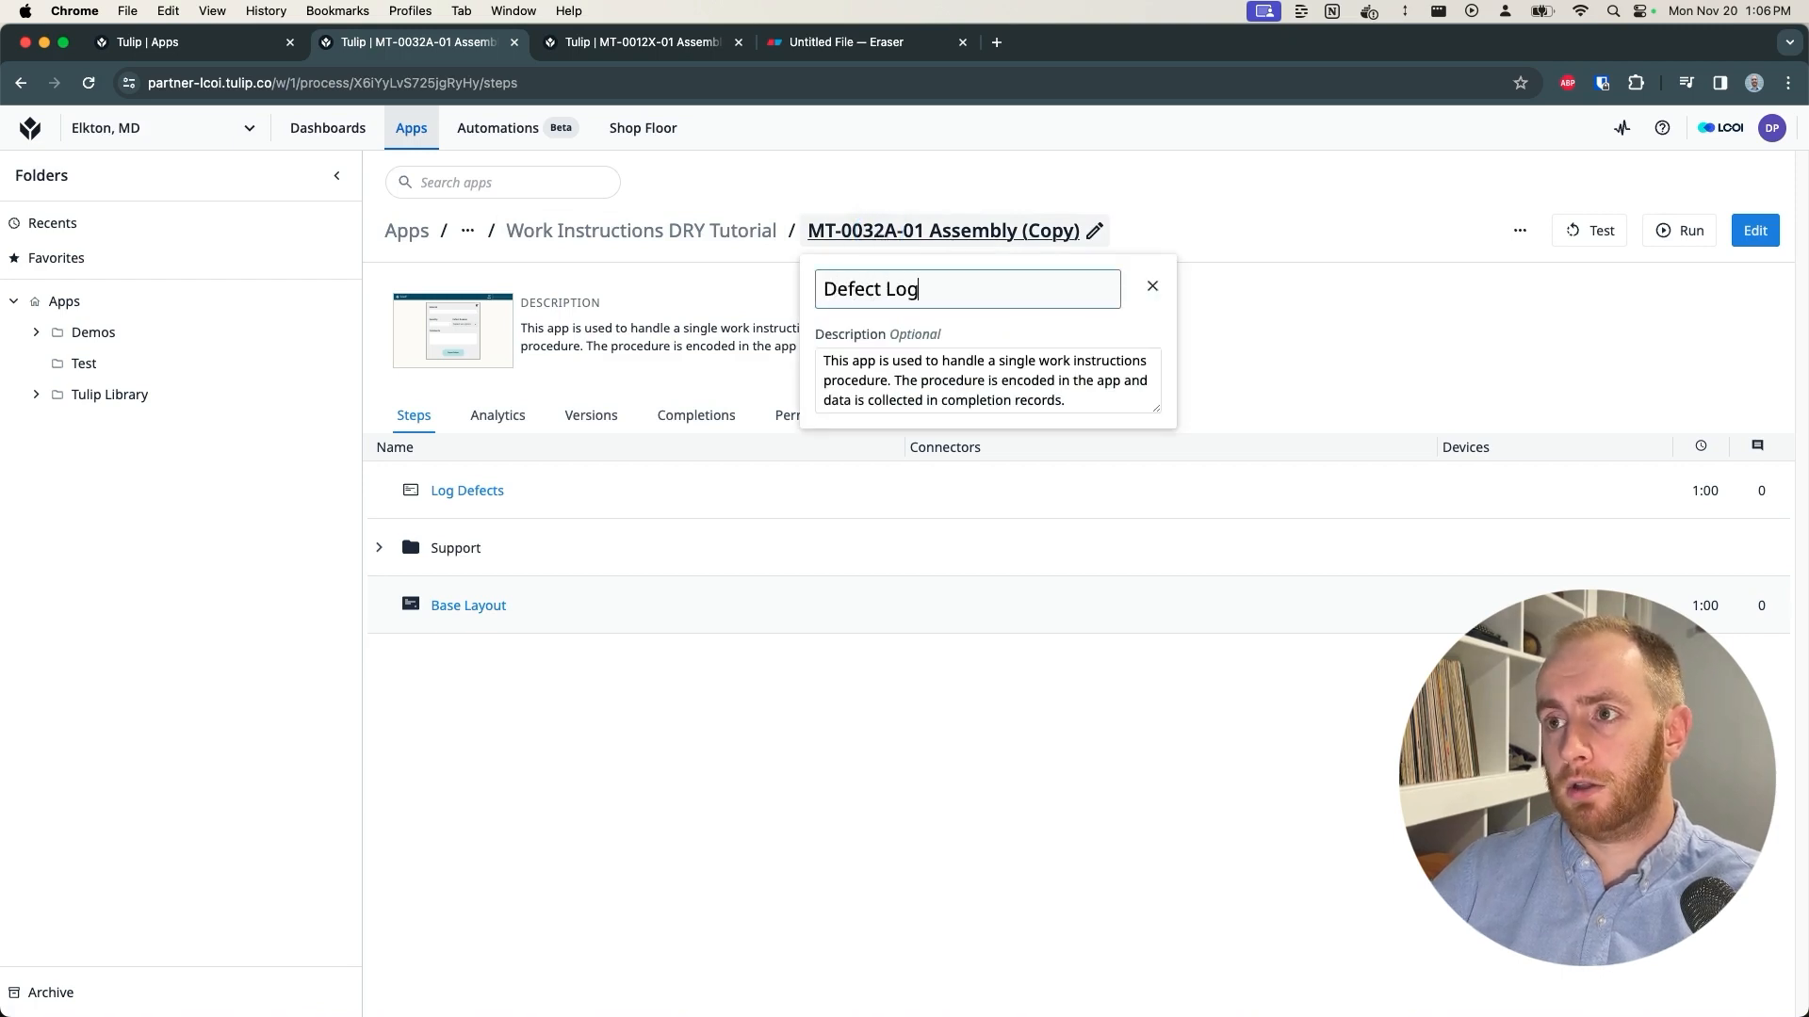
Step: Replace the app description with "Central application for logging defects from assembly and inspection work instructions."
click(981, 387)
key(super+a)
text(Central )
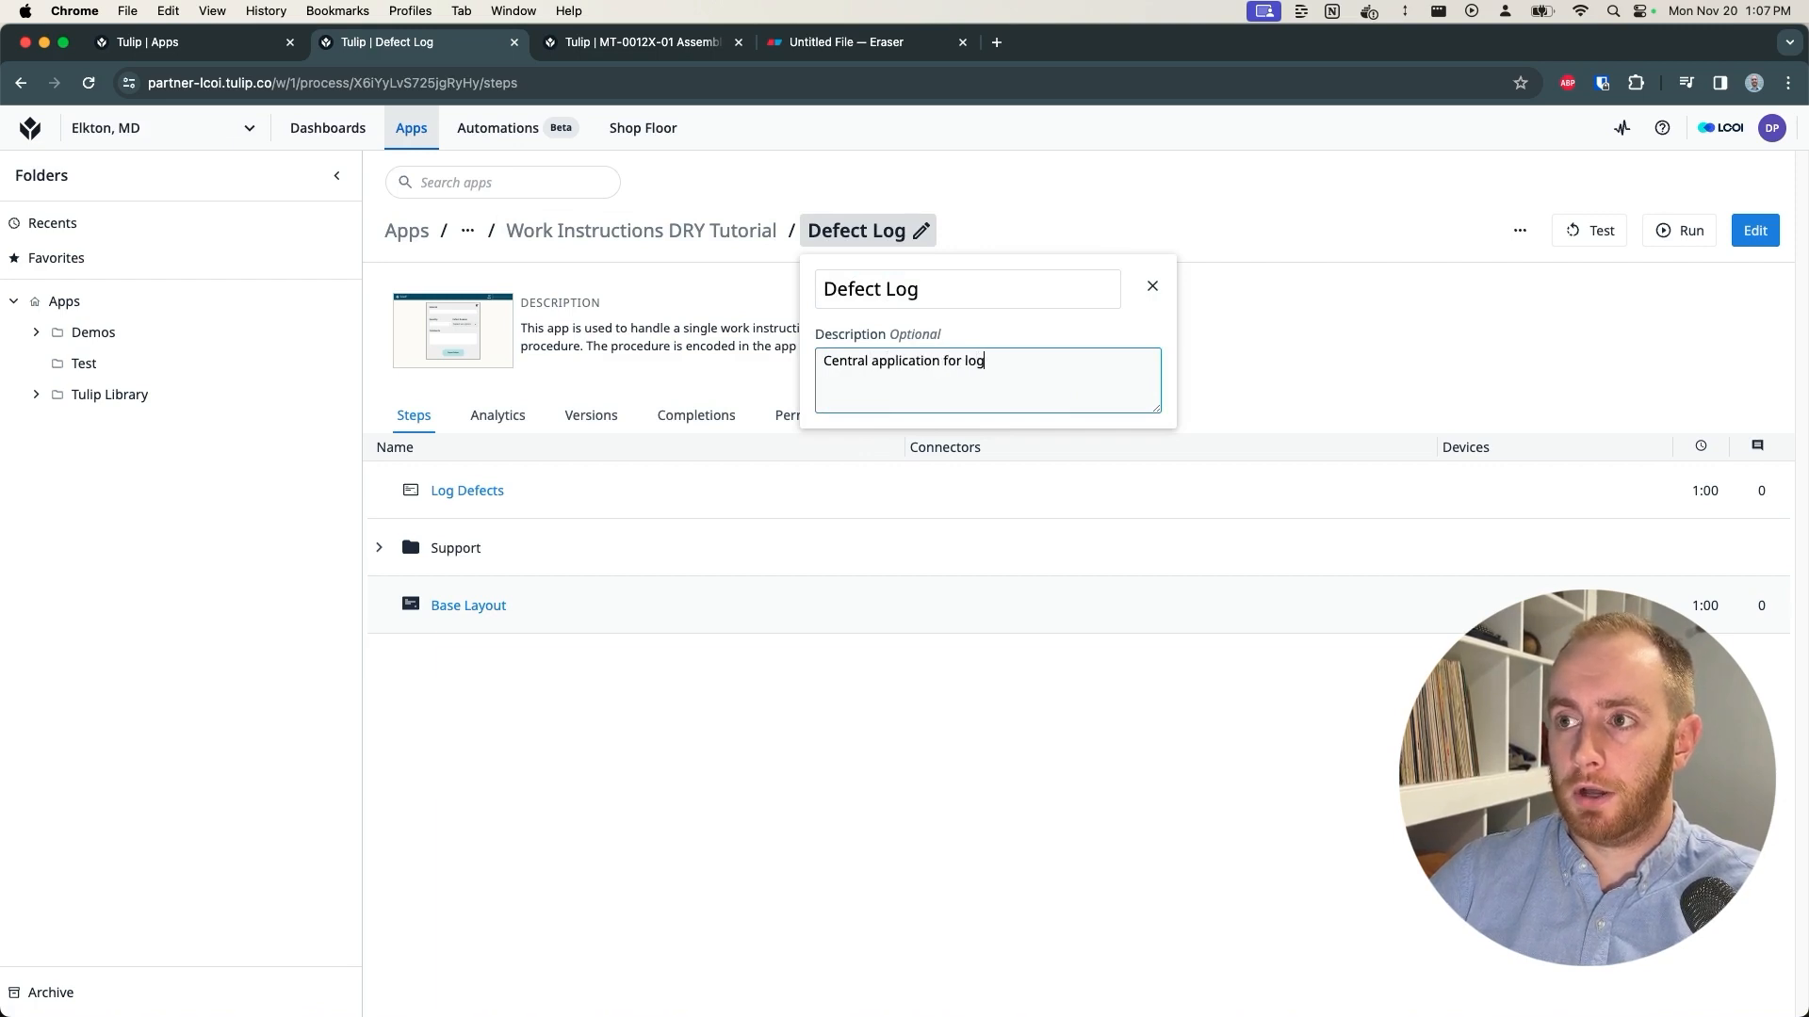
text(s fro)
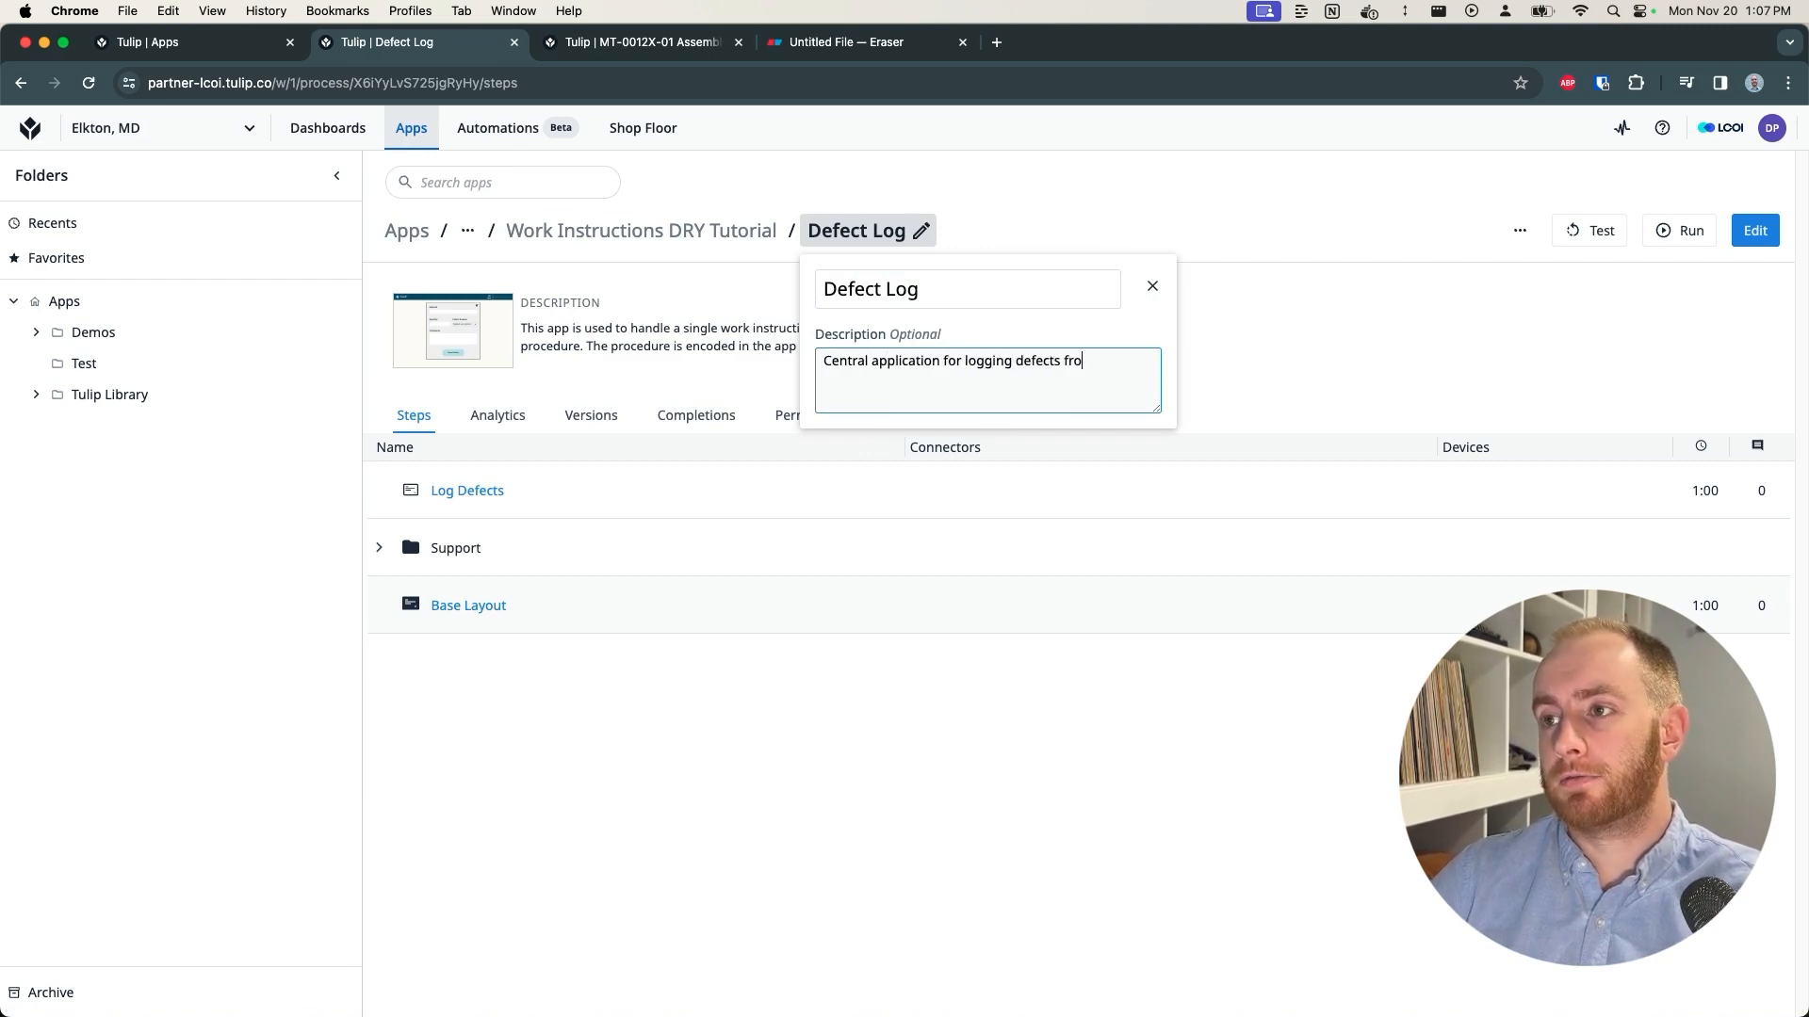
text(m assembly and inspection work instructions.)
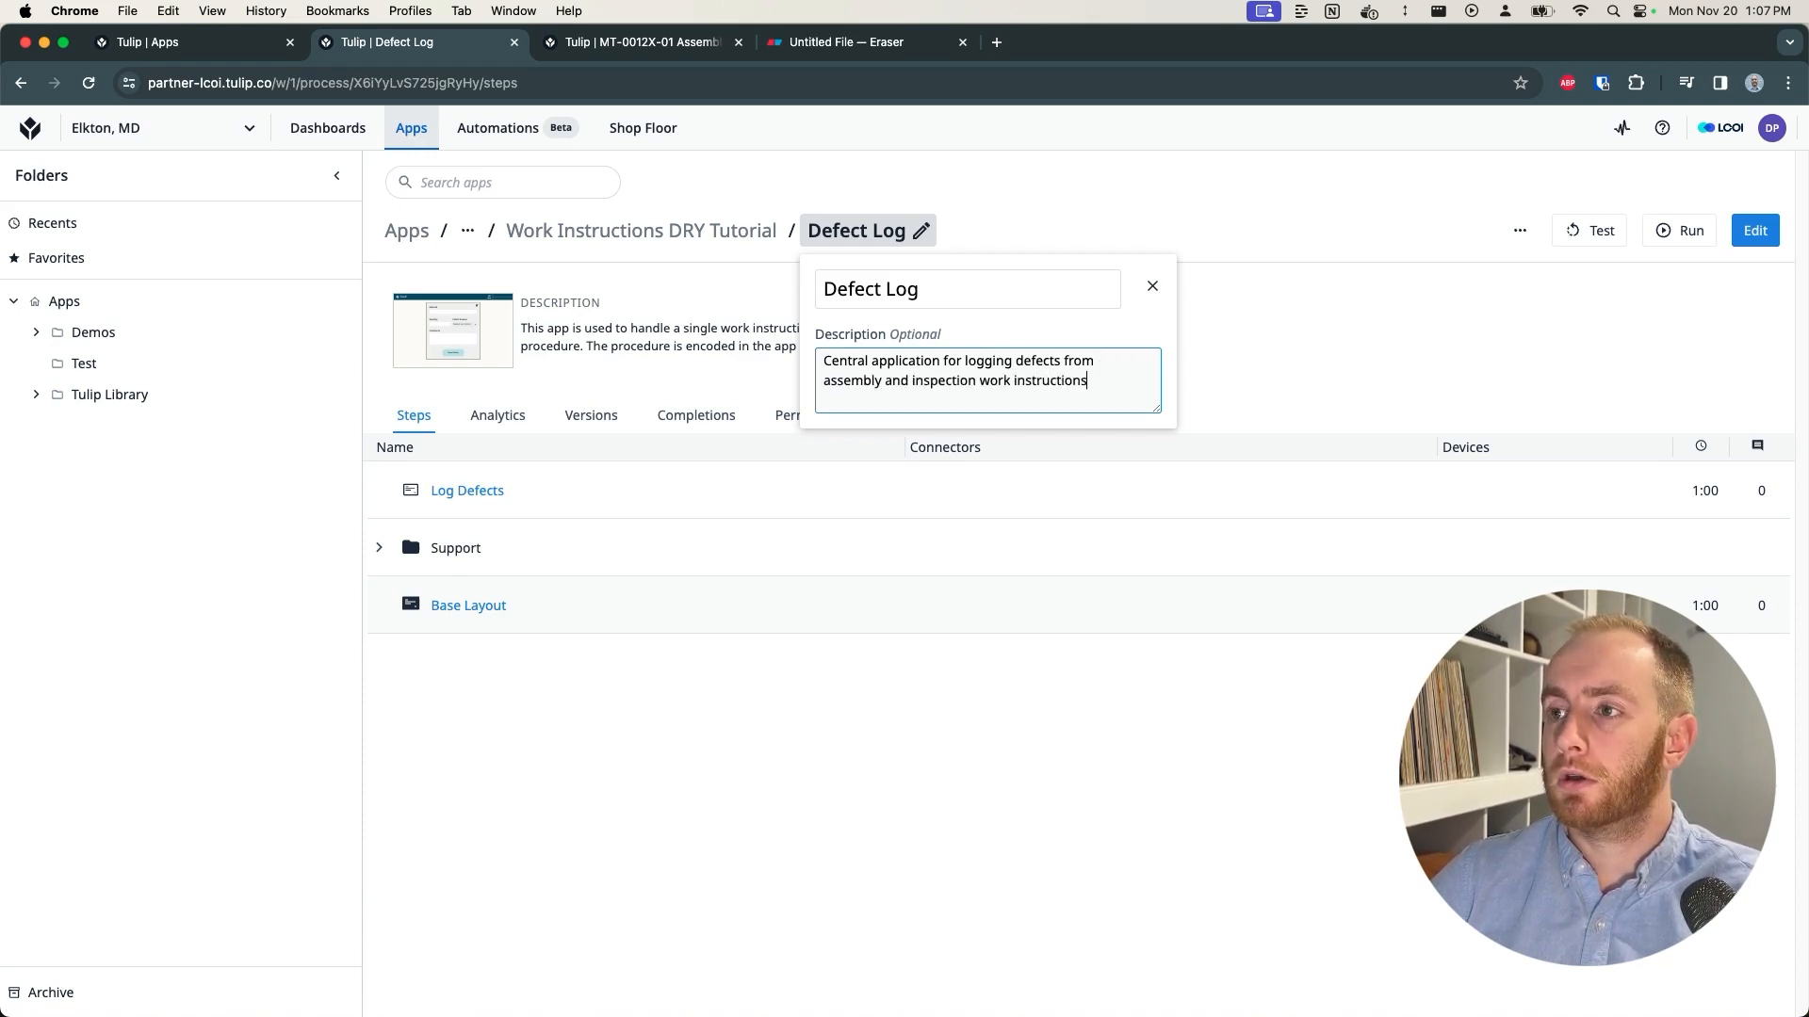
click(993, 219)
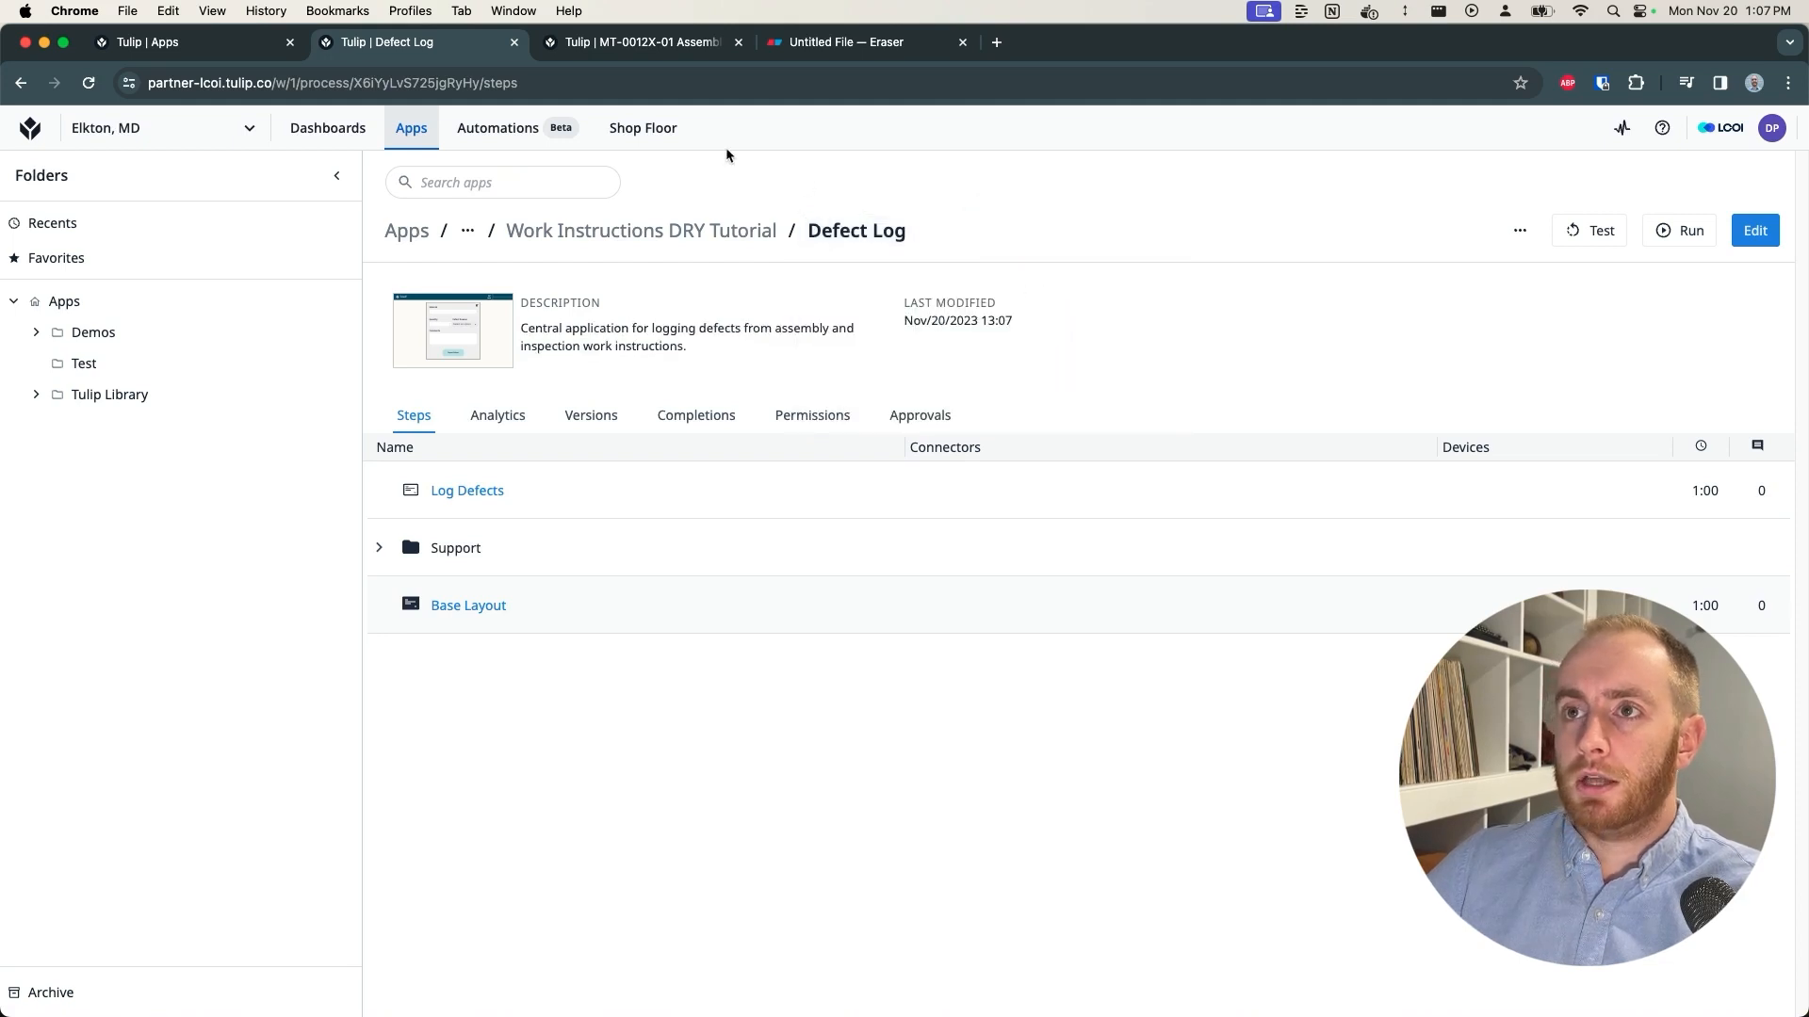
Step: Change the header bar's fill on the Defect Log base layout to blue and check it on the Log Defects step
click(472, 498)
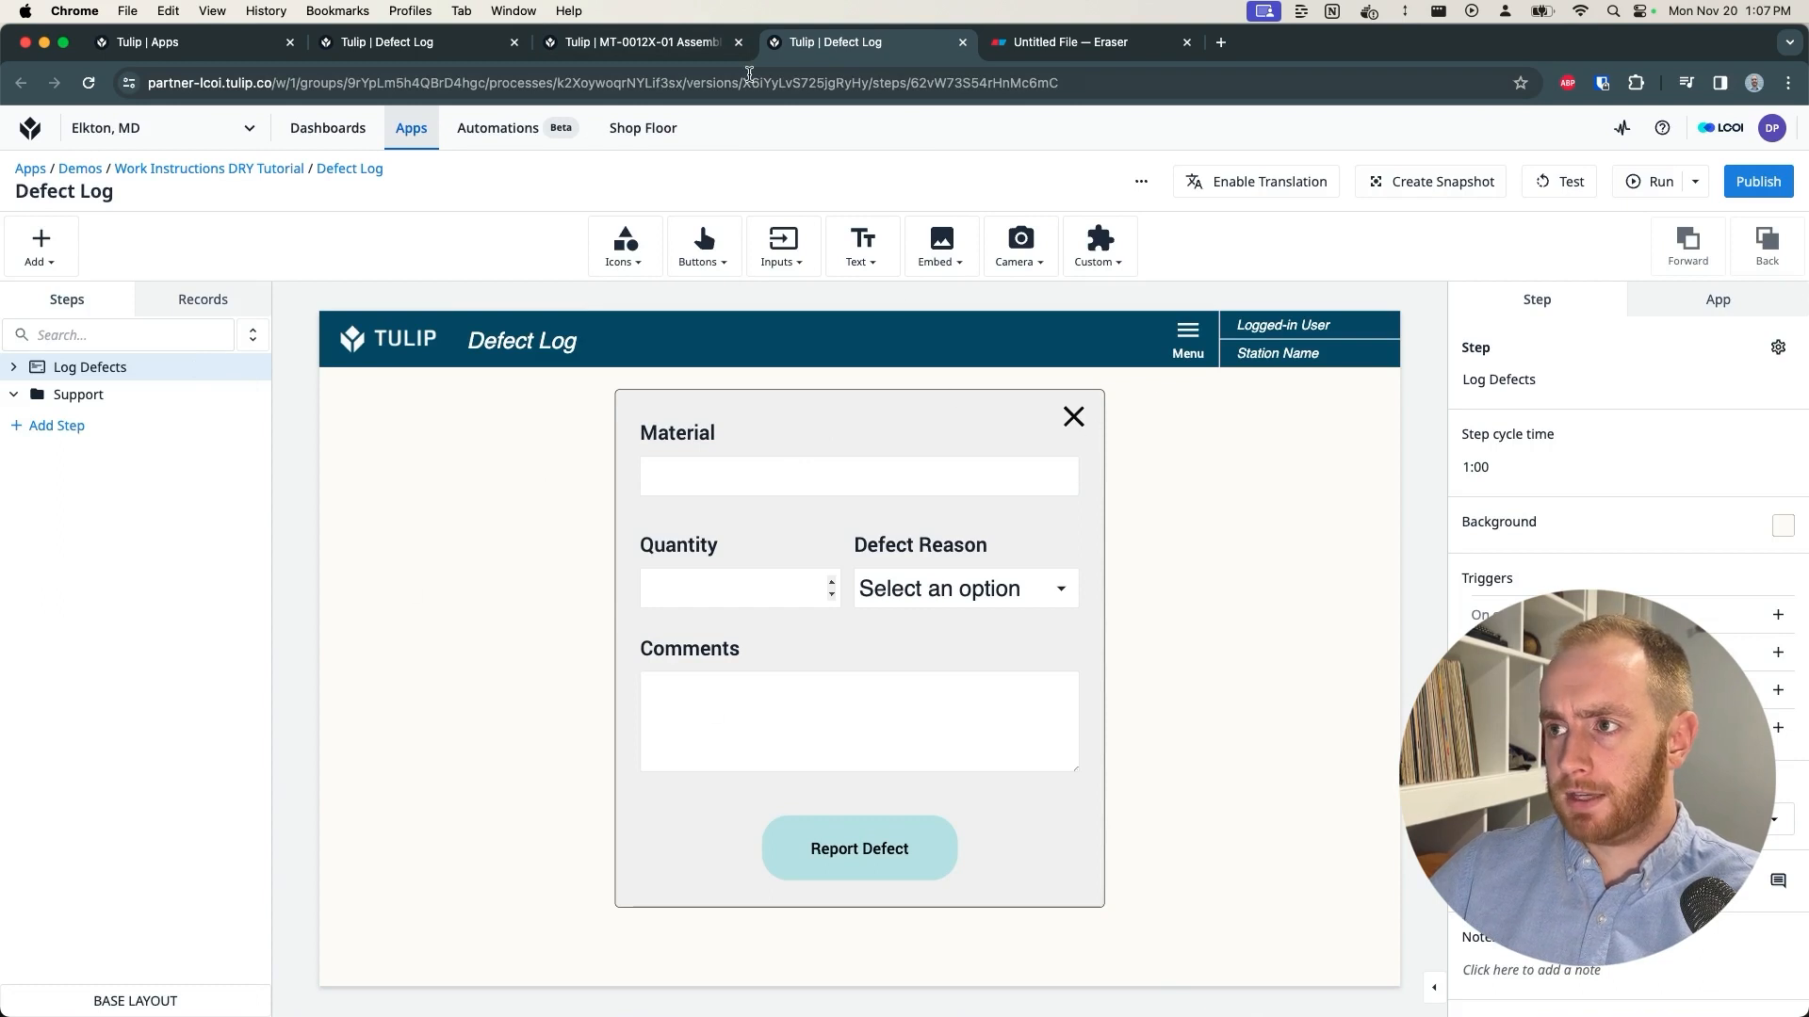
click(240, 1004)
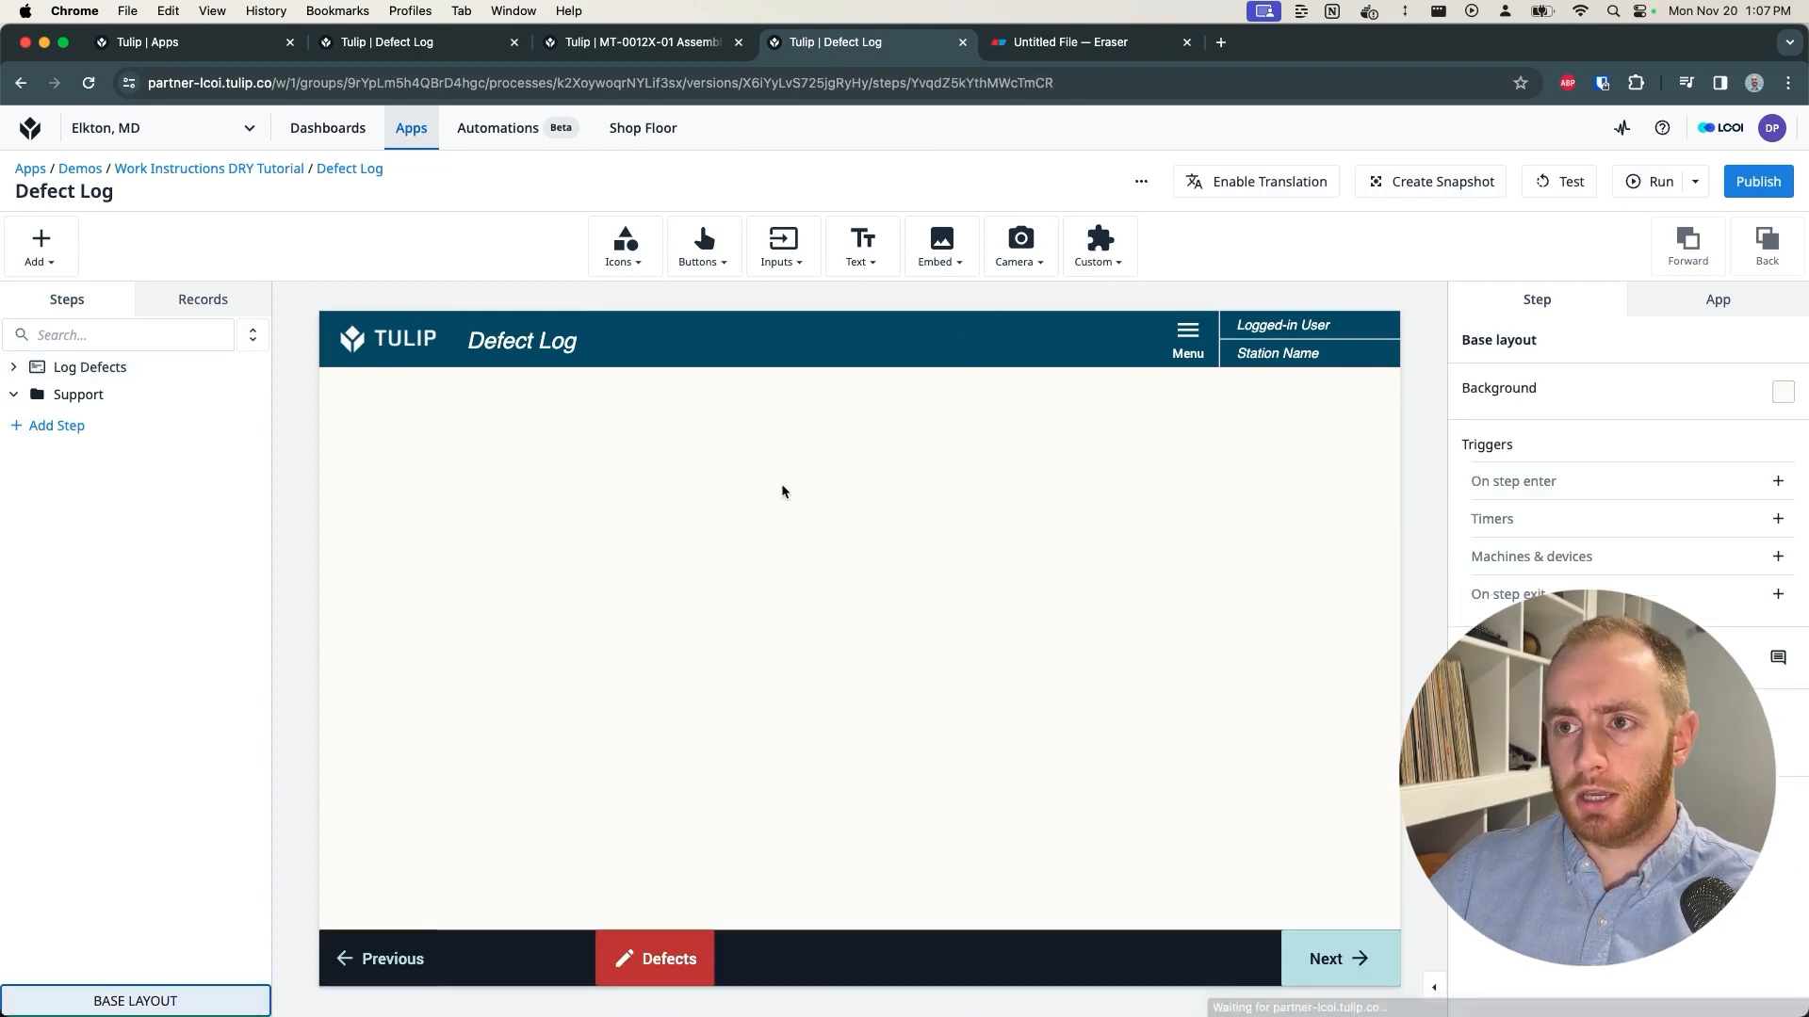
click(1162, 320)
click(1153, 313)
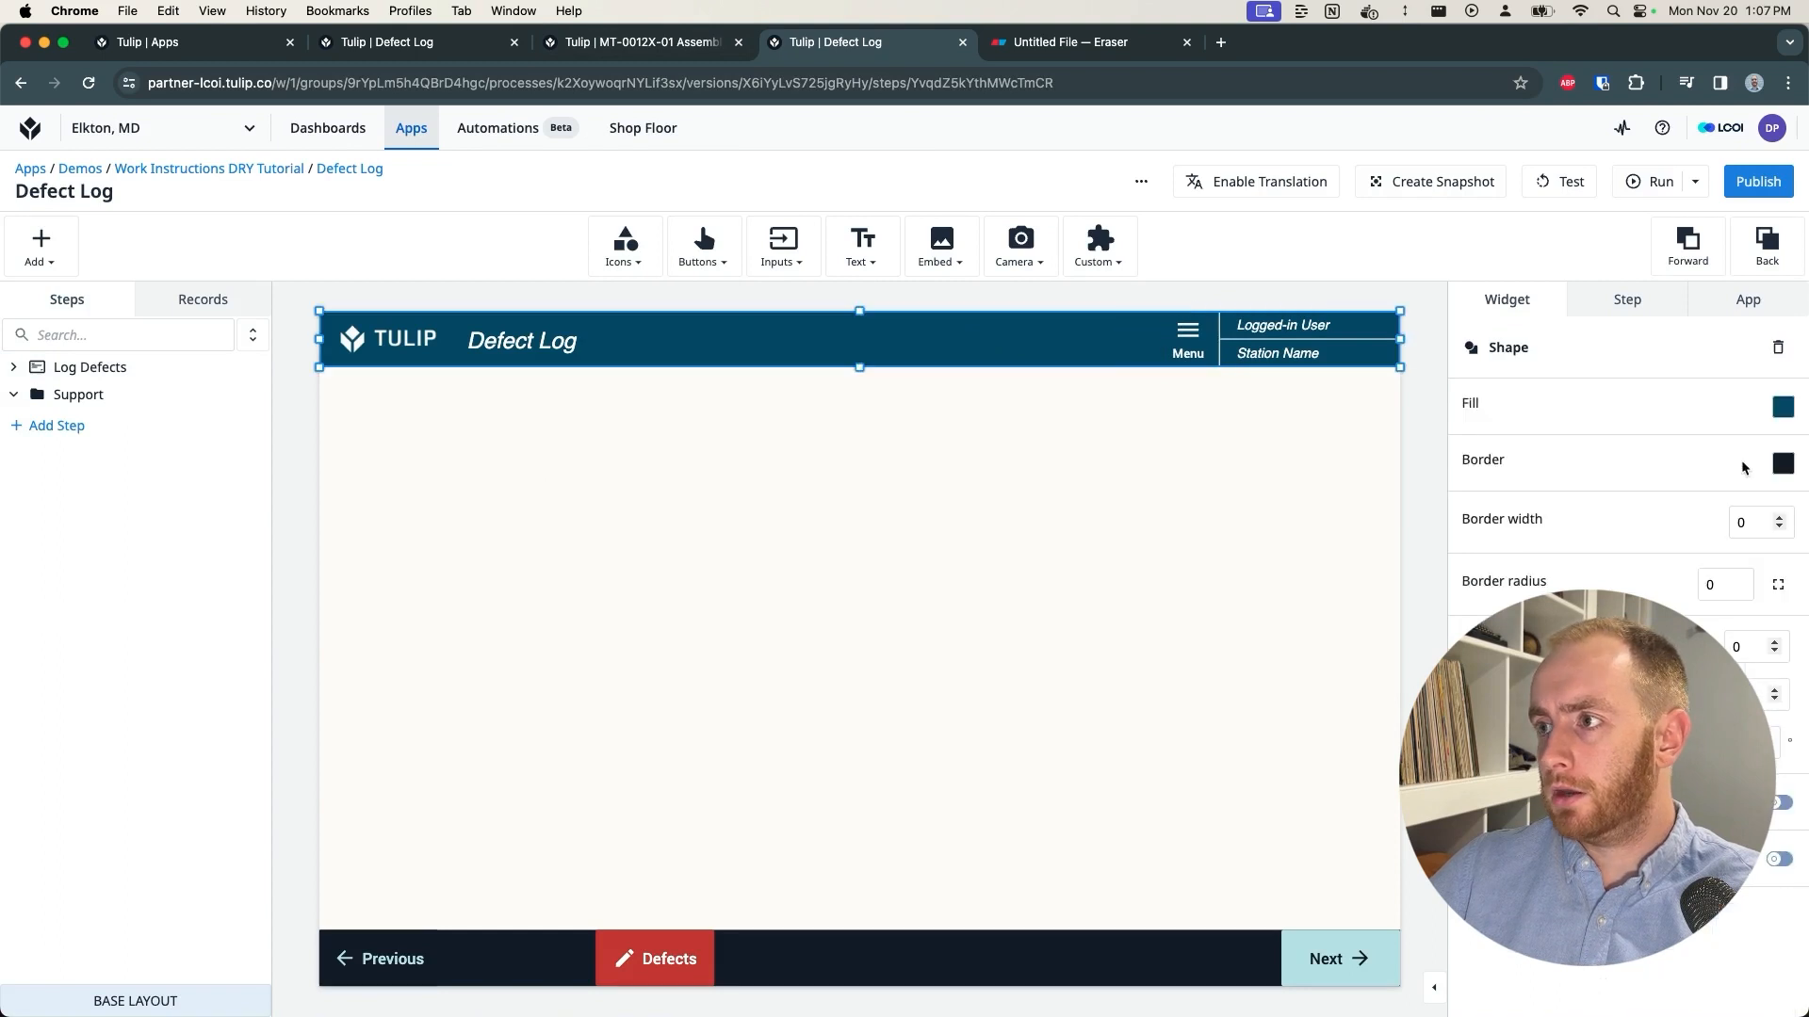
click(1782, 406)
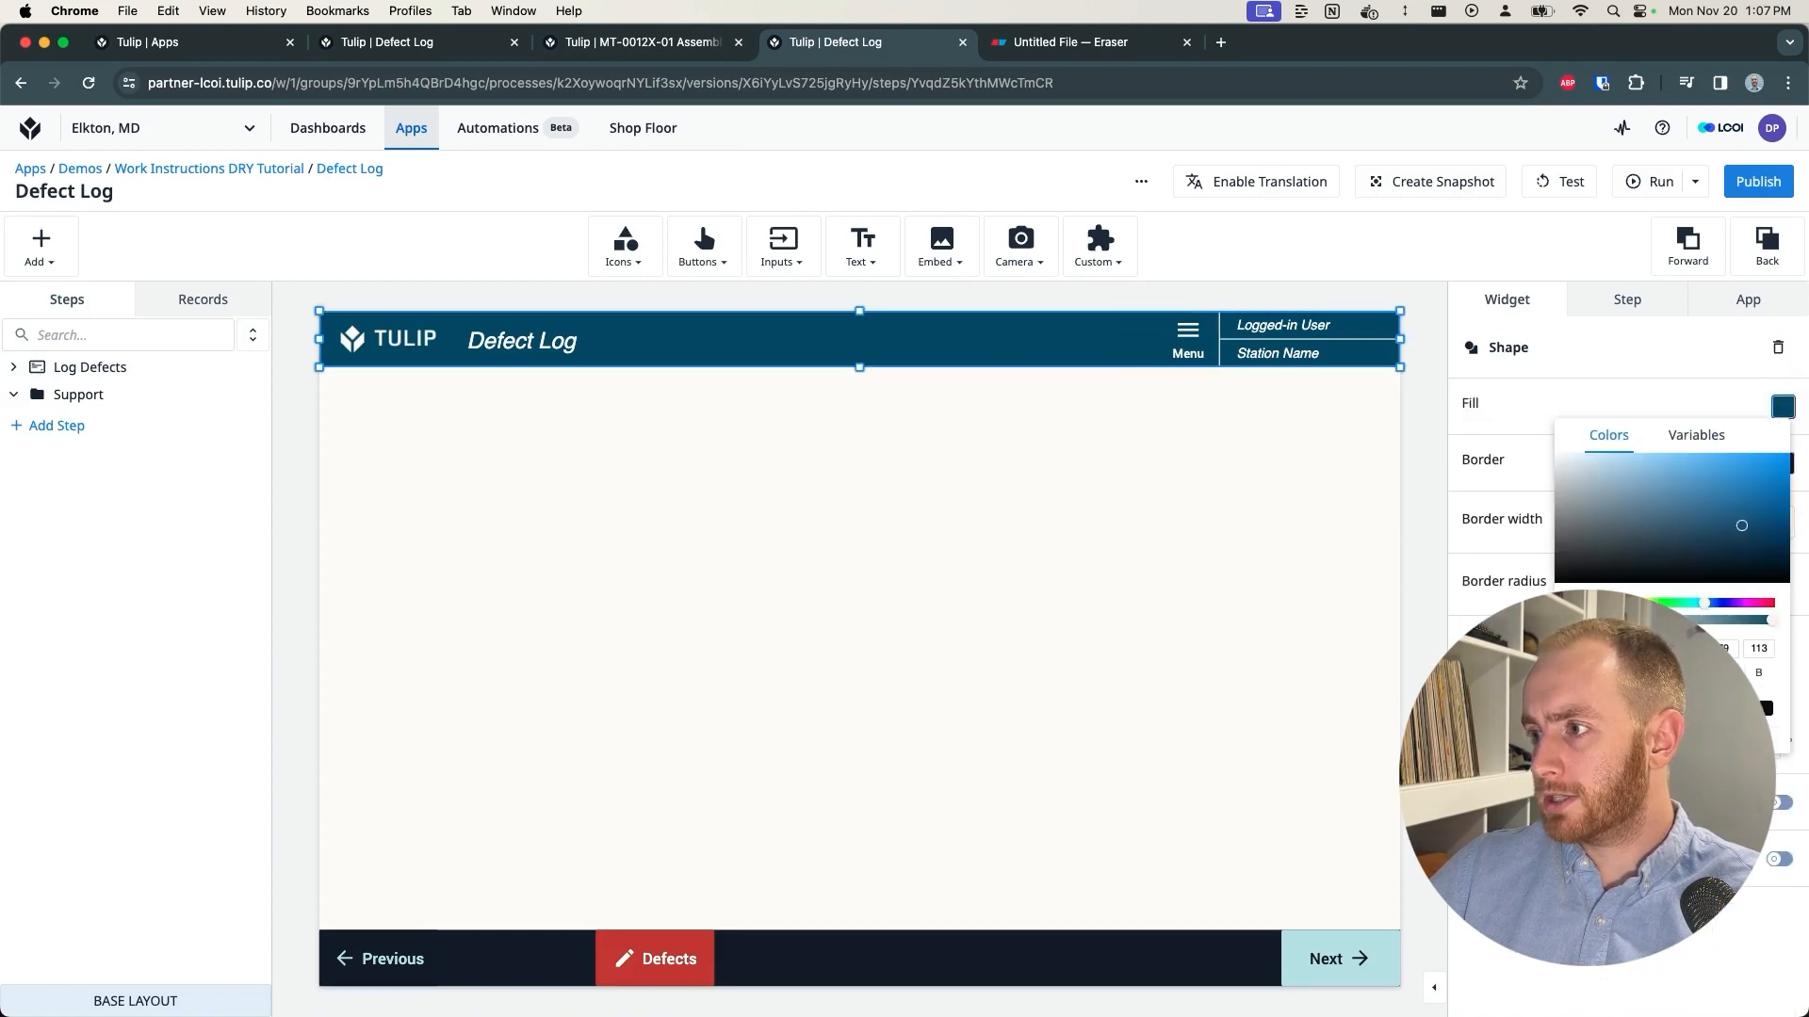
click(1693, 710)
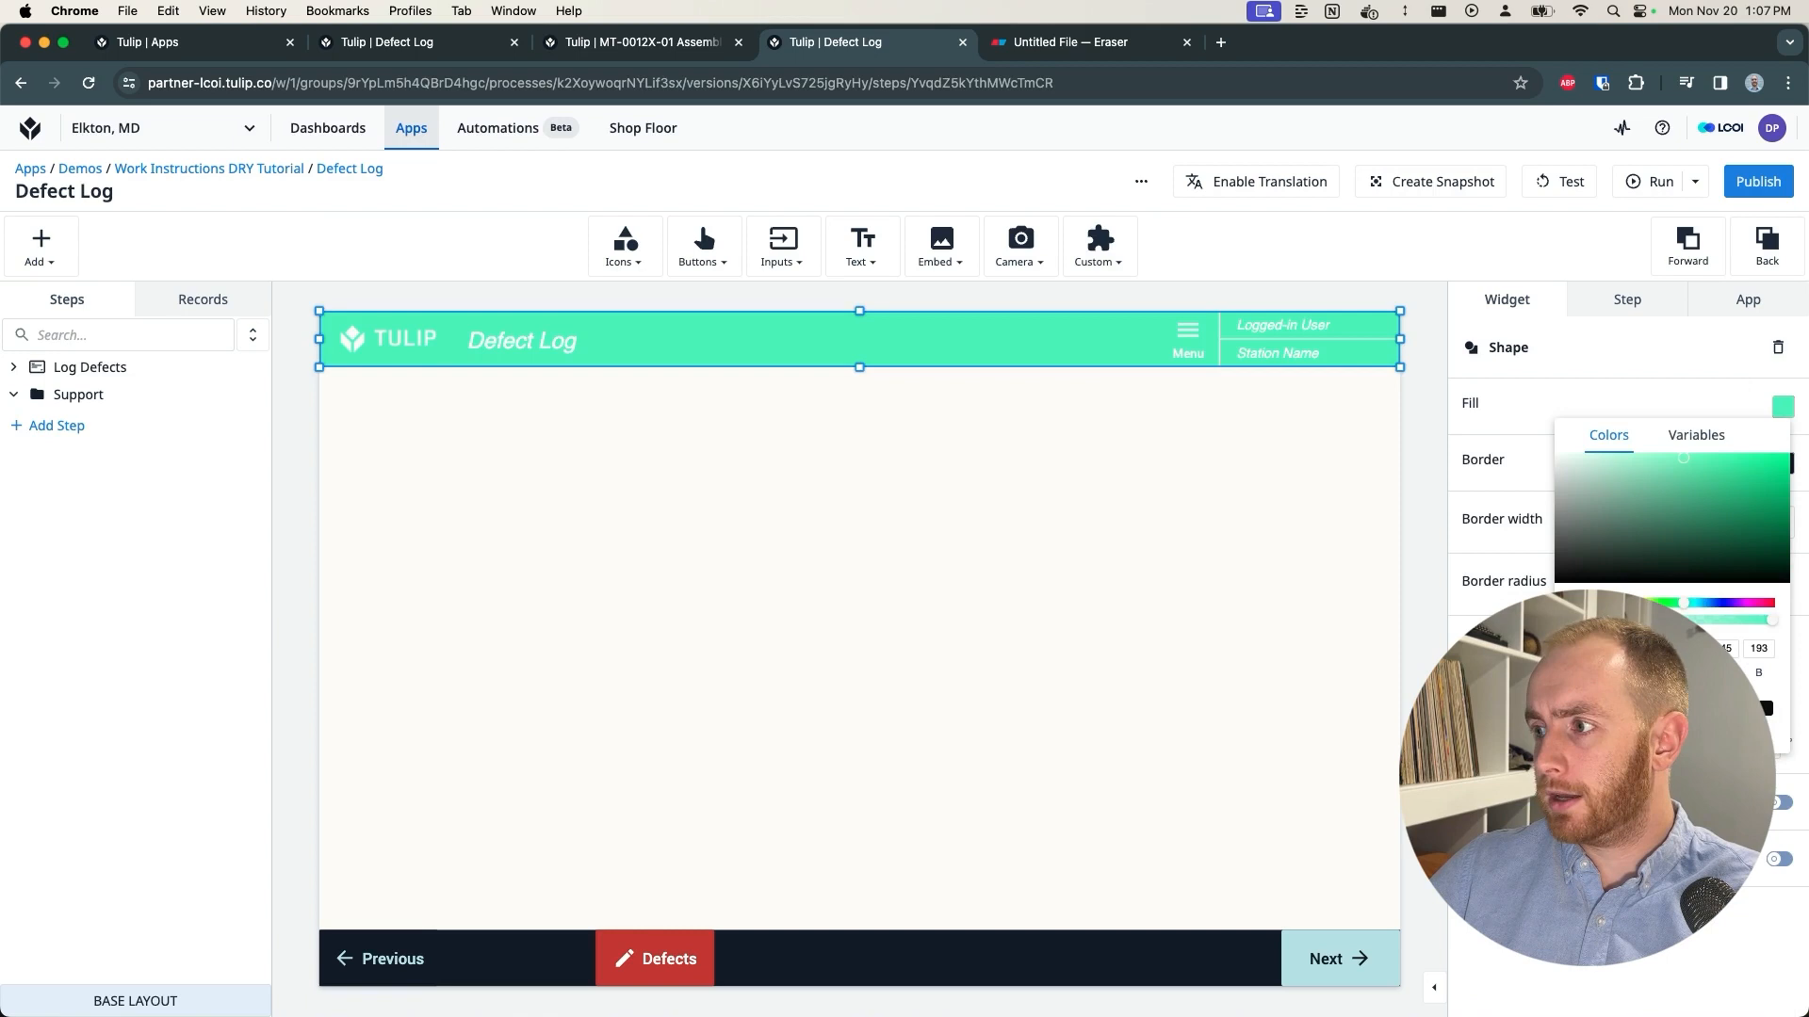
click(1764, 737)
click(1412, 365)
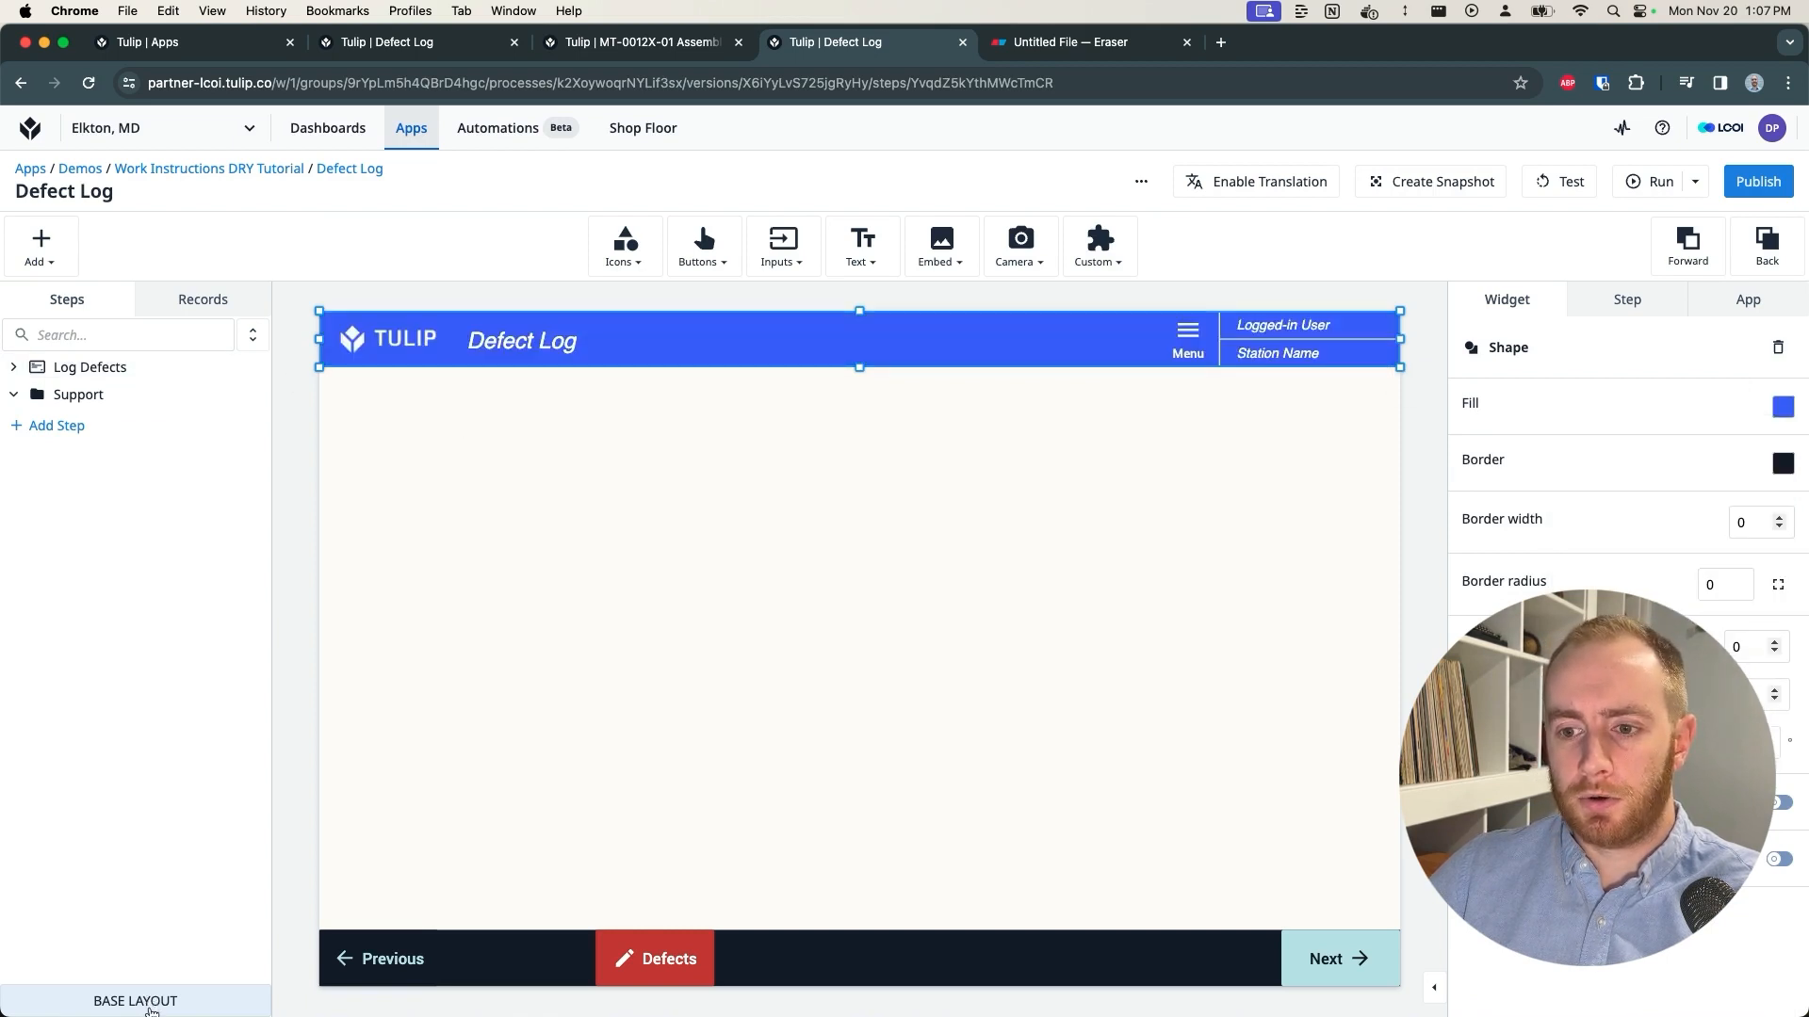
click(130, 367)
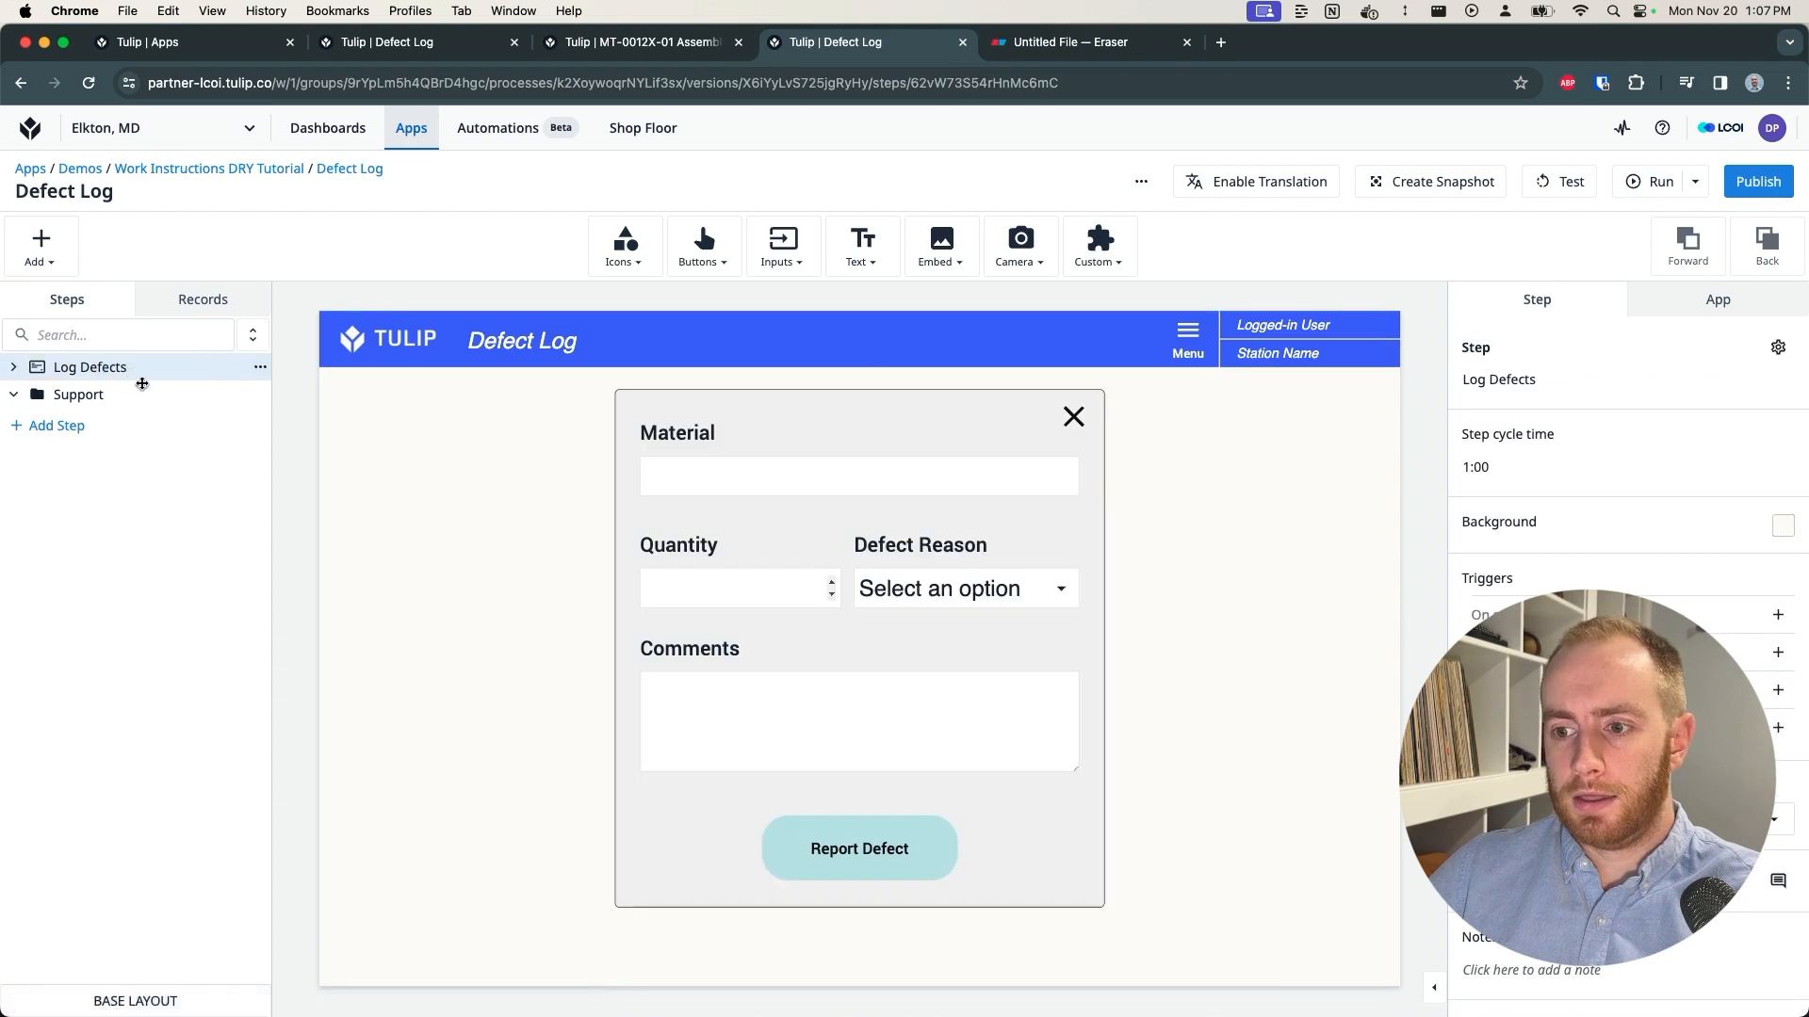
Step: Delete the footer bar with its Previous, Defects and Next buttons from the base layout and return to the Log Defects step
click(222, 1000)
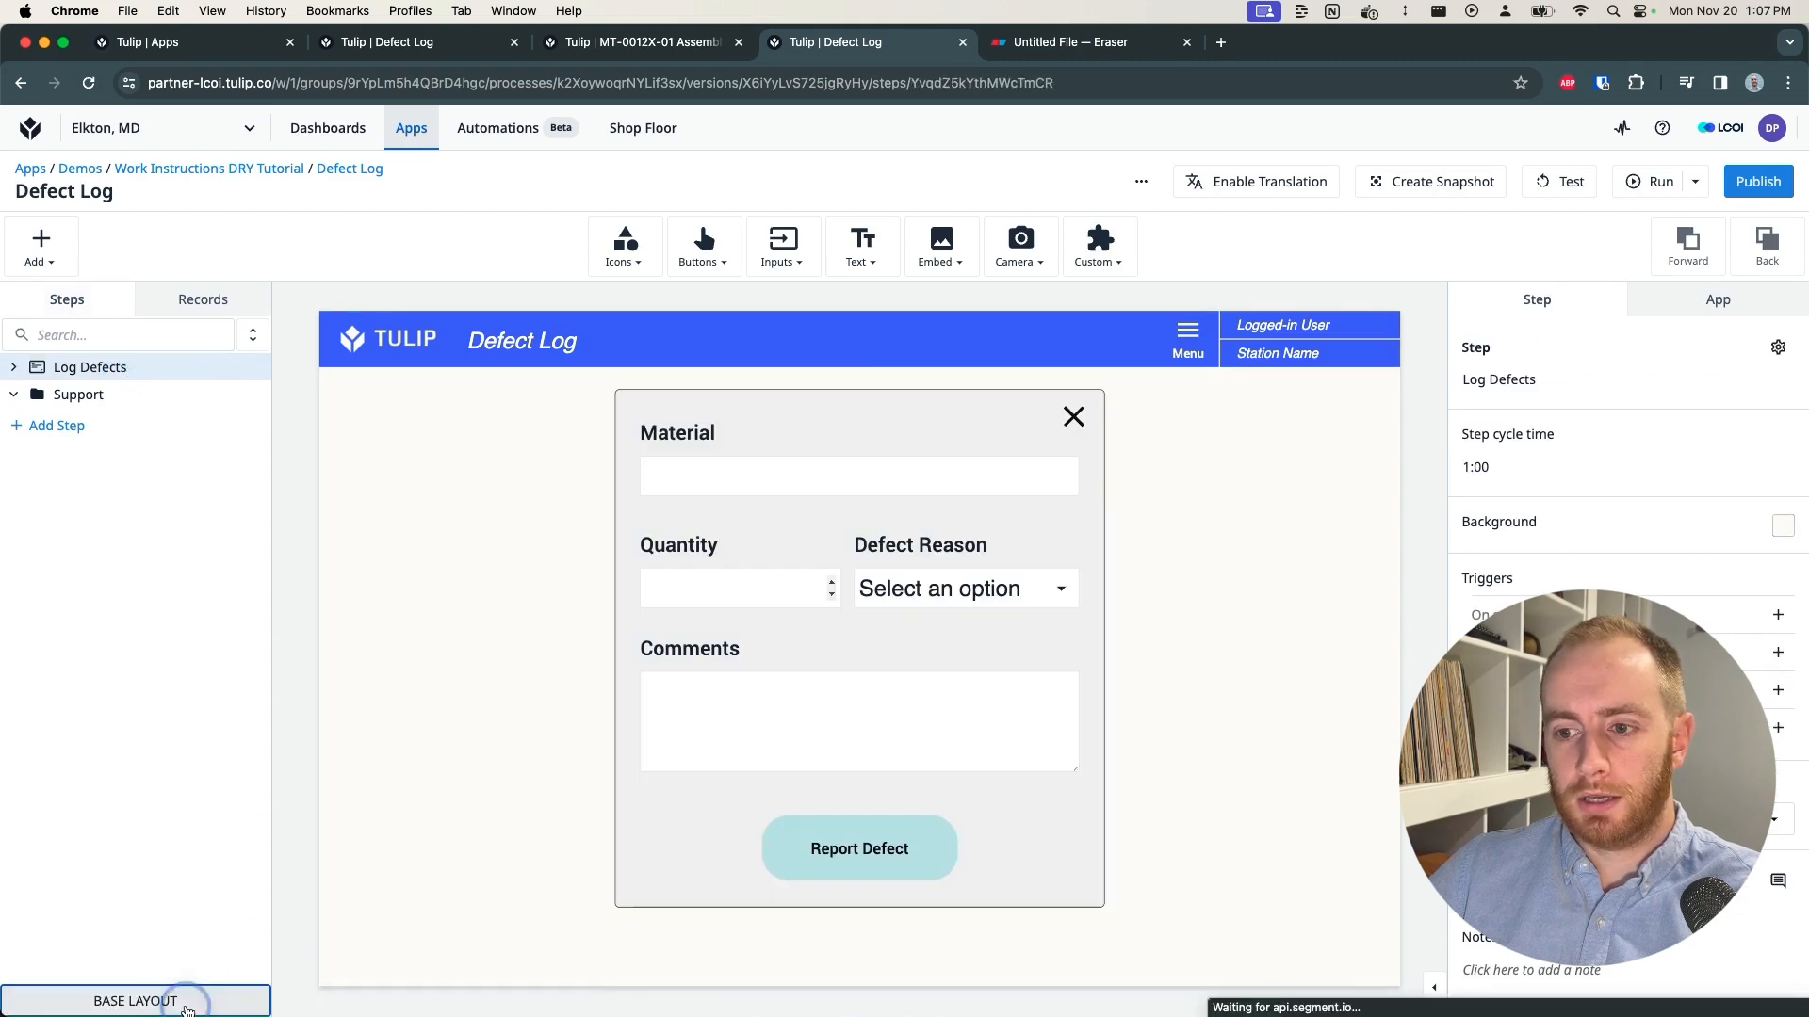
drag(394, 917, 1388, 1007)
key(Delete)
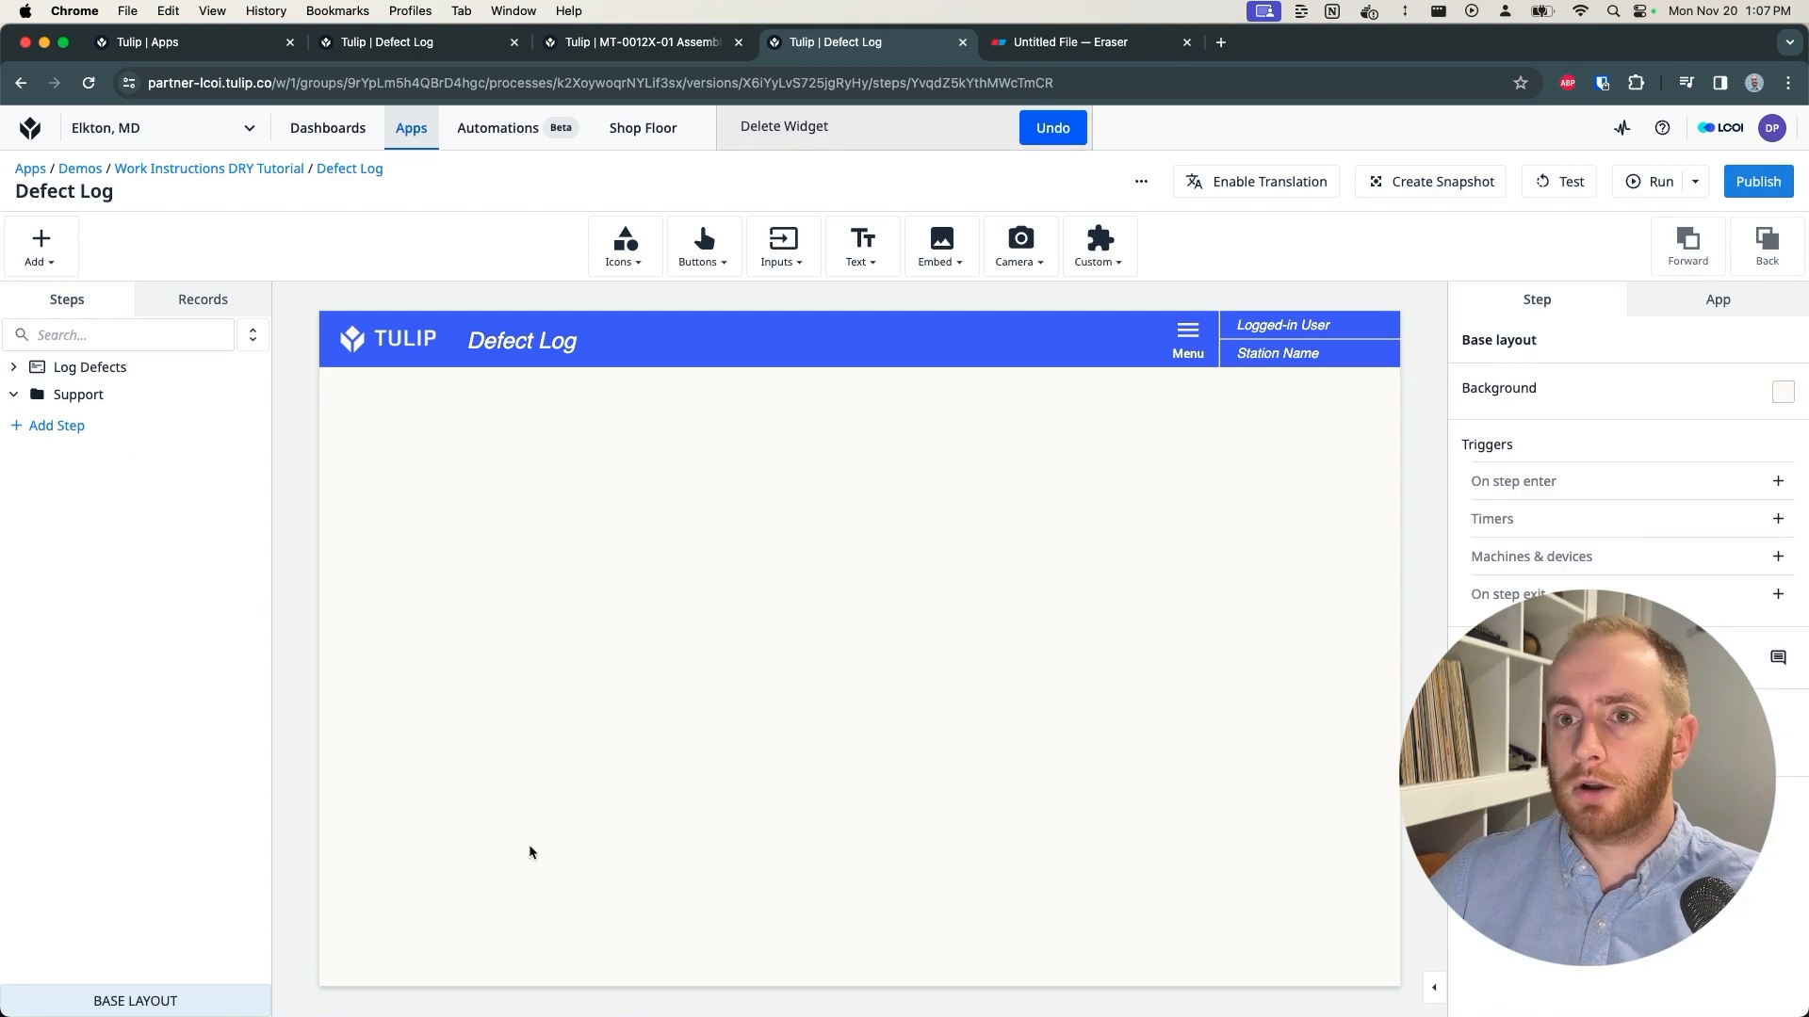
click(156, 367)
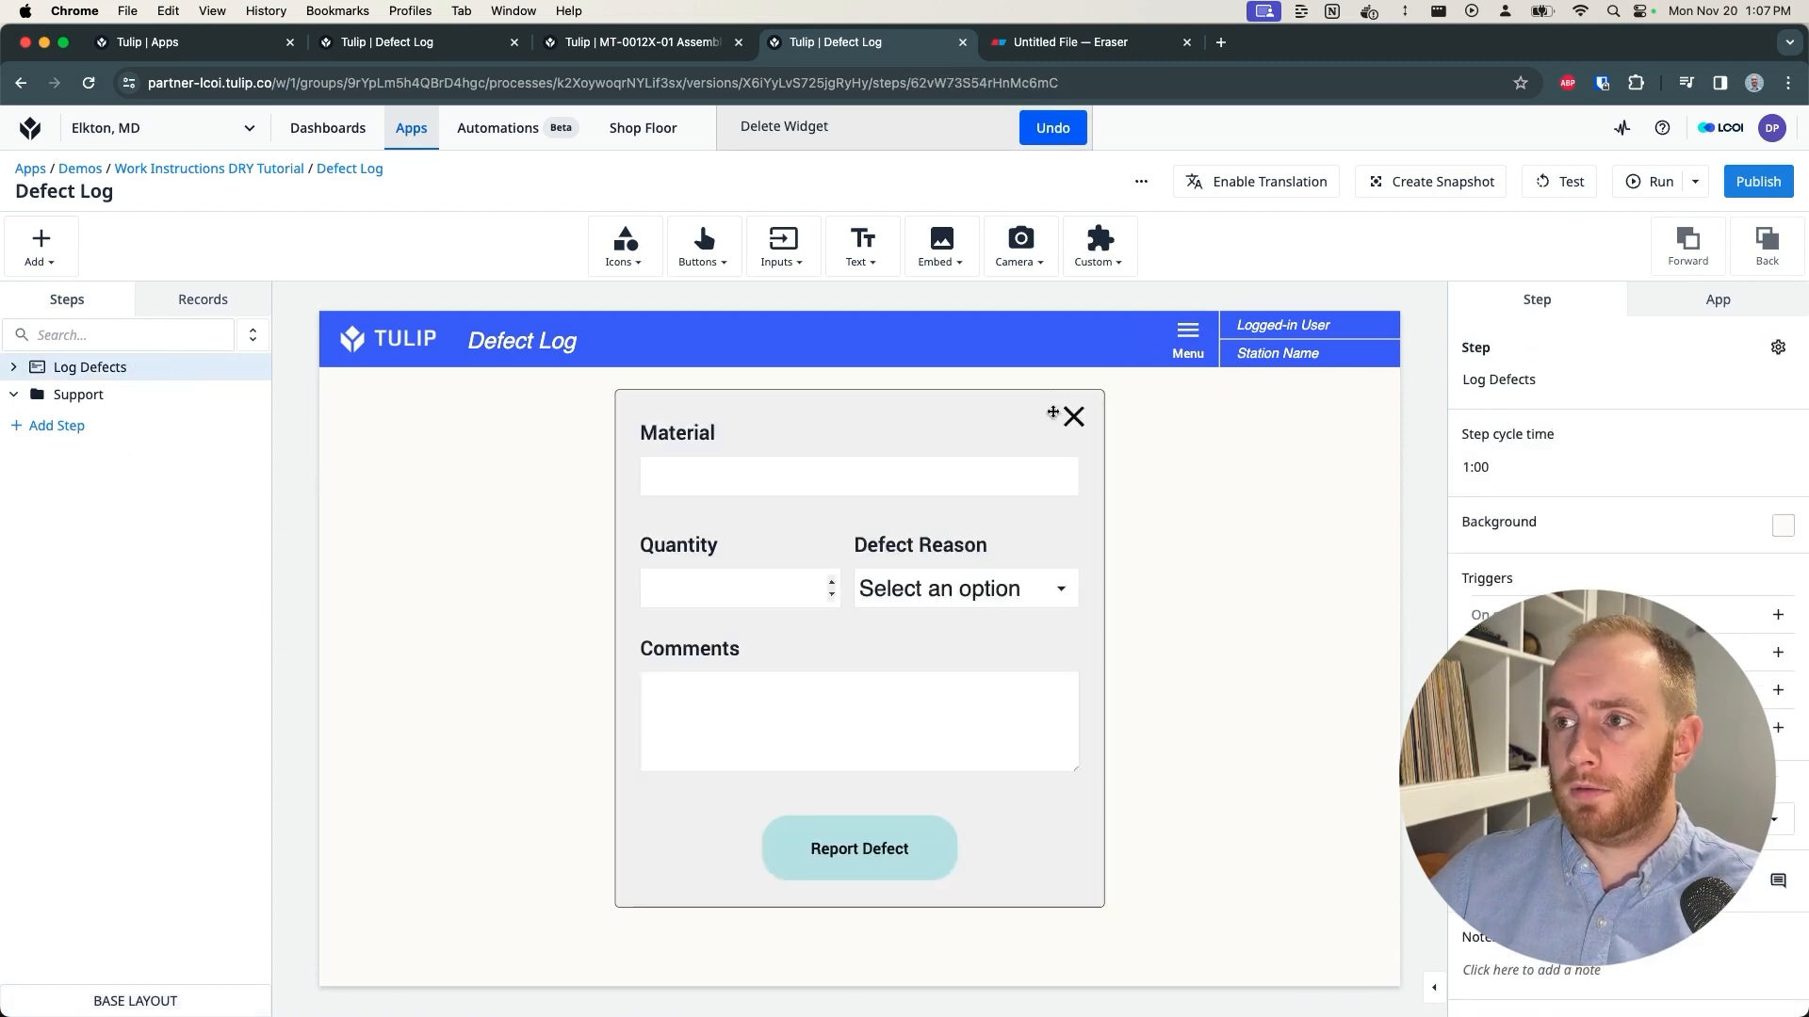
Step: Open the Tinning the Tip step of MT-0032A-01 Assembly and compare it with the same step in MT-0012X-01 Assembly
click(646, 42)
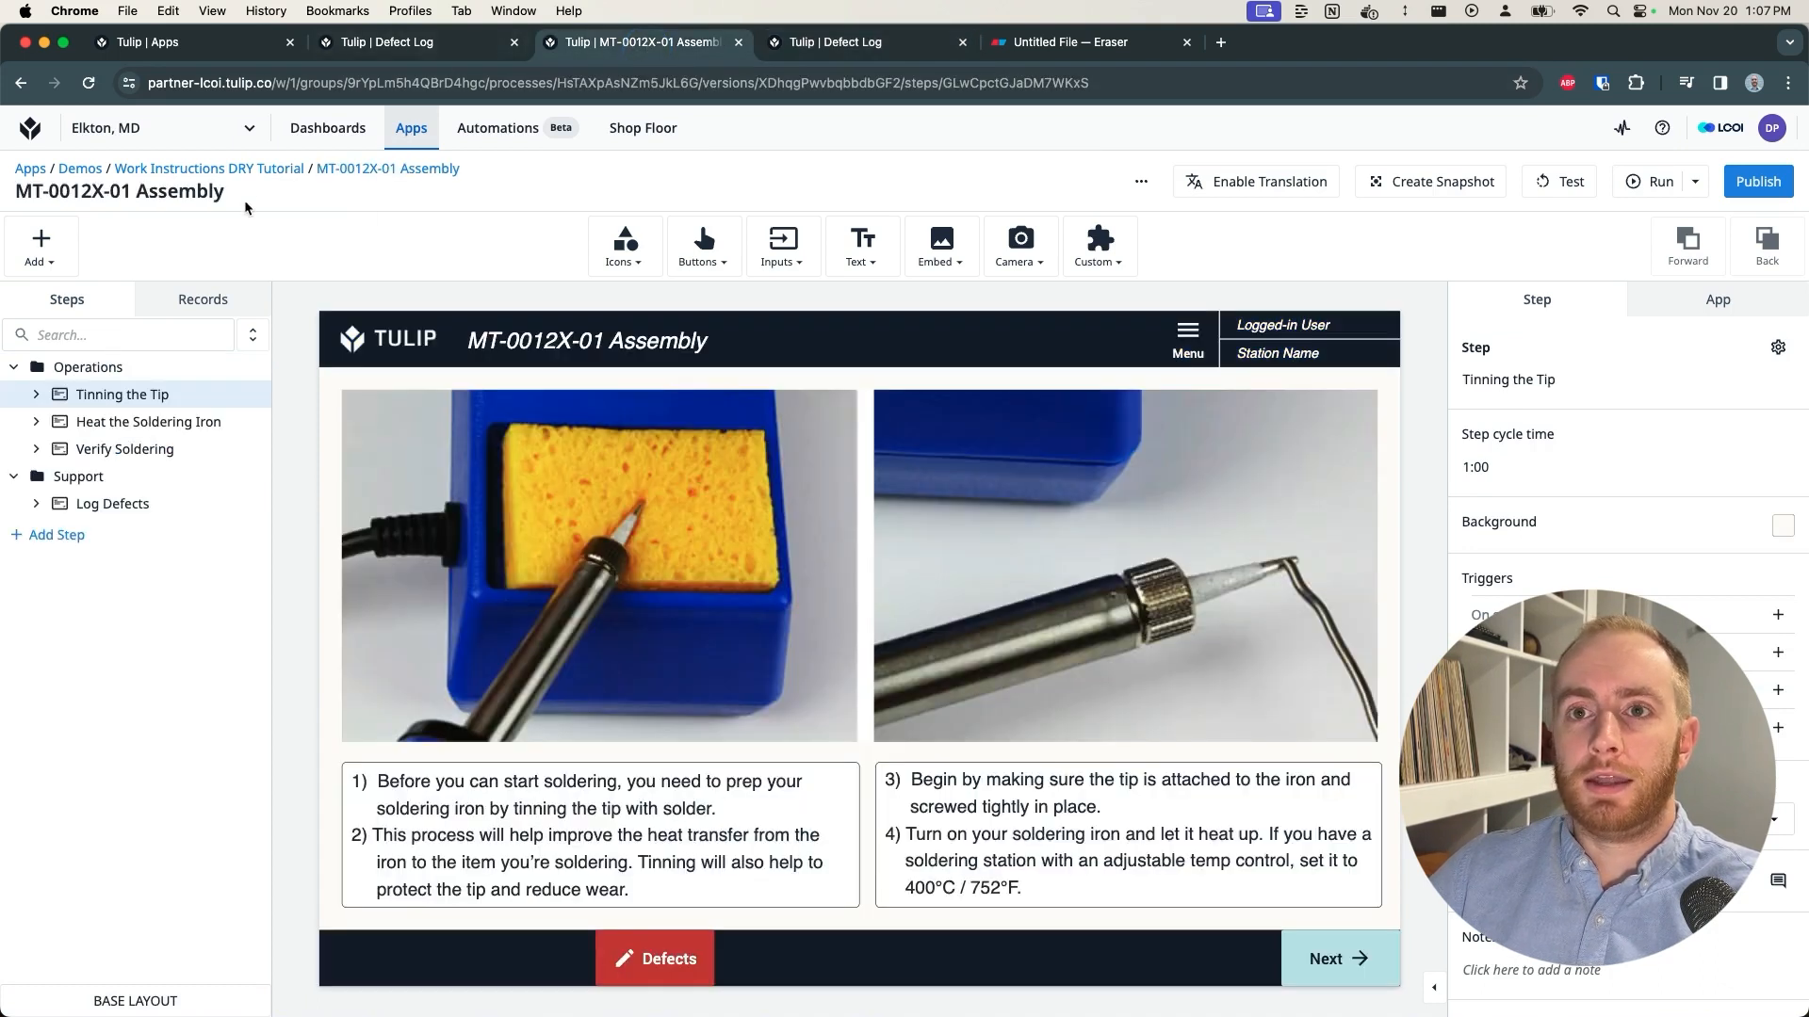
click(388, 47)
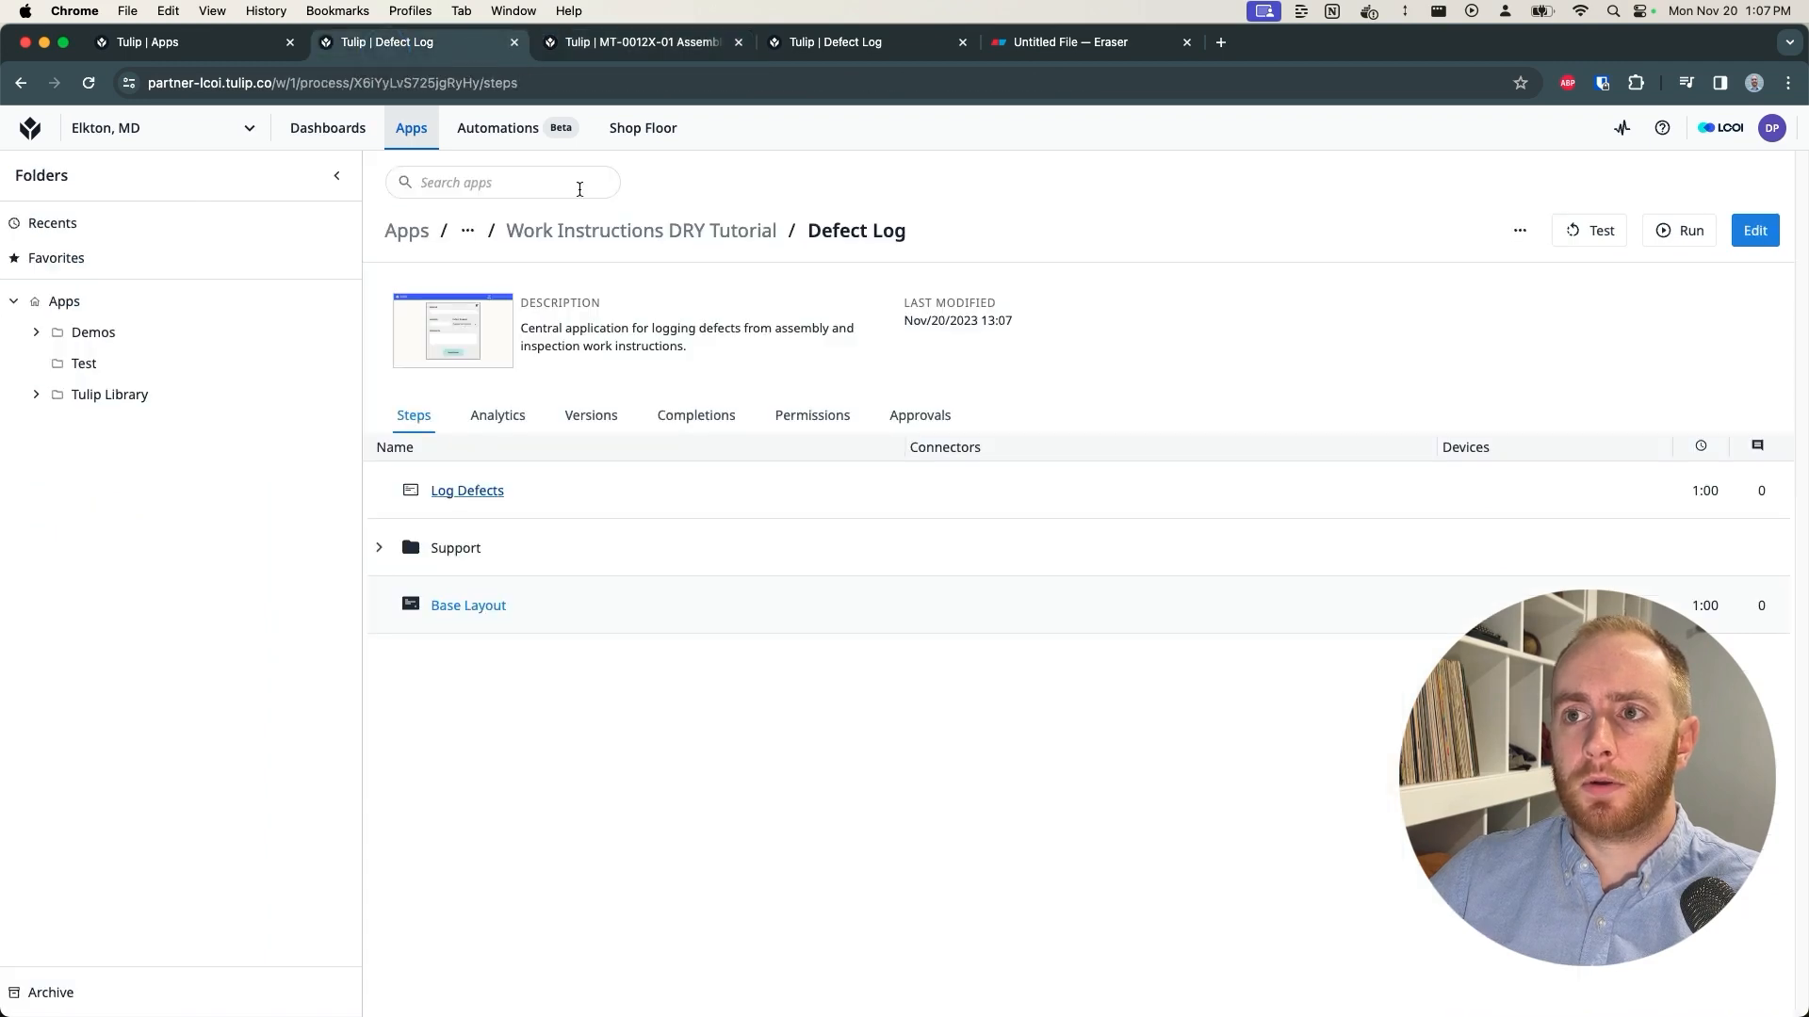
click(596, 231)
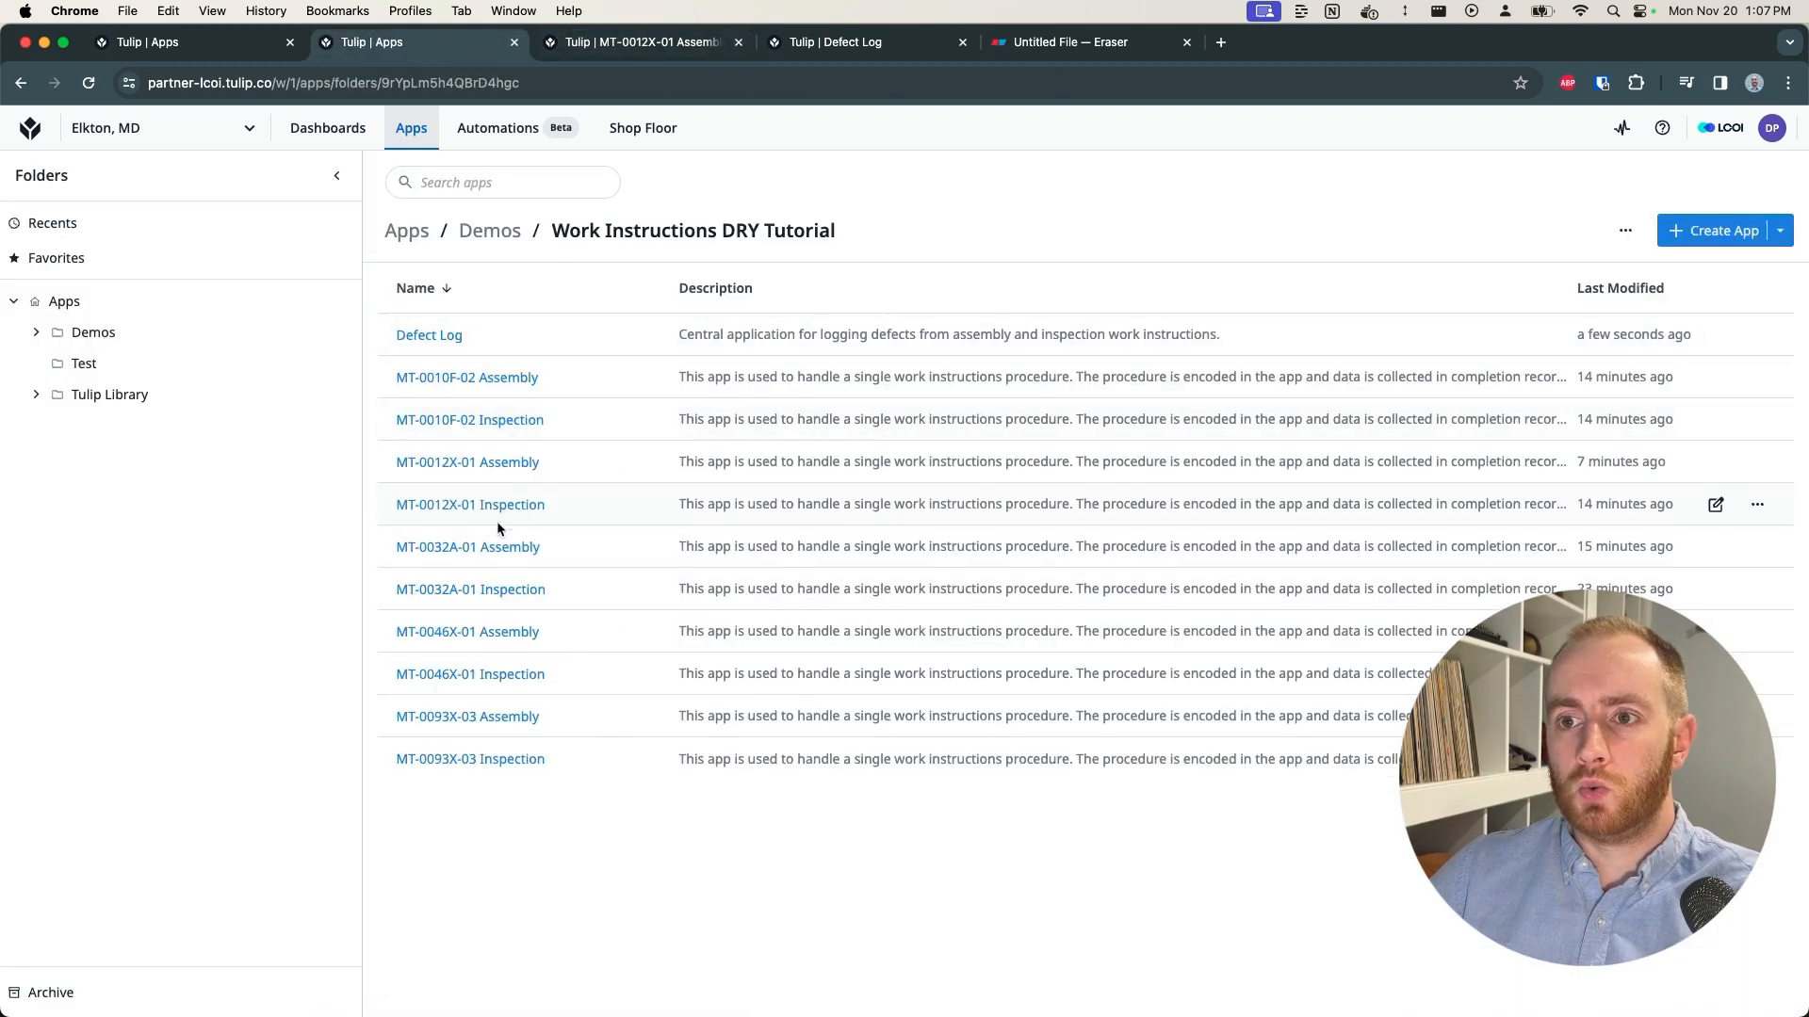
click(484, 543)
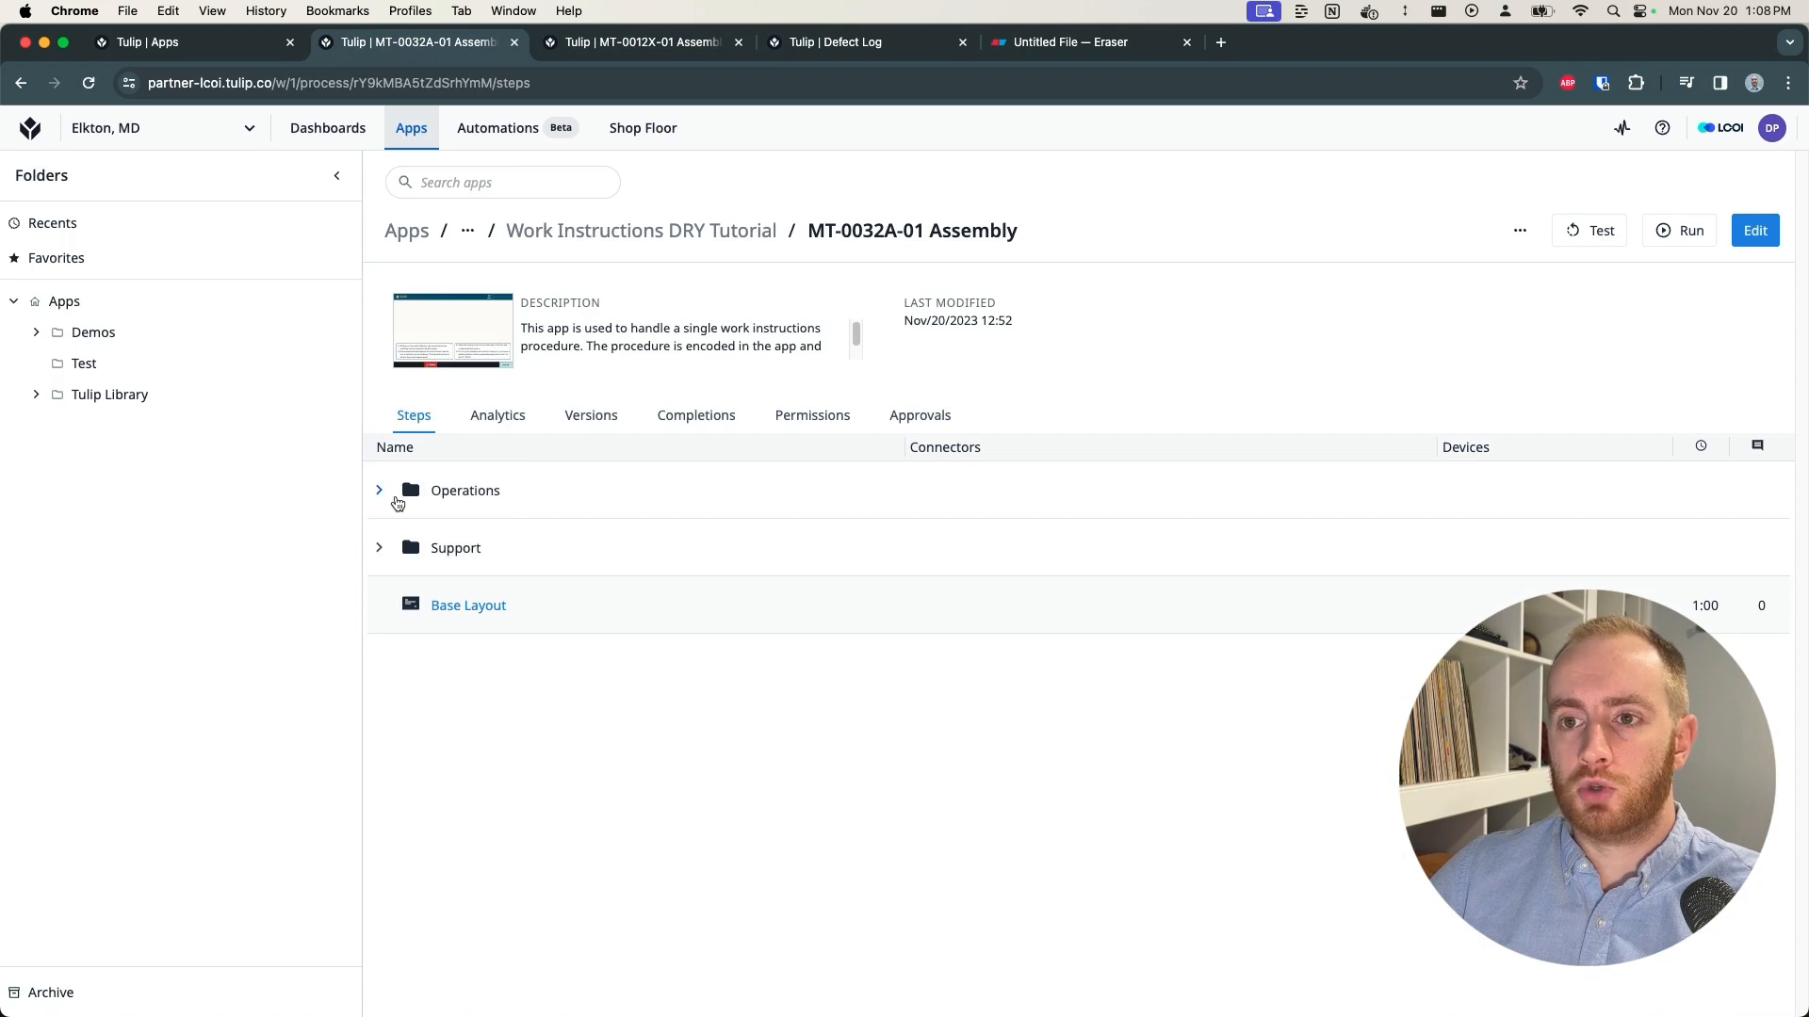
click(400, 505)
click(489, 546)
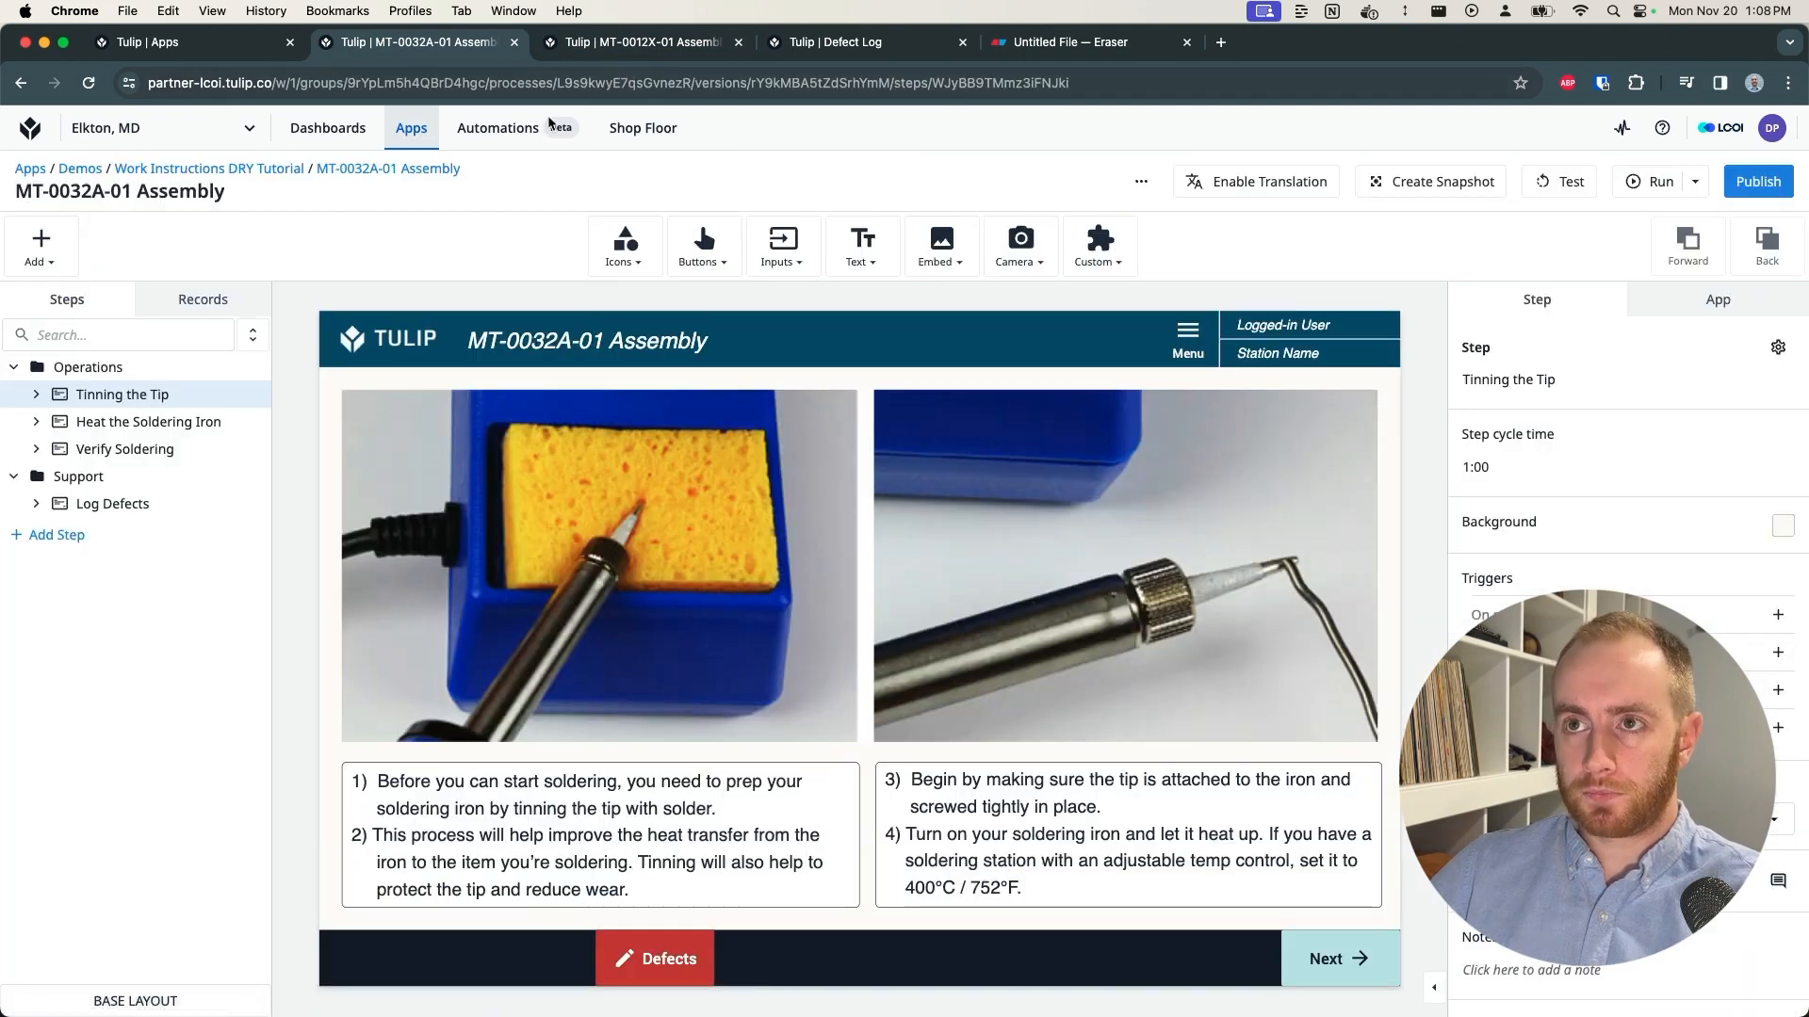
click(621, 46)
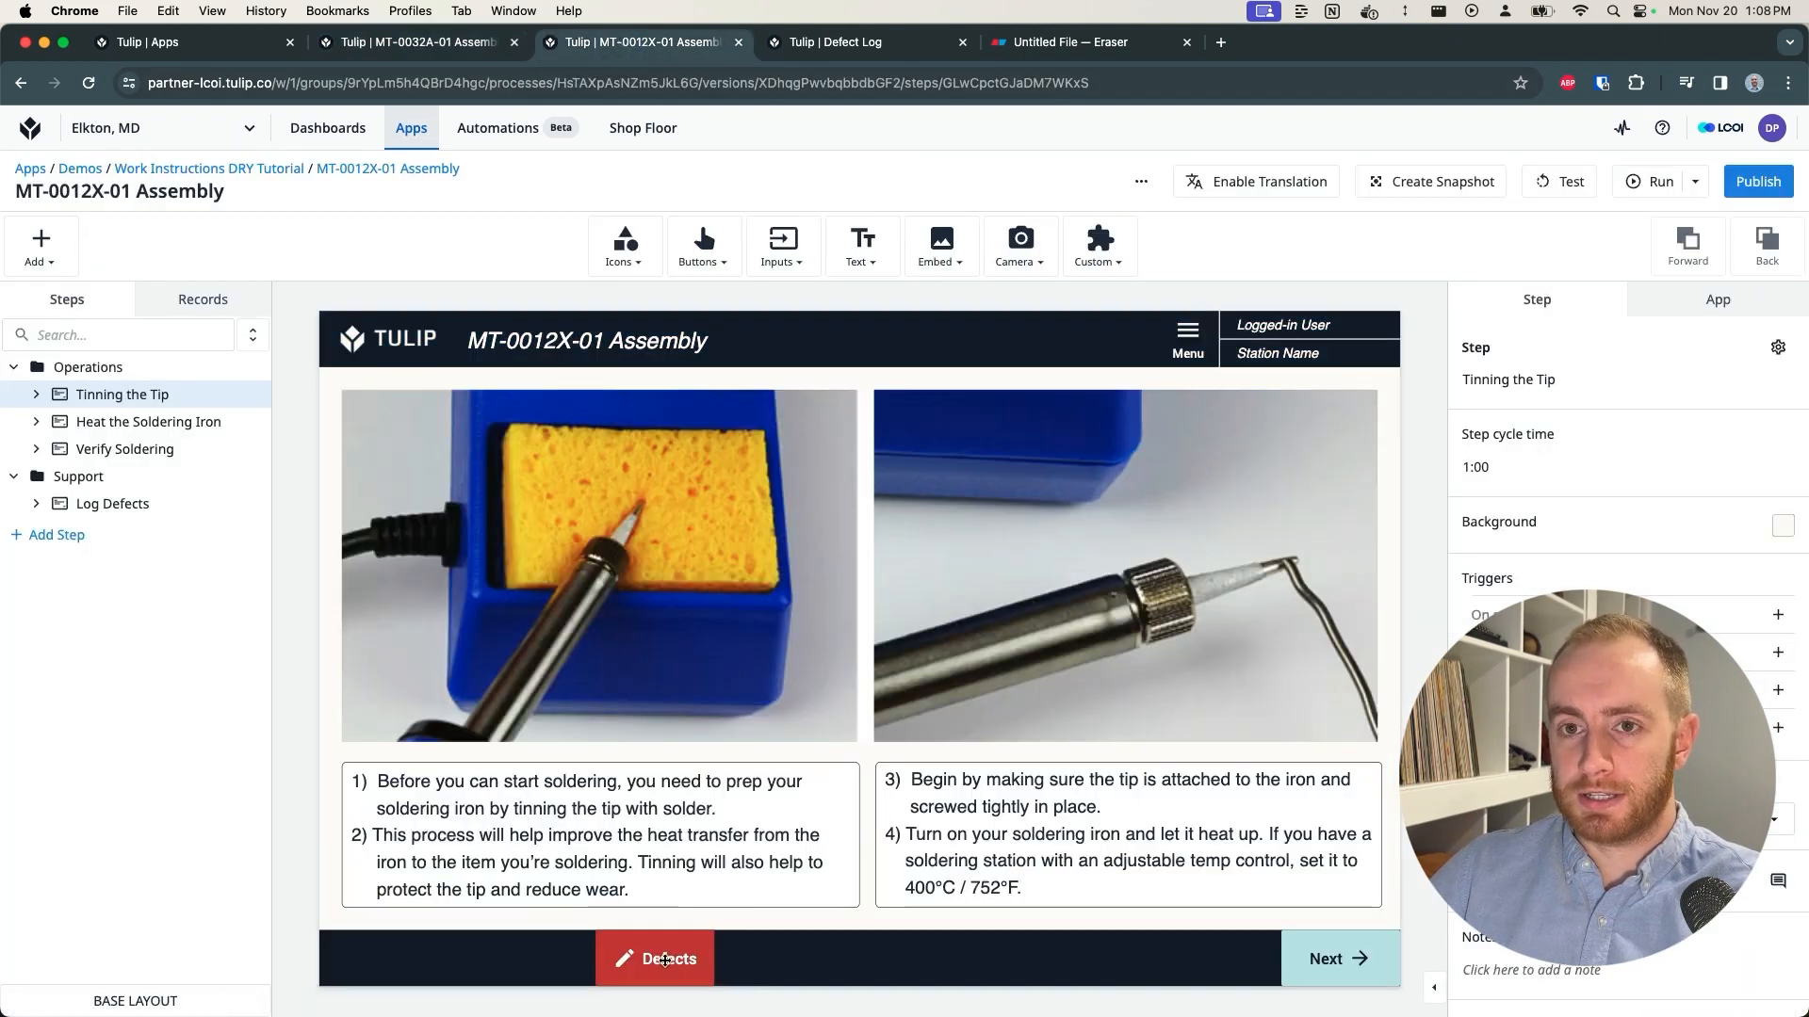
click(425, 47)
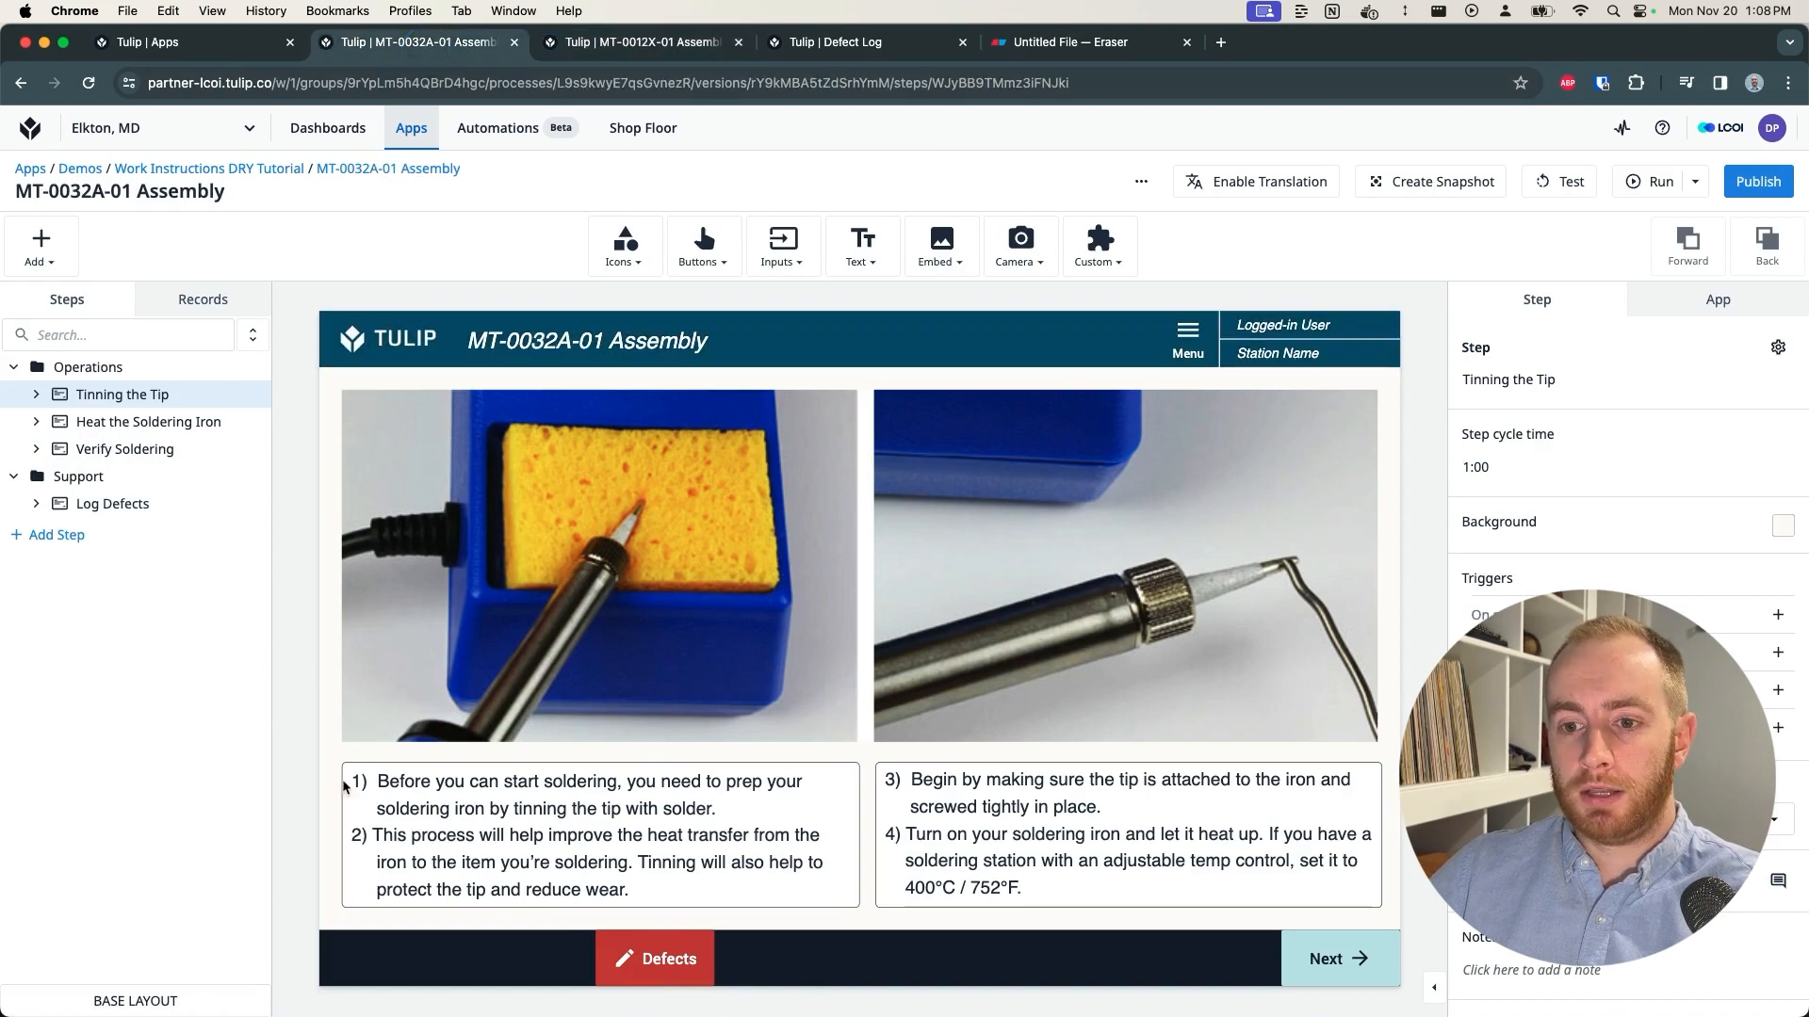
Step: Remove the Go To Step action from the Log Defects trigger of the Defects button on the MT-0032A-01 Assembly base layout
click(695, 958)
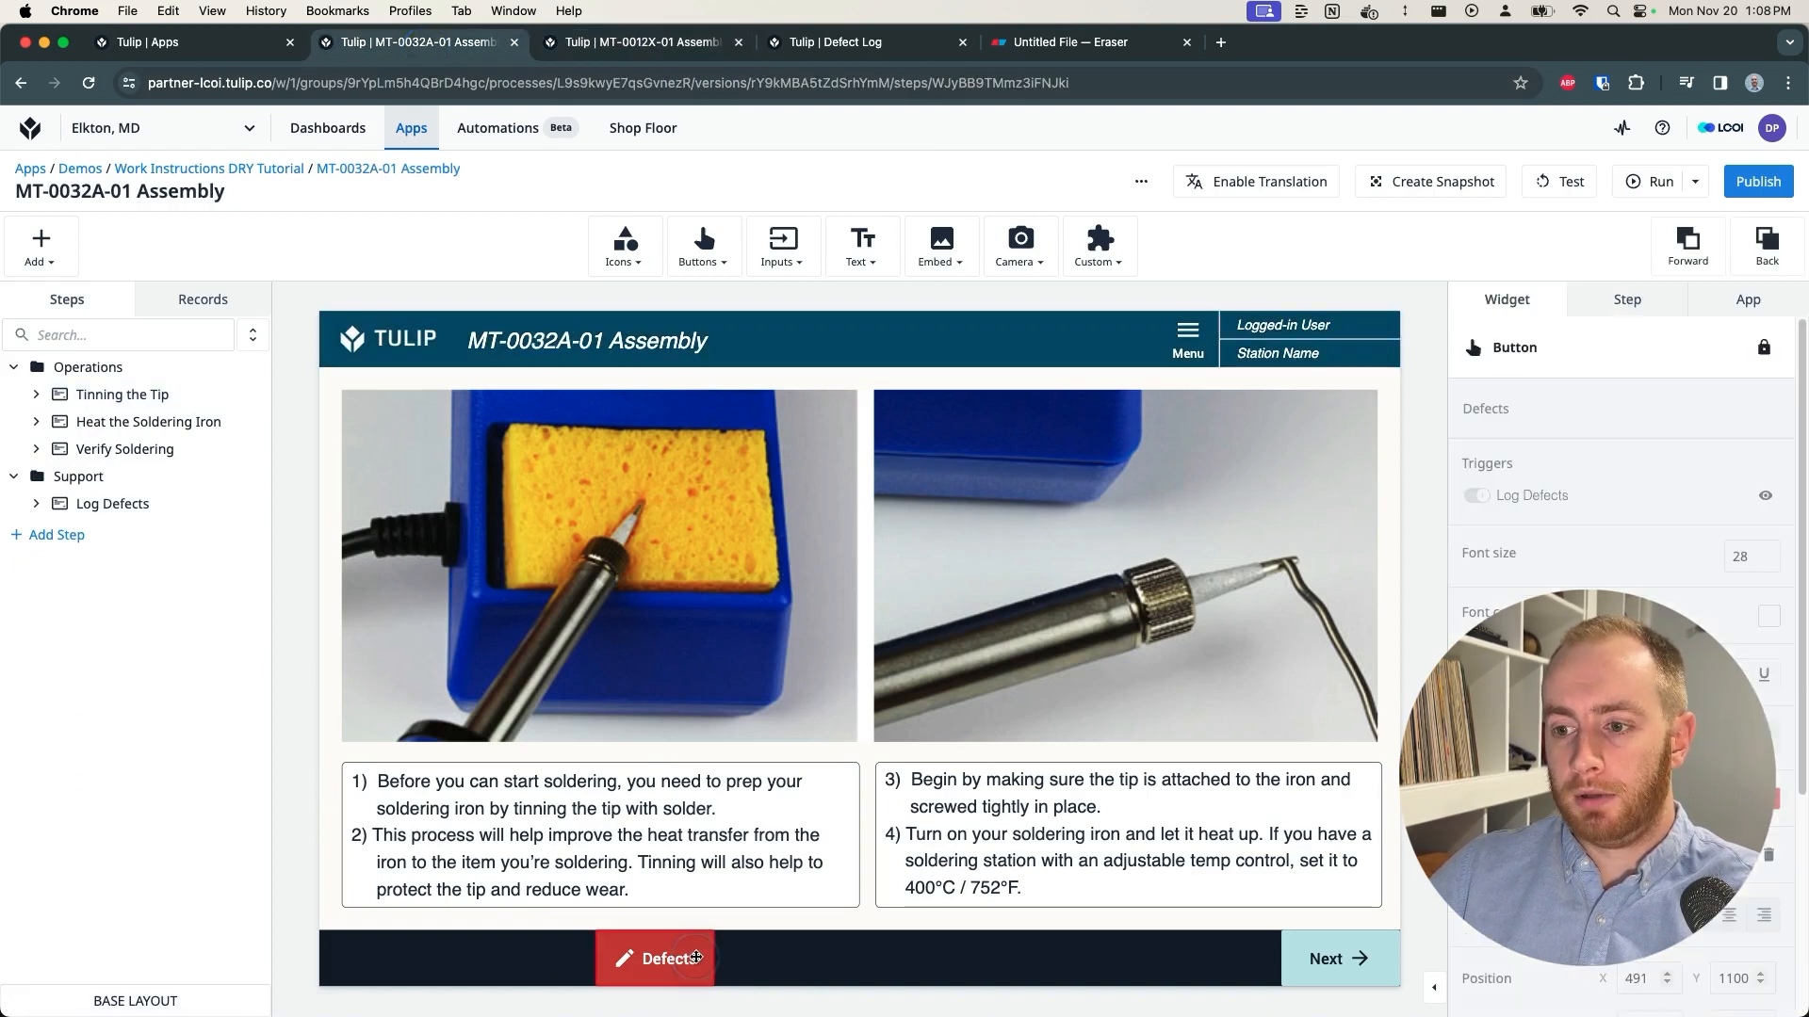
click(250, 392)
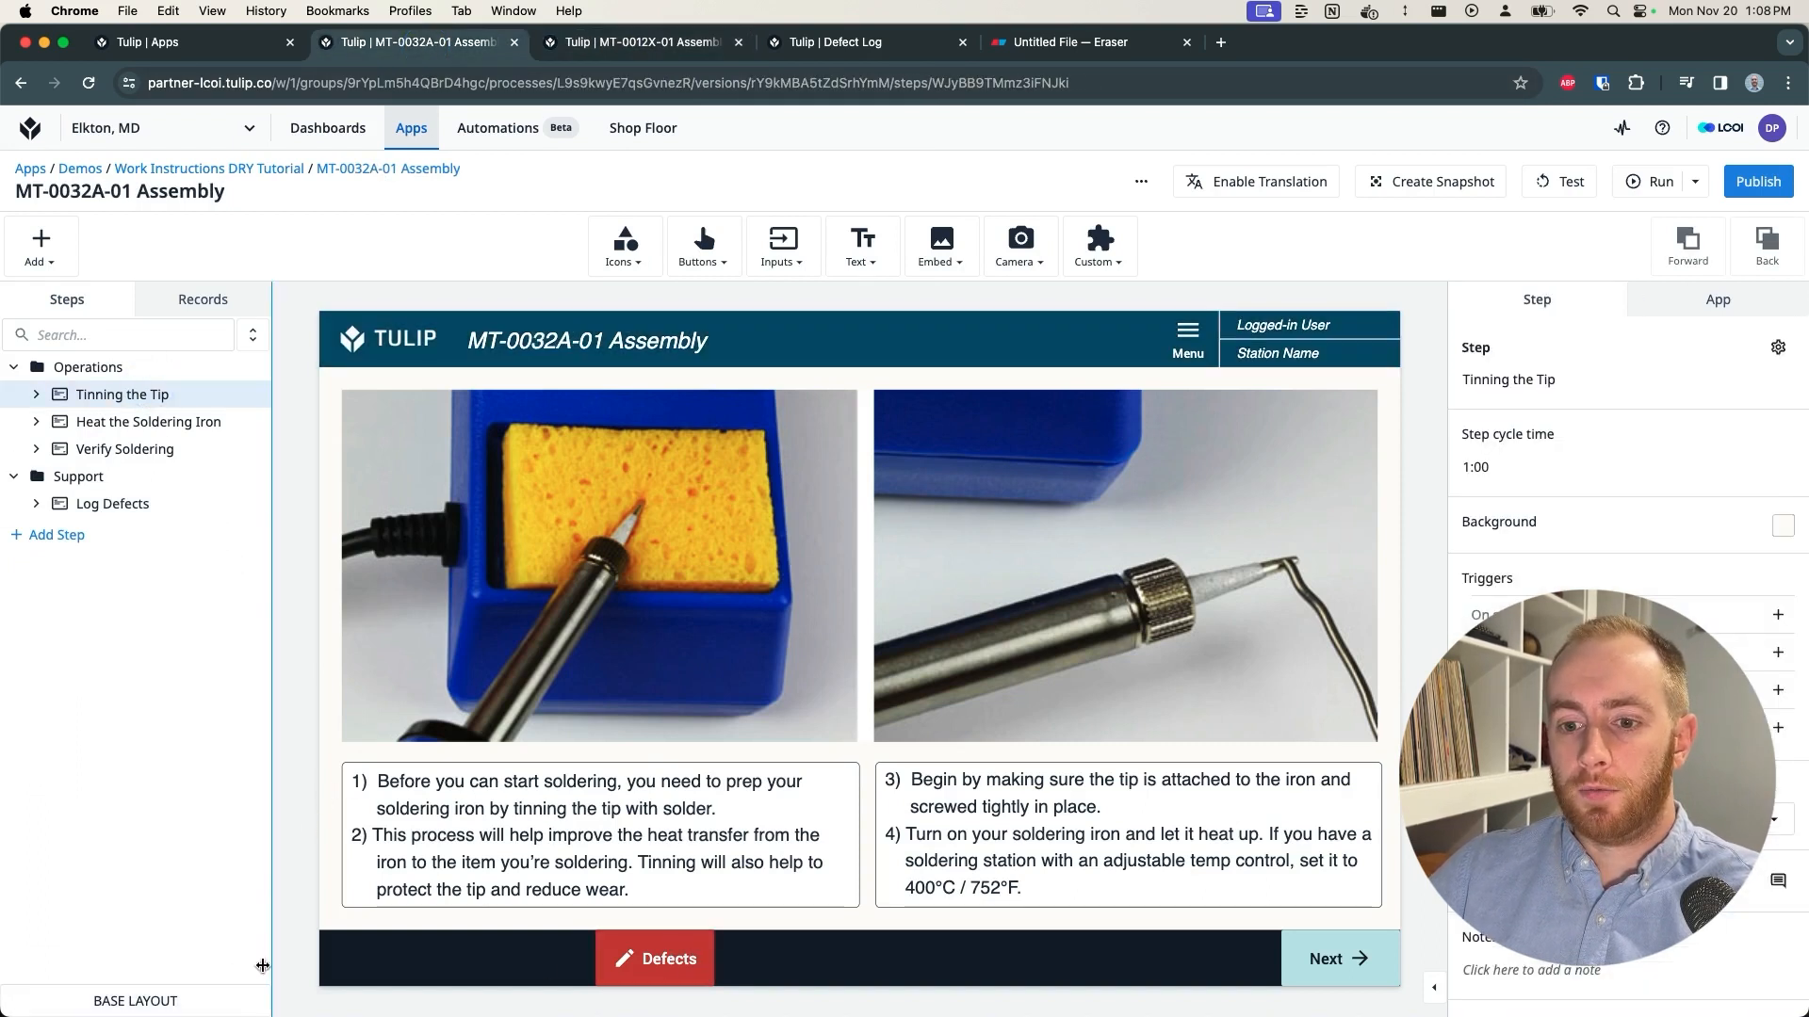
click(221, 1002)
click(681, 958)
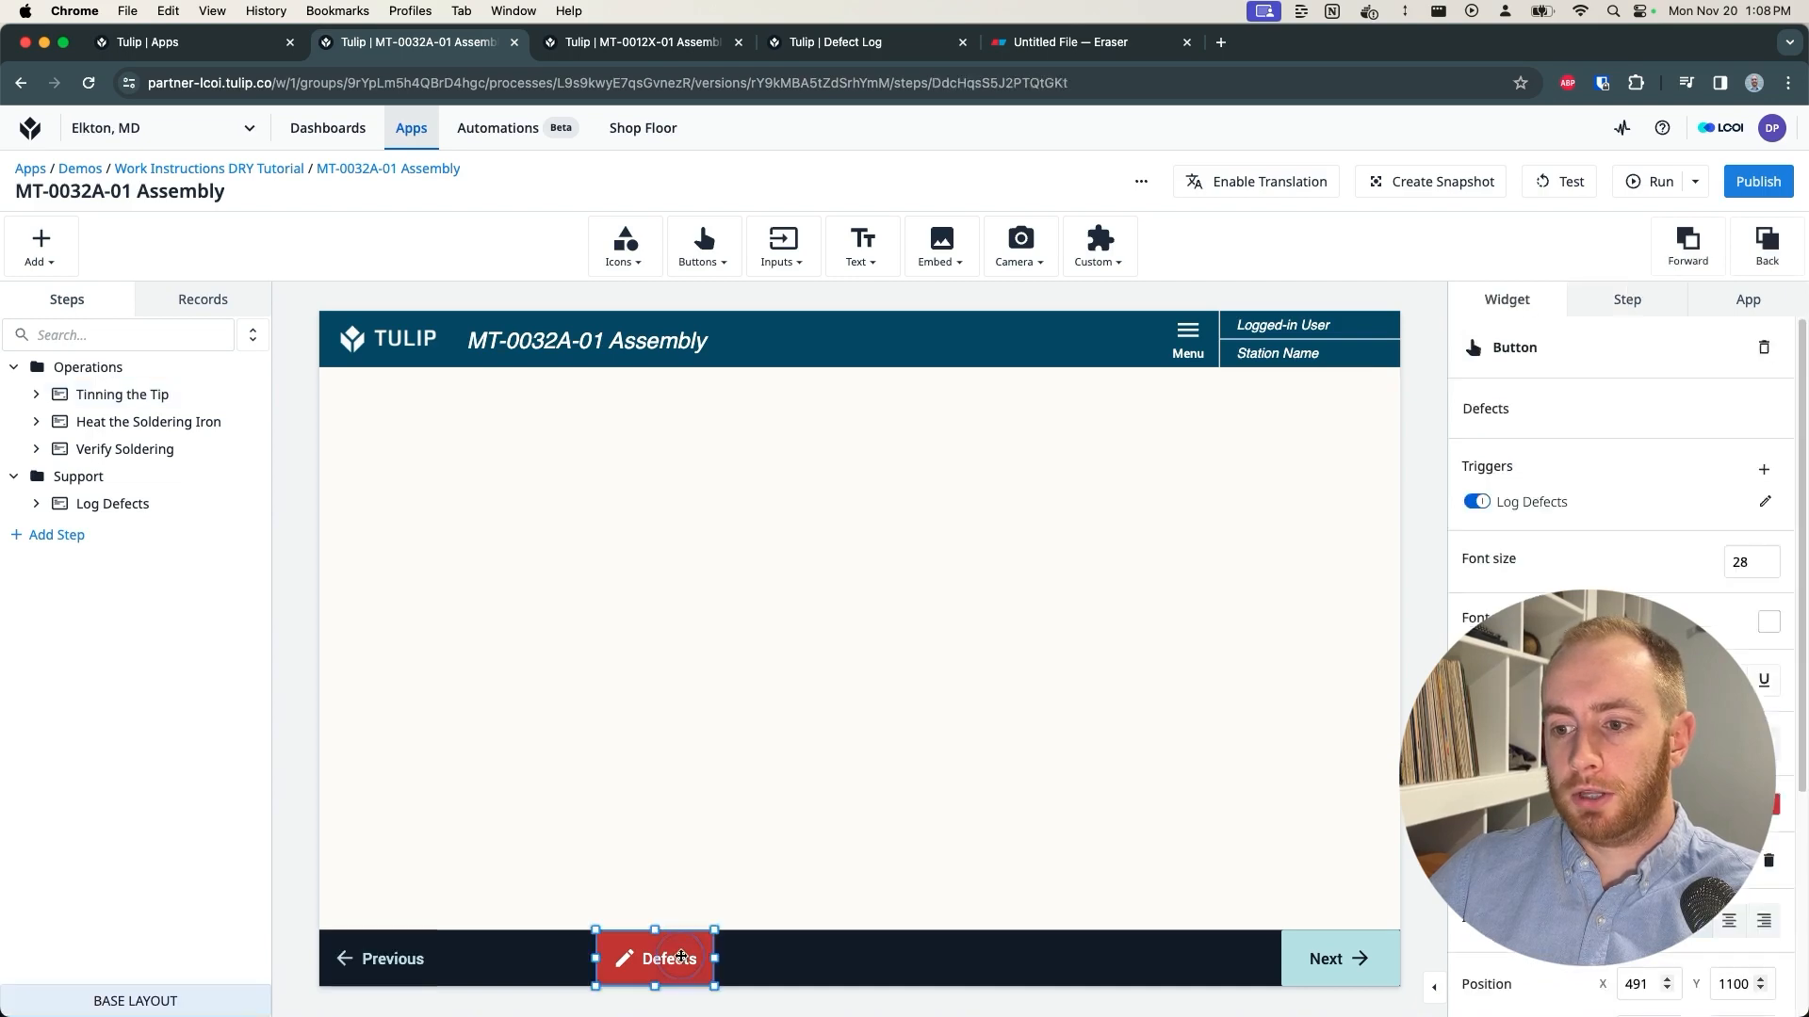
click(1741, 500)
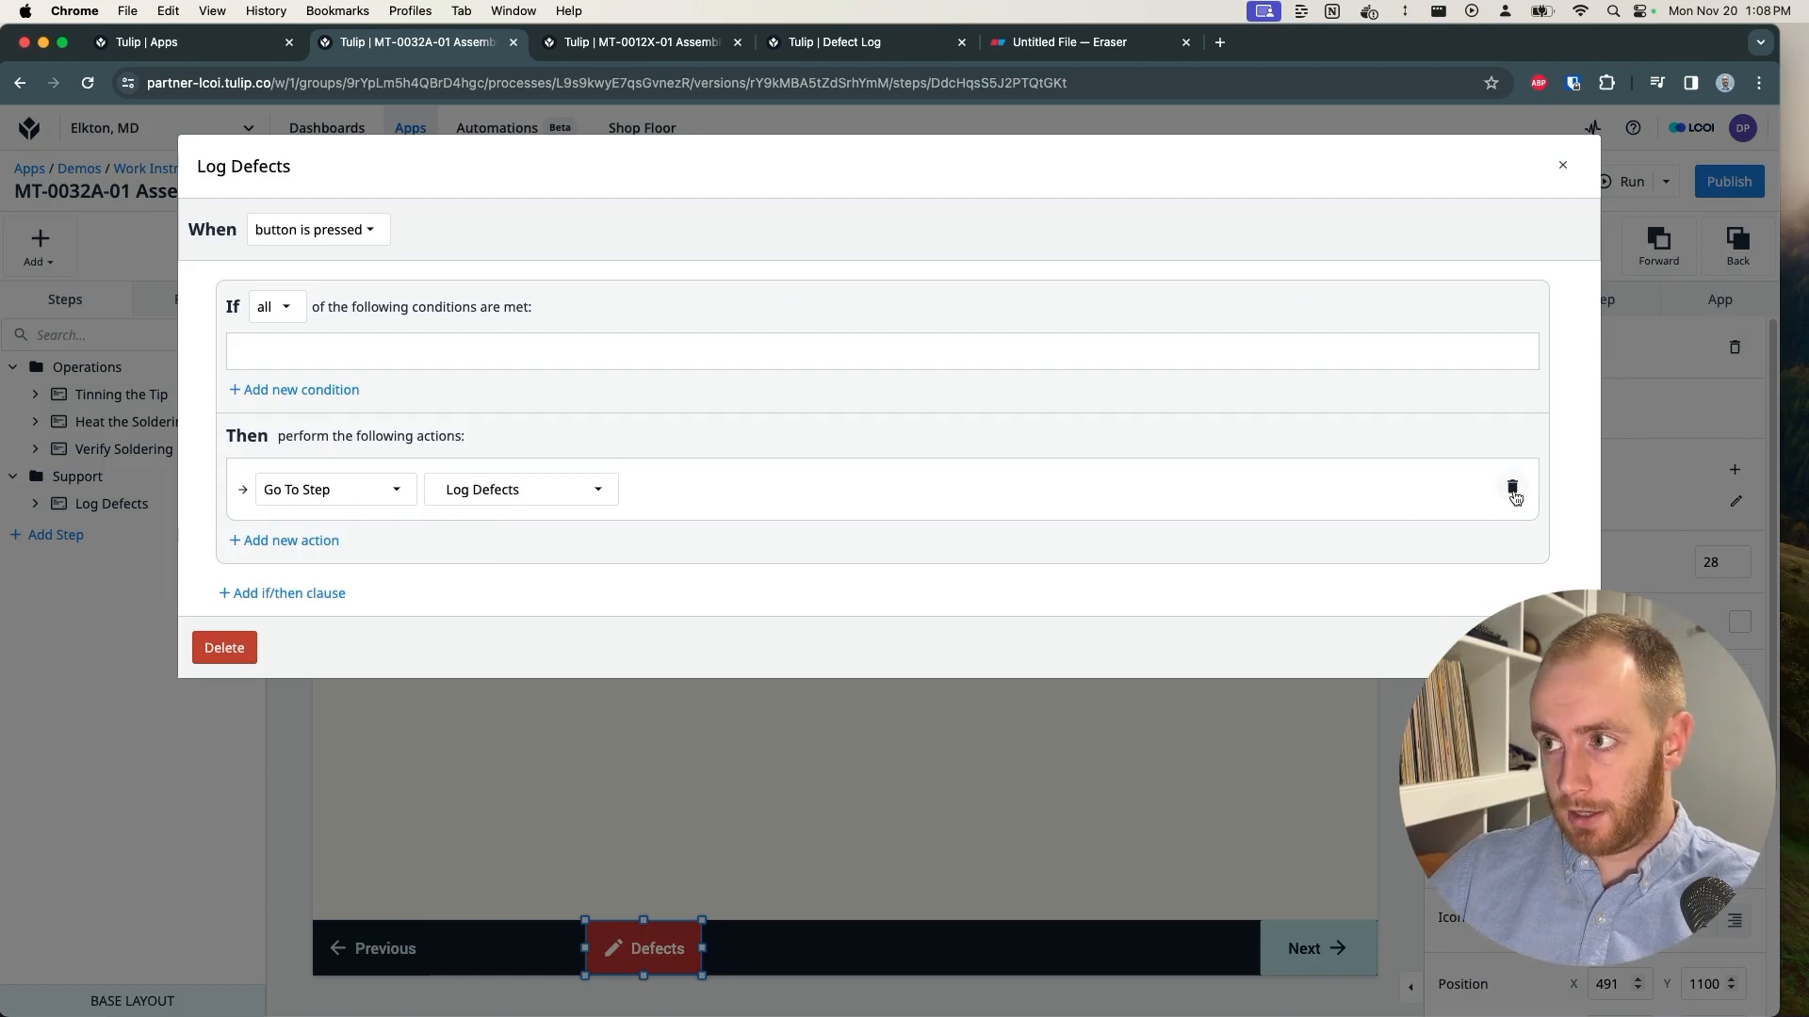
click(1513, 489)
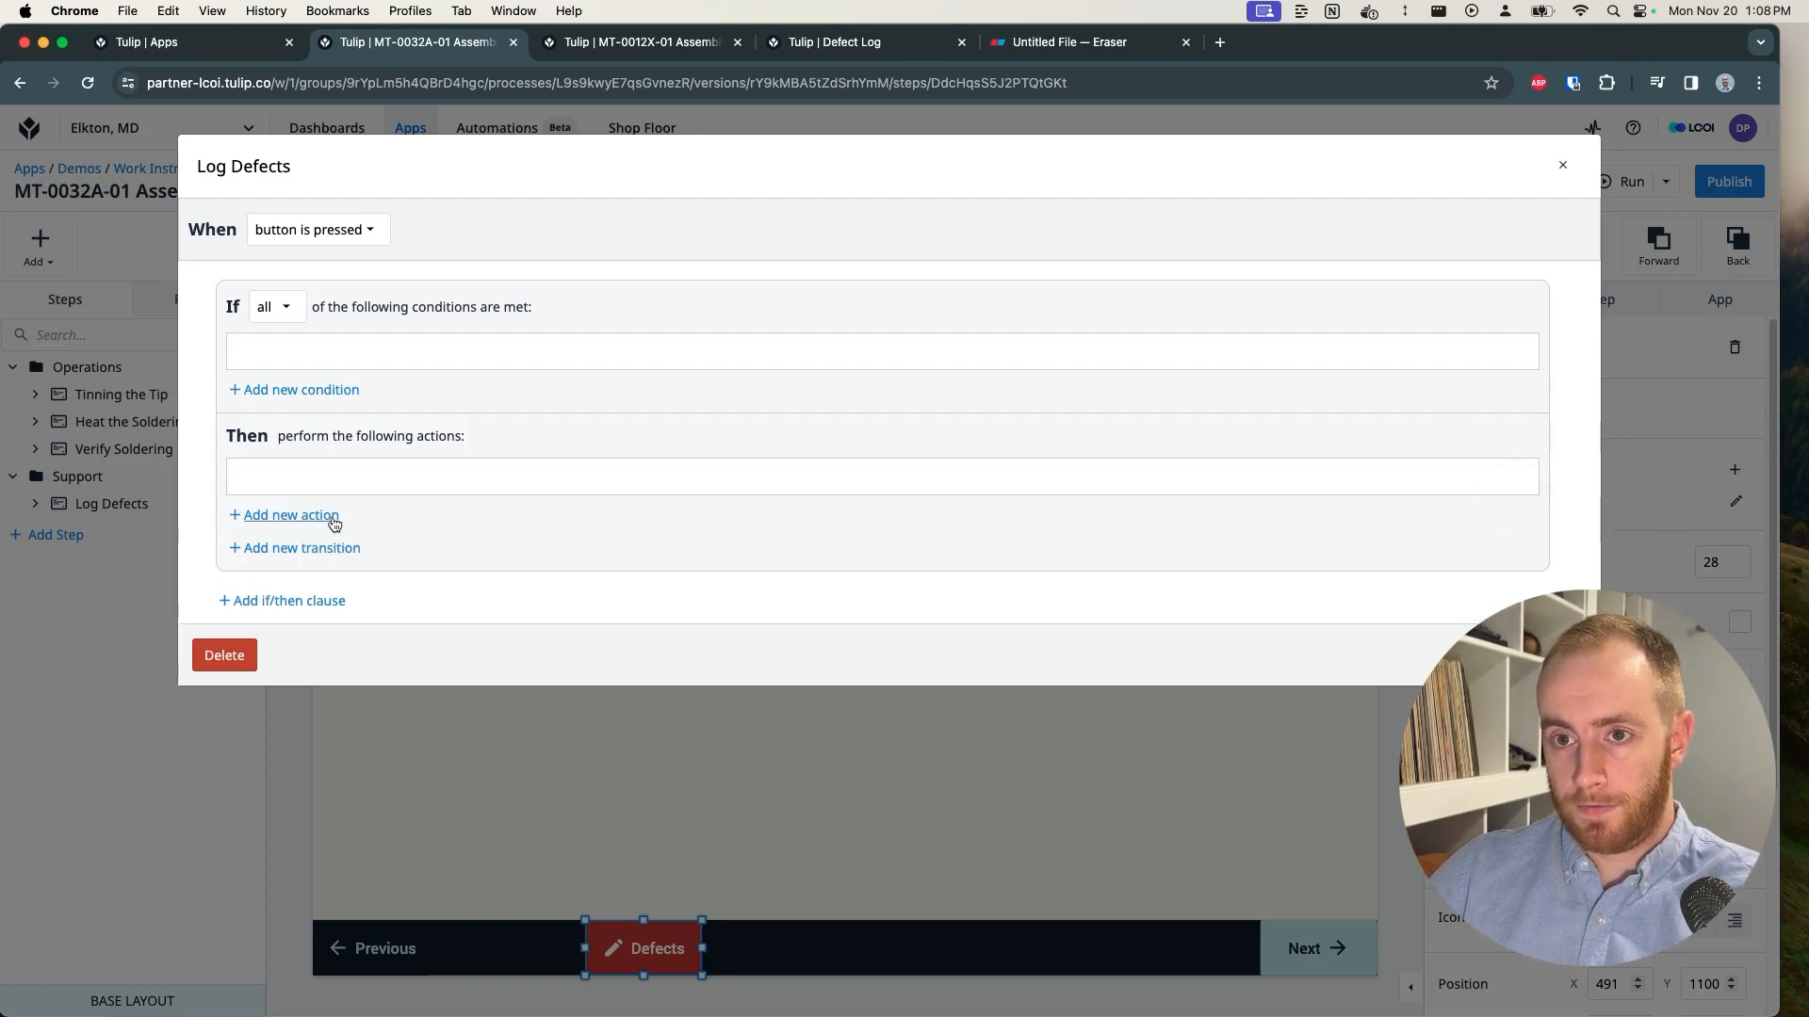
Step: Add an App transition to the Log Defects trigger with the option Complete App Then Change To Step
click(329, 548)
click(355, 489)
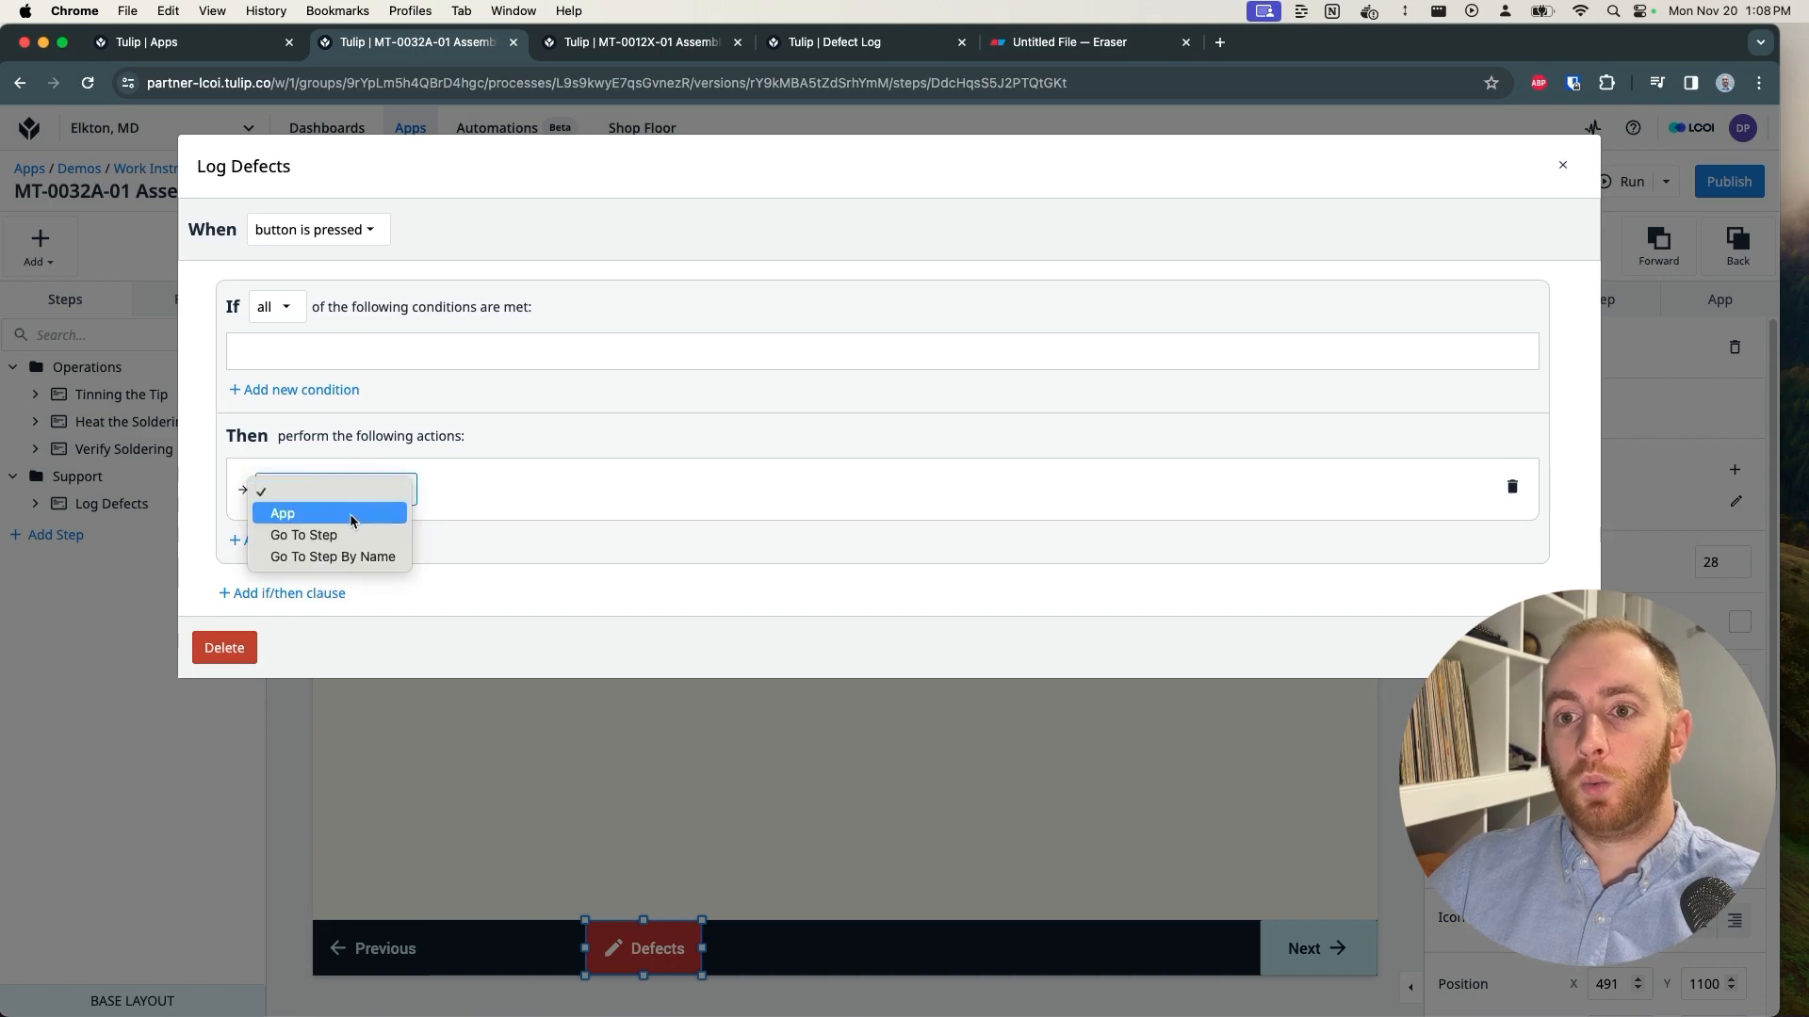
click(347, 519)
click(471, 490)
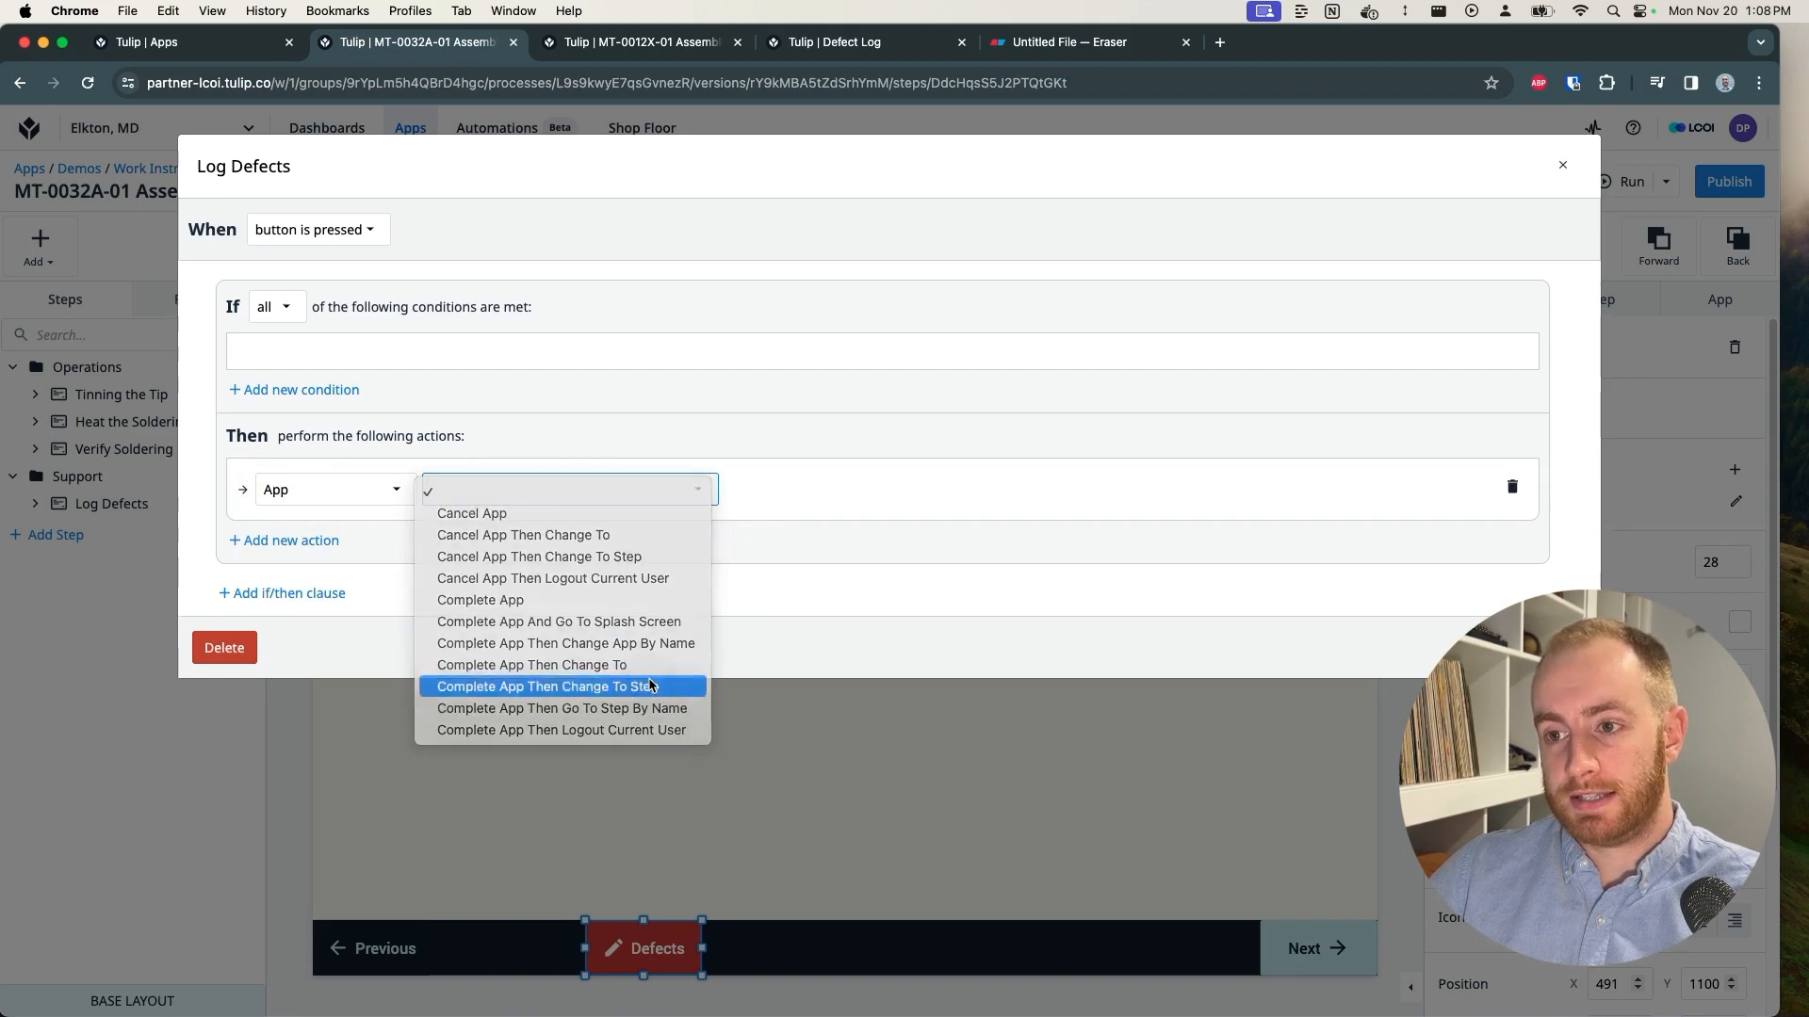
click(651, 687)
Step: Set the transition's target to the Log Defects step of the Defect Log app and close the trigger editor
click(839, 487)
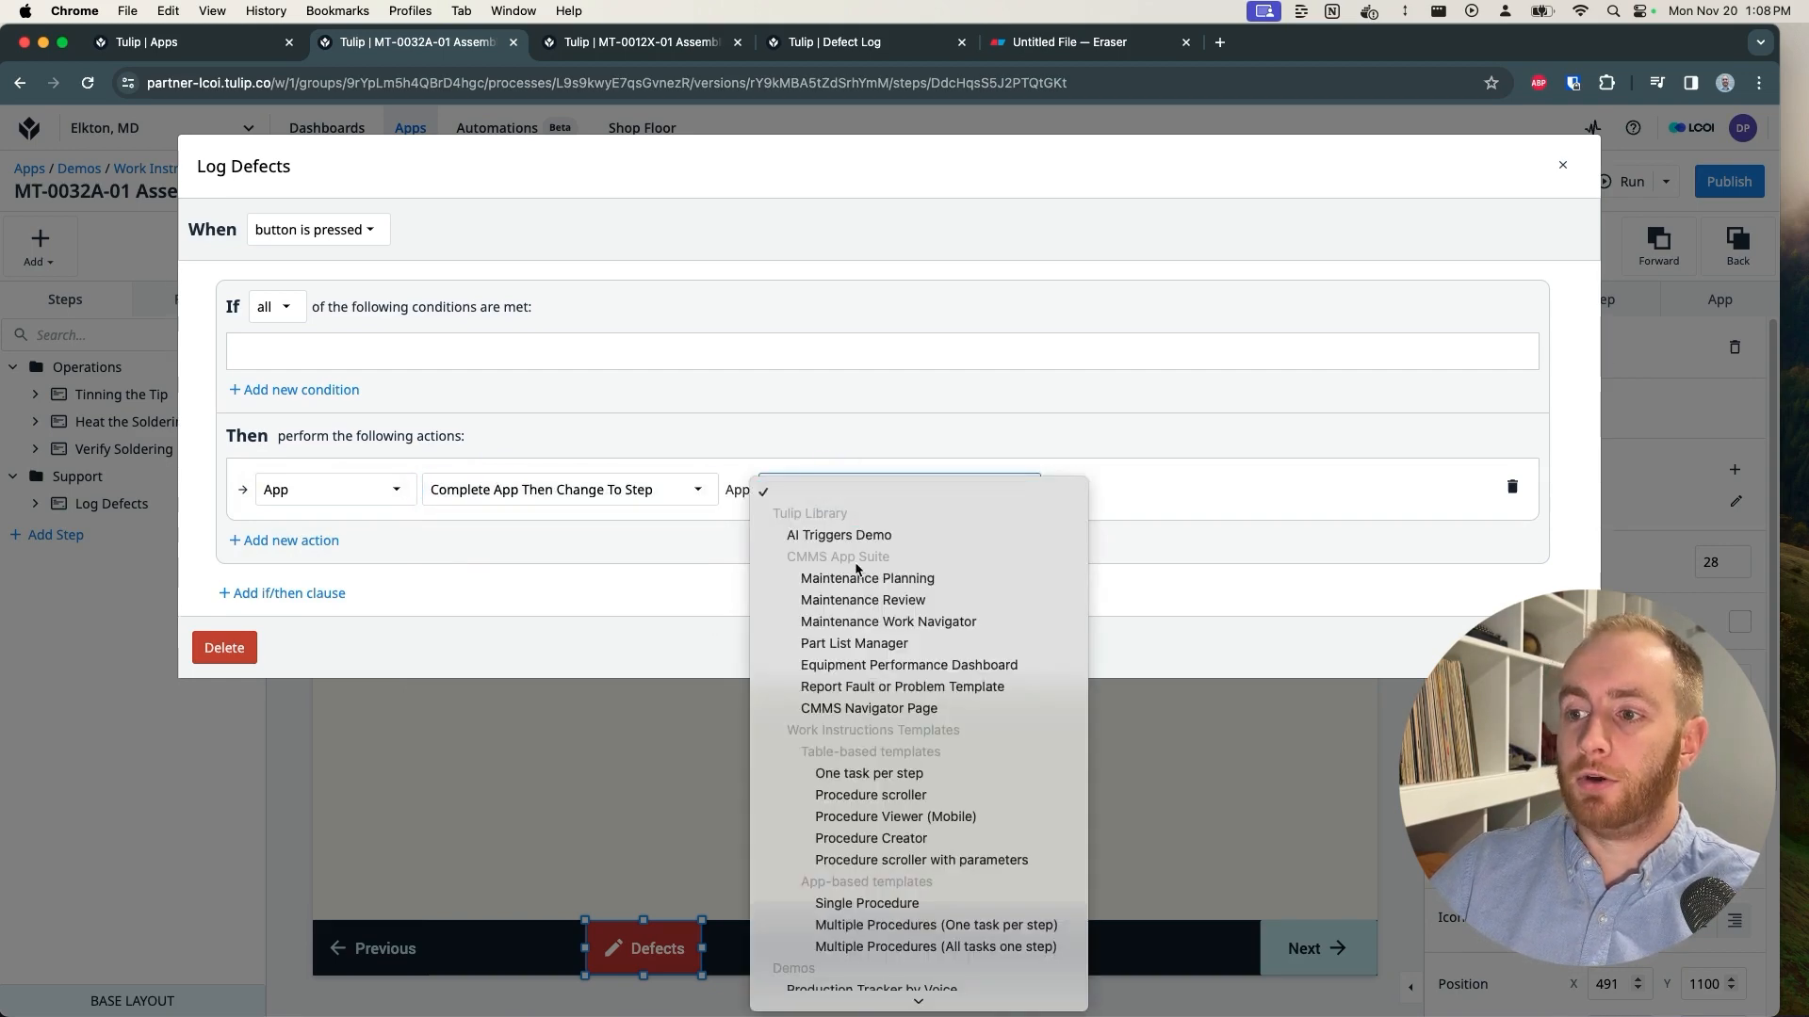
scroll(876, 565, down, 15)
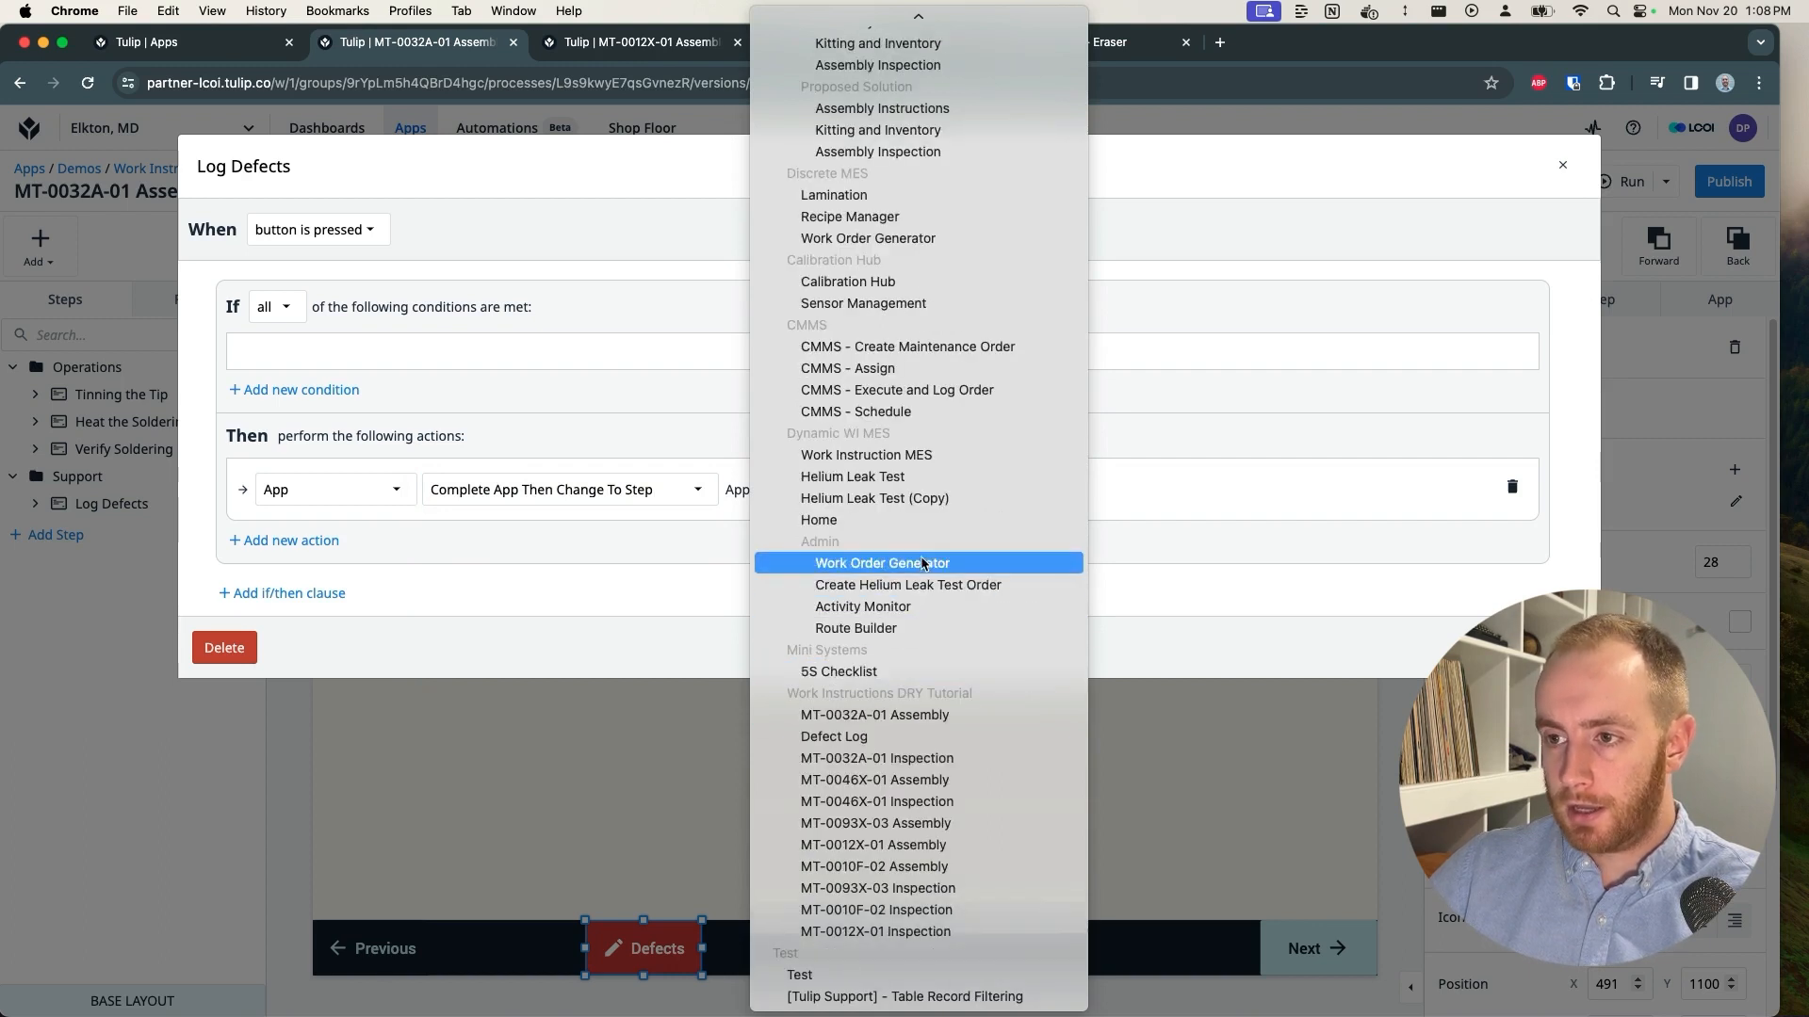
click(853, 739)
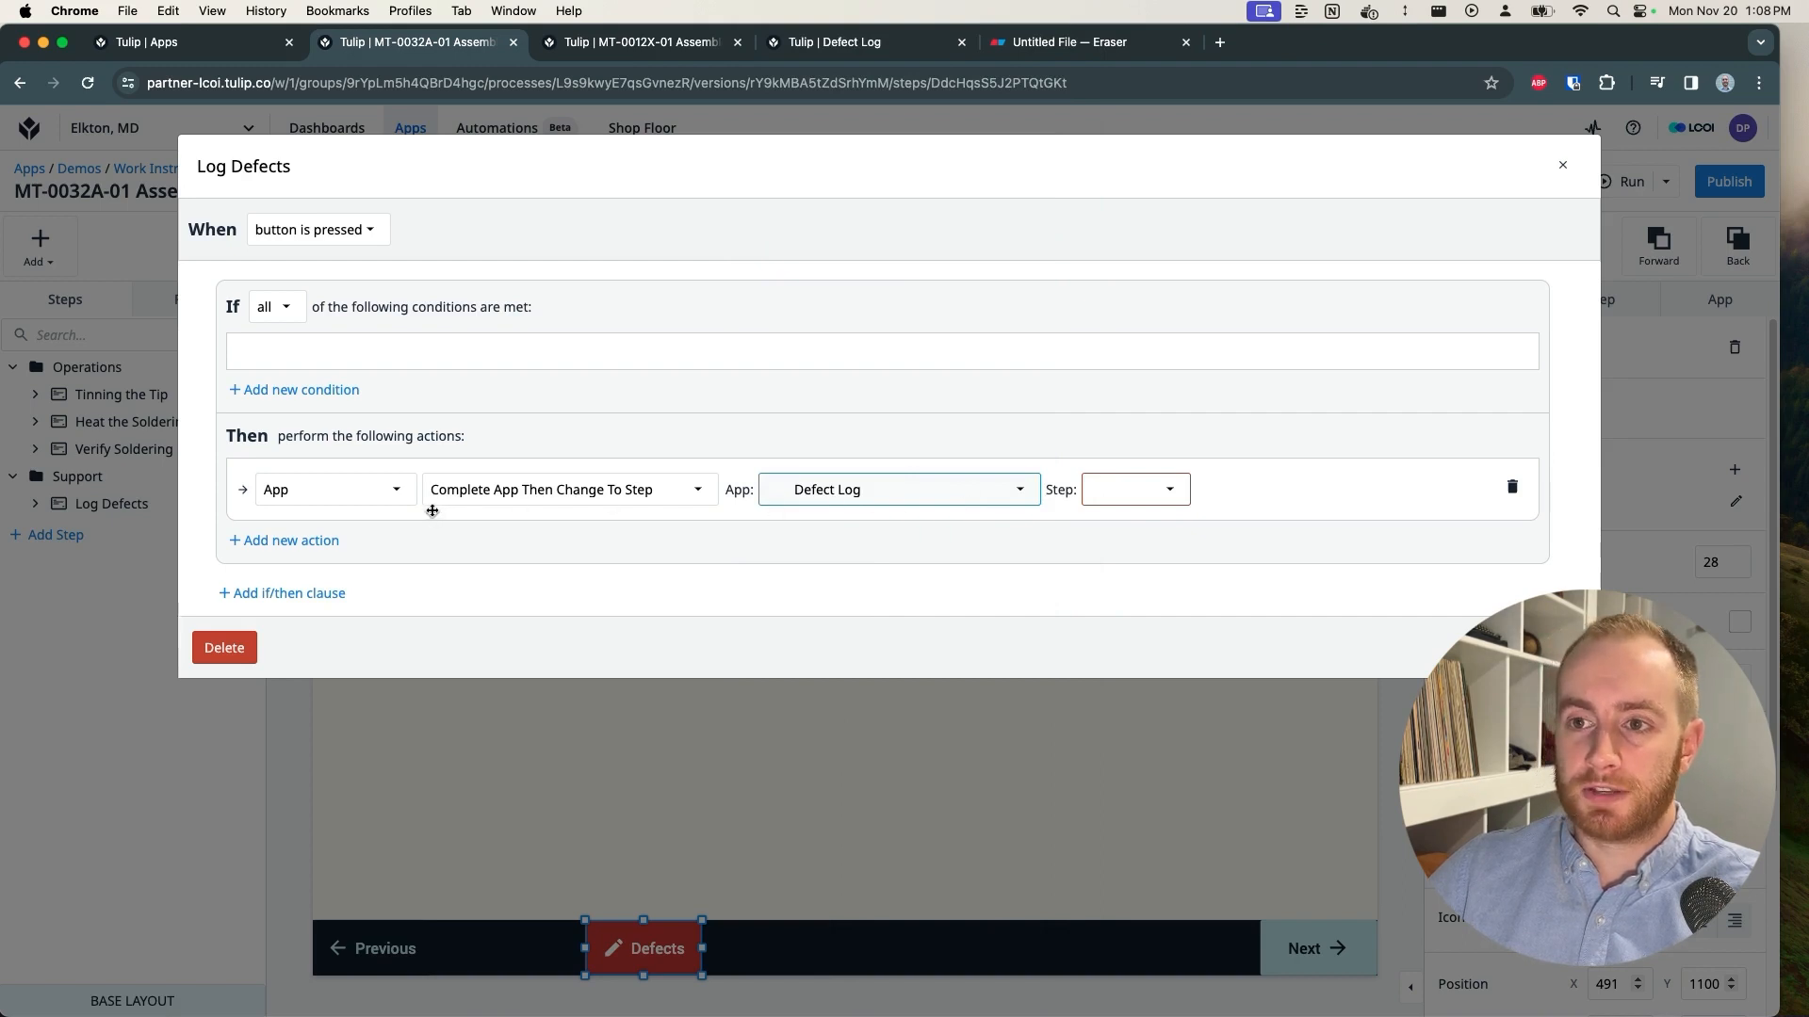
mouse_move(404, 519)
mouse_down()
mouse_move(739, 444)
mouse_move(408, 512)
mouse_up()
click(1139, 490)
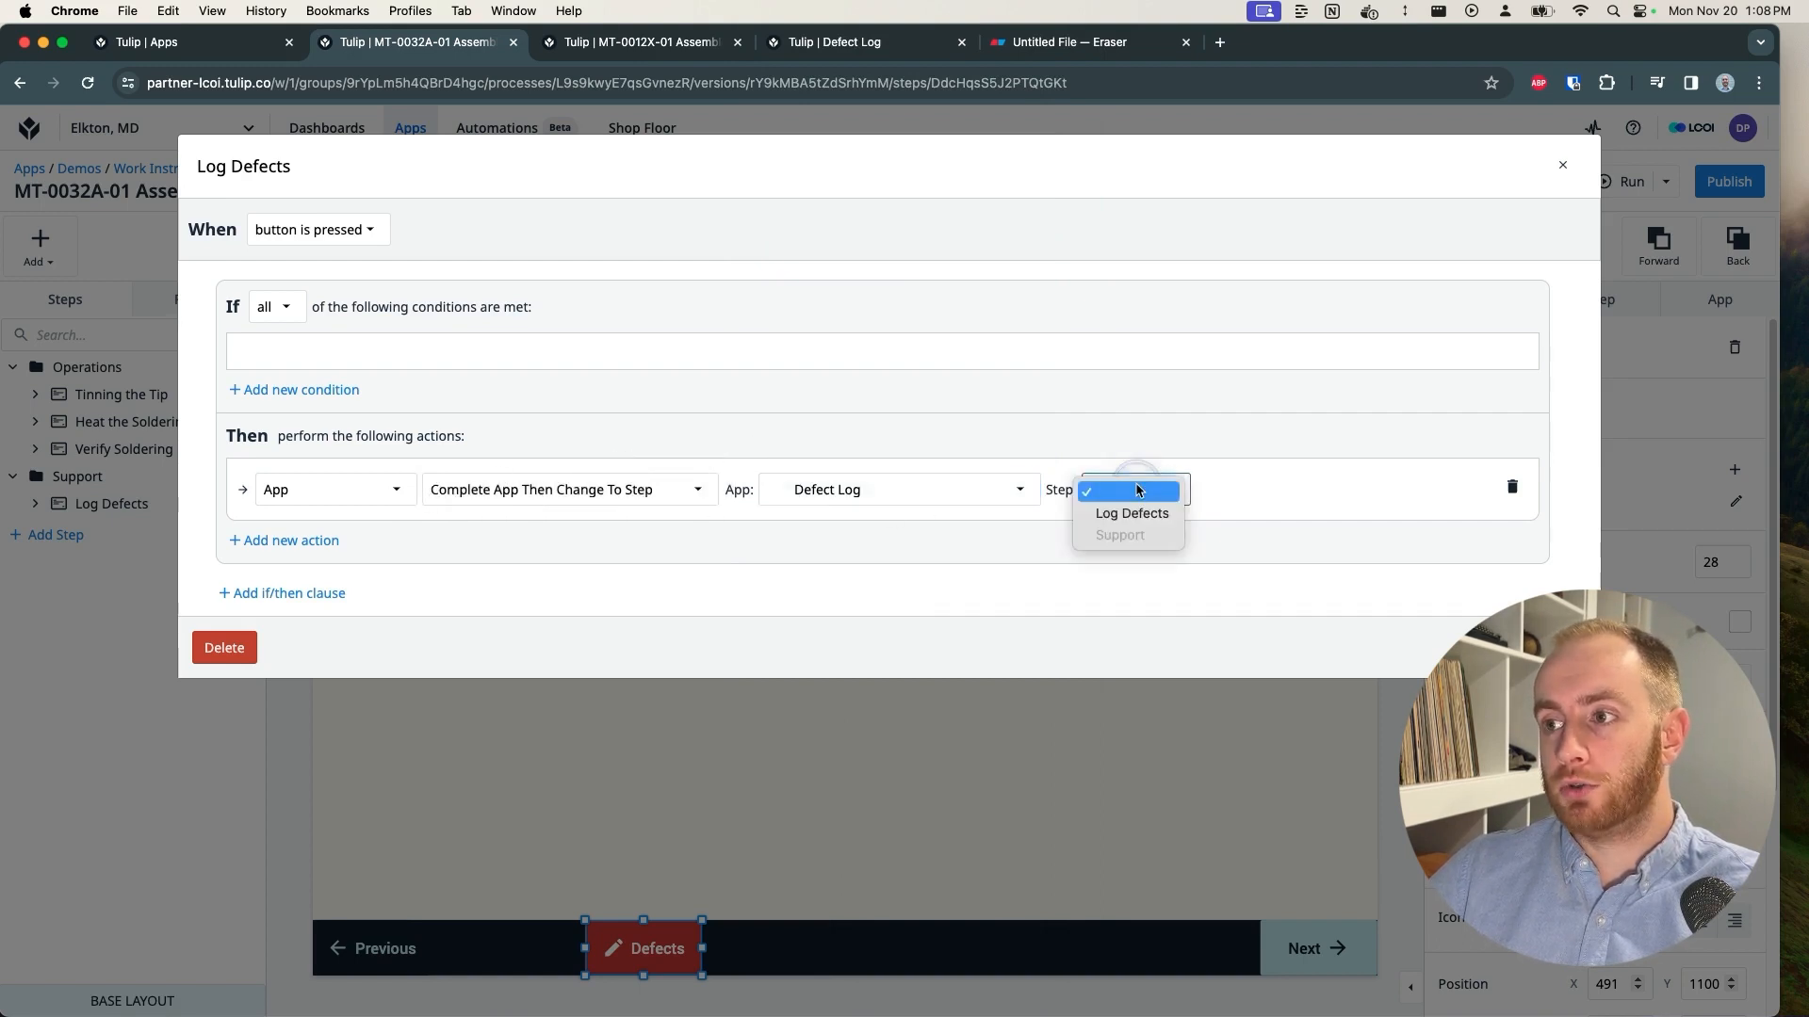
click(1142, 517)
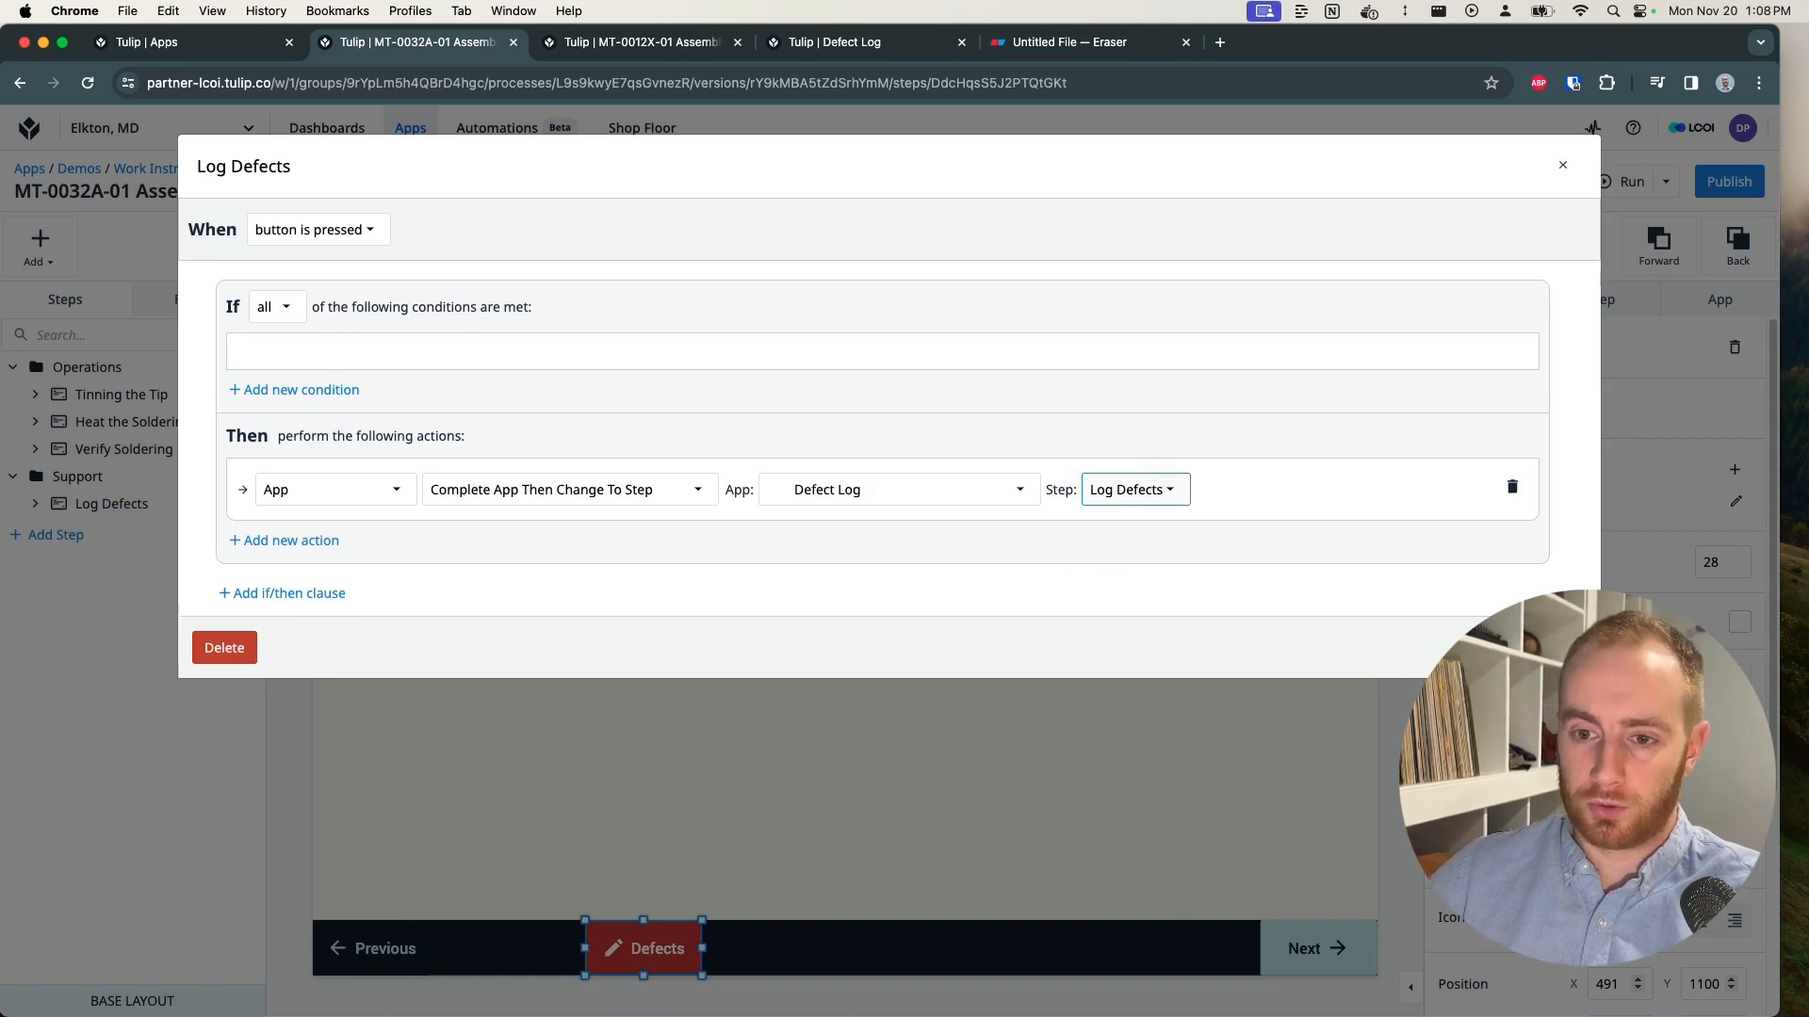
click(1559, 648)
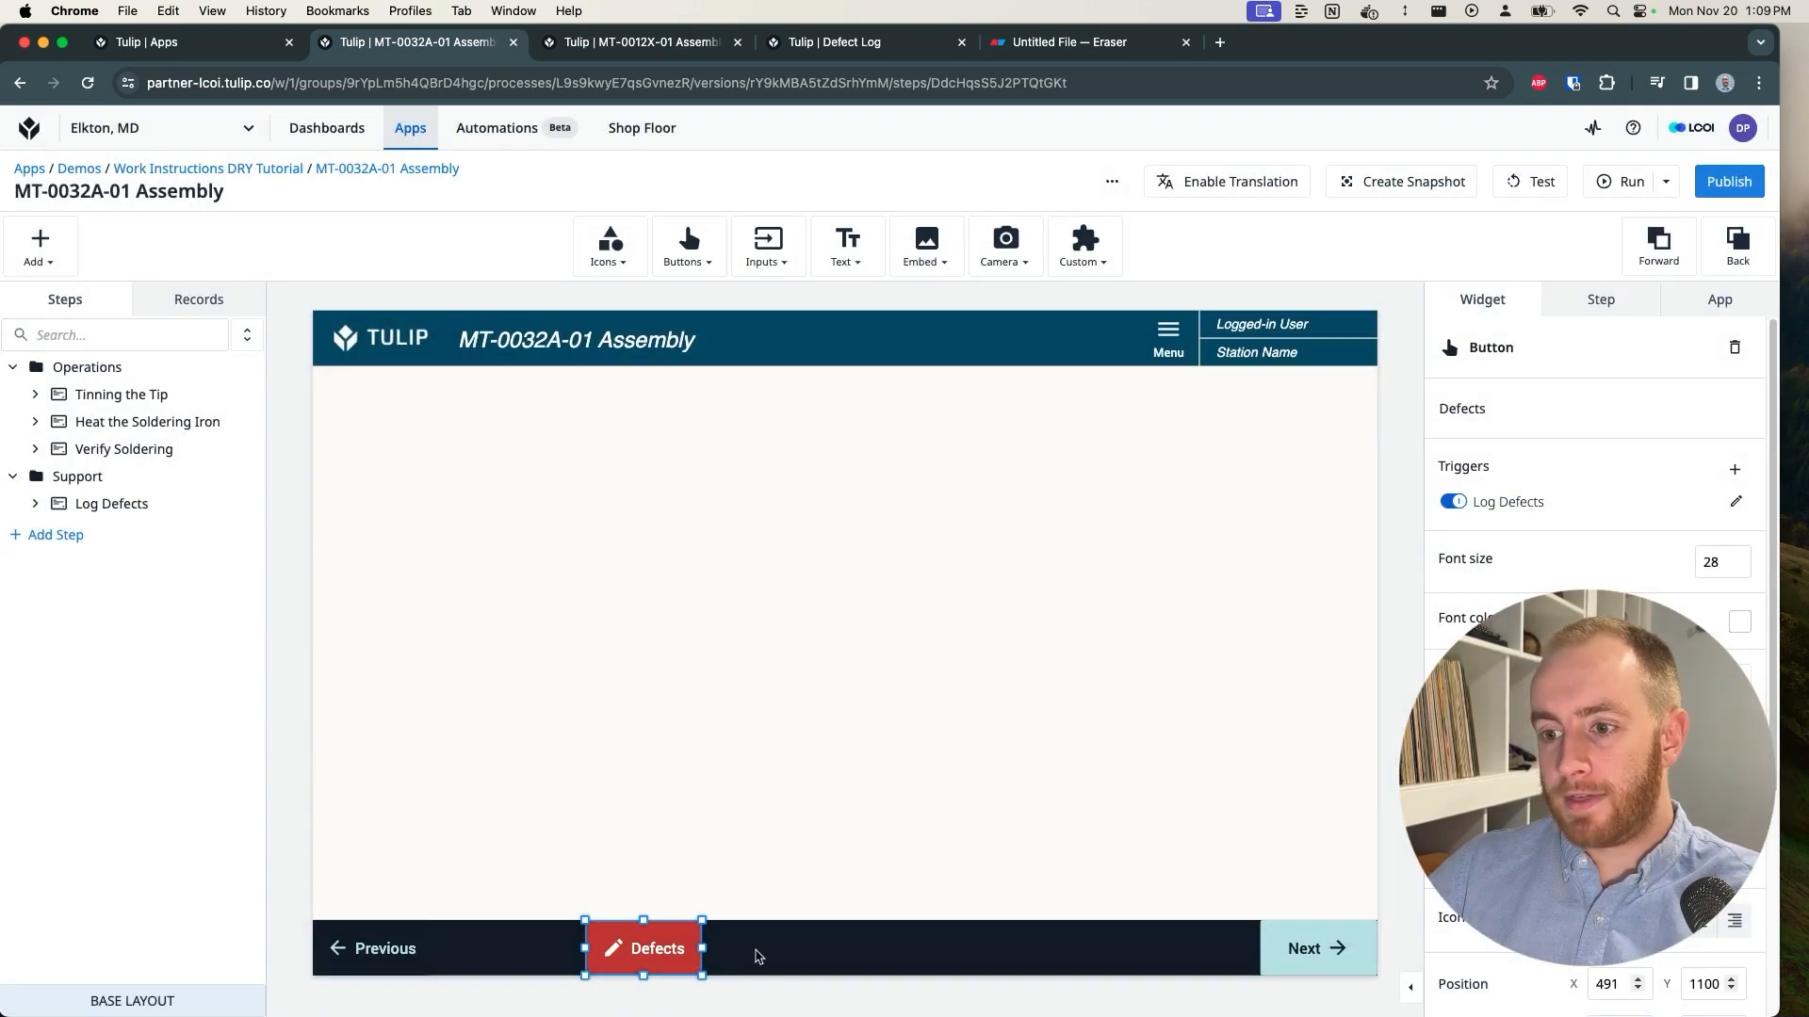
click(718, 989)
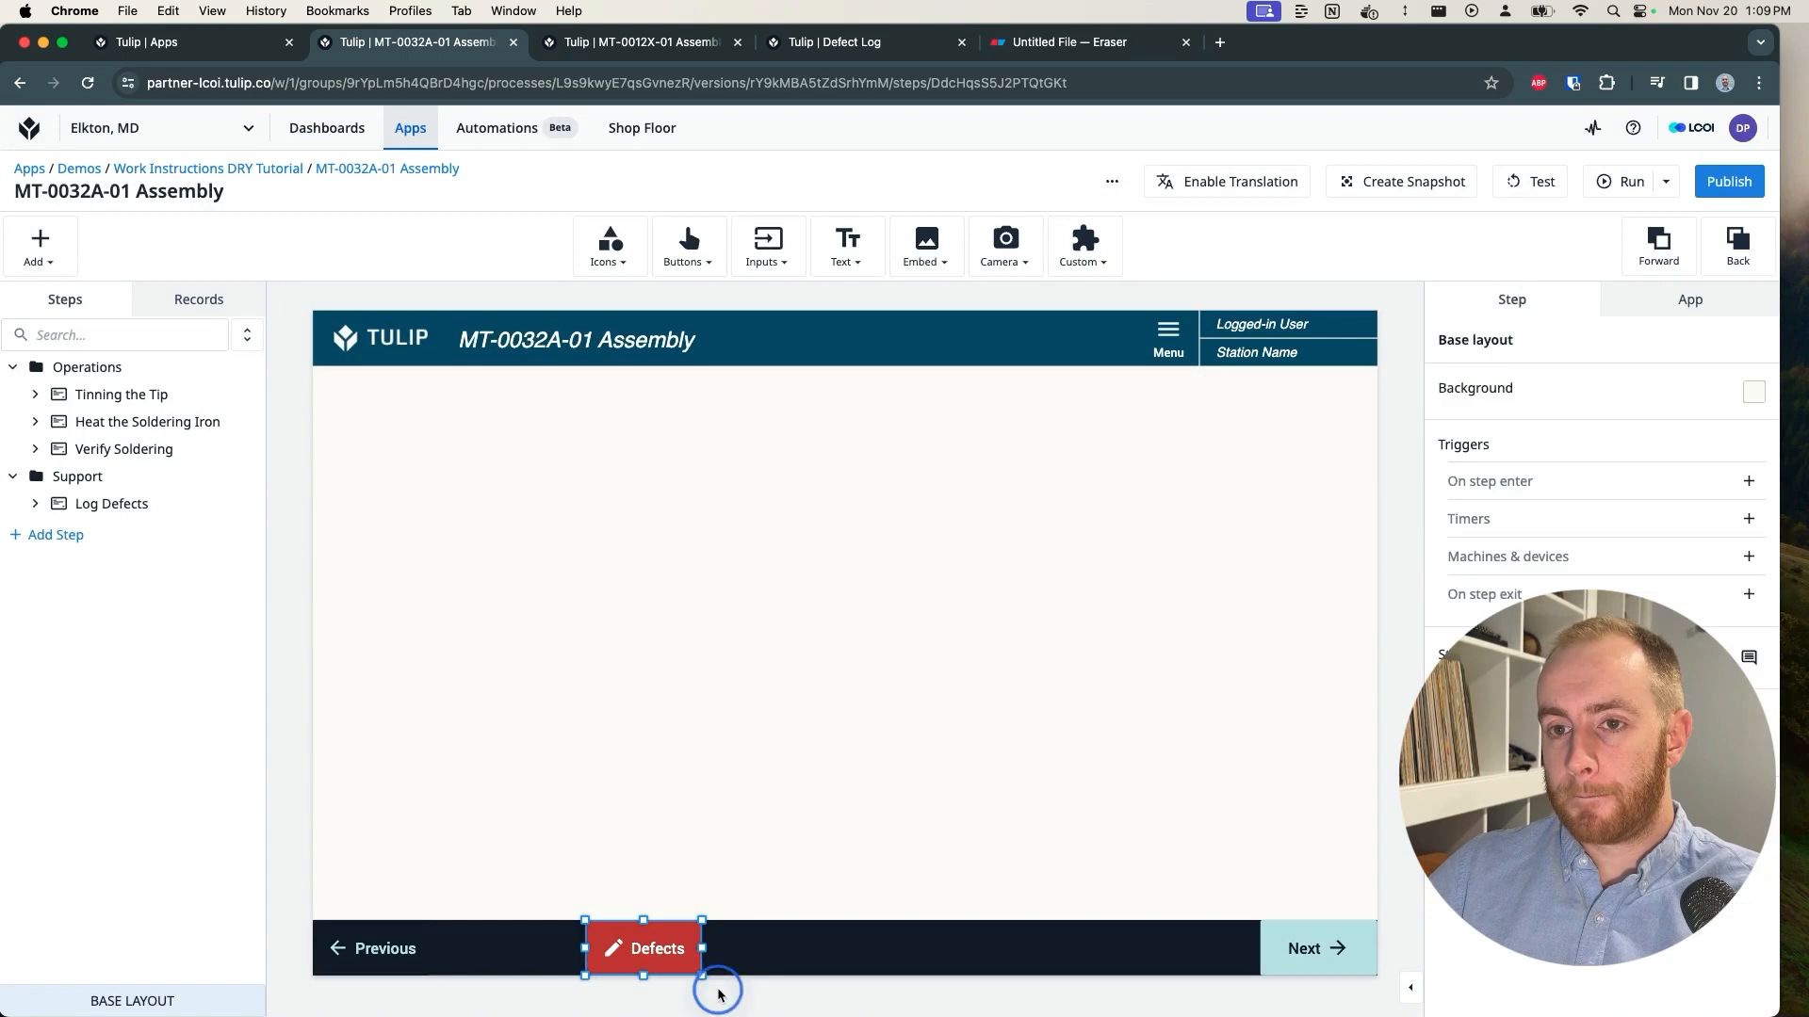
Step: Copy the Defects button from the MT-0032A-01 Assembly base layout
click(650, 43)
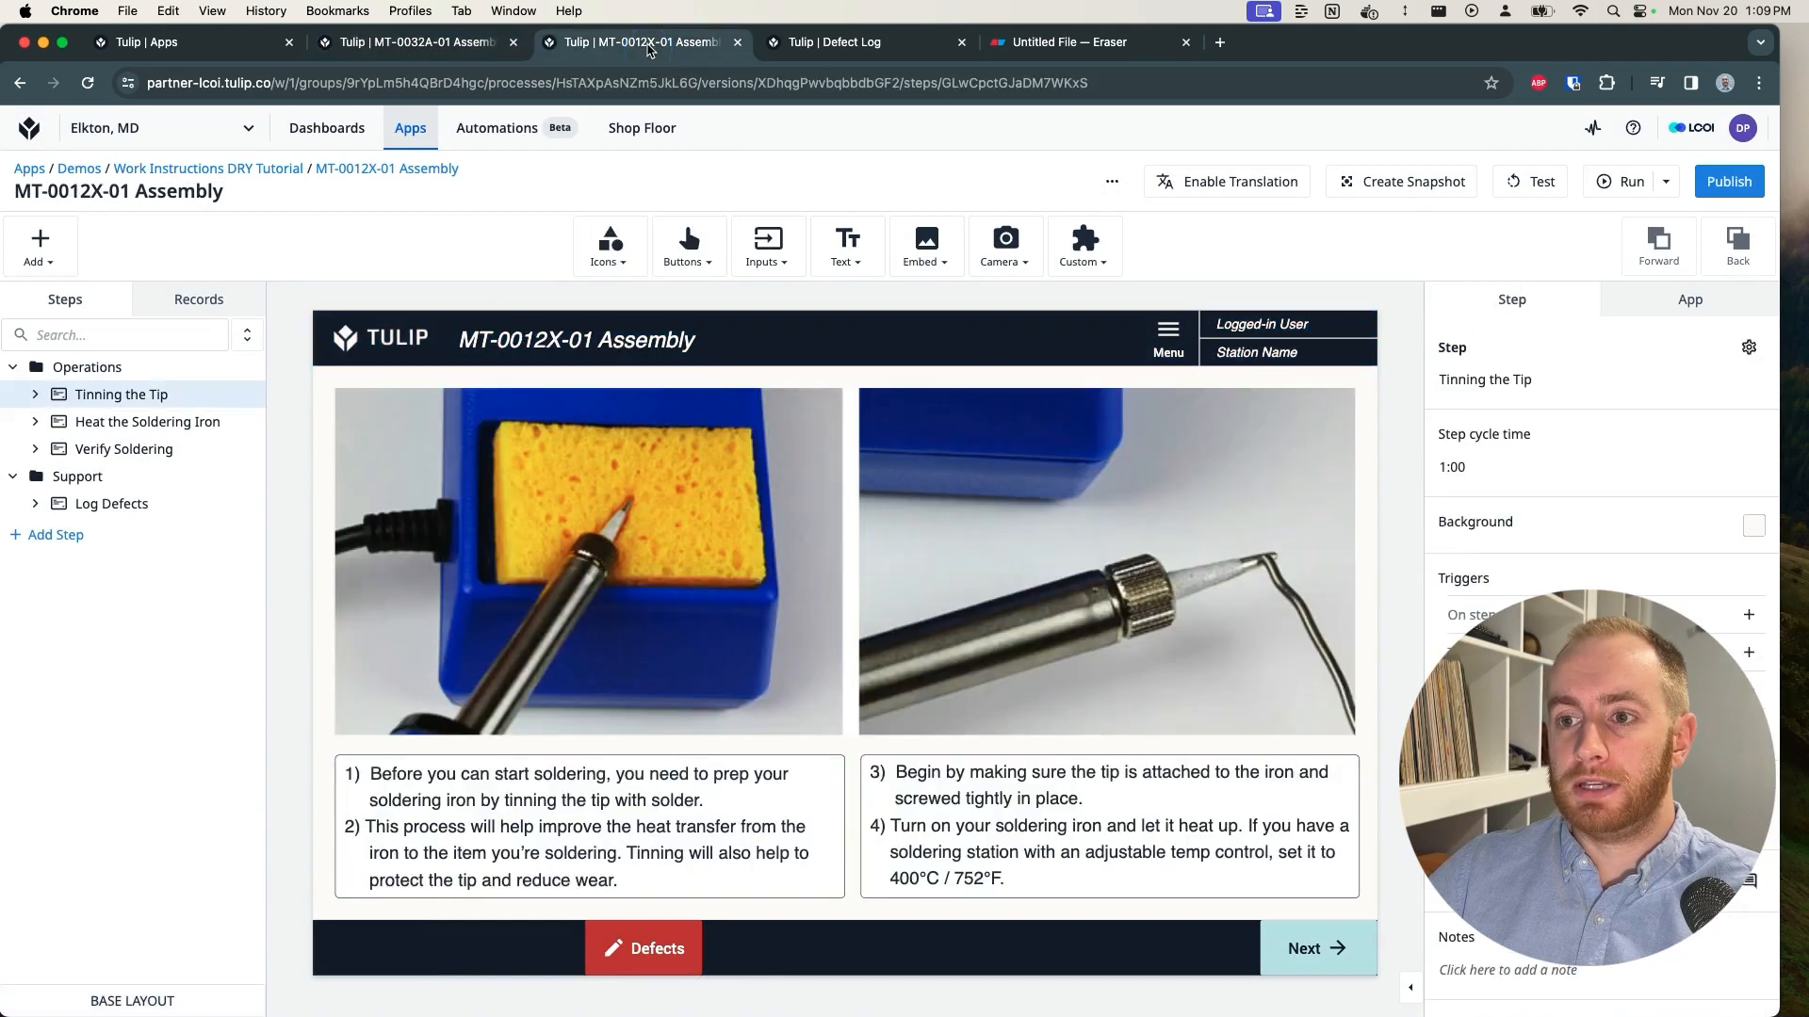
click(429, 52)
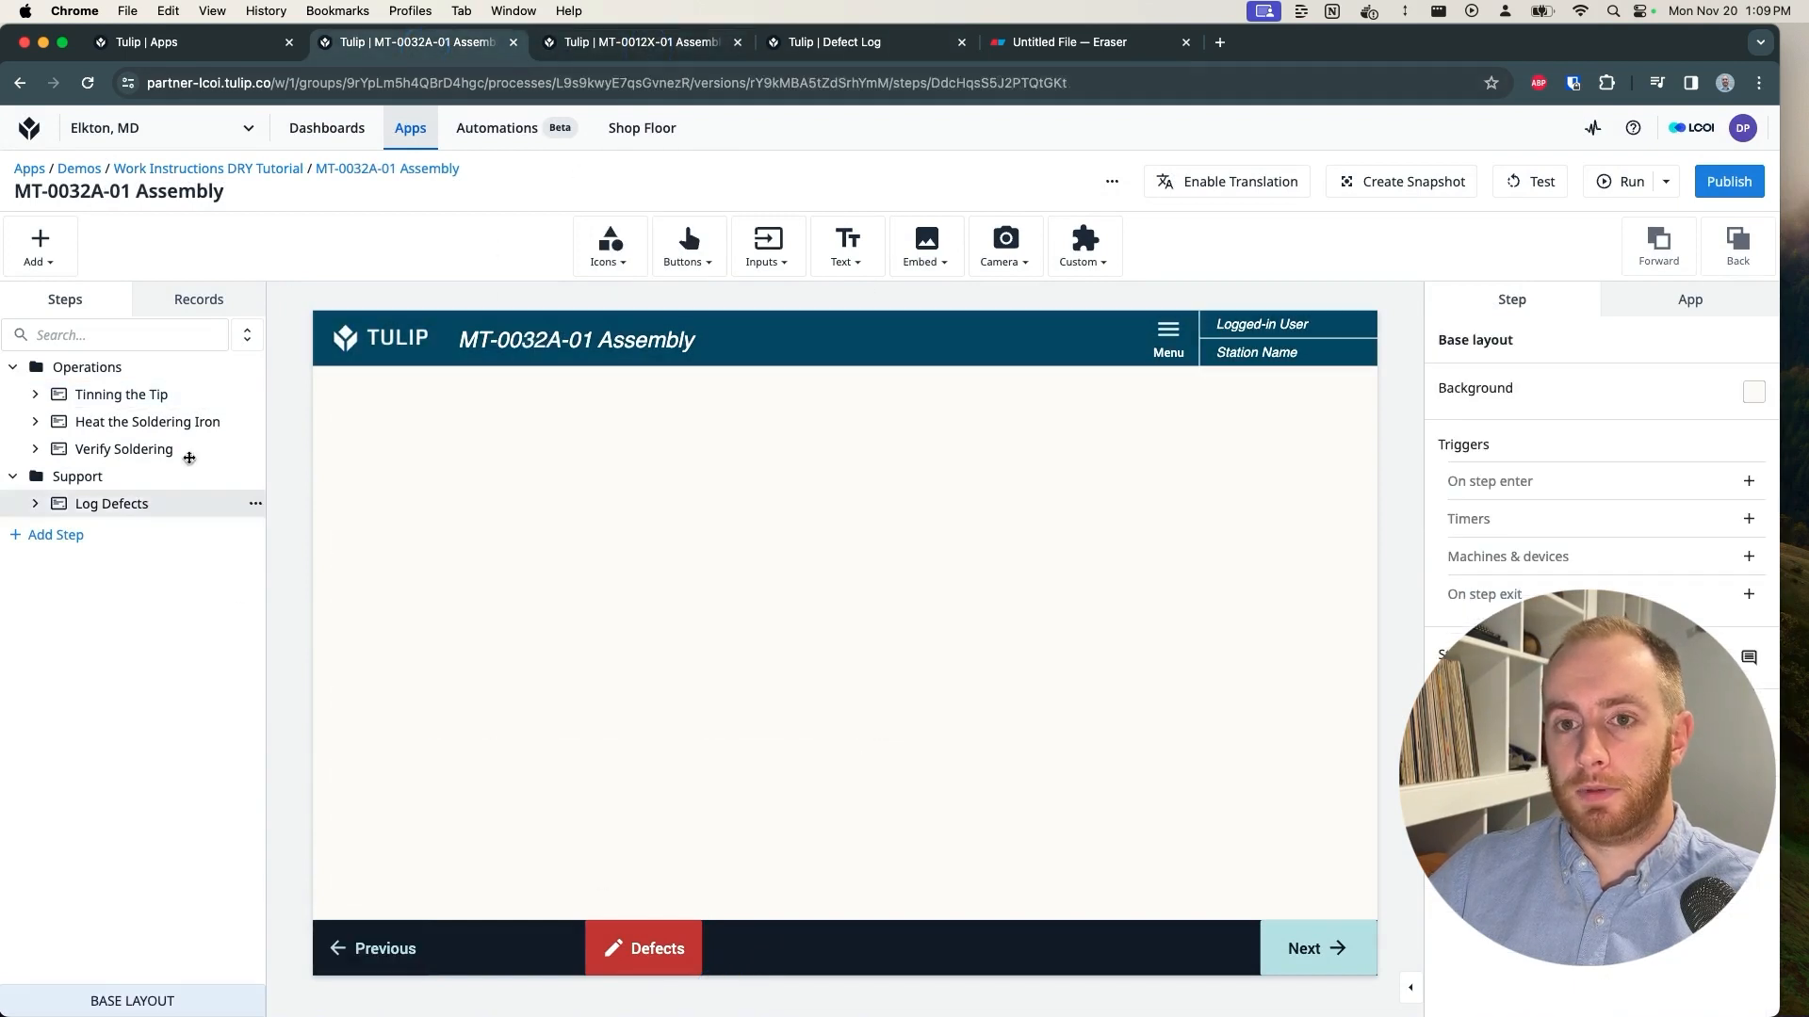
click(649, 940)
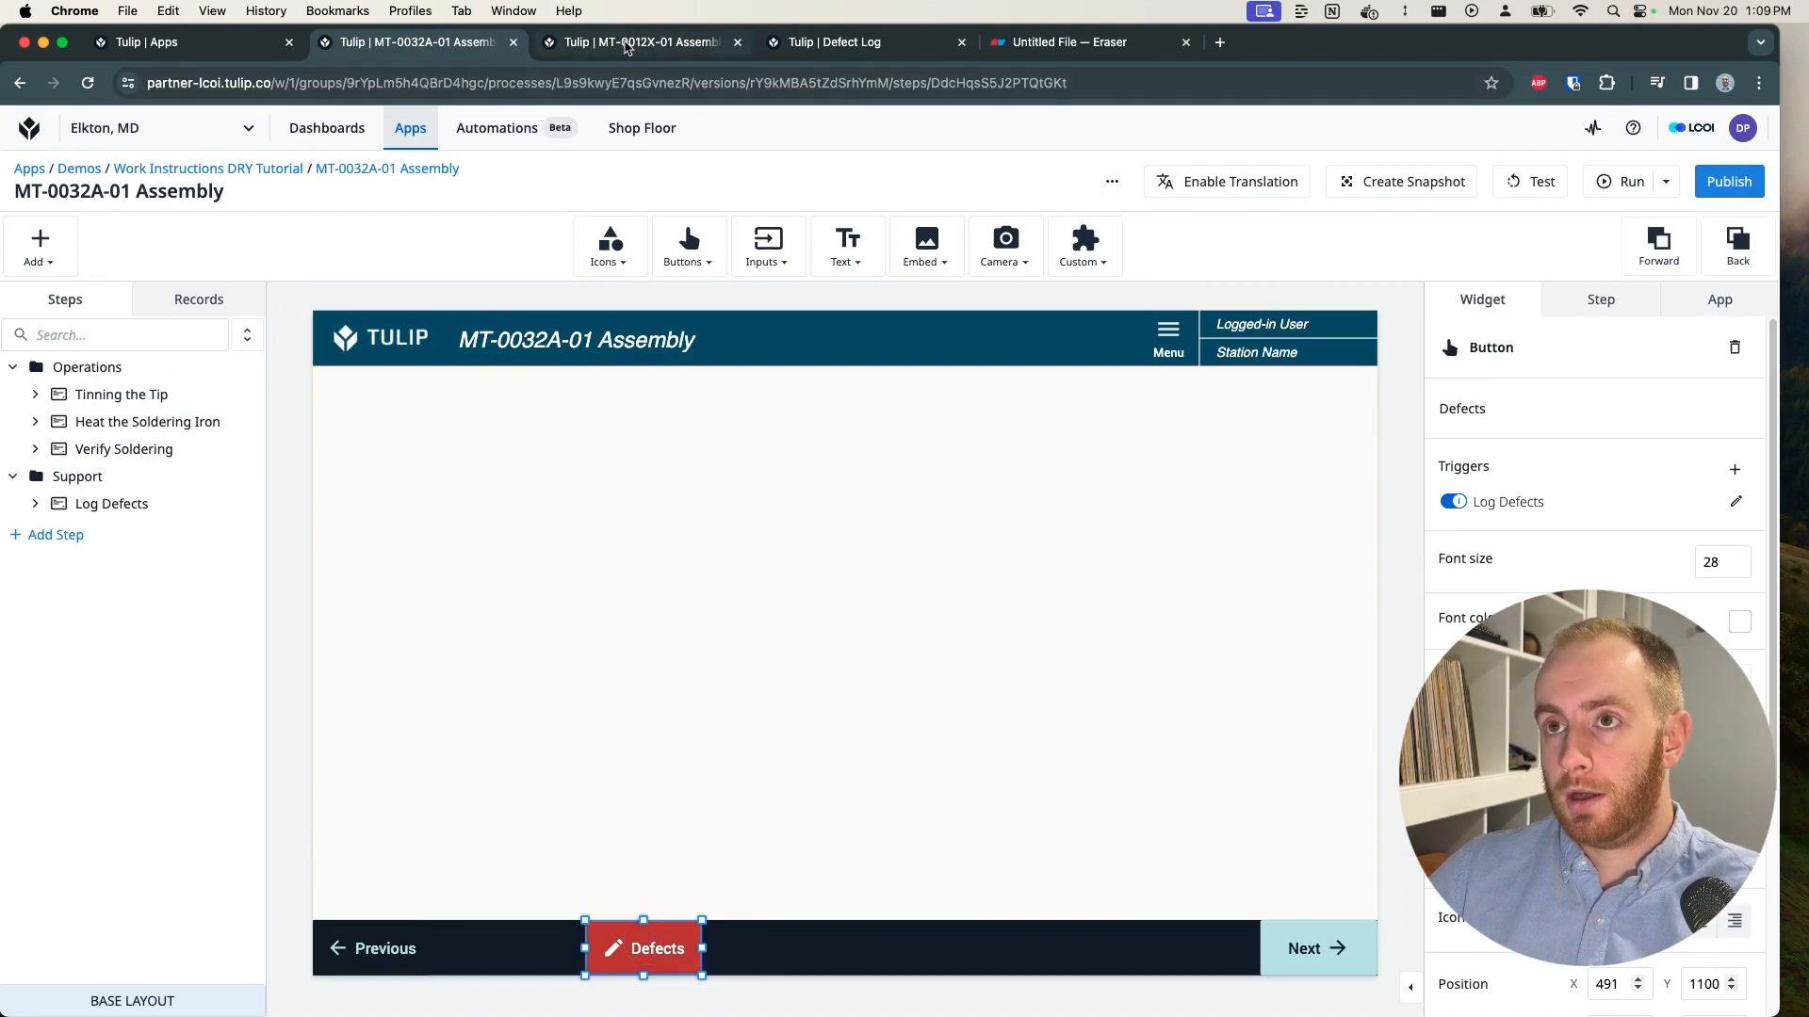
Step: Replace the Defects button on the MT-0012X-01 Assembly base layout with the copied button and check its Log Defects trigger
click(626, 45)
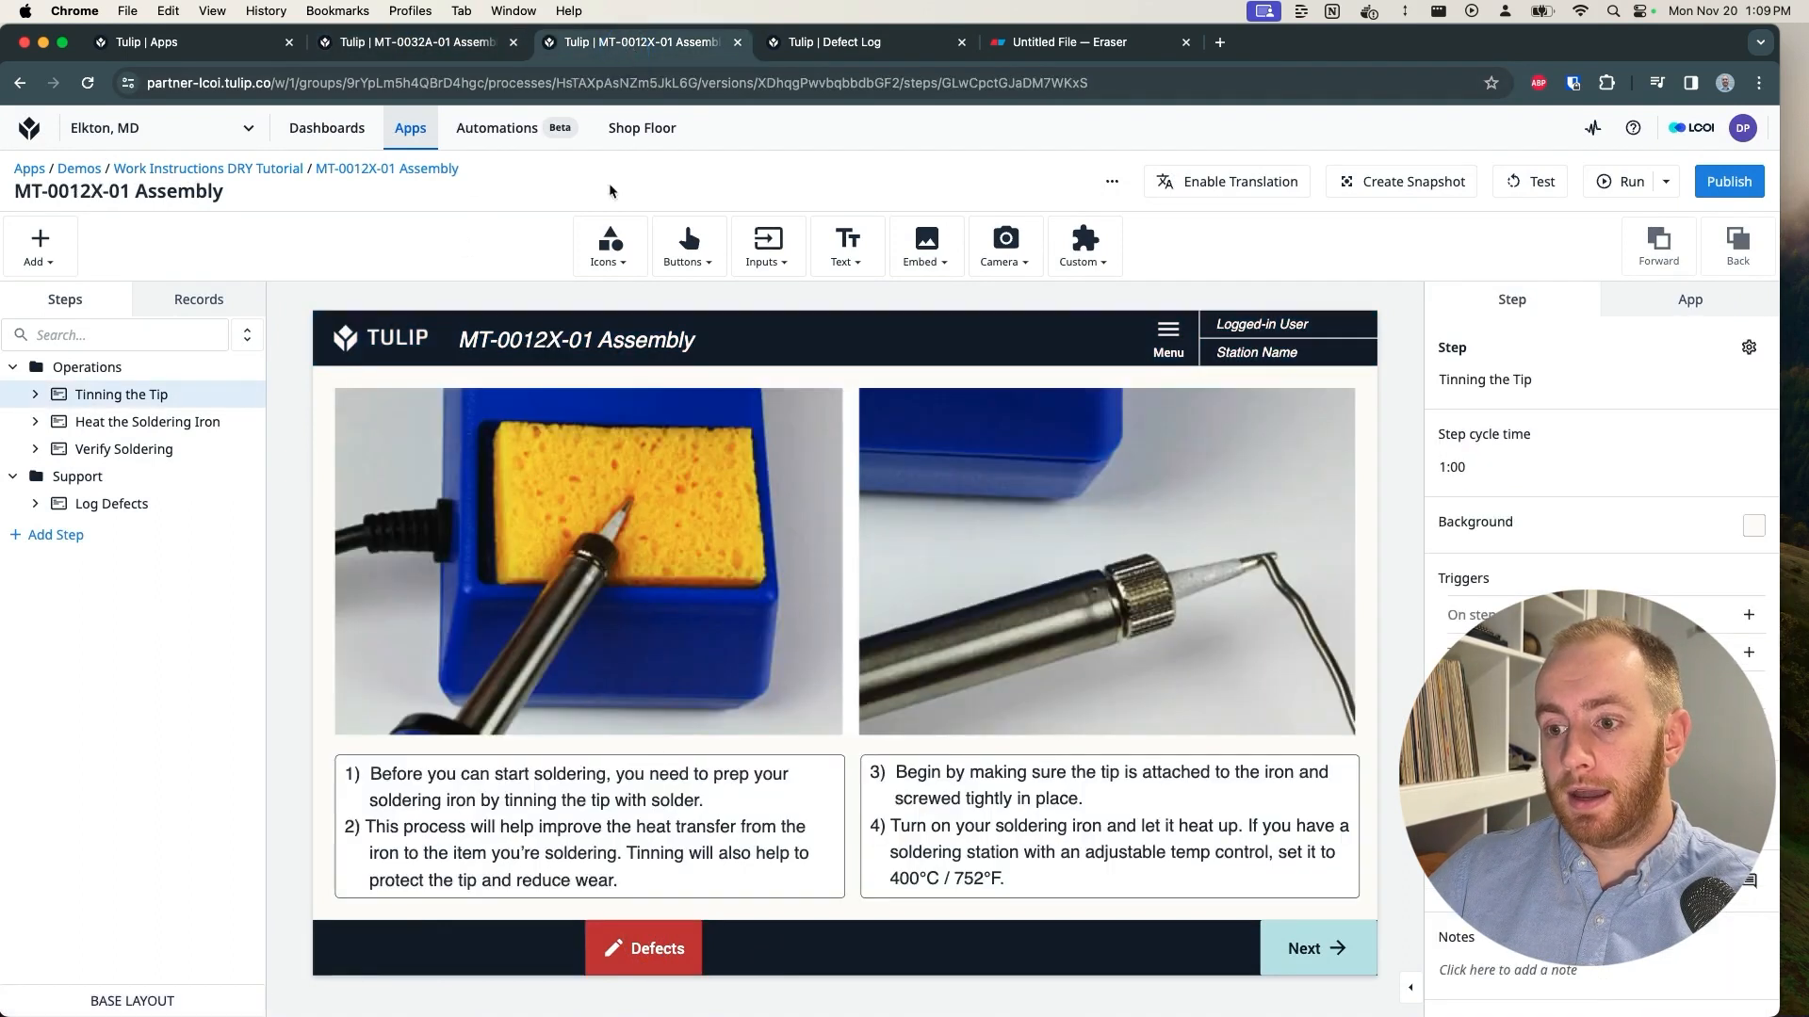
right_click(171, 1008)
click(169, 1007)
click(162, 1002)
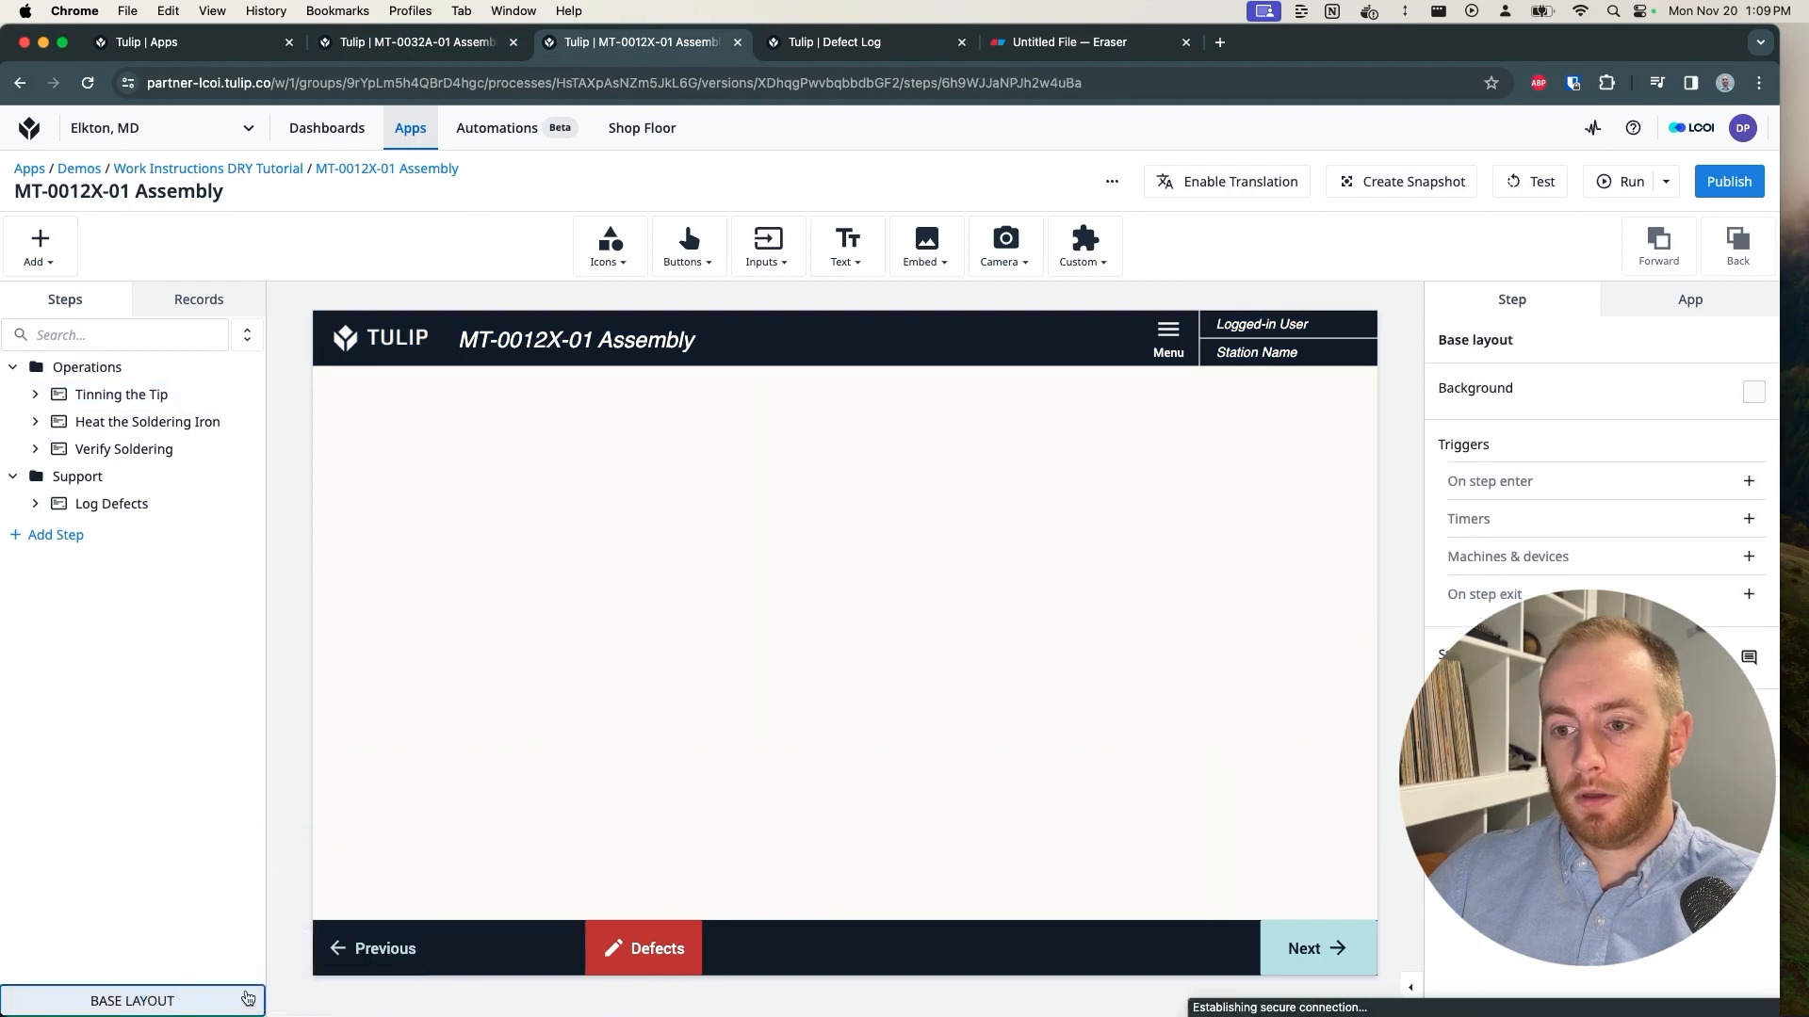
click(633, 947)
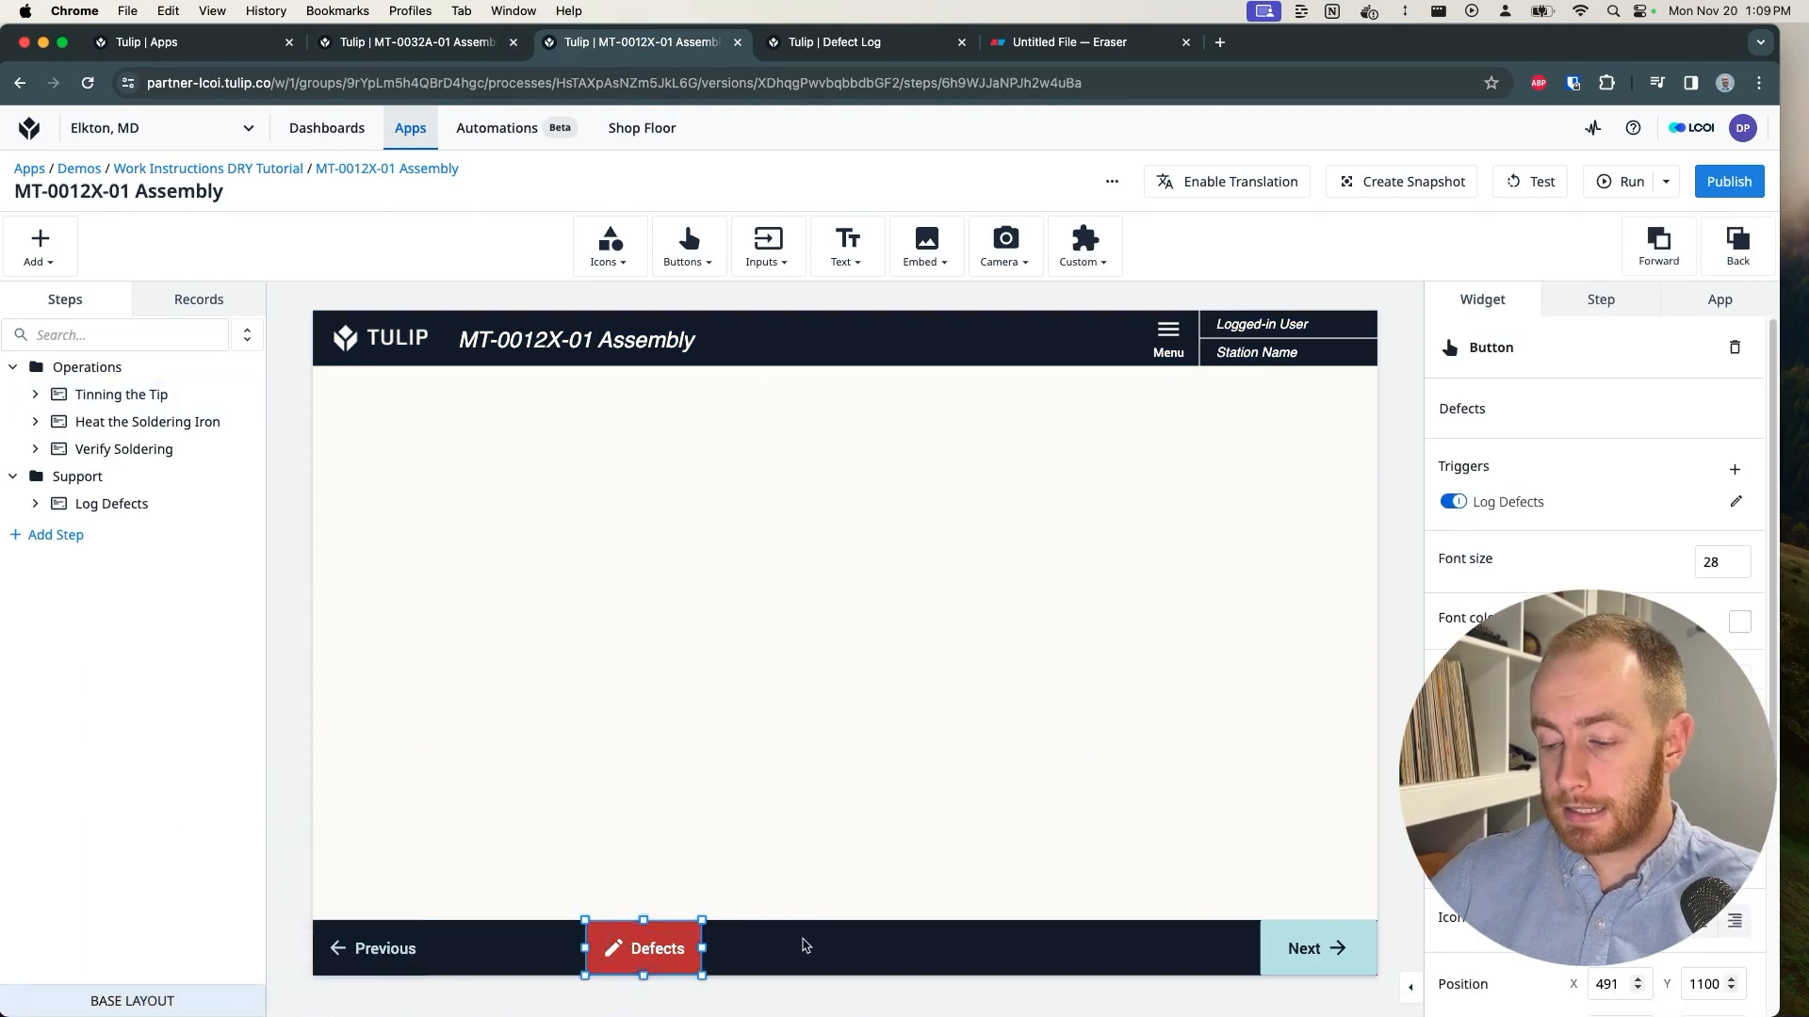
key(Delete)
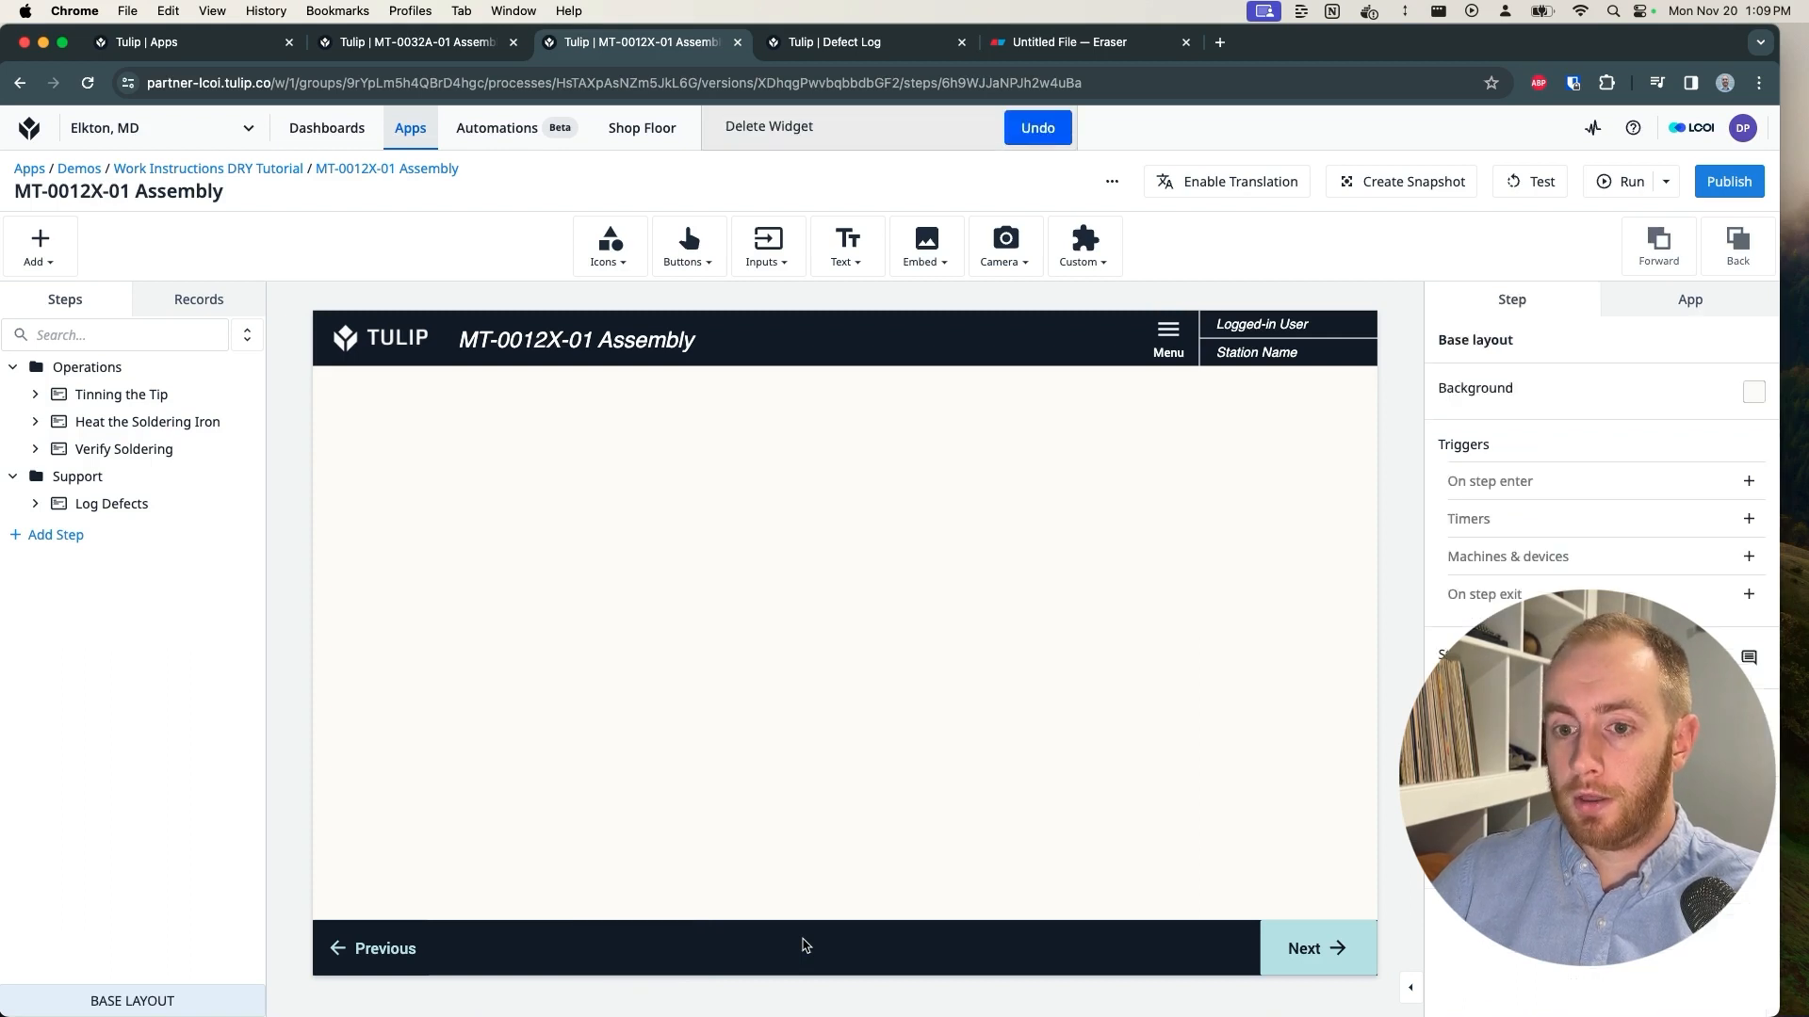
key(super+z)
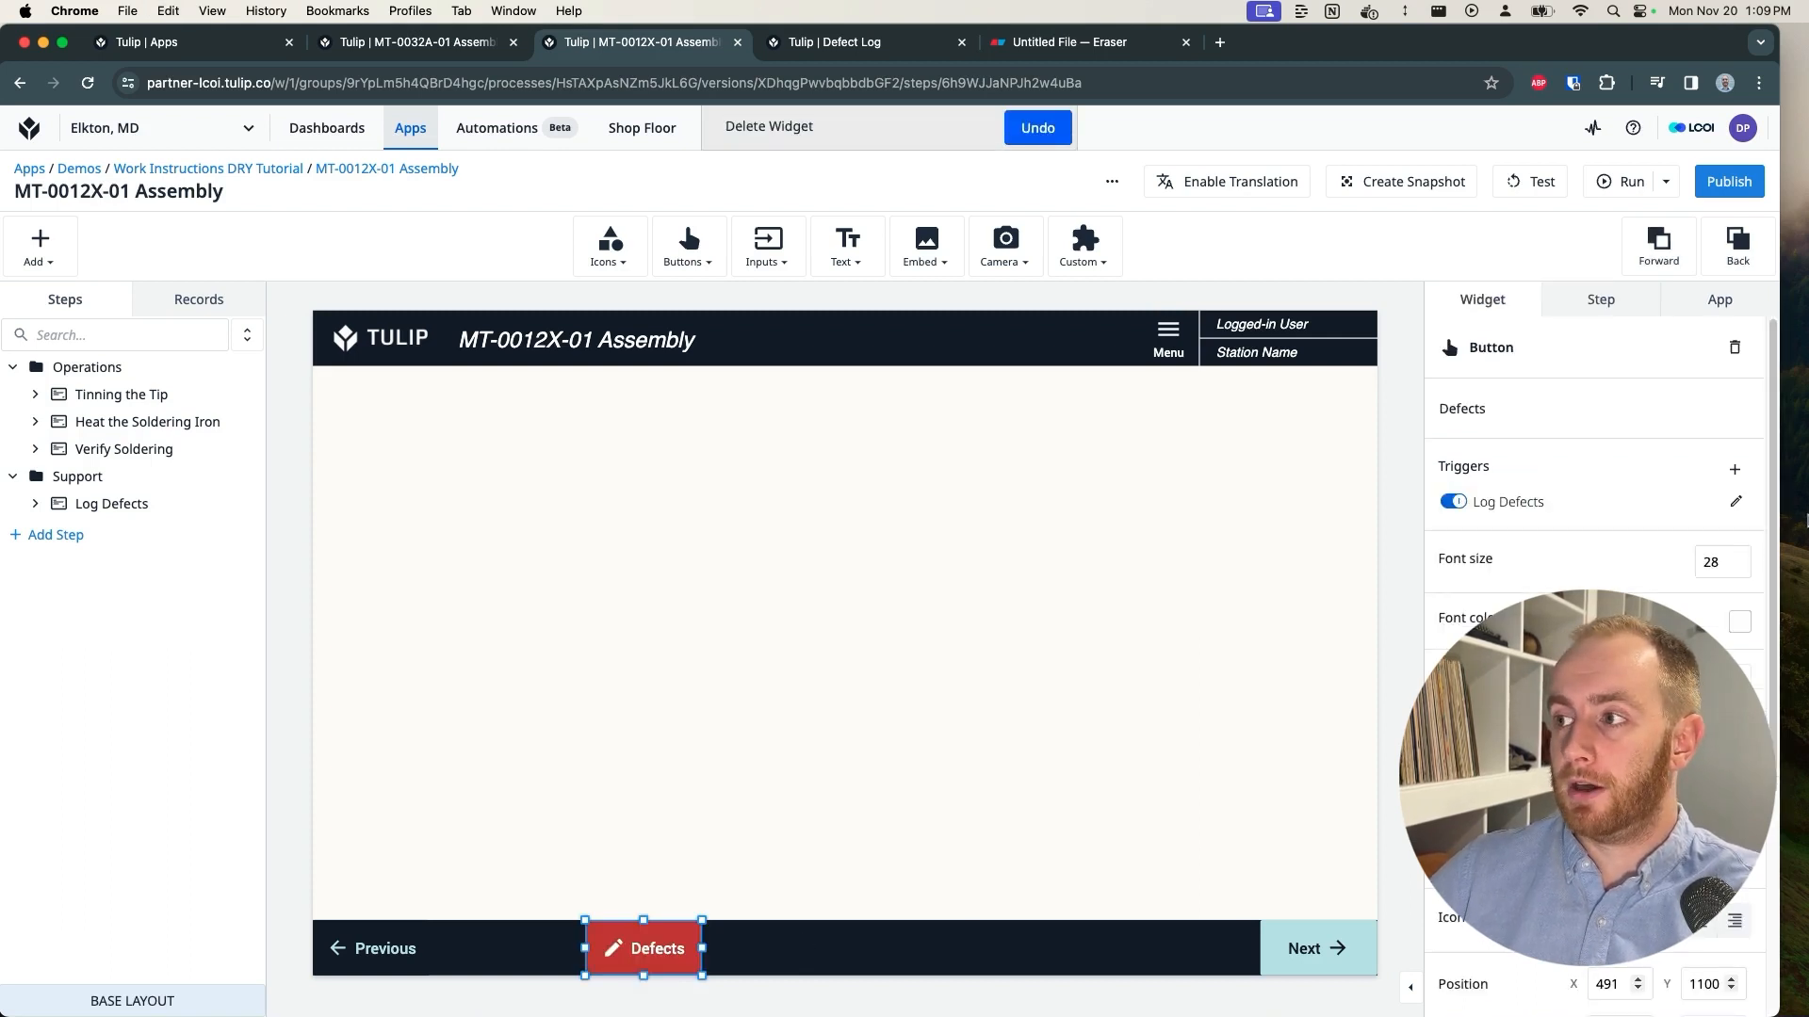
click(1738, 507)
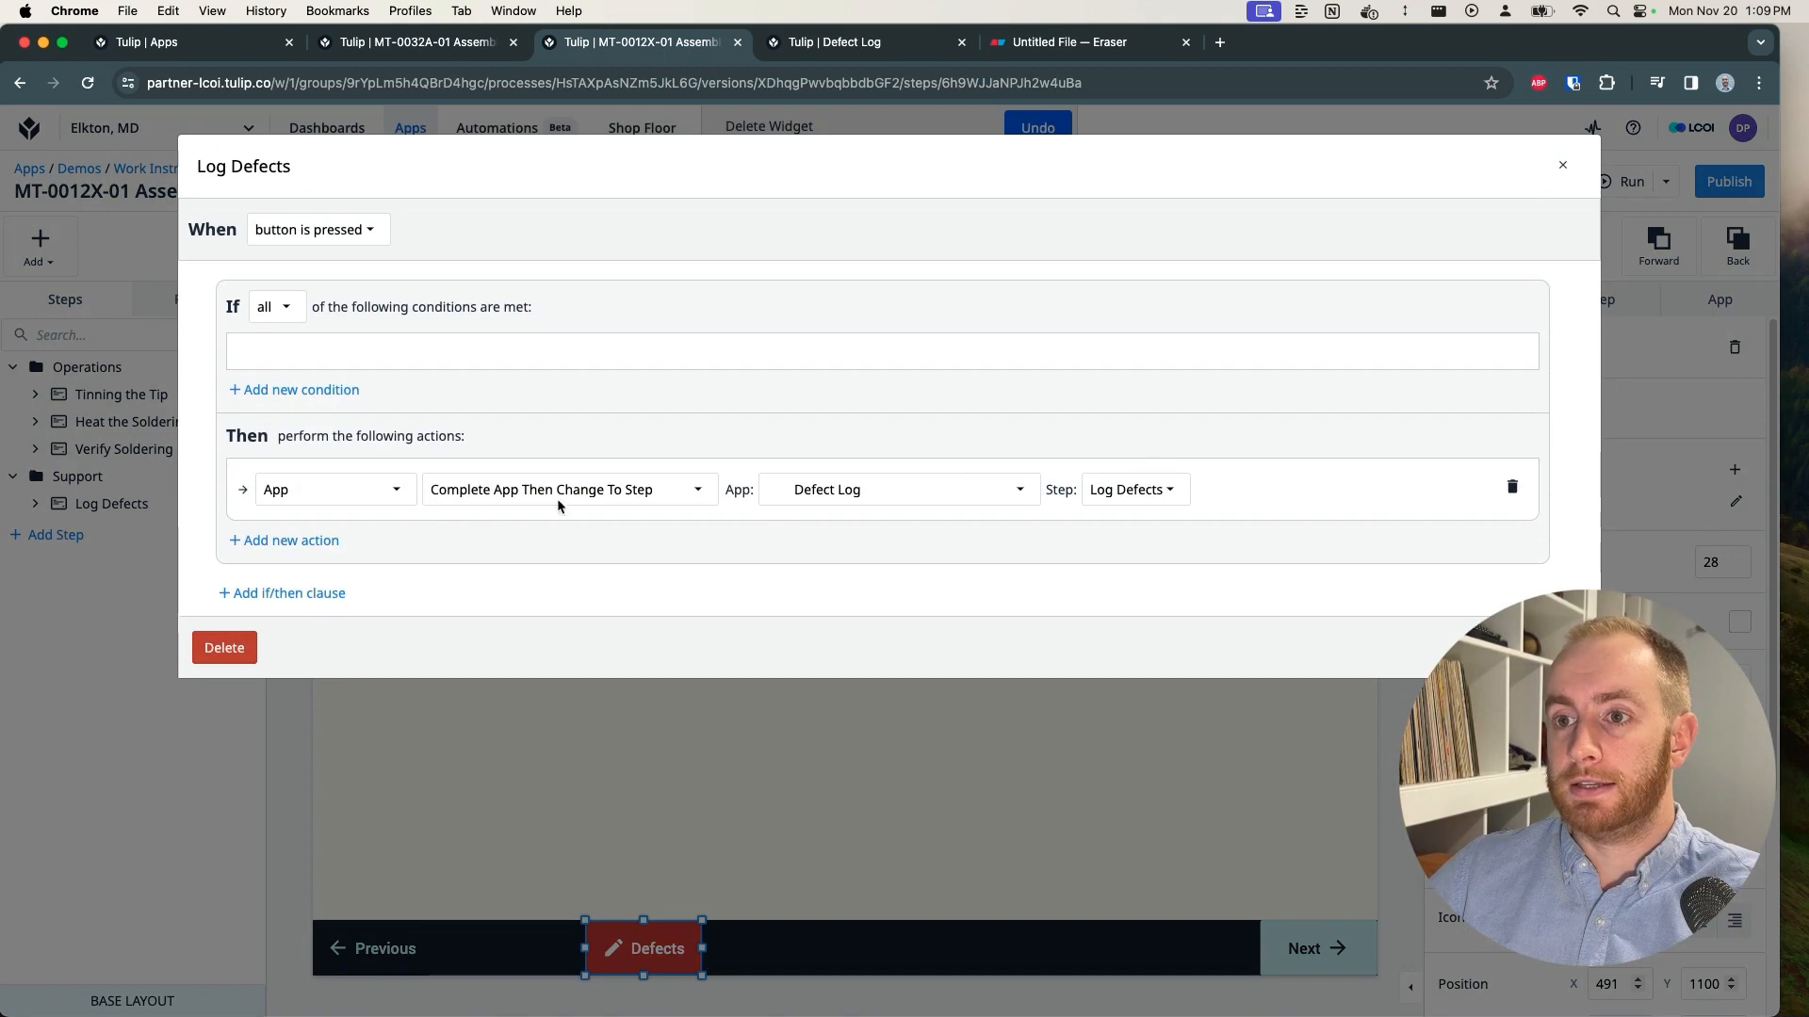
click(1562, 166)
Step: Delete the Support step group with its Log Defects step from MT-0032A-01 Assembly
click(460, 45)
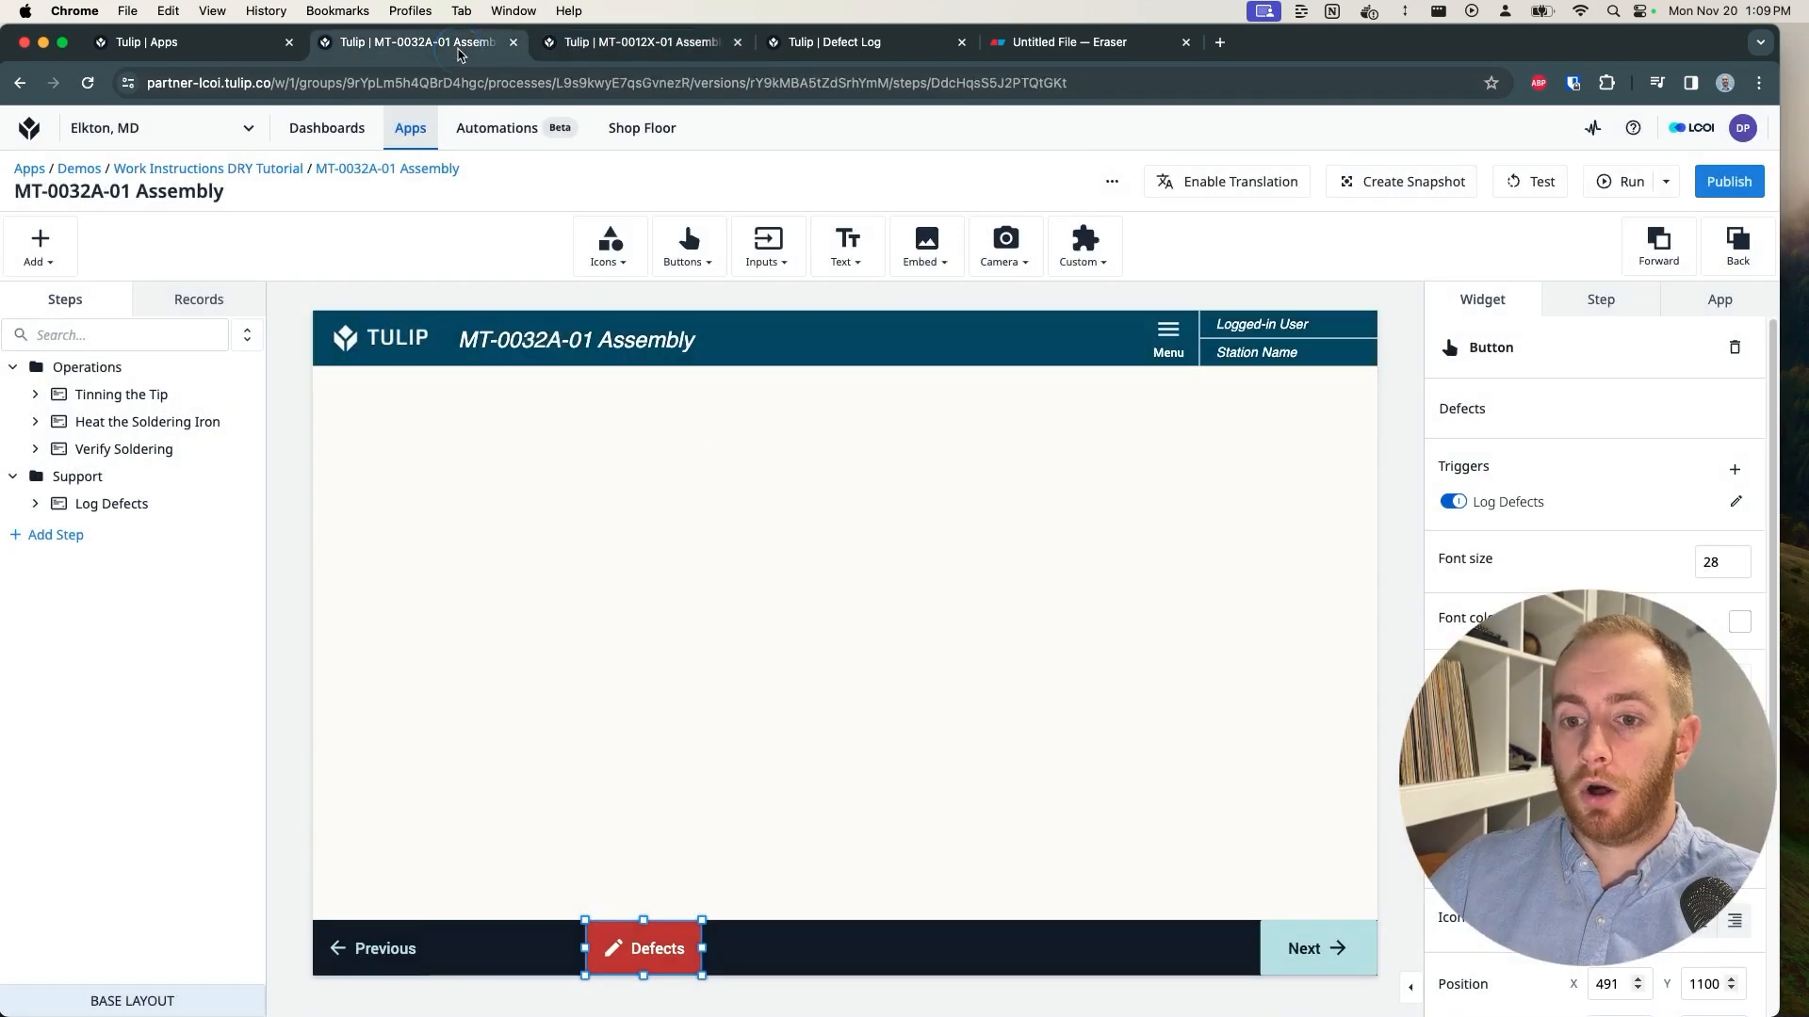
click(289, 392)
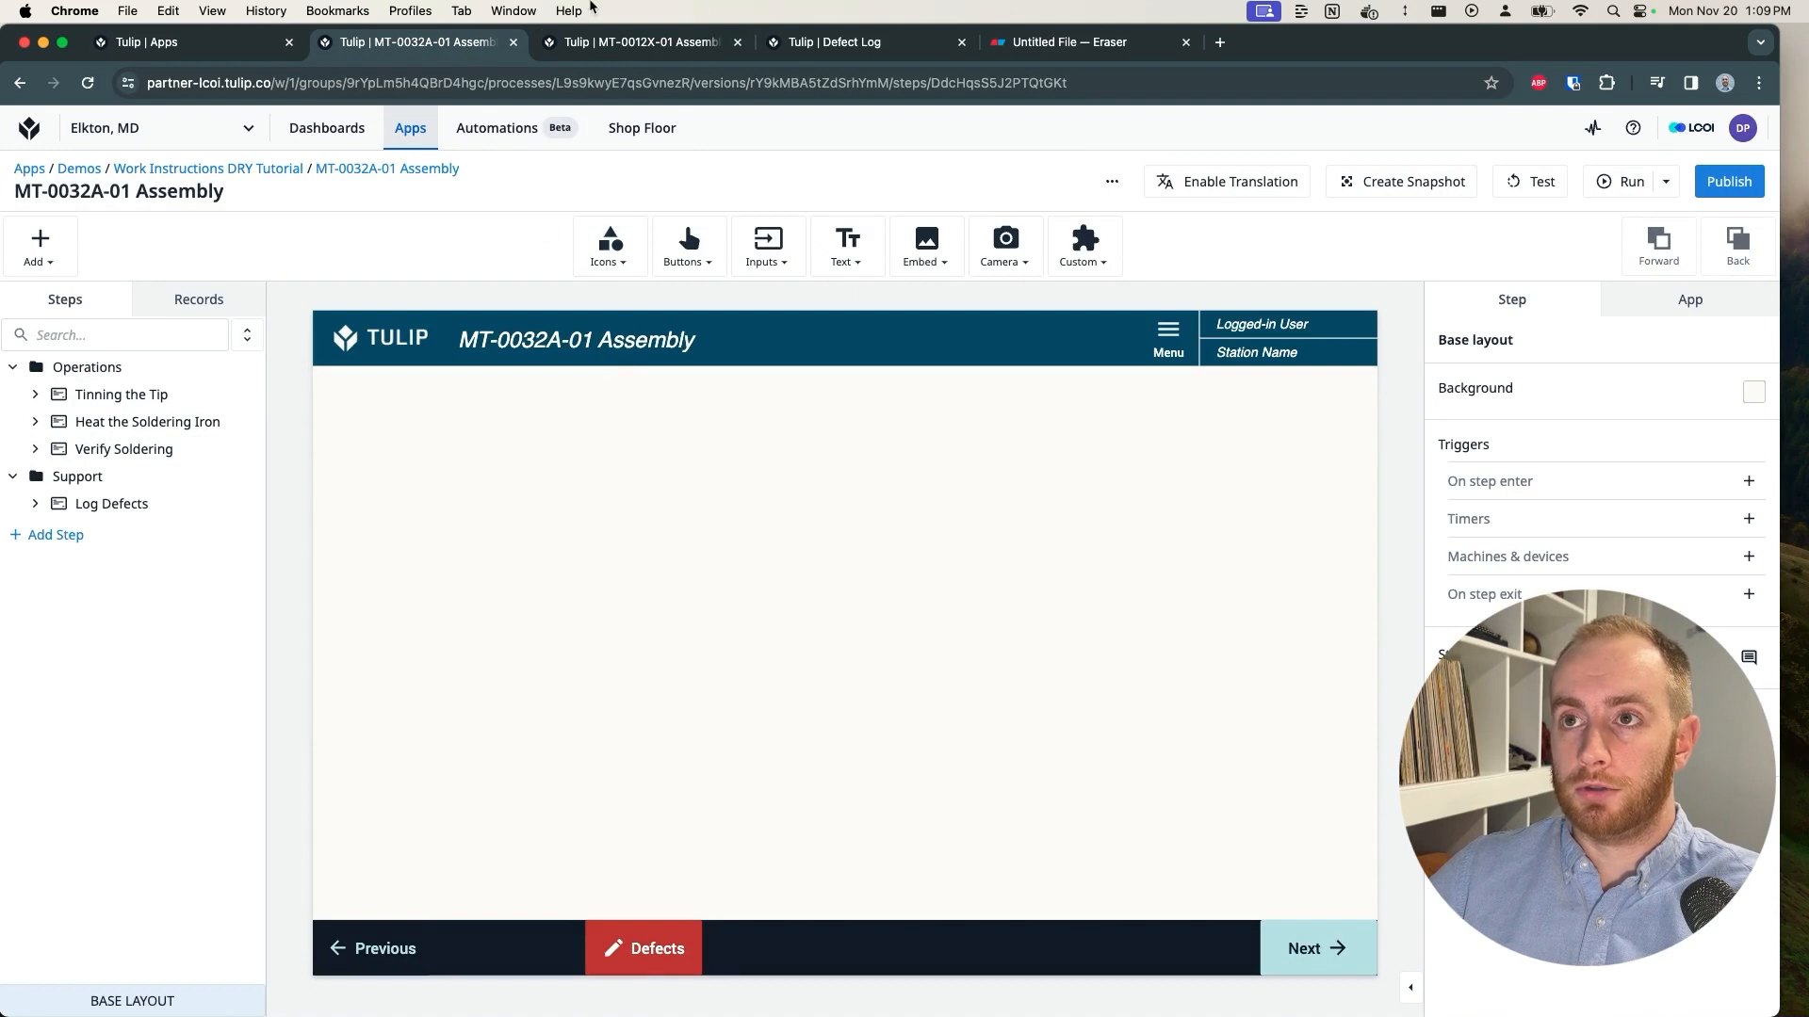
click(599, 44)
click(424, 52)
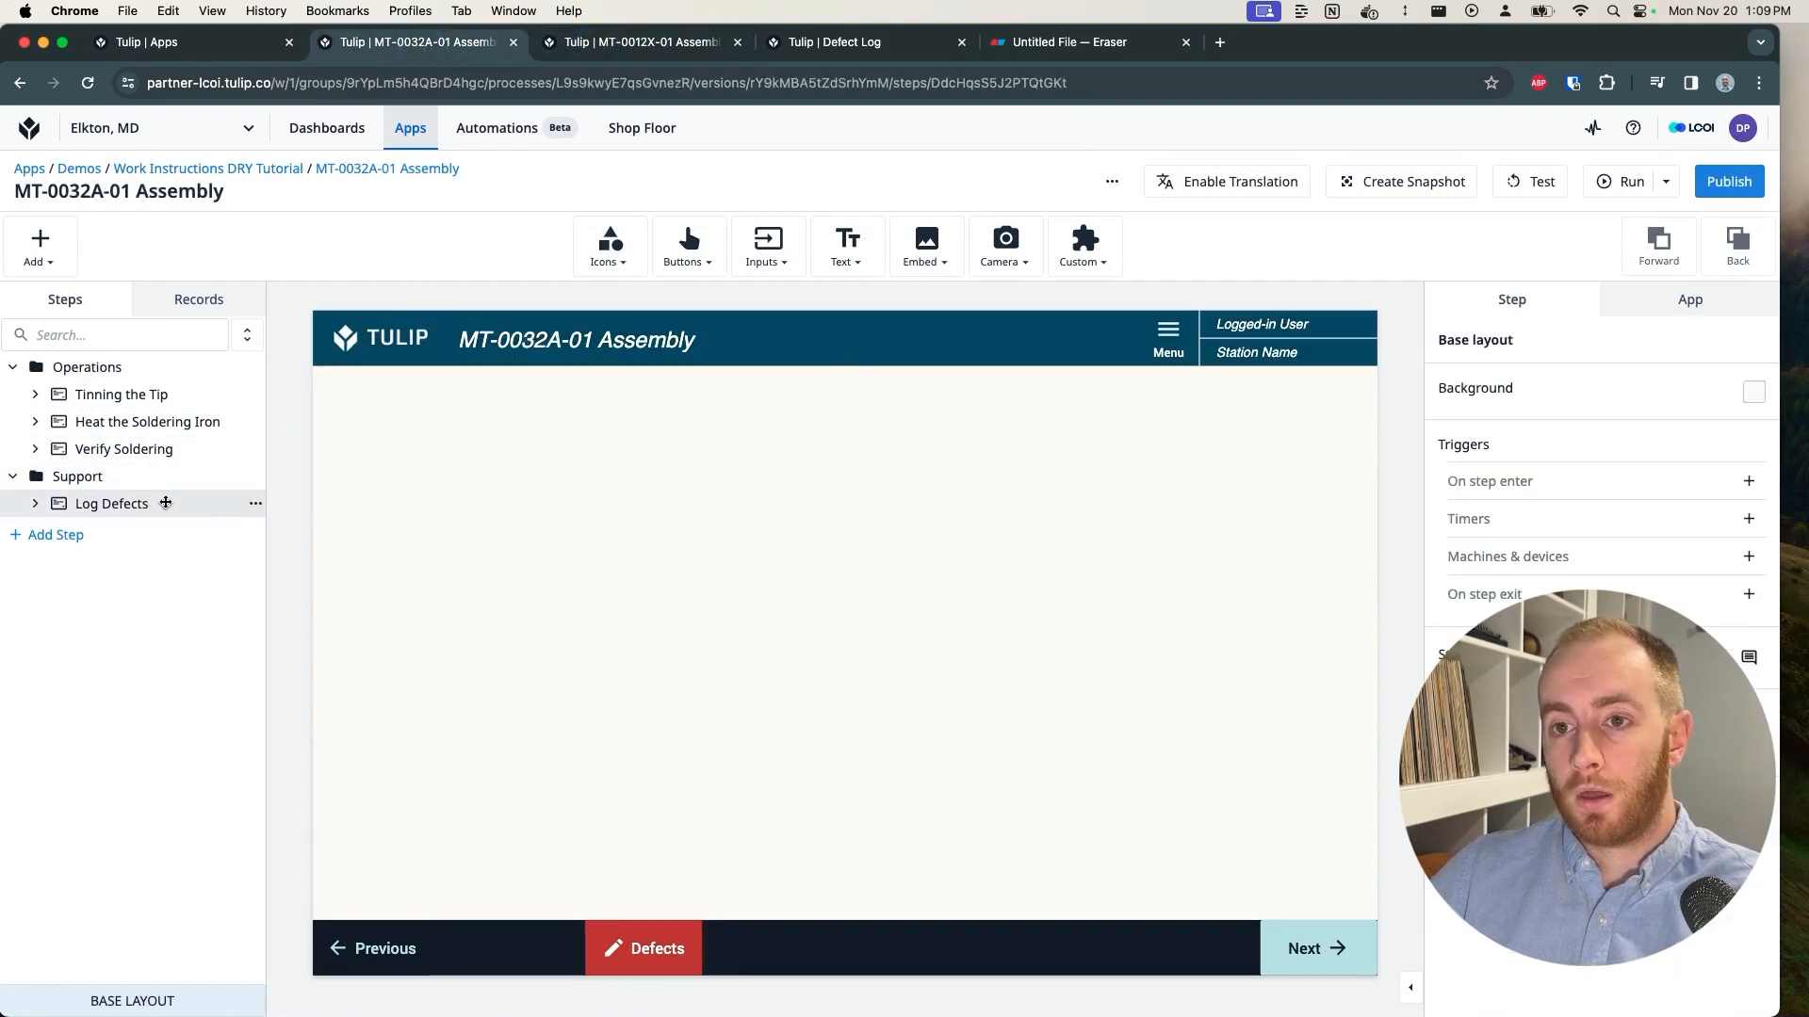
click(113, 479)
click(254, 480)
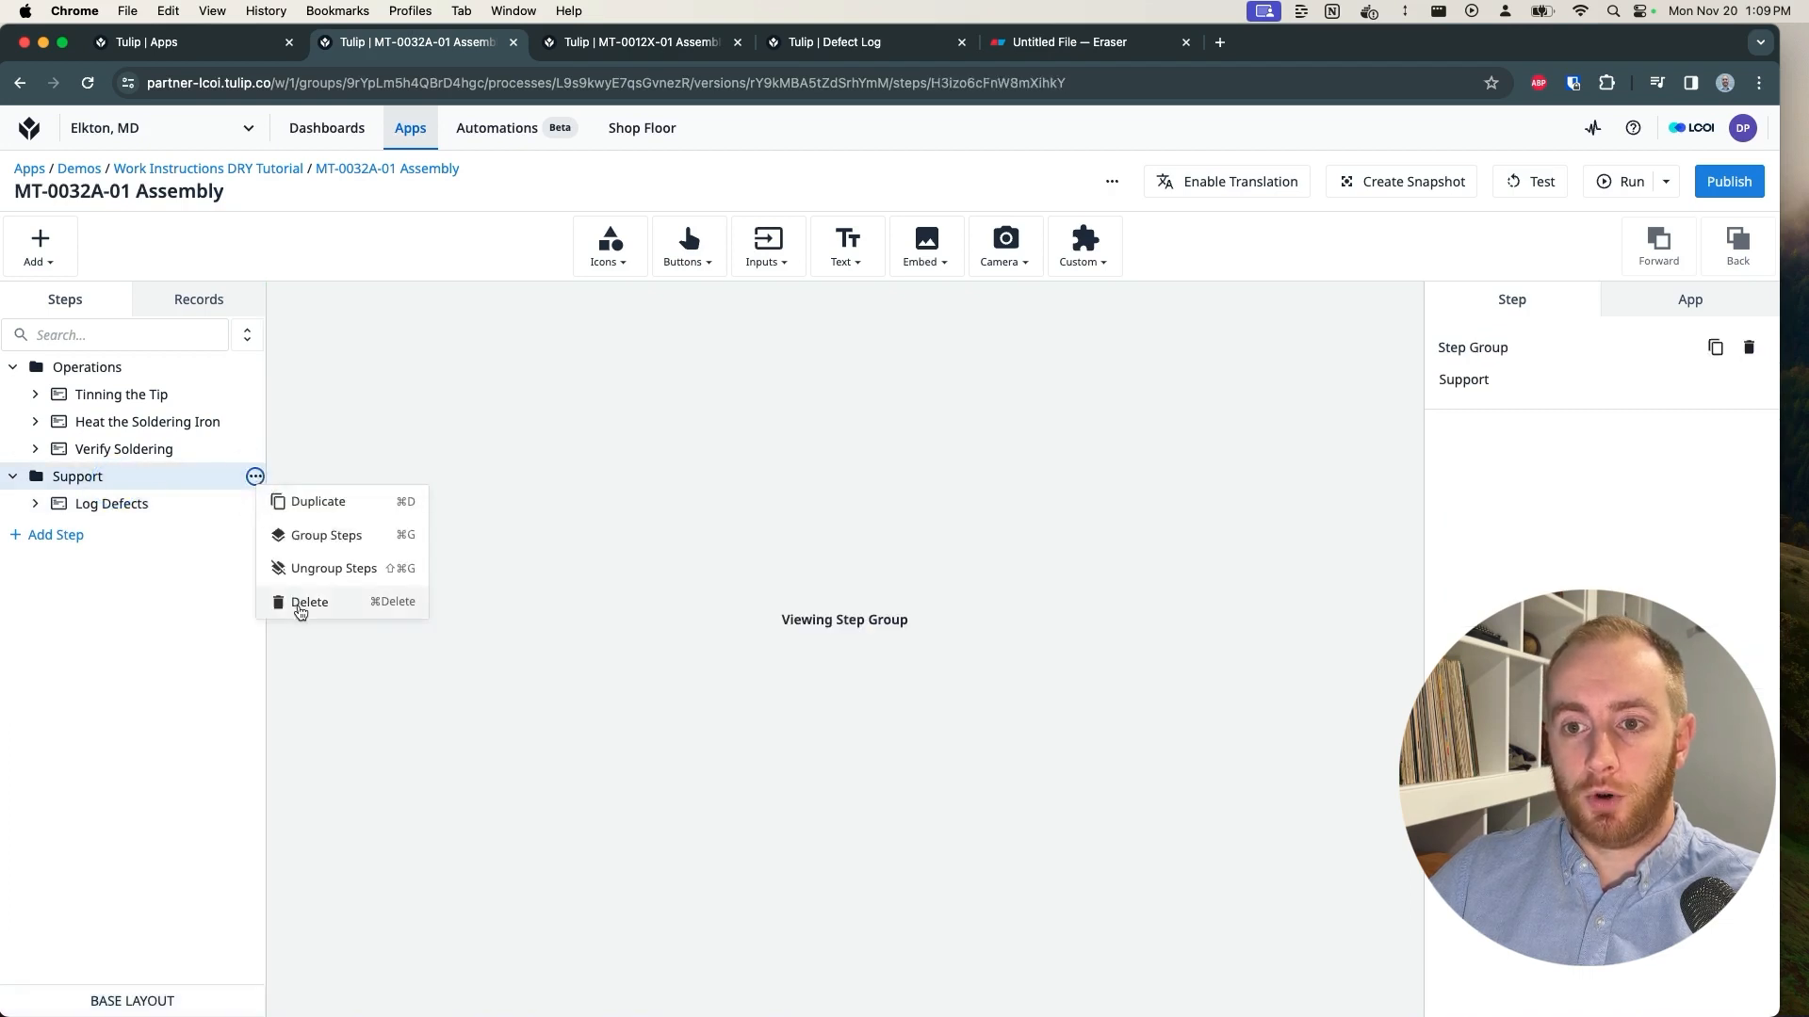
click(300, 606)
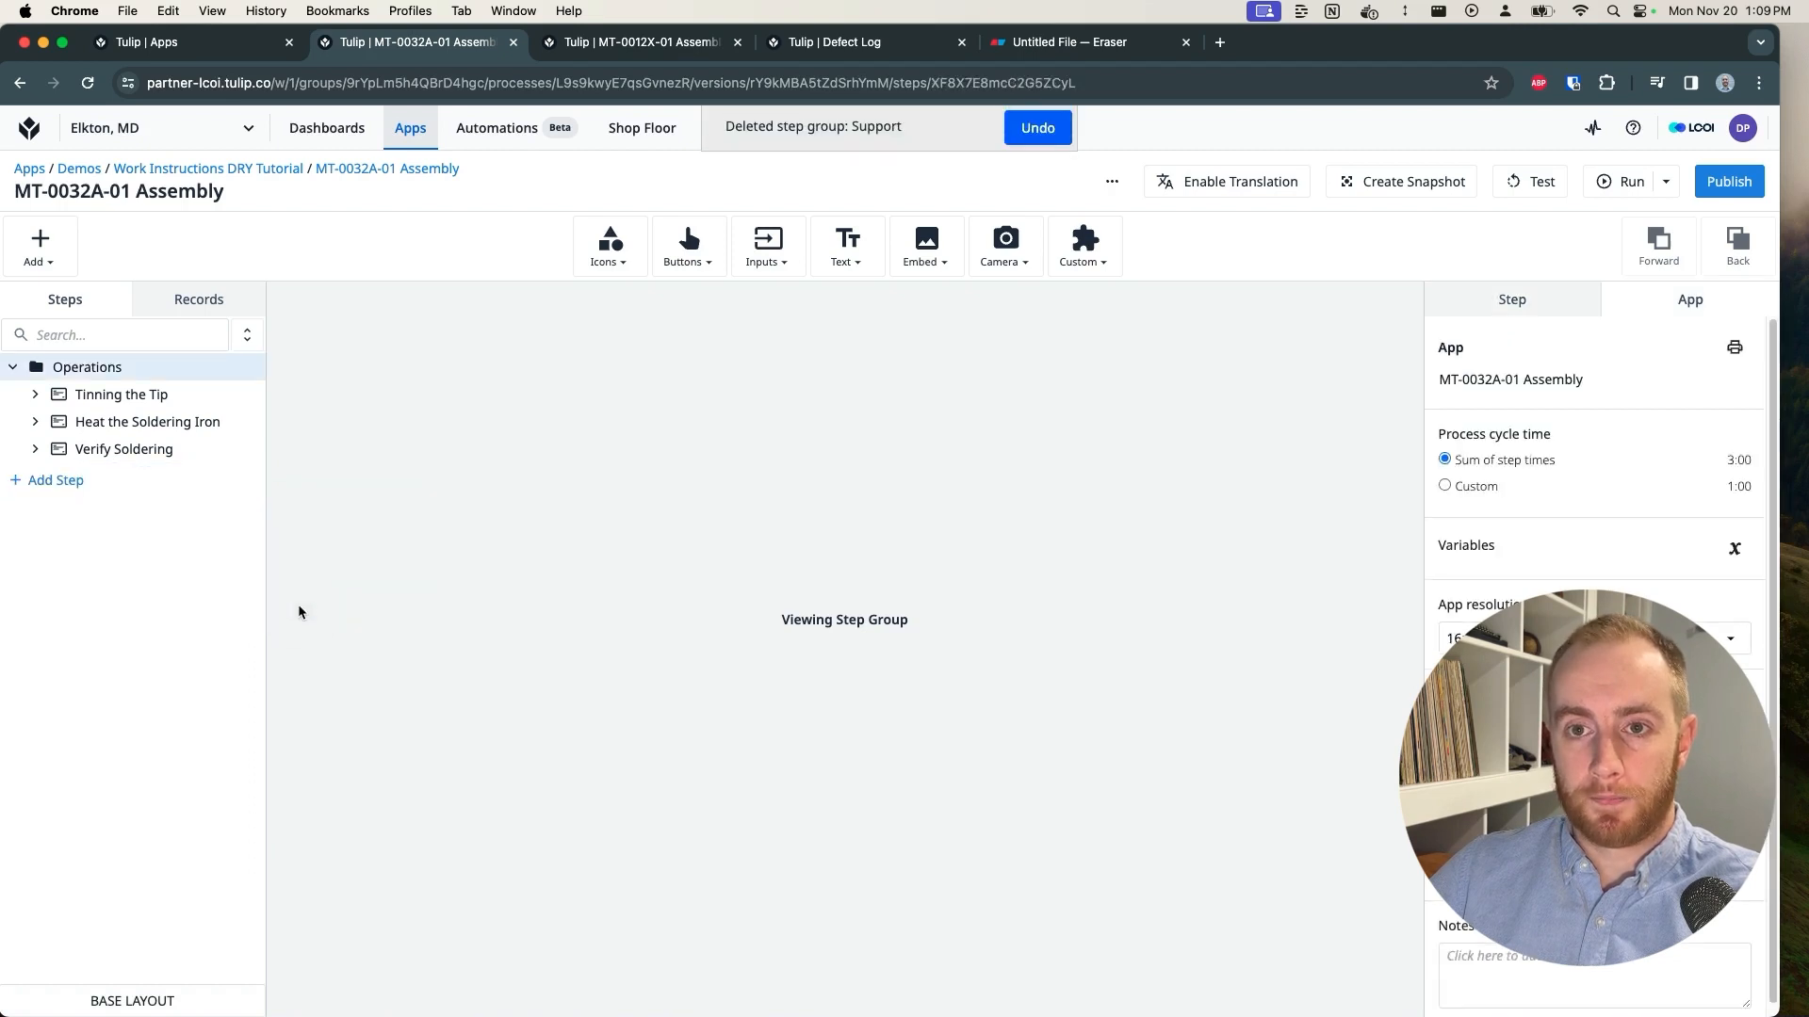
Step: Delete the Support step group with its Log Defects step from MT-0012X-01 Assembly
click(694, 46)
click(254, 472)
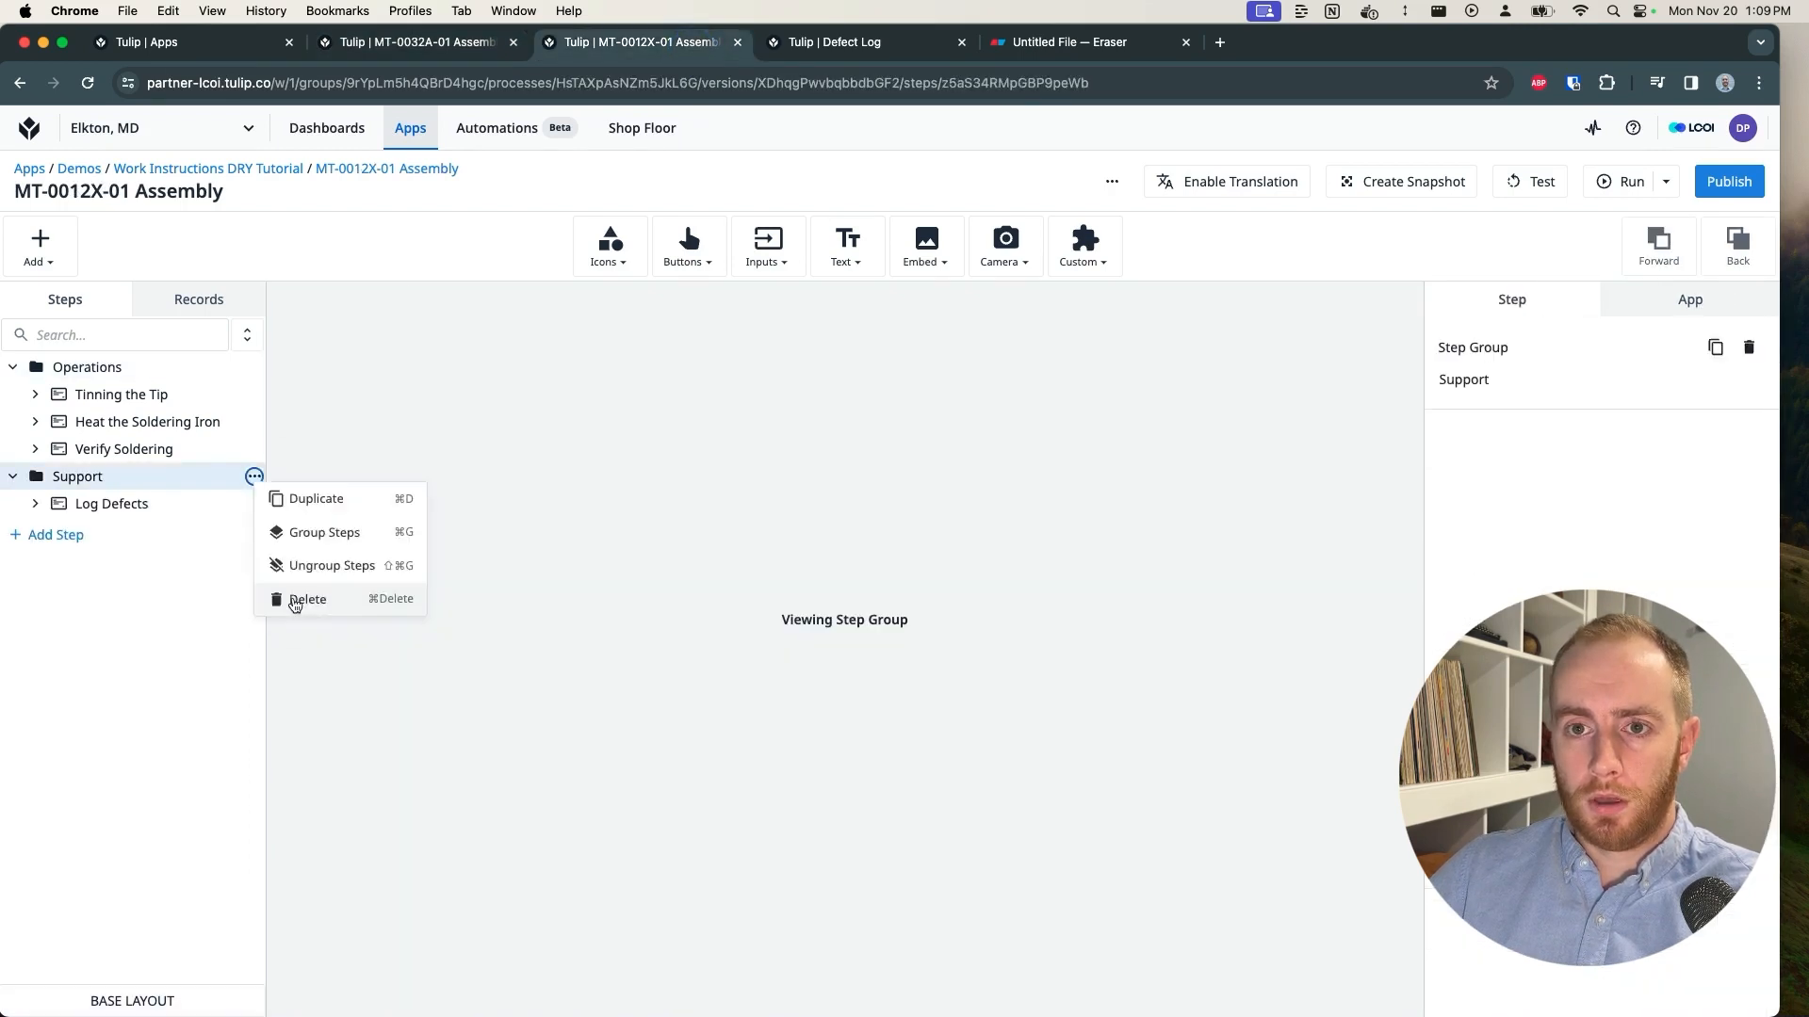
click(297, 600)
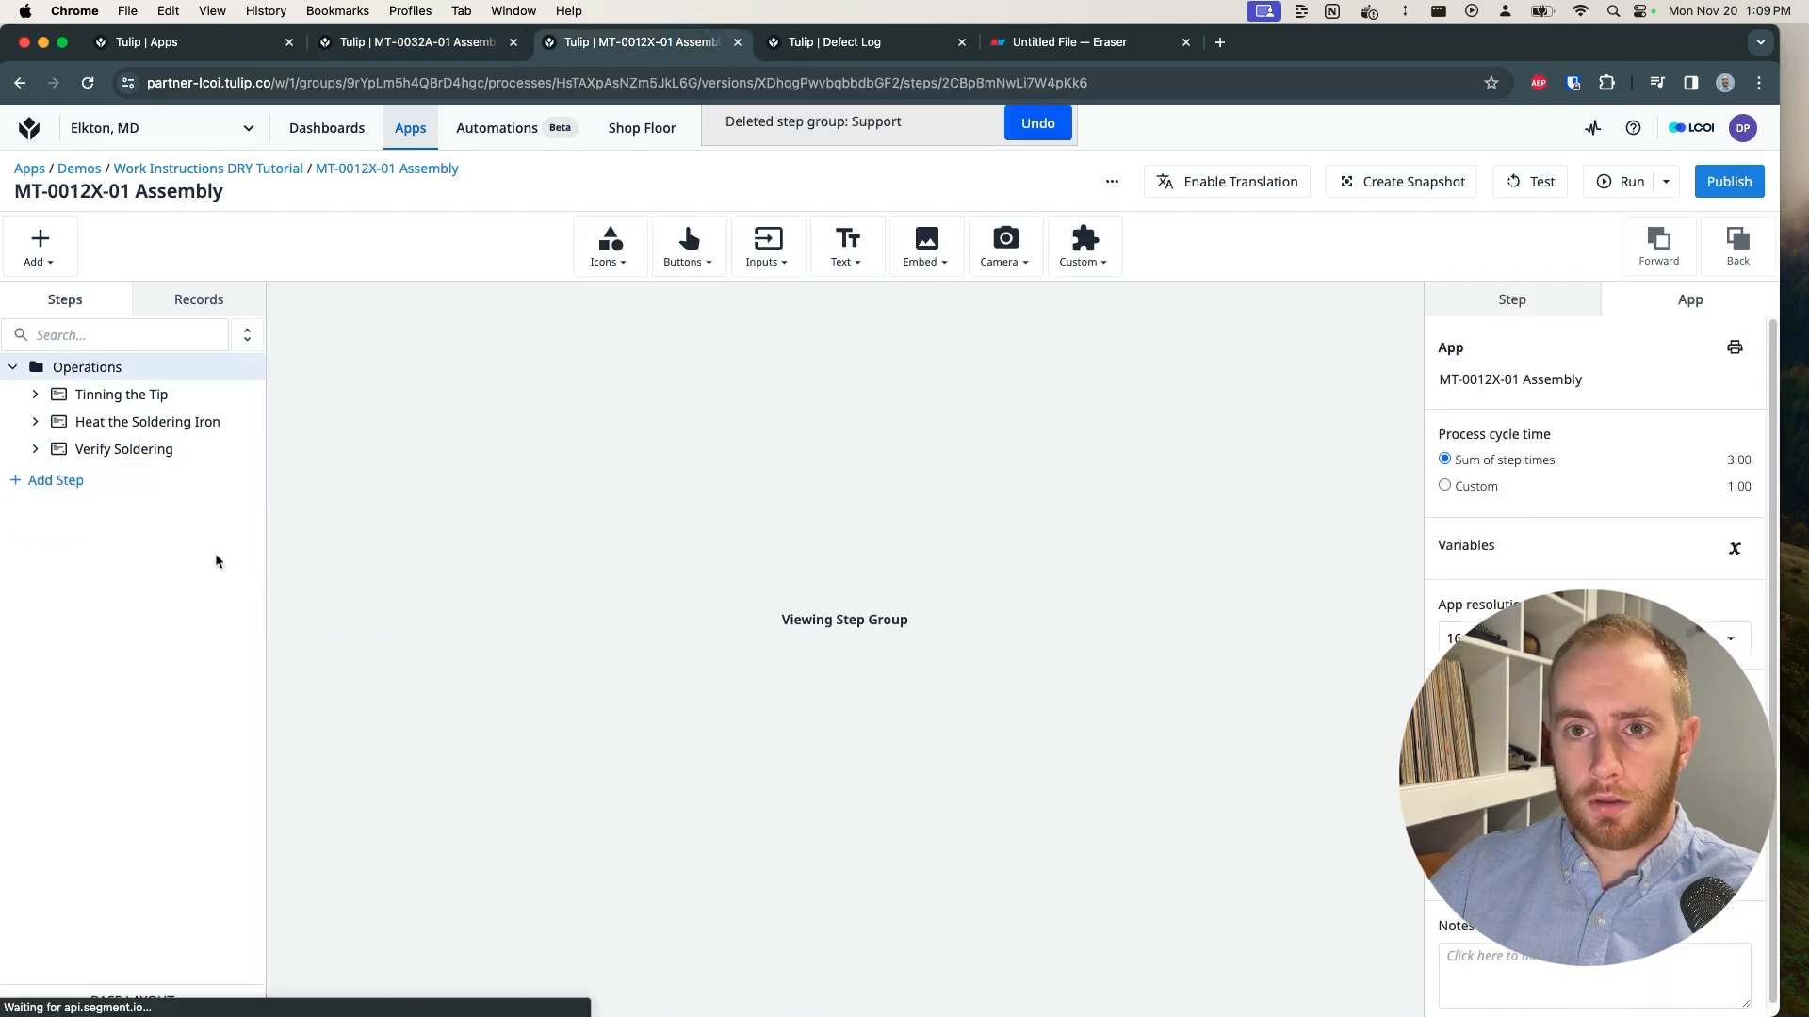
Step: Open Tinning the Tip in MT-0032A-01 Assembly, test its Defects button in Tulip Player and try to close the Defect Log form
click(468, 42)
click(160, 398)
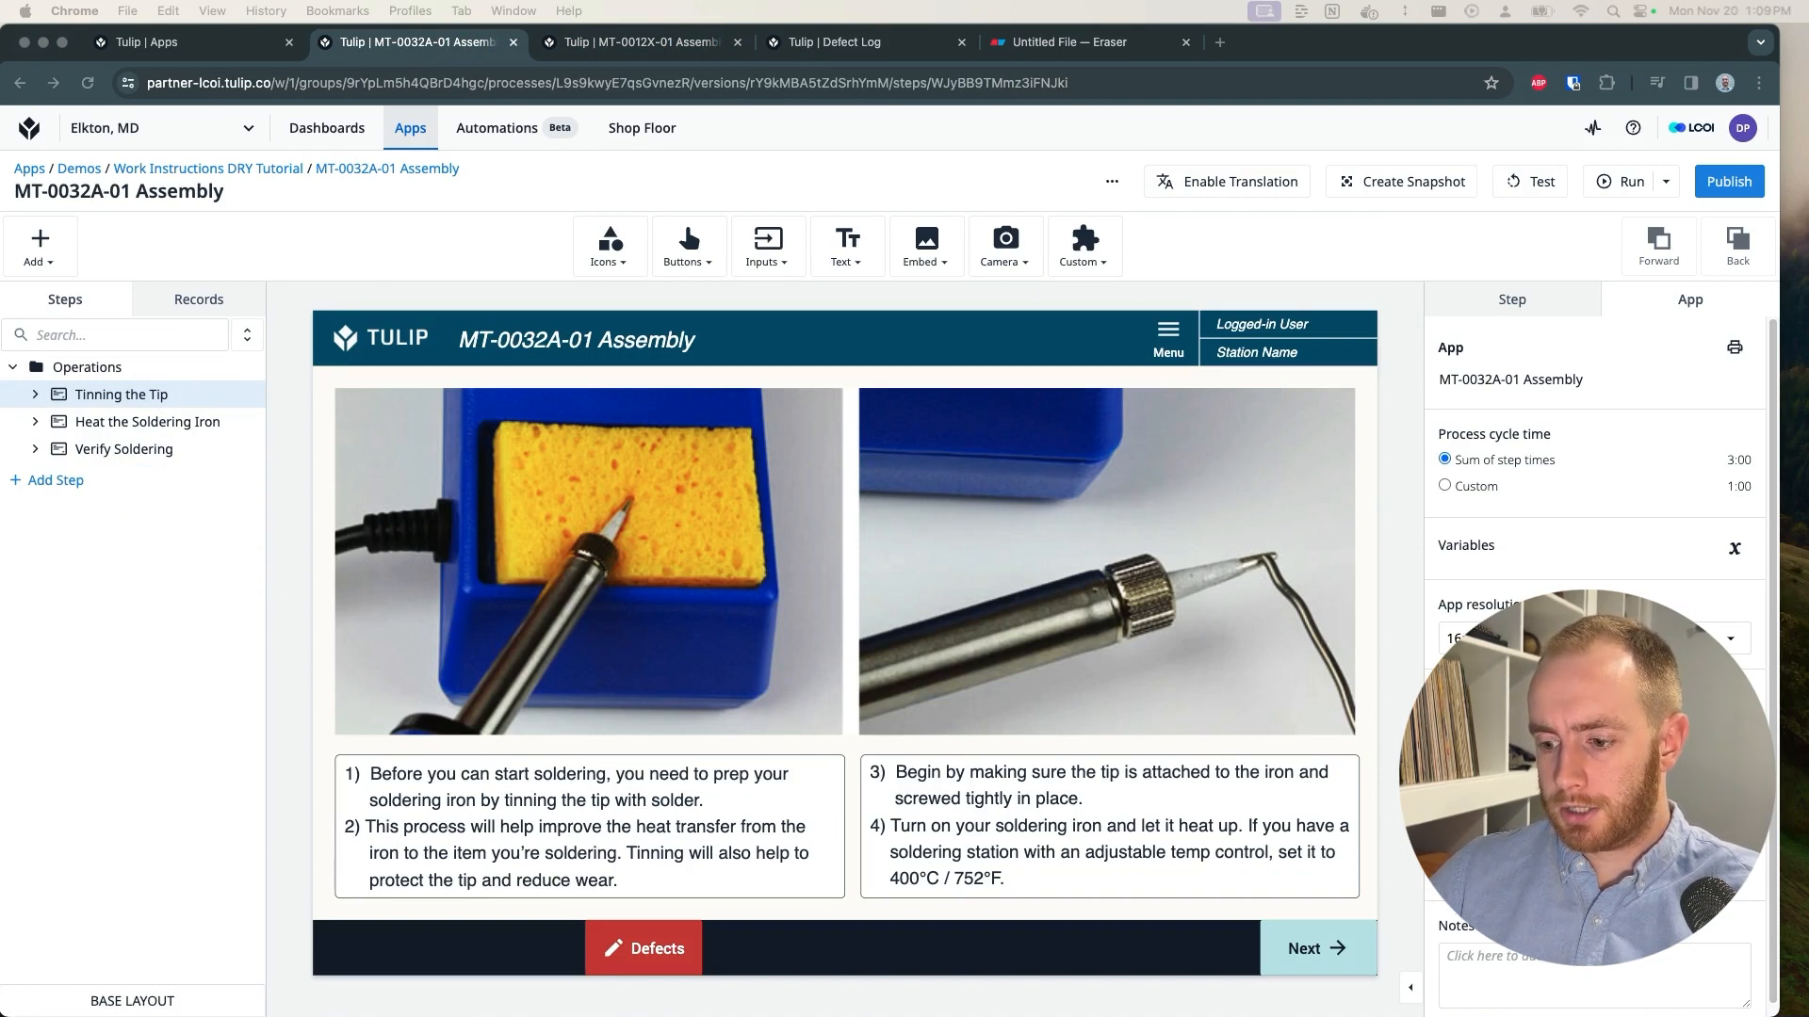
drag(970, 981, 1005, 151)
click(818, 732)
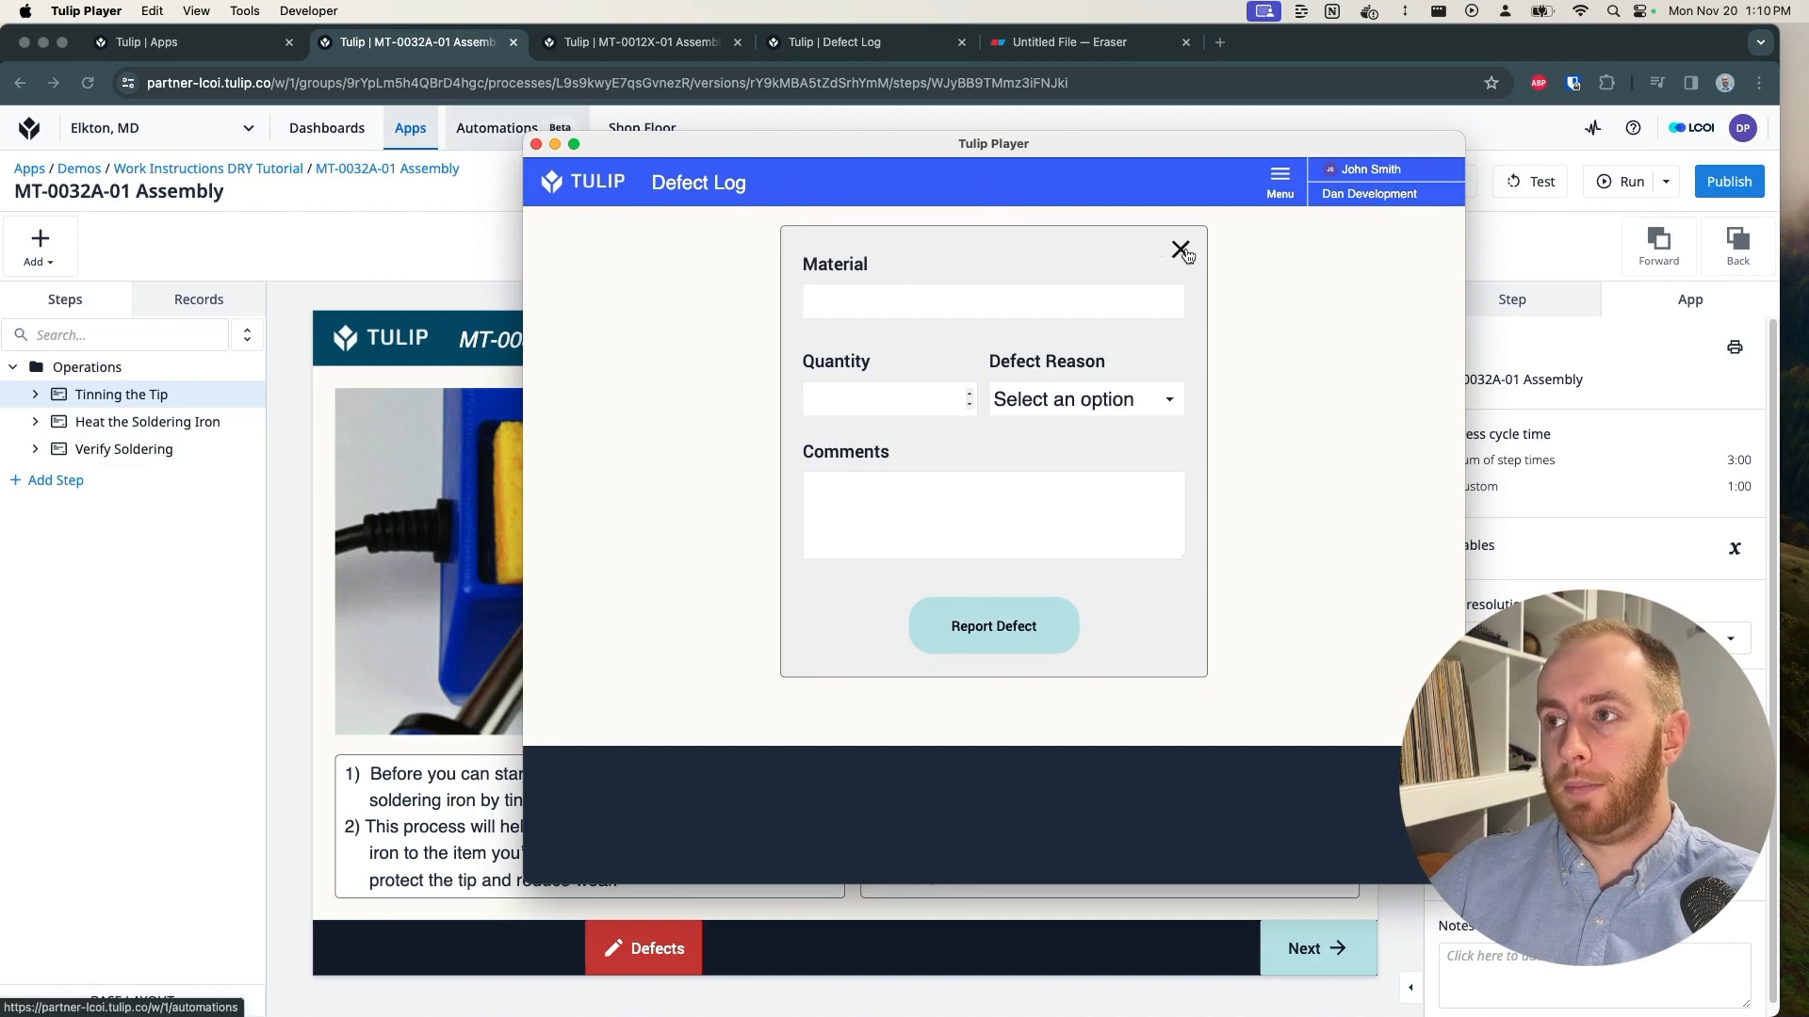
click(1182, 252)
click(1183, 258)
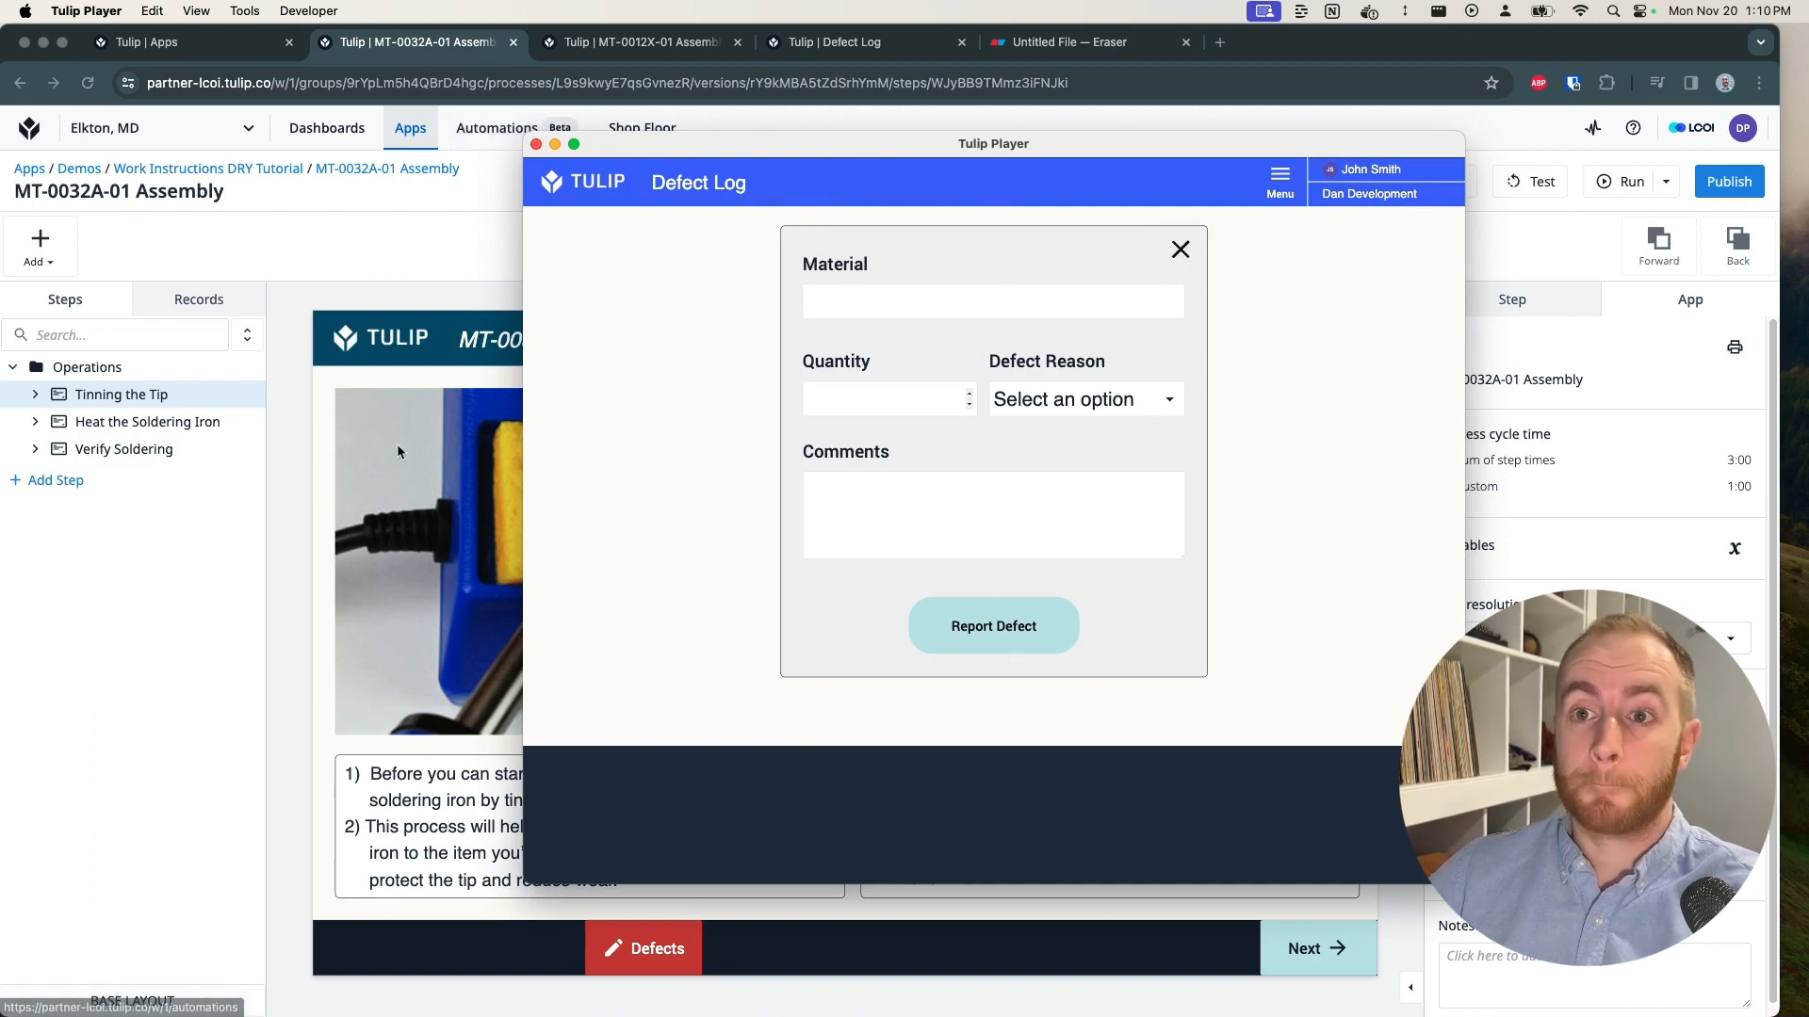
Step: Return to the MT-0032A-01 Assembly editor and examine the app's table records
click(298, 462)
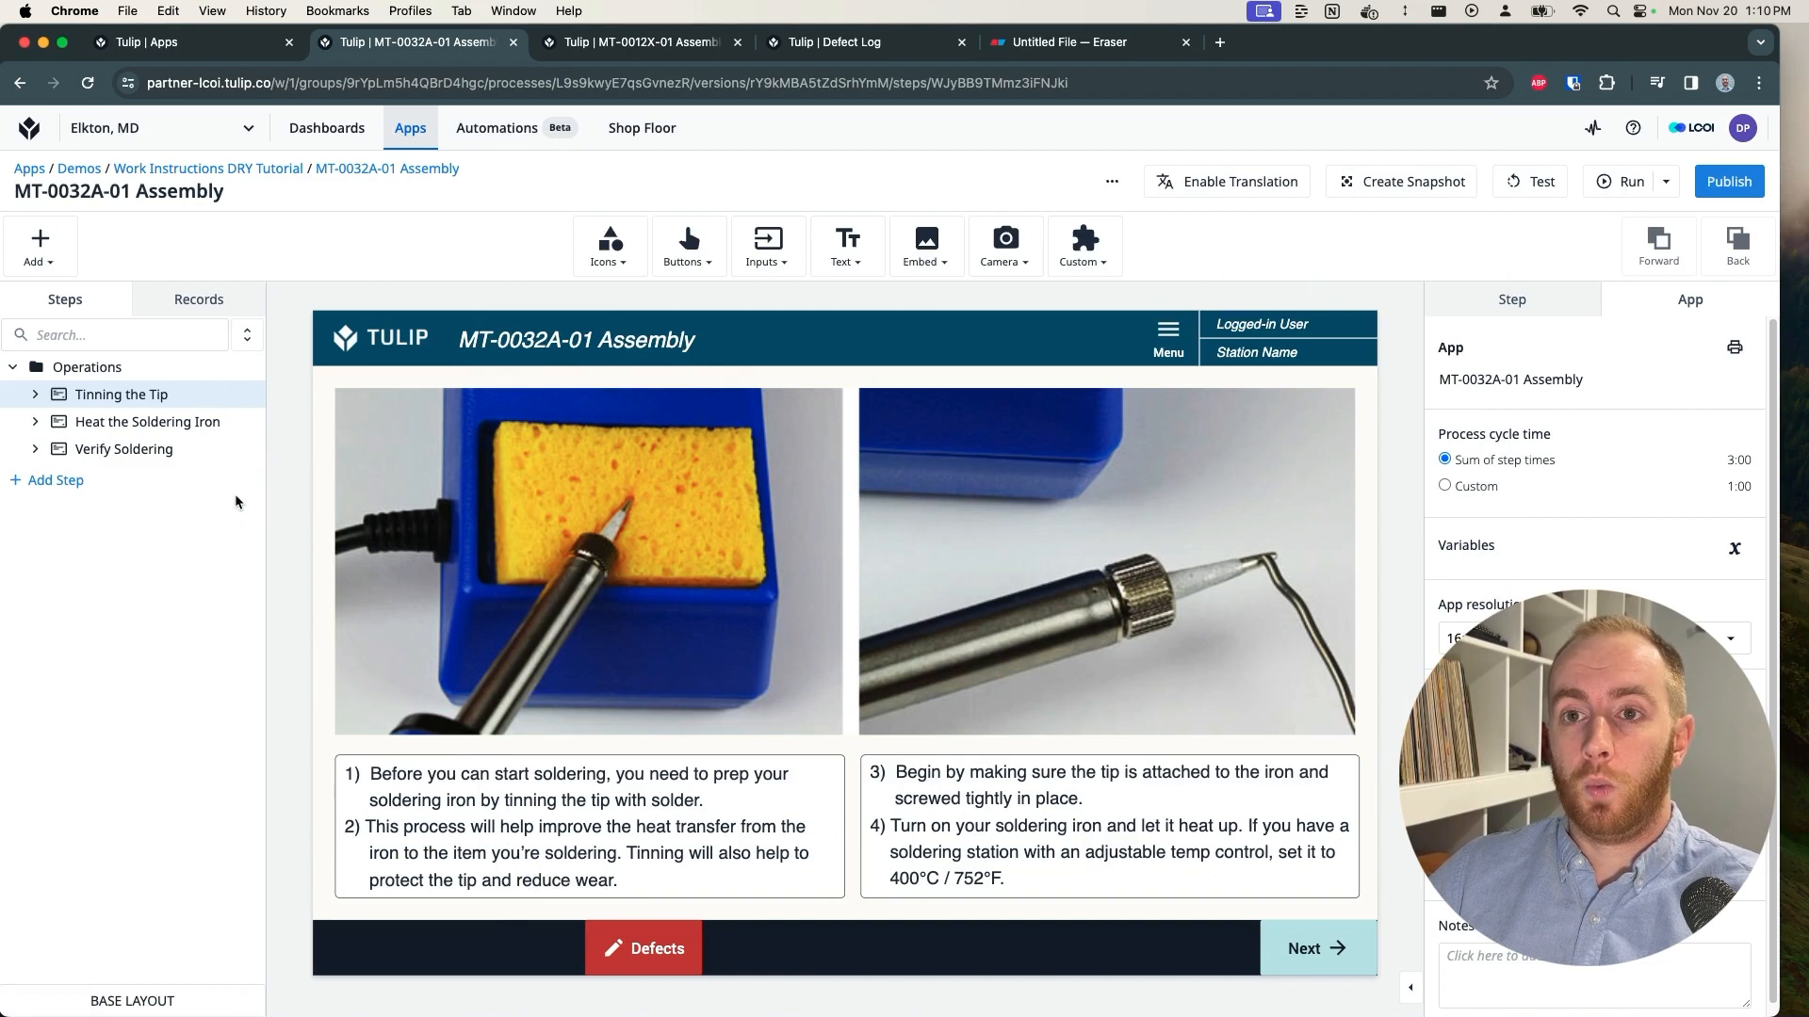
click(198, 299)
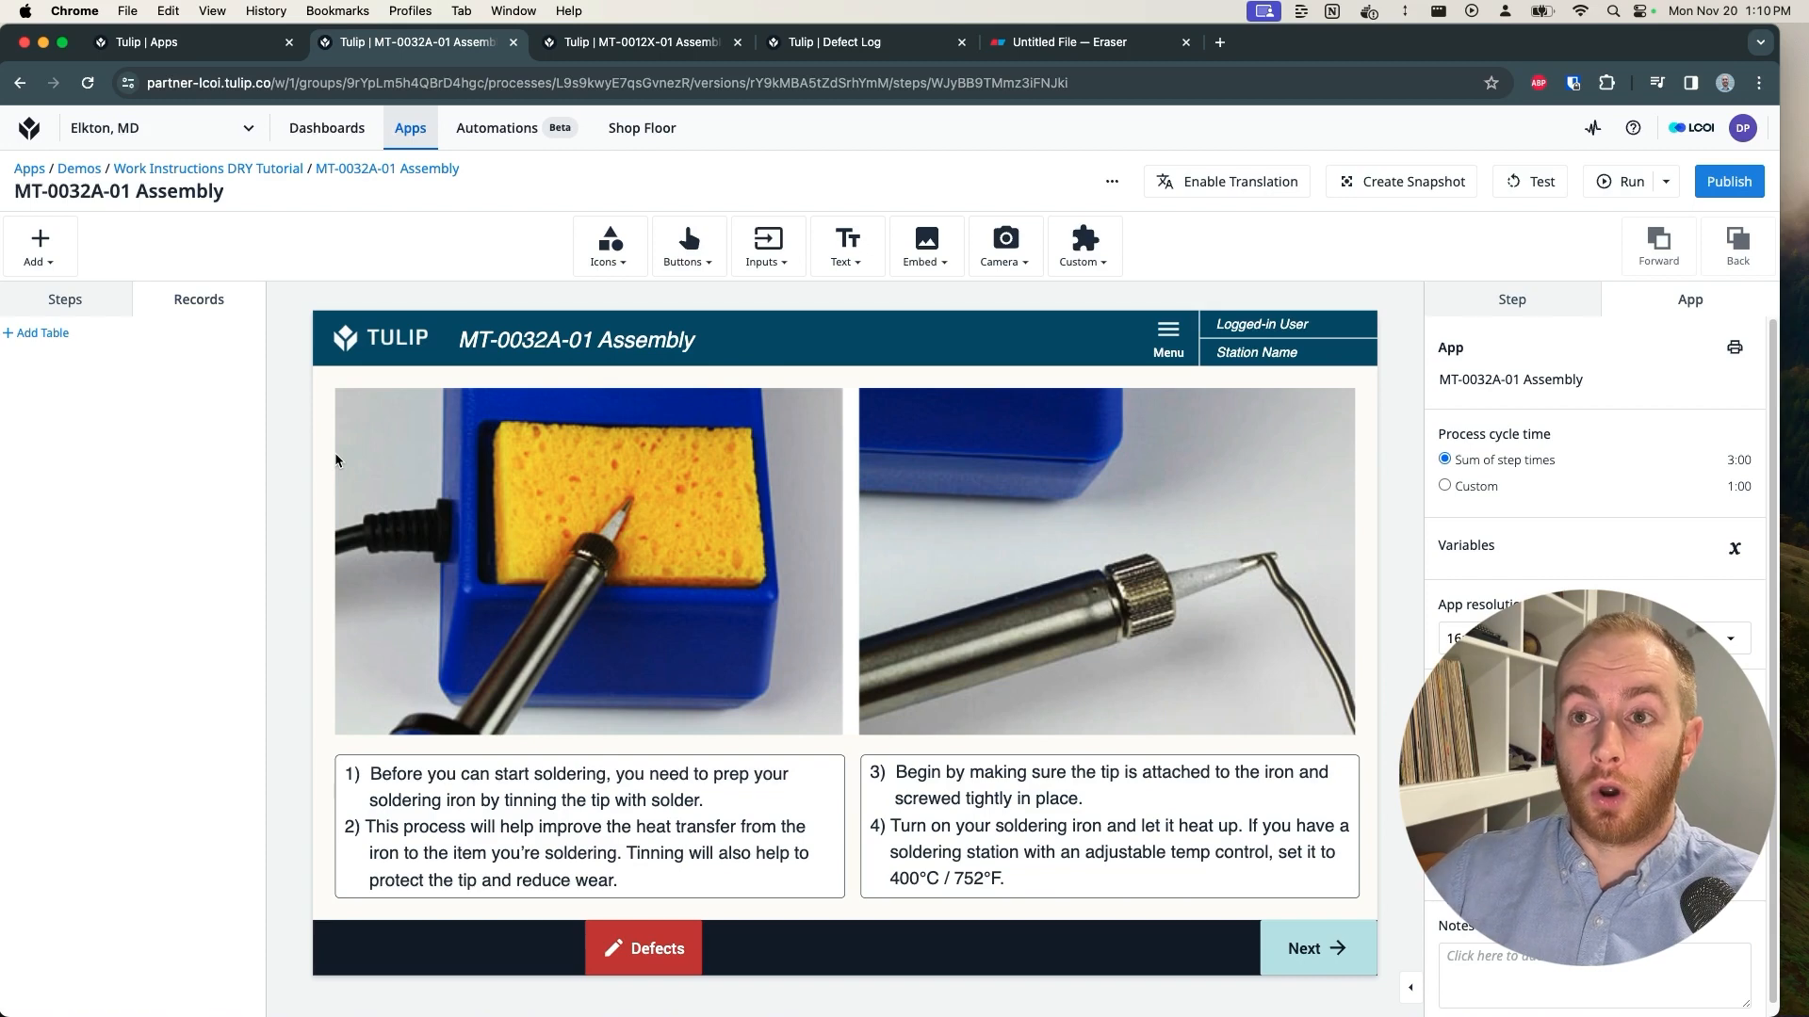
drag(303, 327, 1377, 998)
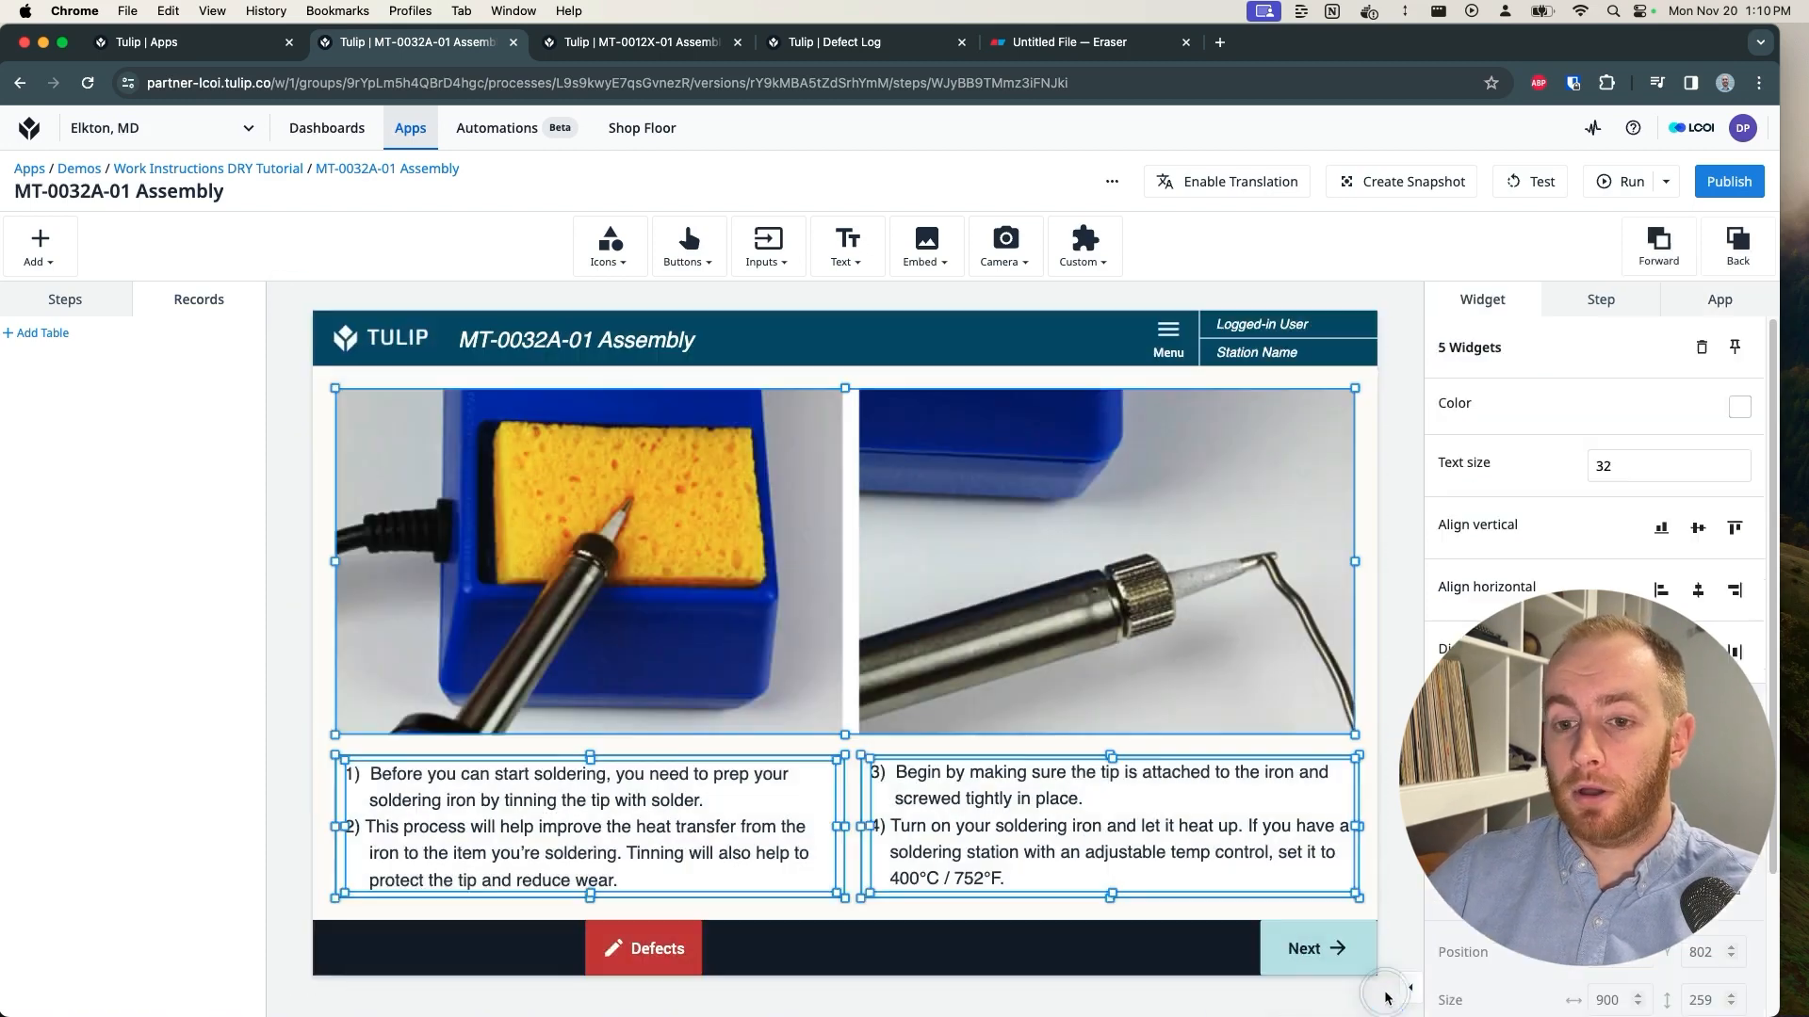
click(1287, 1007)
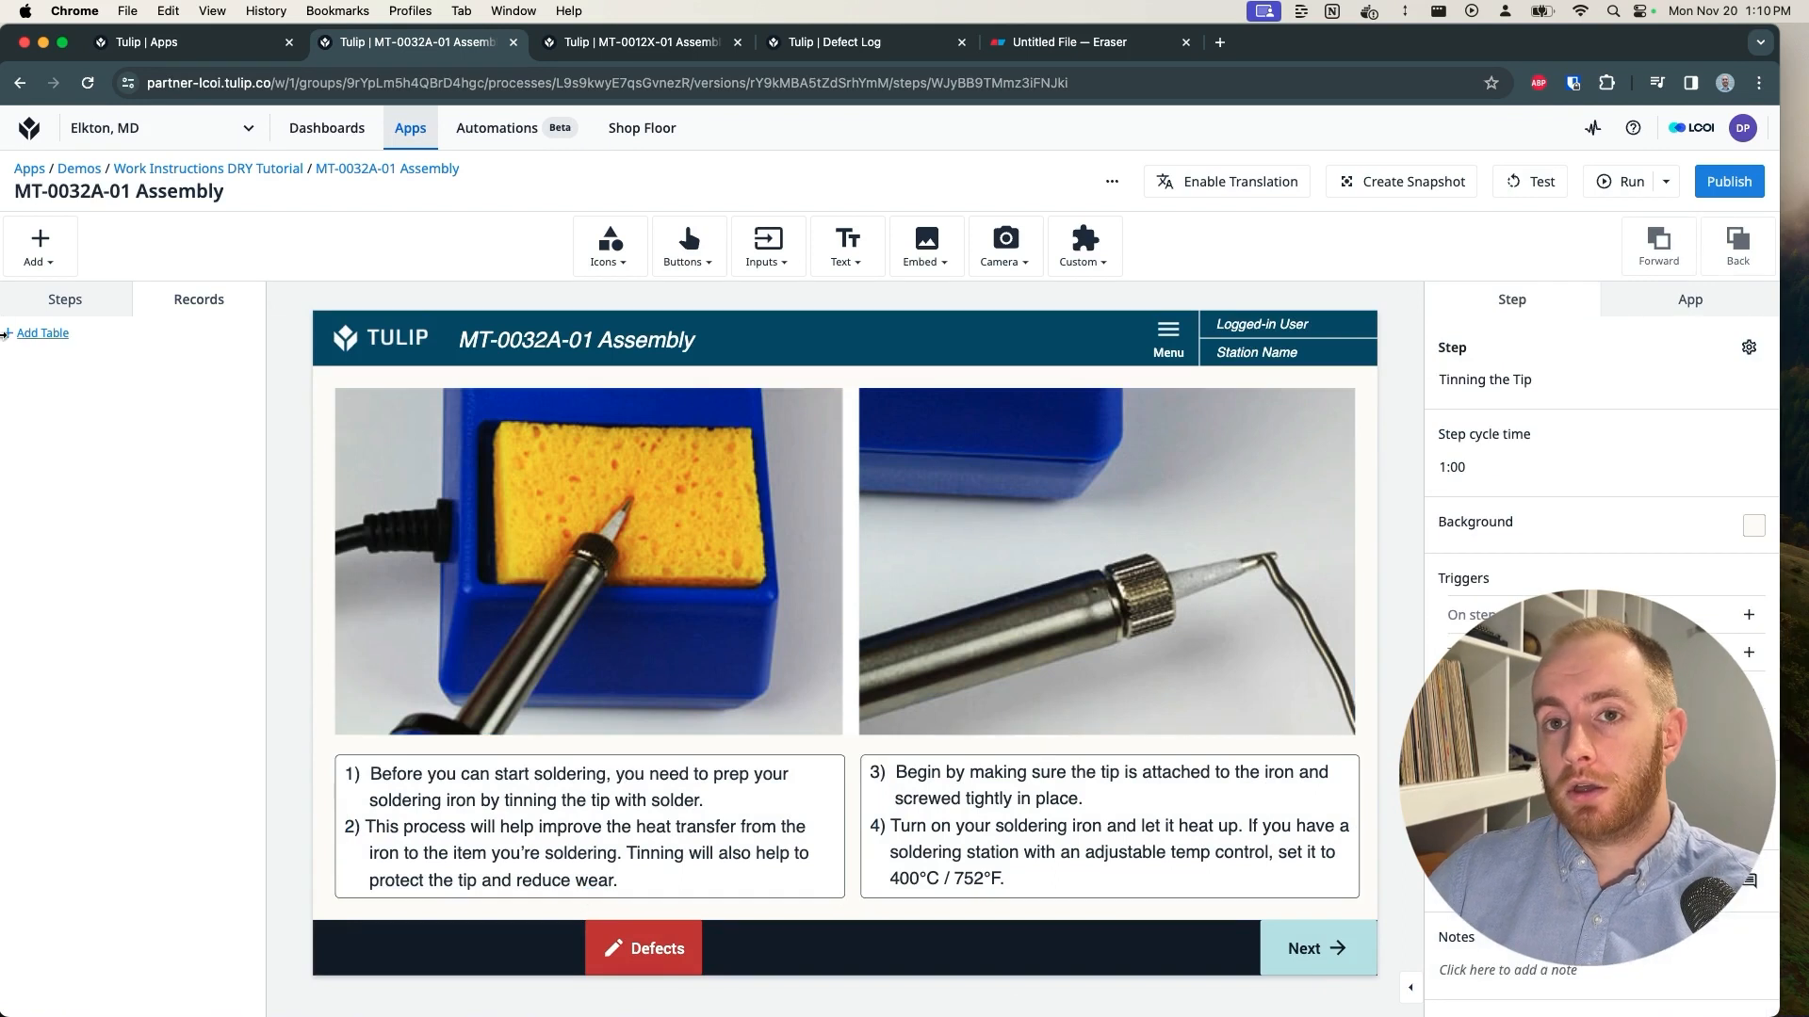
Step: Open the list of Tulip tables in a separate browser tab
mouse_move(444, 128)
super+click(426, 202)
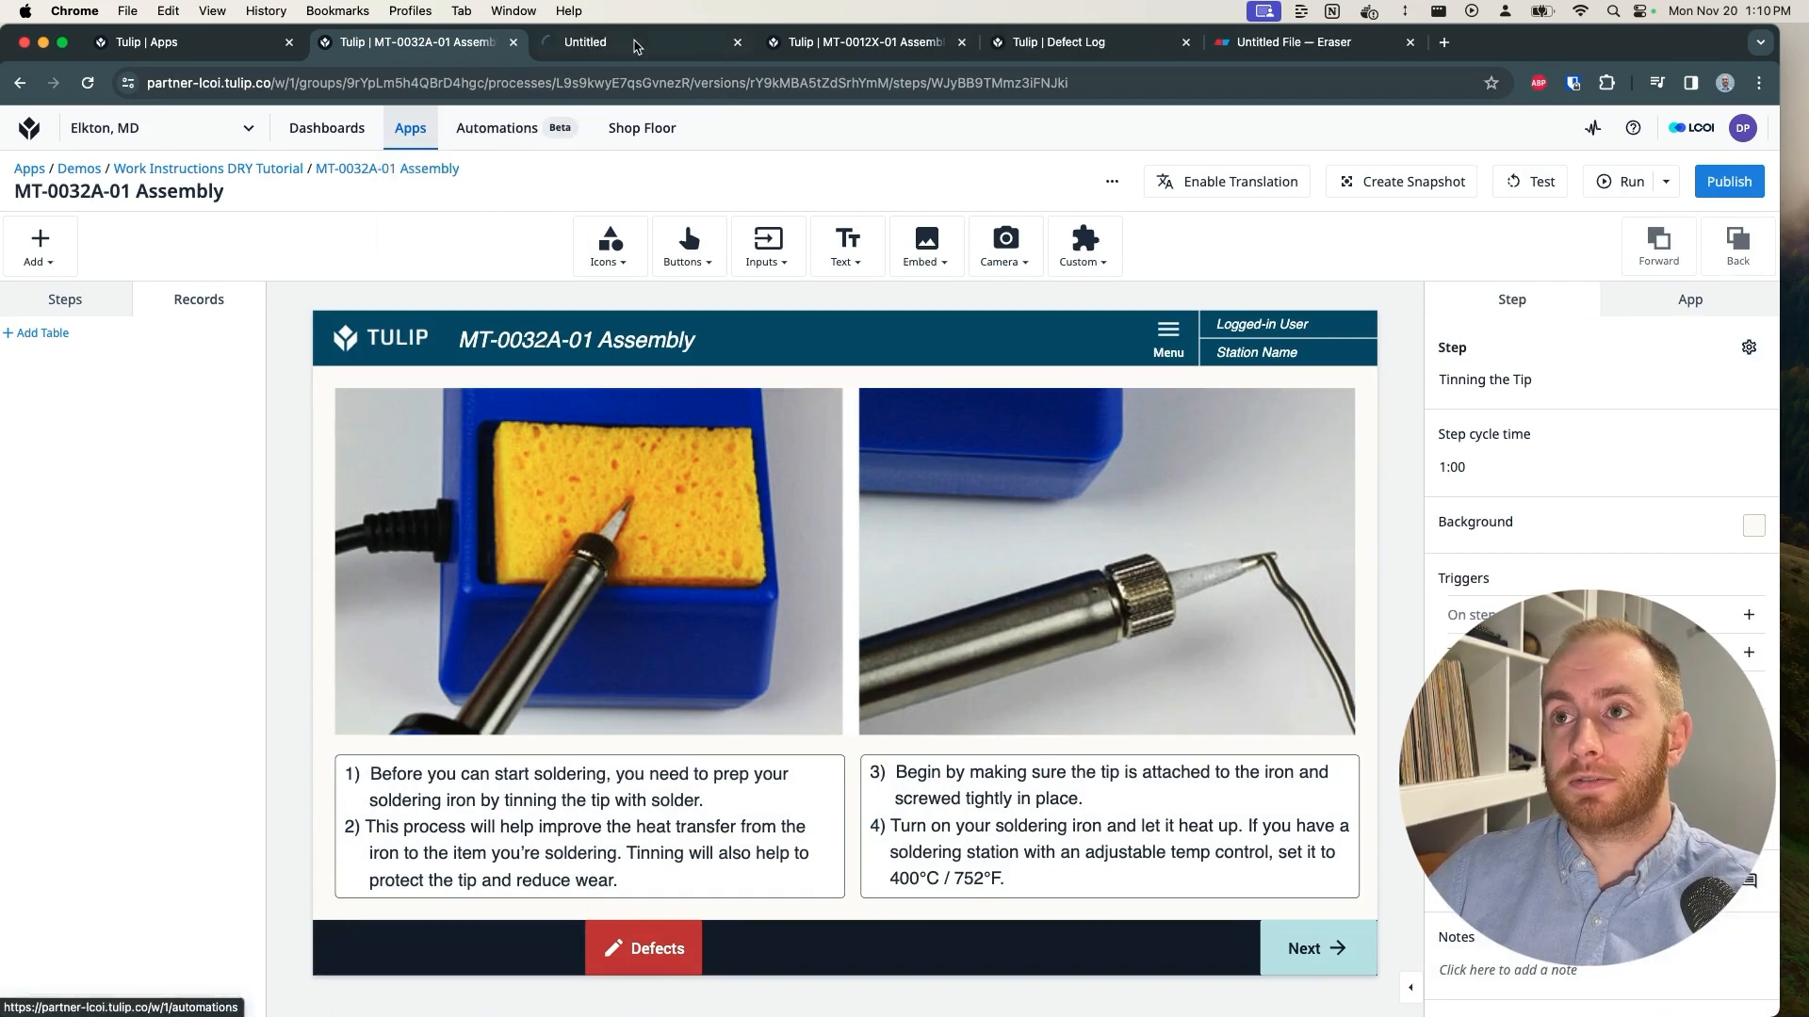
click(576, 45)
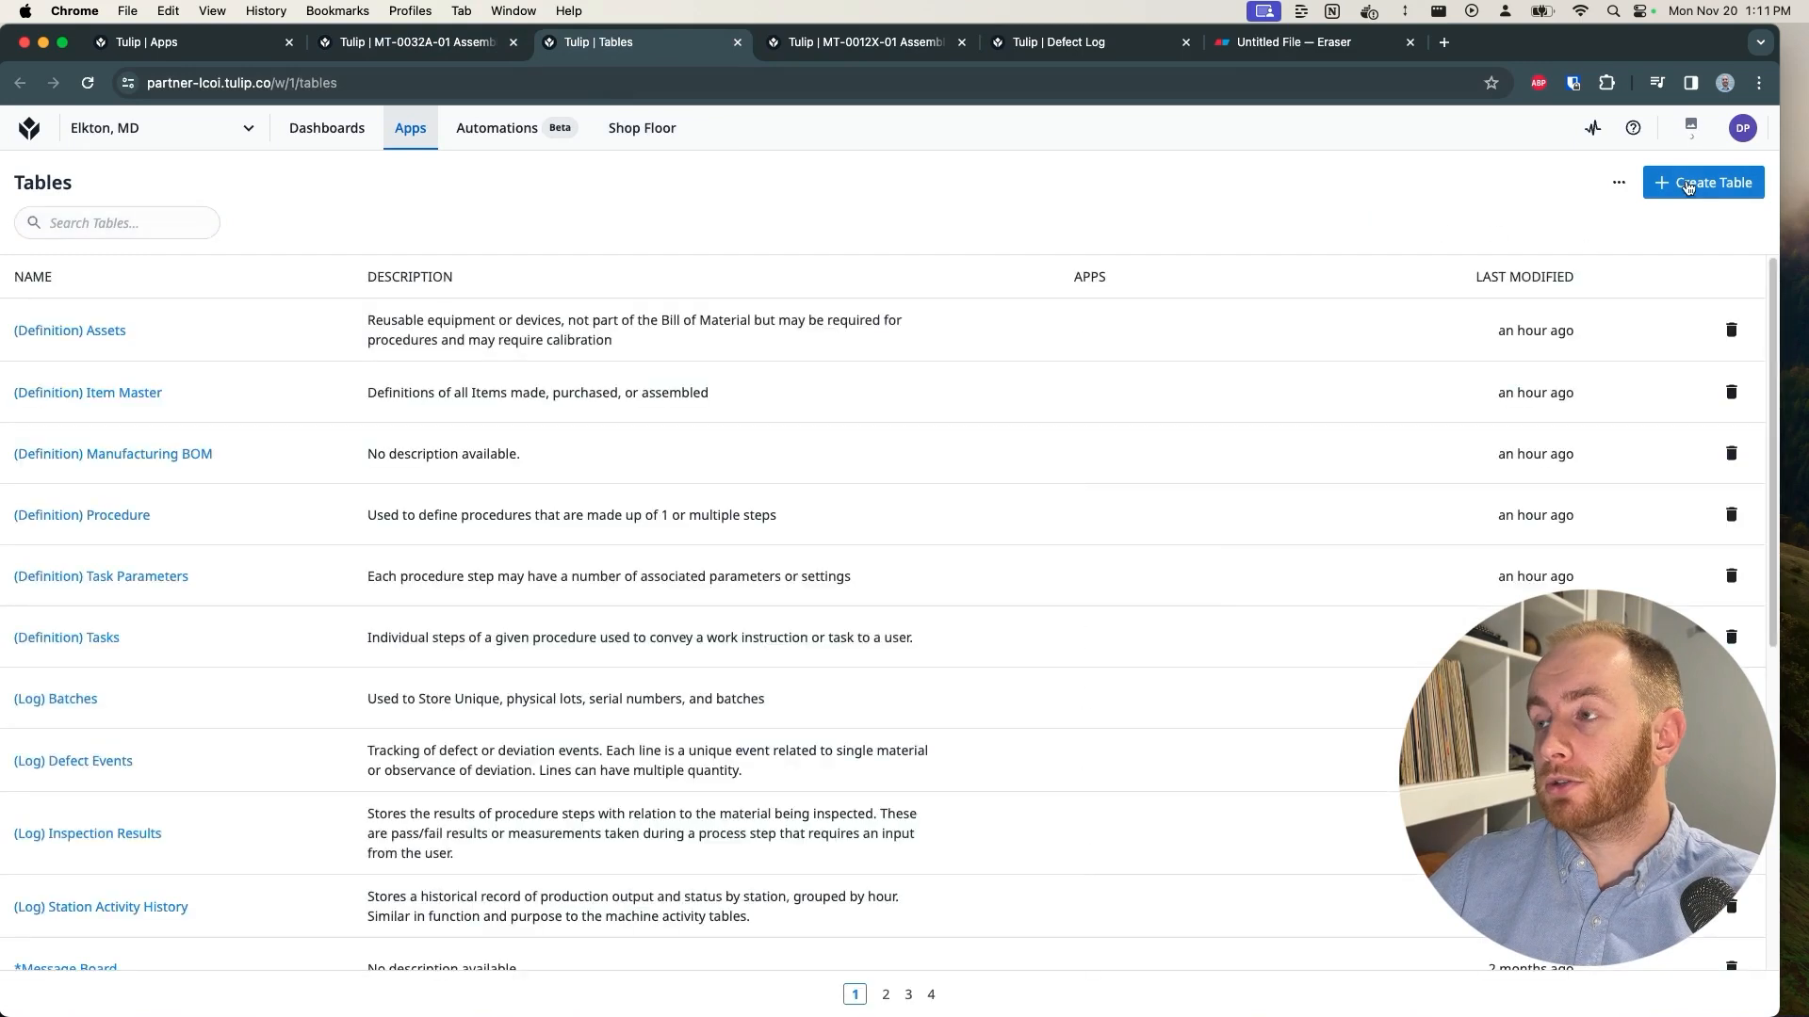
Step: Create a table named Global Station State with the description "Info about a stations current activity"
click(1686, 186)
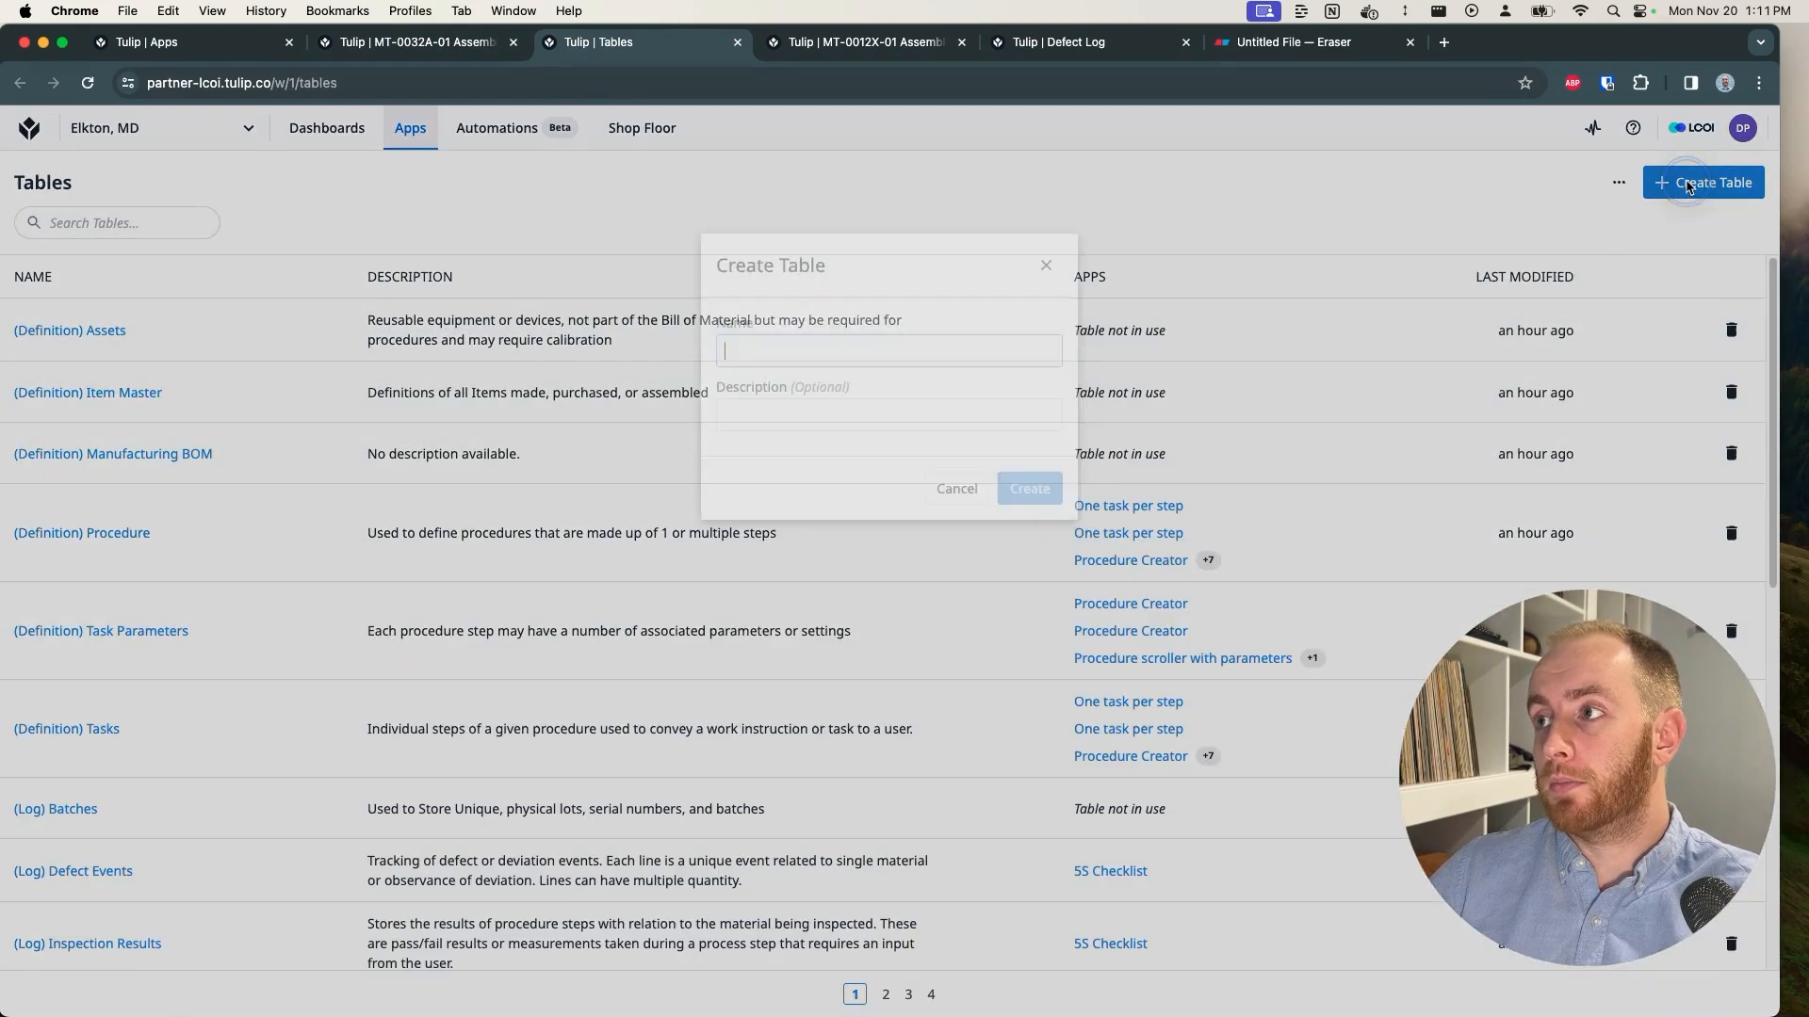
text(S)
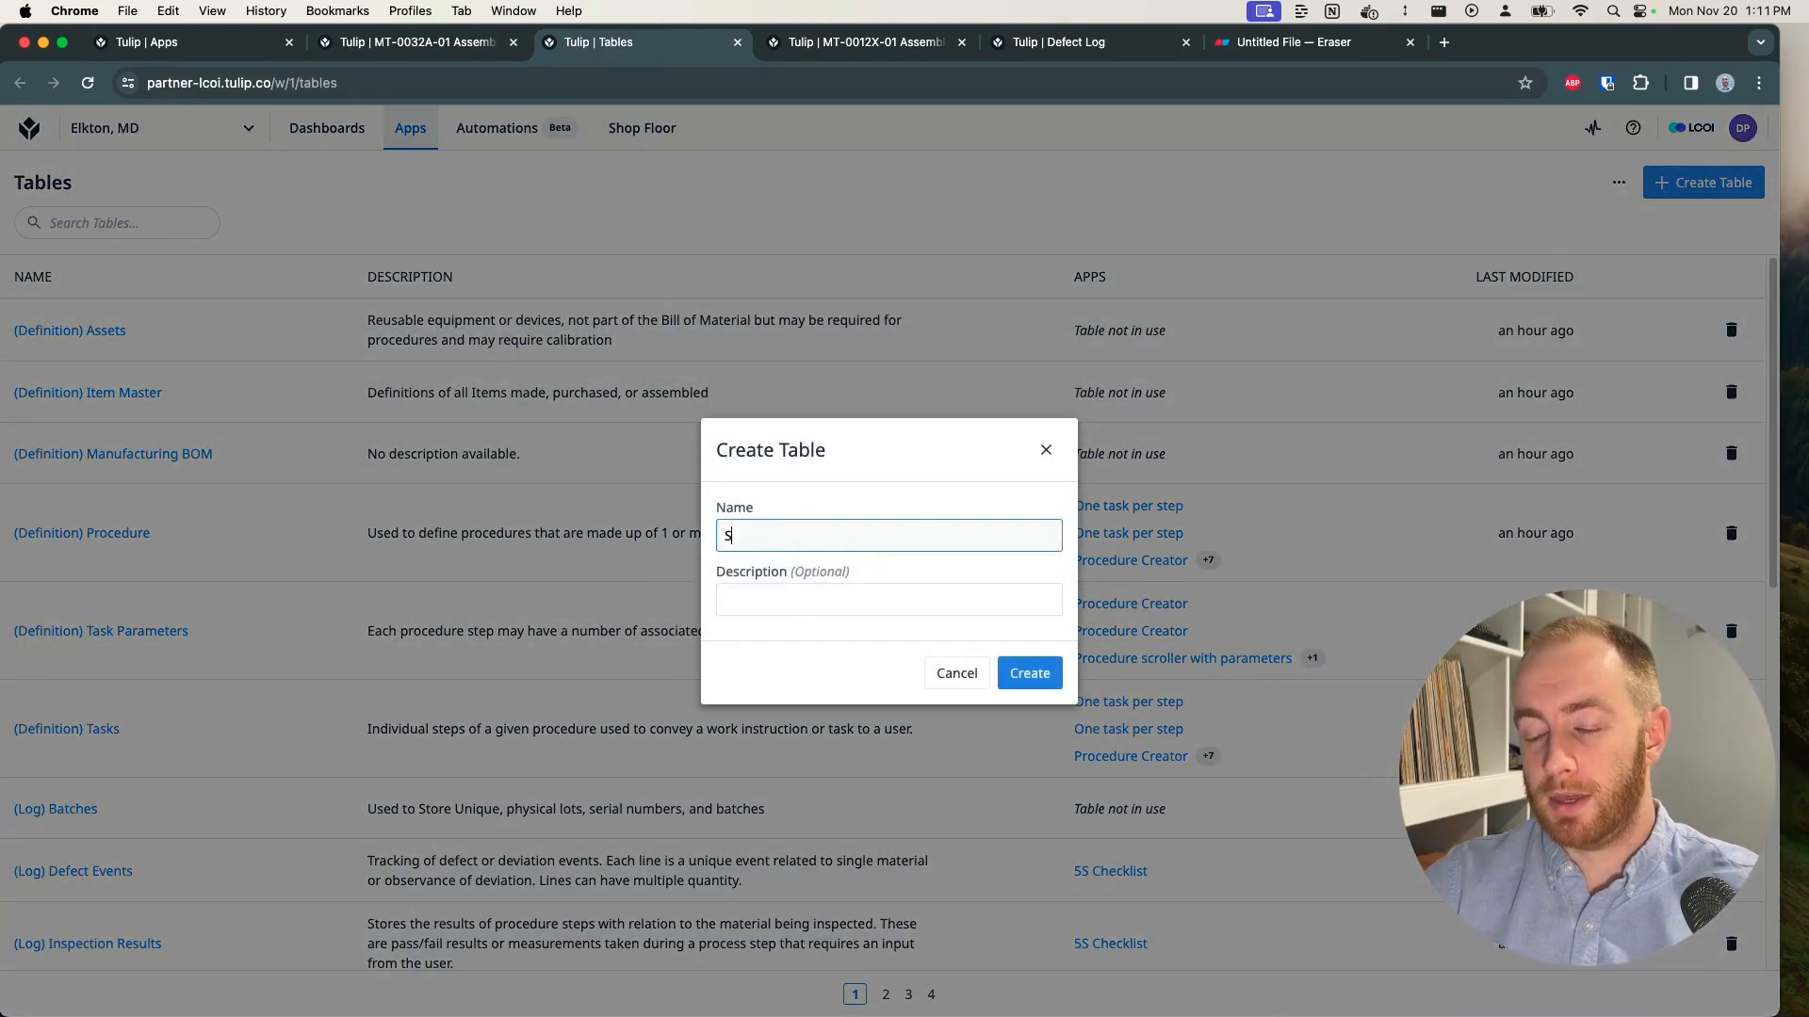
text(tation State)
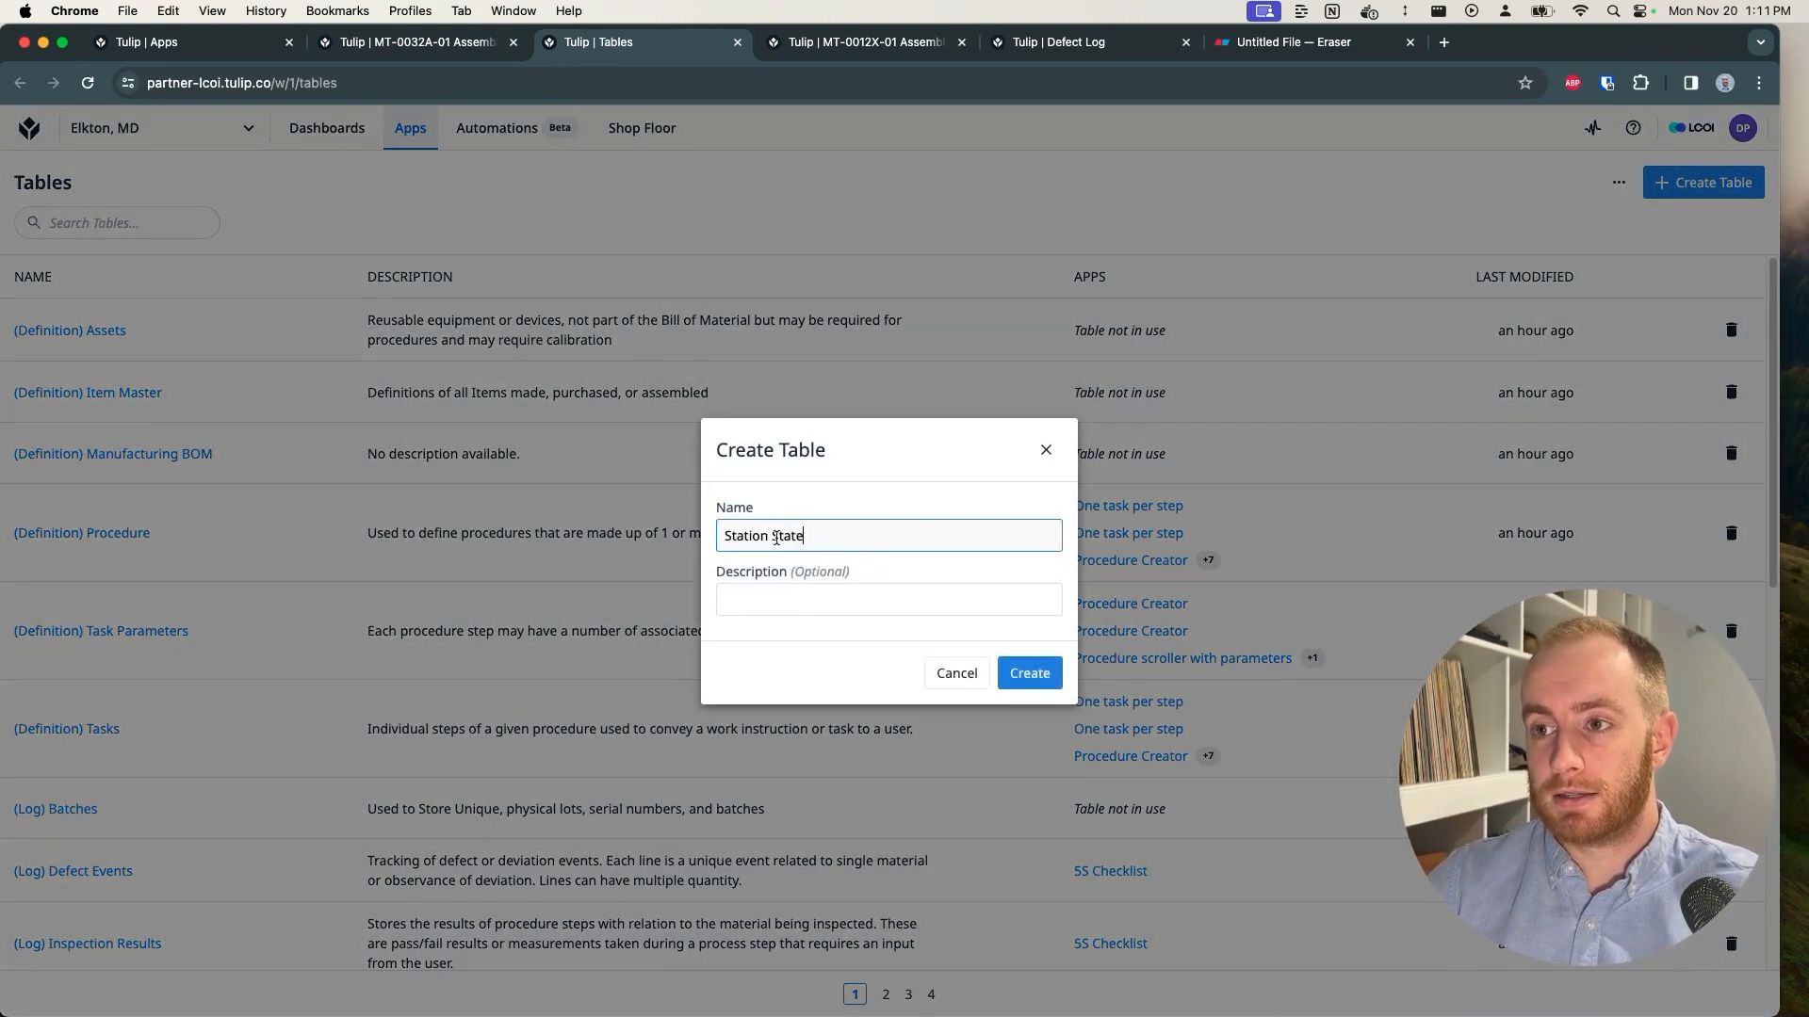
click(720, 536)
text(Global)
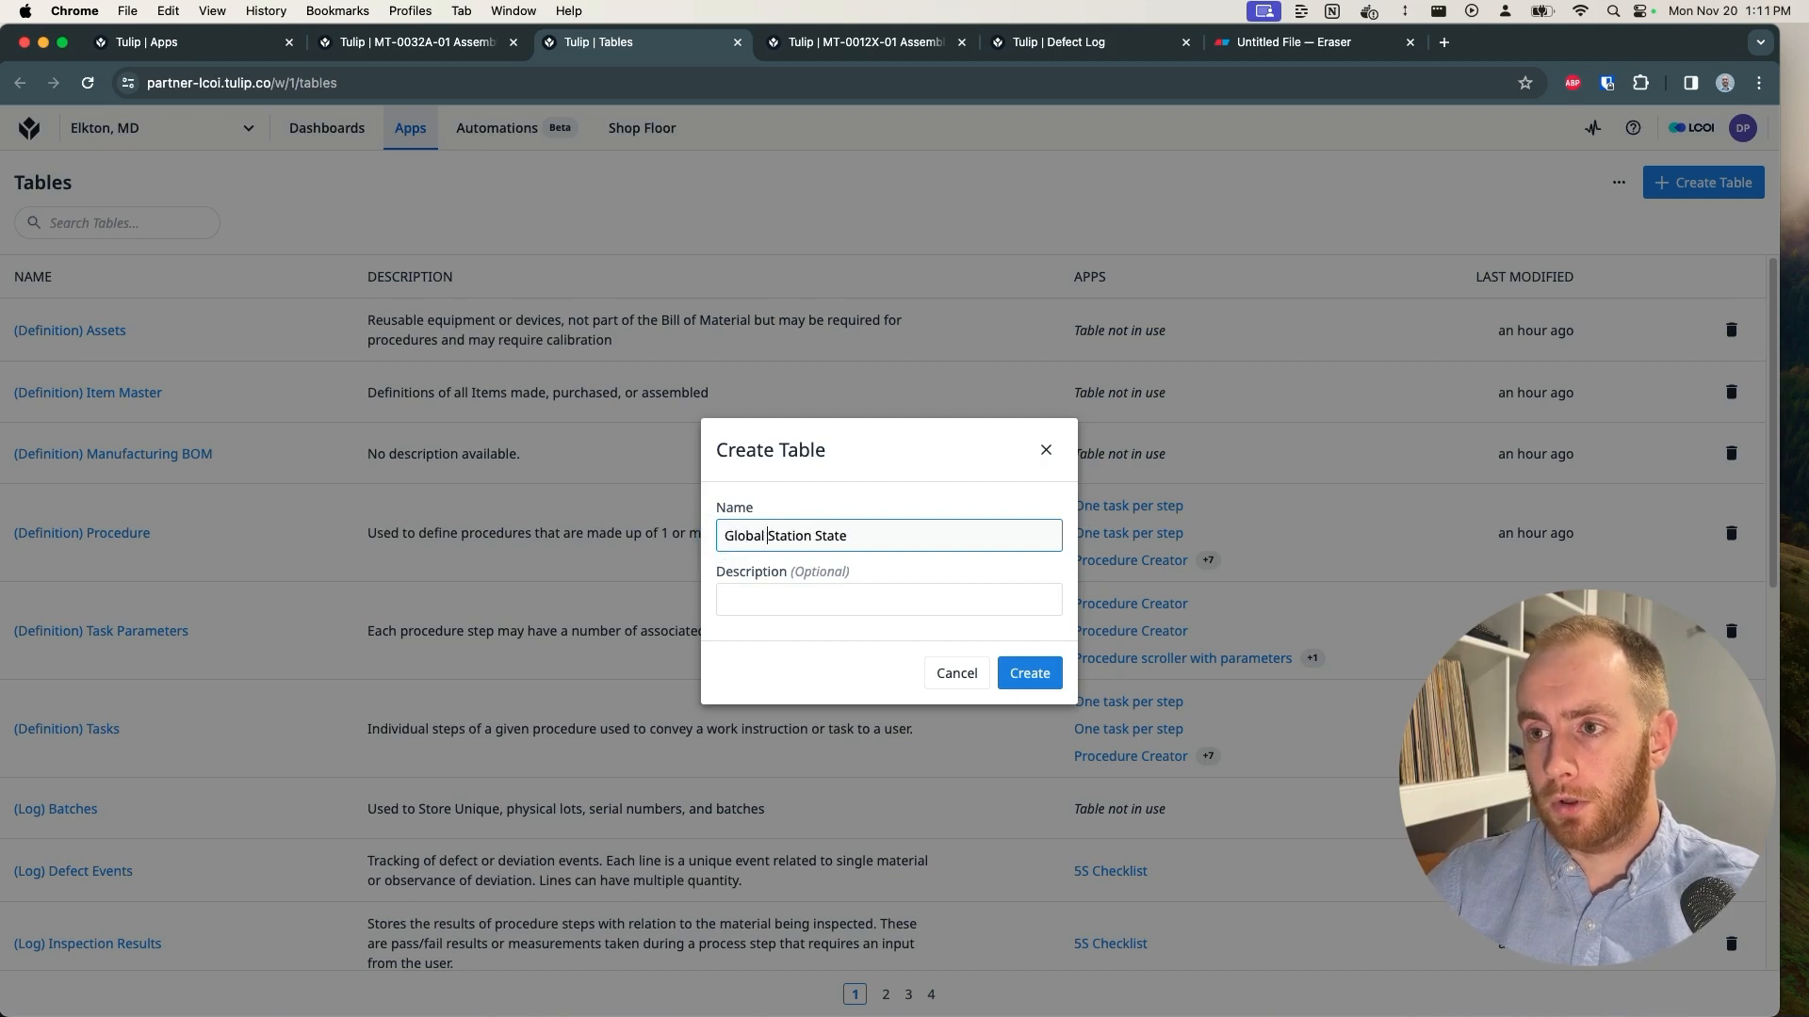
click(914, 593)
text(Info about)
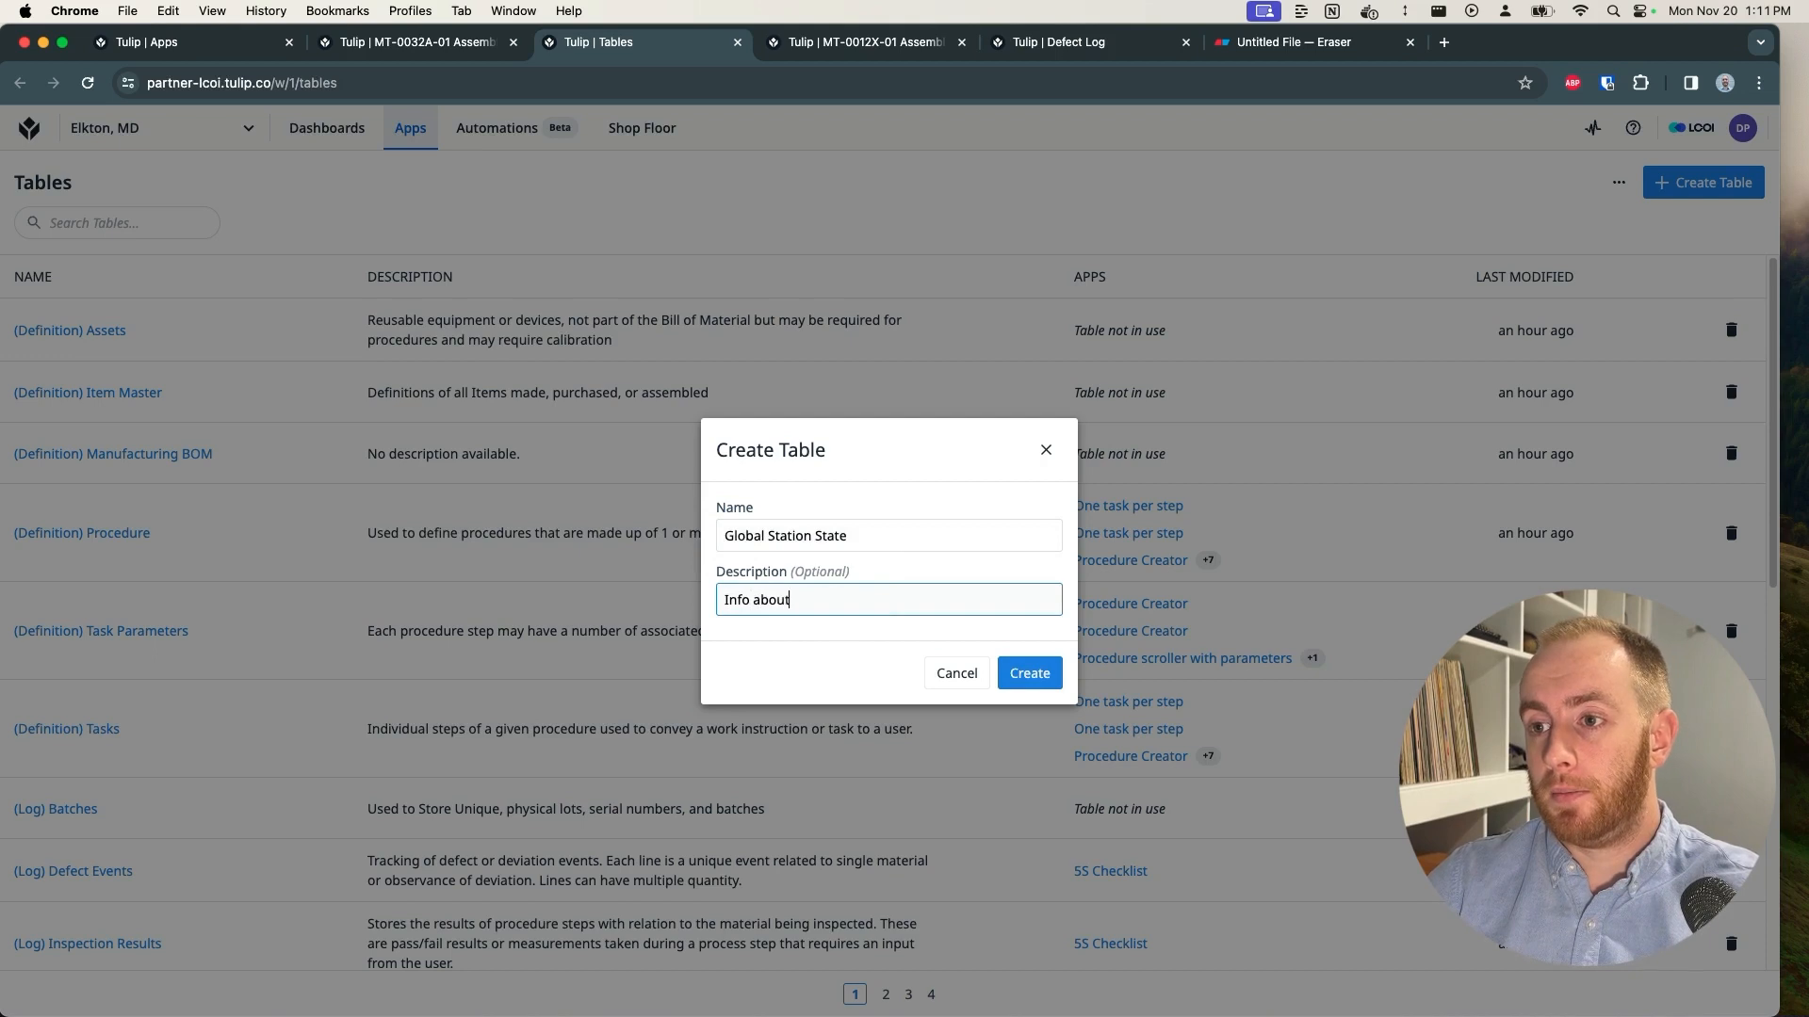
text( a stations cu)
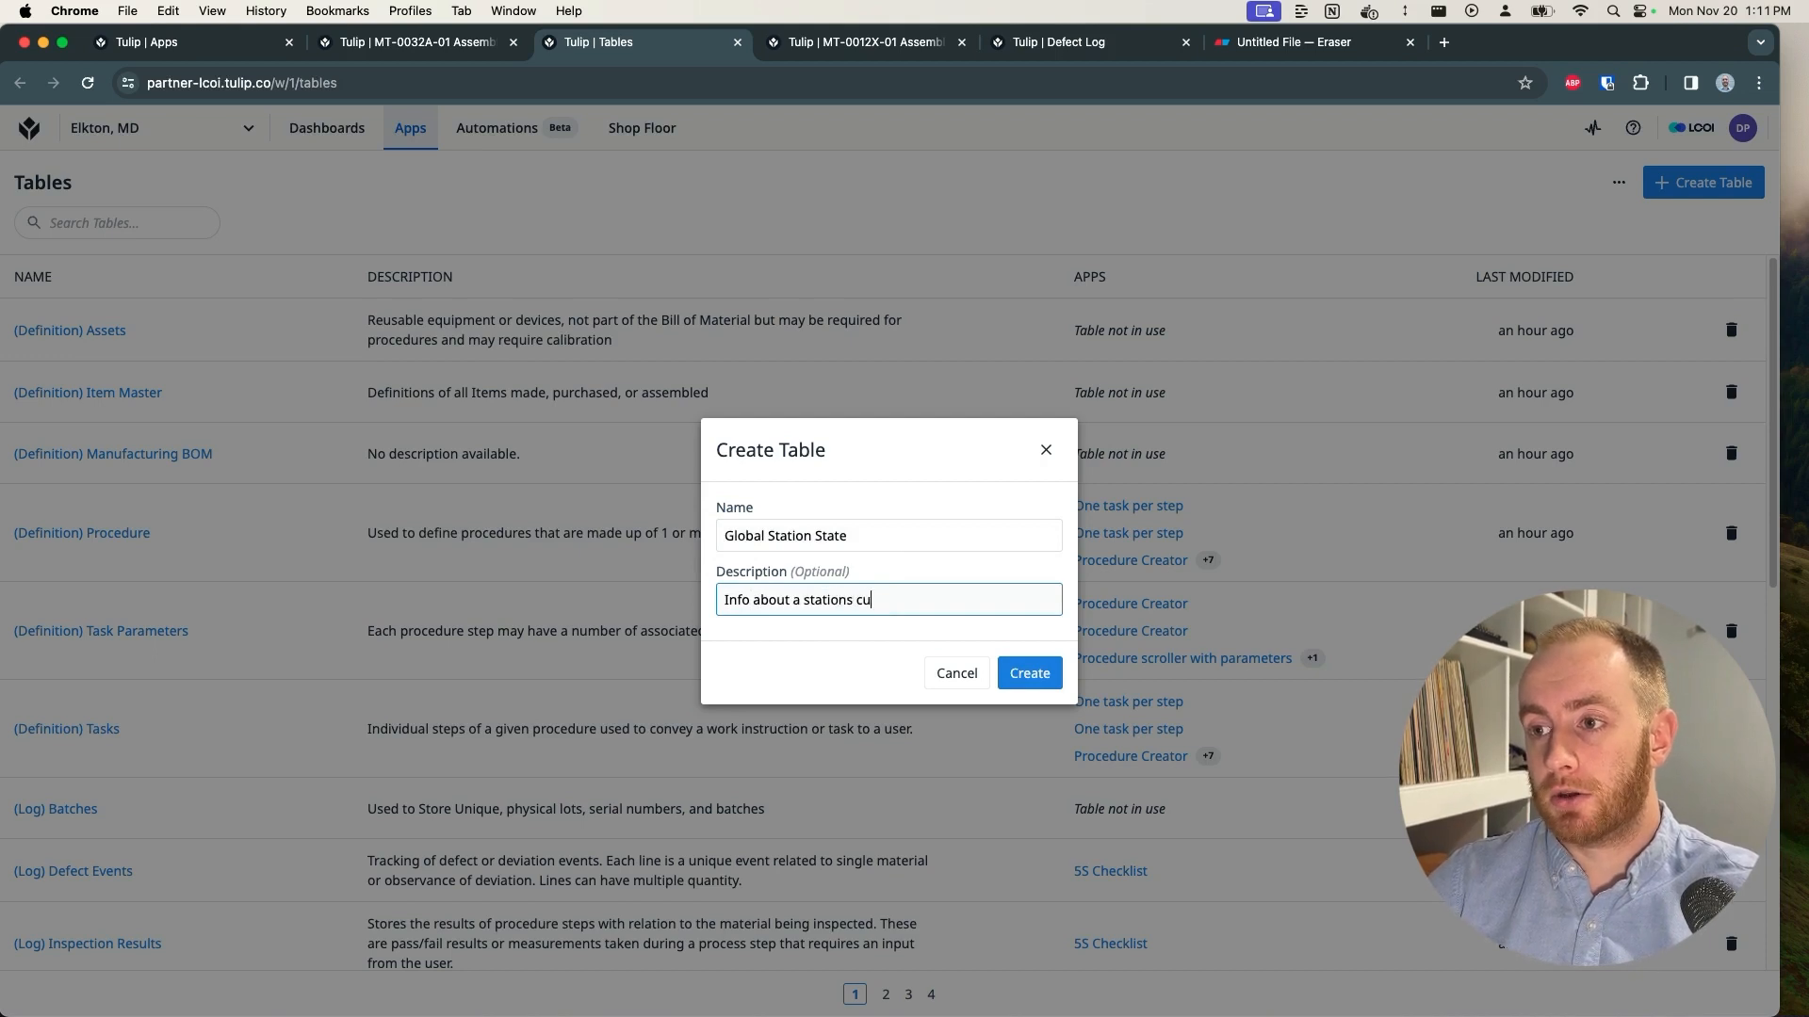
text(rrent activity)
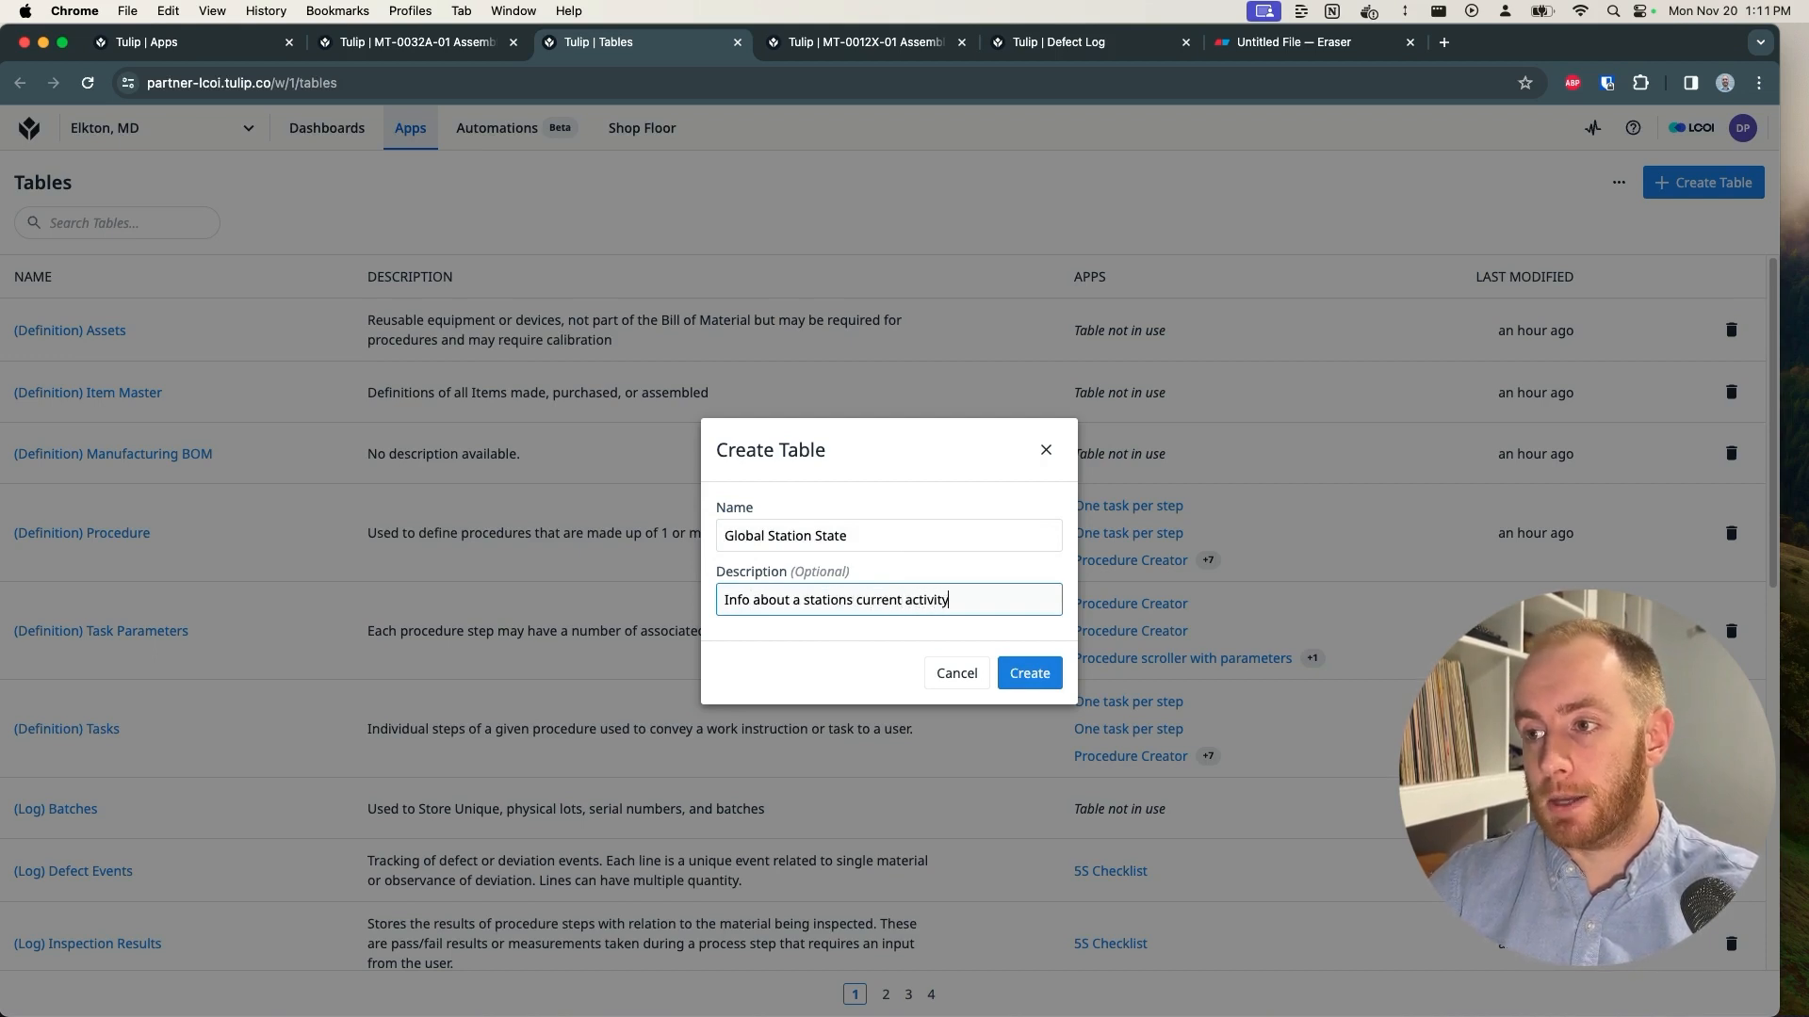
click(1029, 675)
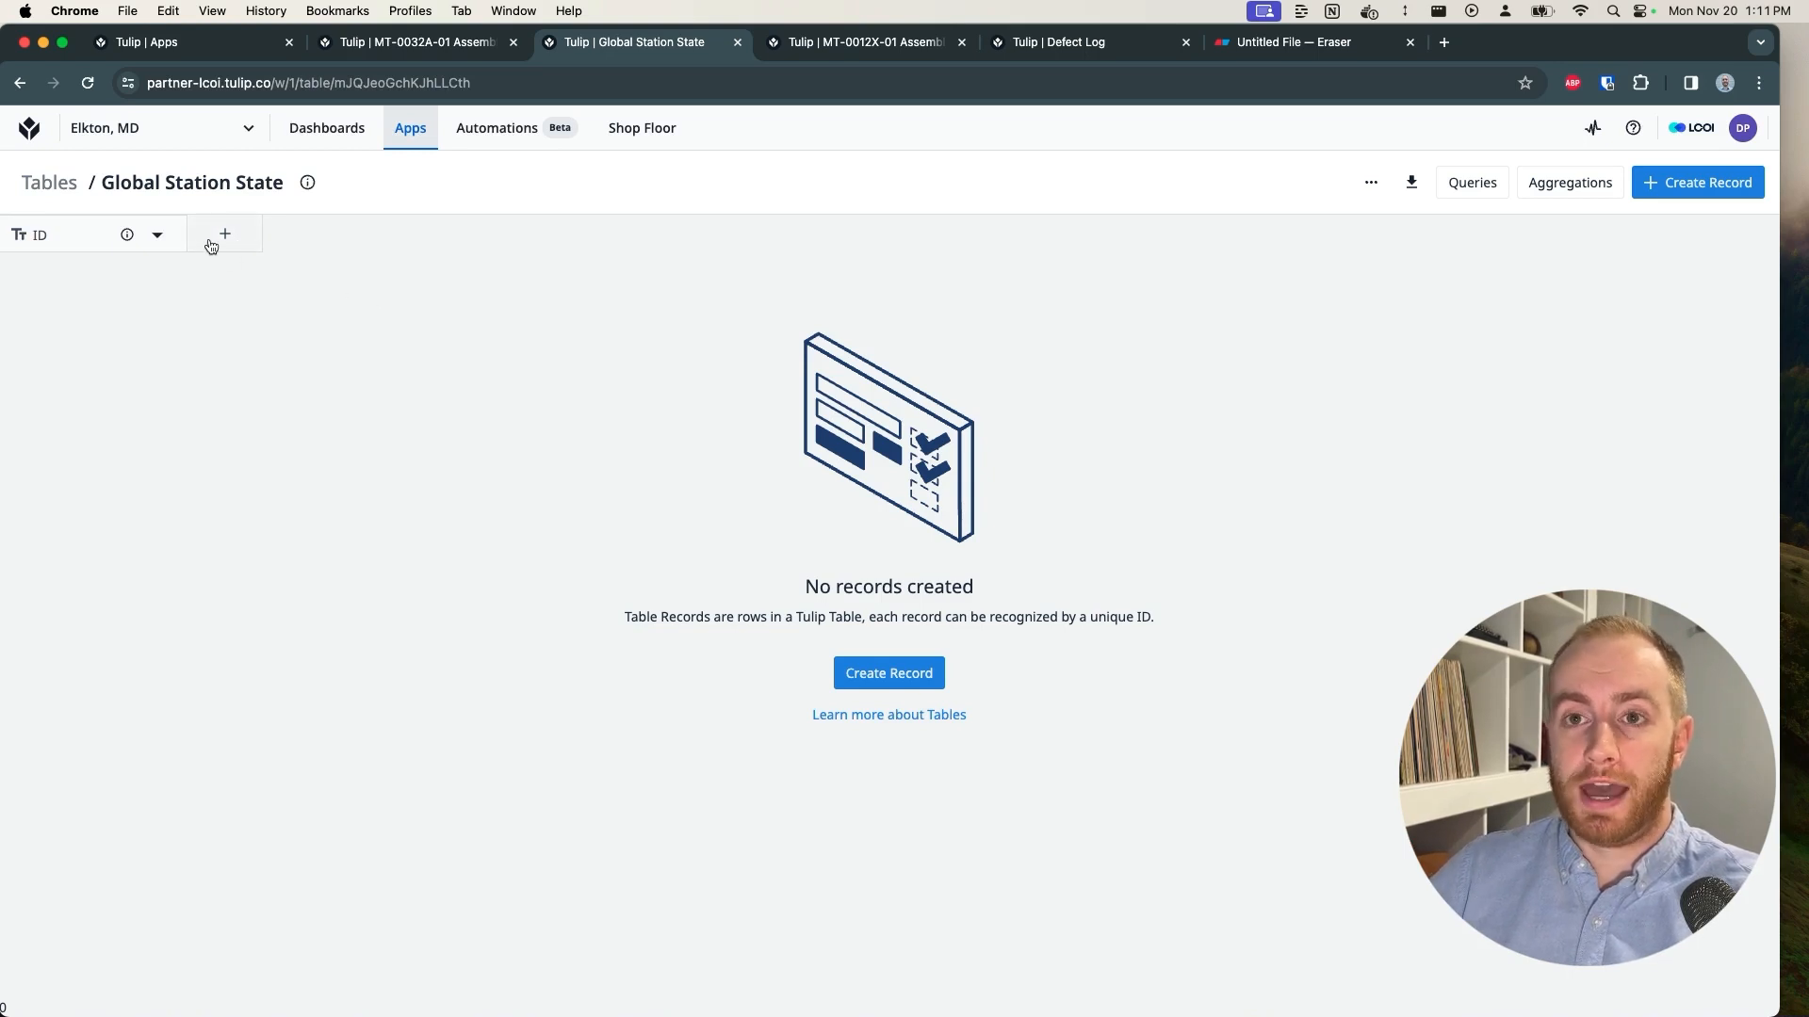
Step: Relabel the ID field of the Global Station State table as Station ID
click(157, 235)
click(136, 267)
click(116, 366)
text(Station ID)
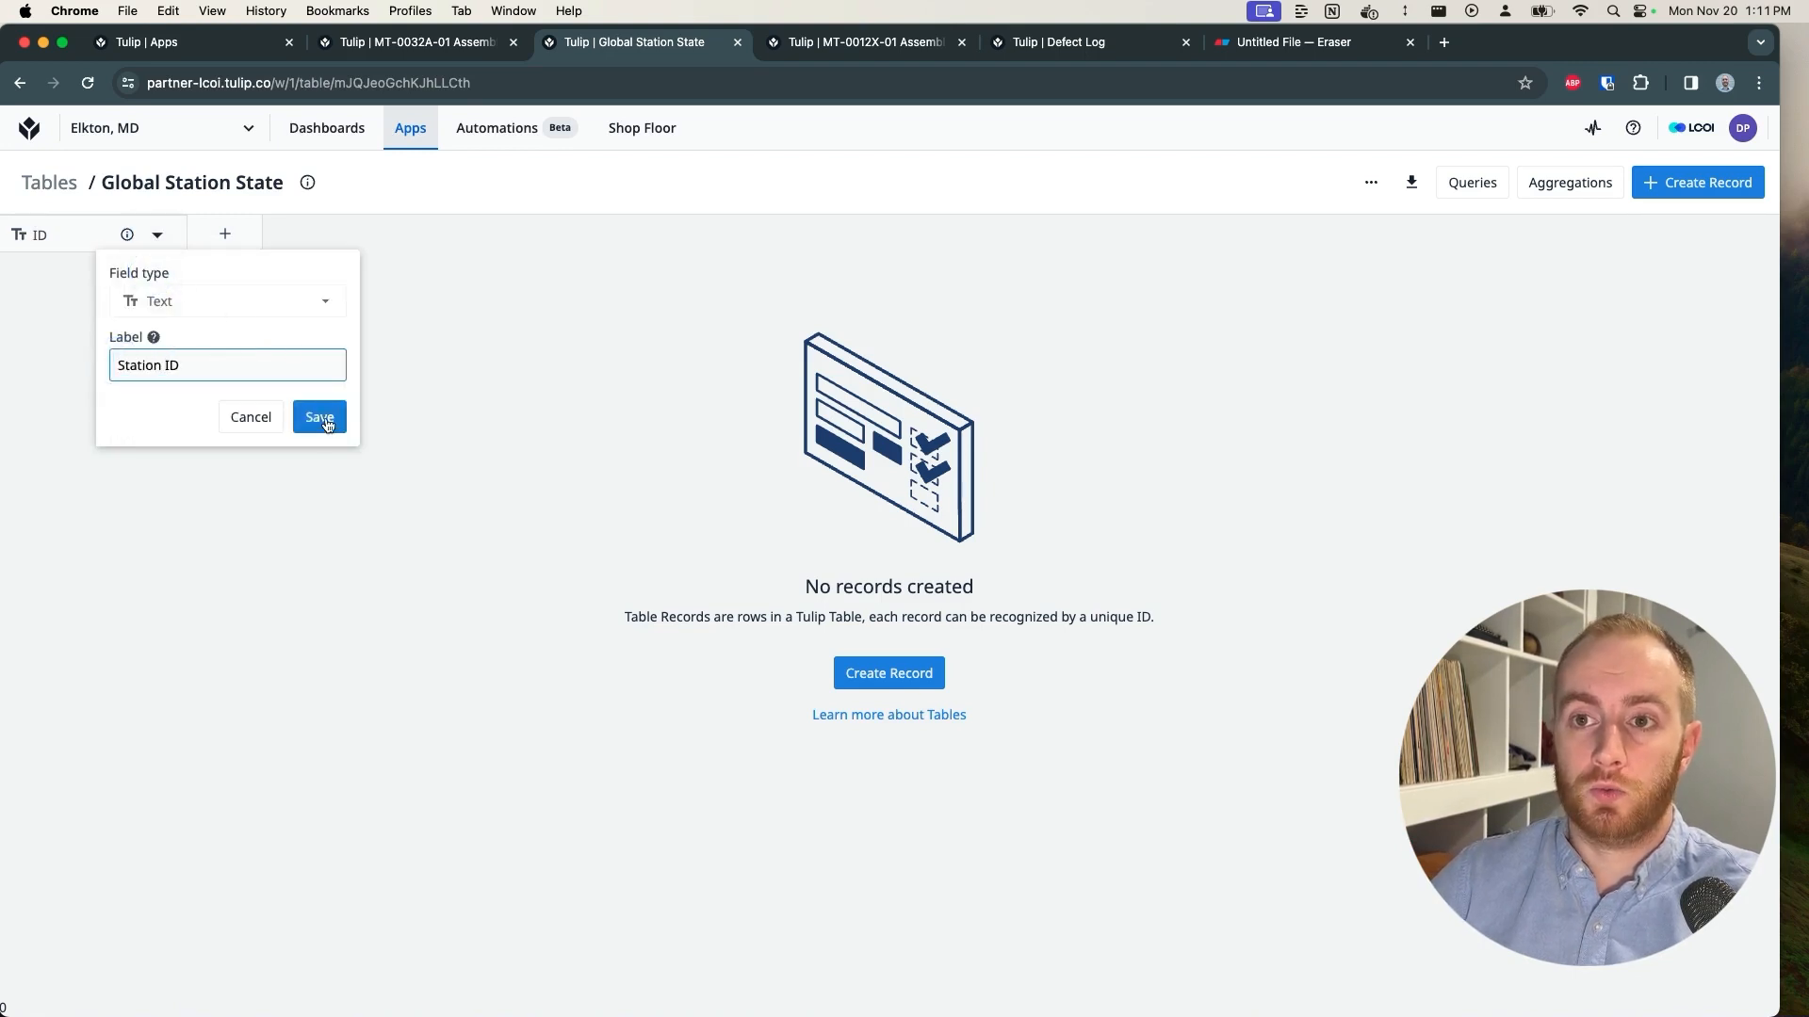
click(320, 417)
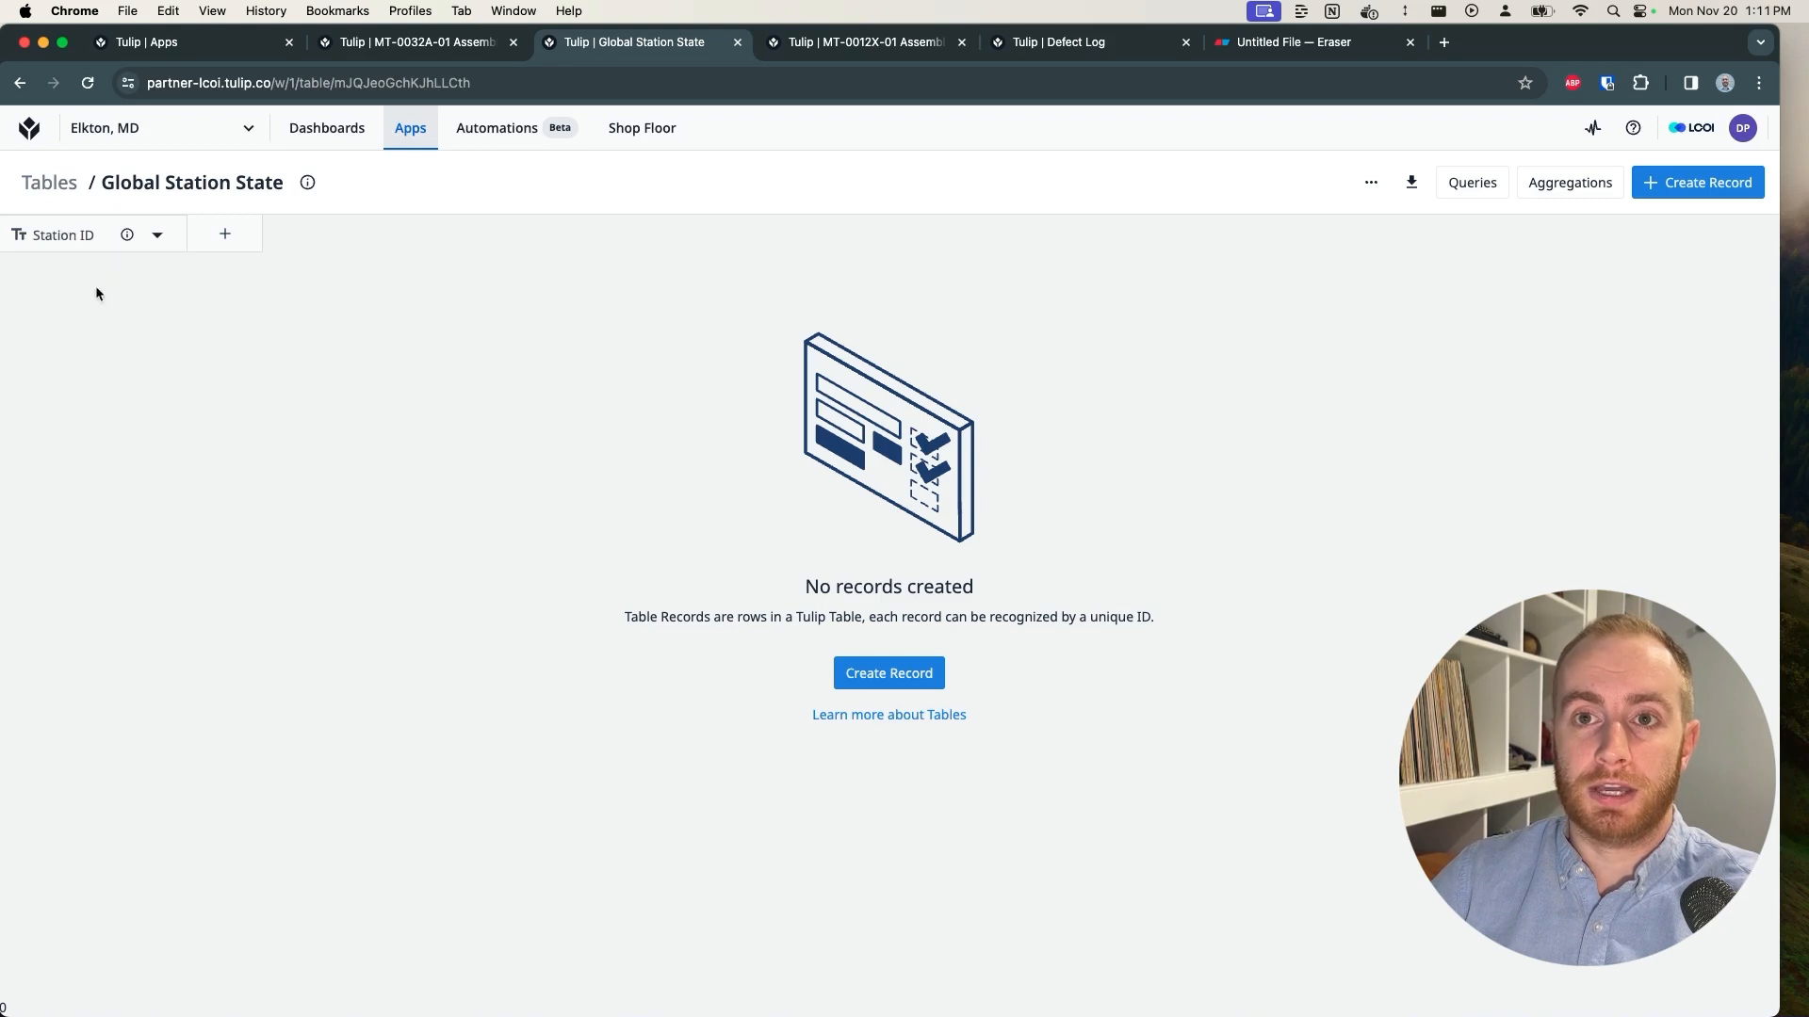
Step: Add a text field labelled Previous App Name to the Global Station State table
click(231, 237)
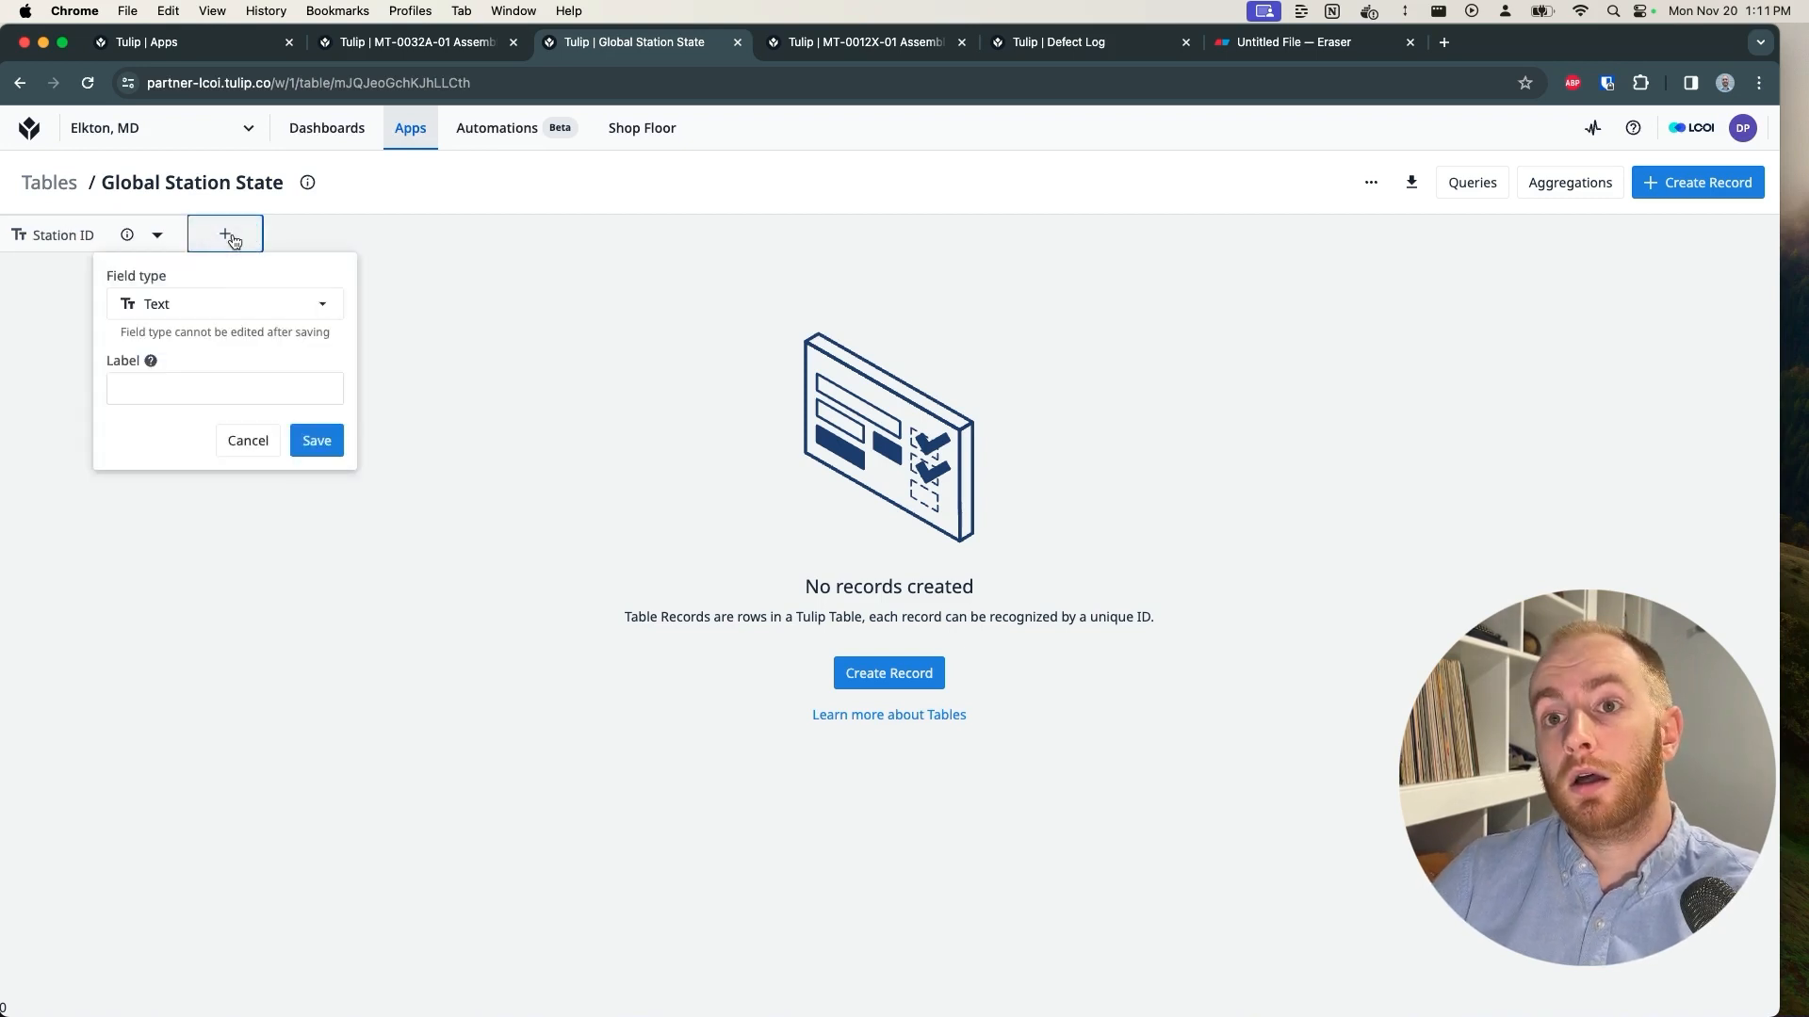
click(158, 402)
text(Previous App Name)
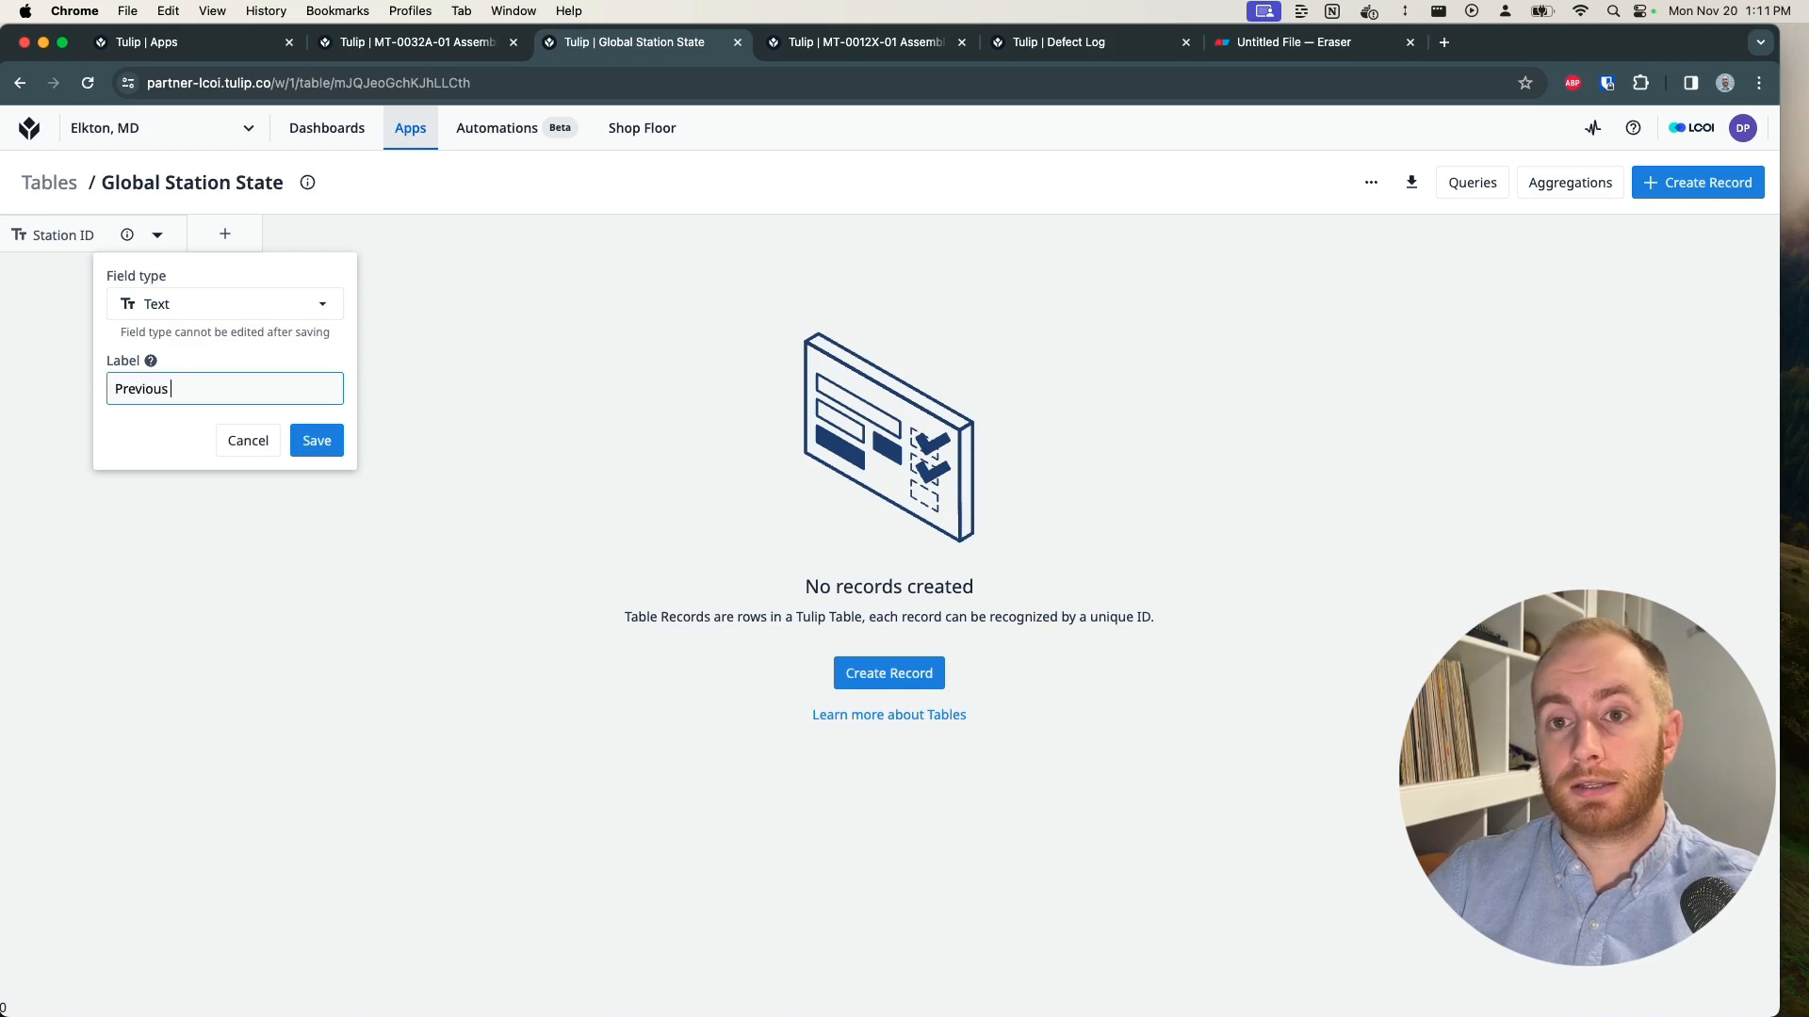
click(316, 440)
Step: Add a text field labelled Previous Step Name and widen both Previous columns until their full labels fit
click(414, 233)
click(355, 388)
text(Prev)
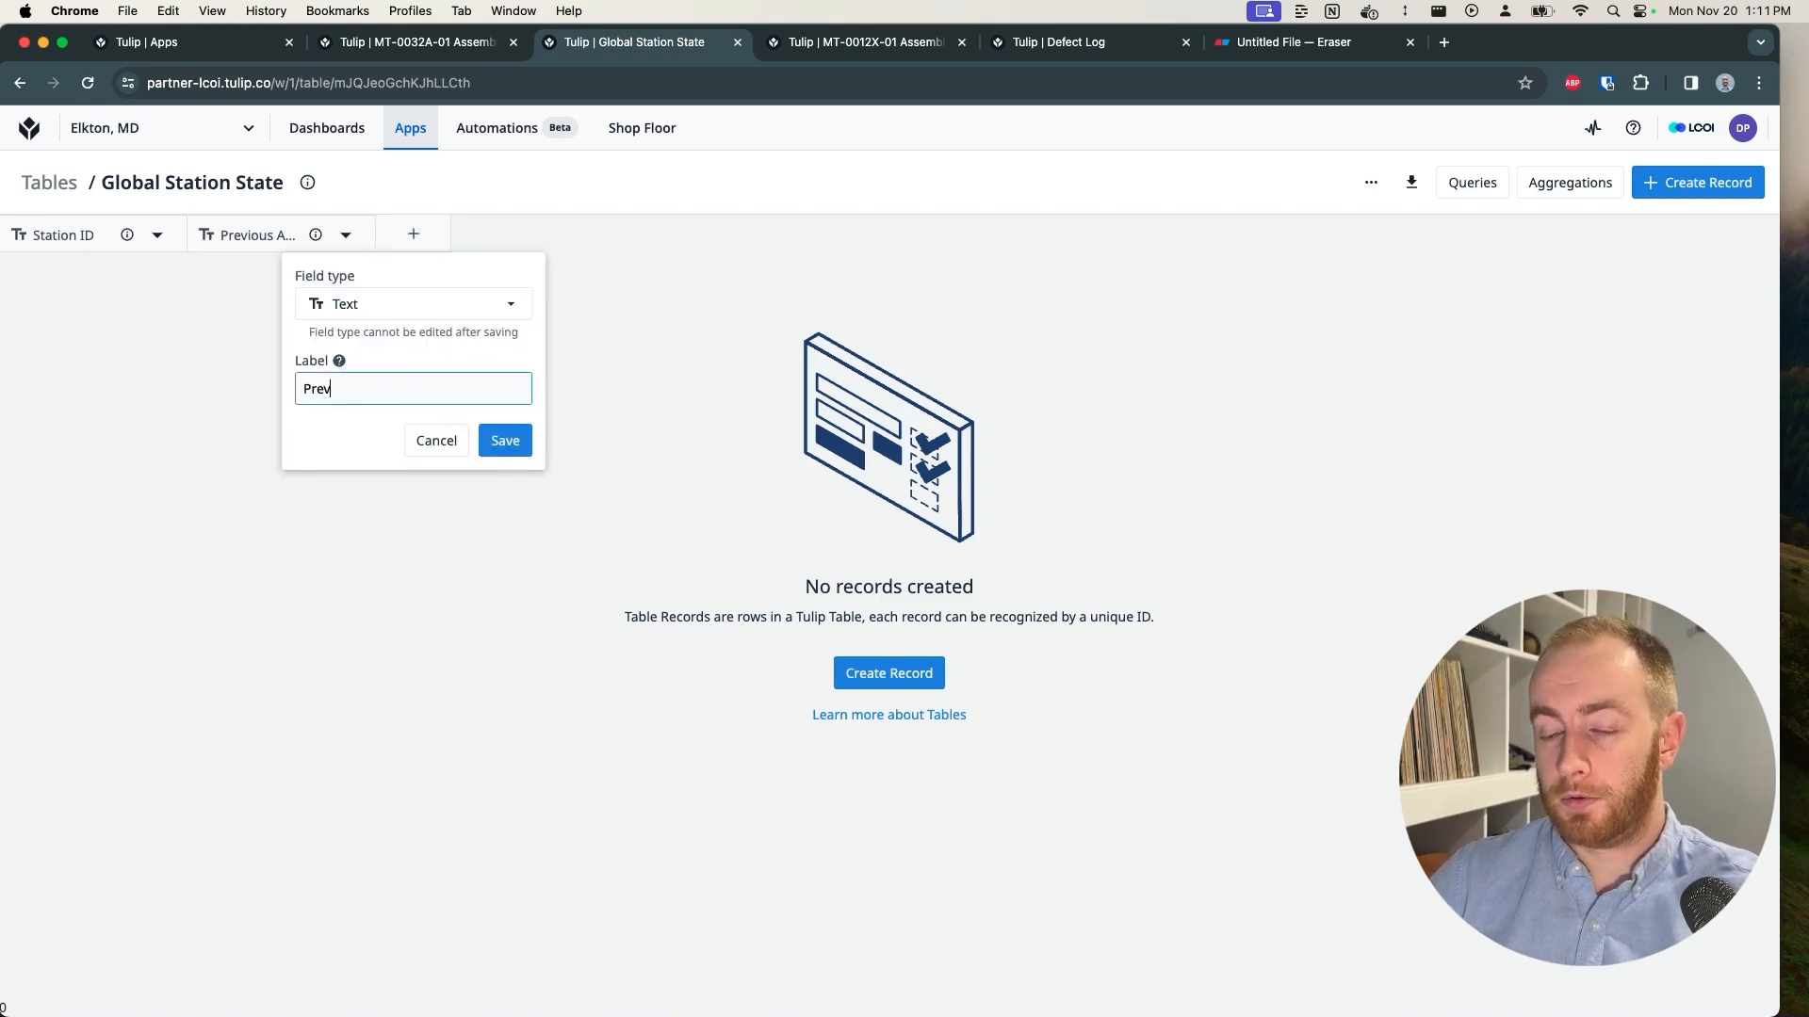
text(ious Step Name)
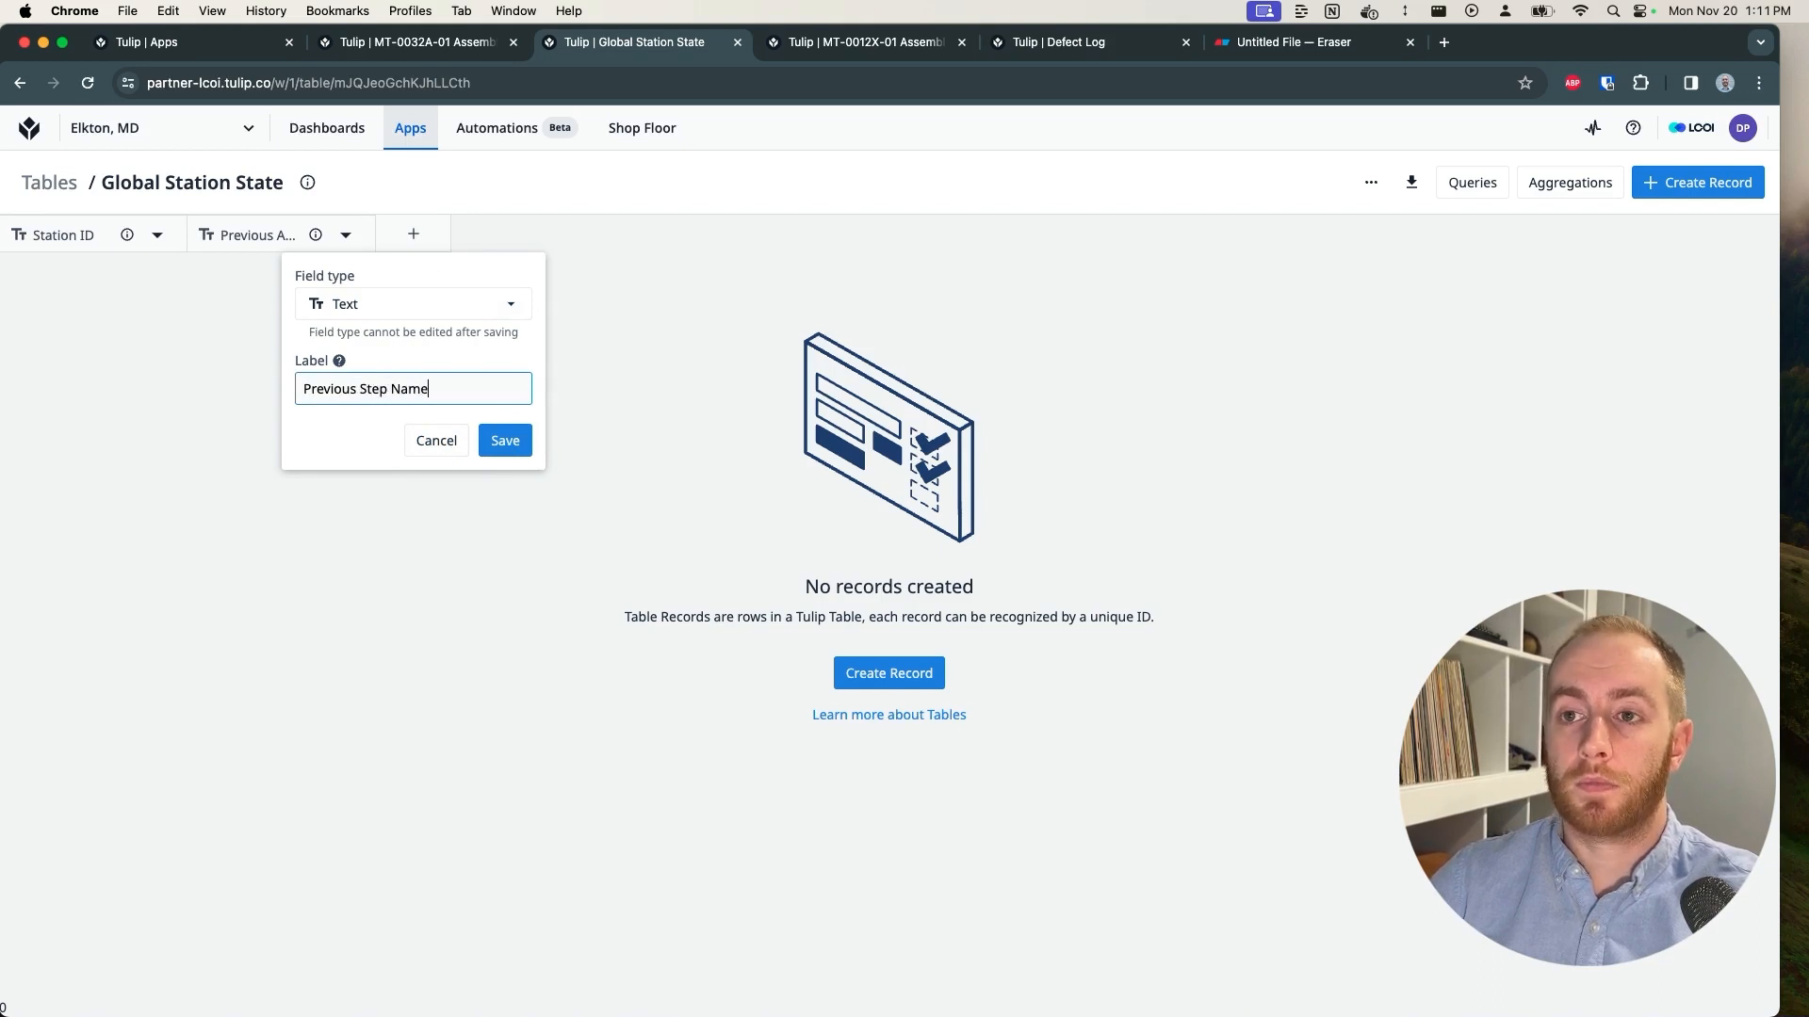
click(505, 440)
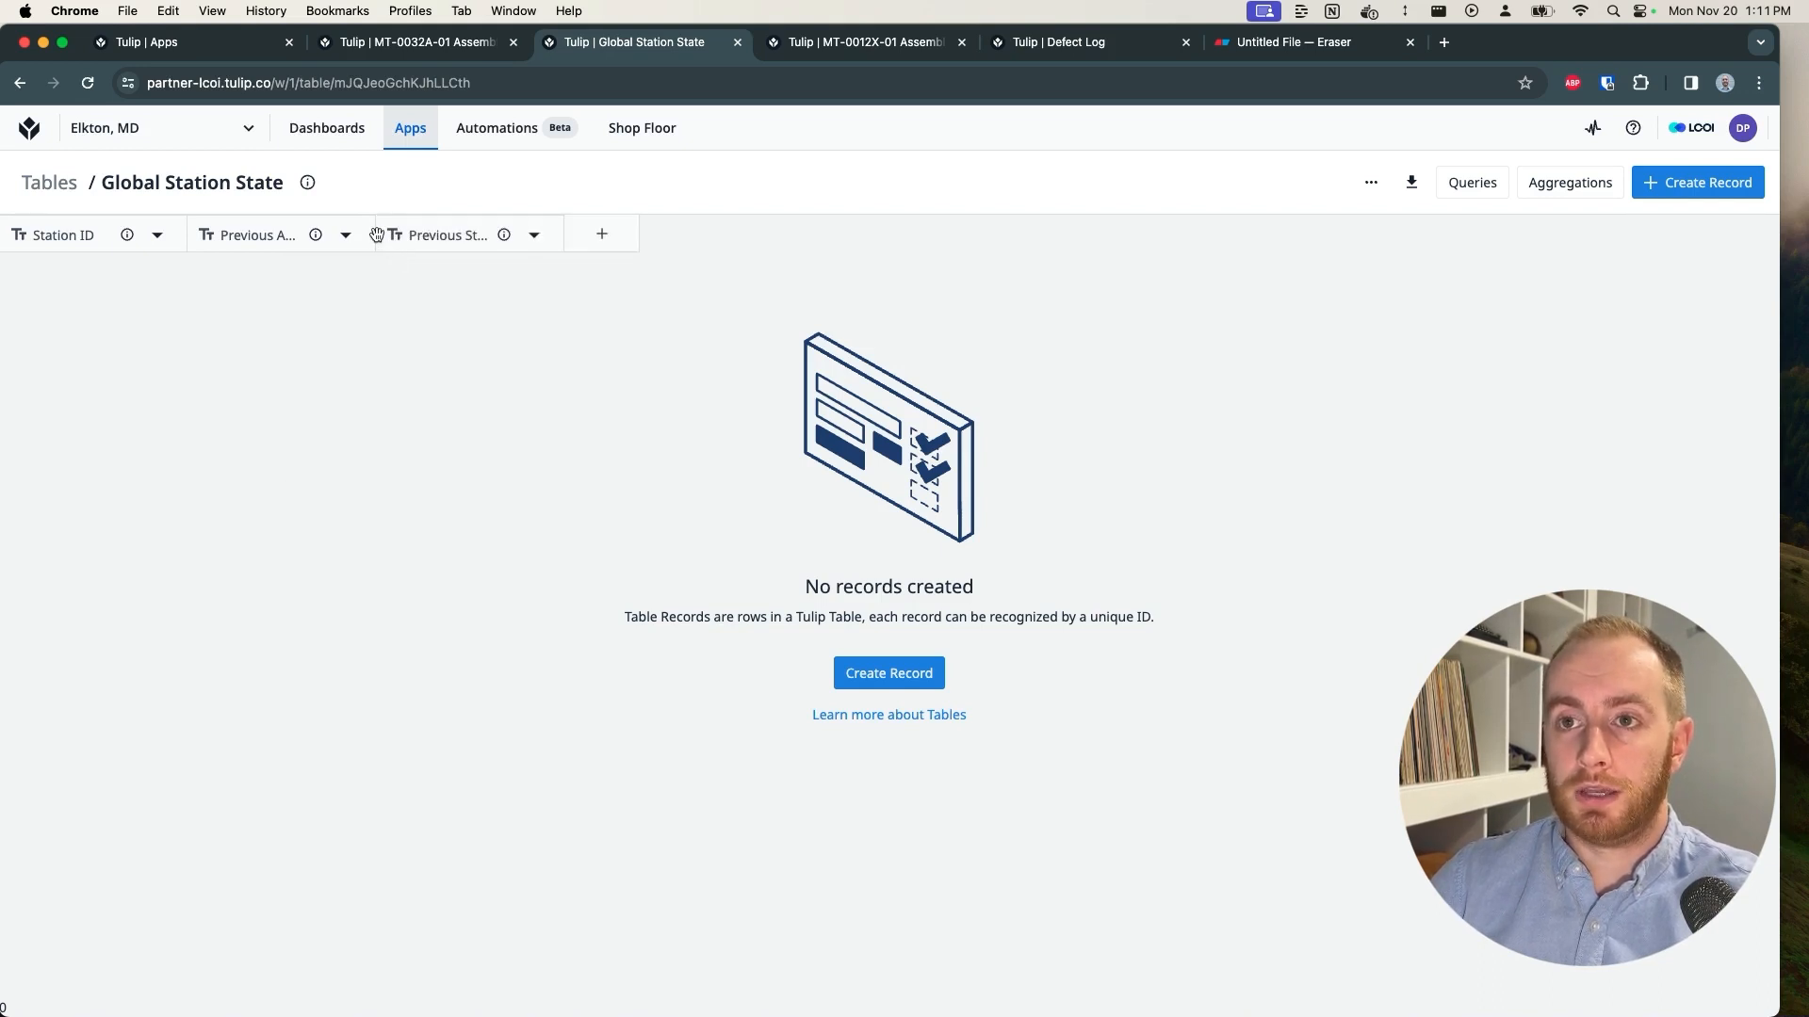
drag(373, 235, 439, 235)
drag(626, 235, 703, 236)
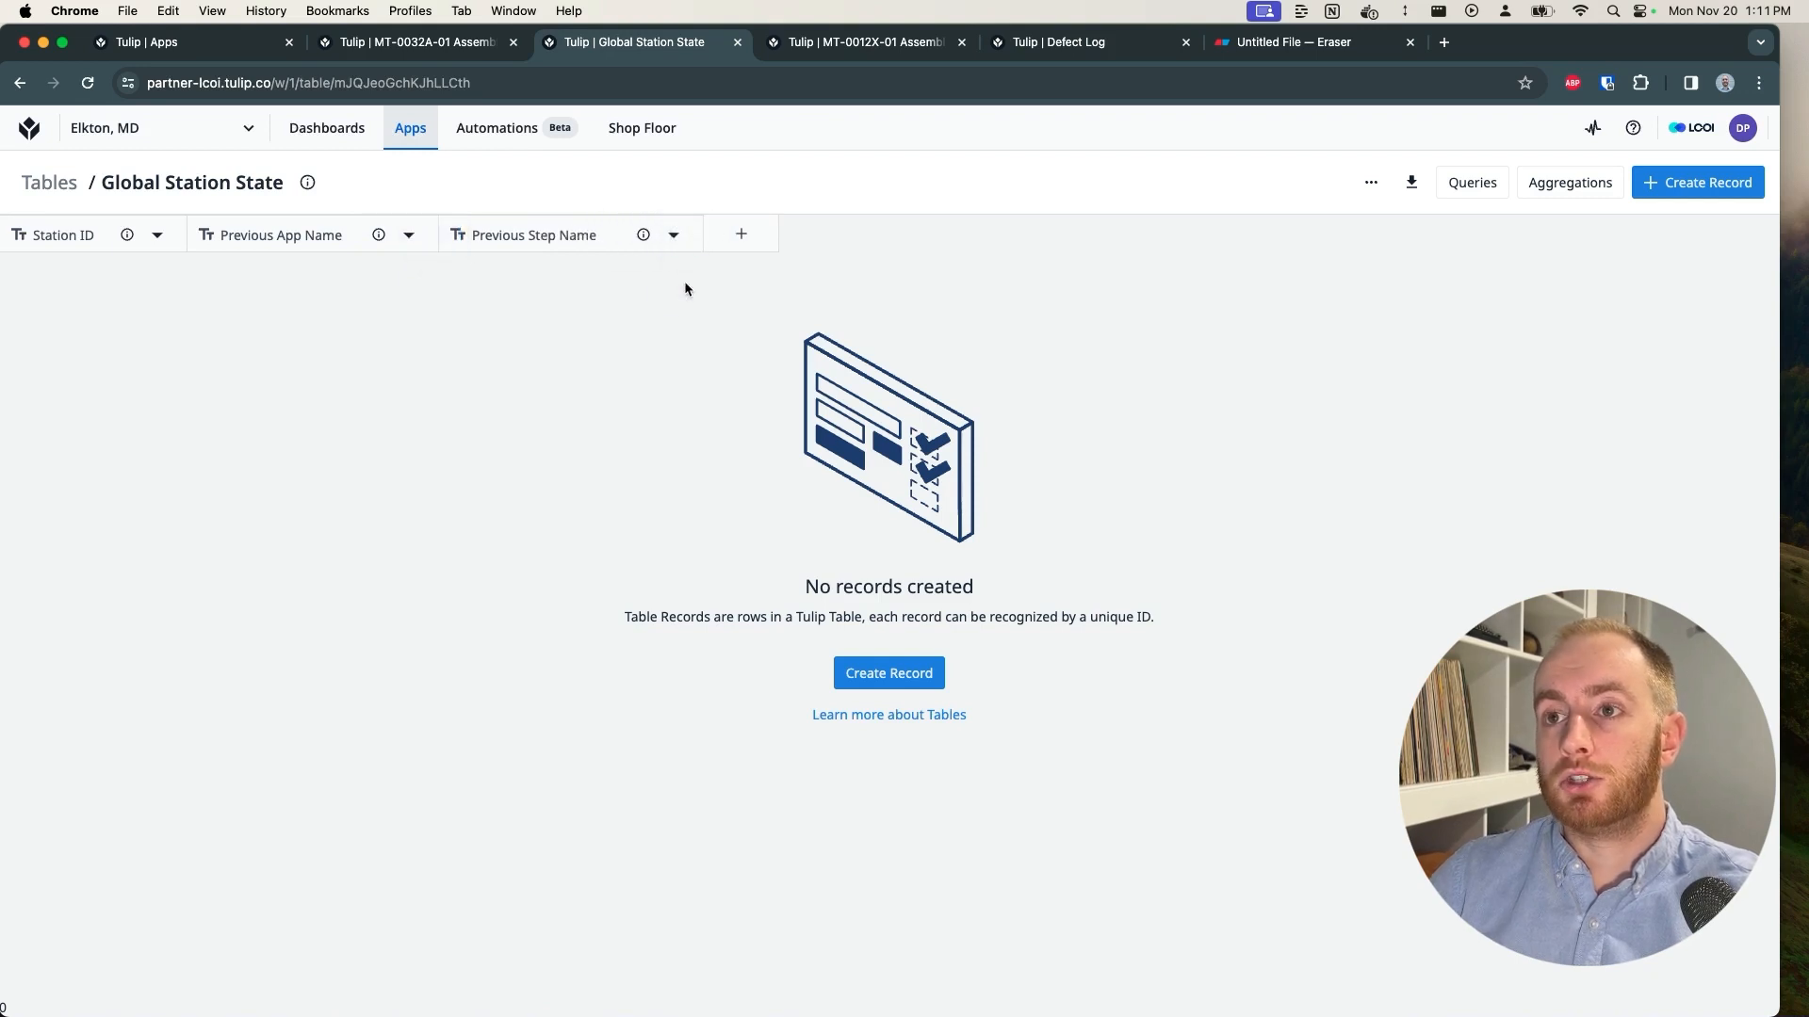
Step: Reorder the browser tabs so MT-0012X-01 Assembly and Defect Log precede Global Station State, opening Tinning the Tip in MT-0012X-01 Assembly
click(441, 43)
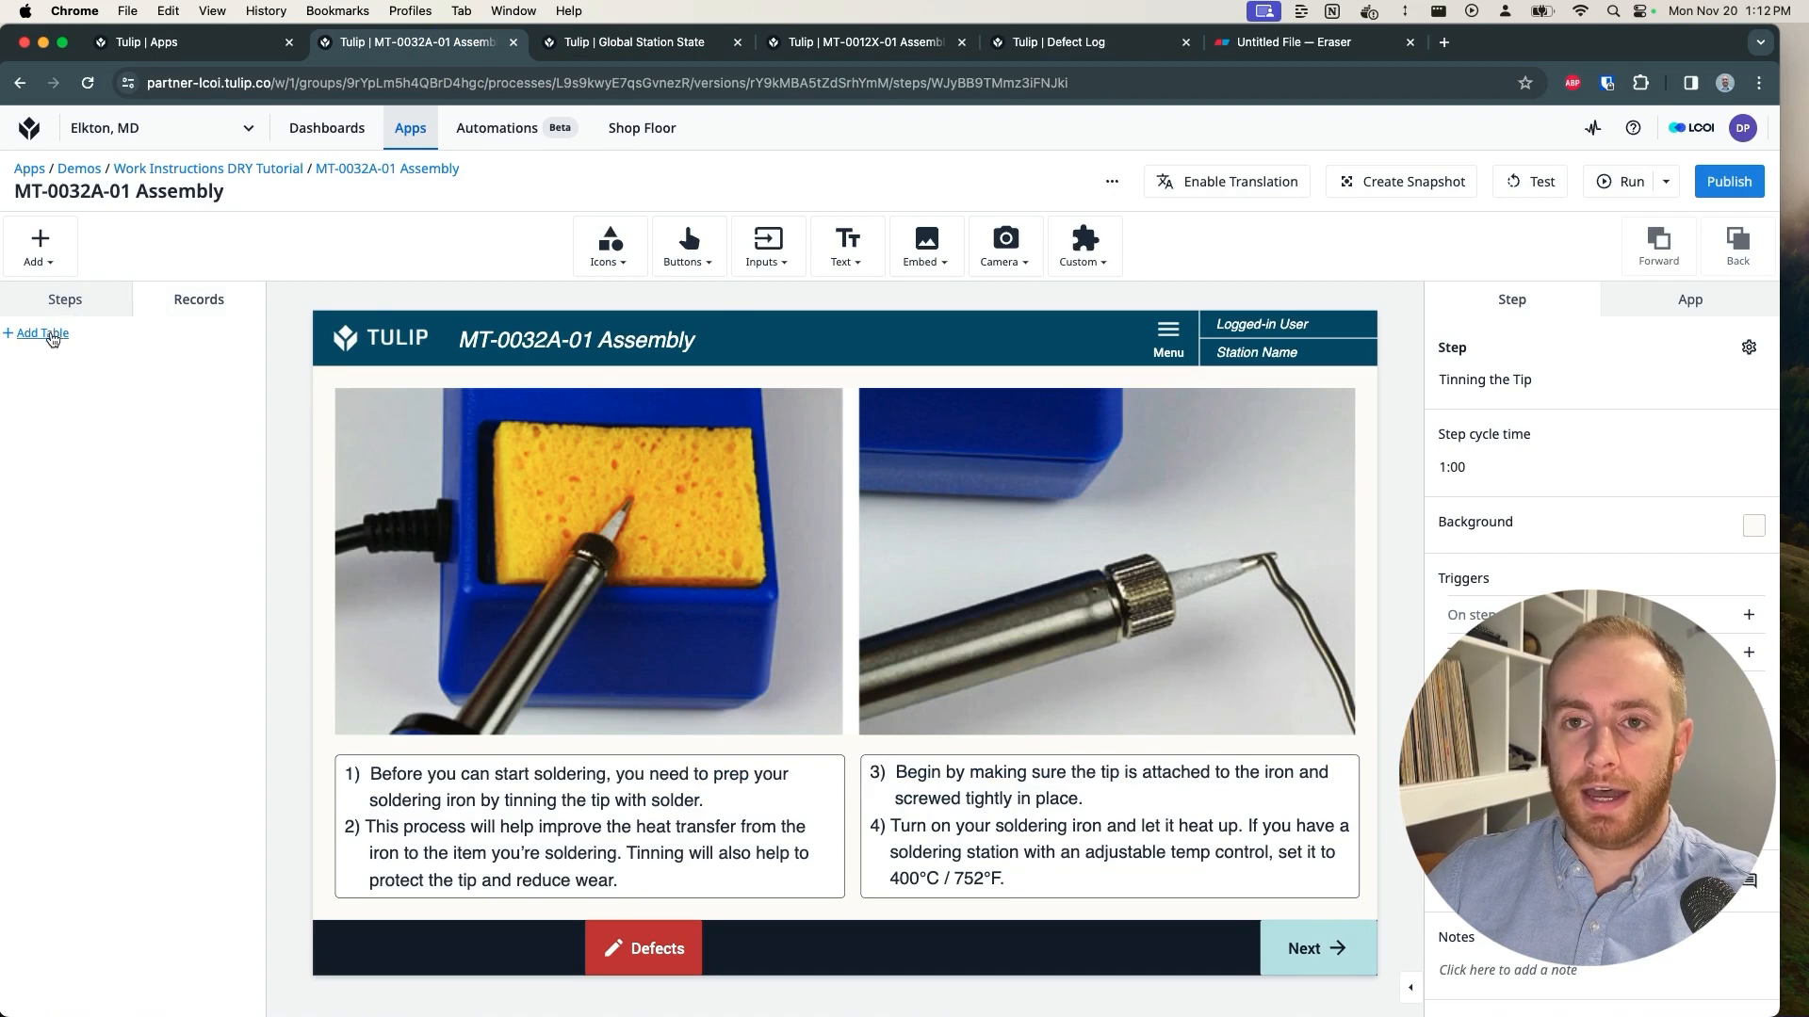
click(683, 48)
drag(865, 46, 683, 49)
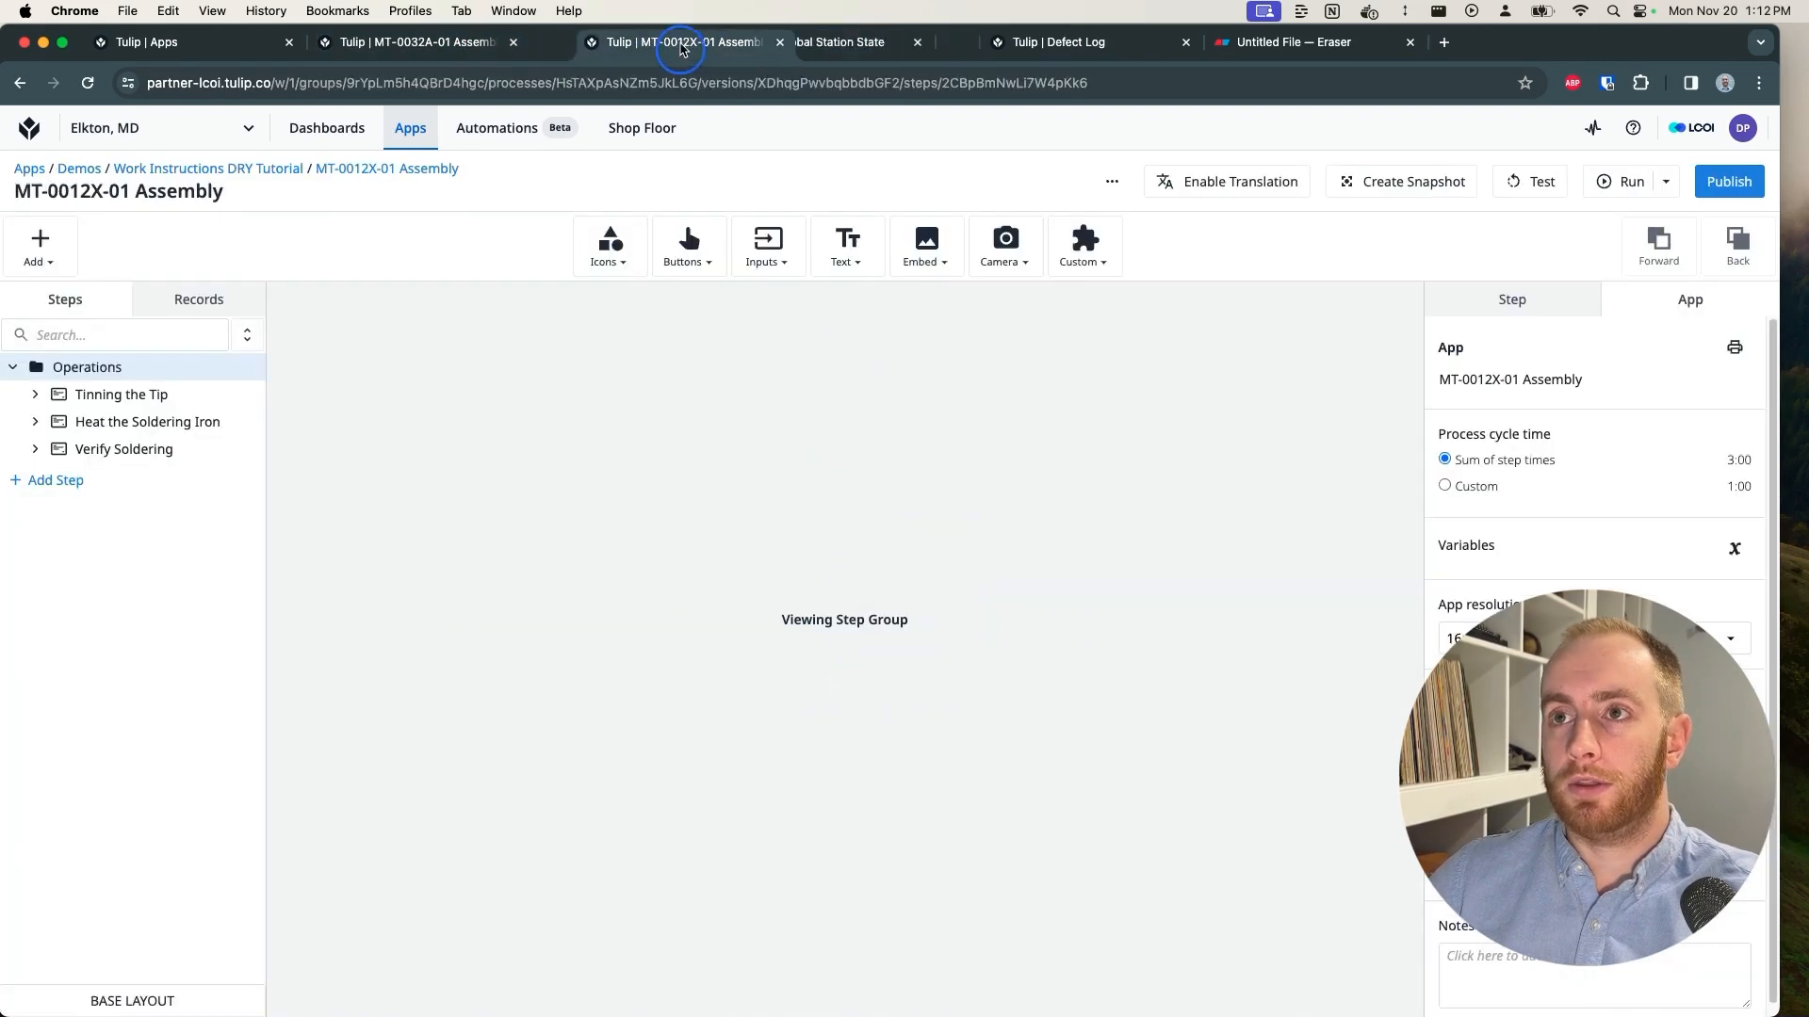
click(135, 388)
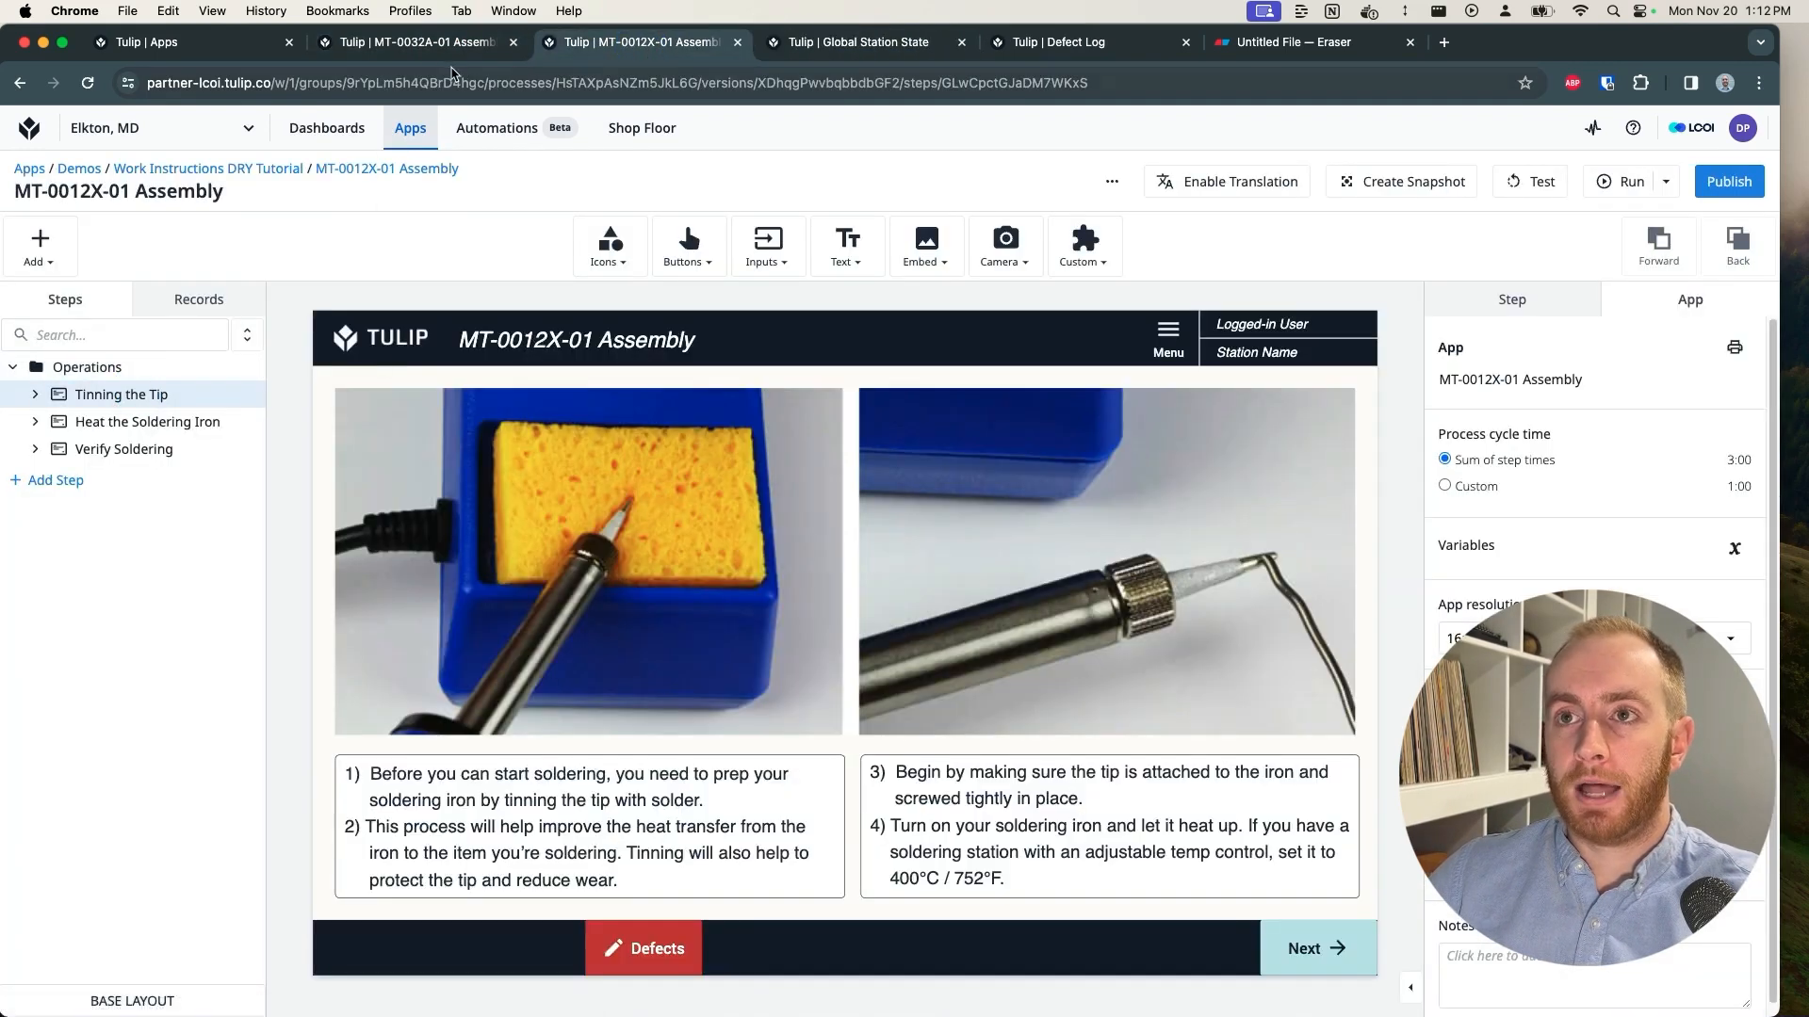
click(452, 43)
click(1035, 51)
drag(1036, 52, 829, 49)
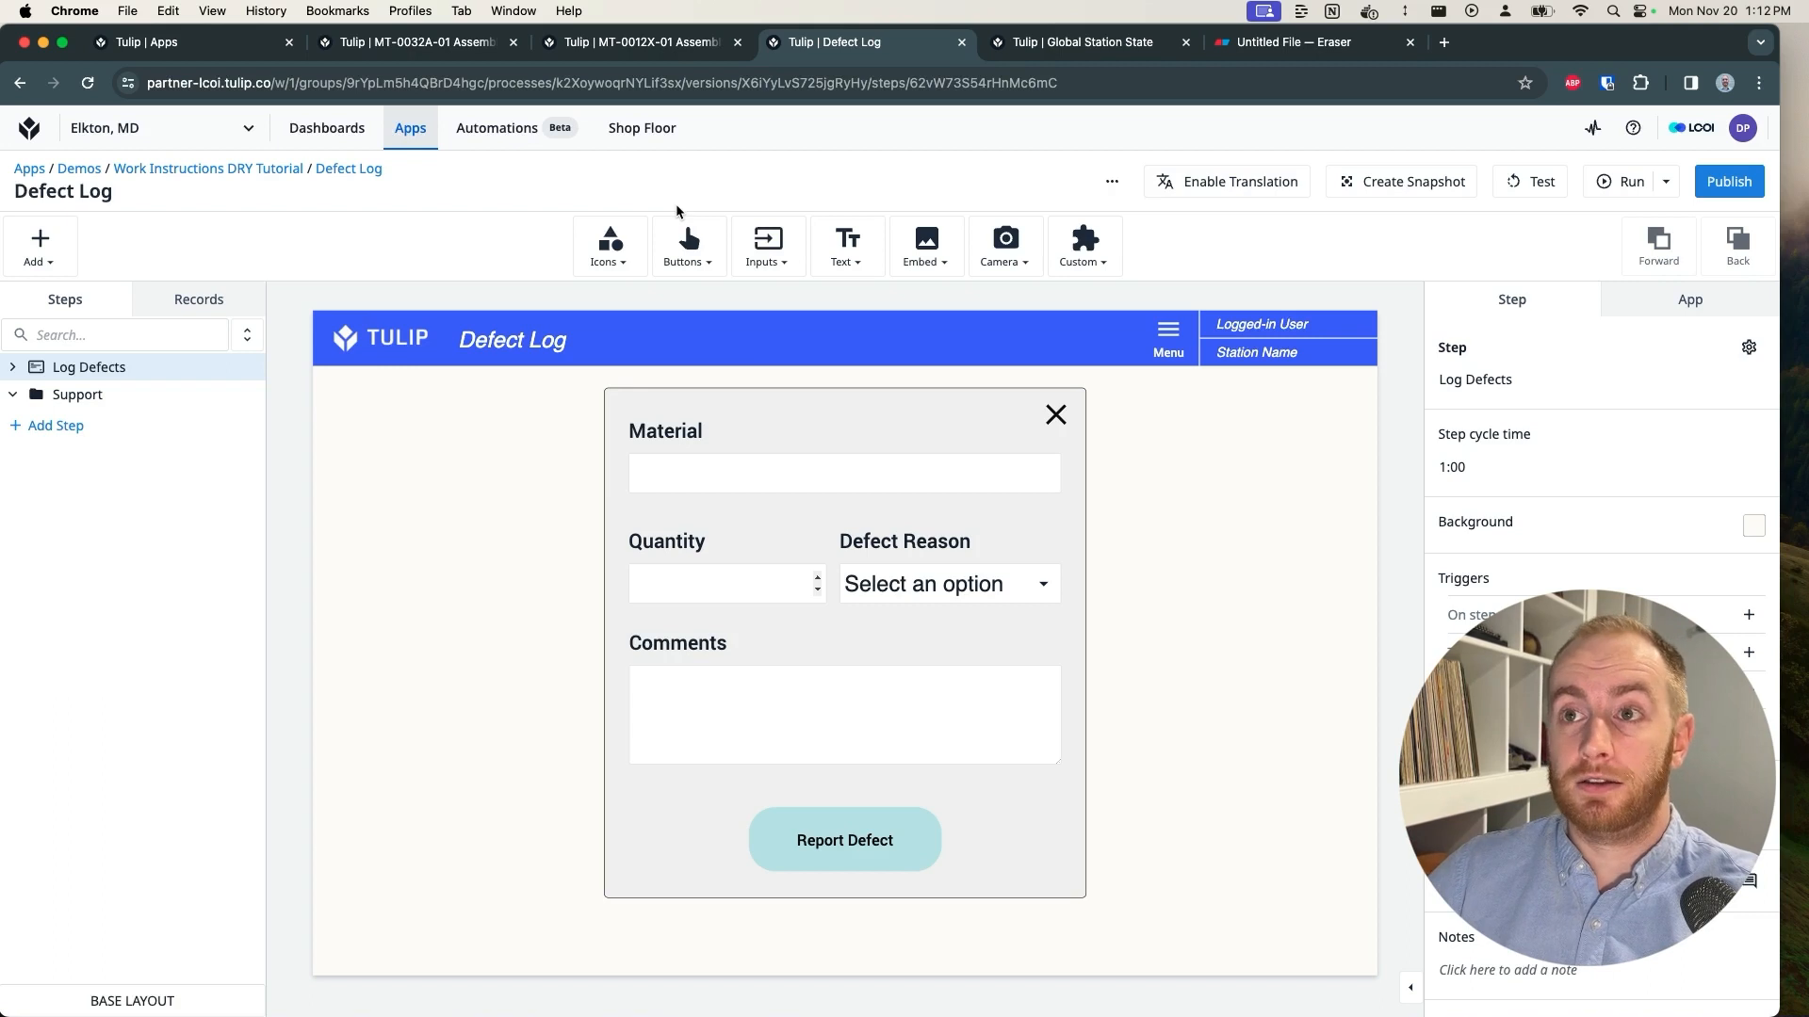
Step: Add the Global Station State table to the records of MT-0032A-01 Assembly
click(459, 55)
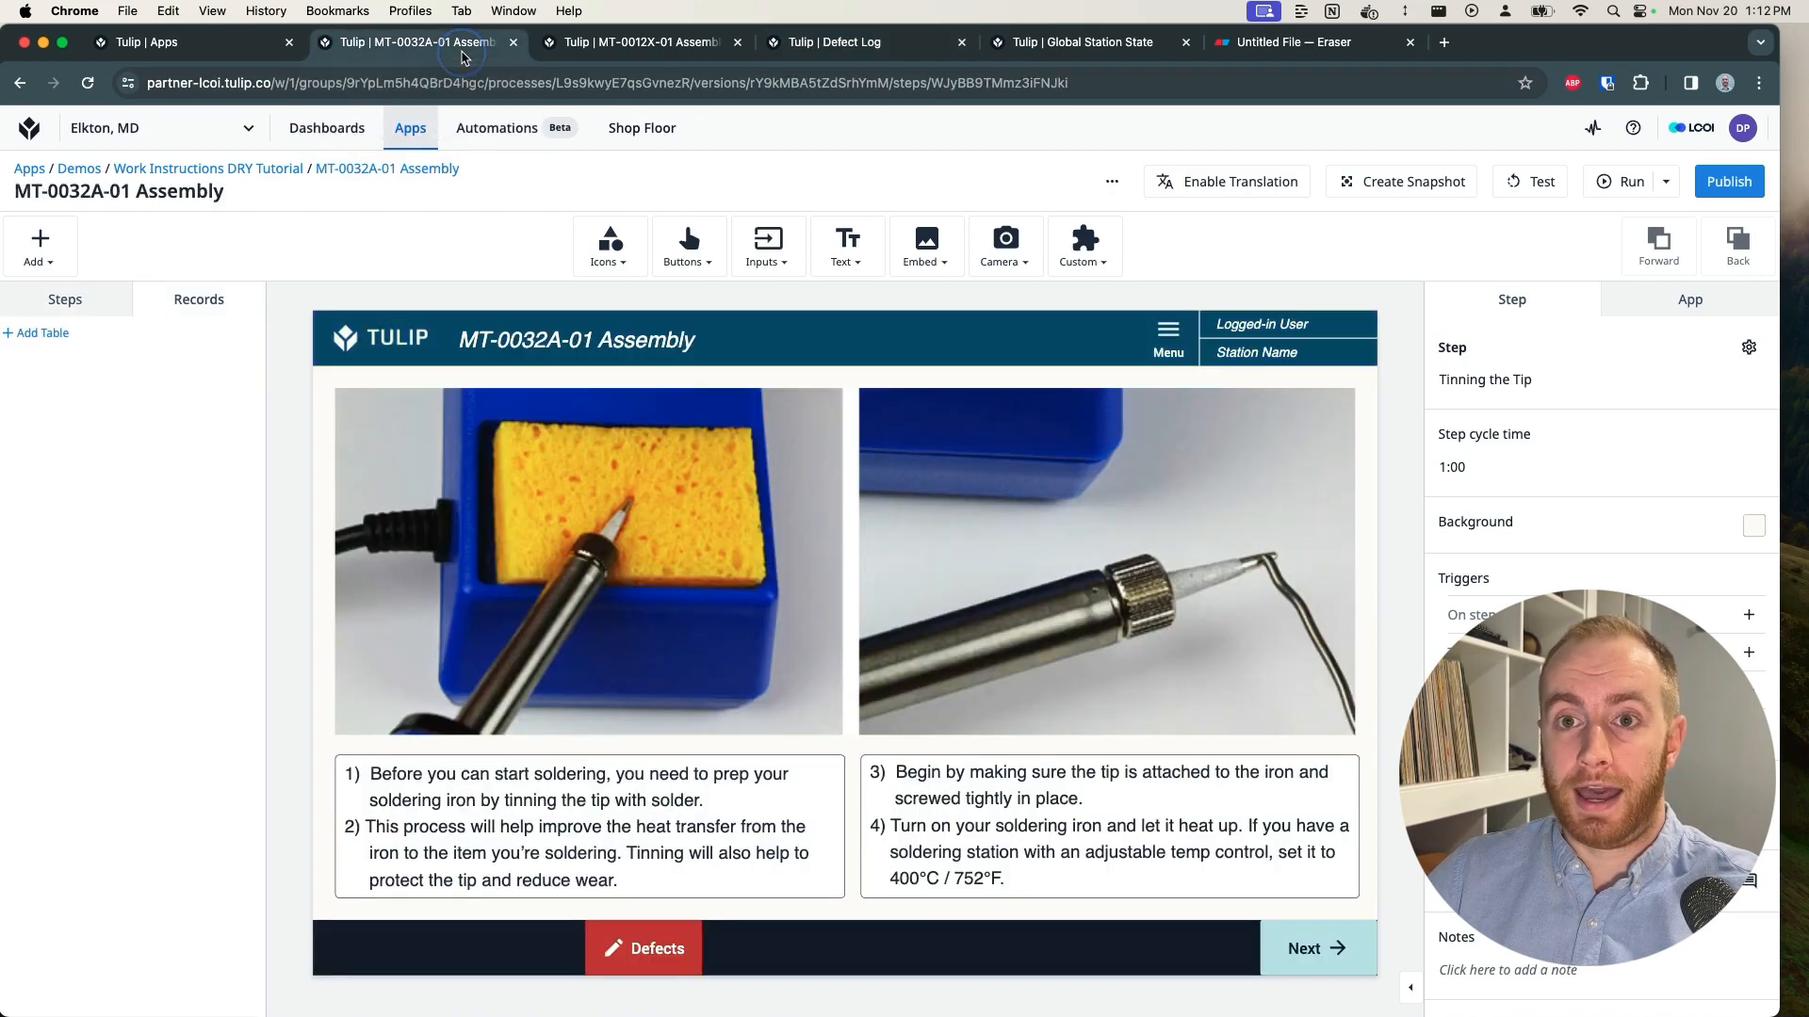
click(42, 333)
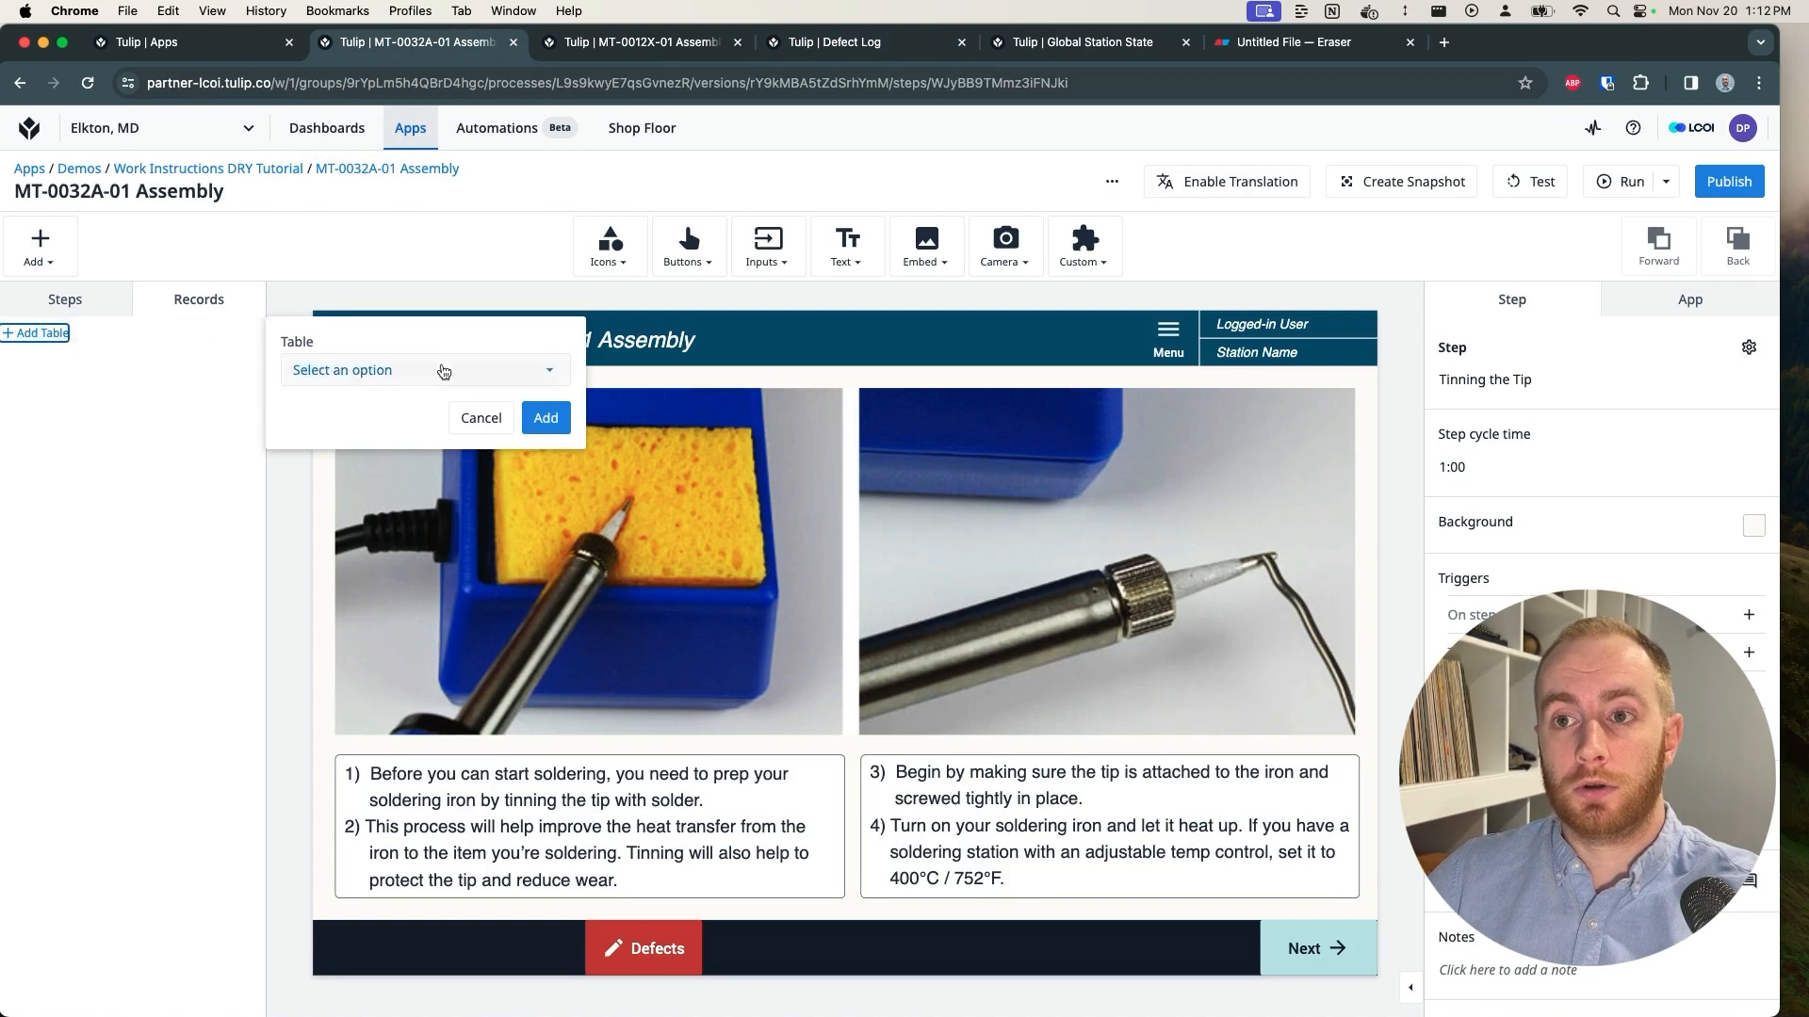
click(395, 370)
text(stat)
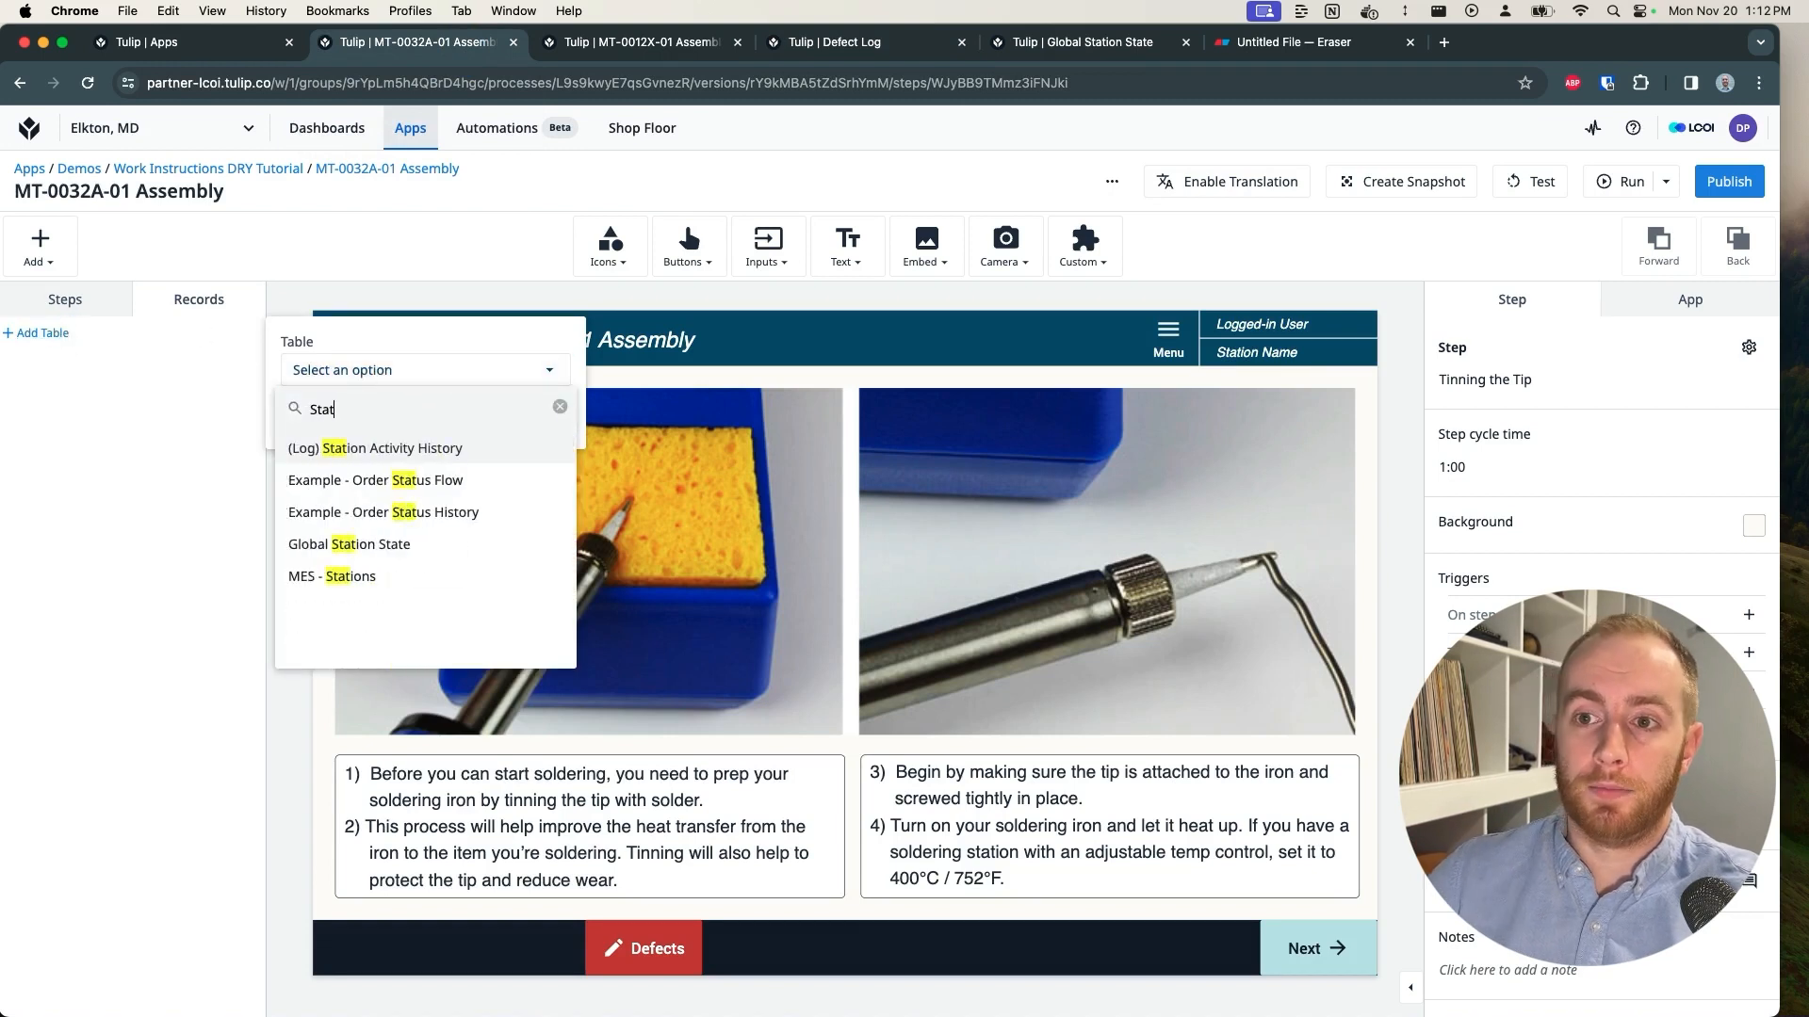
click(386, 551)
click(563, 419)
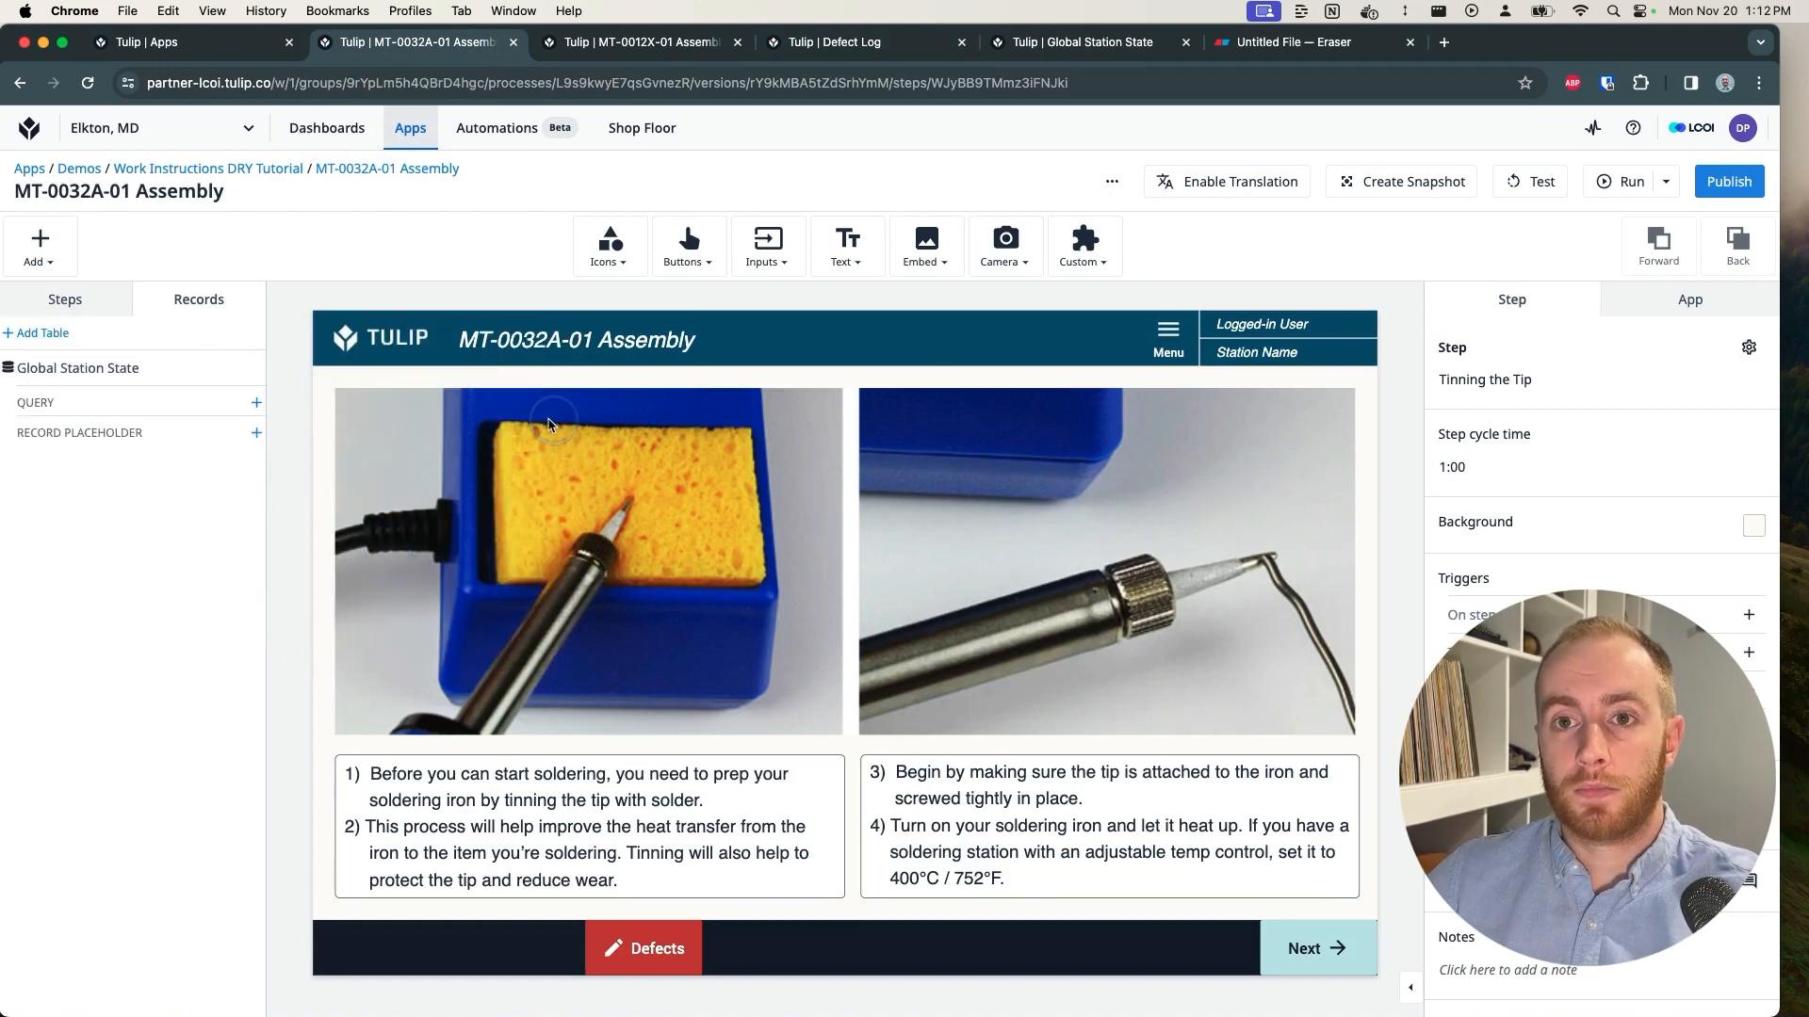
Step: Add a record placeholder named Current Station for the Global Station State table, keeping it saved for analysis
click(256, 432)
click(353, 508)
text(Current Station)
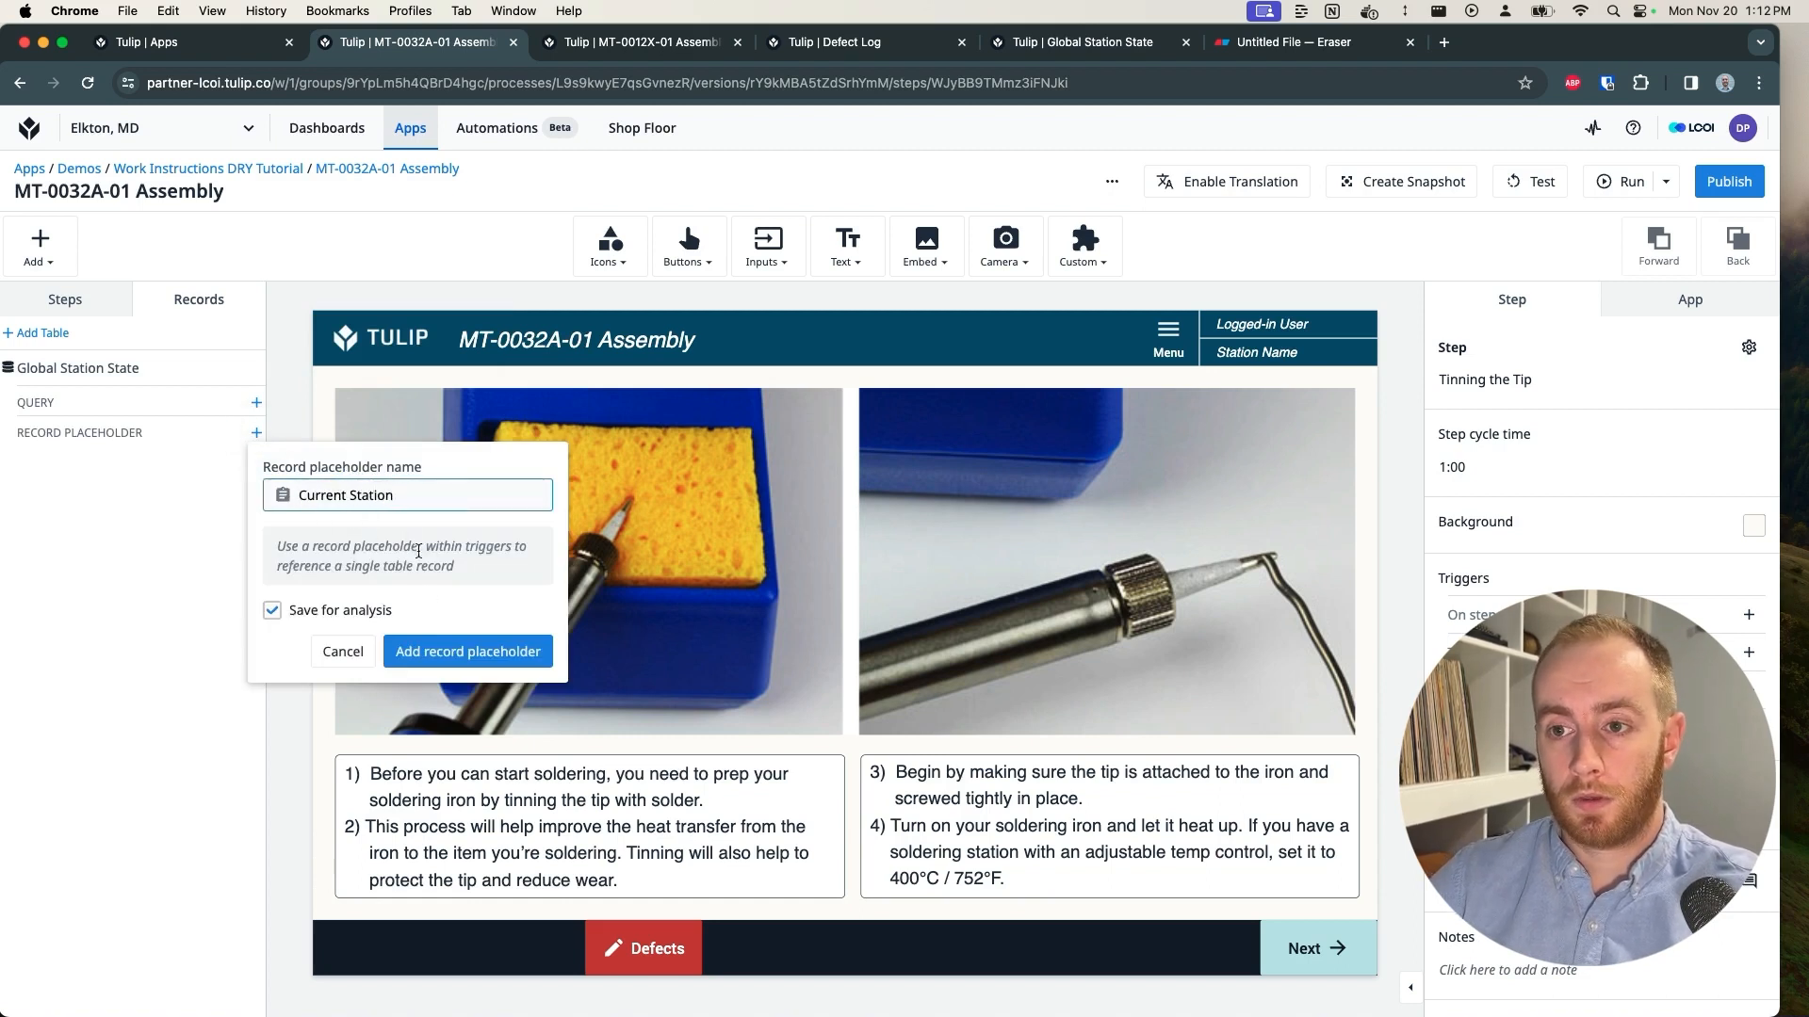
click(433, 659)
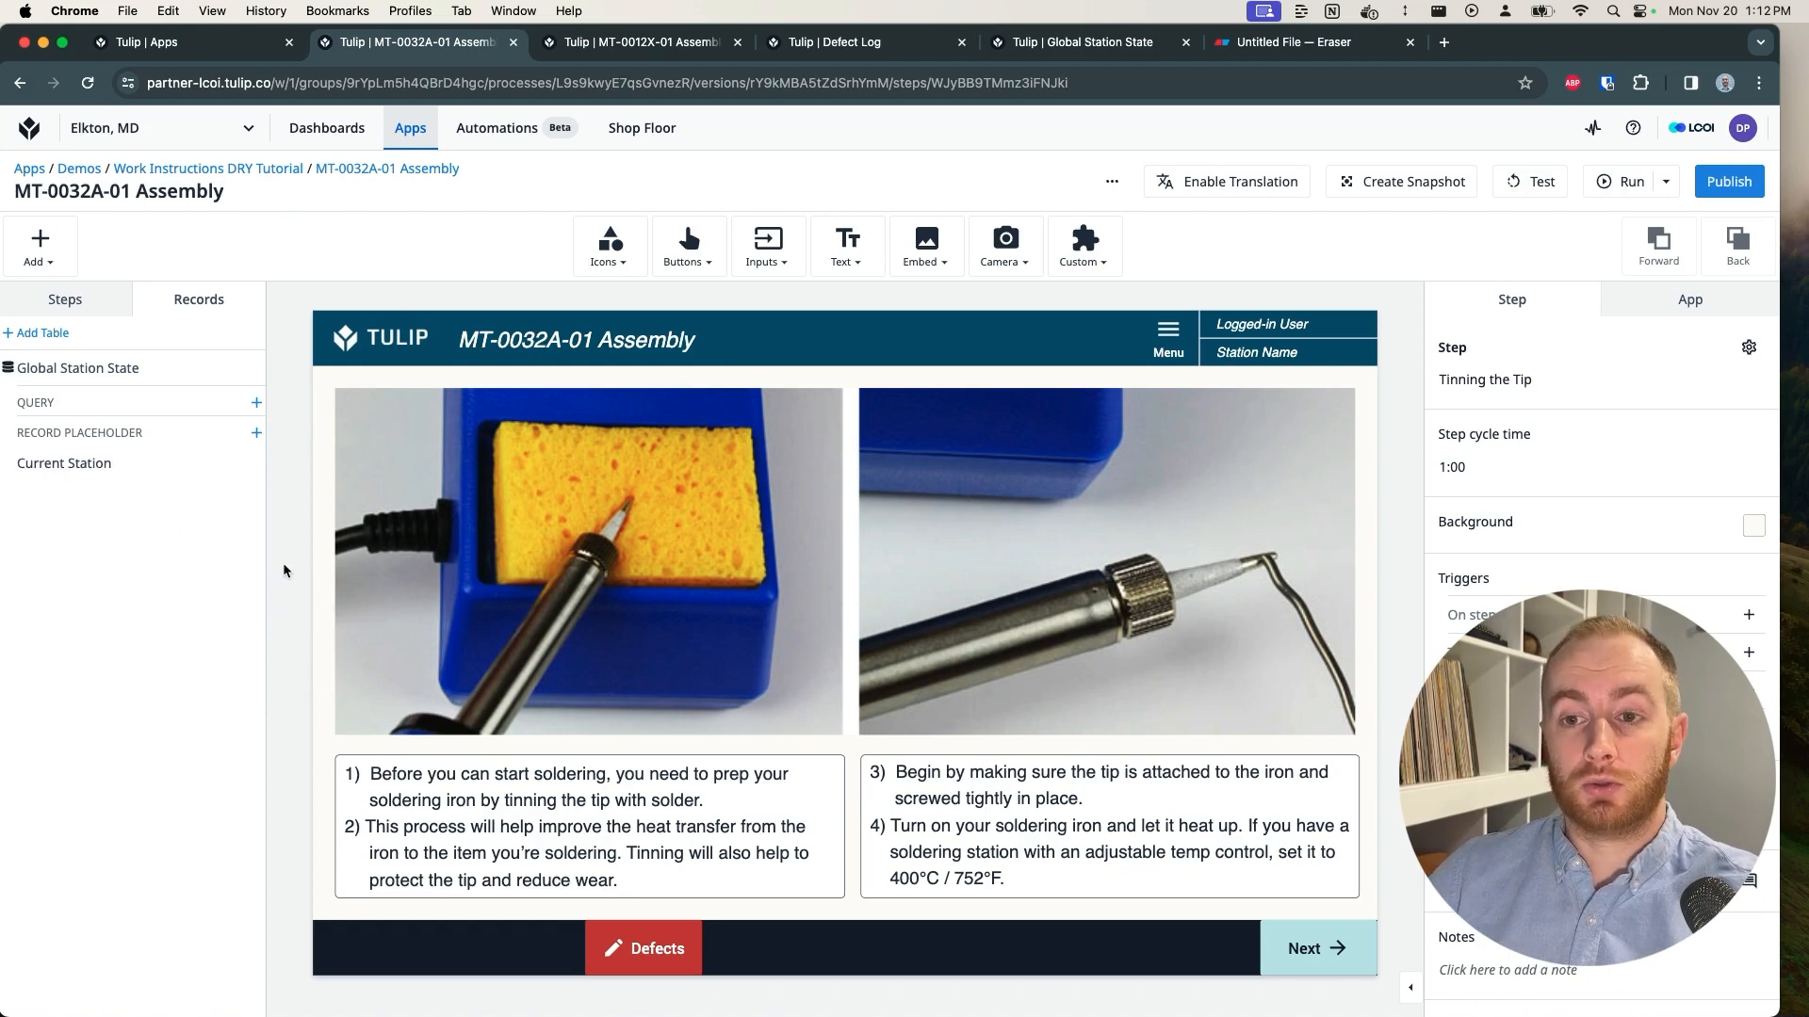
click(64, 463)
click(484, 671)
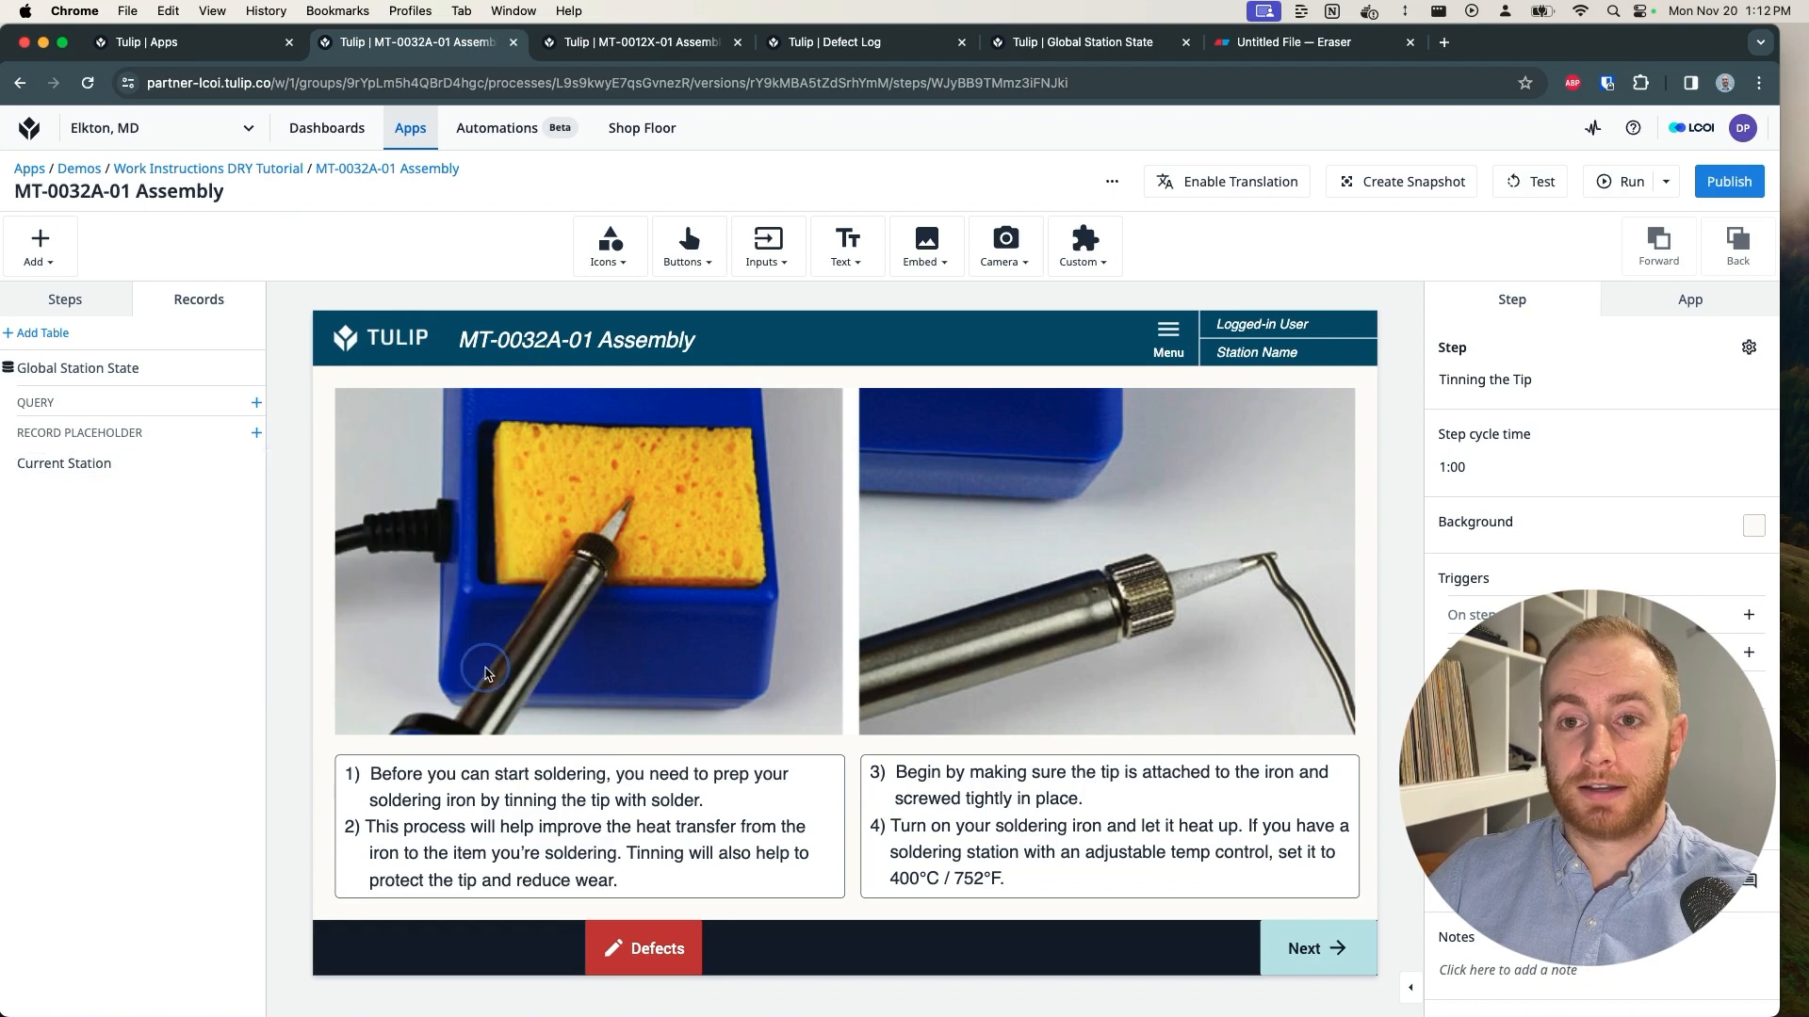
Step: Add an app-level trigger named Load Station to MT-0032A-01 Assembly that fires when the app is started
click(1672, 307)
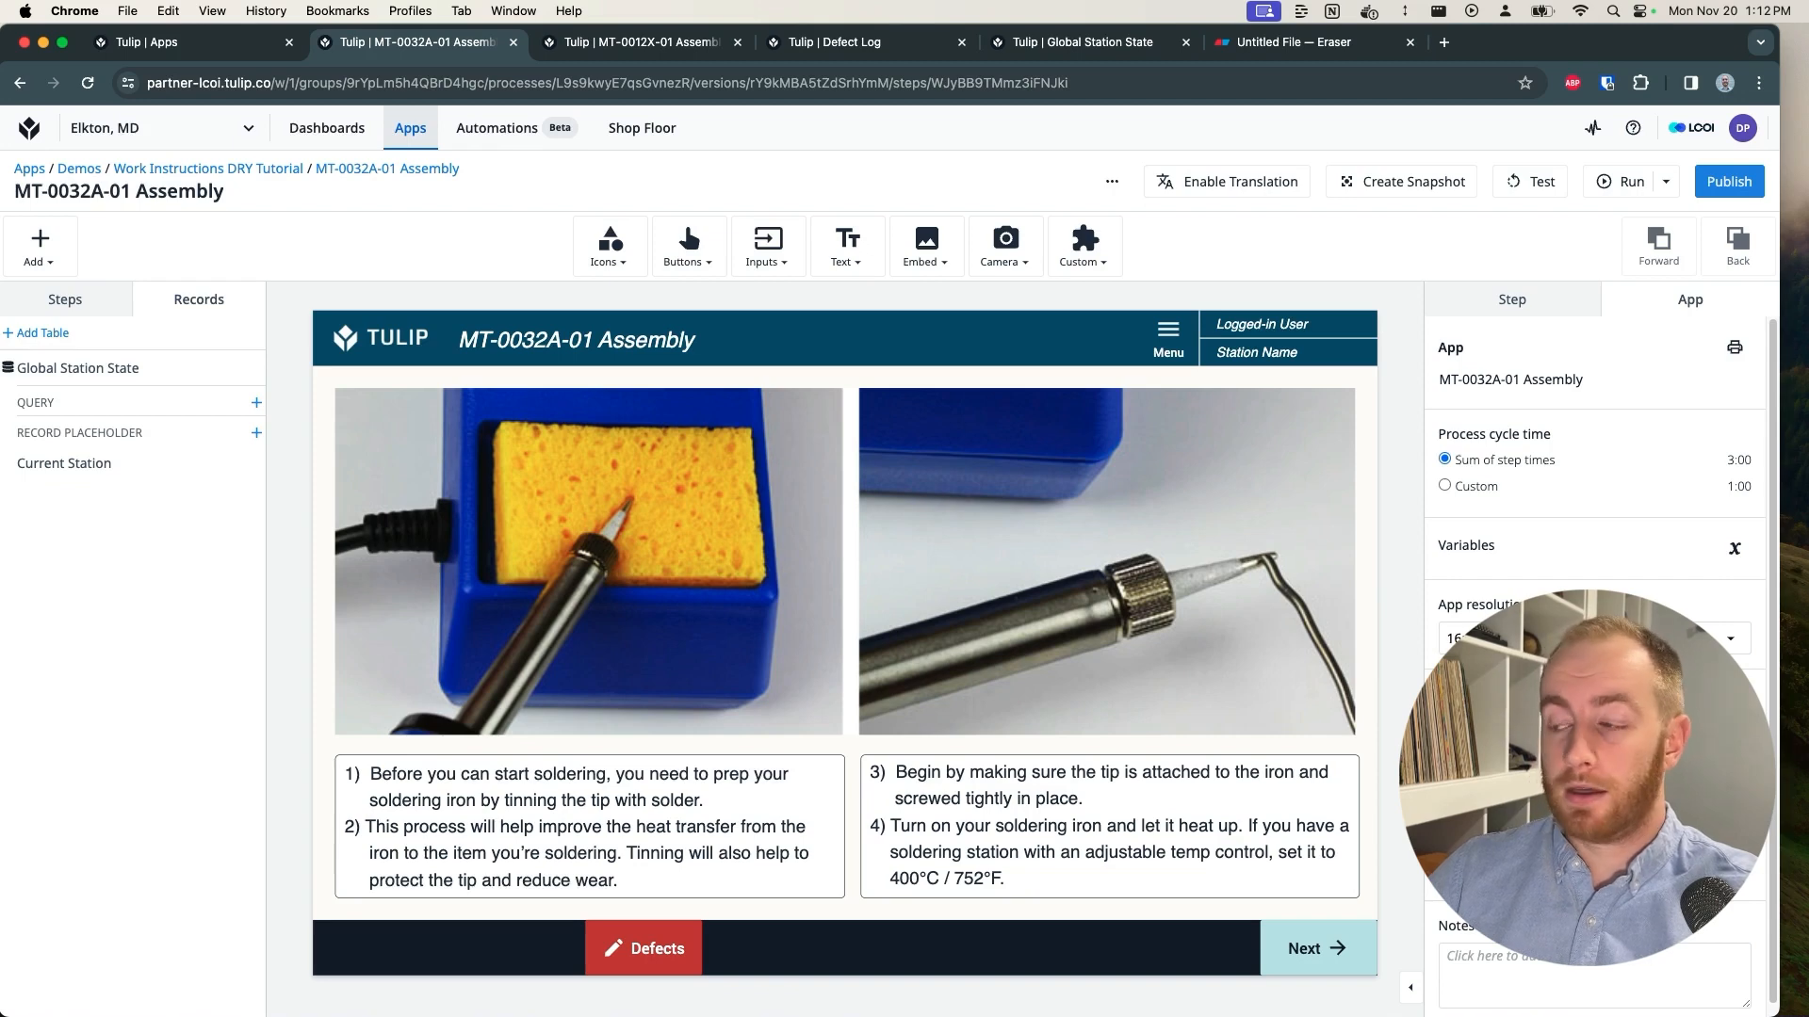
click(1734, 732)
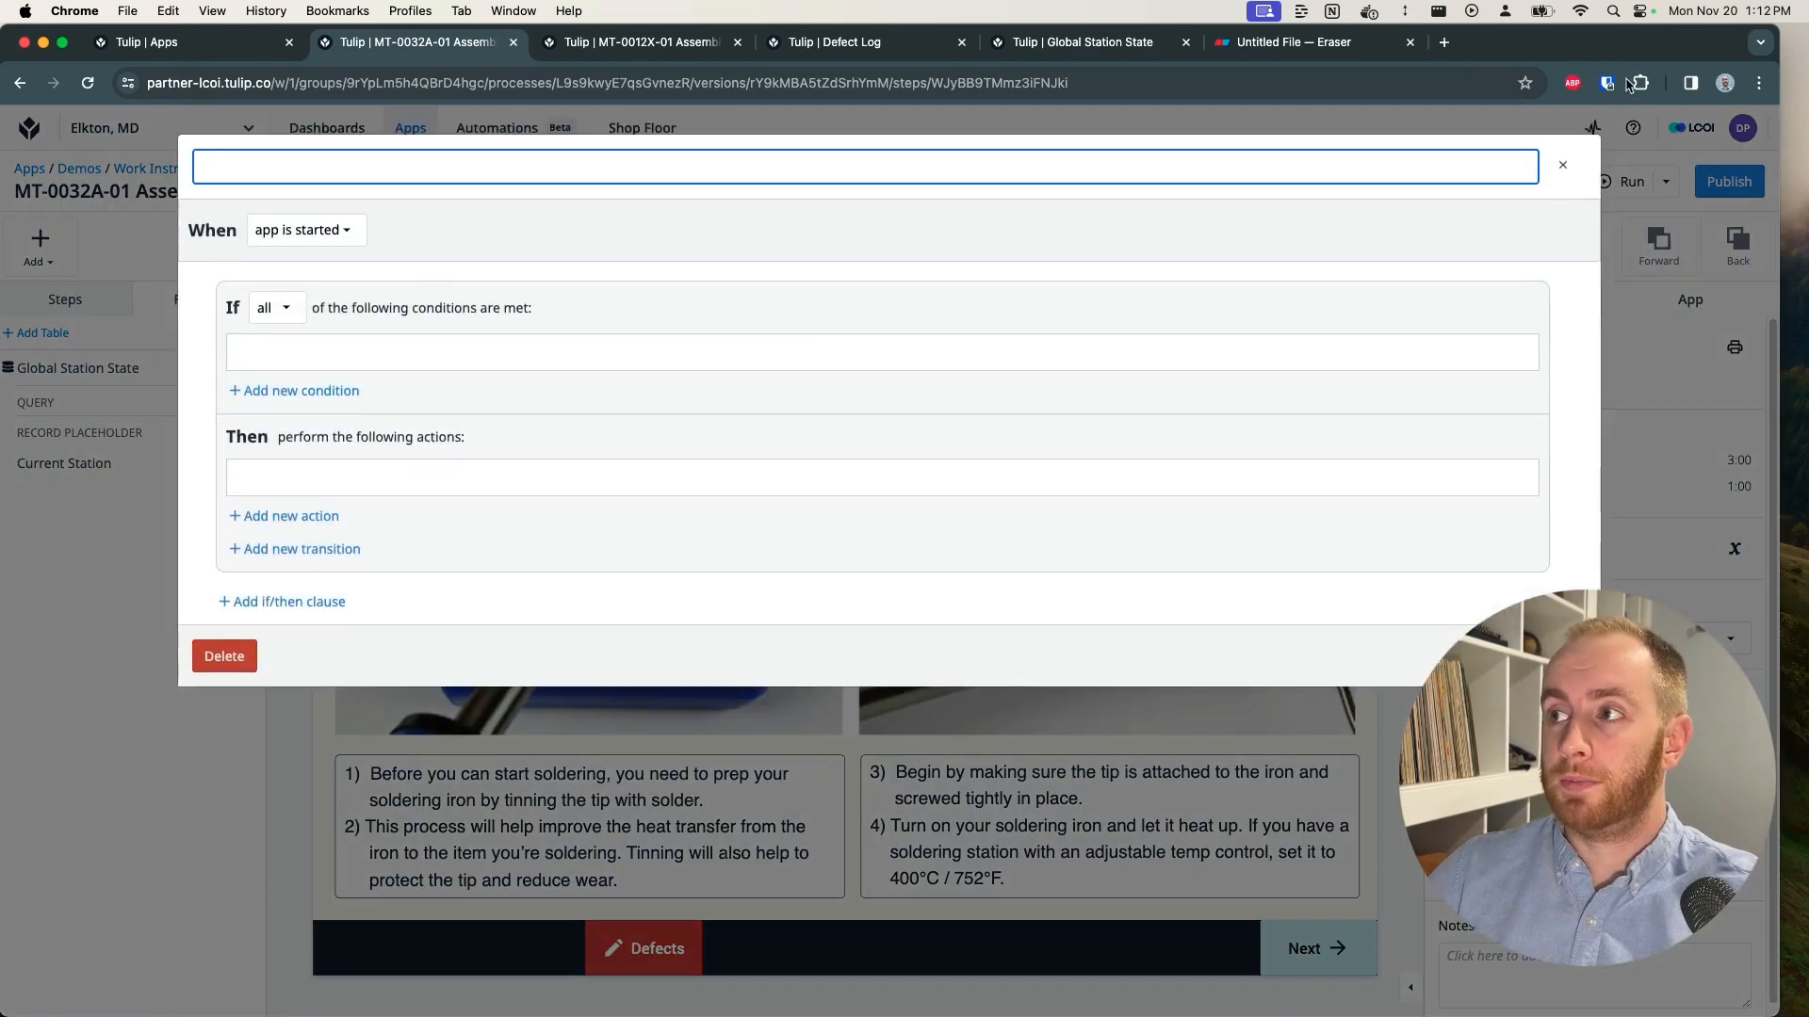
click(1563, 165)
click(1705, 294)
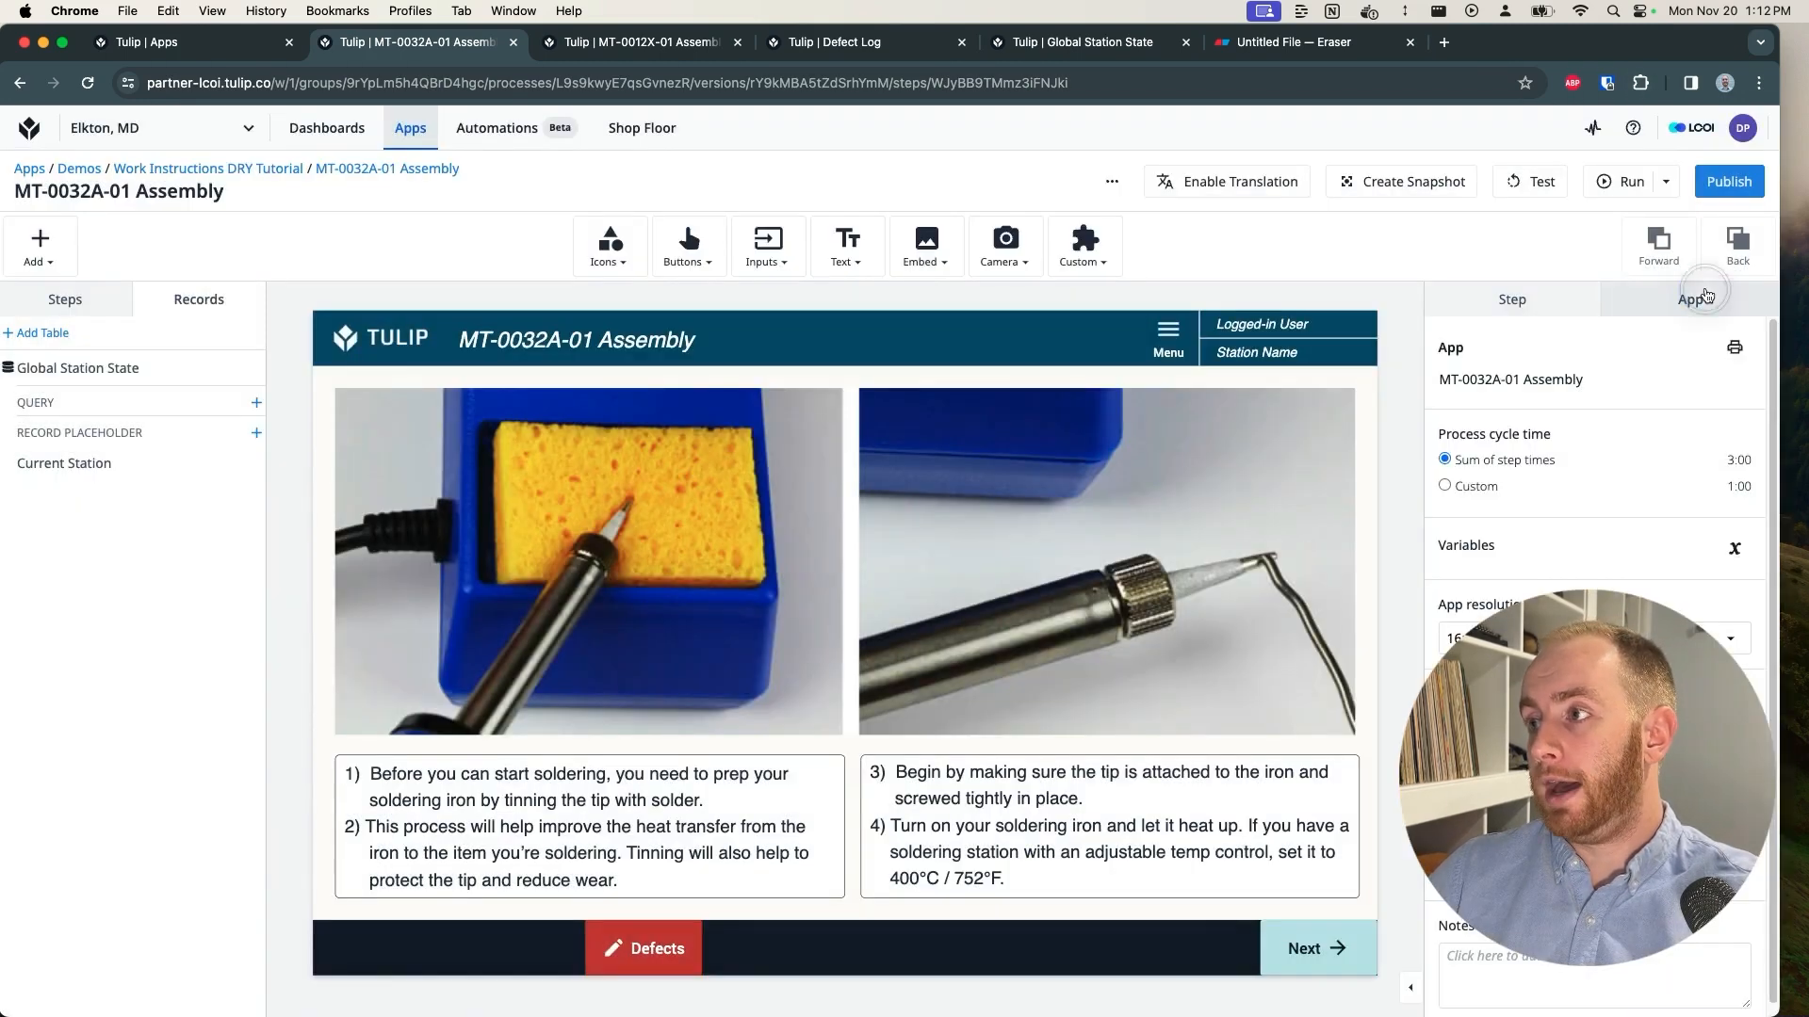
click(1735, 732)
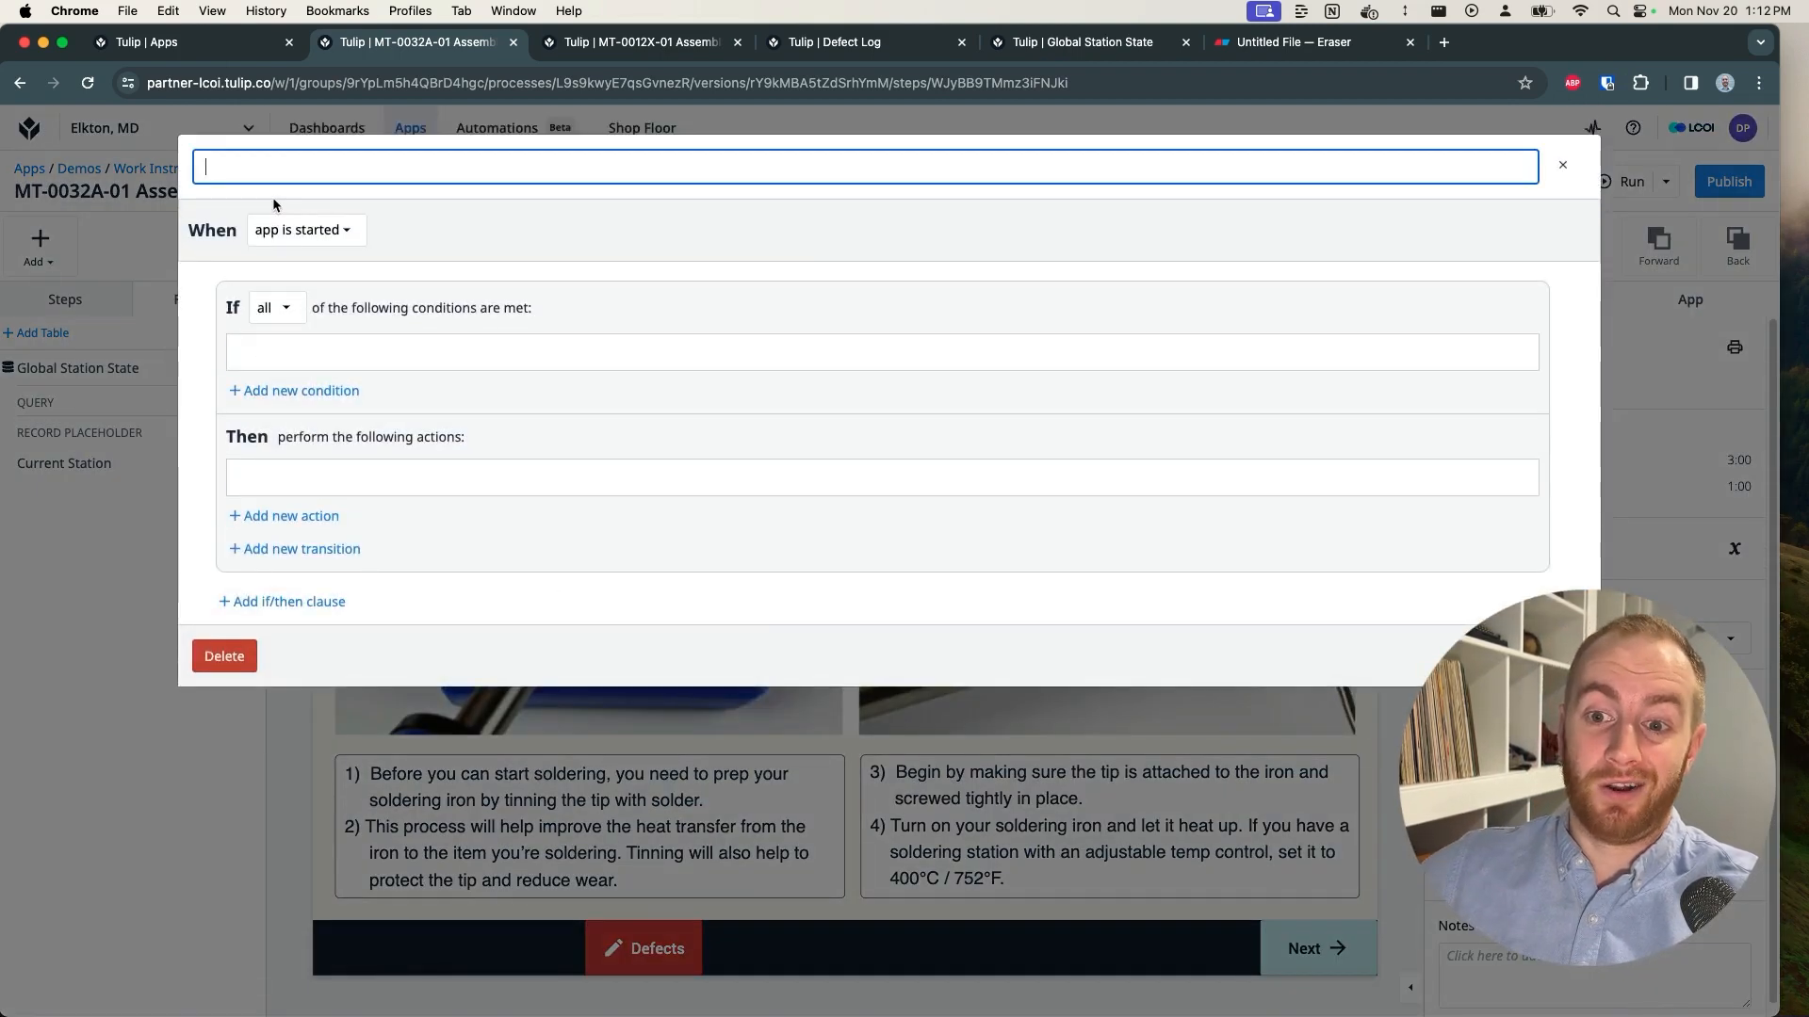
text(Load Station)
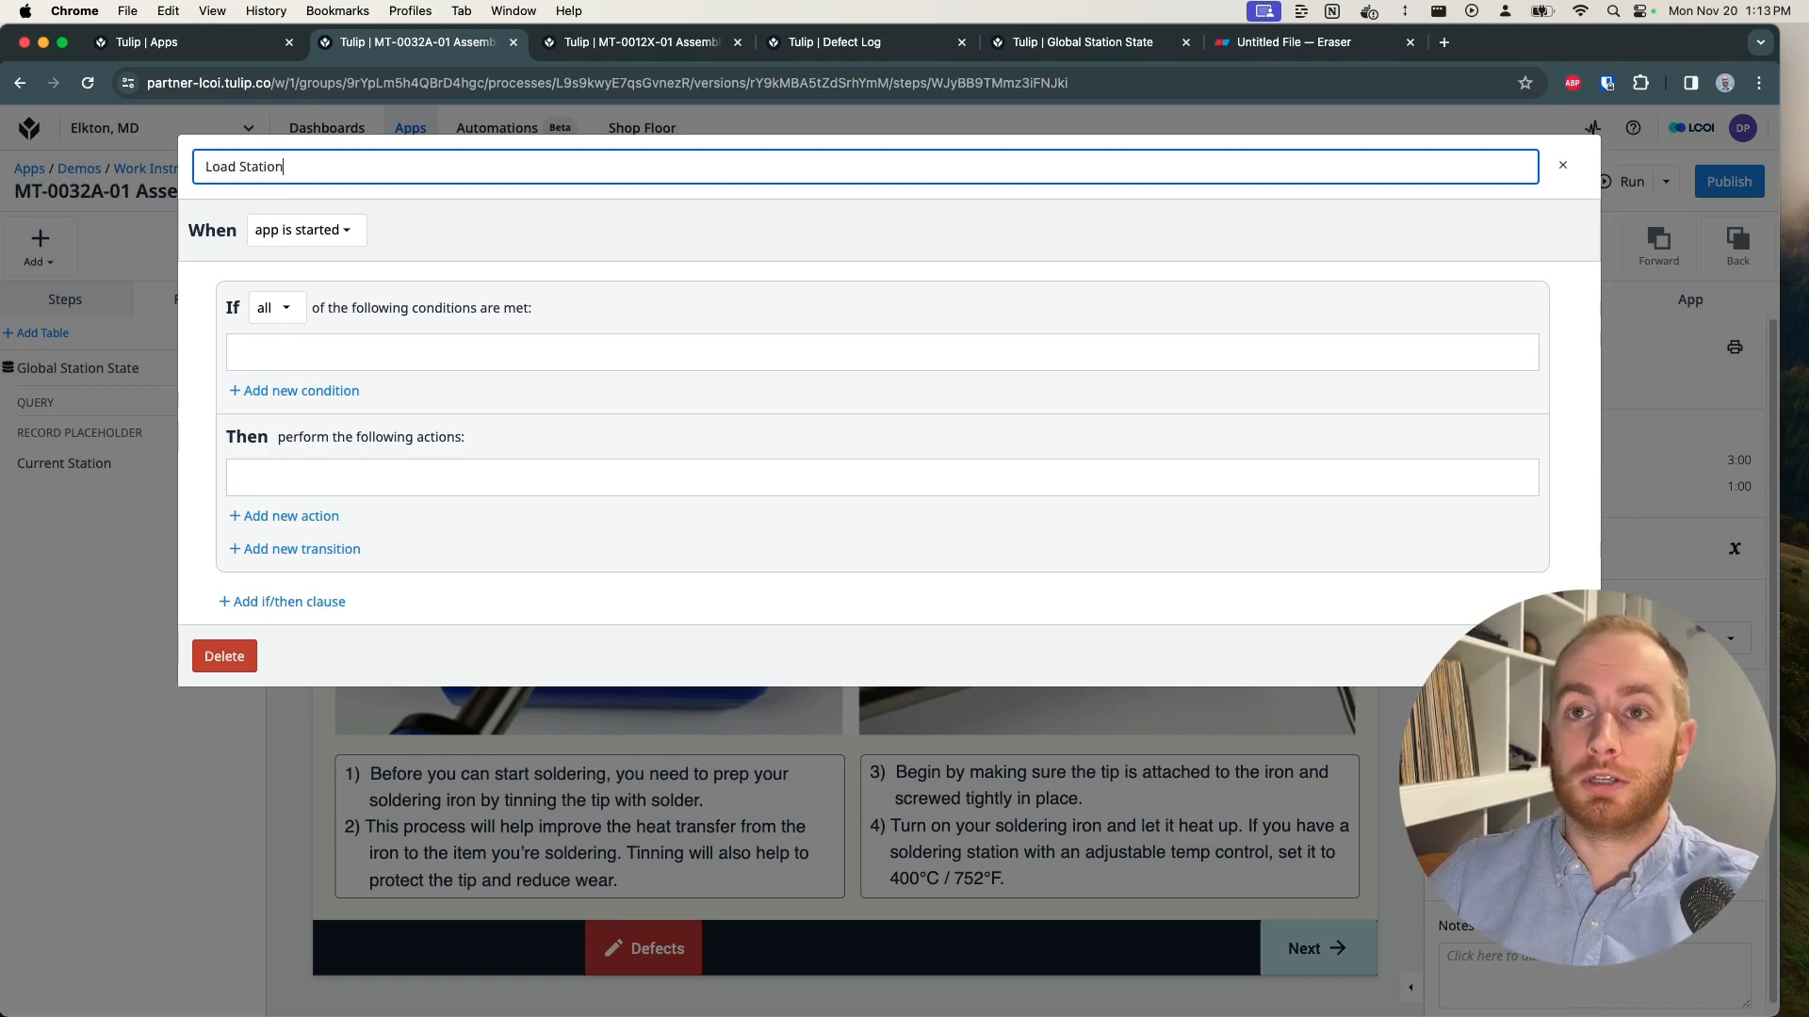
click(404, 260)
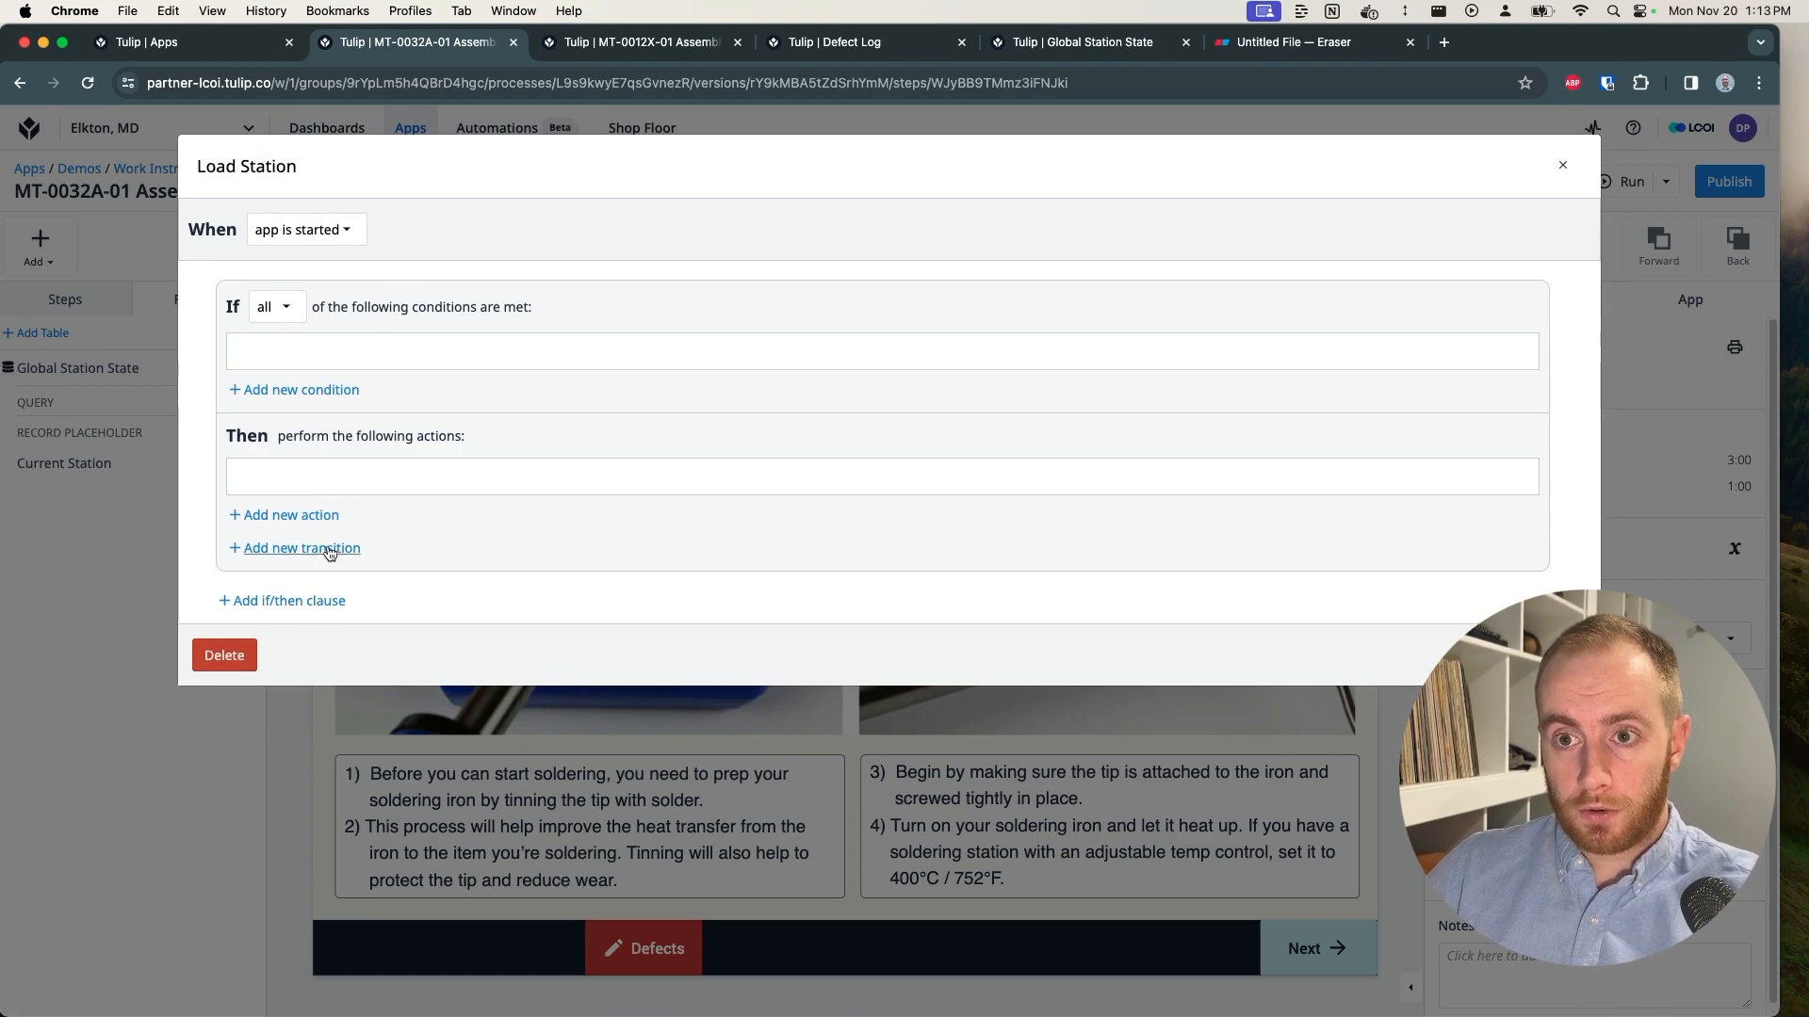
Step: Add a Table Records action to the Load Station trigger that performs Create or Load Record
click(324, 514)
click(329, 492)
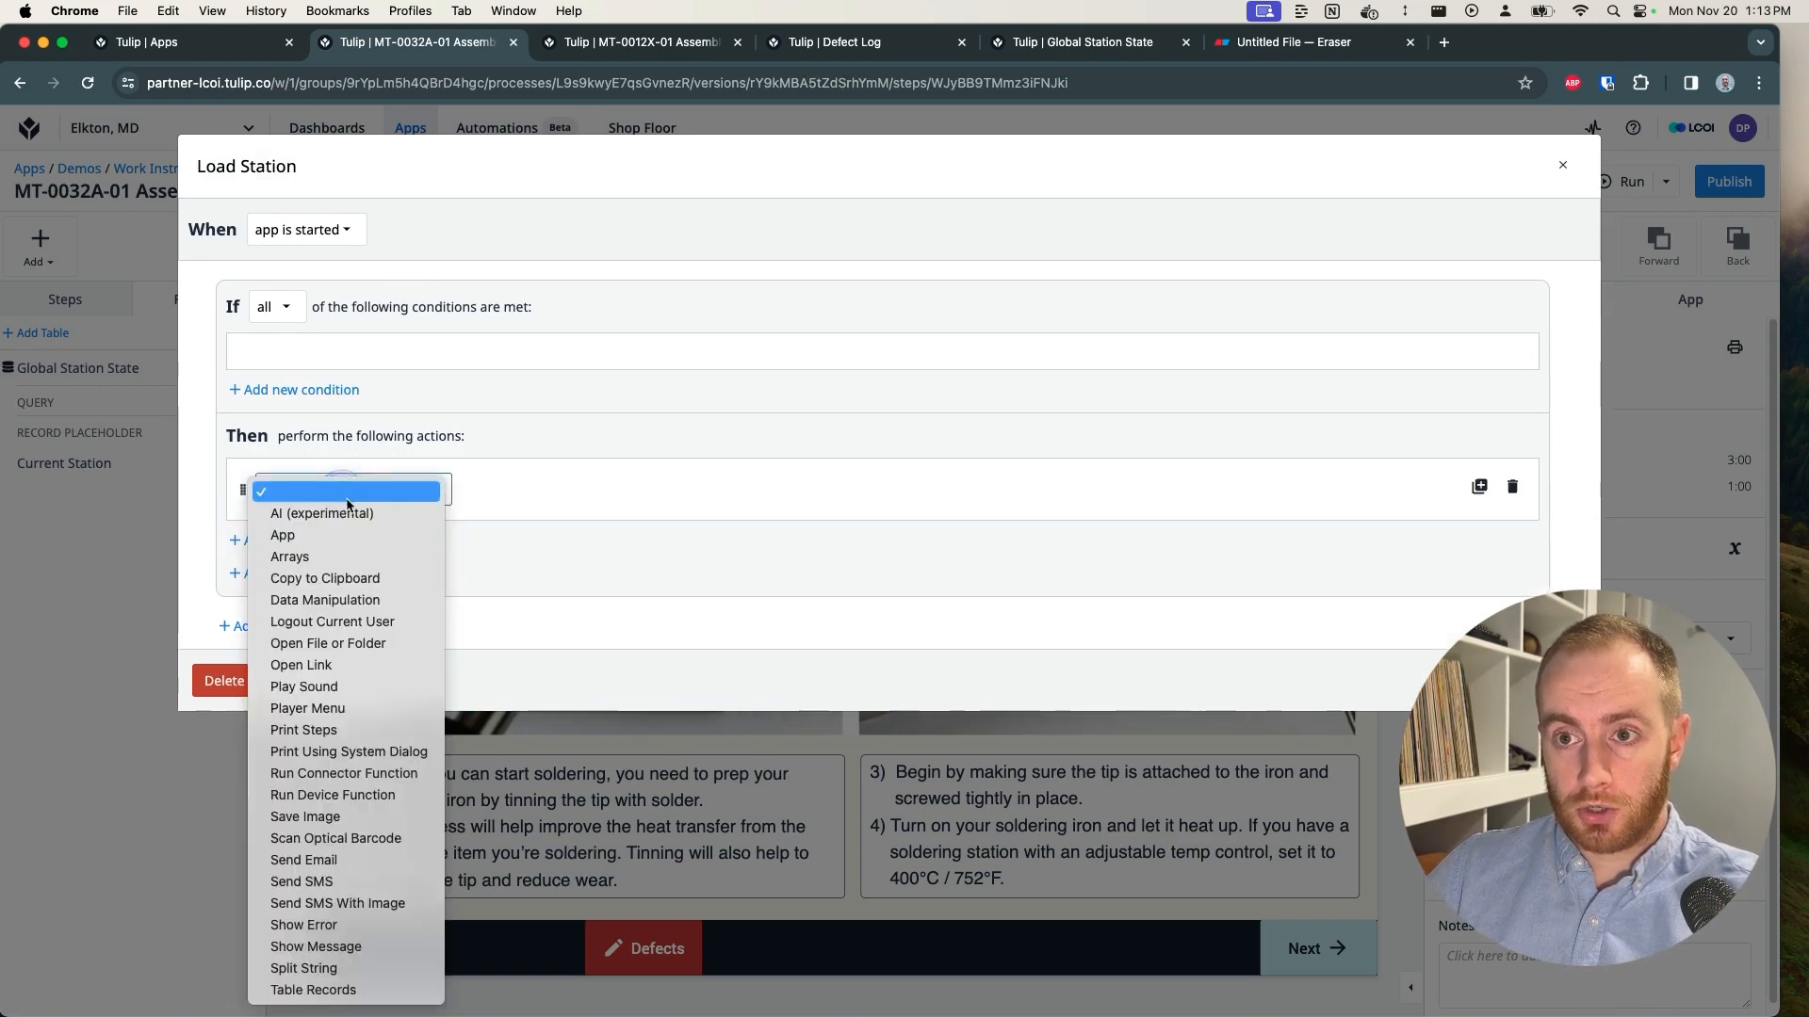
click(381, 991)
click(546, 485)
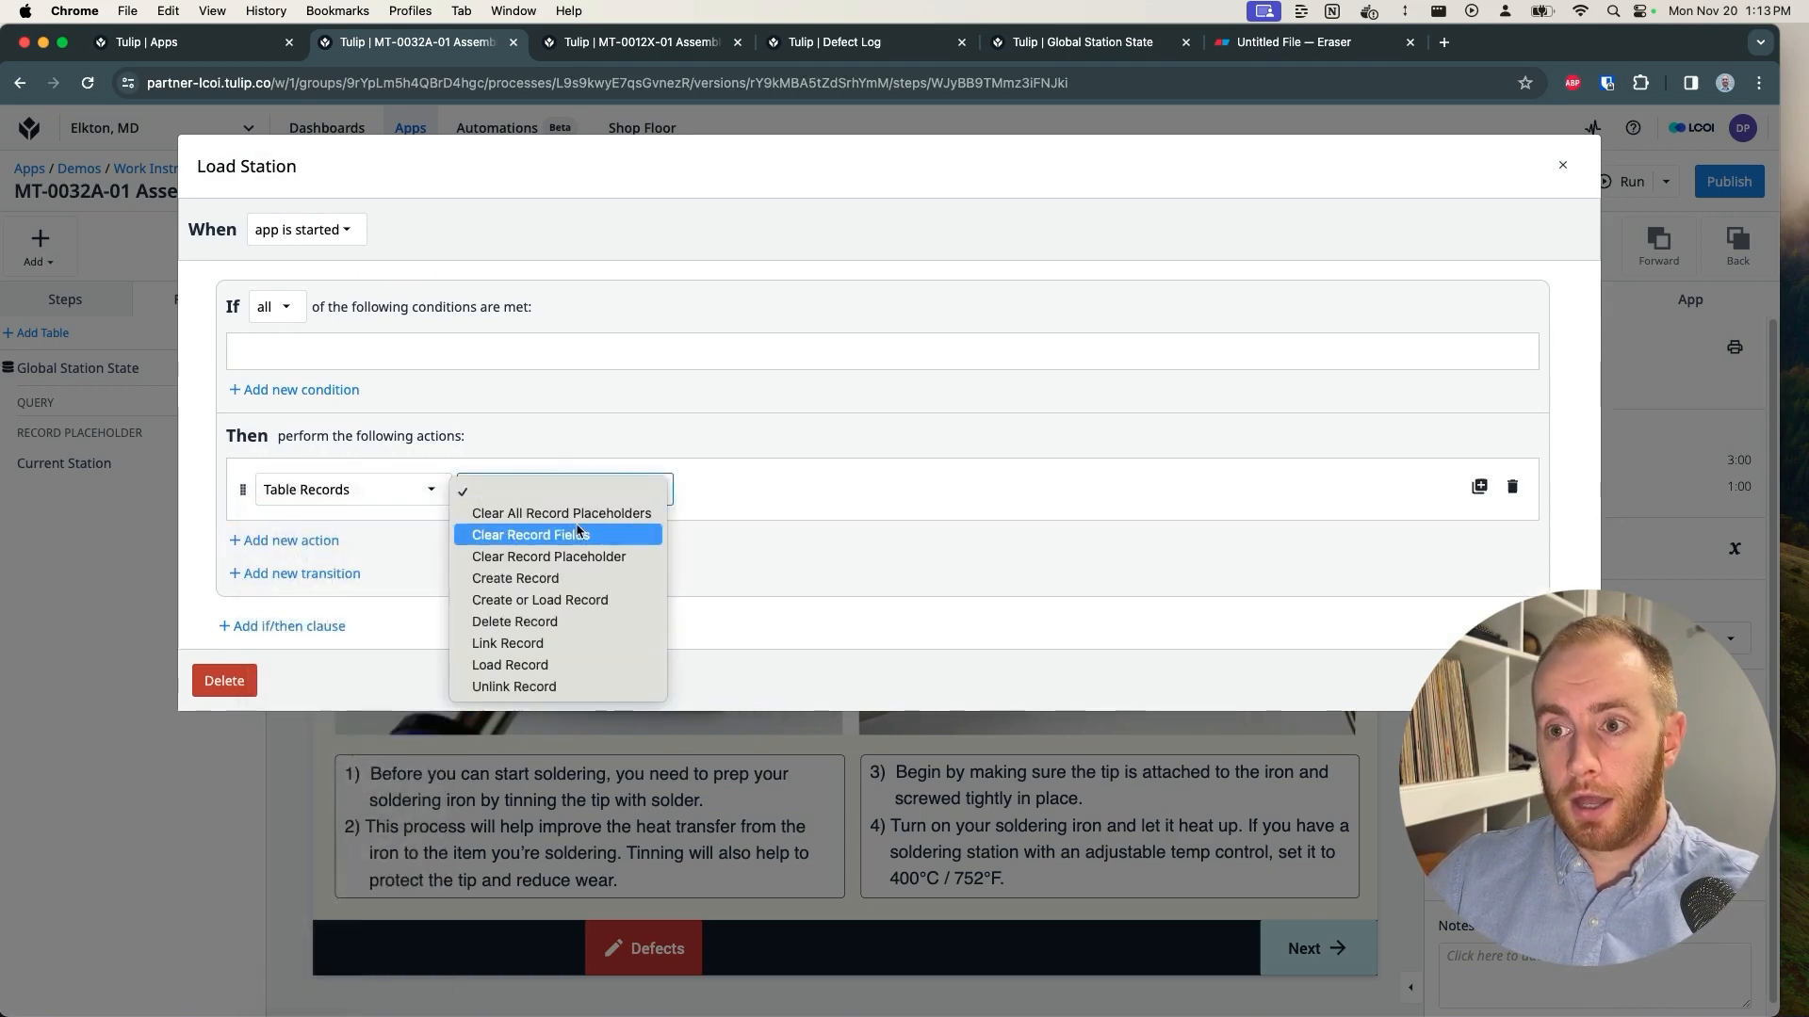
click(581, 599)
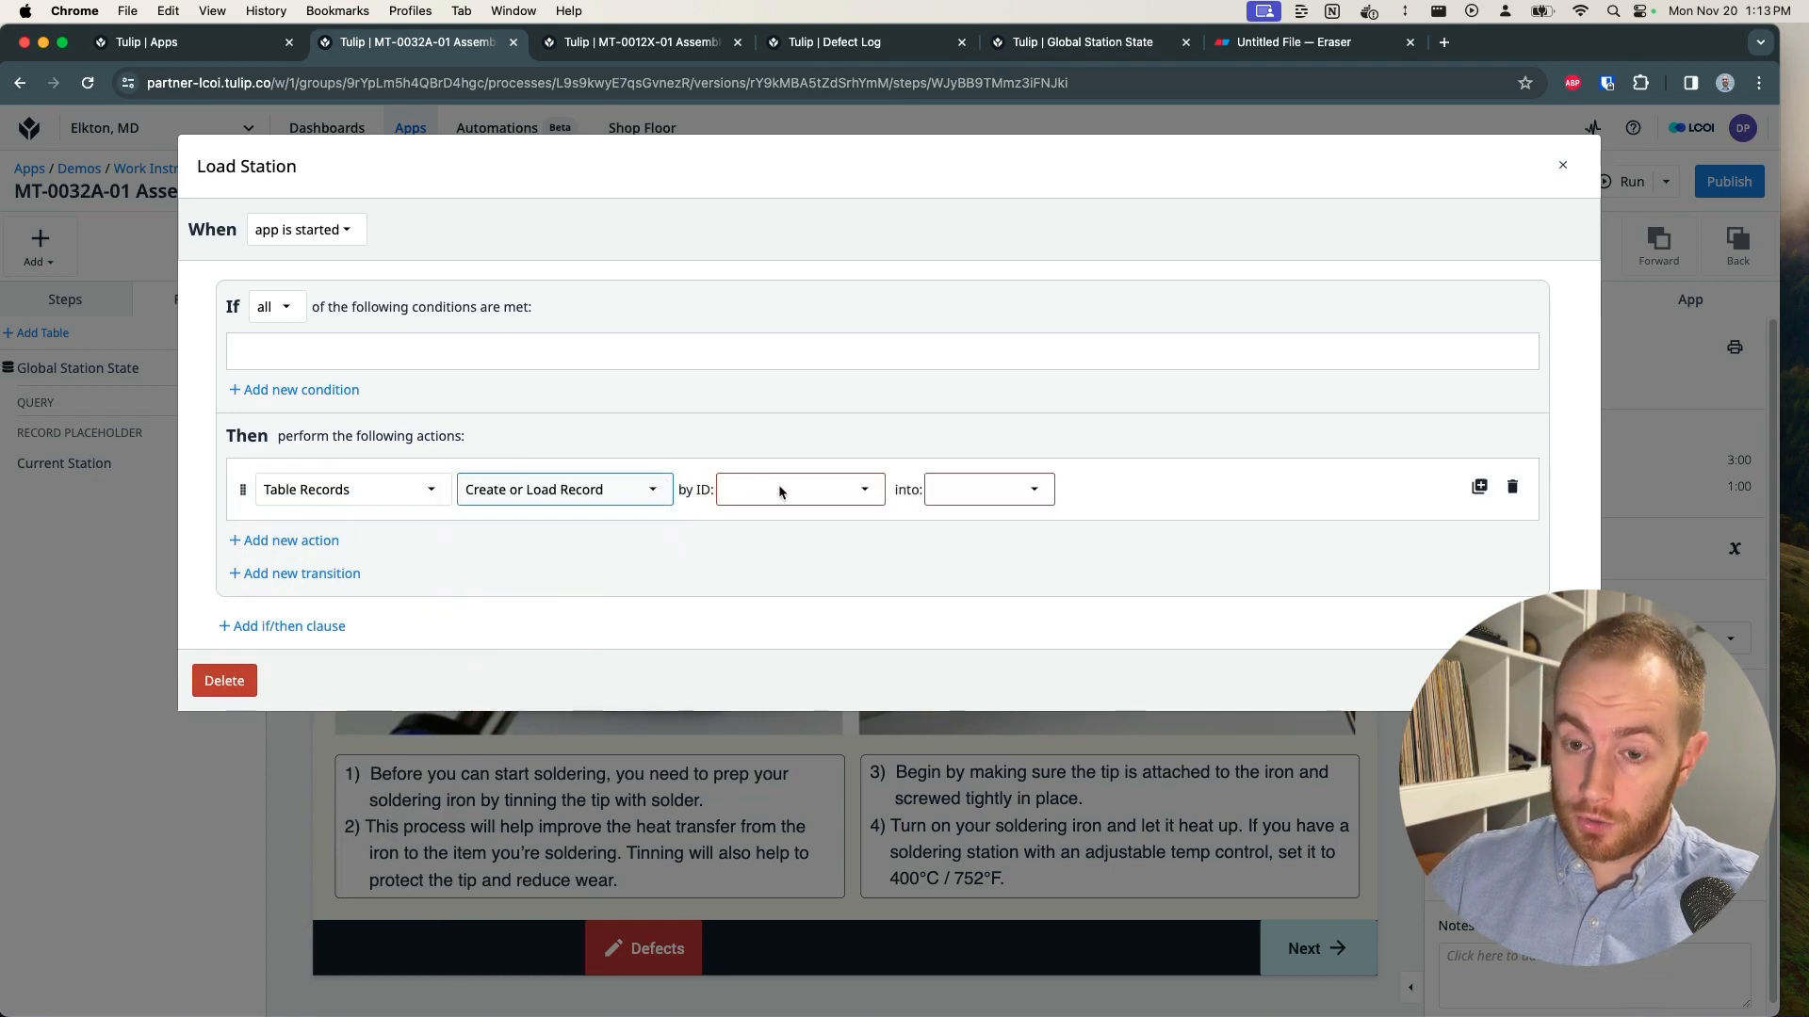
Step: Set the record ID to App Info's Station Name and load the record into the Current Station placeholder
drag(444, 459, 684, 519)
click(719, 496)
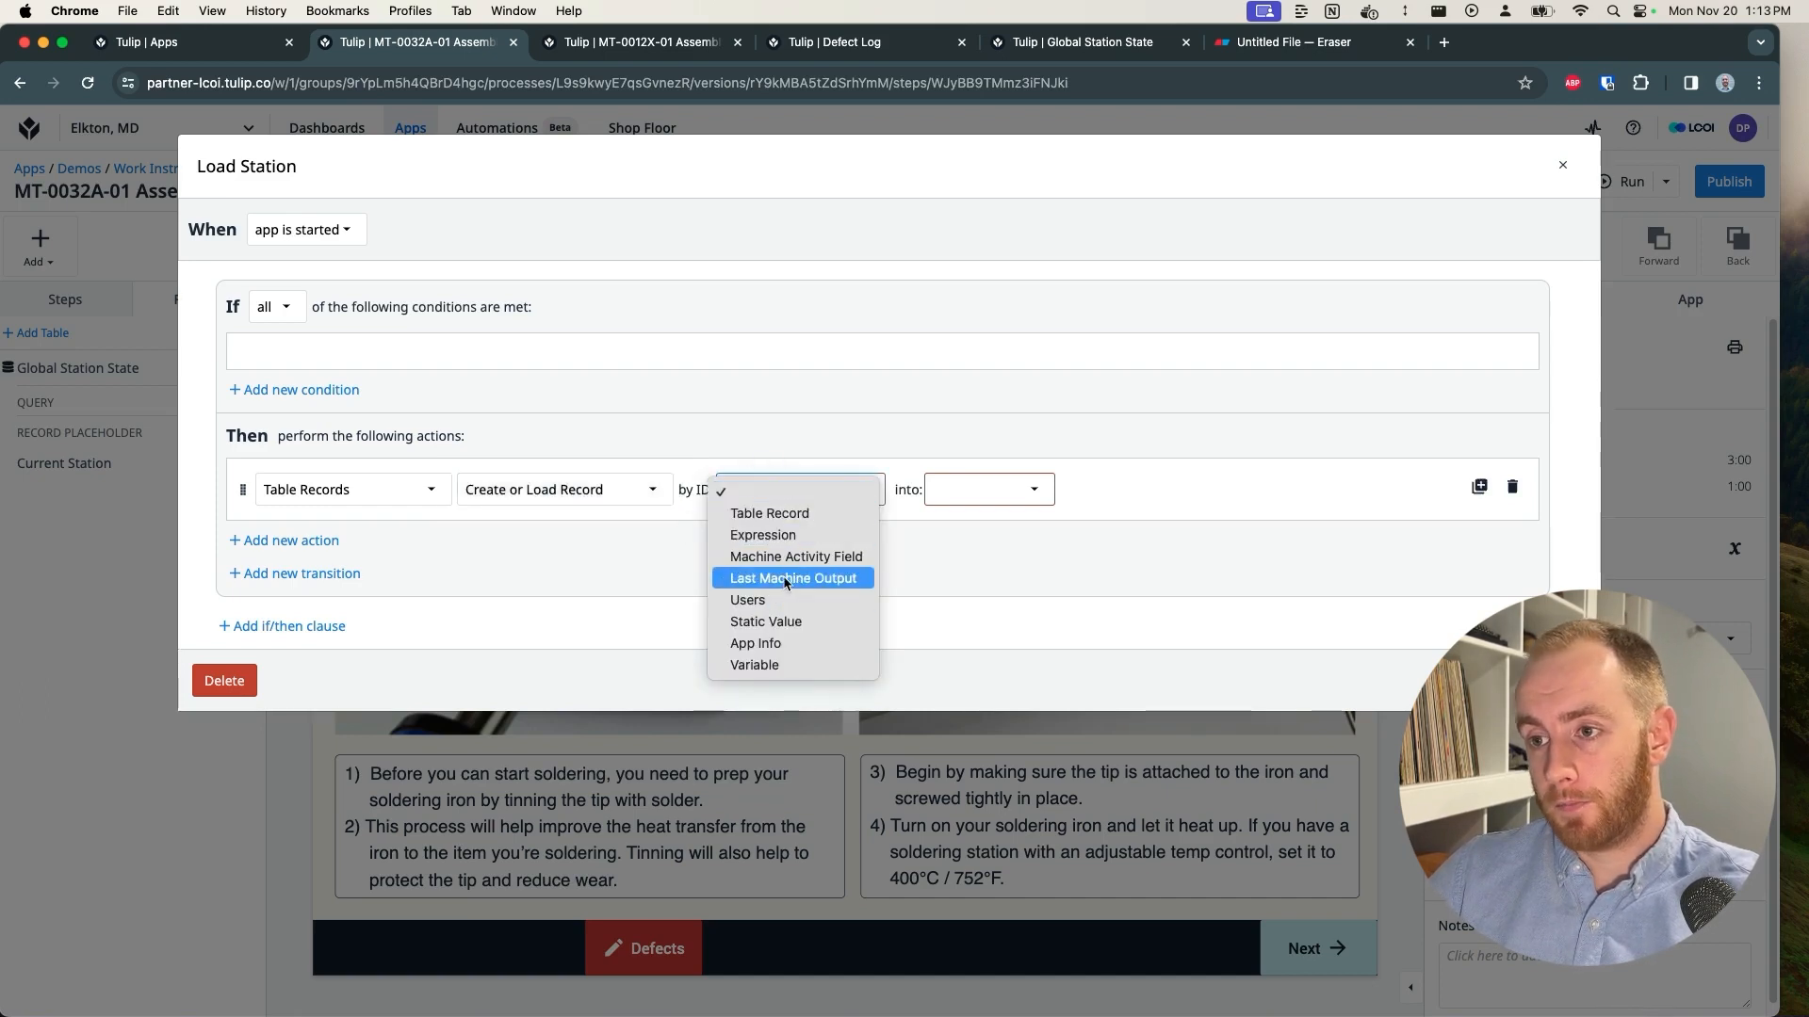
click(781, 641)
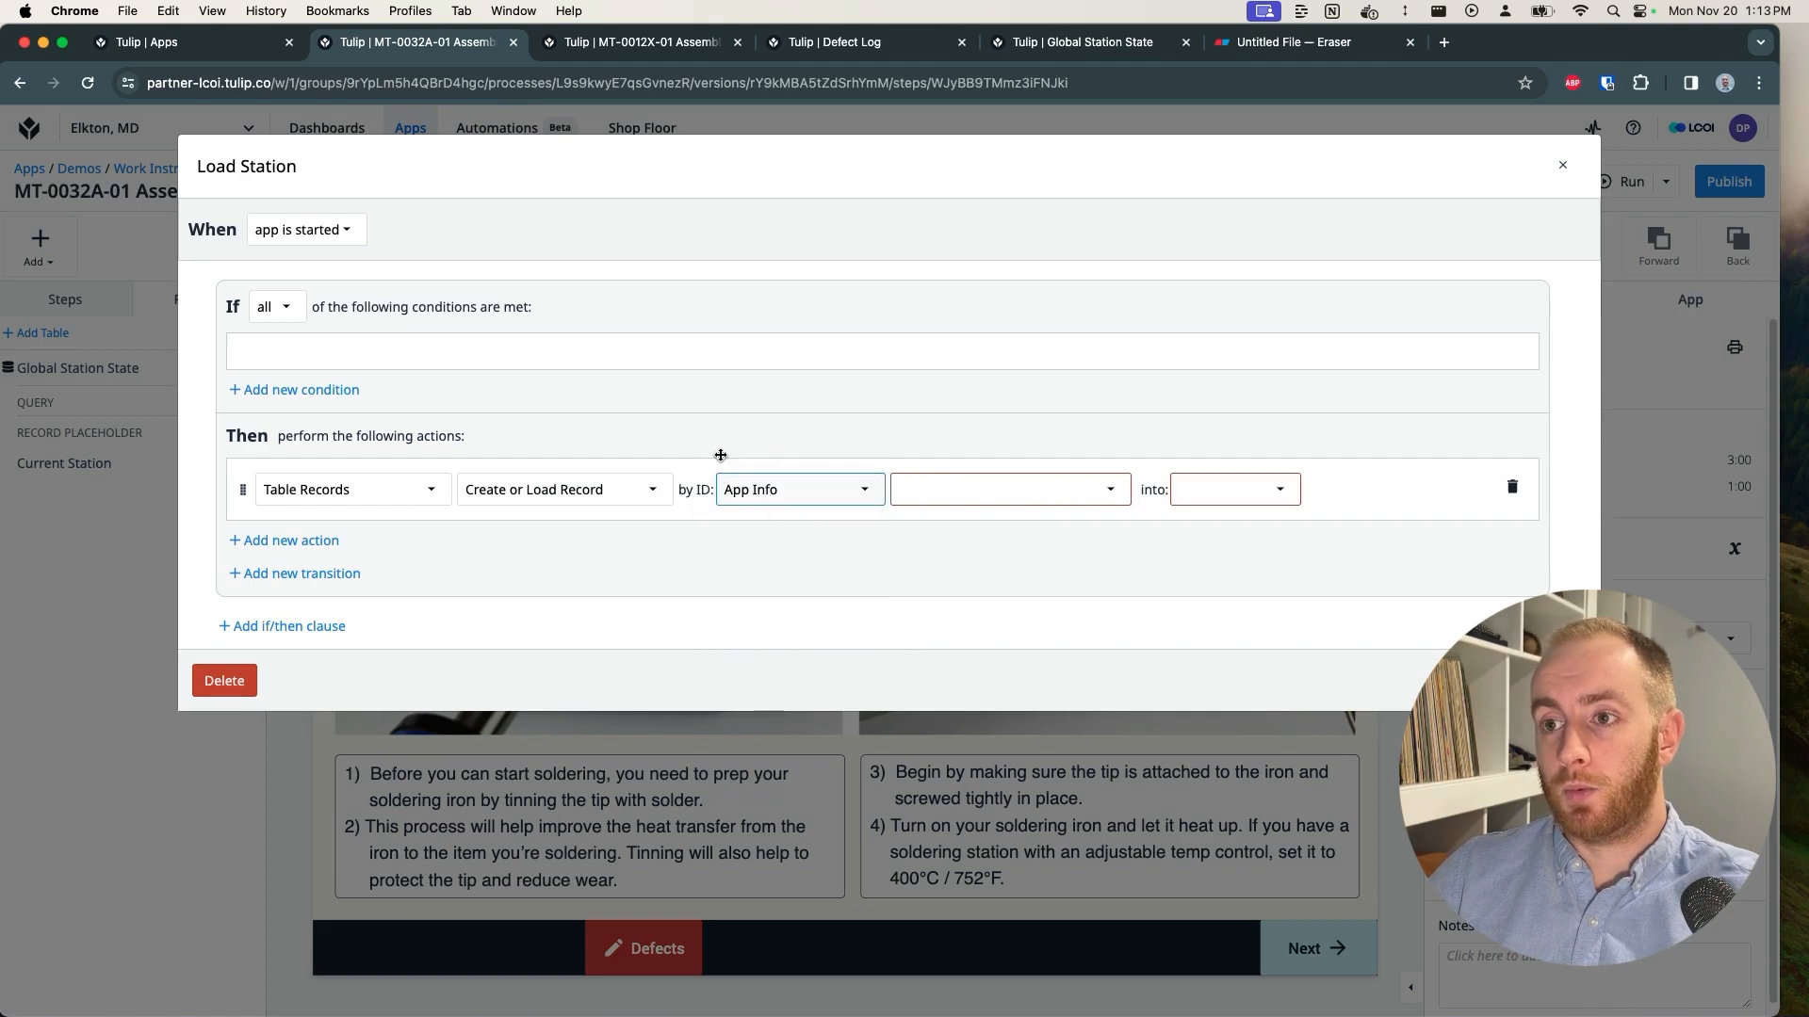
click(912, 491)
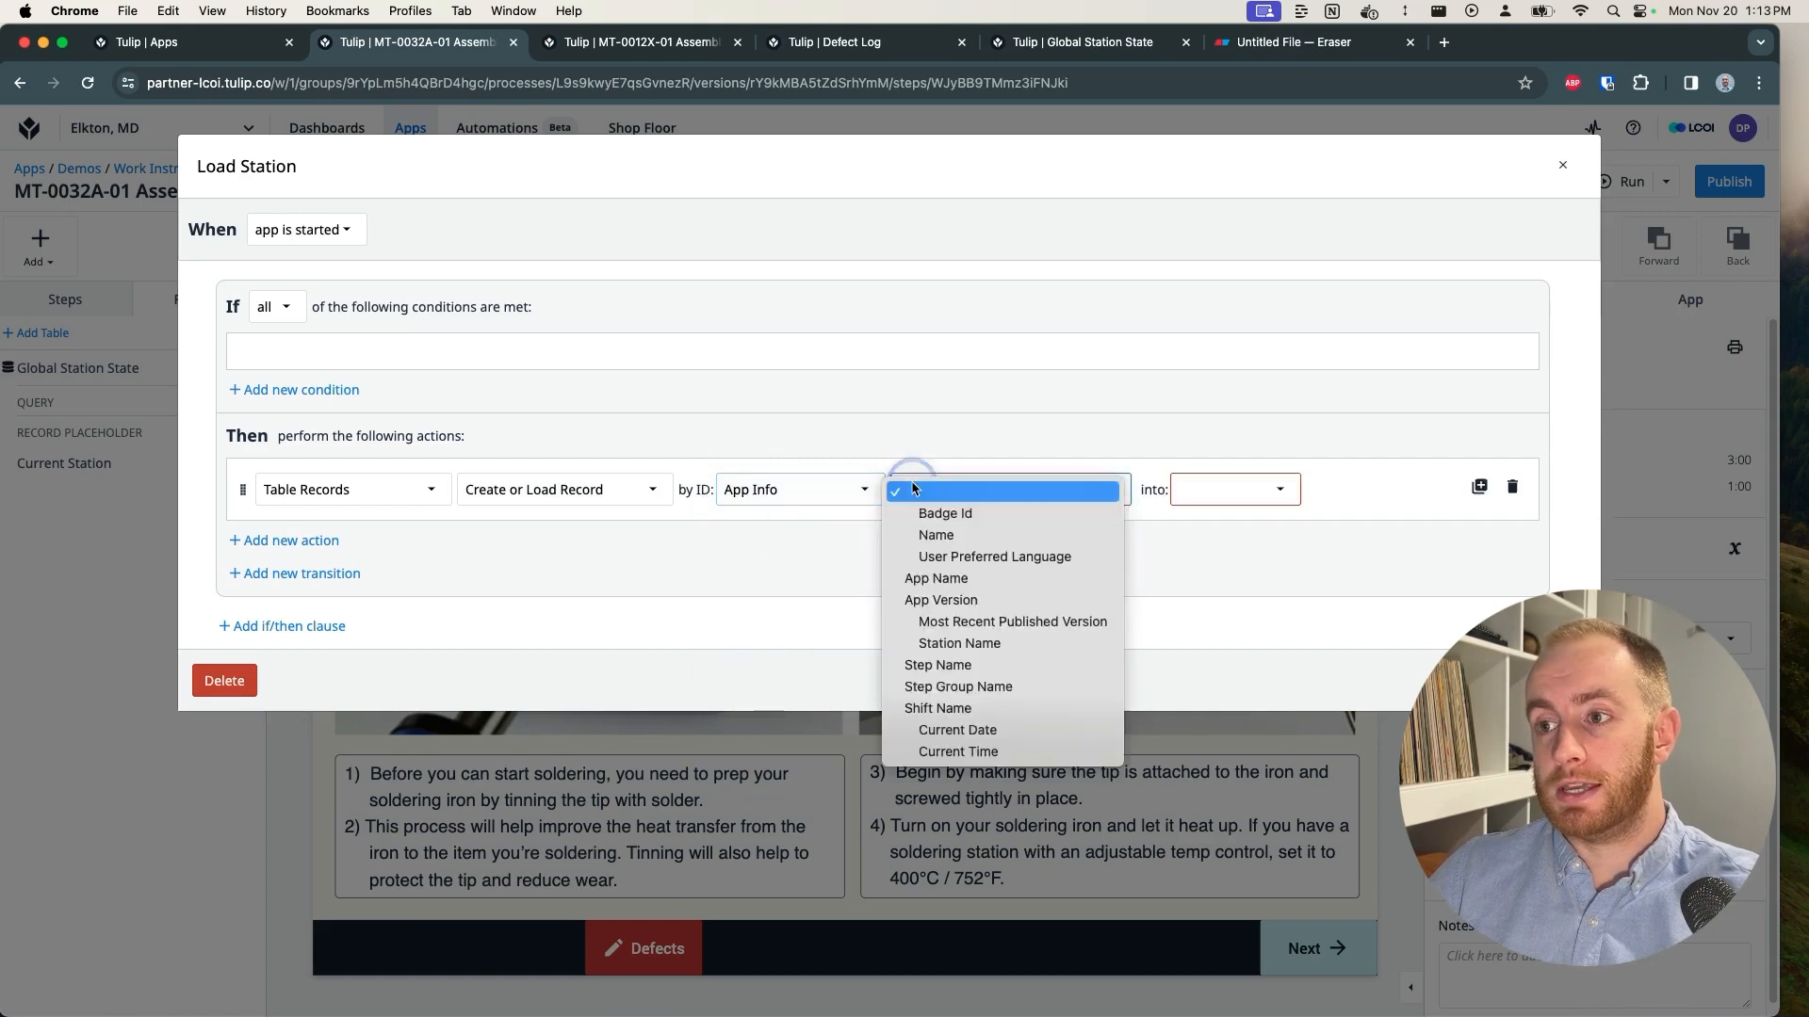
click(1002, 643)
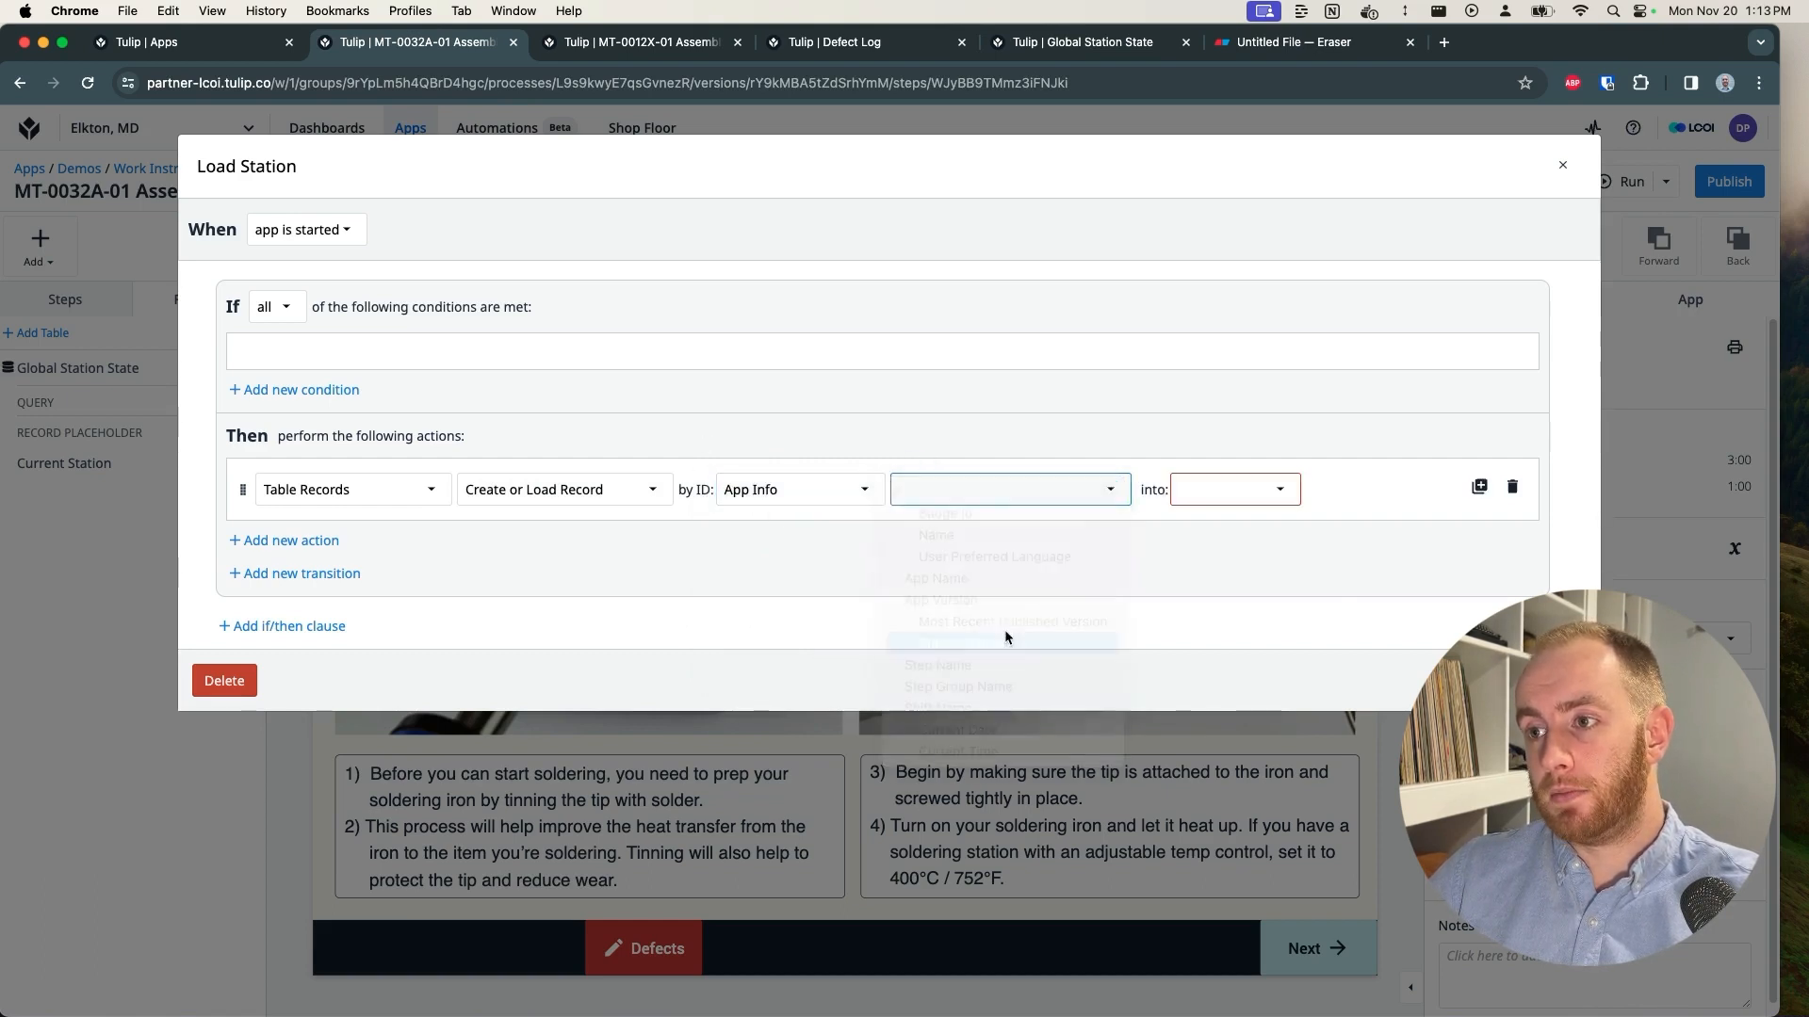
click(1202, 489)
click(1207, 513)
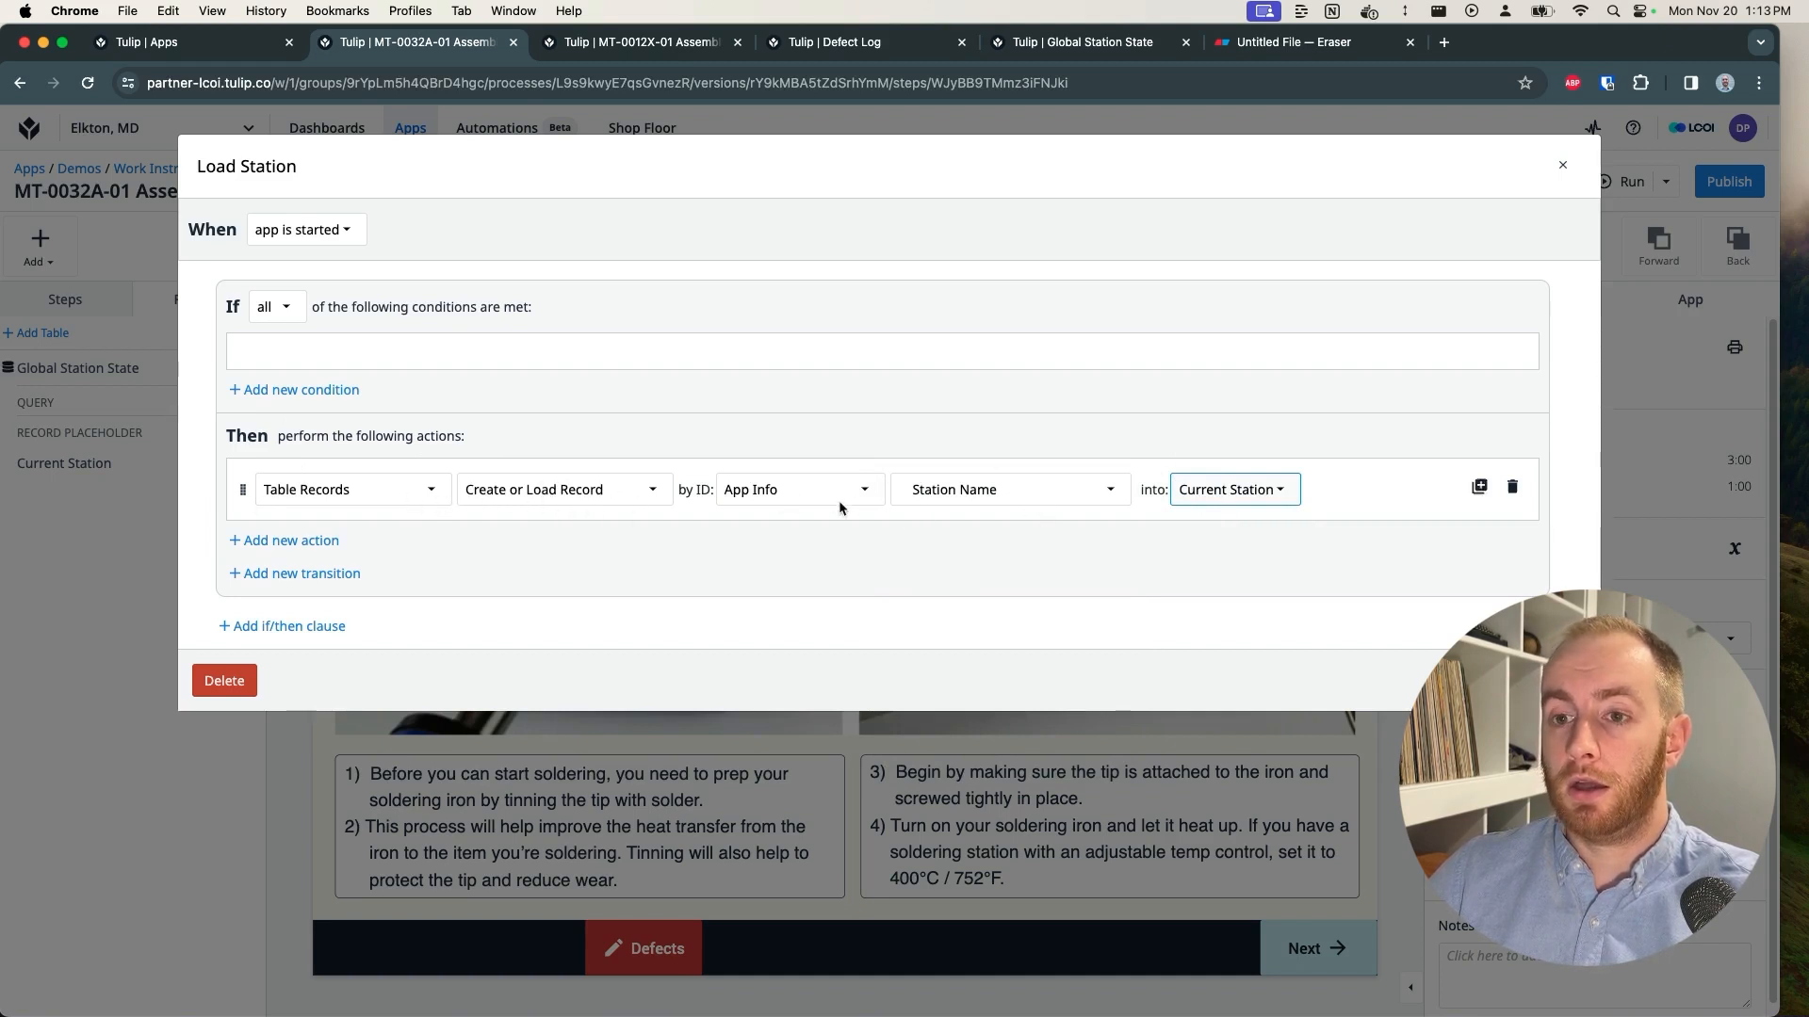
Step: Compare the Global Station State table's columns with the Load Station trigger's Station Name setting, and close the trigger
click(1084, 42)
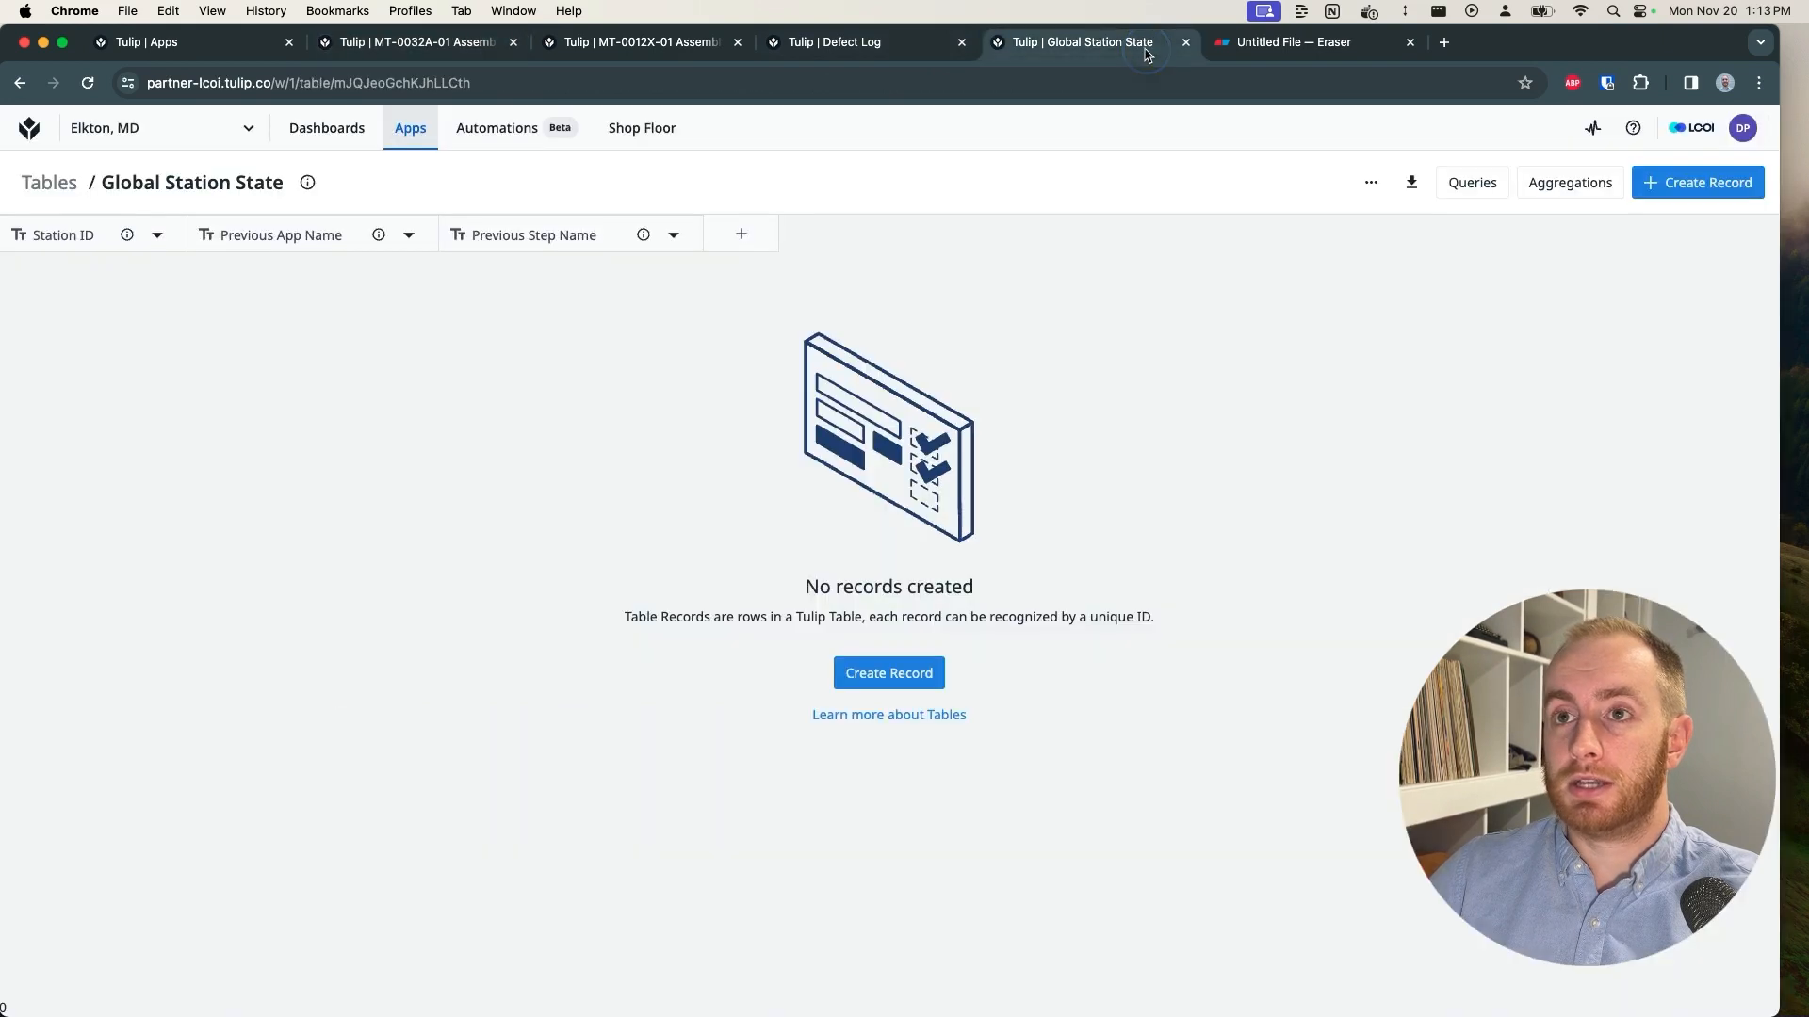
click(438, 42)
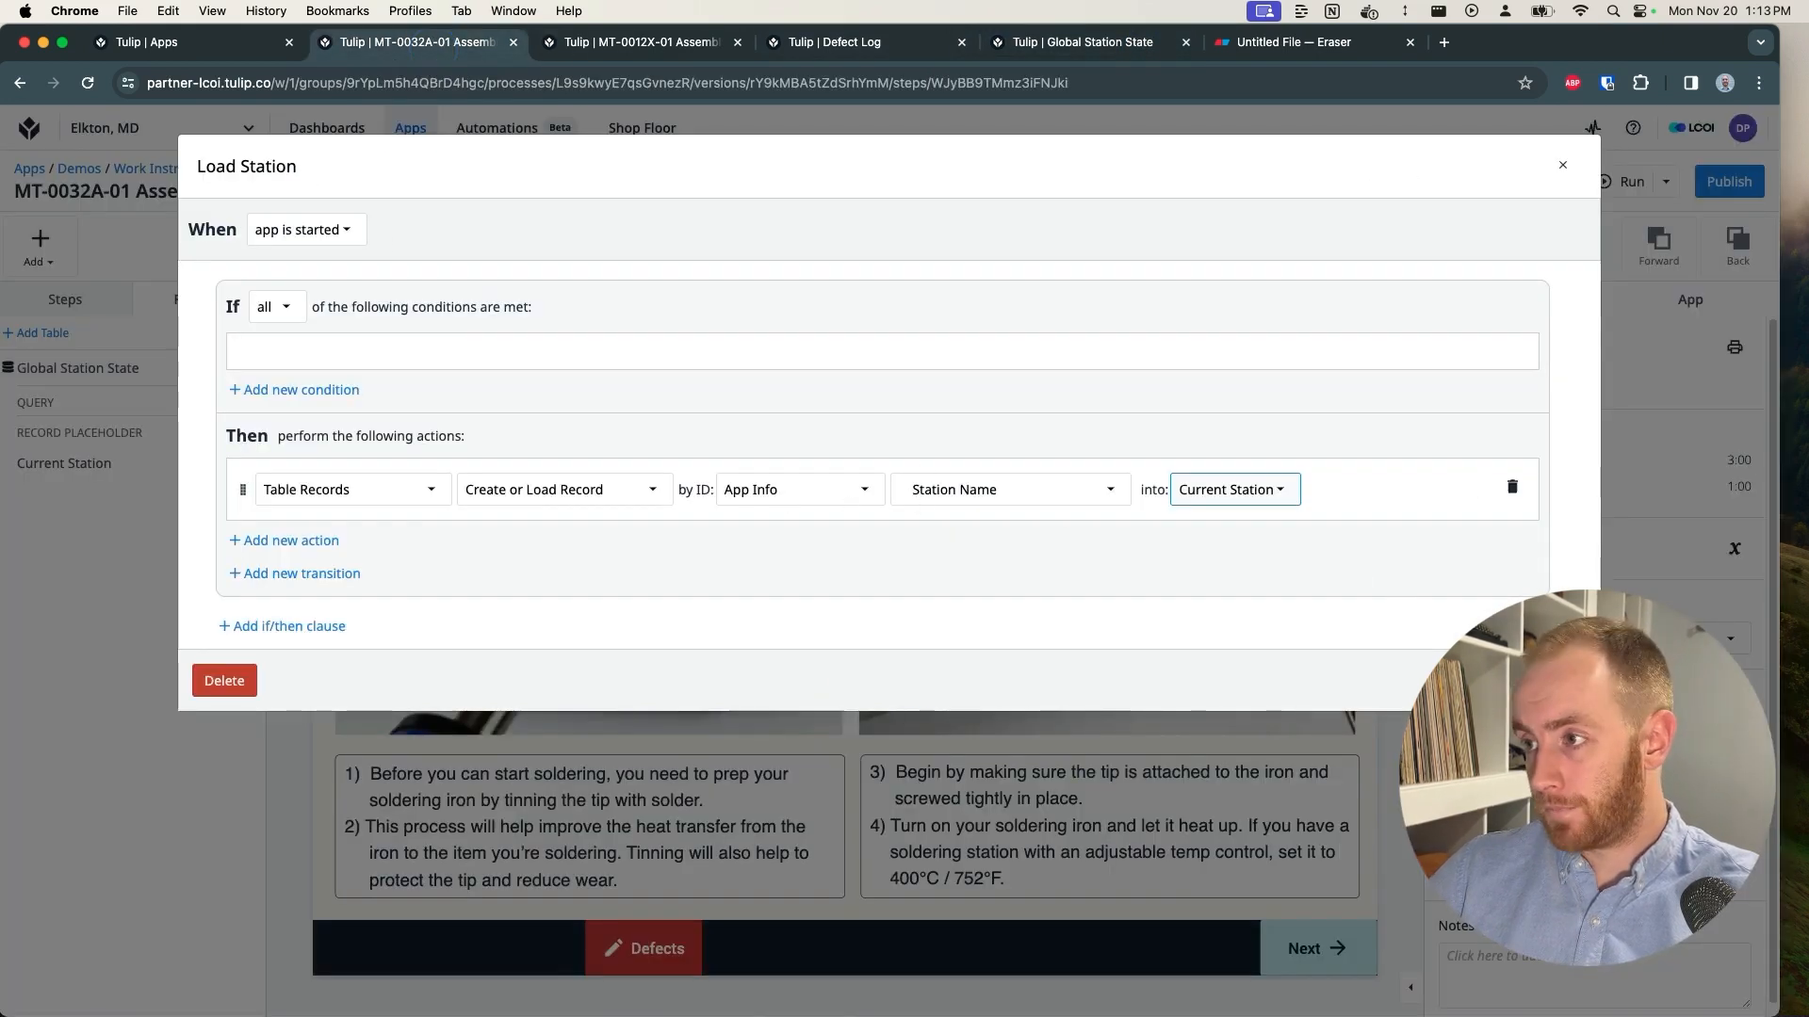
key(super+shift+4)
drag(857, 436, 1160, 543)
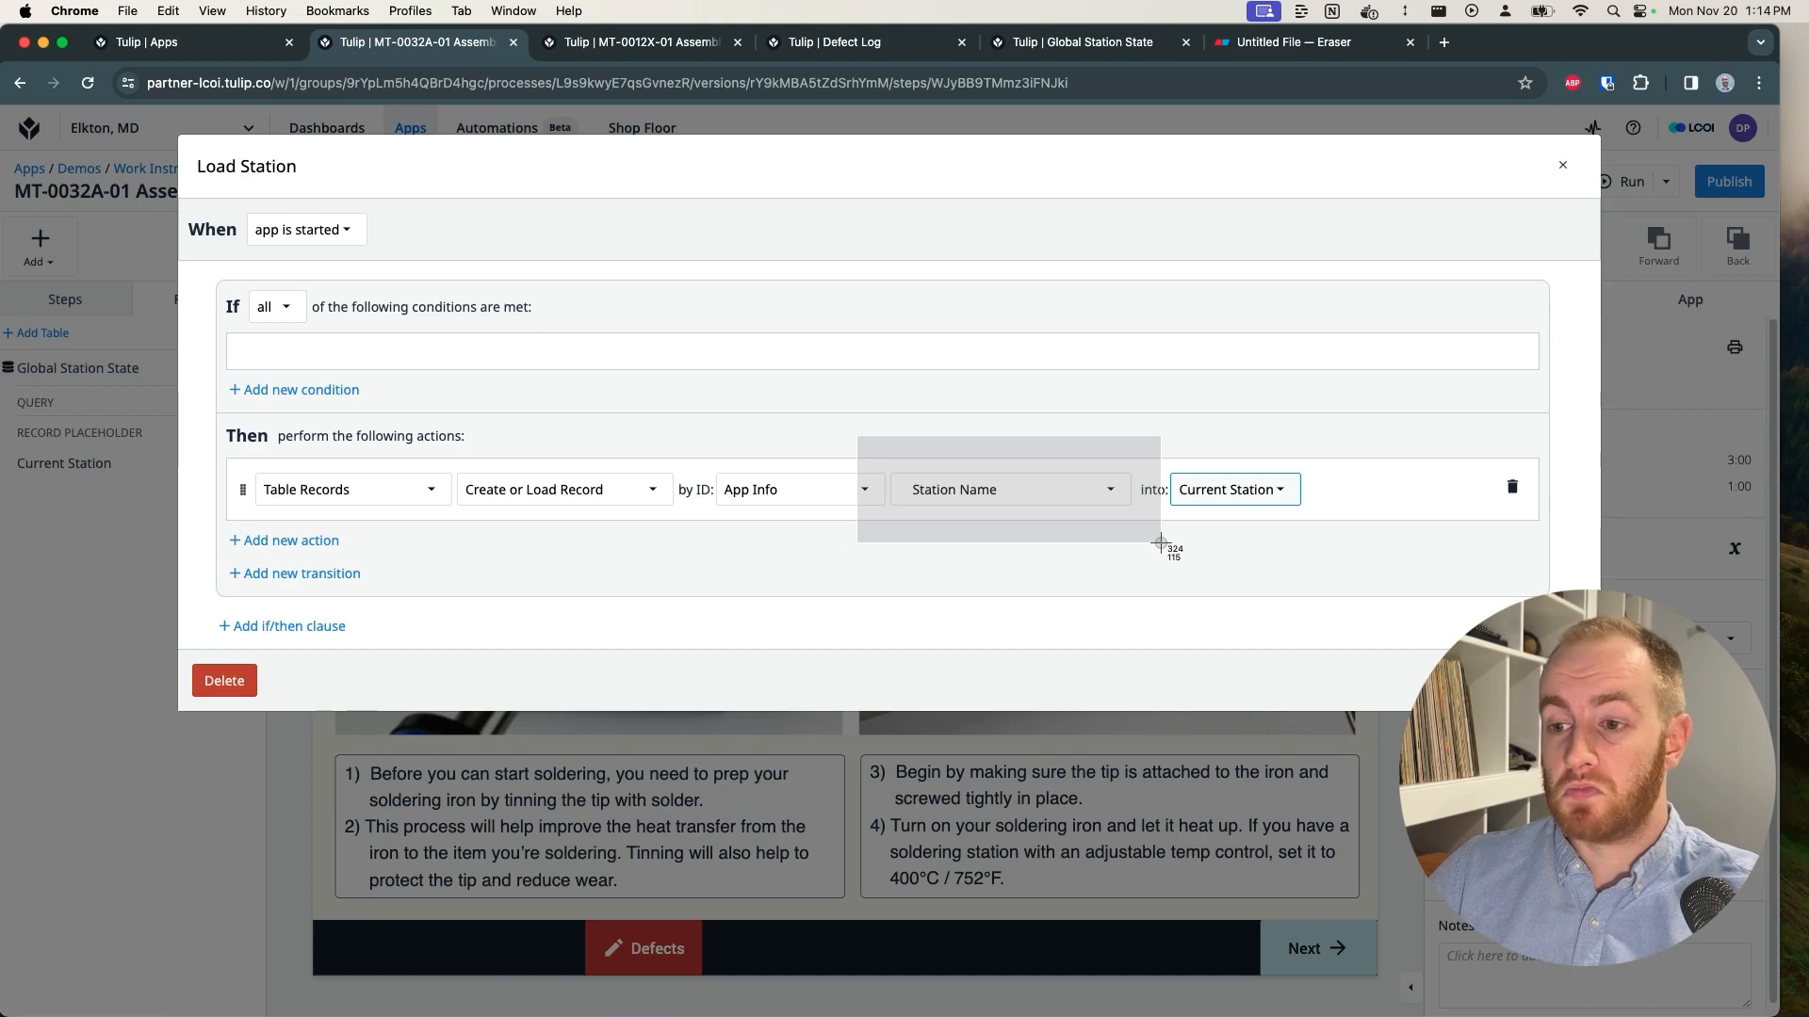
drag(1161, 544, 1161, 544)
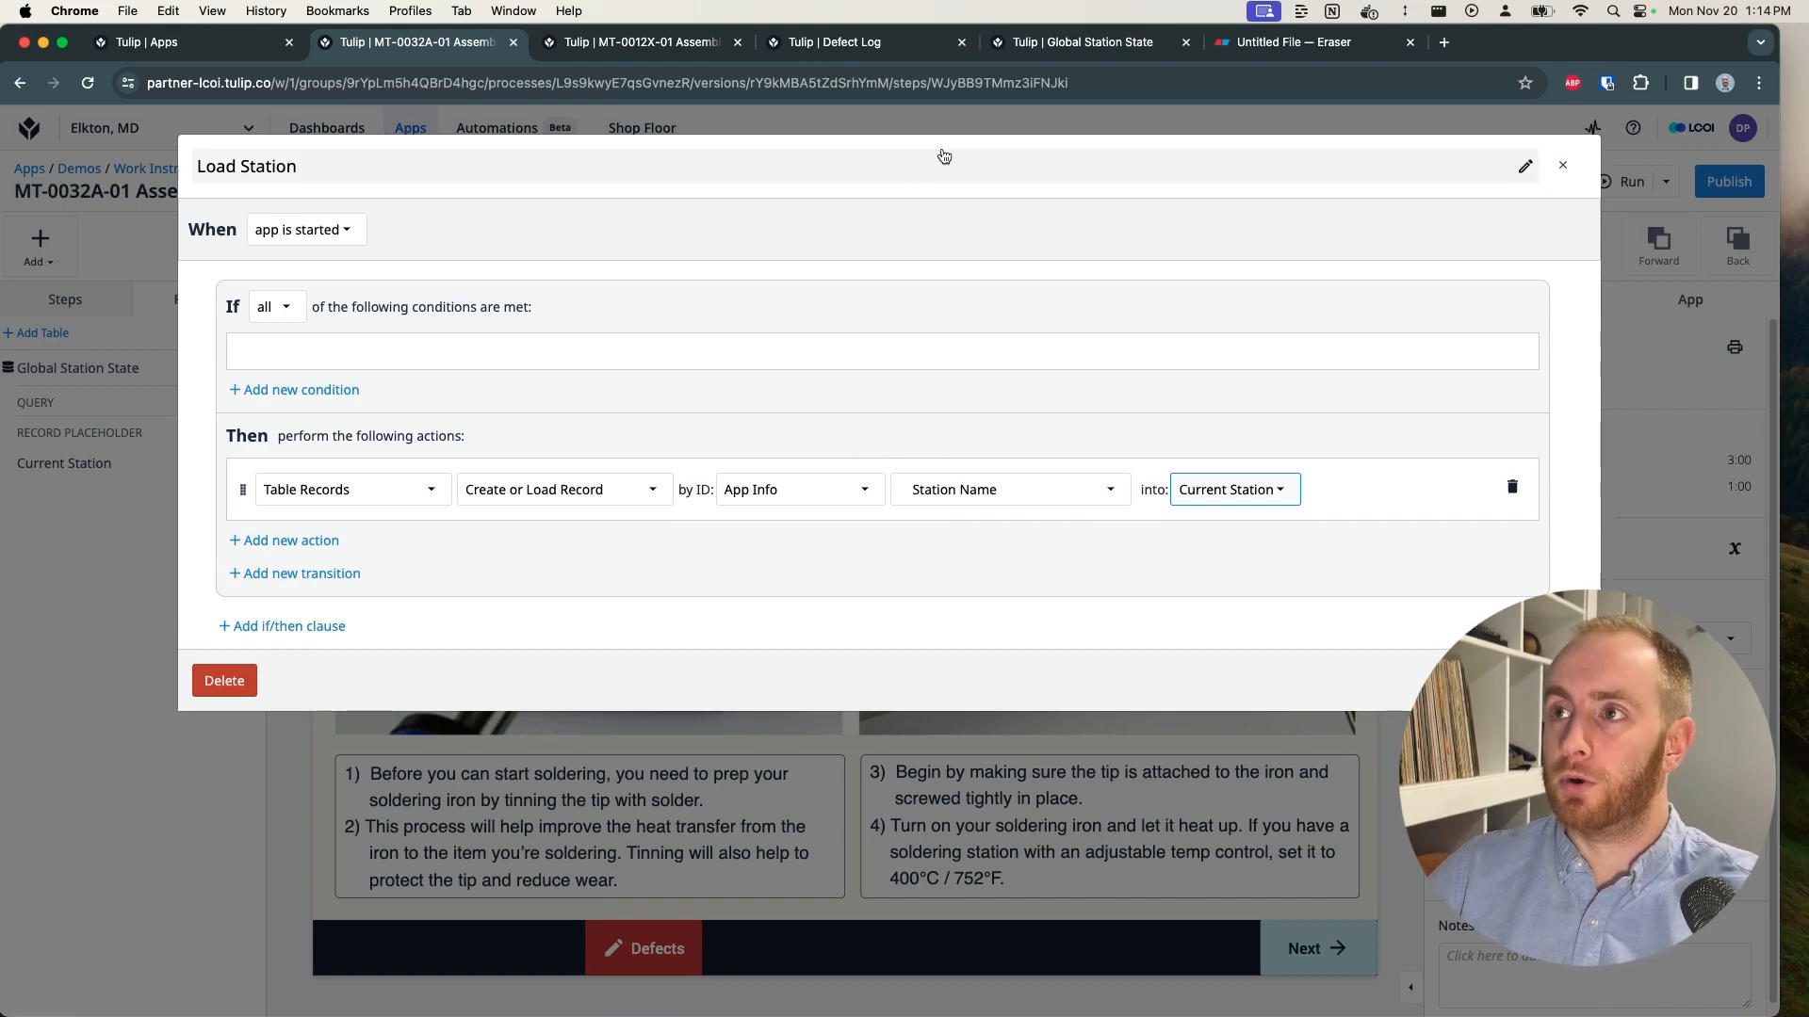
click(1064, 49)
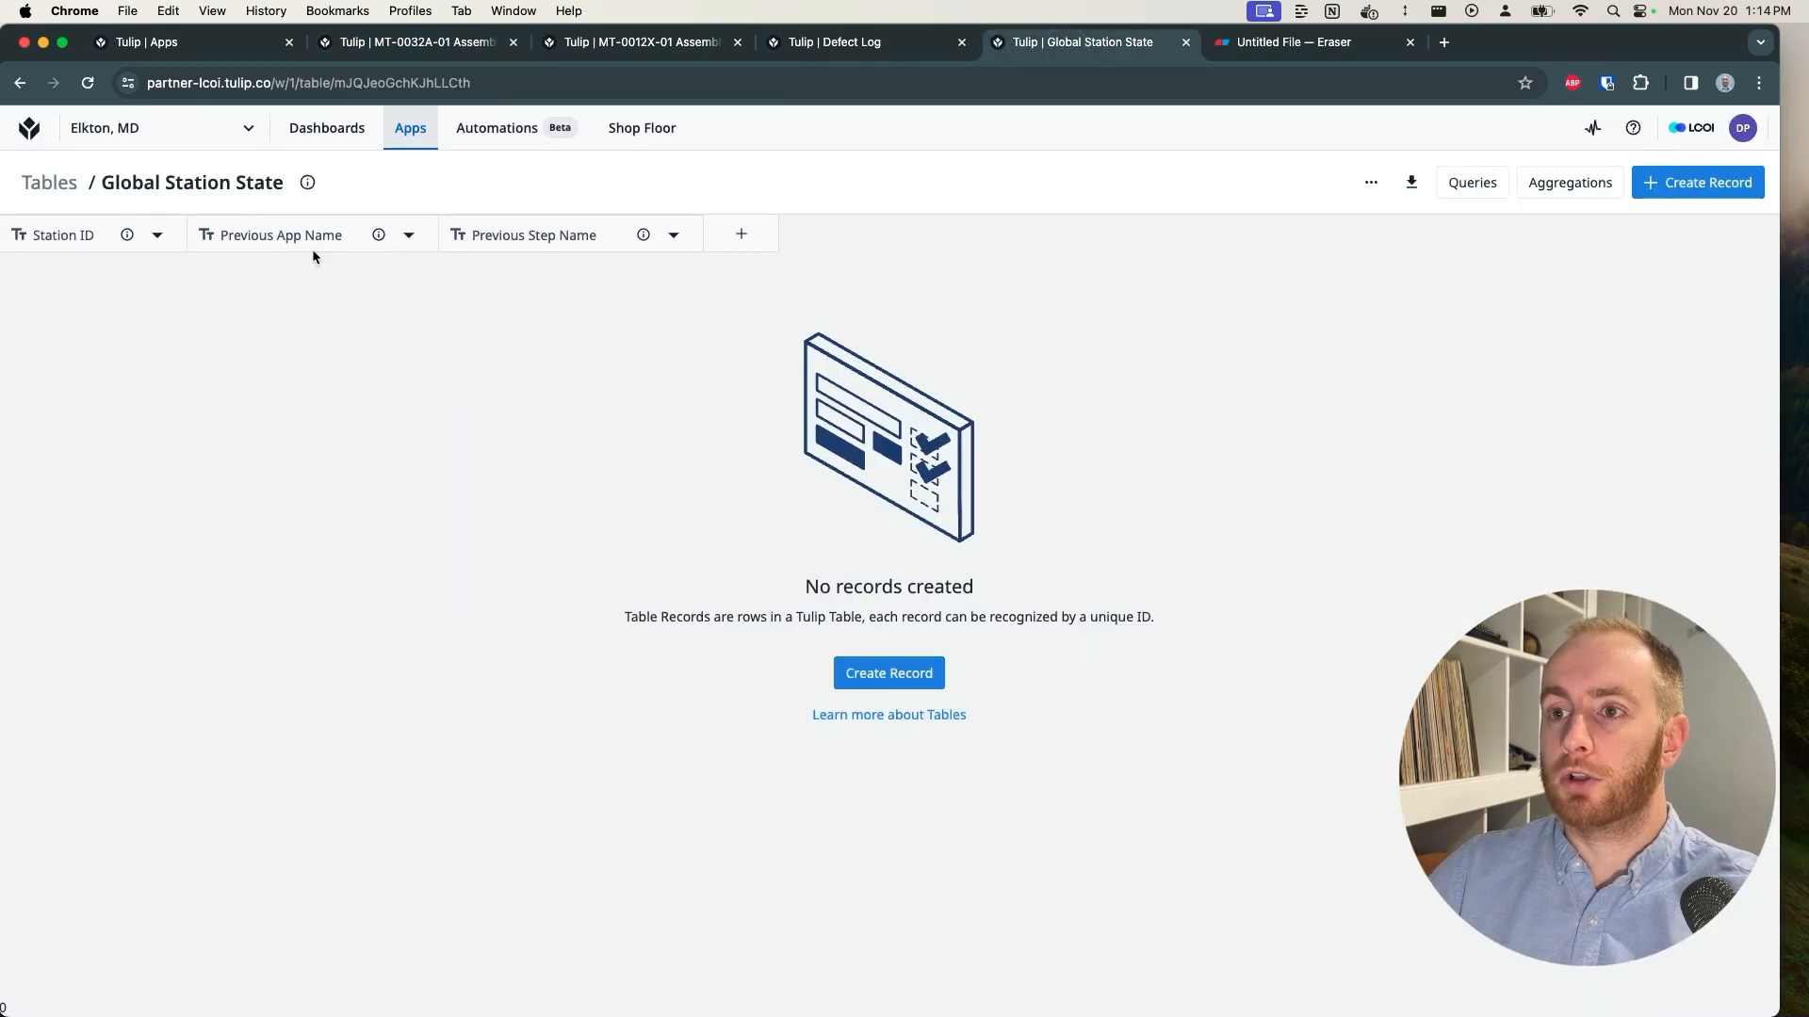
click(428, 43)
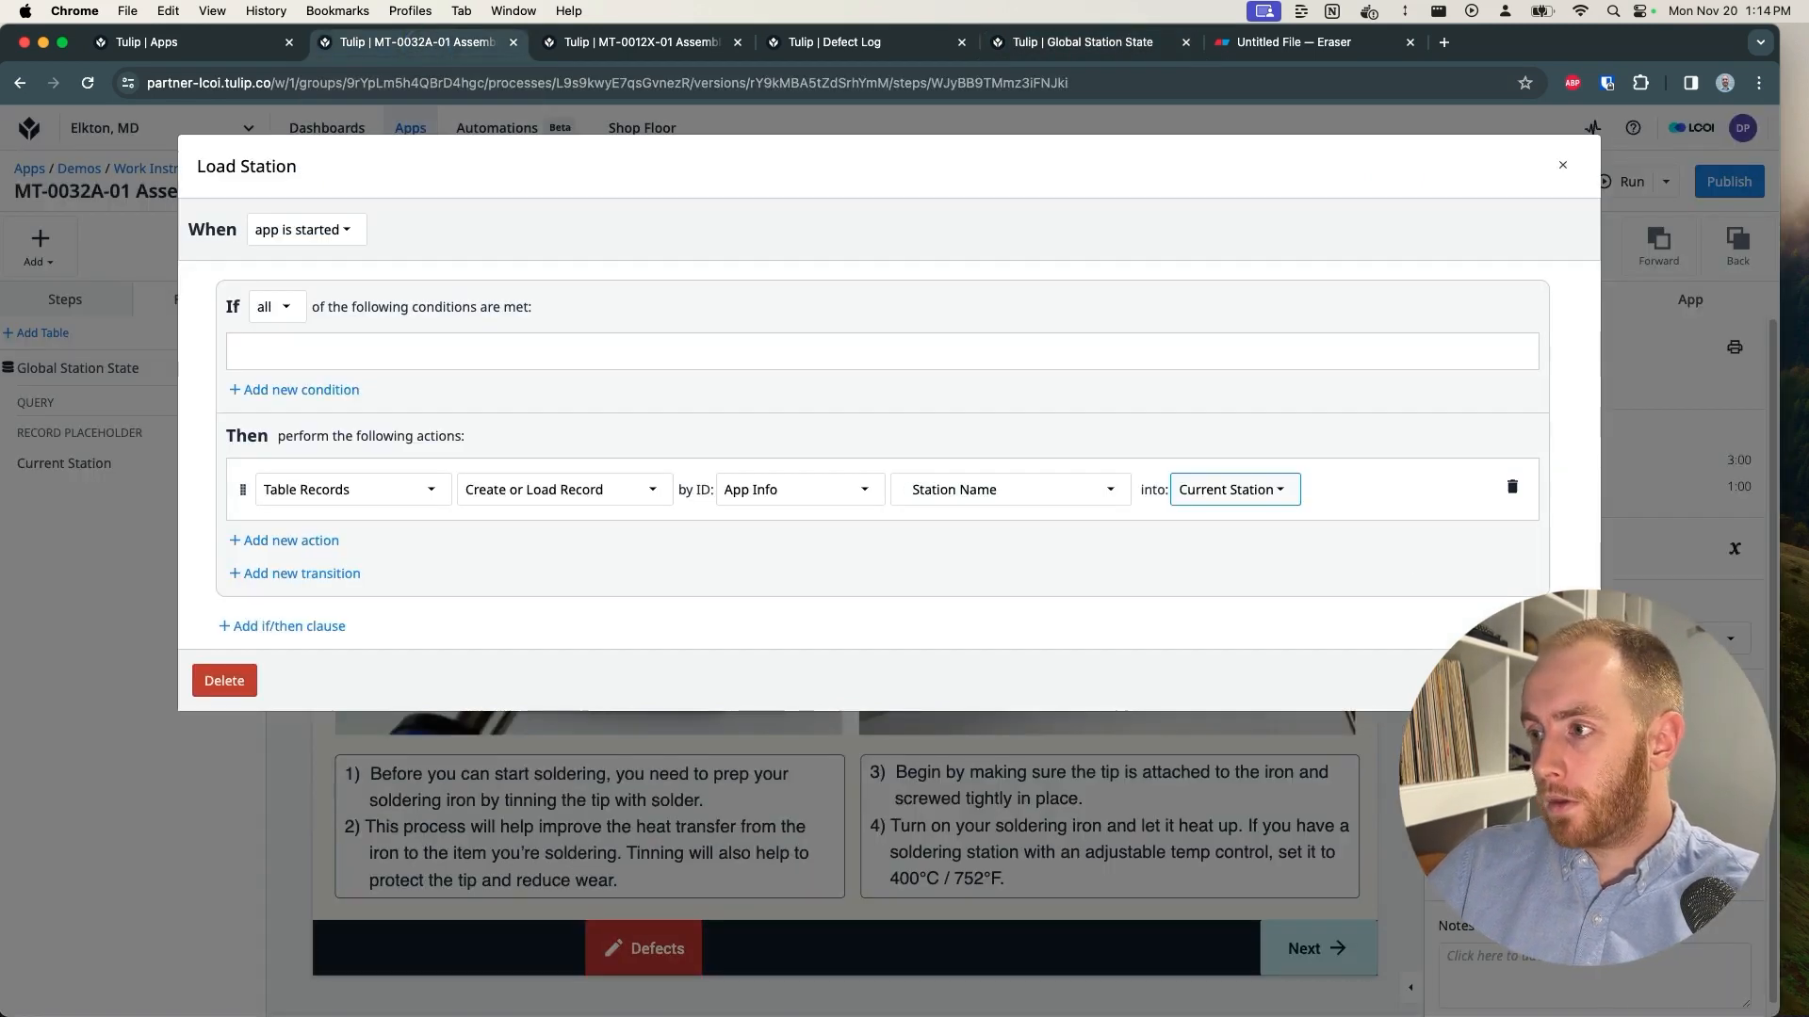
key(Escape)
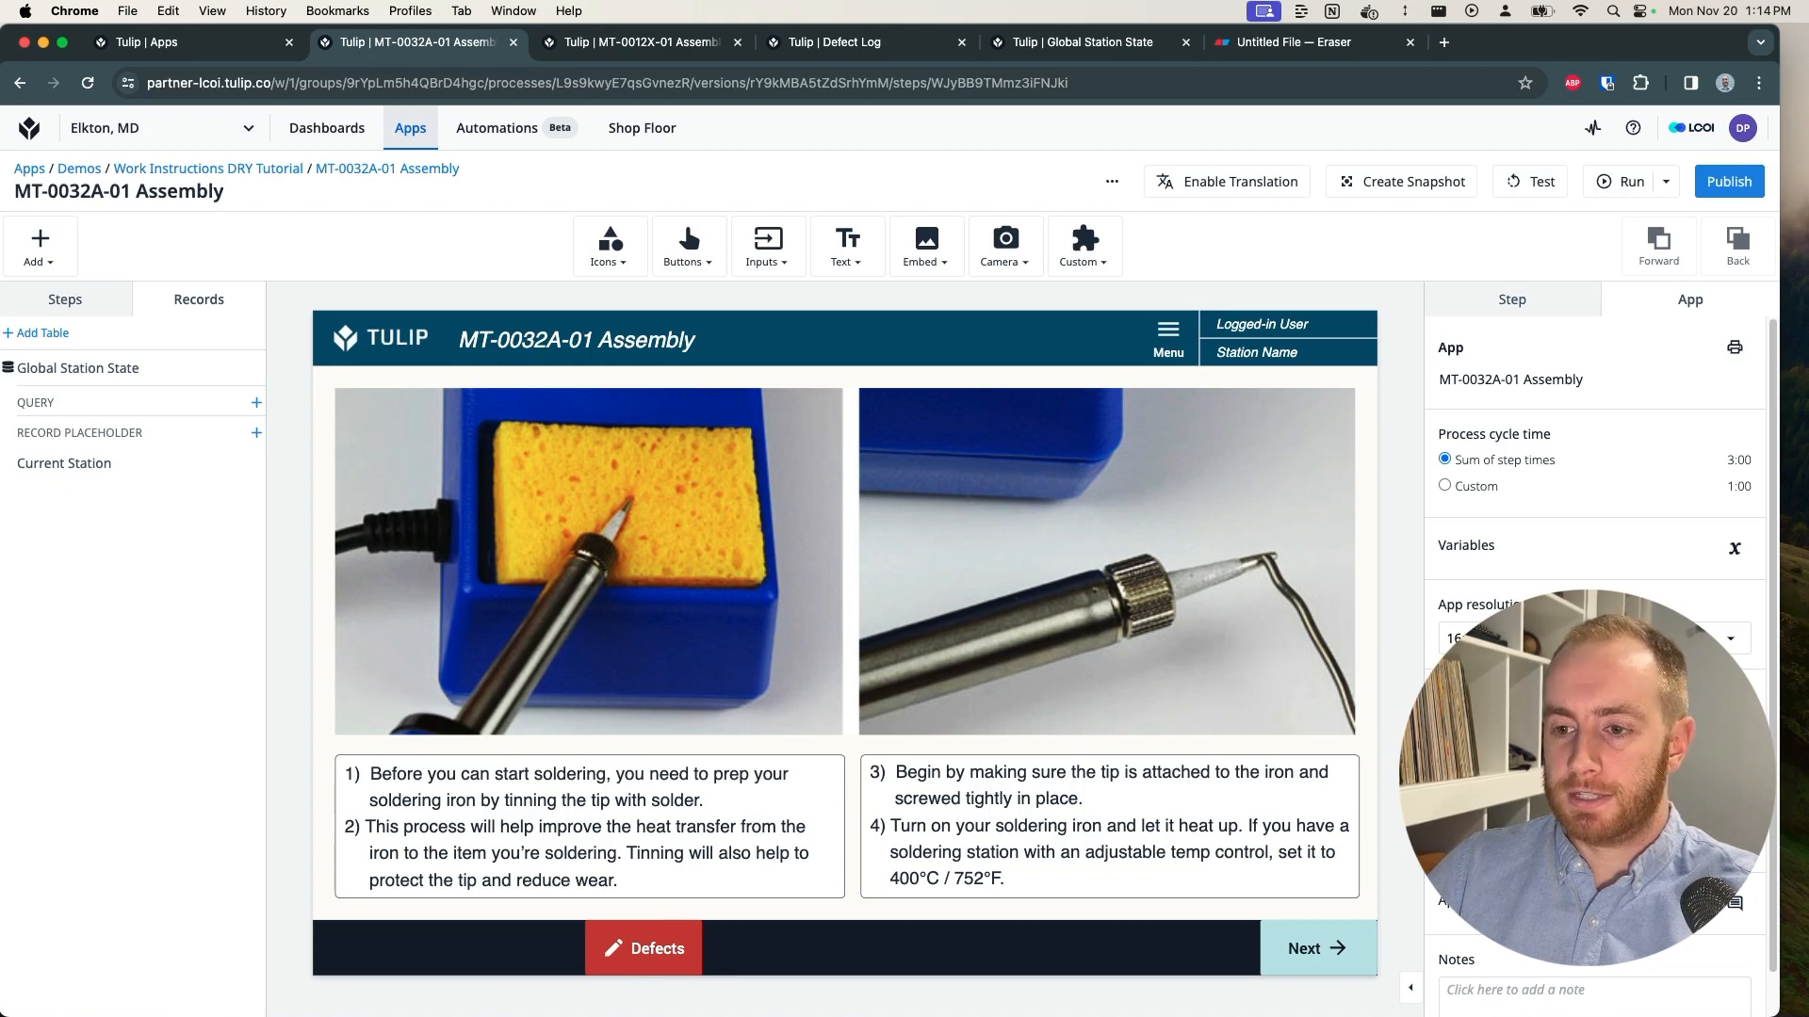
Step: Open the Log Defects trigger of the Defects button in the base layout for editing
click(665, 953)
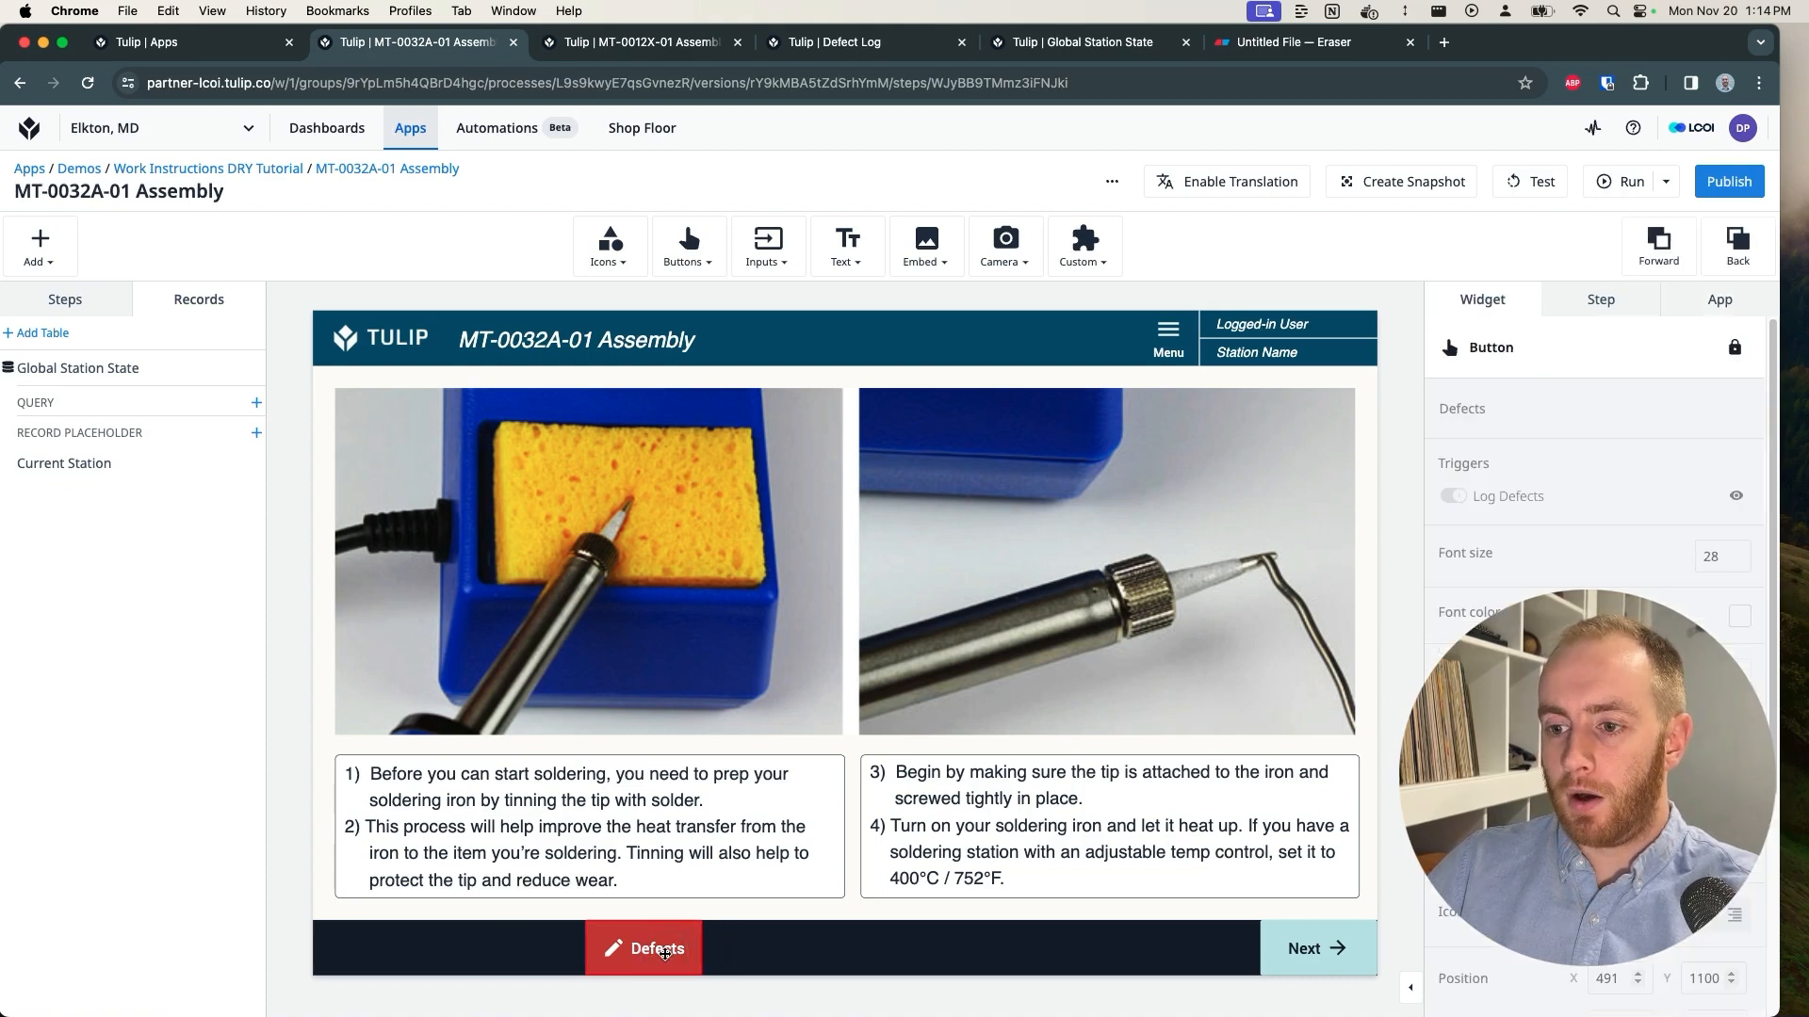
click(518, 997)
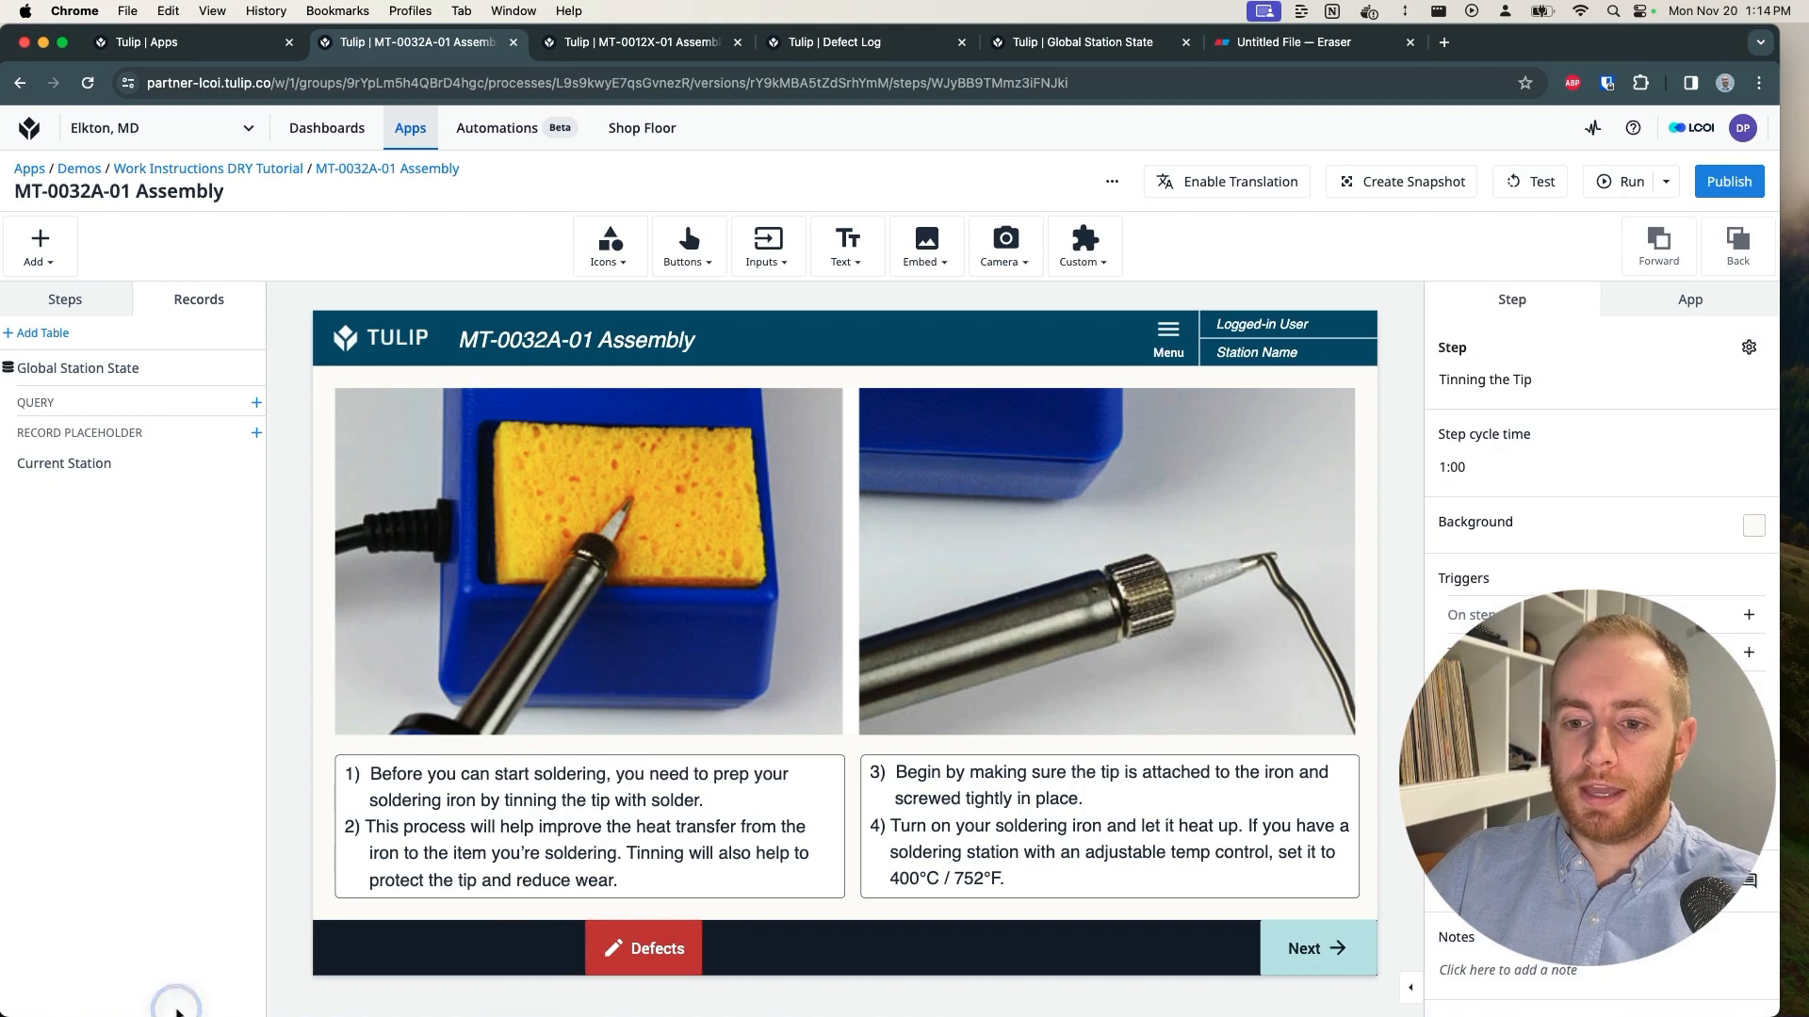
click(93, 303)
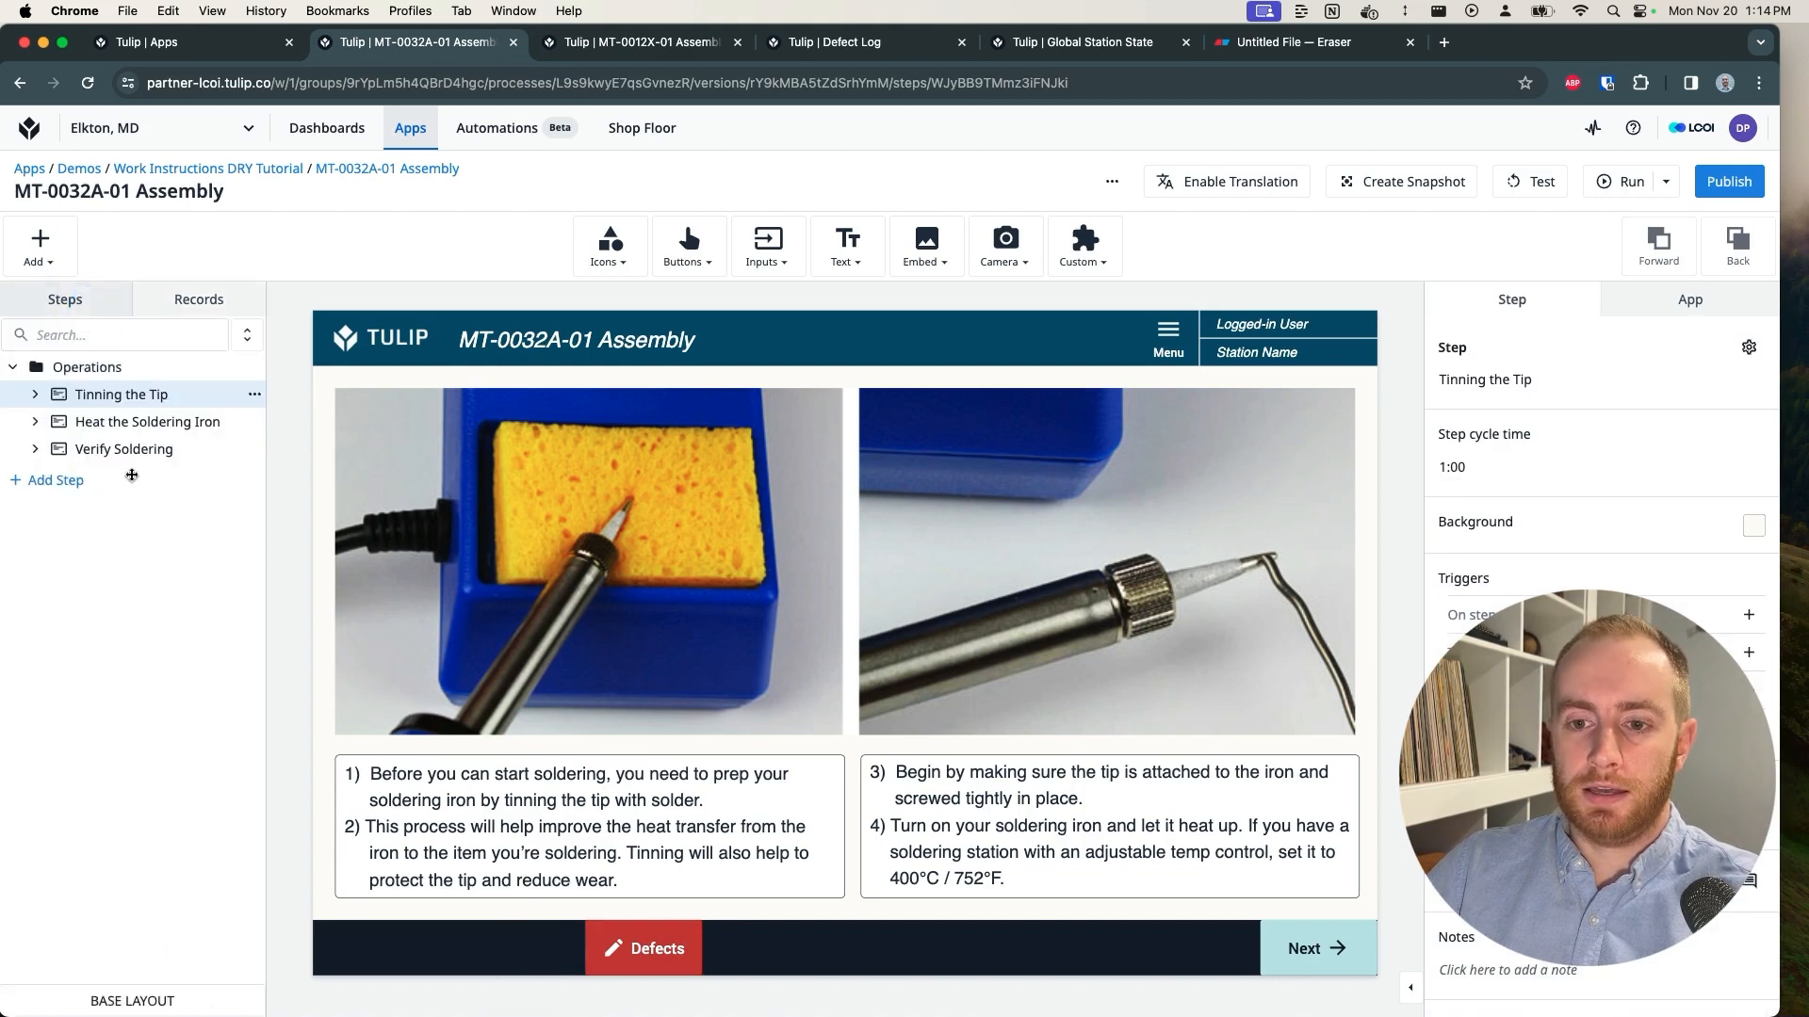
click(181, 1000)
click(634, 942)
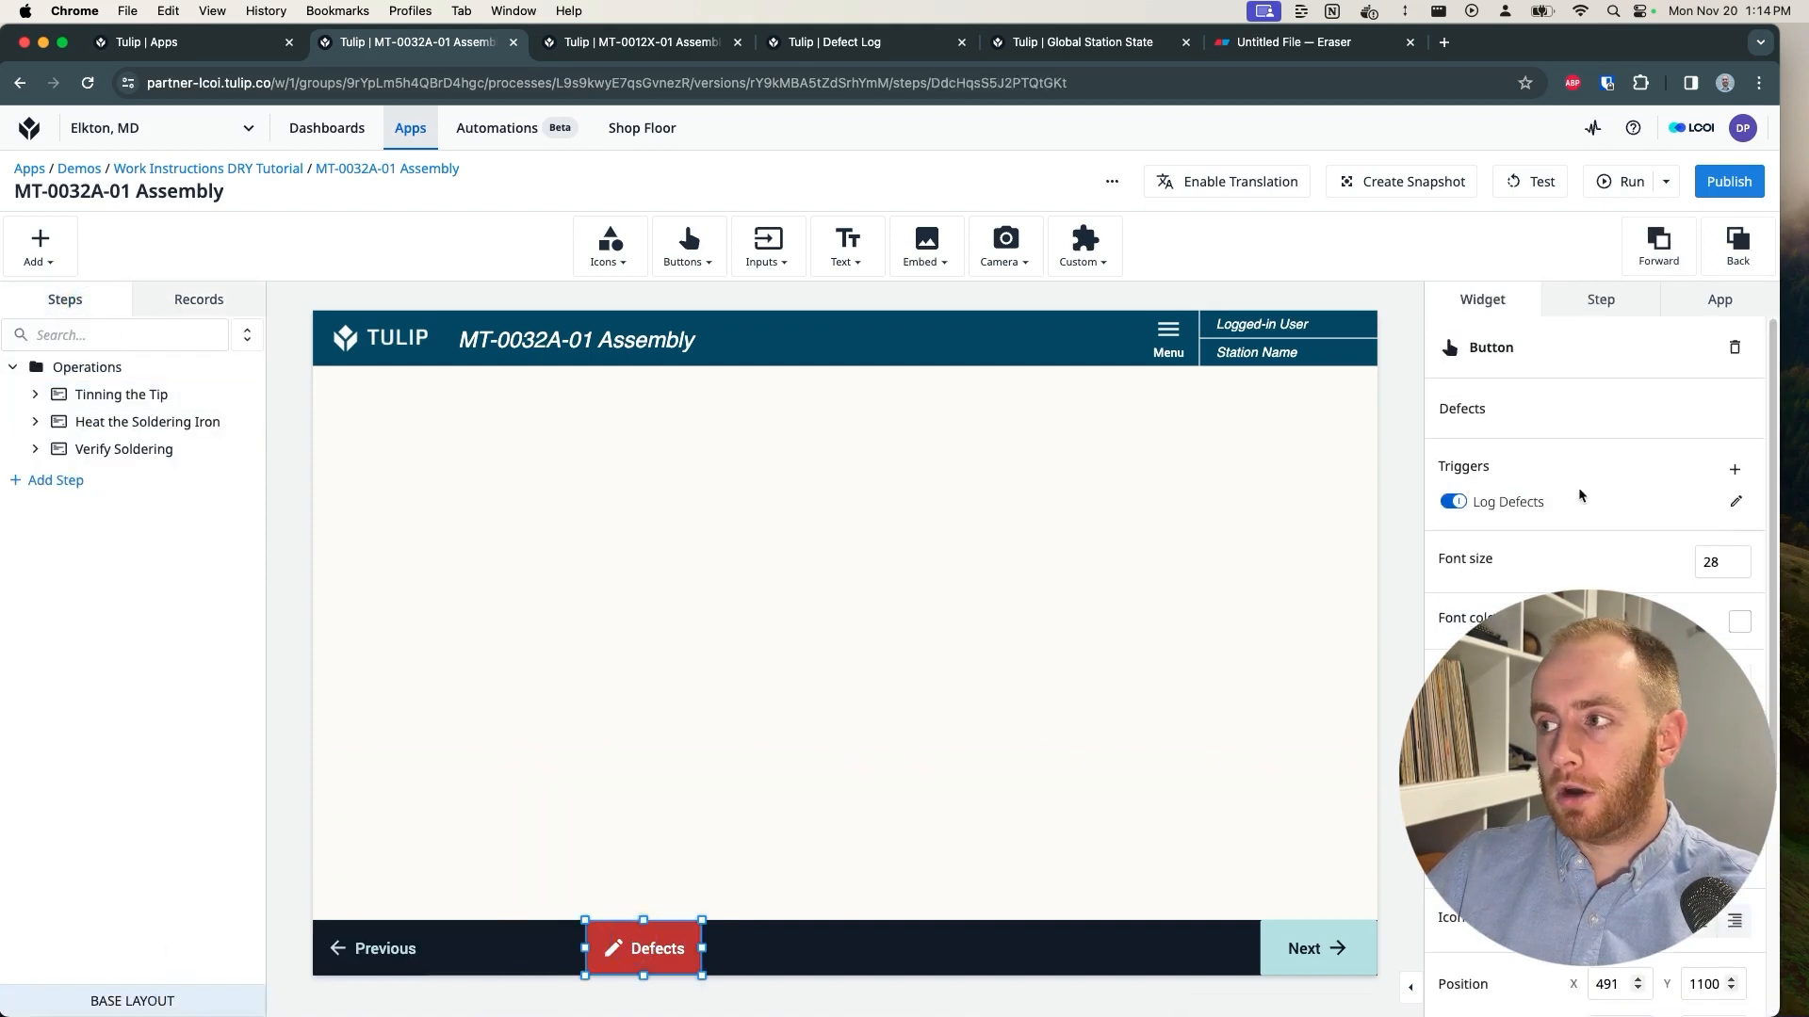
click(1735, 501)
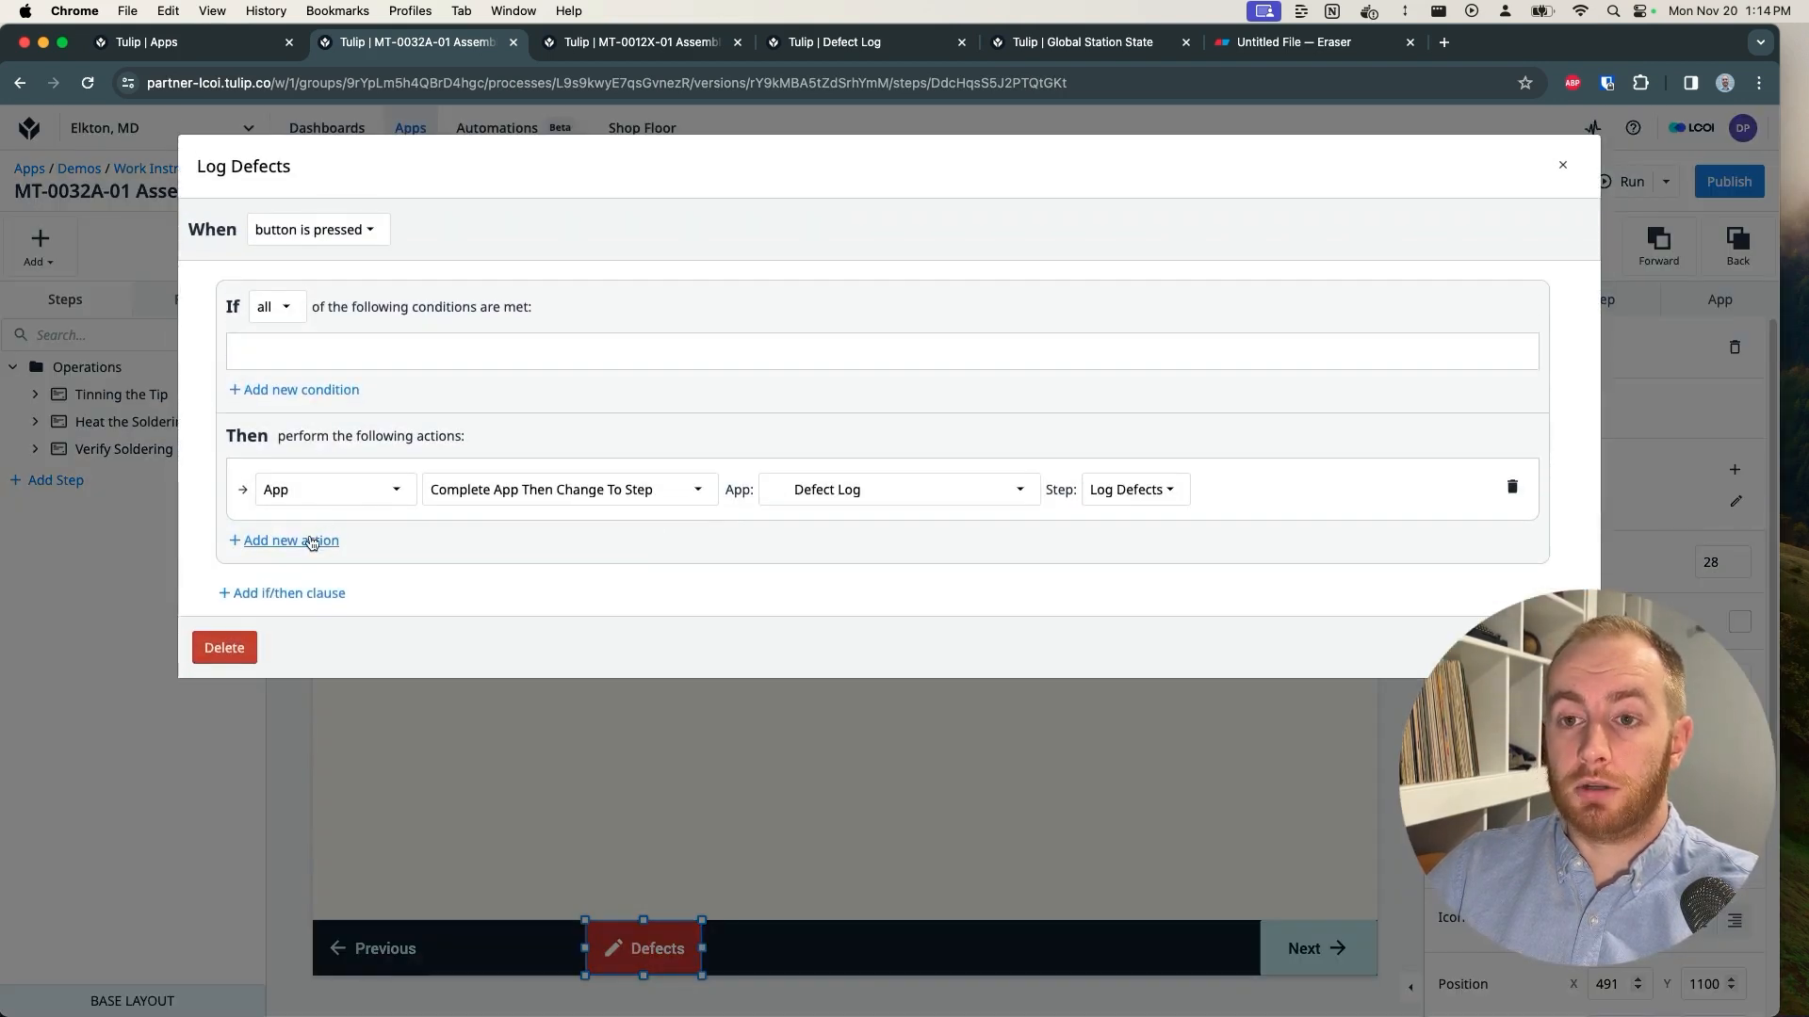
Step: Add a Data Manipulation action to the Log Defects trigger that stores the App Name from App Info
click(311, 541)
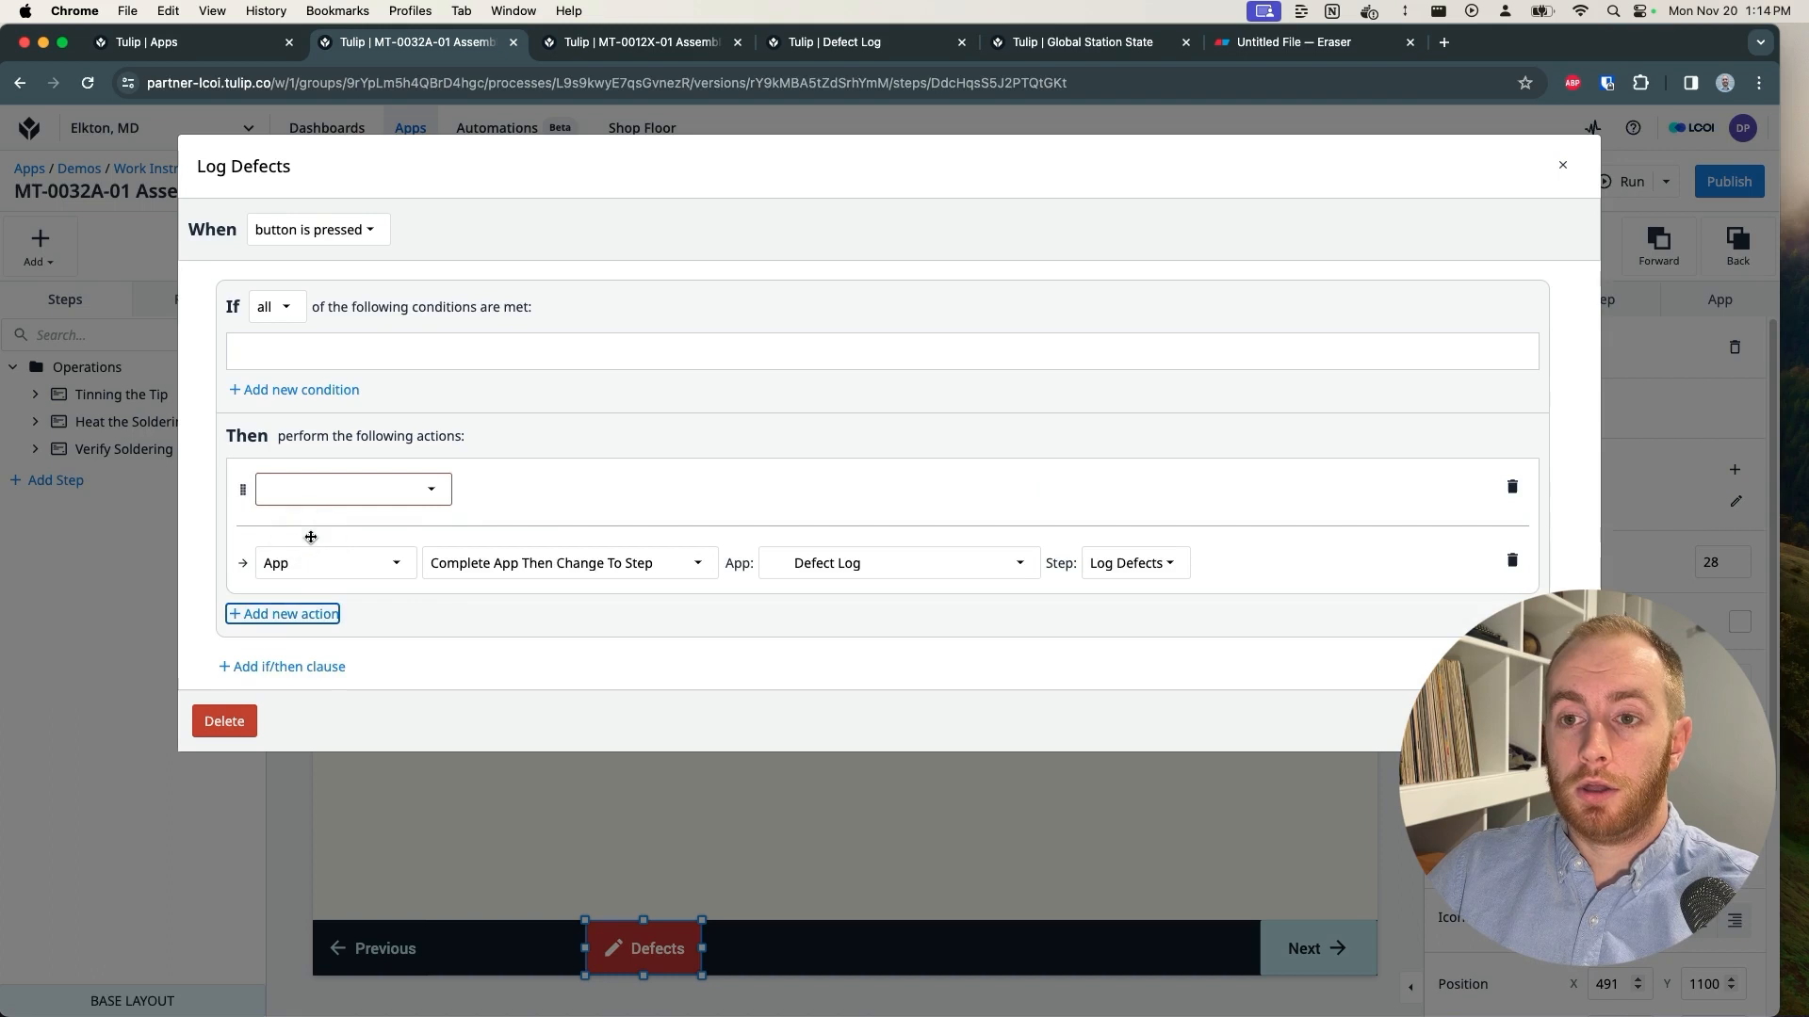
click(424, 490)
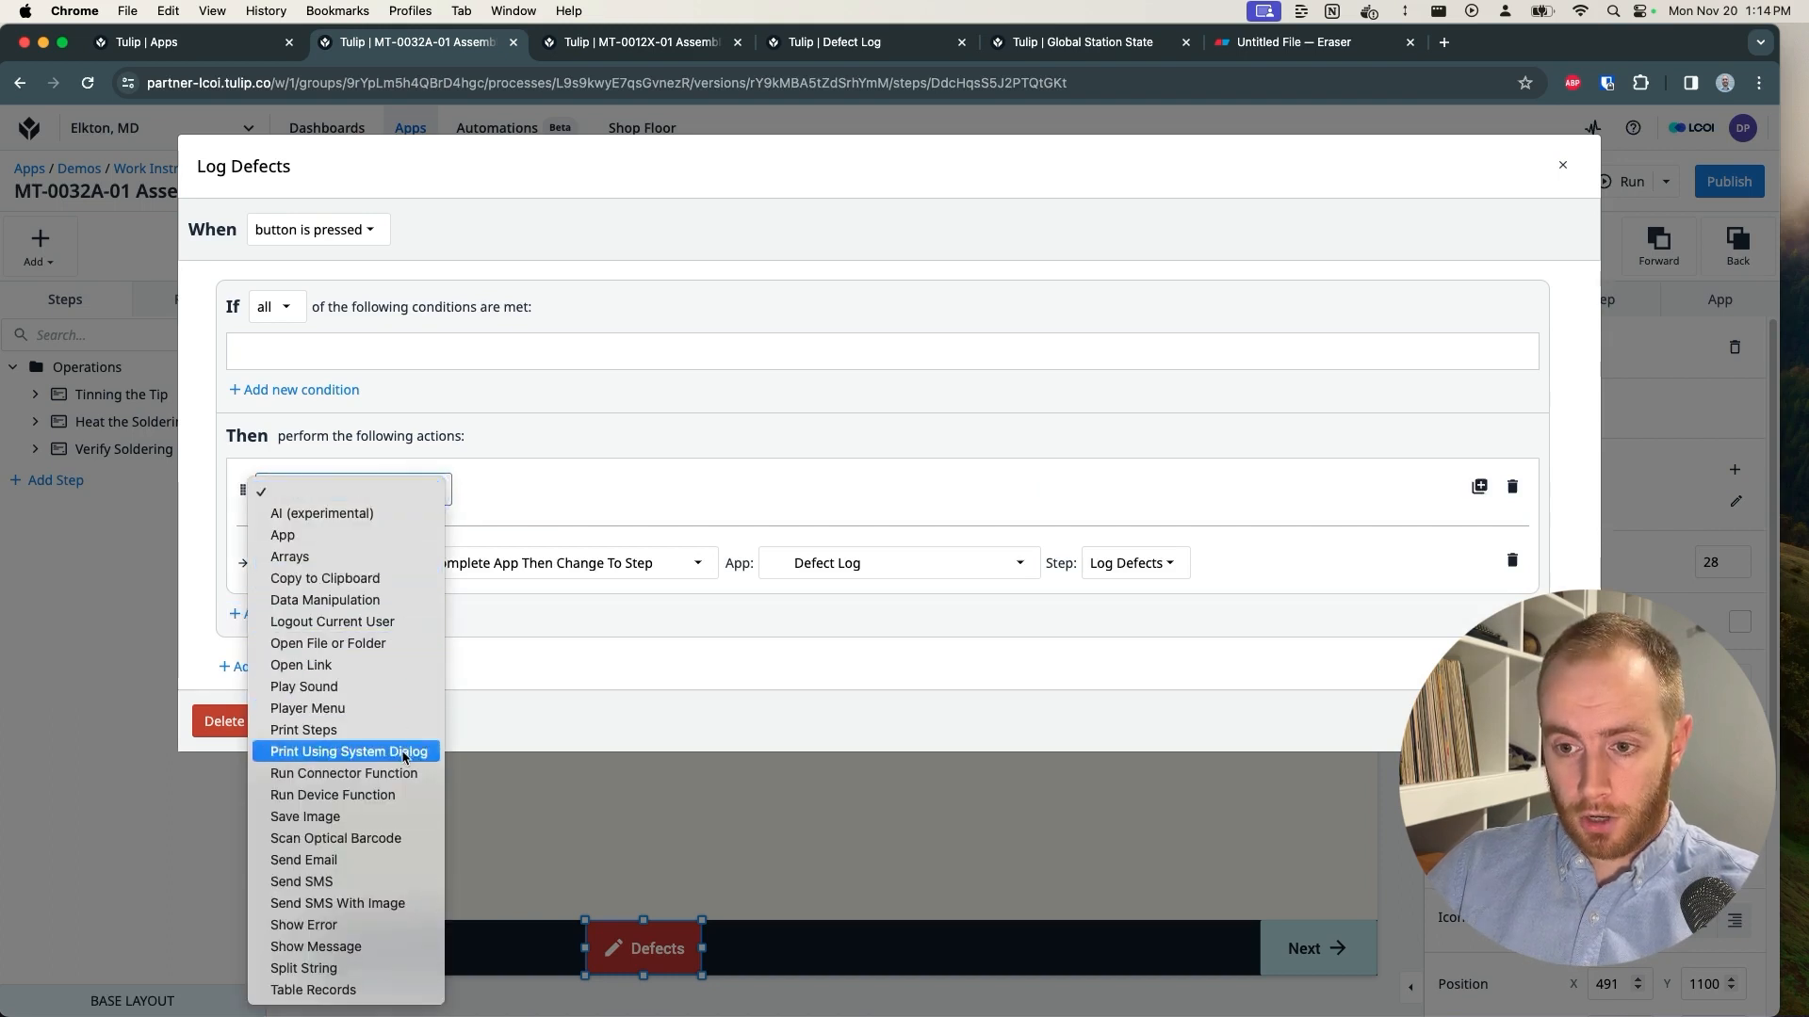
click(354, 600)
click(528, 490)
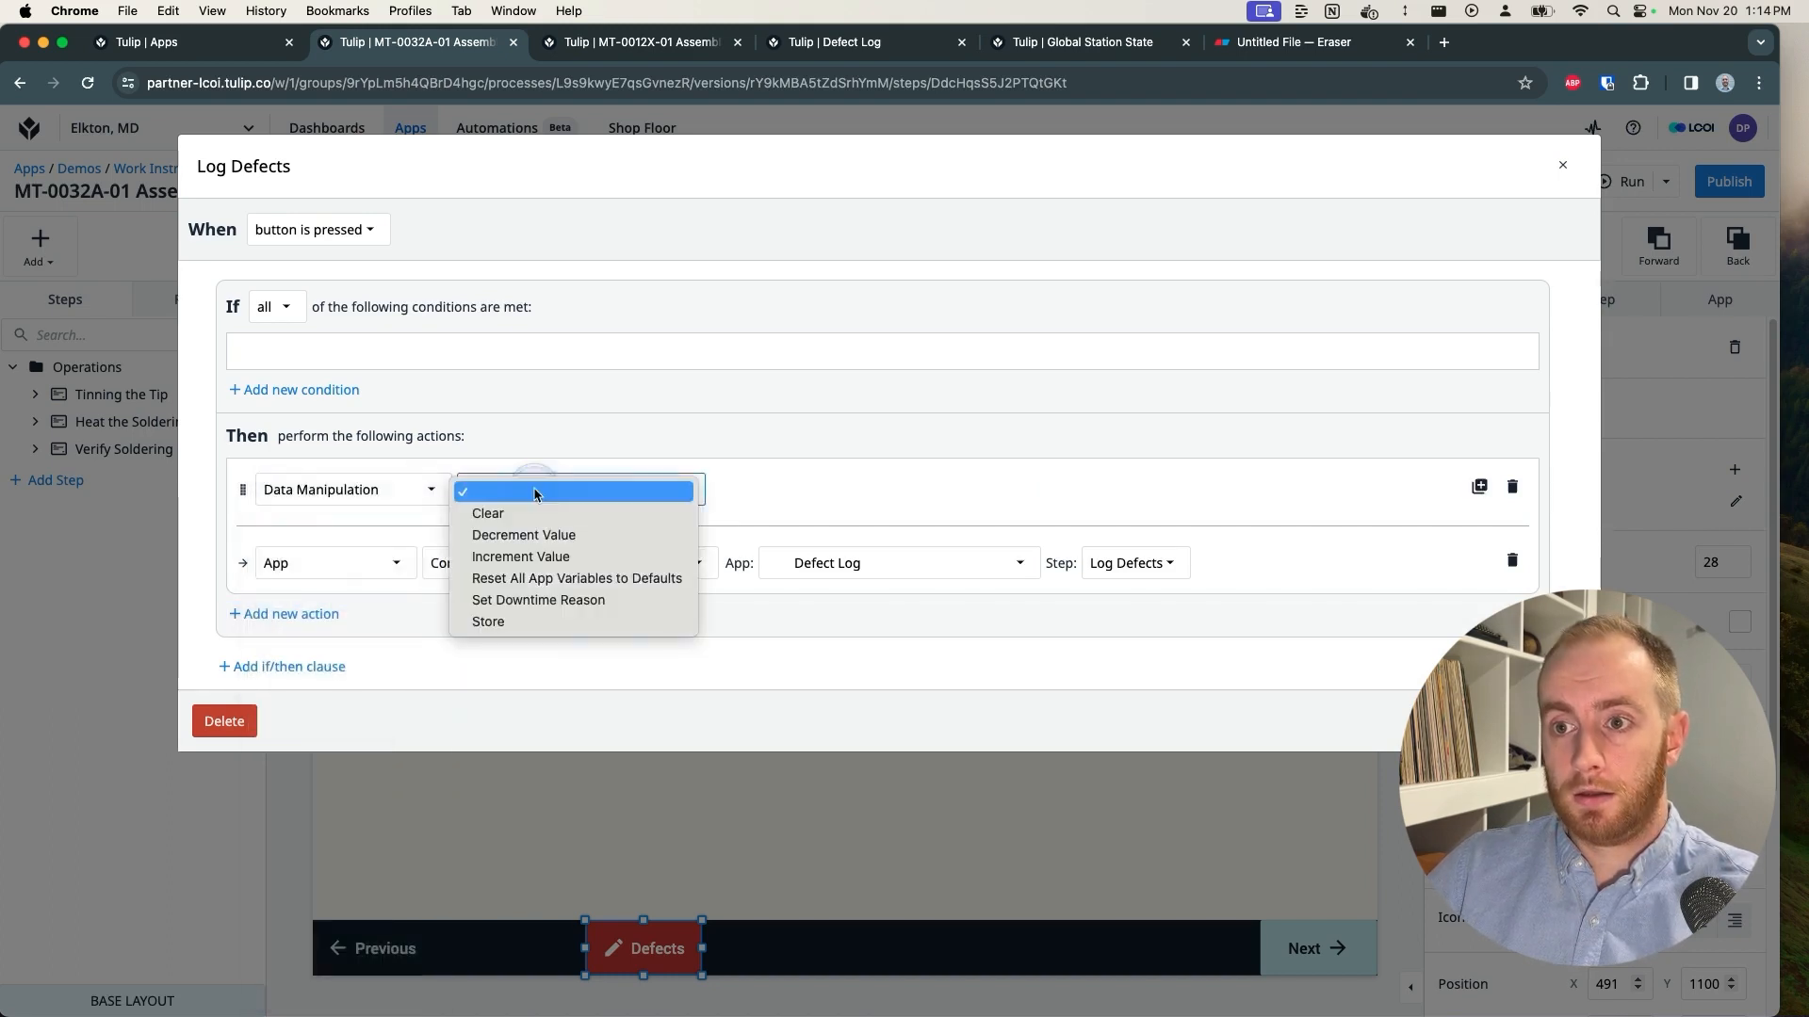
click(517, 624)
click(810, 490)
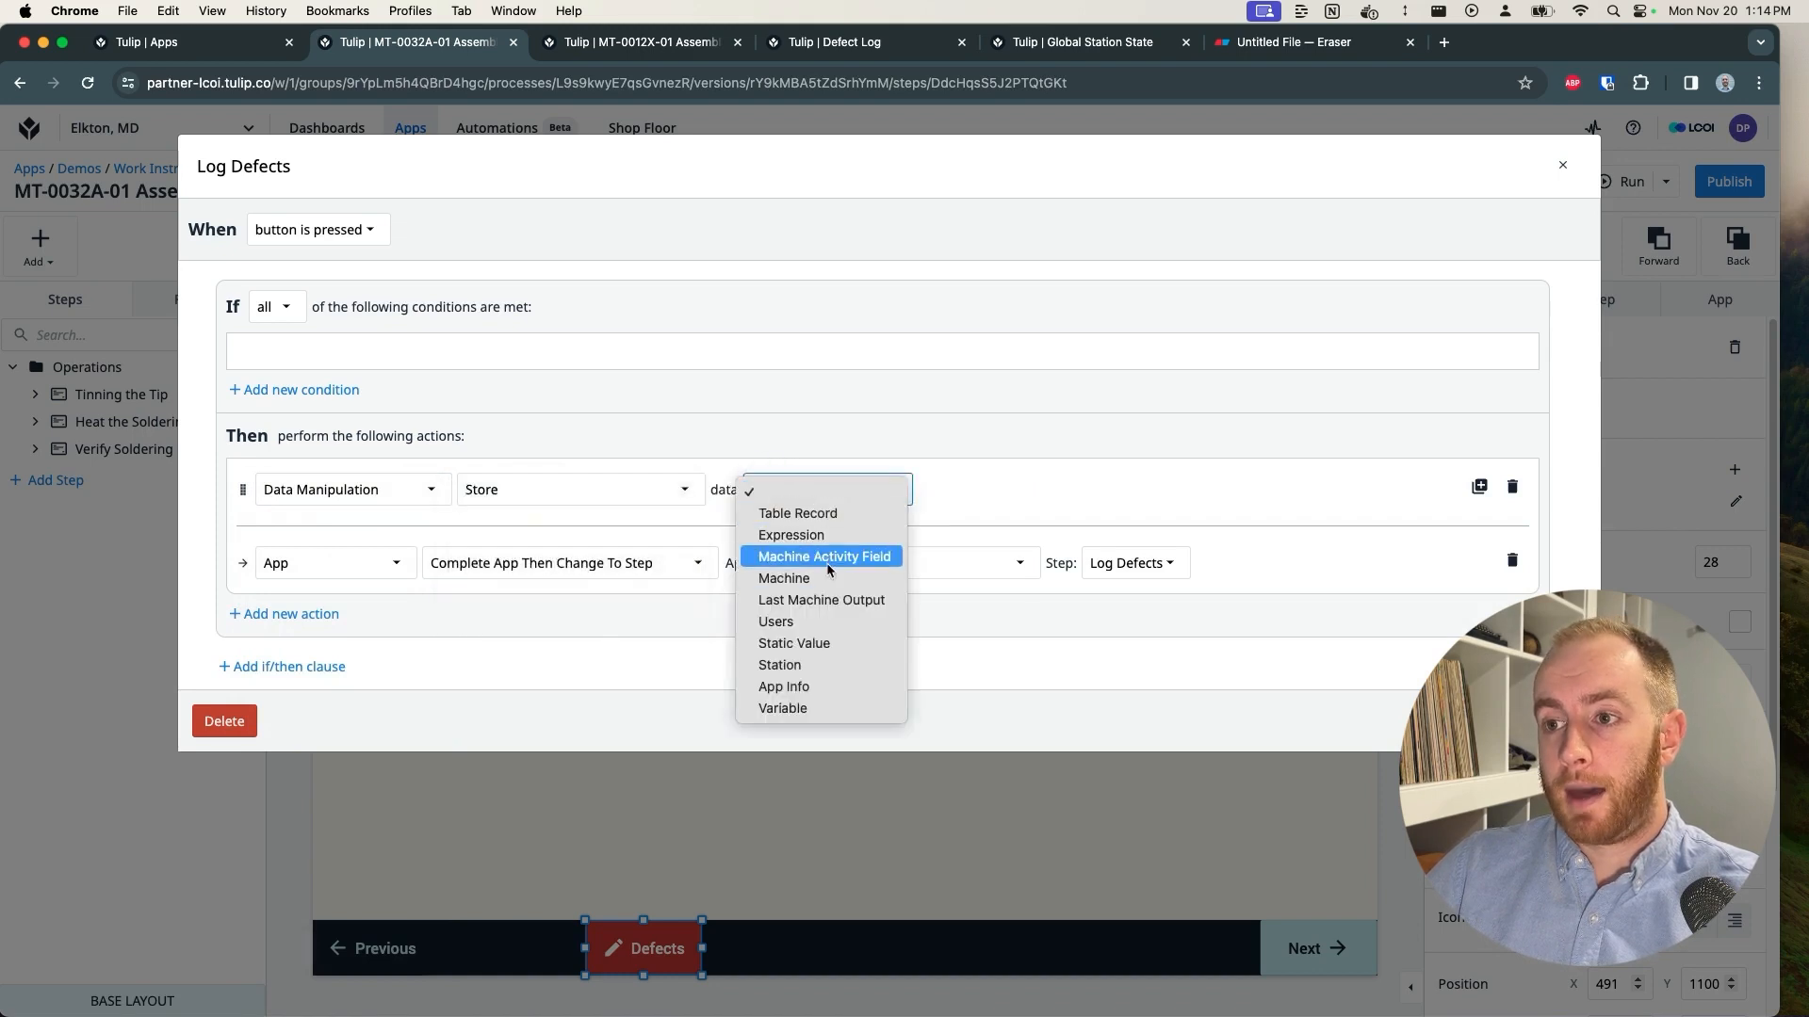
click(803, 689)
click(1014, 489)
click(961, 754)
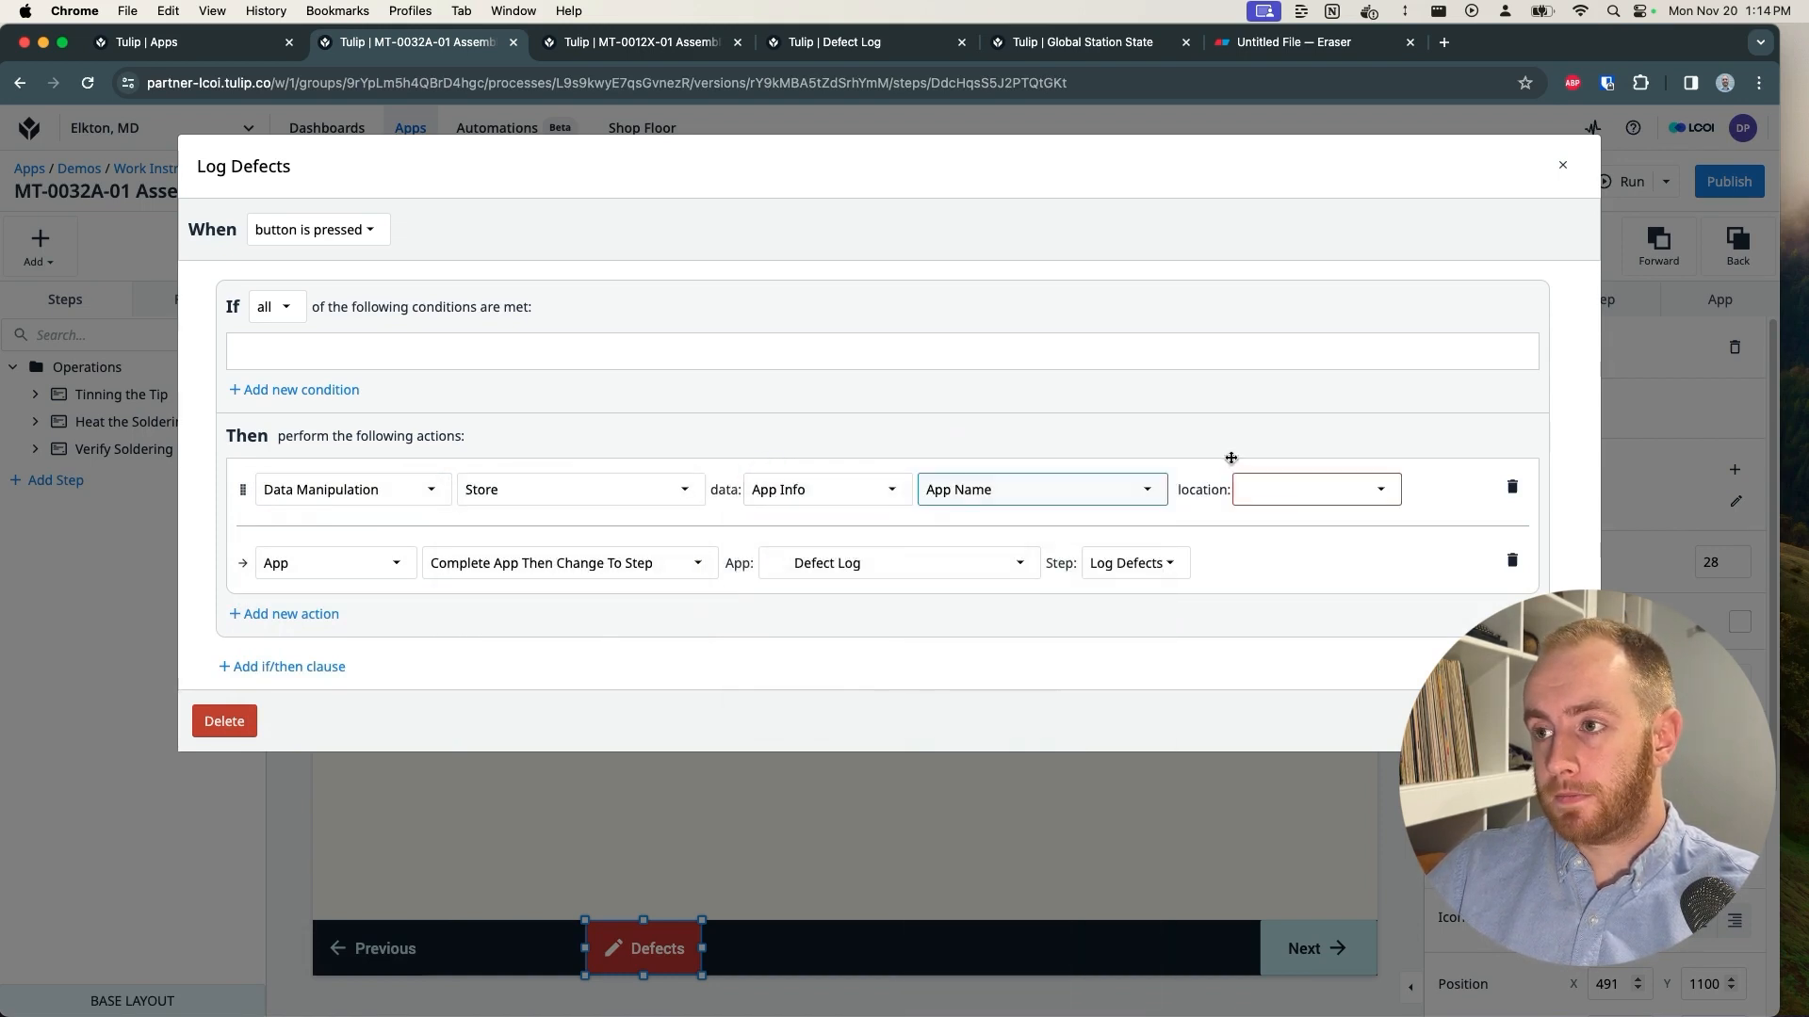
Step: Set the store action's location to the Previous App Name field of the Current Station table record
click(1288, 491)
click(1281, 509)
click(560, 533)
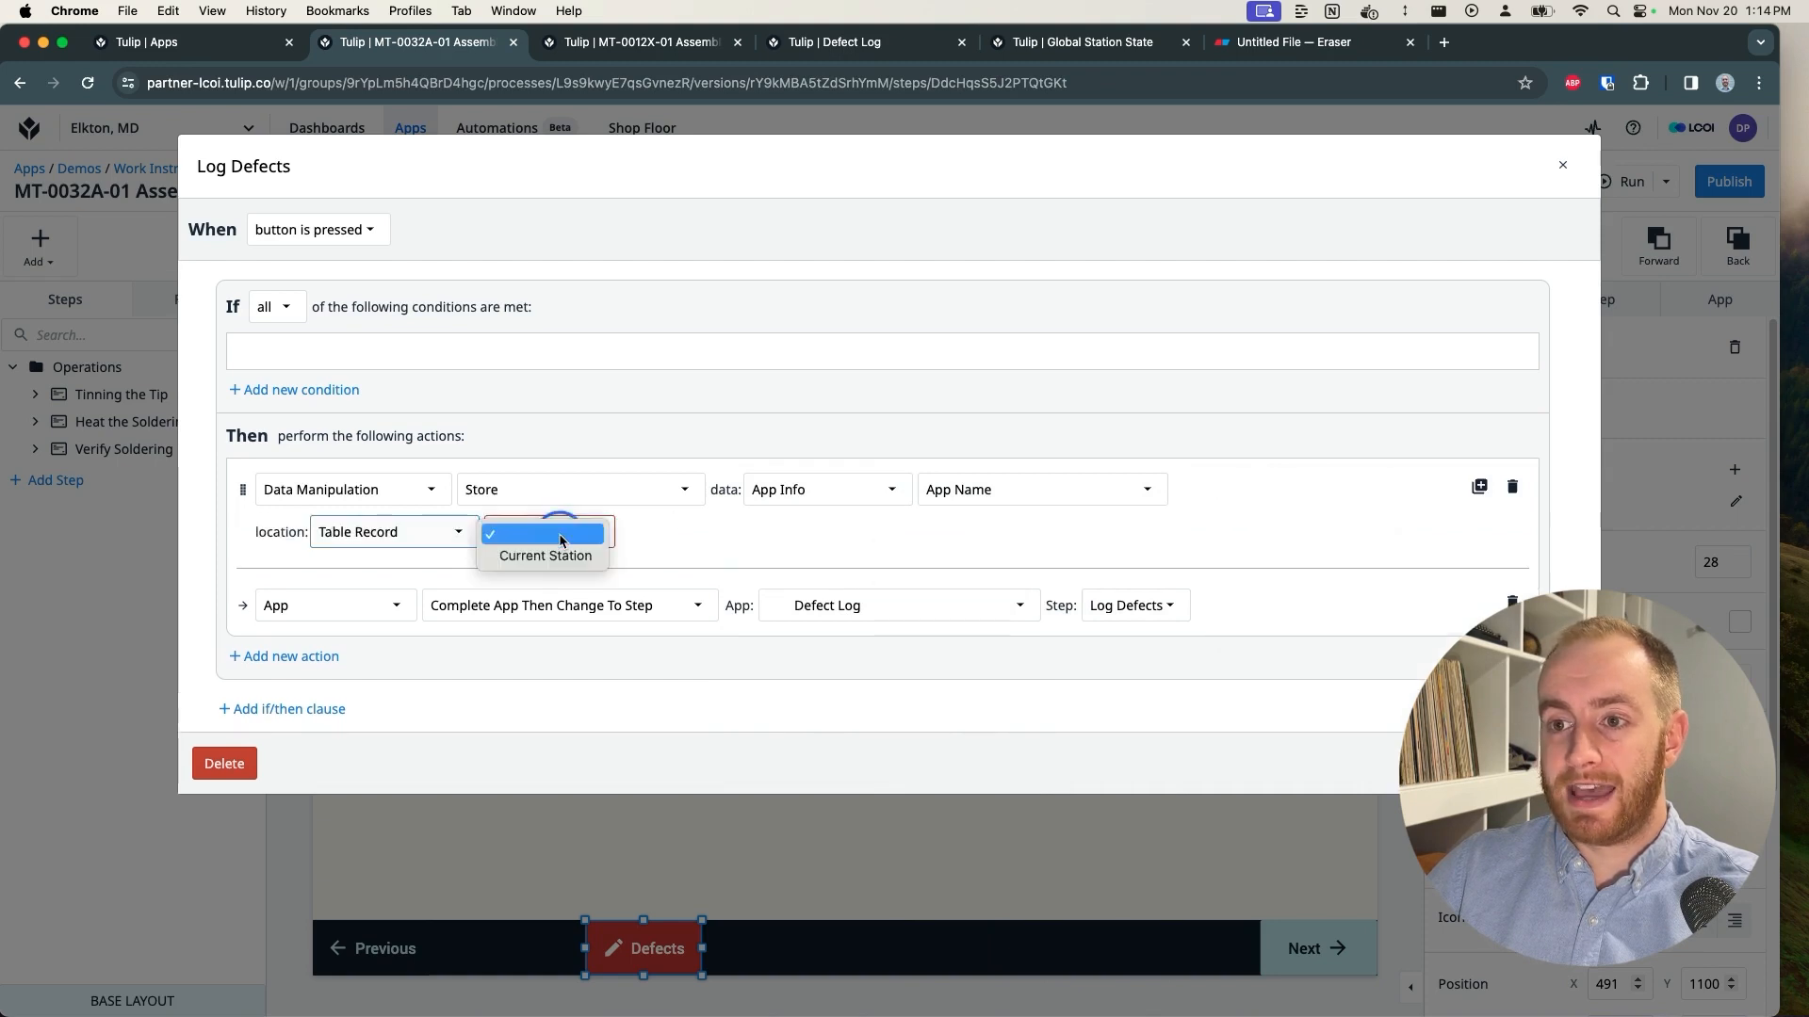
click(546, 556)
click(699, 531)
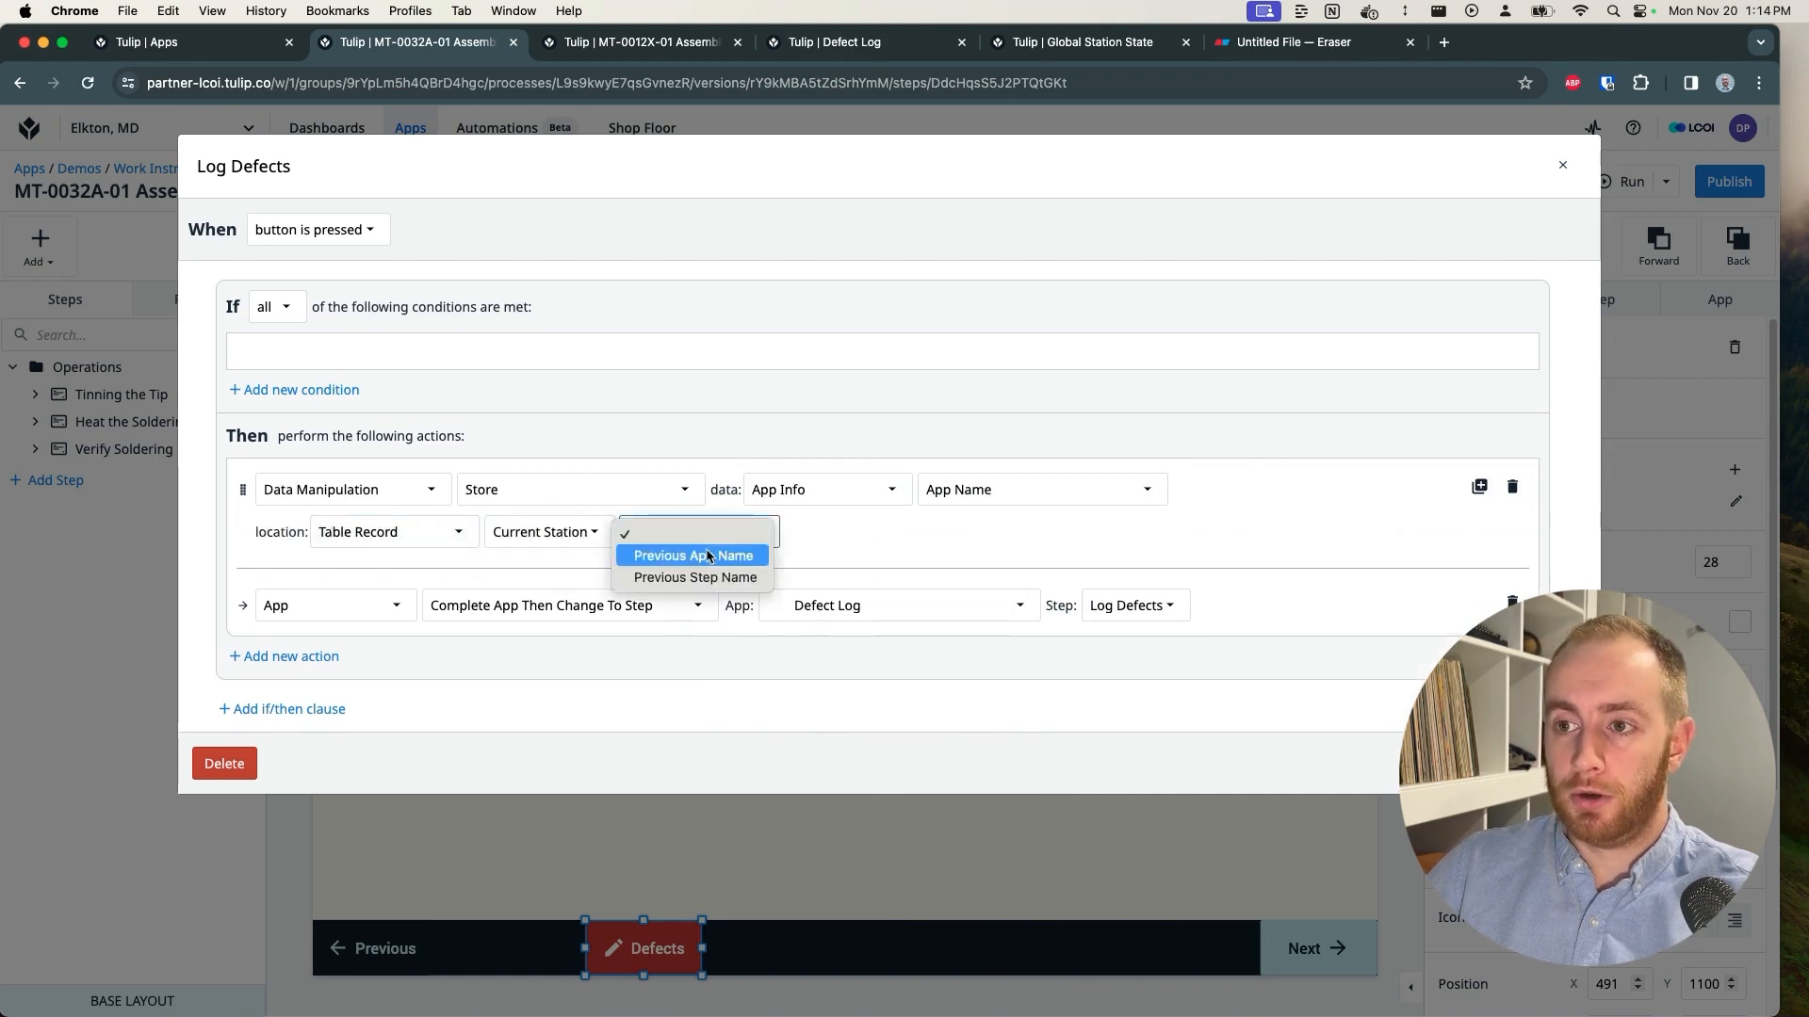
click(709, 556)
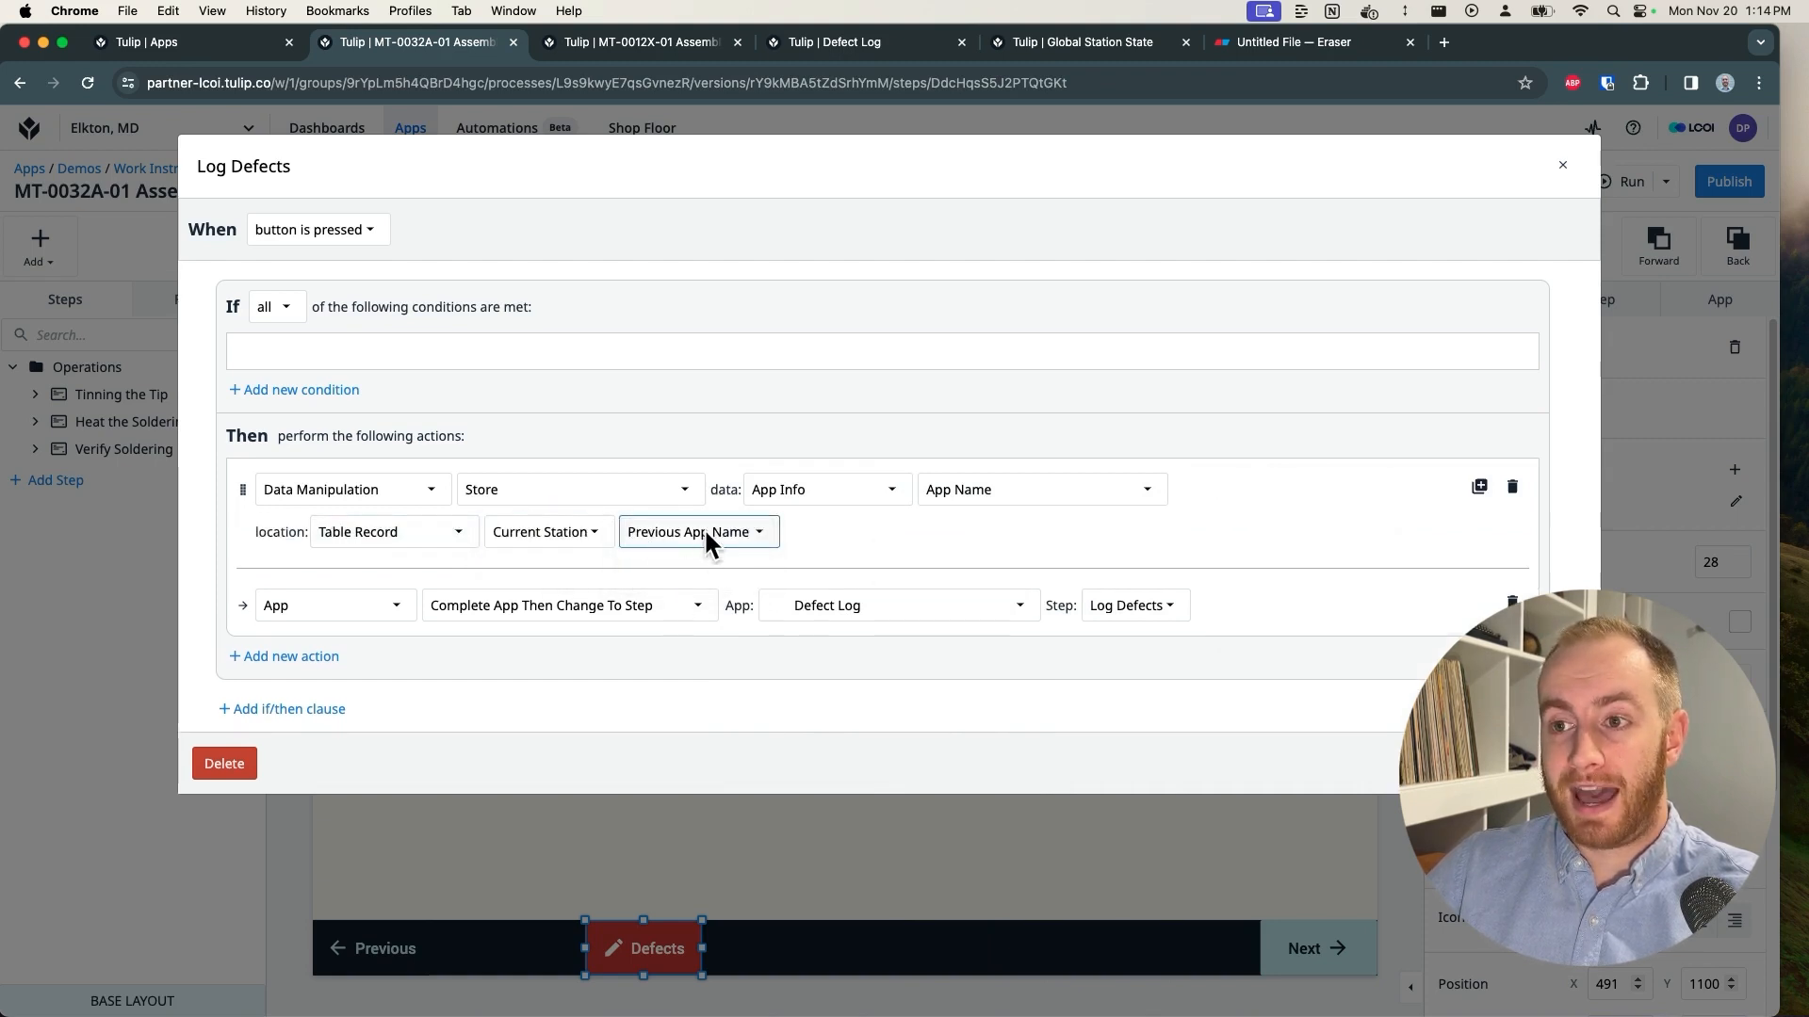
Step: Duplicate the store action, making the copy save Step Name to the Current Station record's Previous Step Name, and save the Log Defects trigger
click(1479, 486)
click(963, 611)
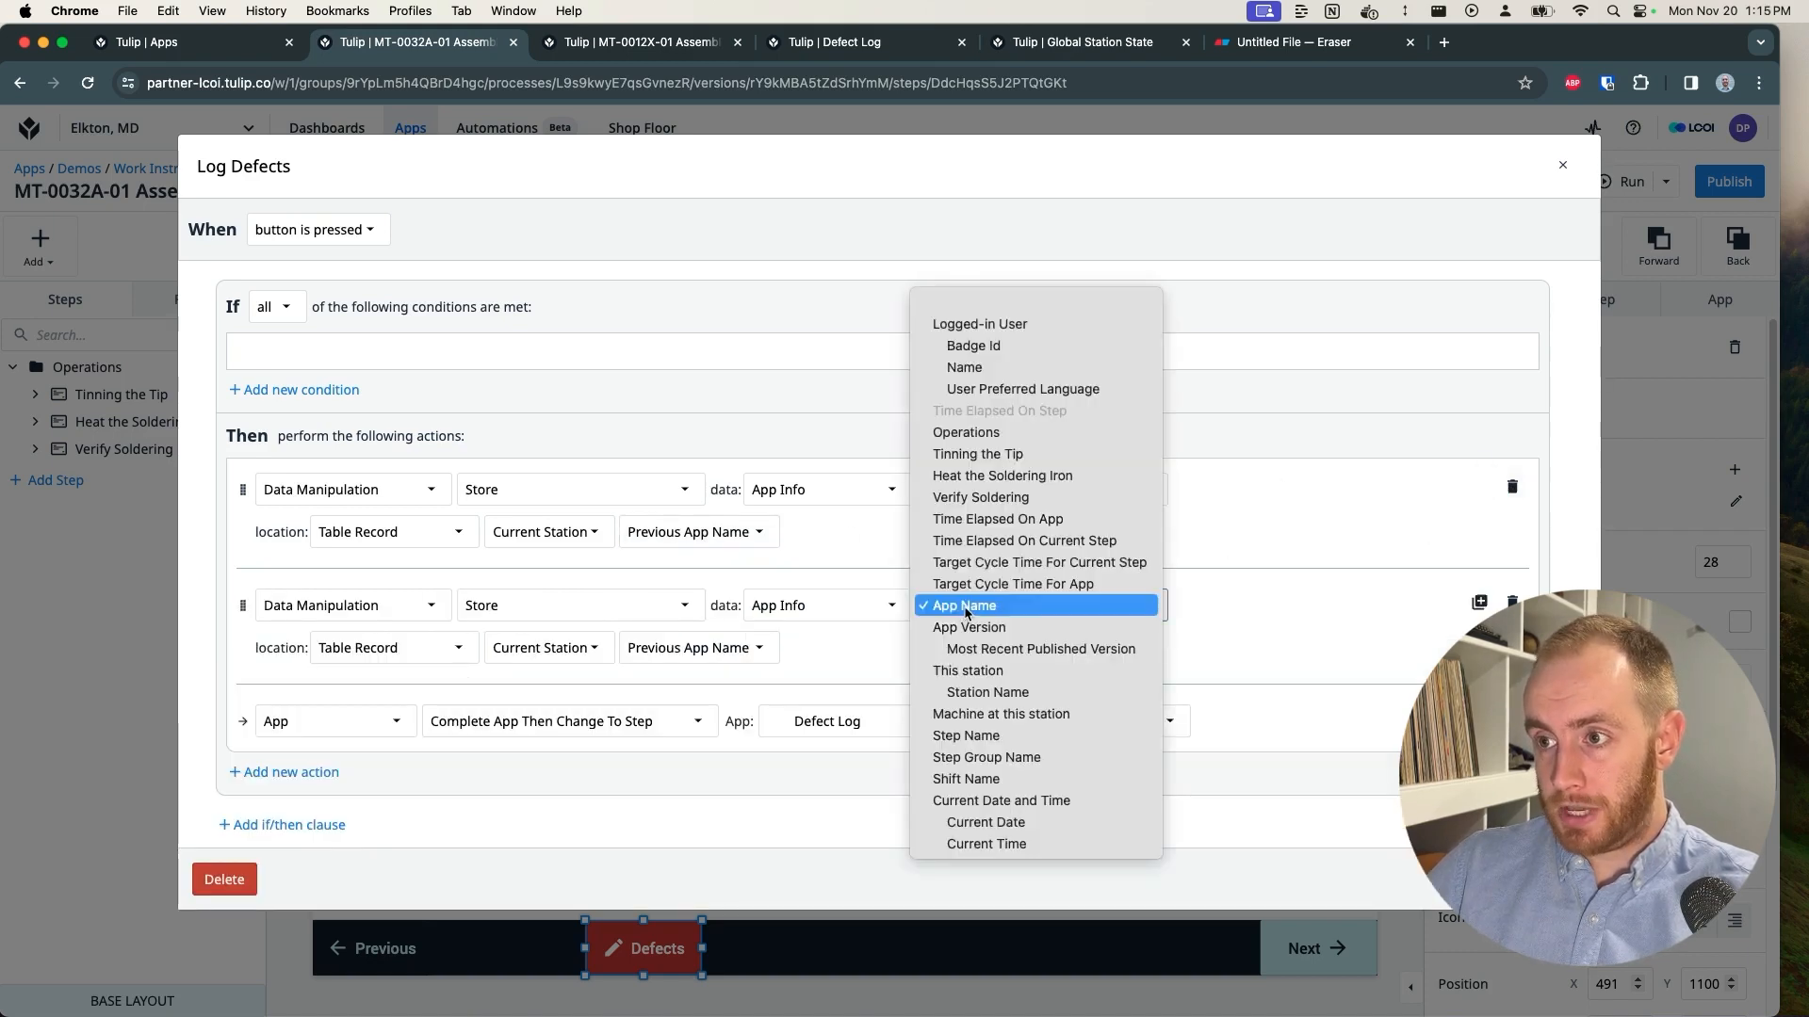
click(984, 738)
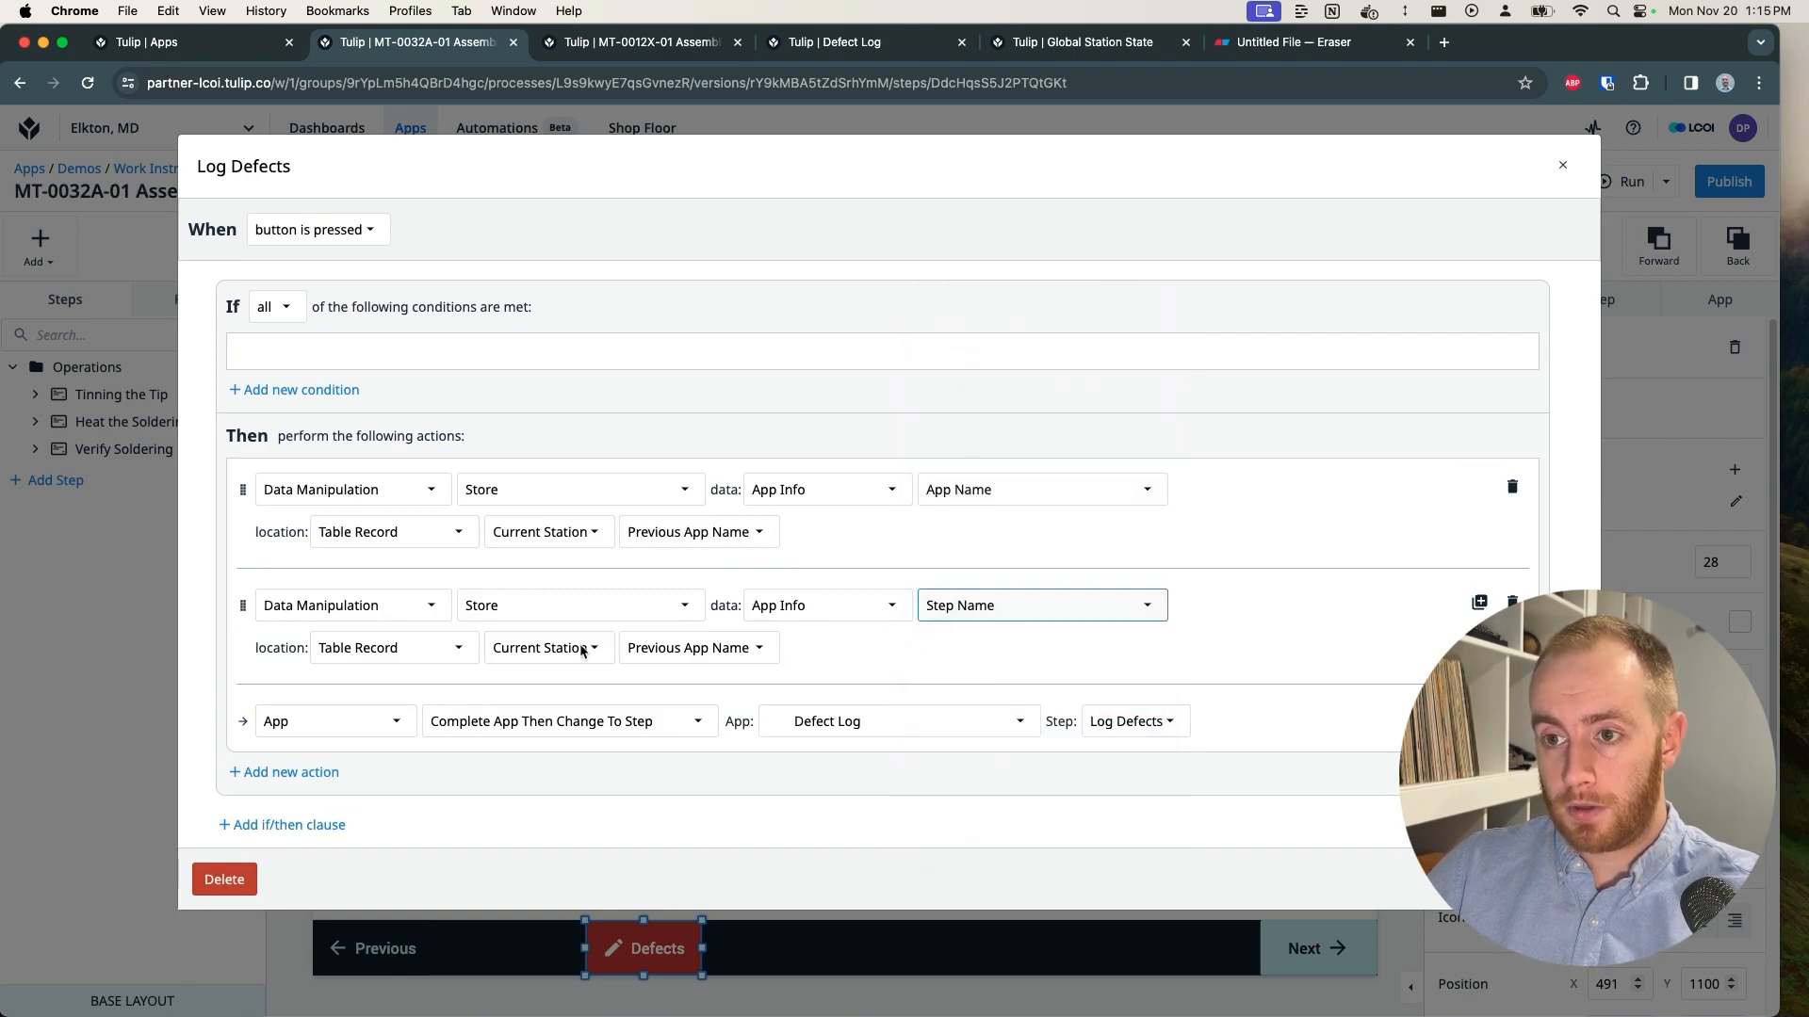
click(691, 648)
click(716, 671)
click(1559, 879)
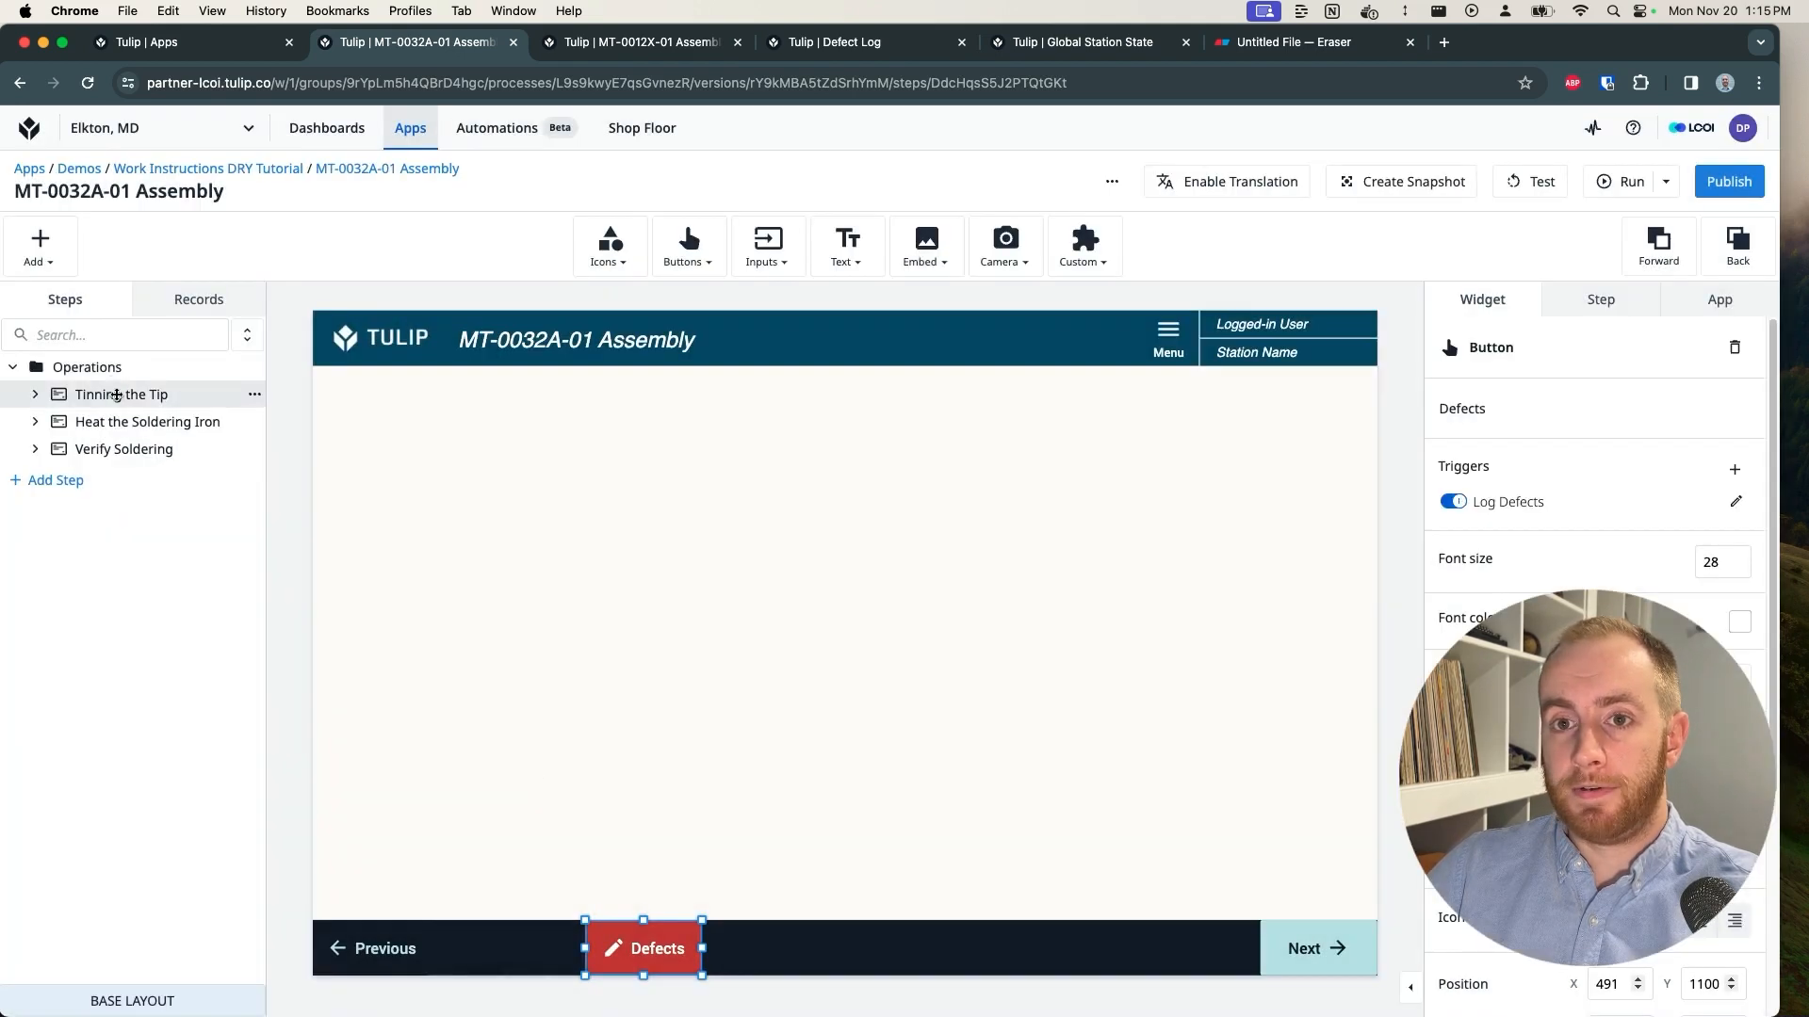
Step: Inspect the Defects button on the Tinning the Tip step, and review its Log Defects trigger in the base layout
click(116, 394)
click(672, 937)
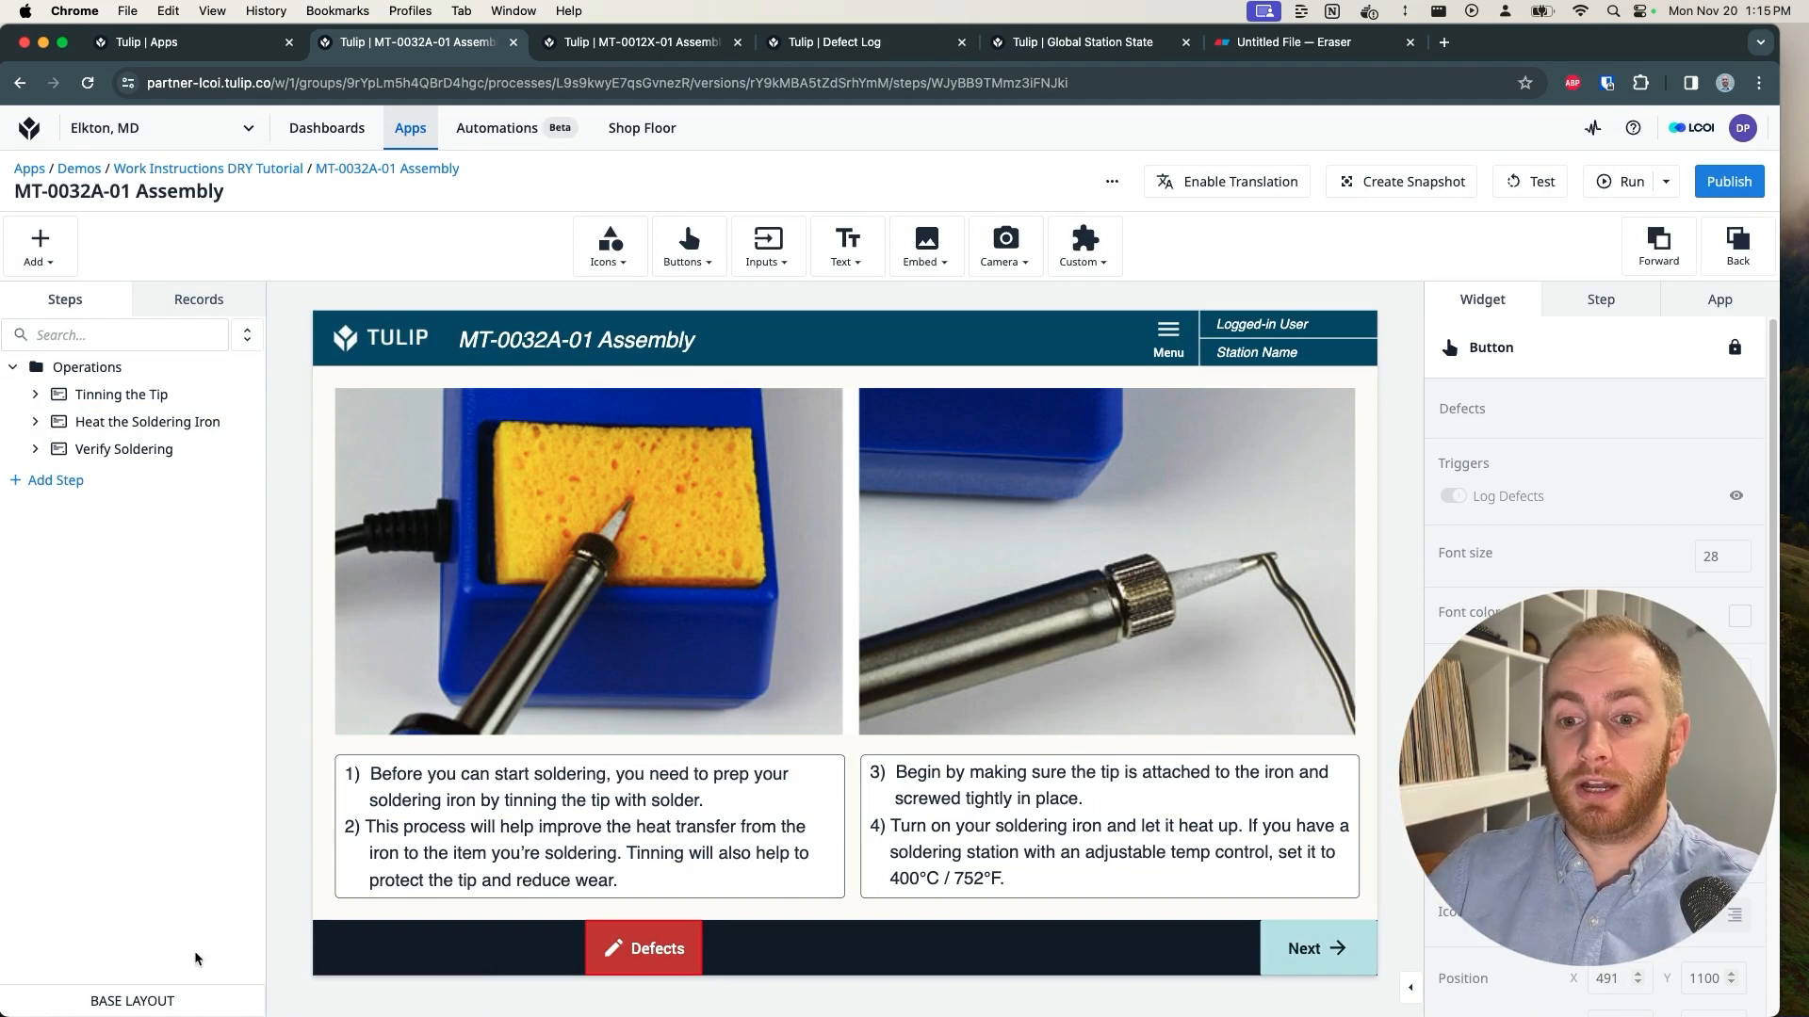
click(169, 999)
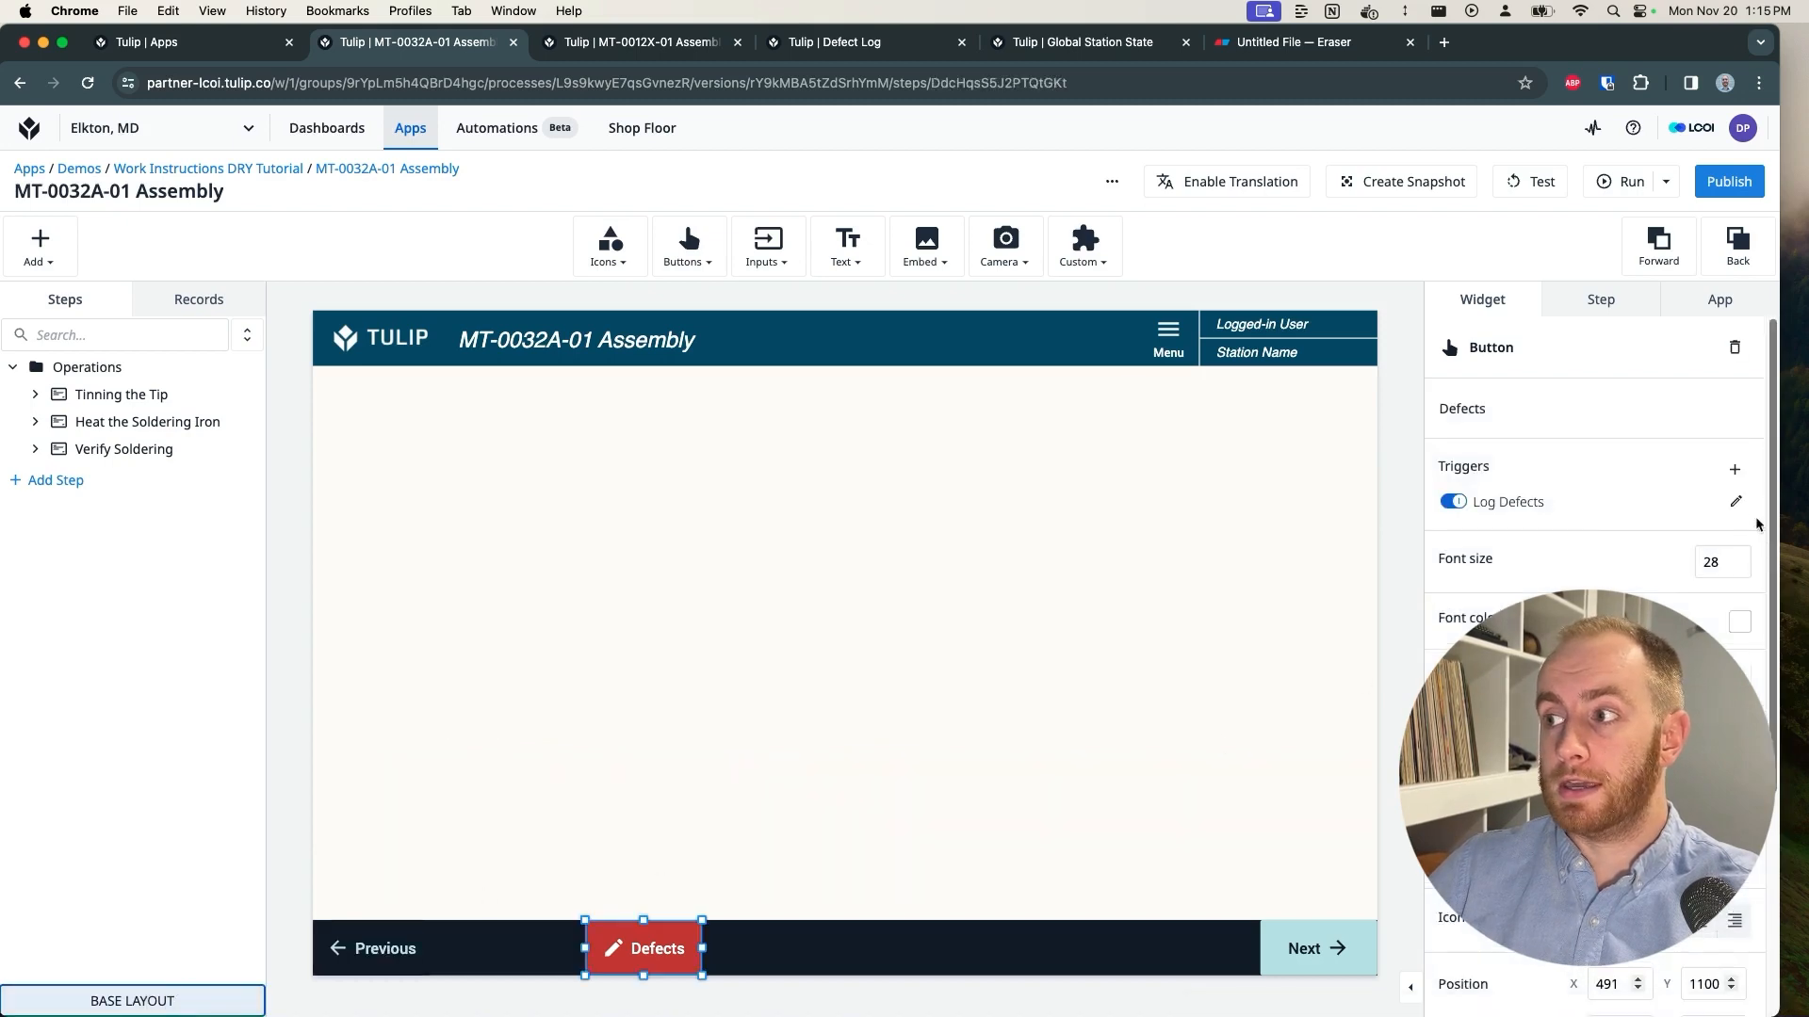
click(1736, 502)
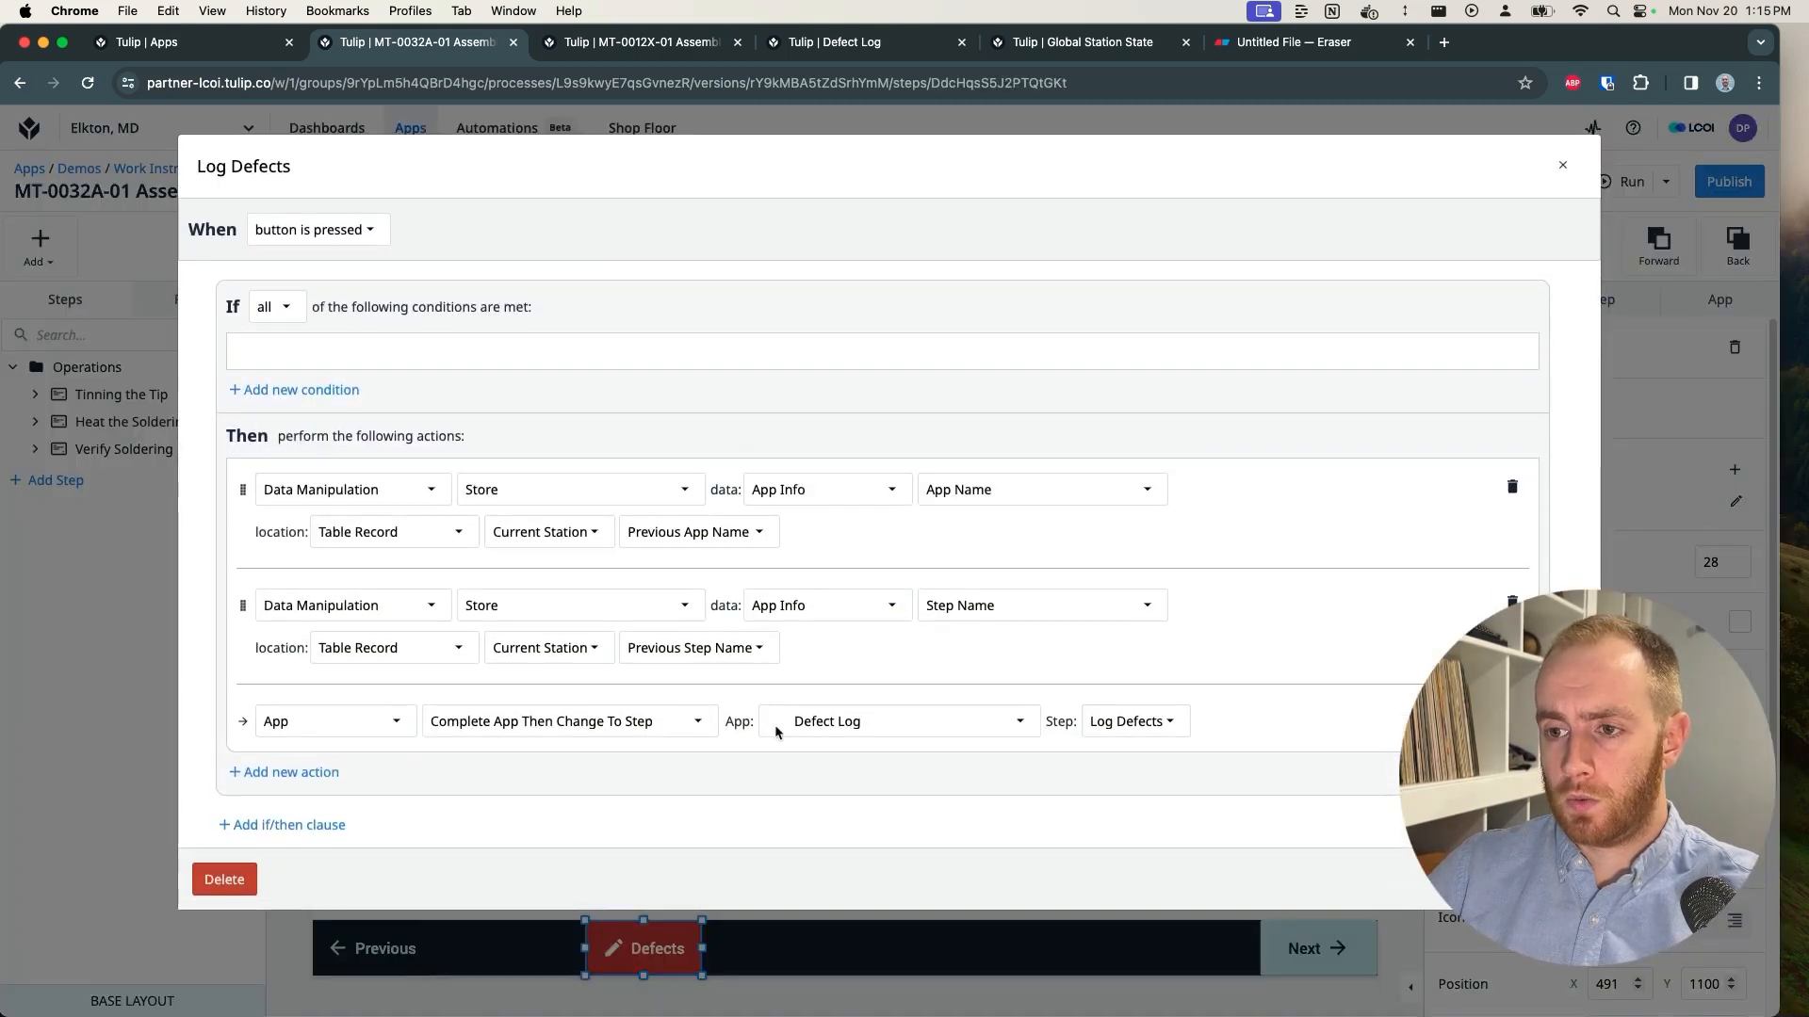
click(1563, 167)
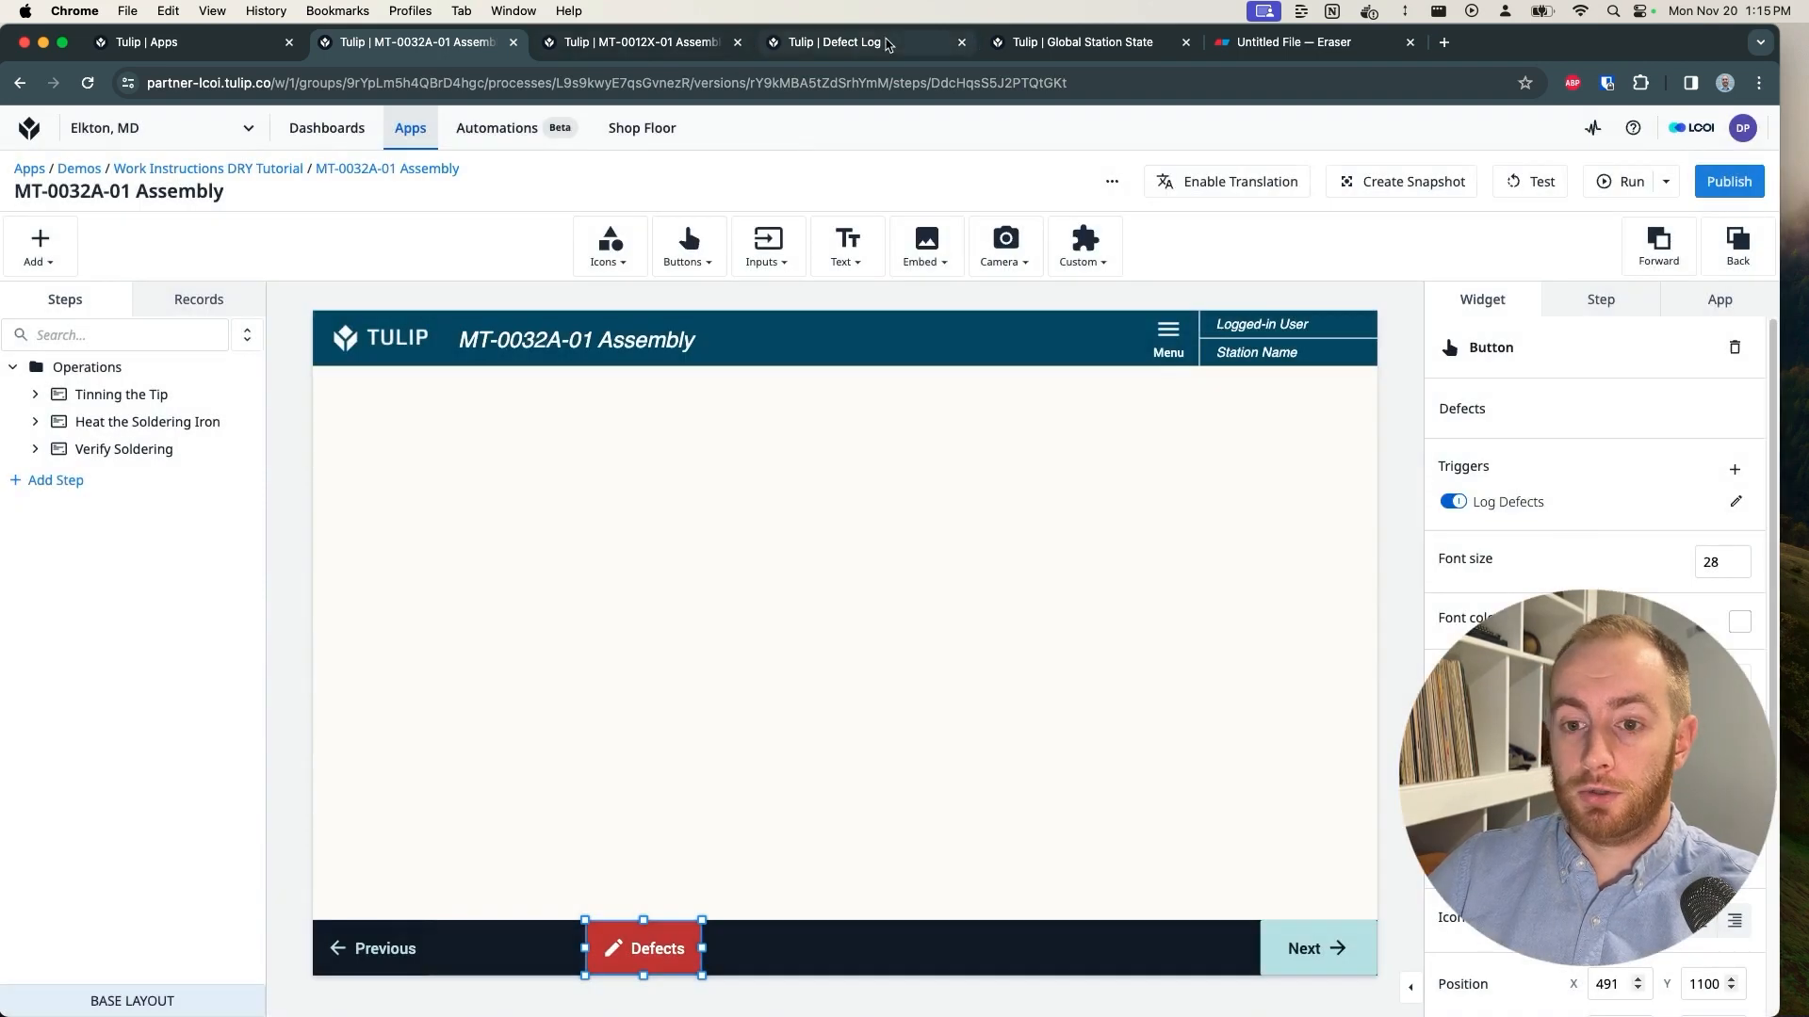
Step: Switch to the Defect Log app and add the Global Station State table to its records
click(884, 45)
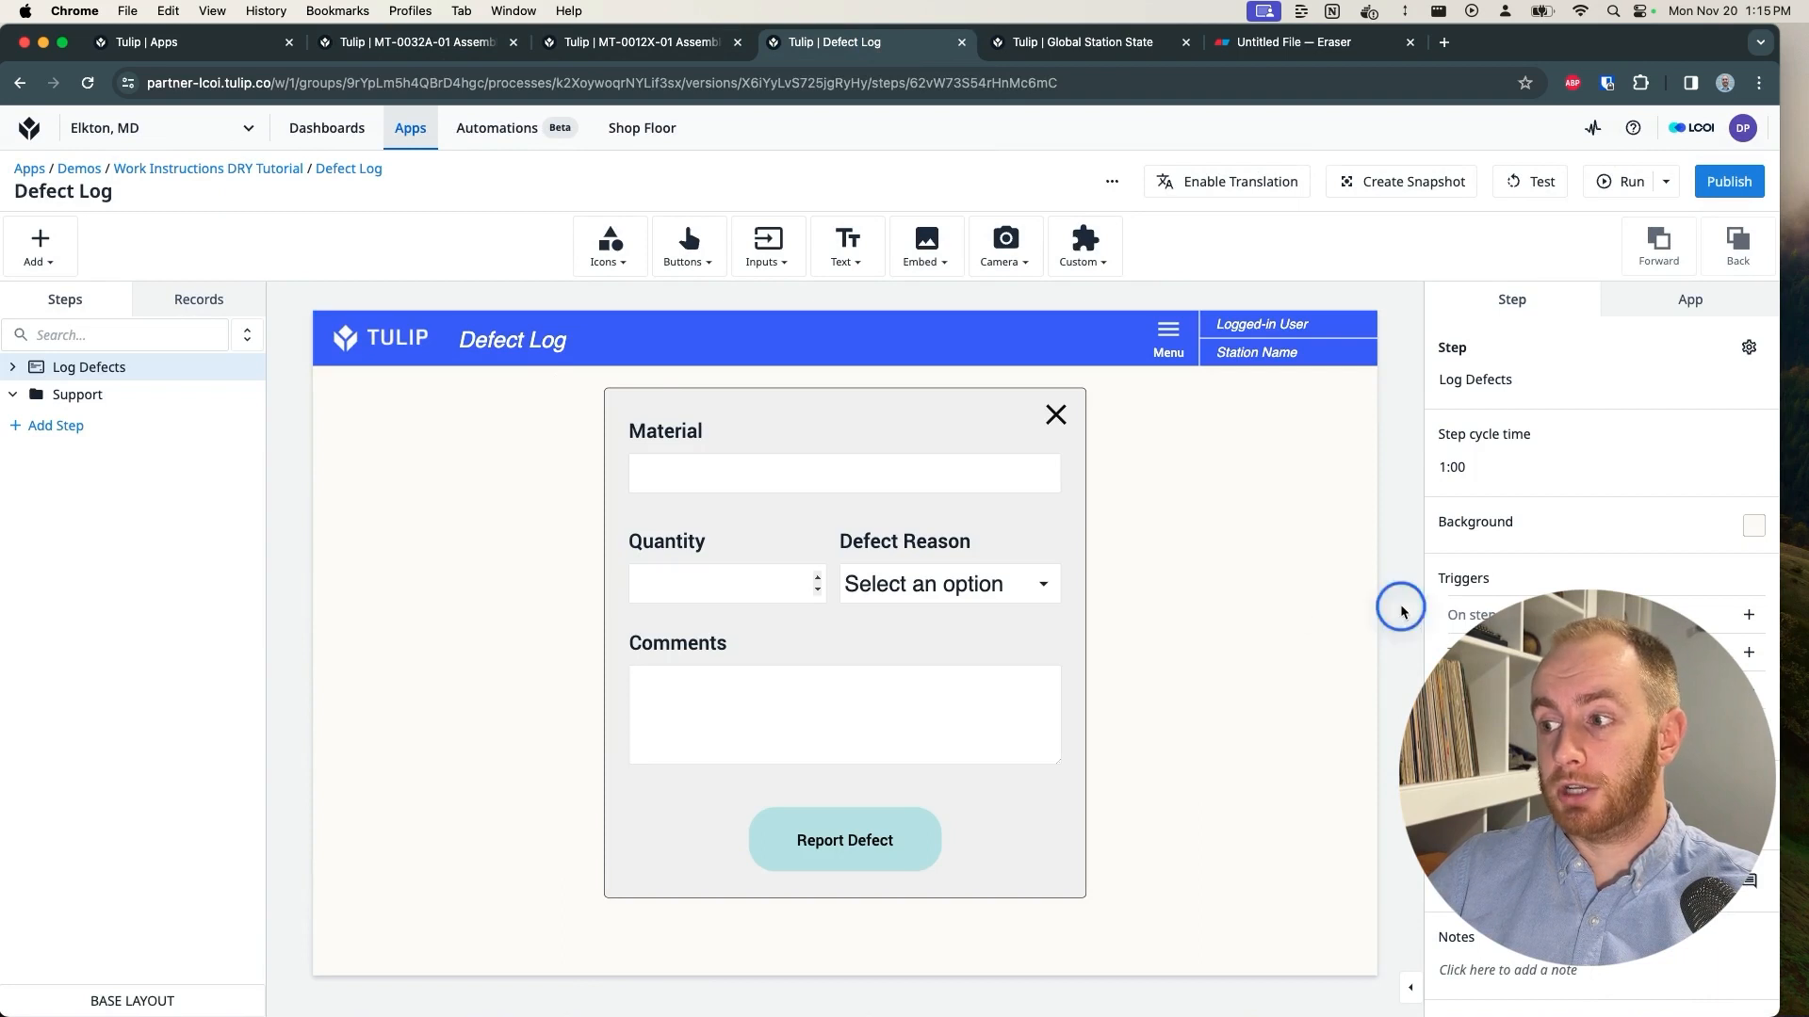
click(1058, 413)
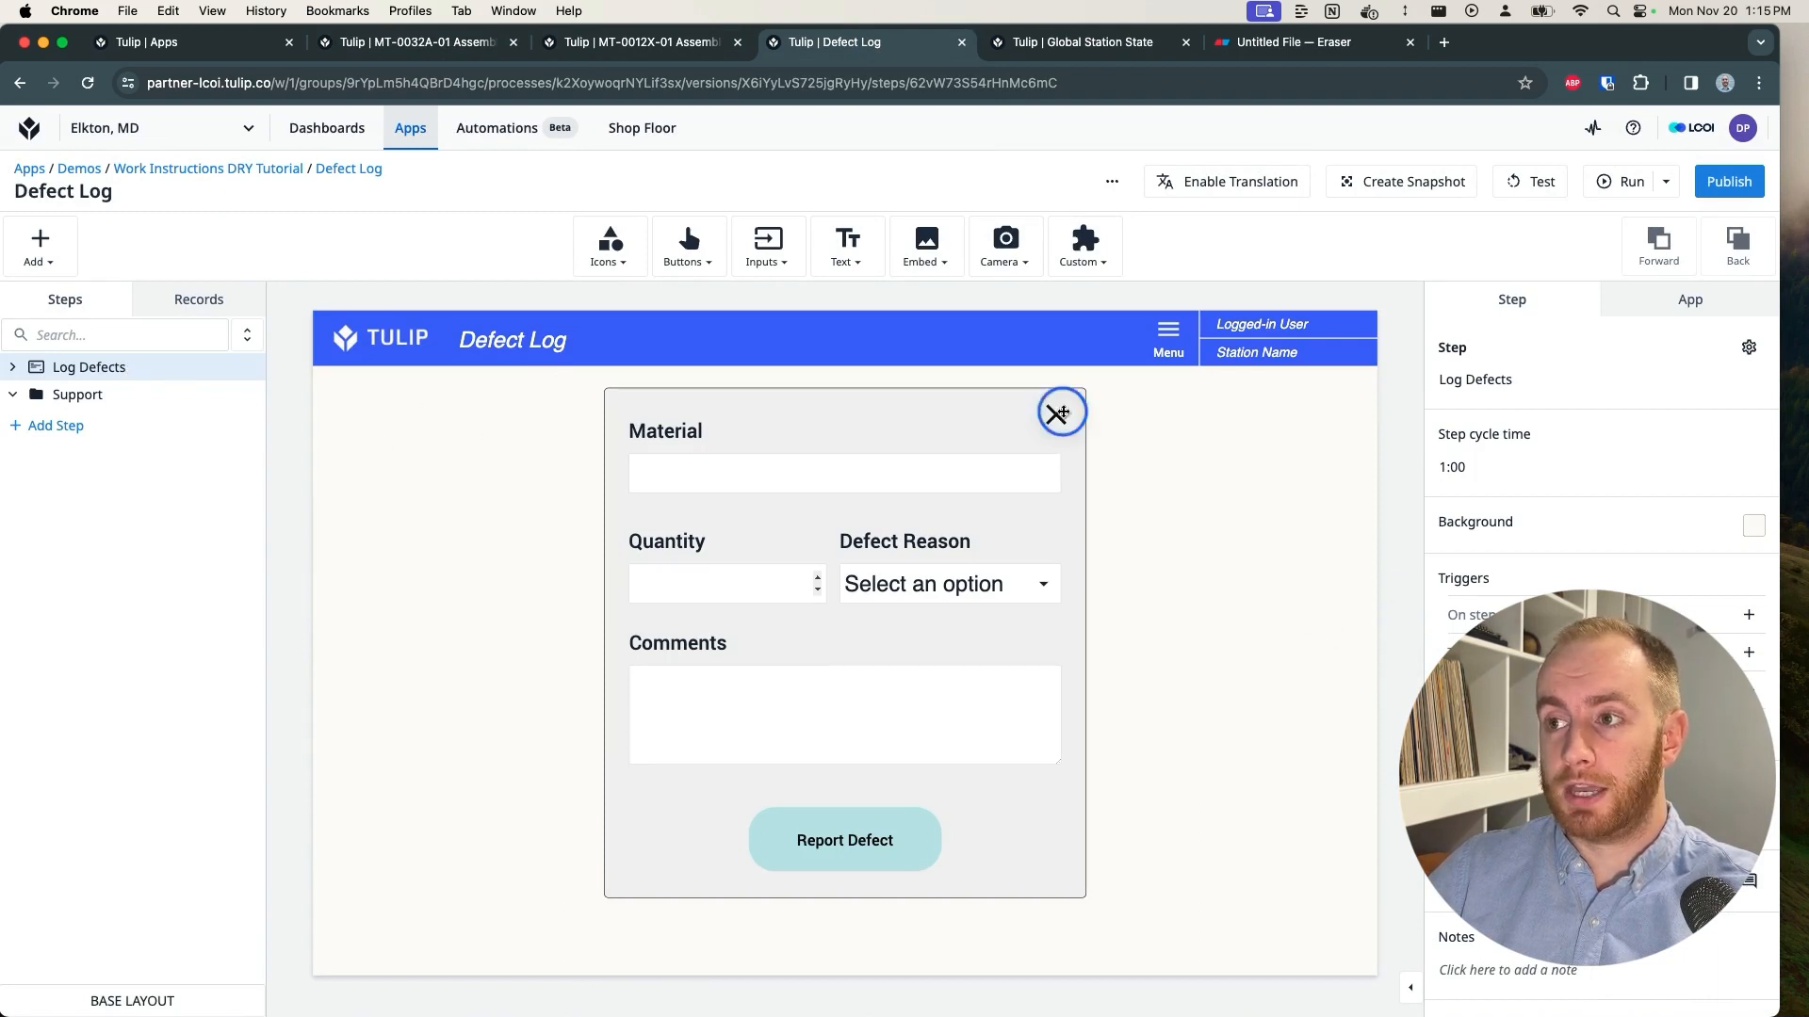
click(1204, 426)
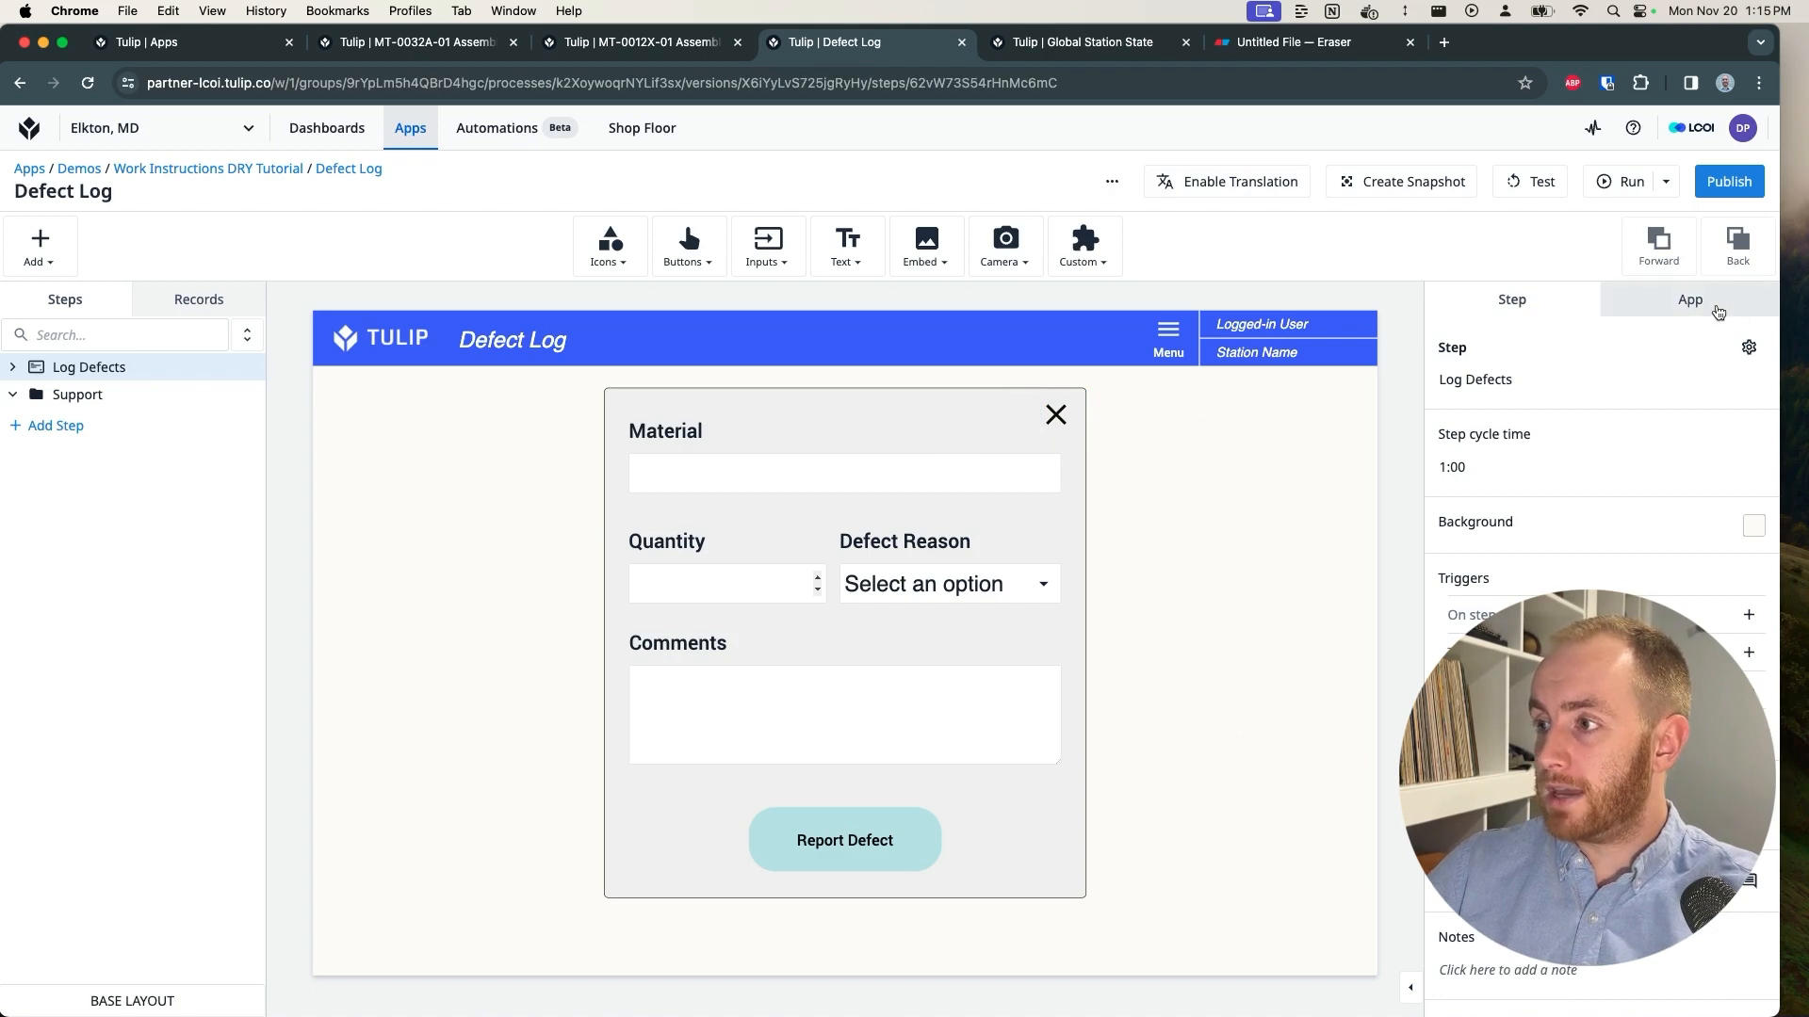
click(198, 300)
click(49, 335)
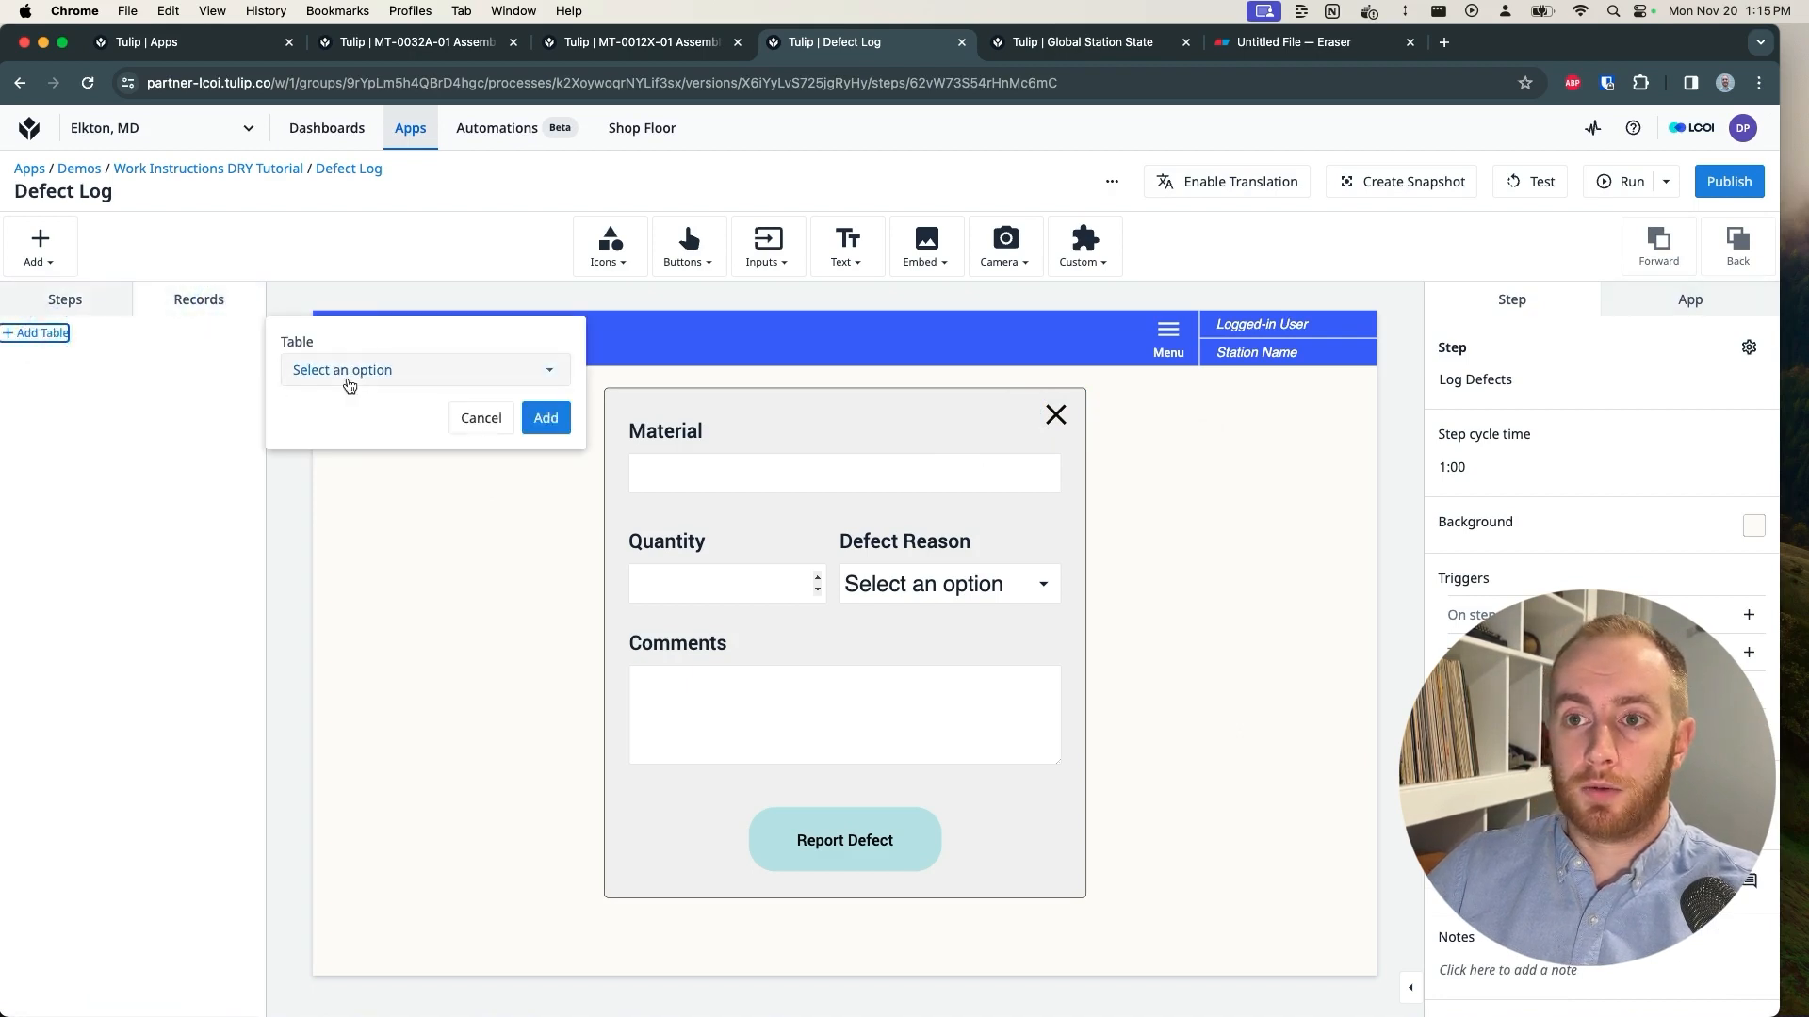
click(424, 370)
text(Globa)
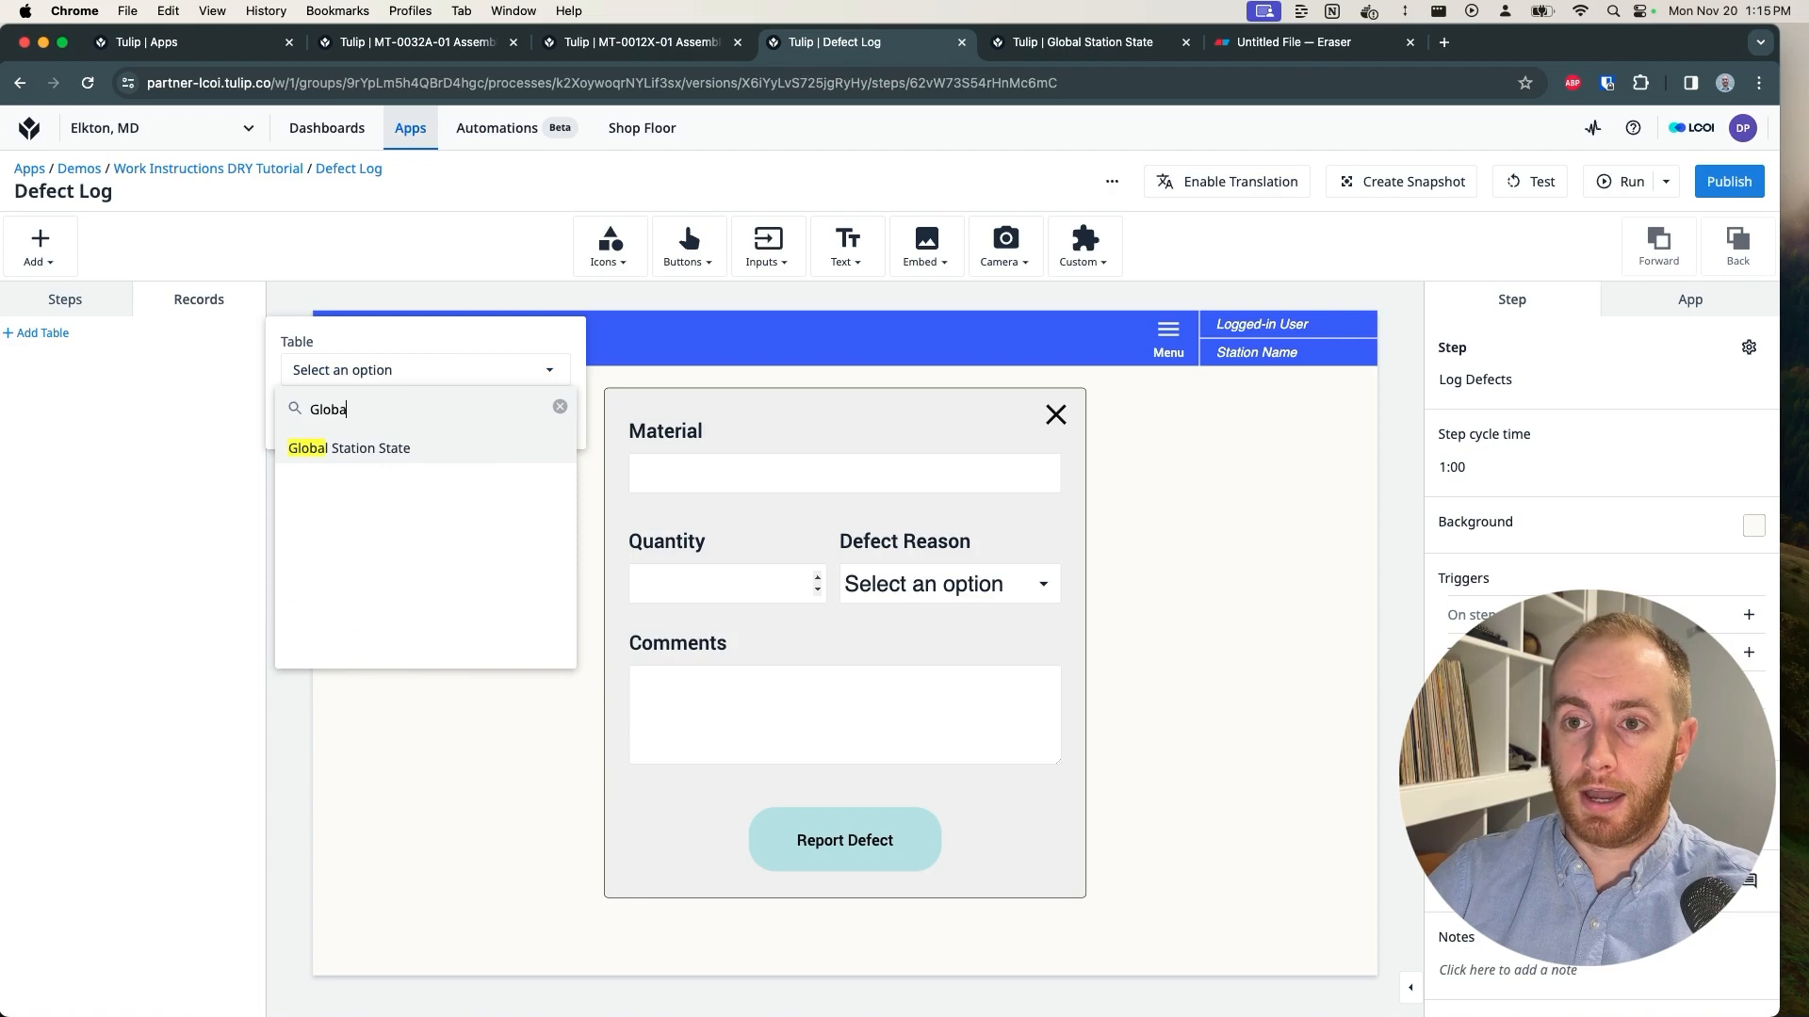
click(339, 450)
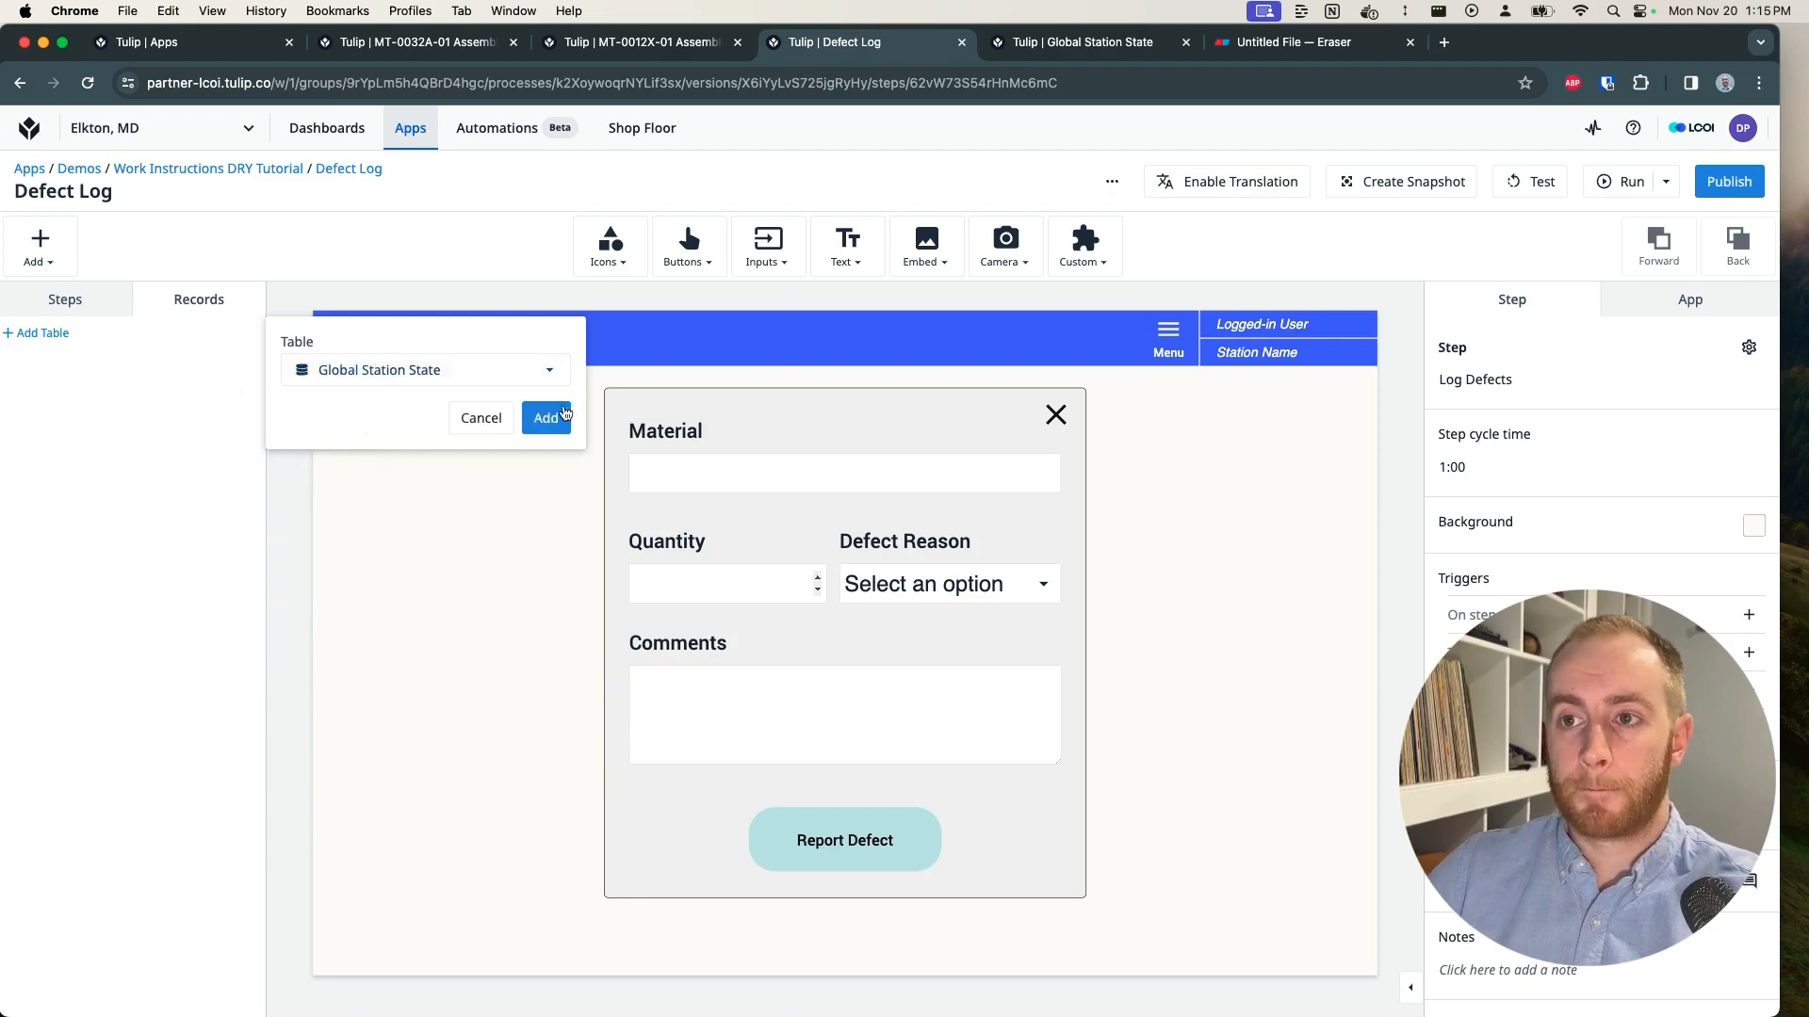
click(546, 418)
Step: Create a Global Station State record placeholder named Current Station in the Defect Log app
click(256, 433)
click(345, 493)
text(Current Station)
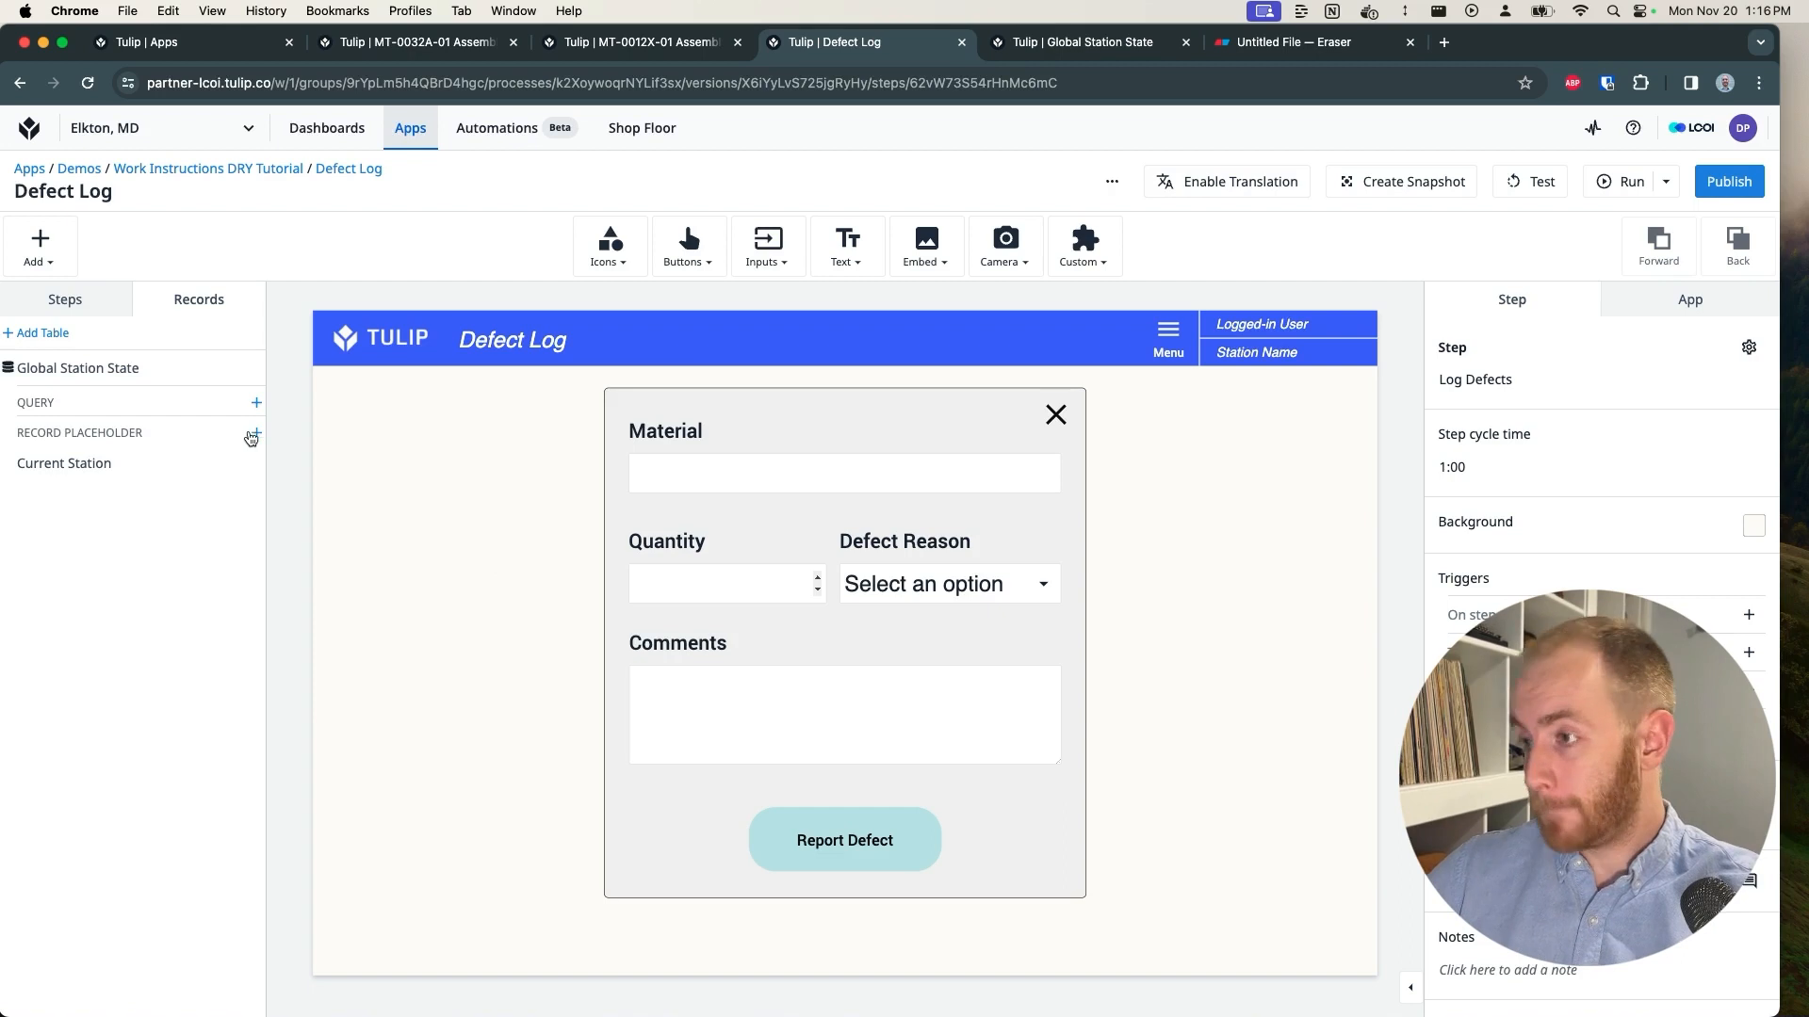
Step: Create an app-started trigger named Load Station for the Defect Log app
click(1689, 299)
click(1734, 739)
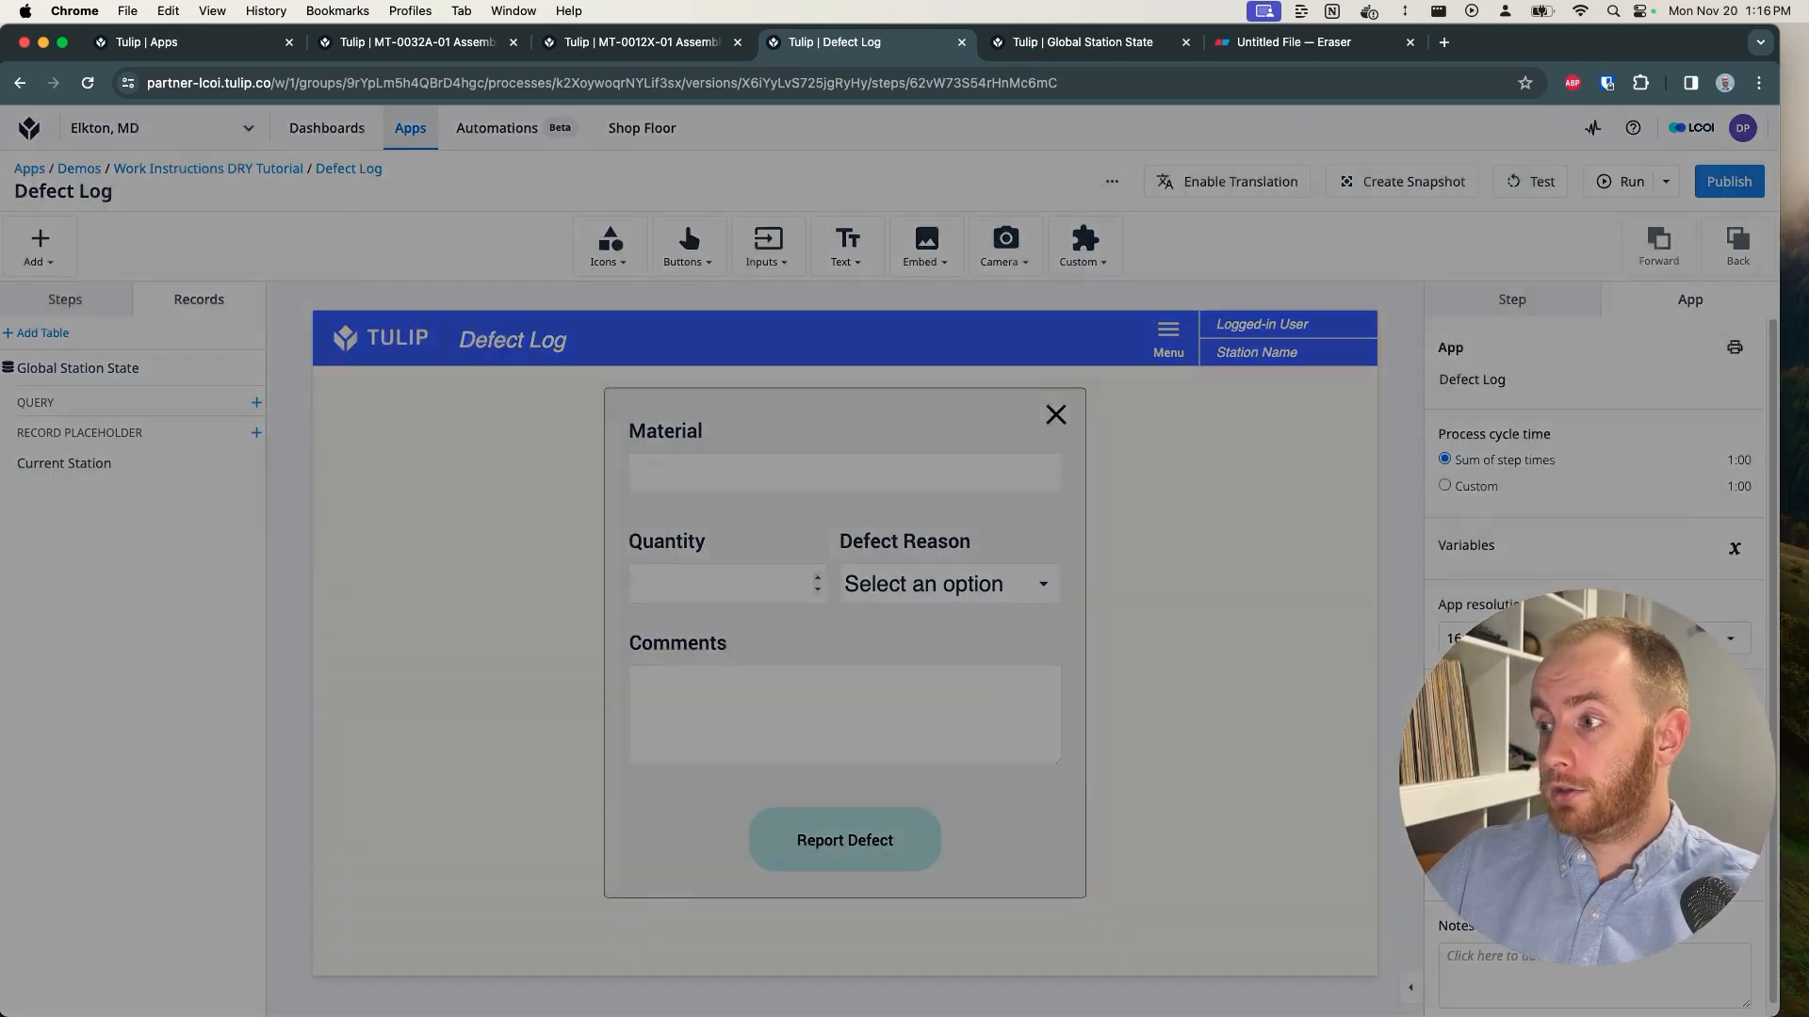
text(Lo)
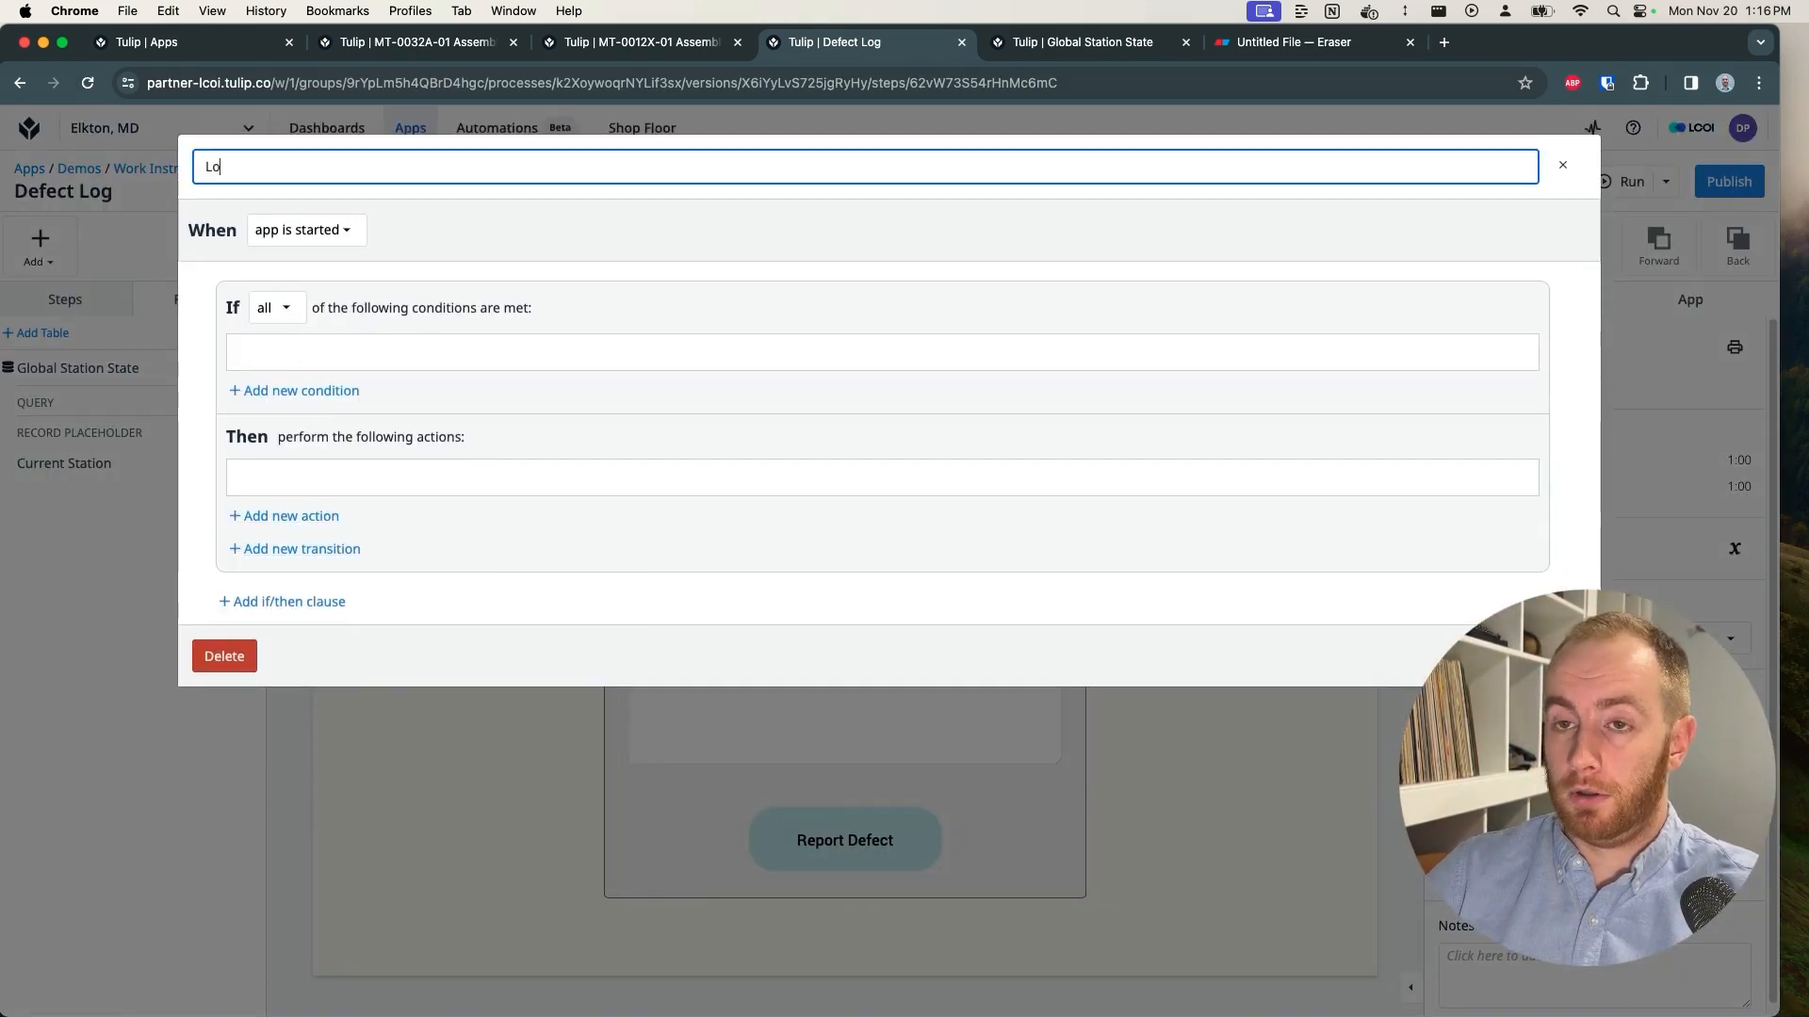
text(ad Station)
Step: Add a Table Records action to the Load Station trigger that uses Create or Load Record
click(286, 516)
click(318, 485)
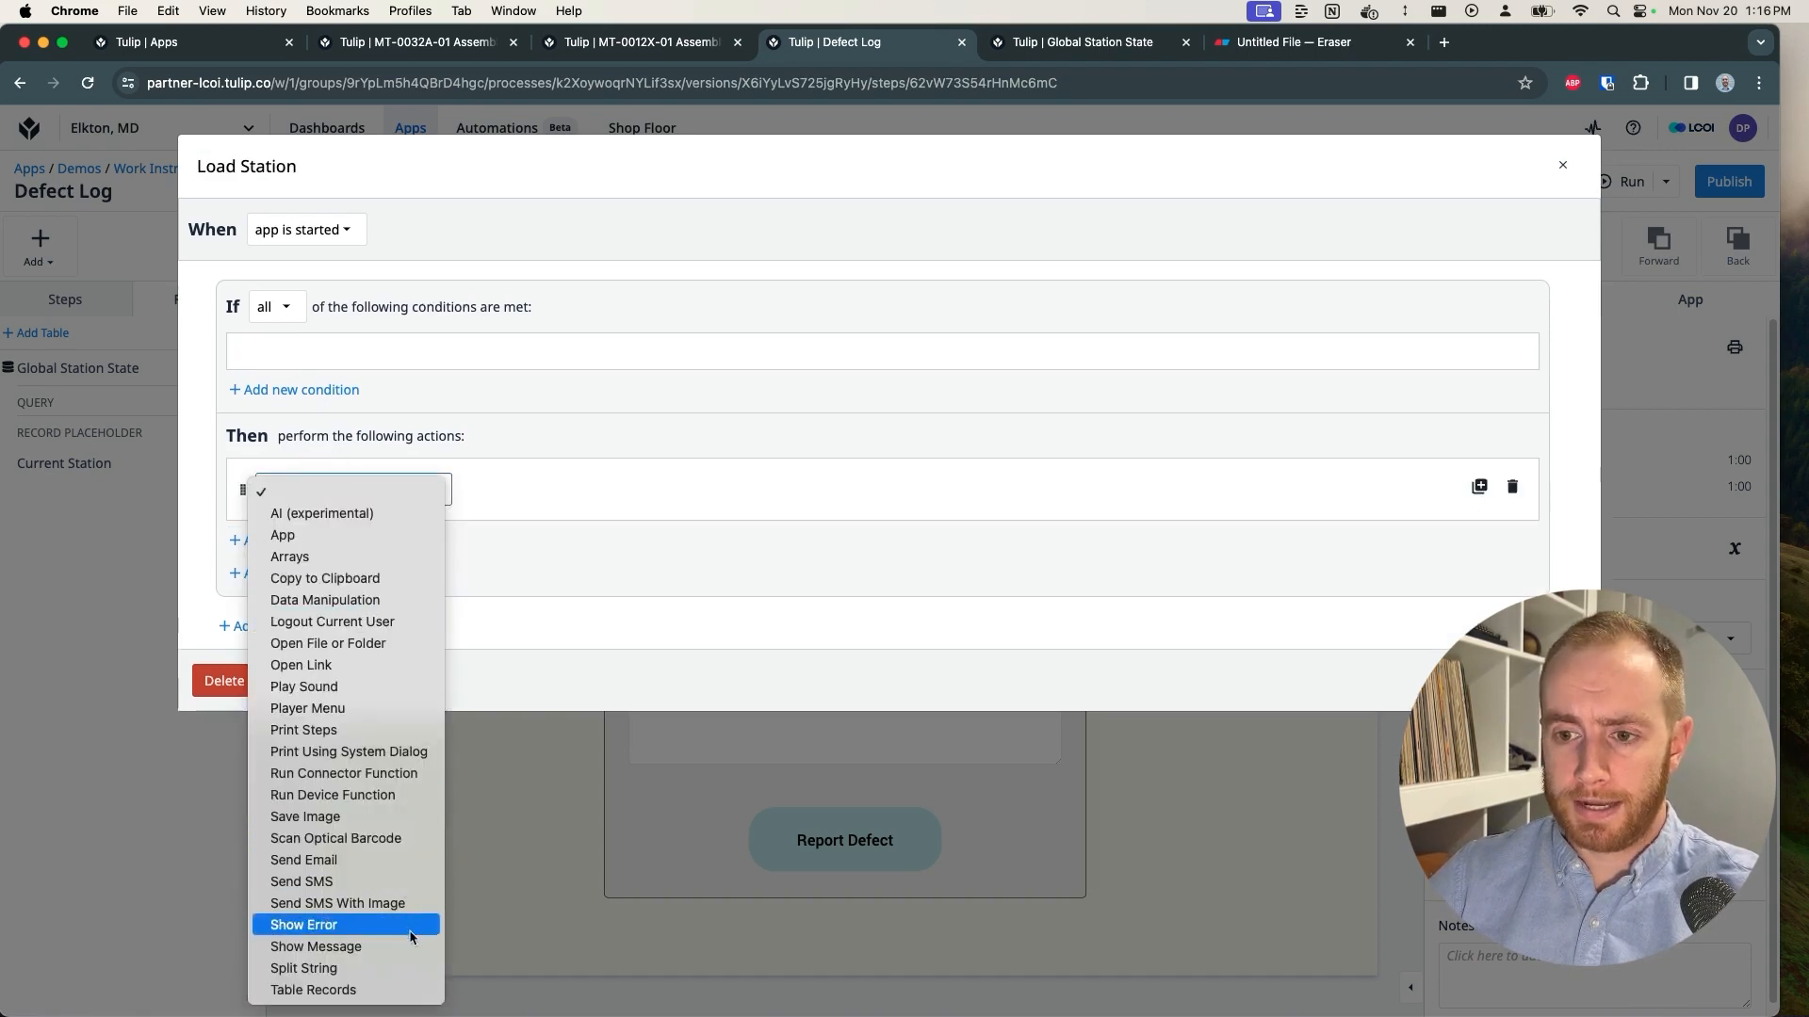
click(411, 989)
click(548, 499)
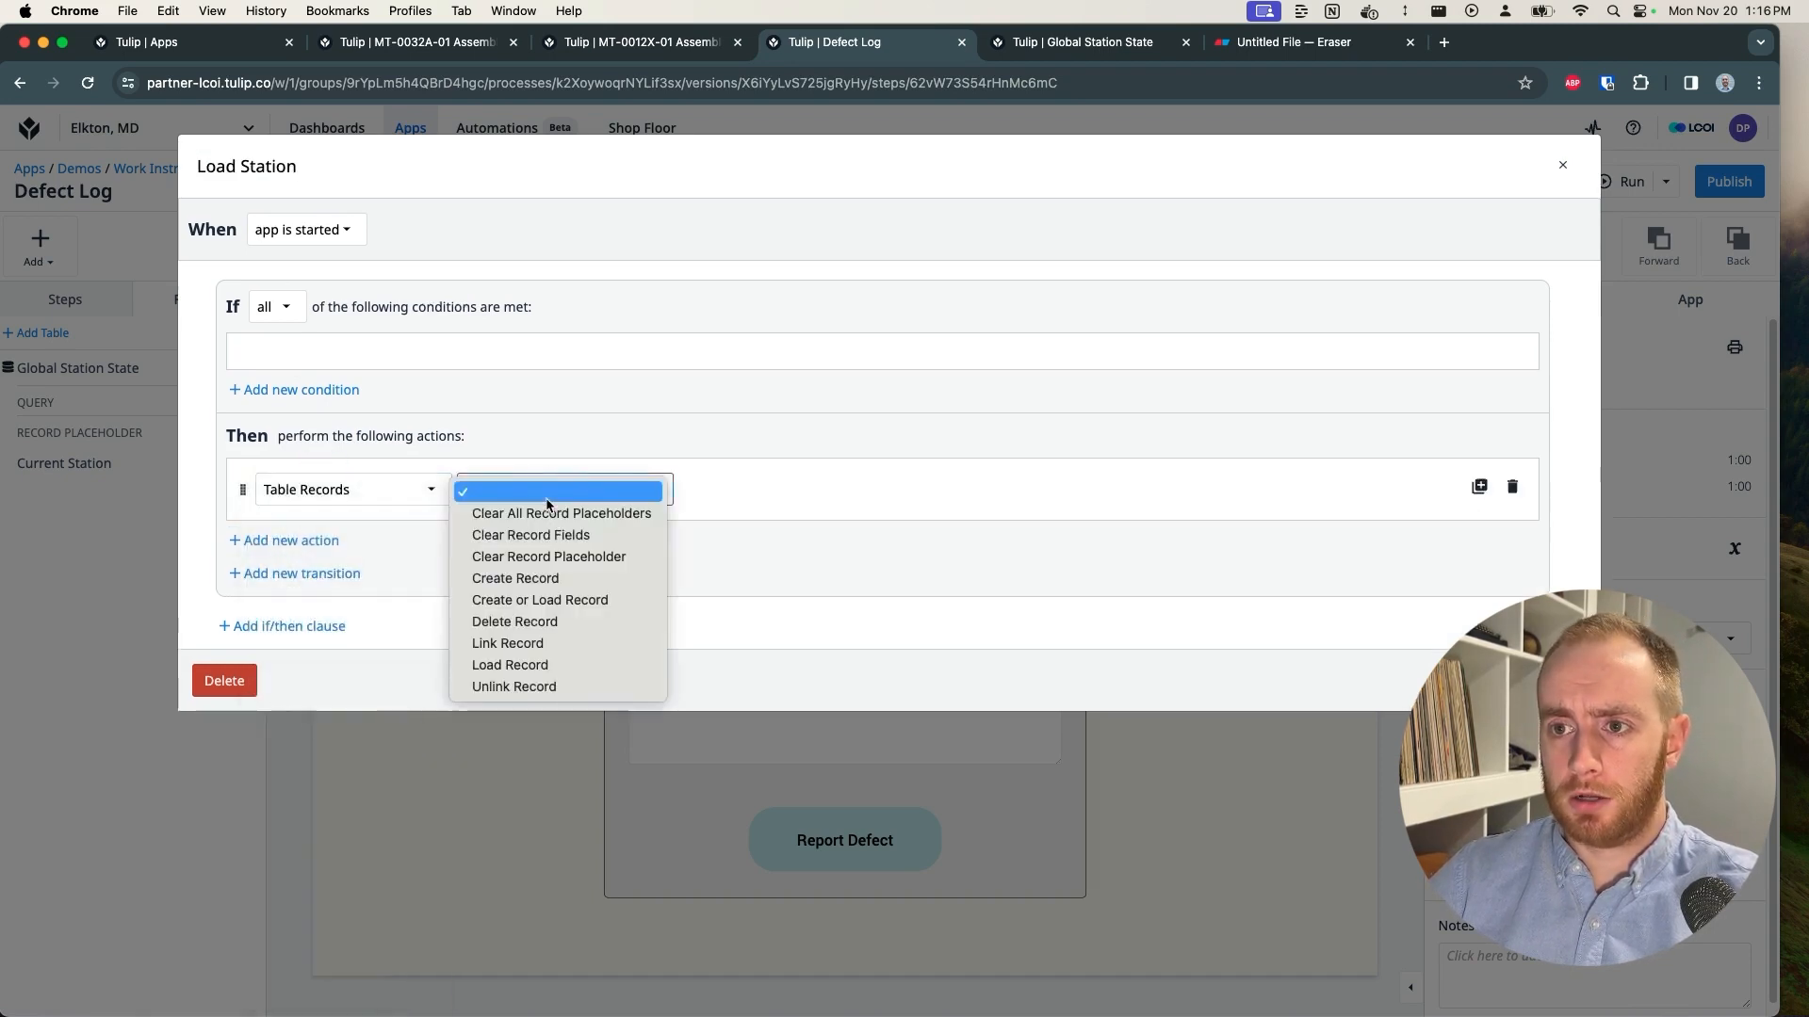
click(549, 600)
Step: Set the record ID to the Station Name from App Info, load it into Current Station, and save the trigger
click(787, 489)
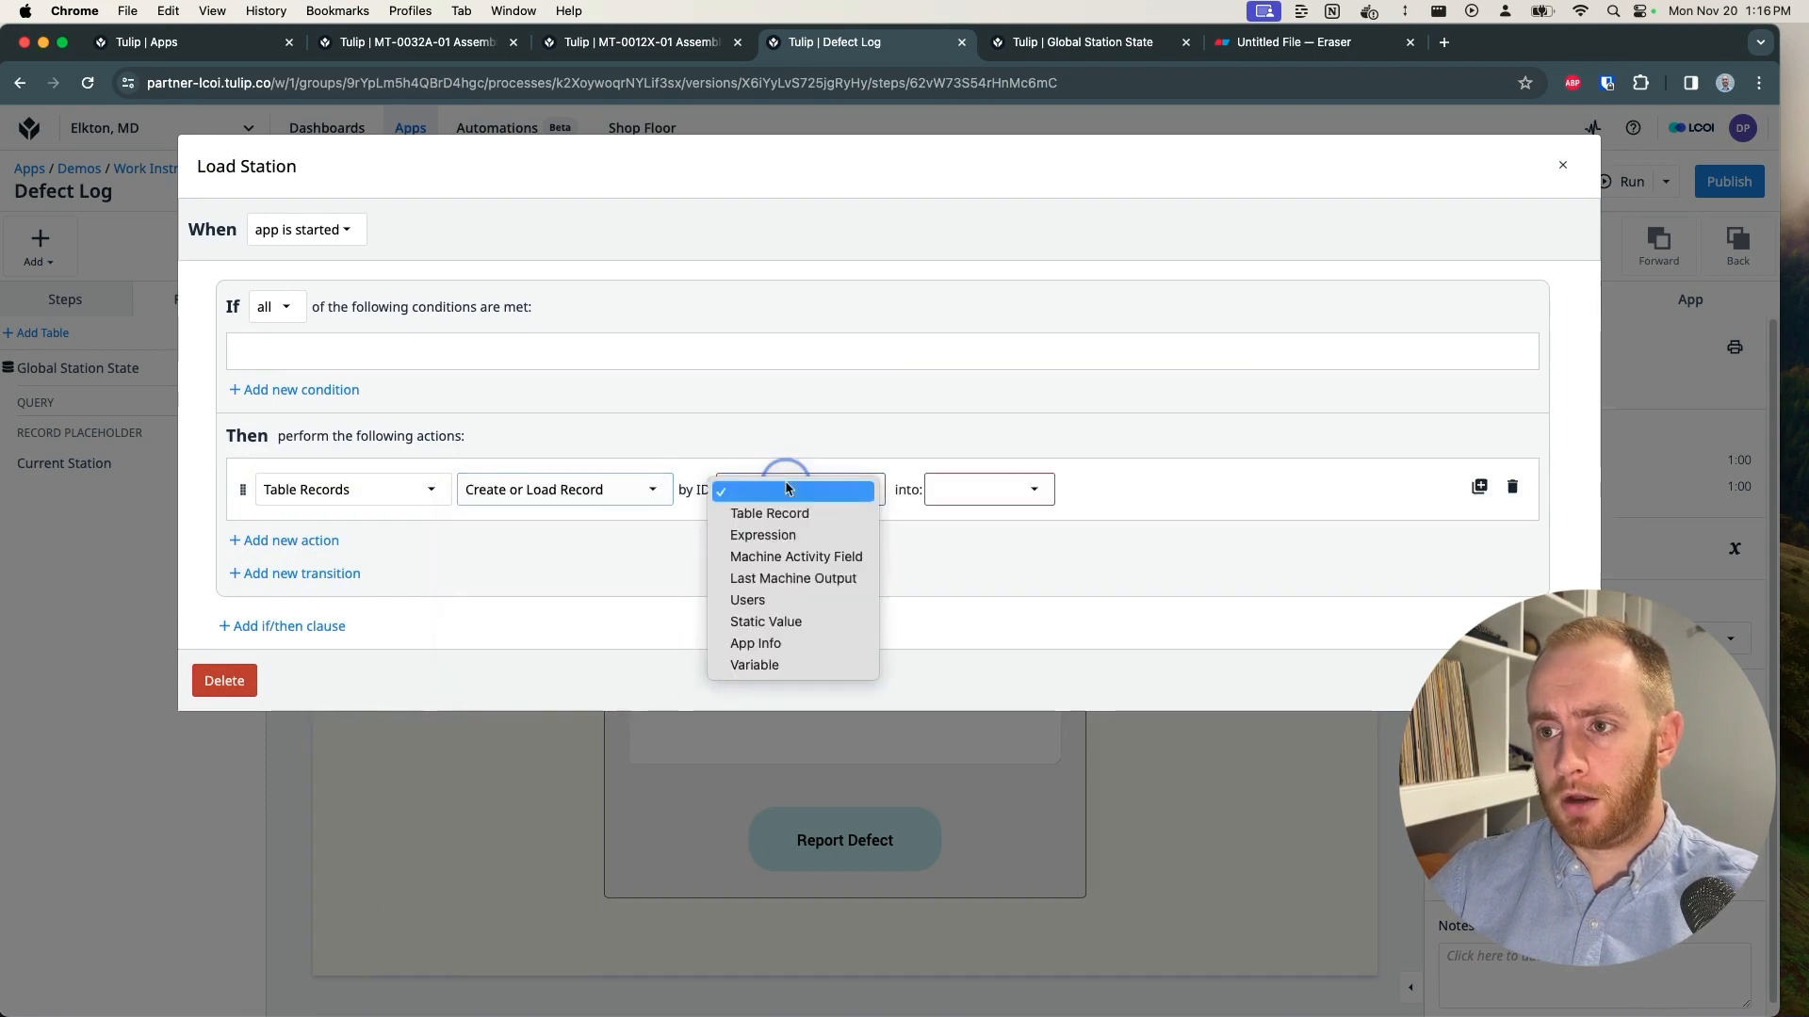
click(769, 644)
click(929, 492)
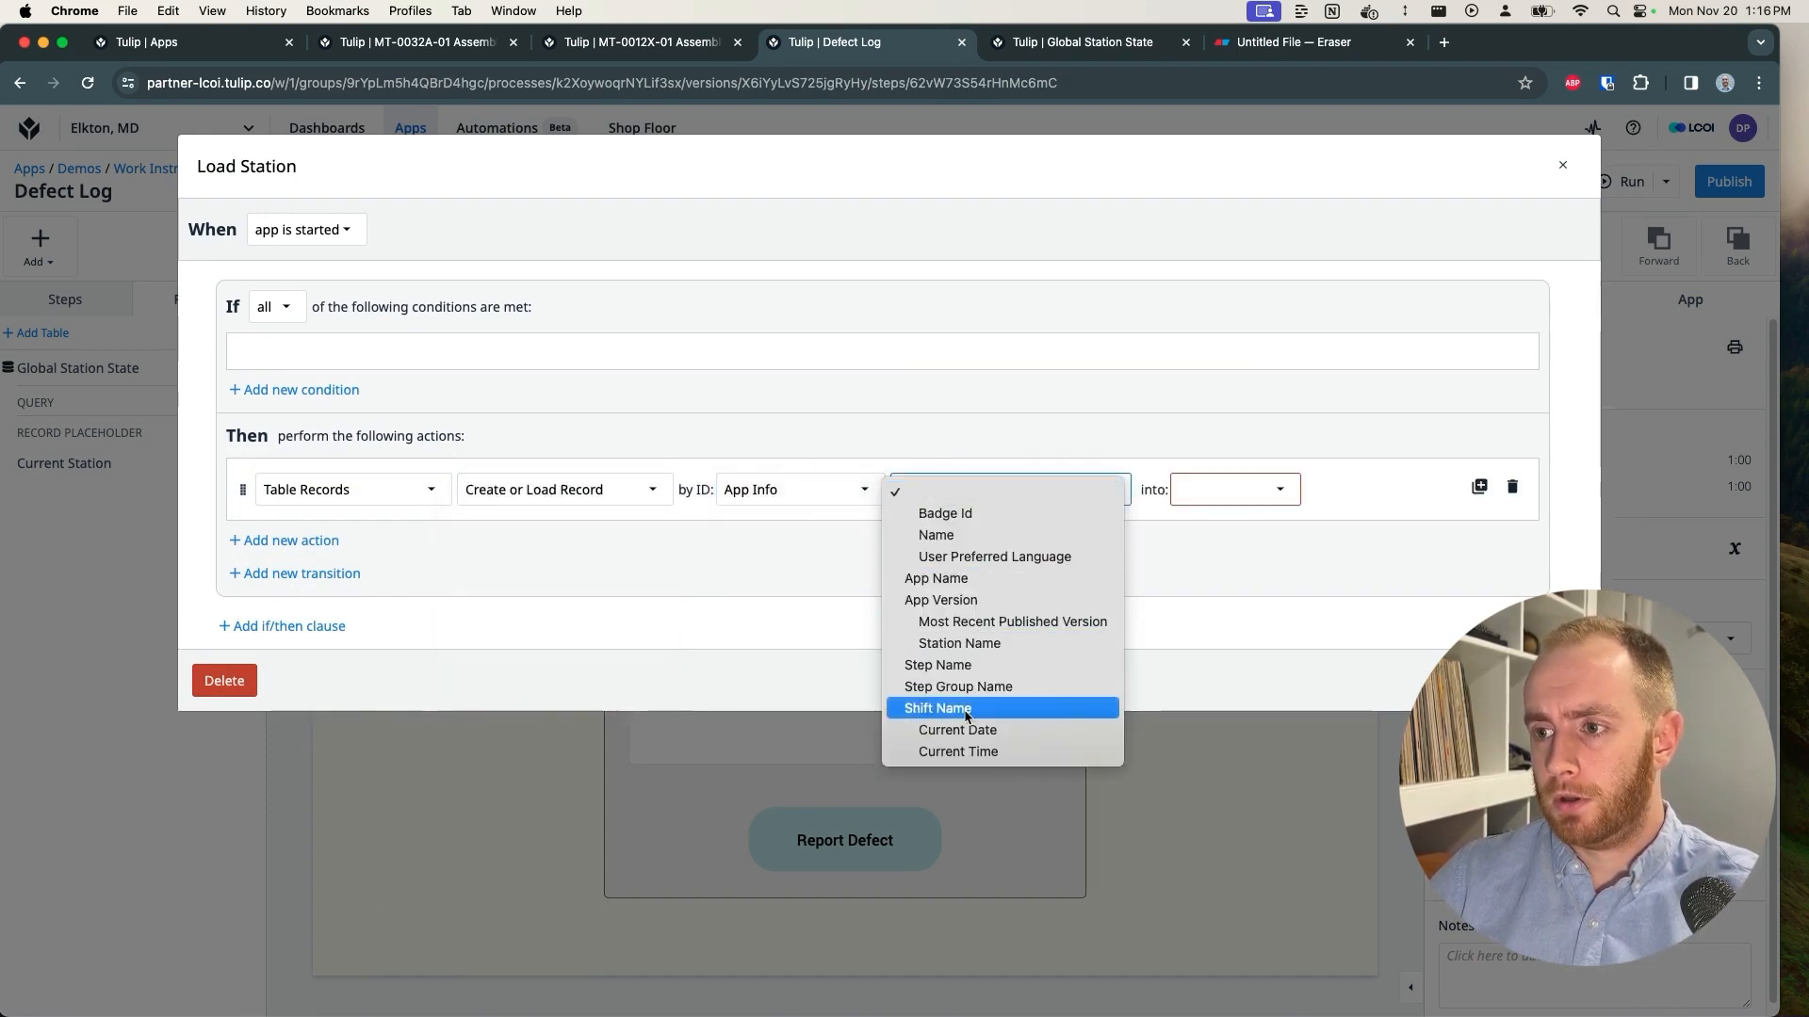
click(960, 643)
click(1257, 490)
click(1256, 515)
click(1527, 681)
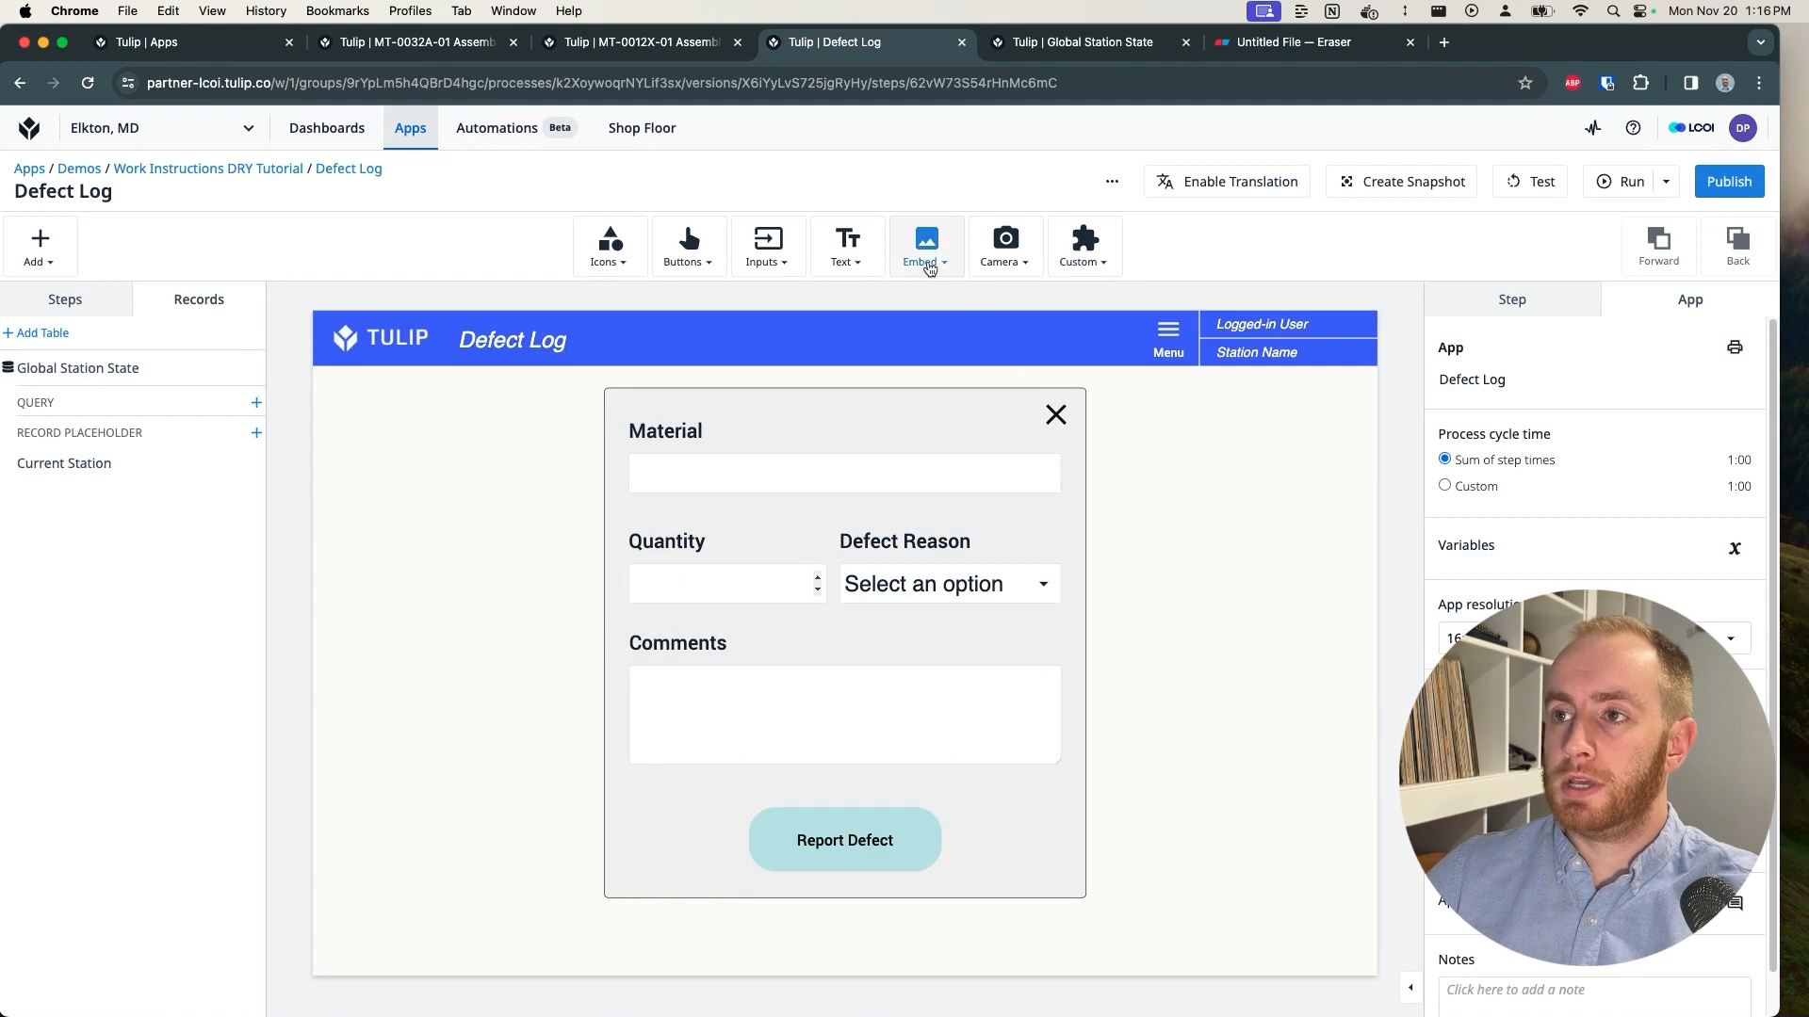
Step: Add a Table Record text widget in the empty area beside the defect form and stretch it taller
click(857, 256)
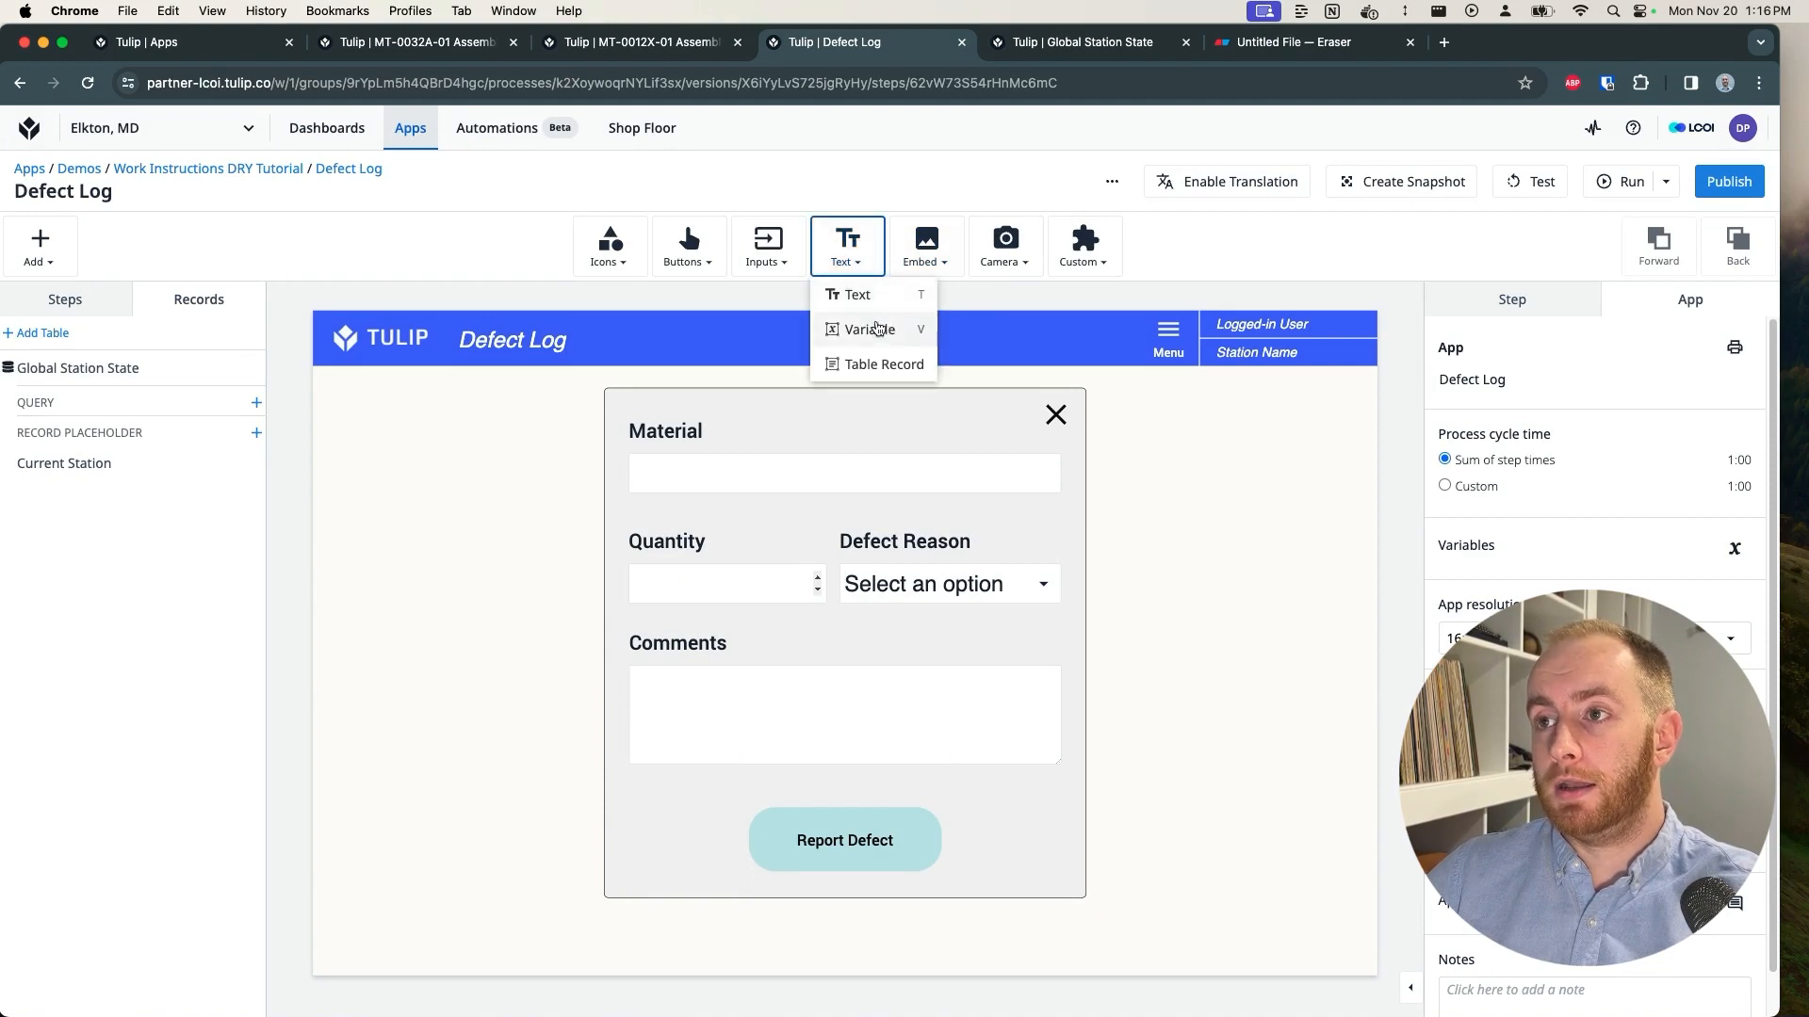
click(876, 364)
click(857, 638)
drag(857, 638, 1192, 431)
drag(1238, 512, 1220, 754)
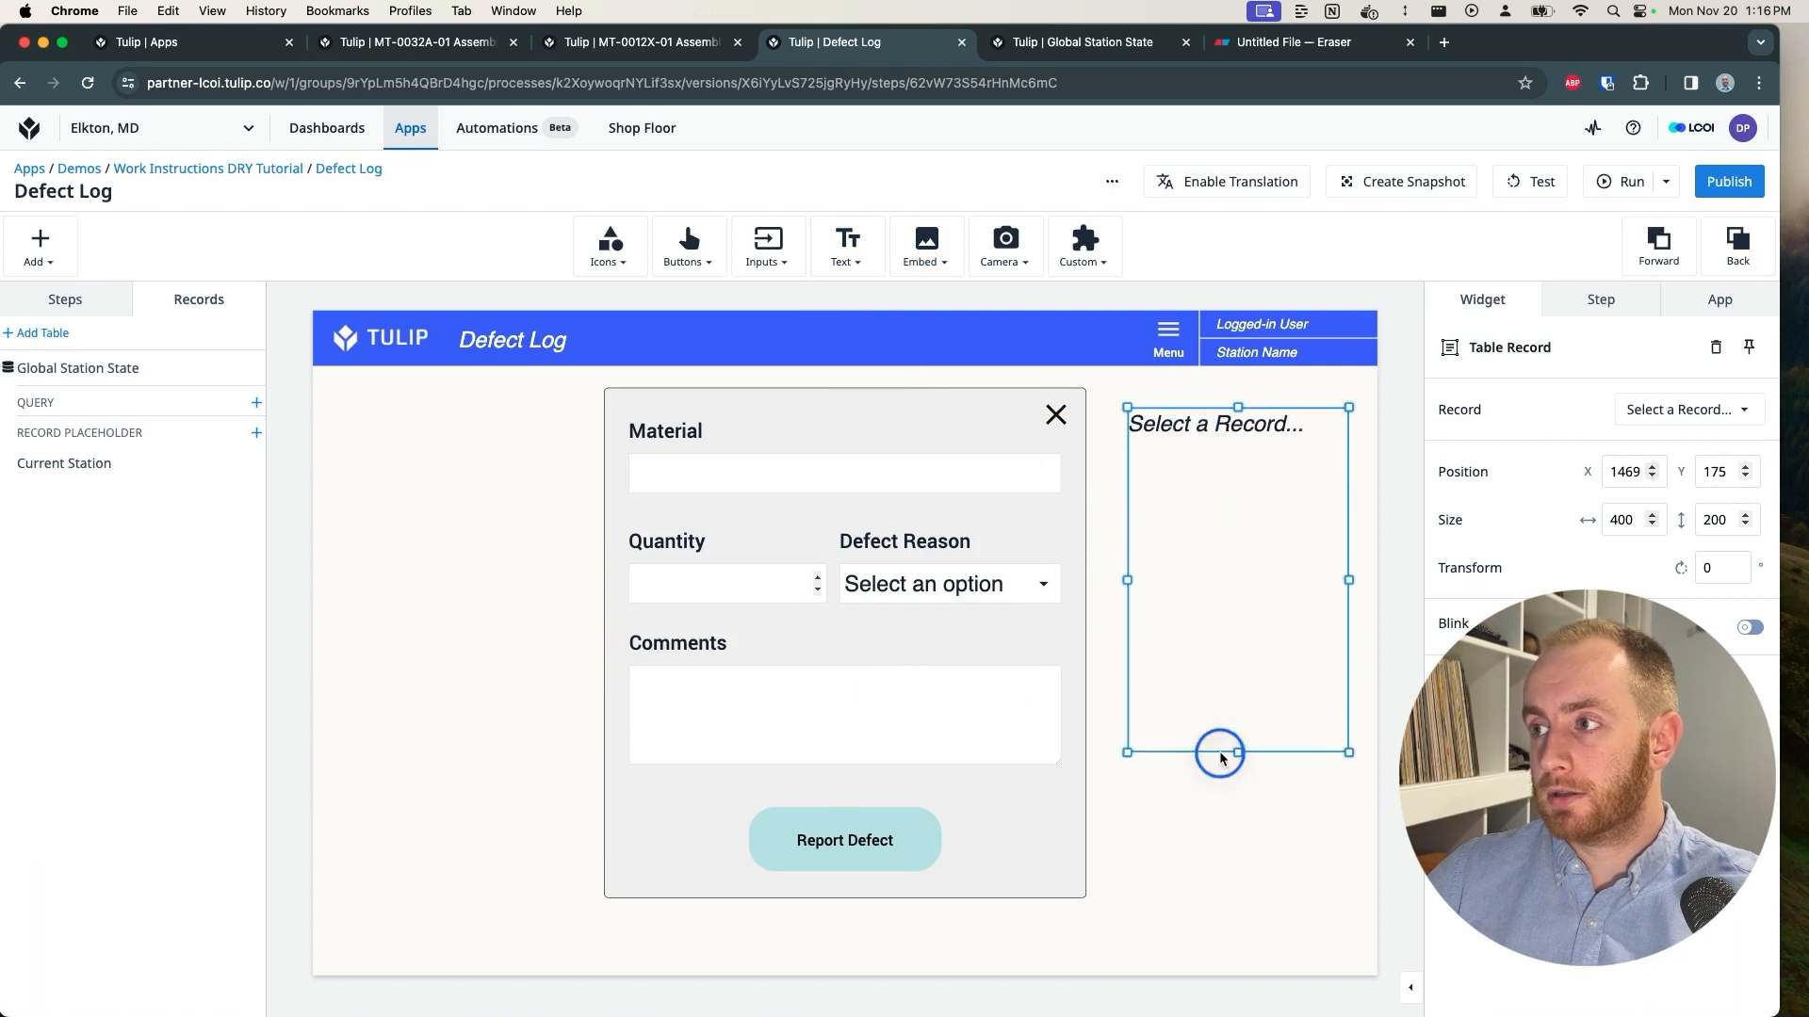
Step: Link the Table Record widget to the Current Station record and widen it to fill the space beside the form
click(1686, 410)
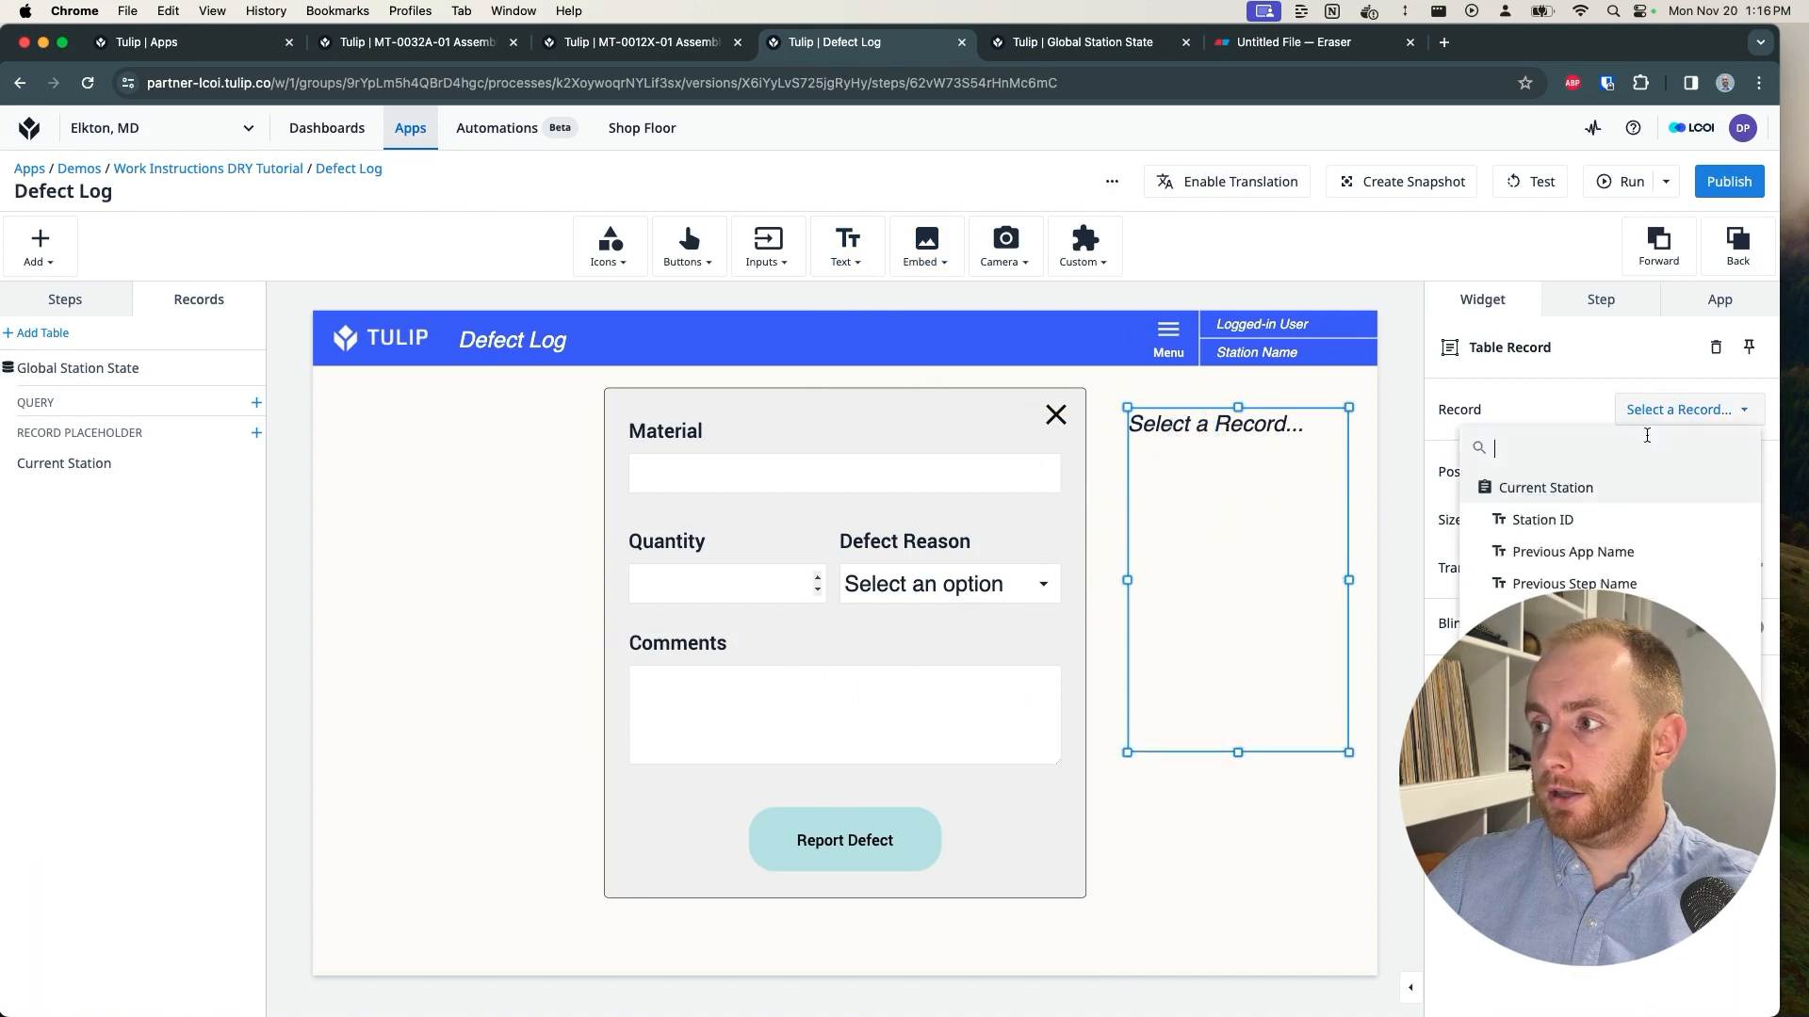
click(1567, 490)
drag(1127, 579, 1106, 579)
drag(1349, 581, 1362, 579)
drag(1234, 753, 1234, 739)
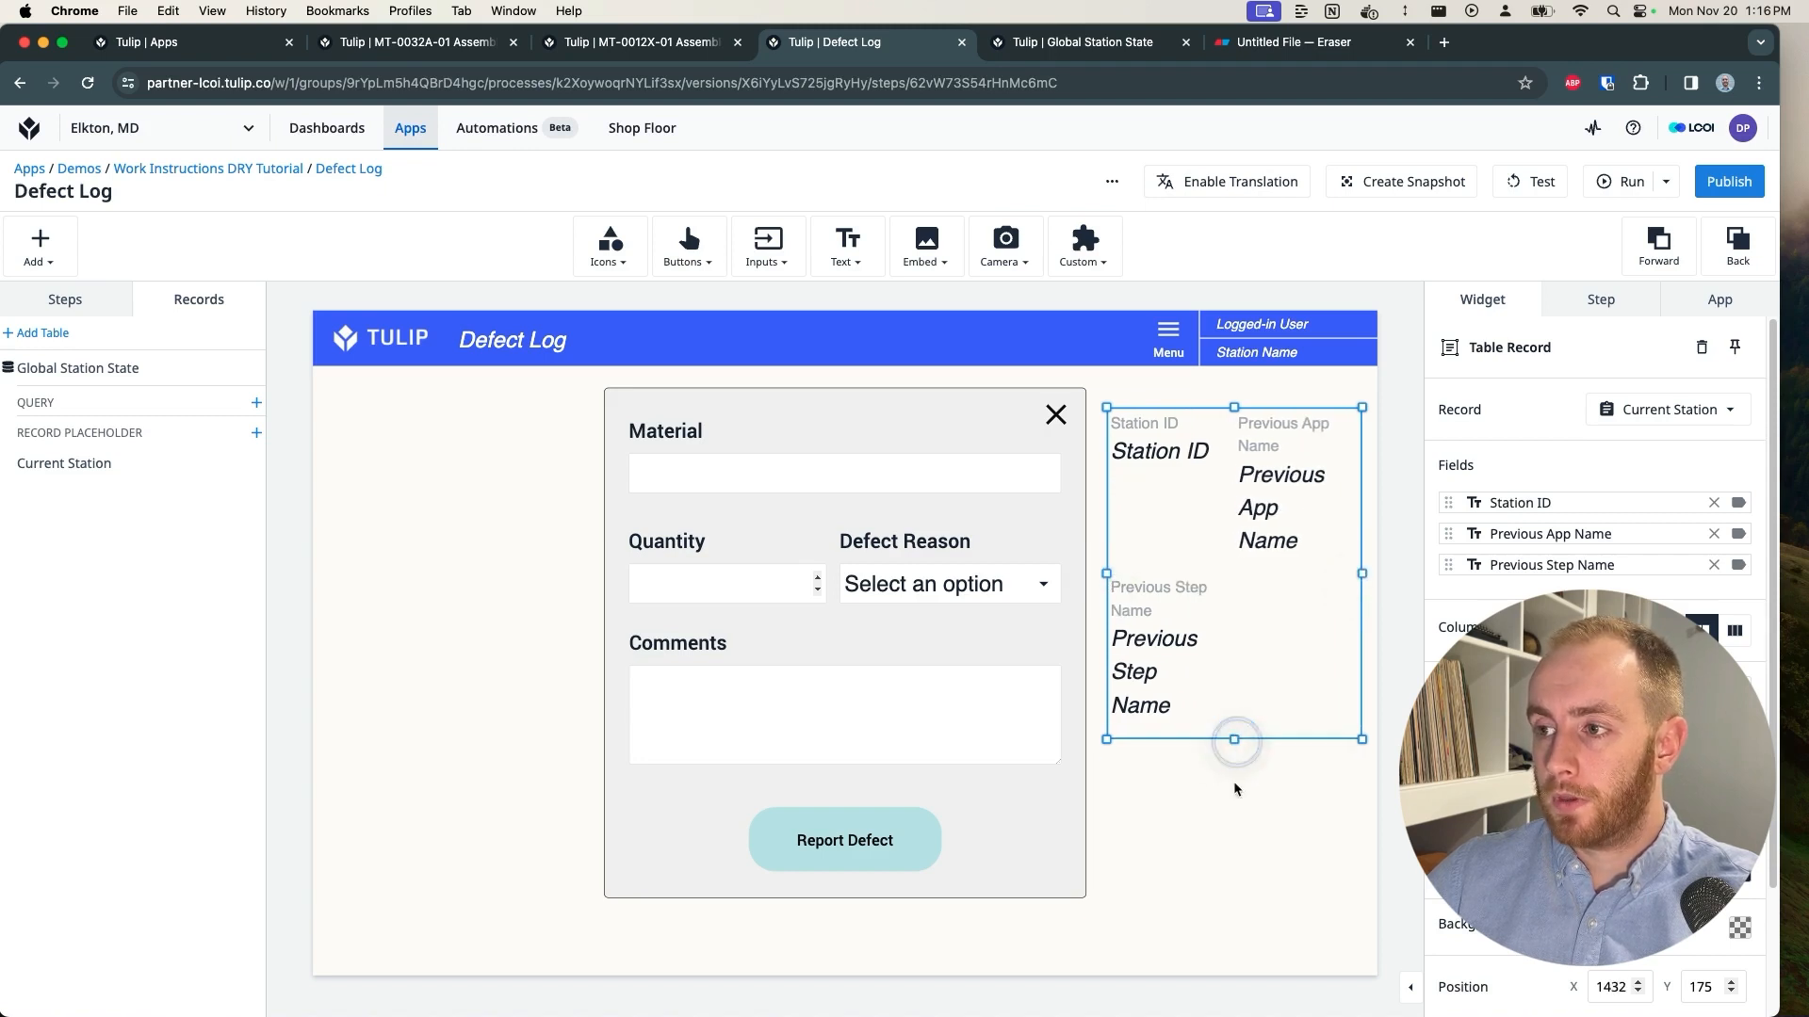
click(1291, 811)
click(1190, 530)
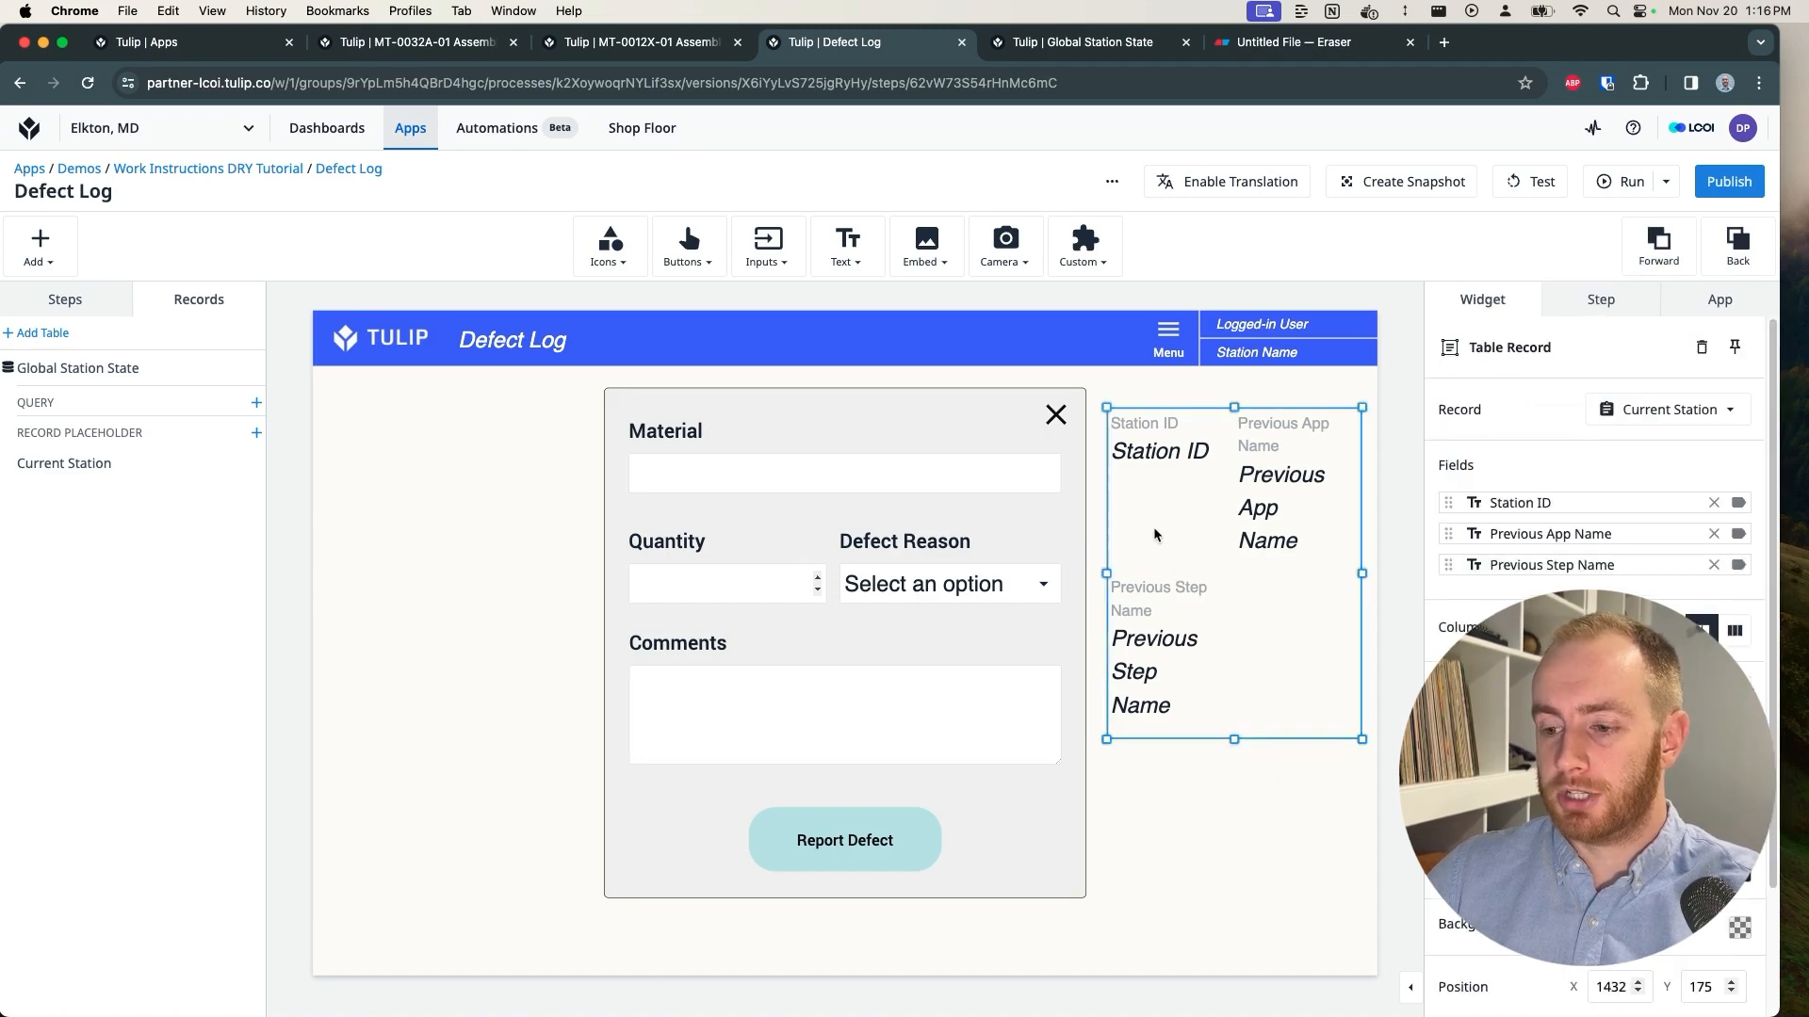
Step: Switch to Tulip Player and begin the MT-0032A-01 Assembly app
key(super+Tab)
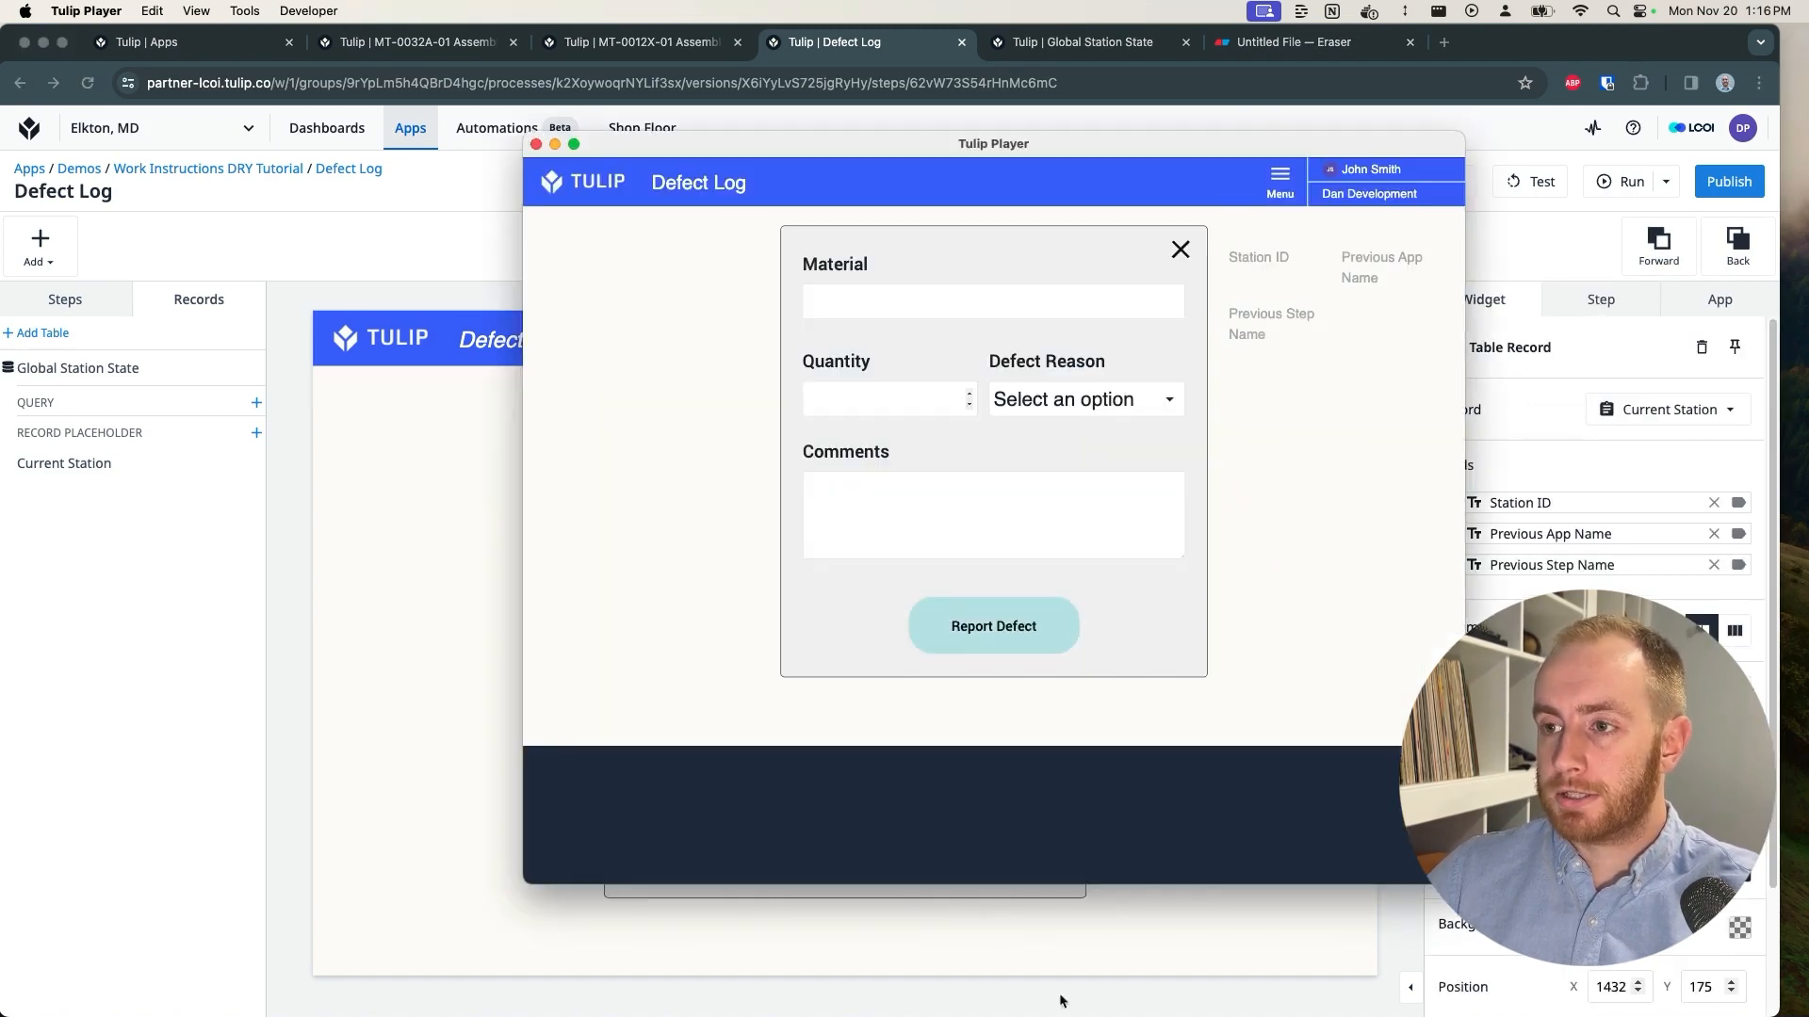
click(1280, 185)
drag(1065, 143, 1143, 1016)
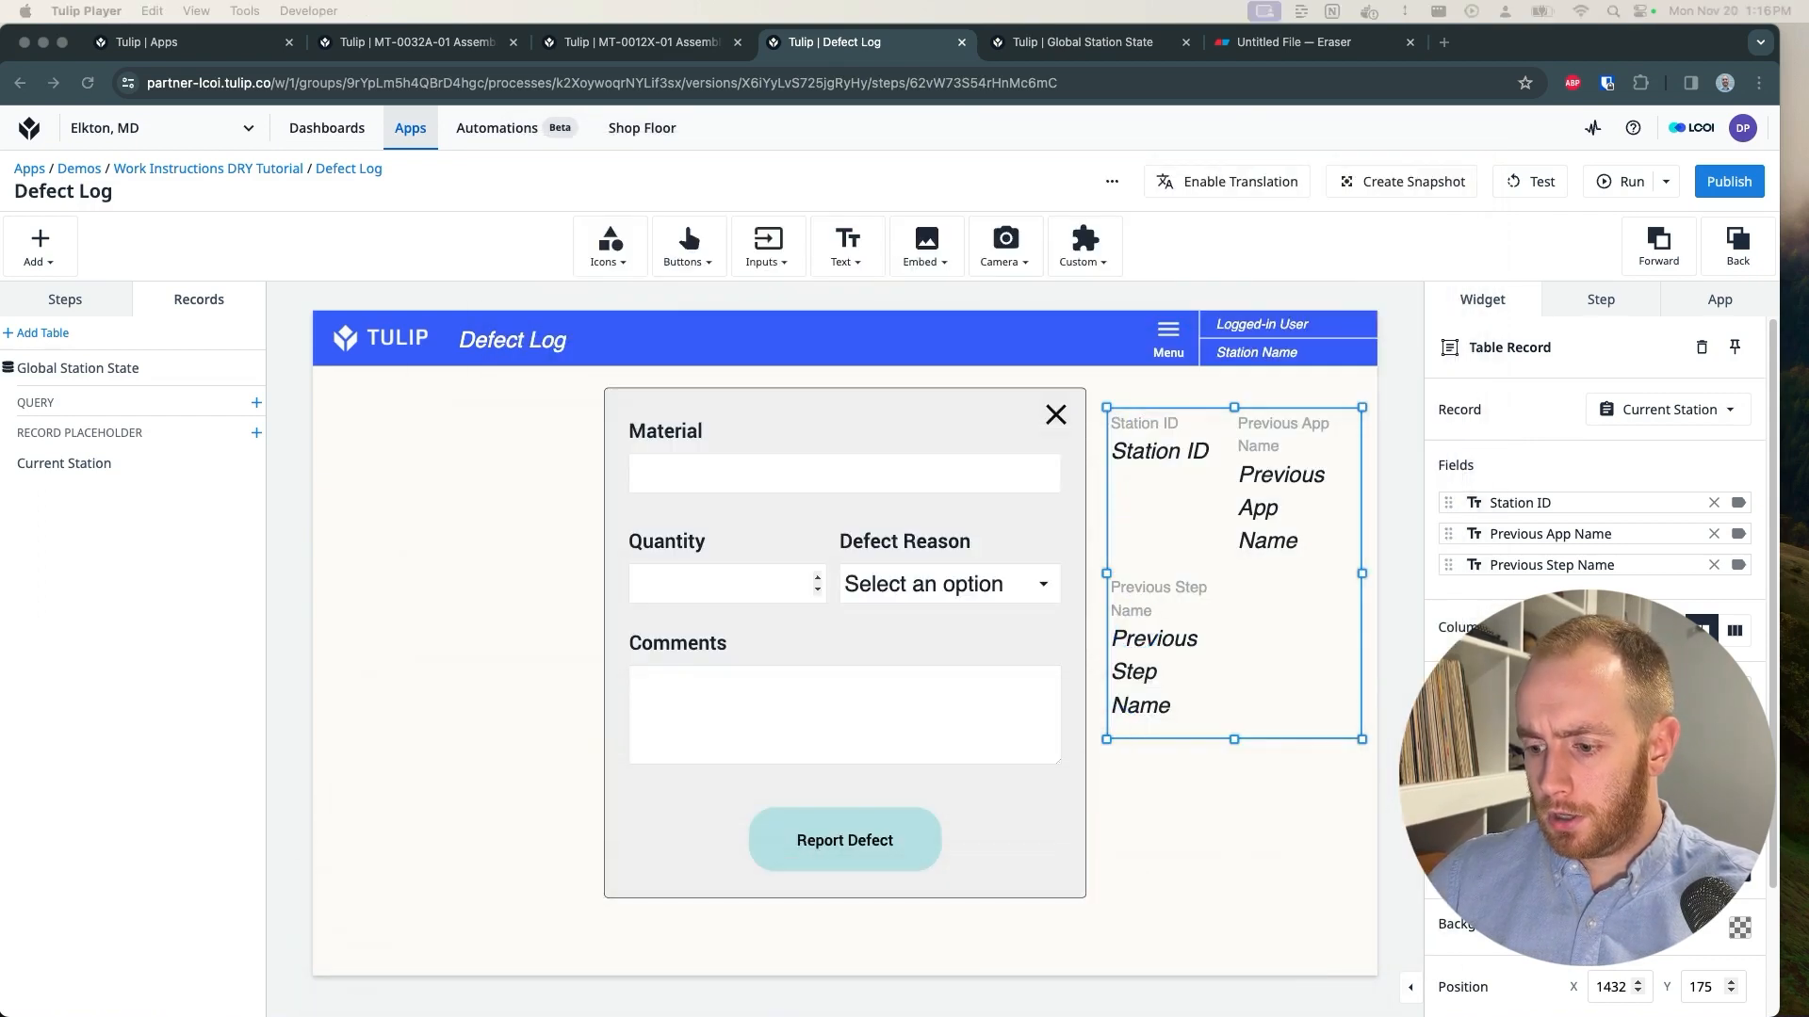
click(443, 45)
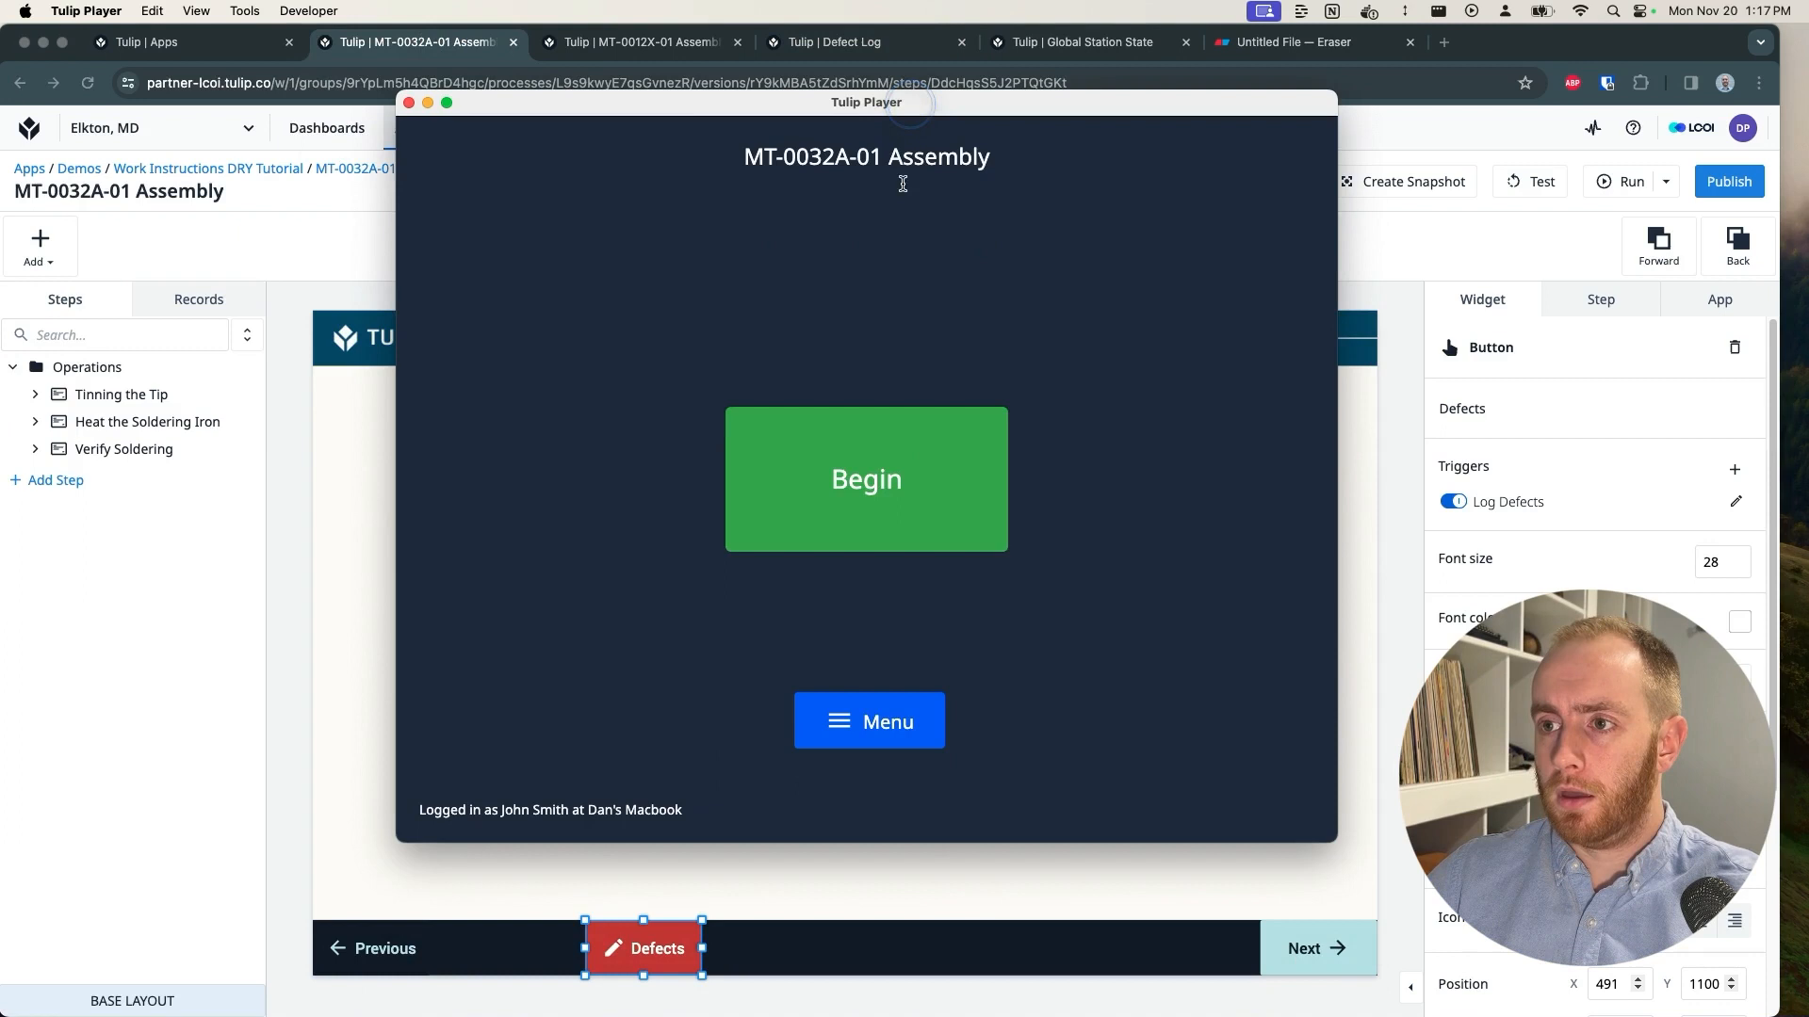
click(908, 500)
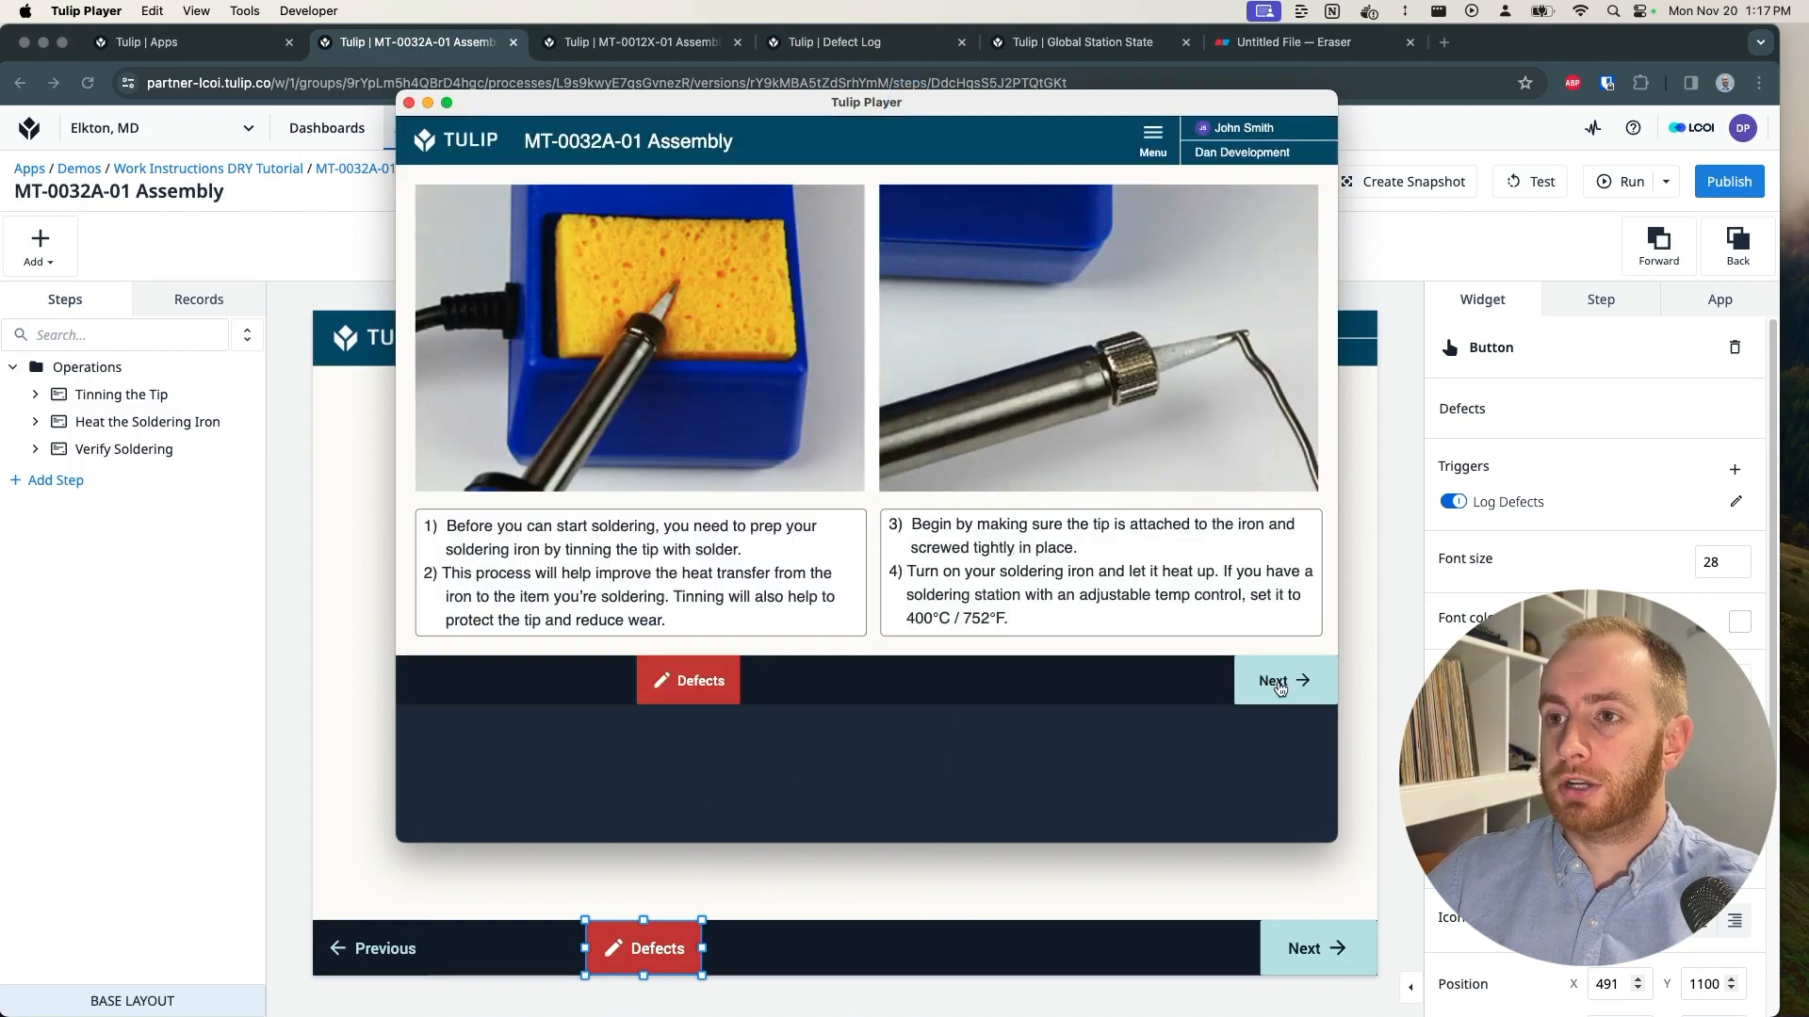
Step: Advance to the Heat the Soldering Iron step, open its defect log, and examine the displayed station, previous app and previous step fields
click(1280, 688)
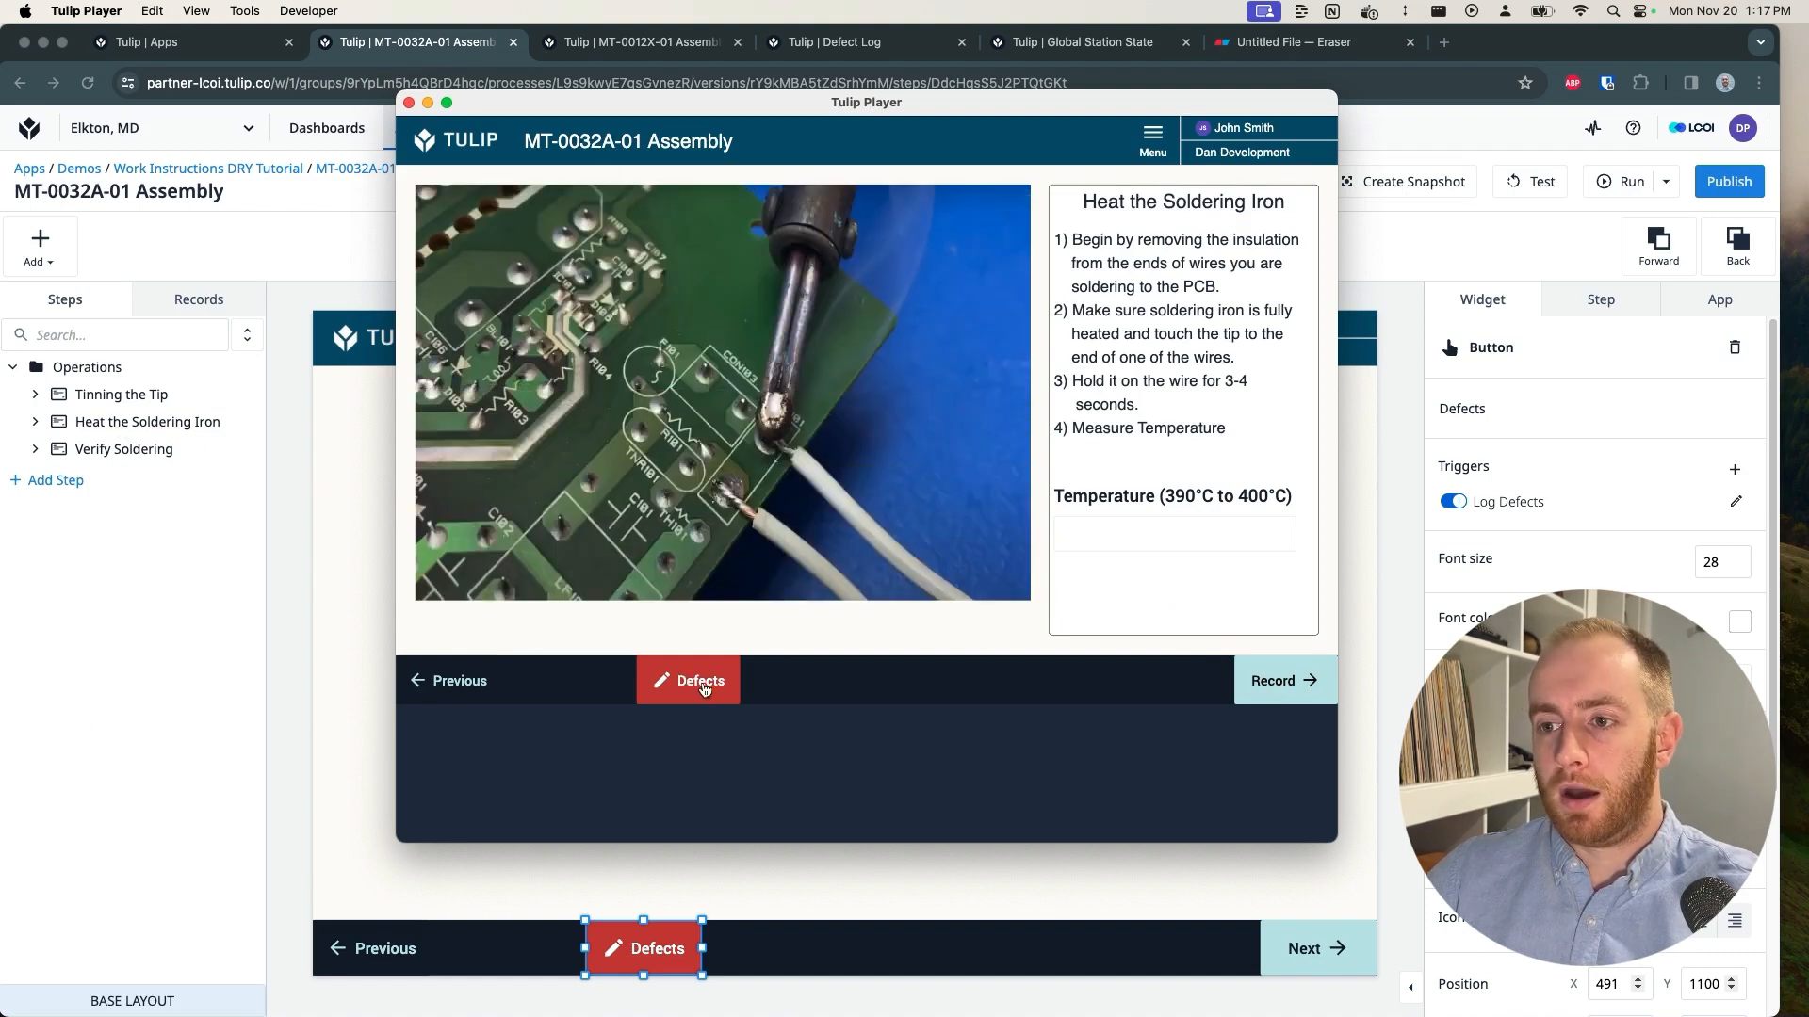
click(703, 689)
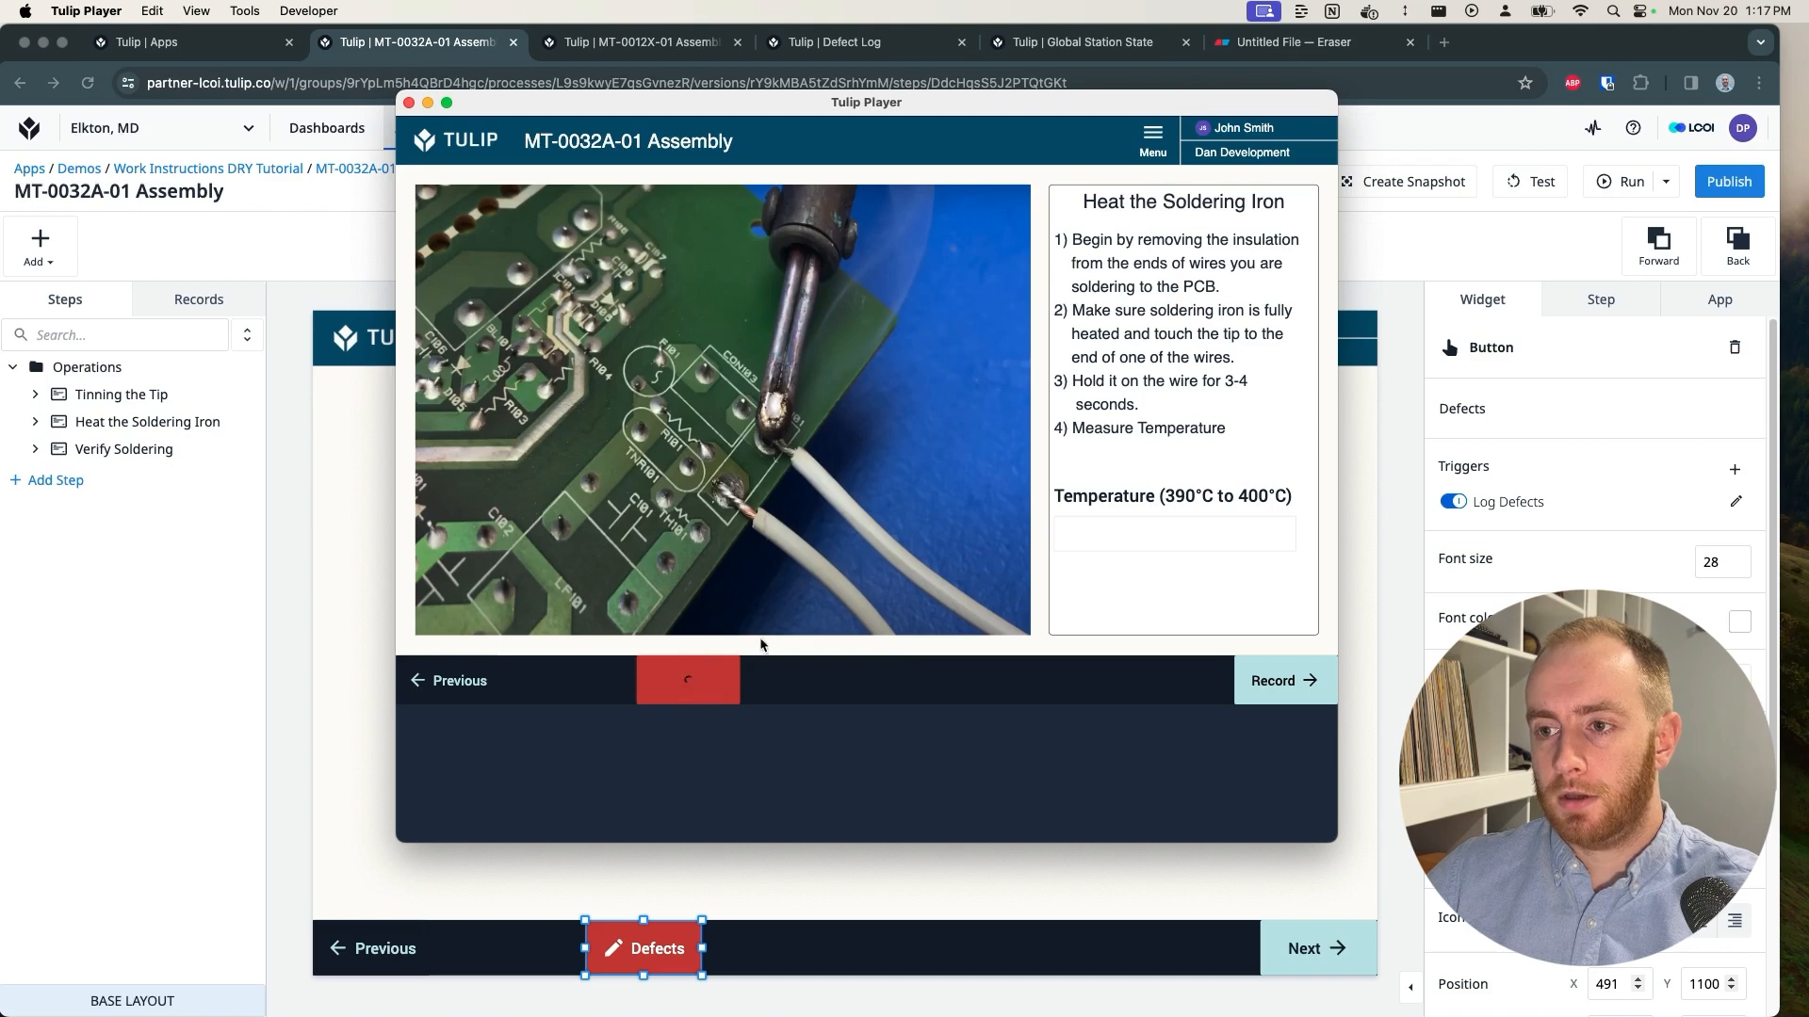
drag(1128, 104, 822, 139)
drag(1031, 332, 1413, 323)
drag(1179, 271, 1292, 403)
drag(1038, 456, 1130, 590)
click(1130, 590)
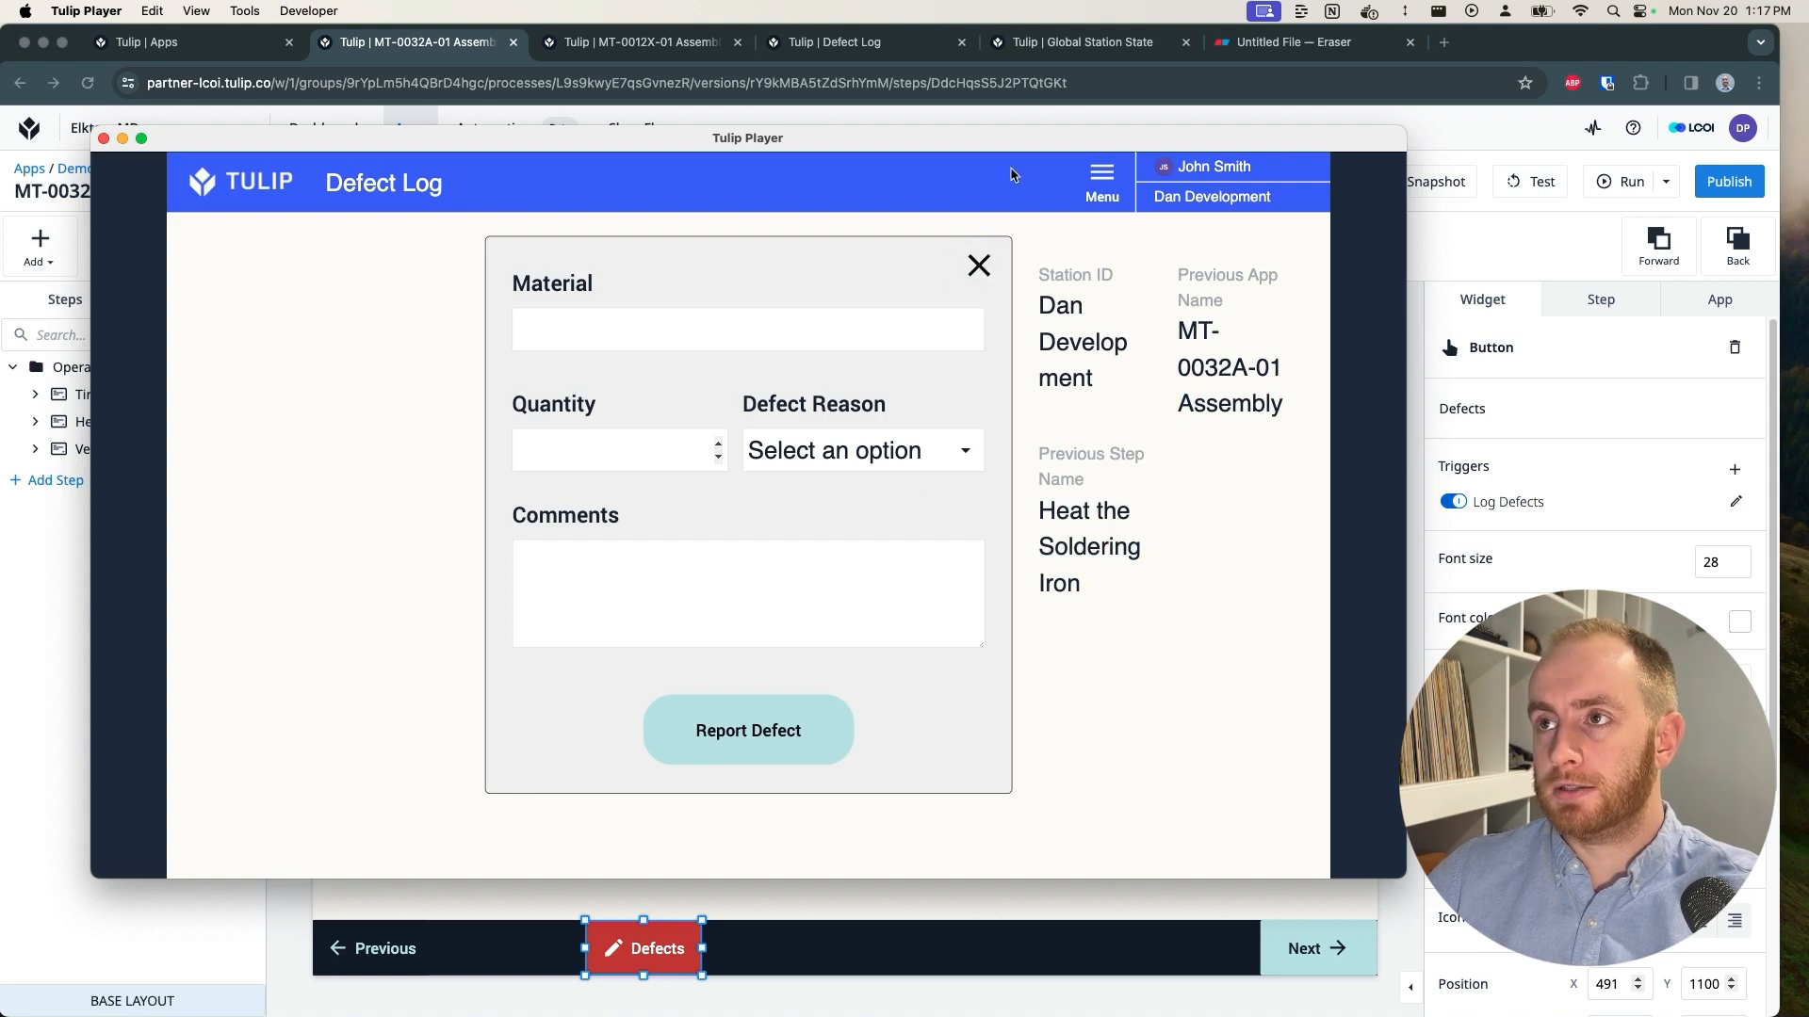
Step: Check the stored station record in the Global Station State table, and return to the Defect Log app editor
click(1063, 49)
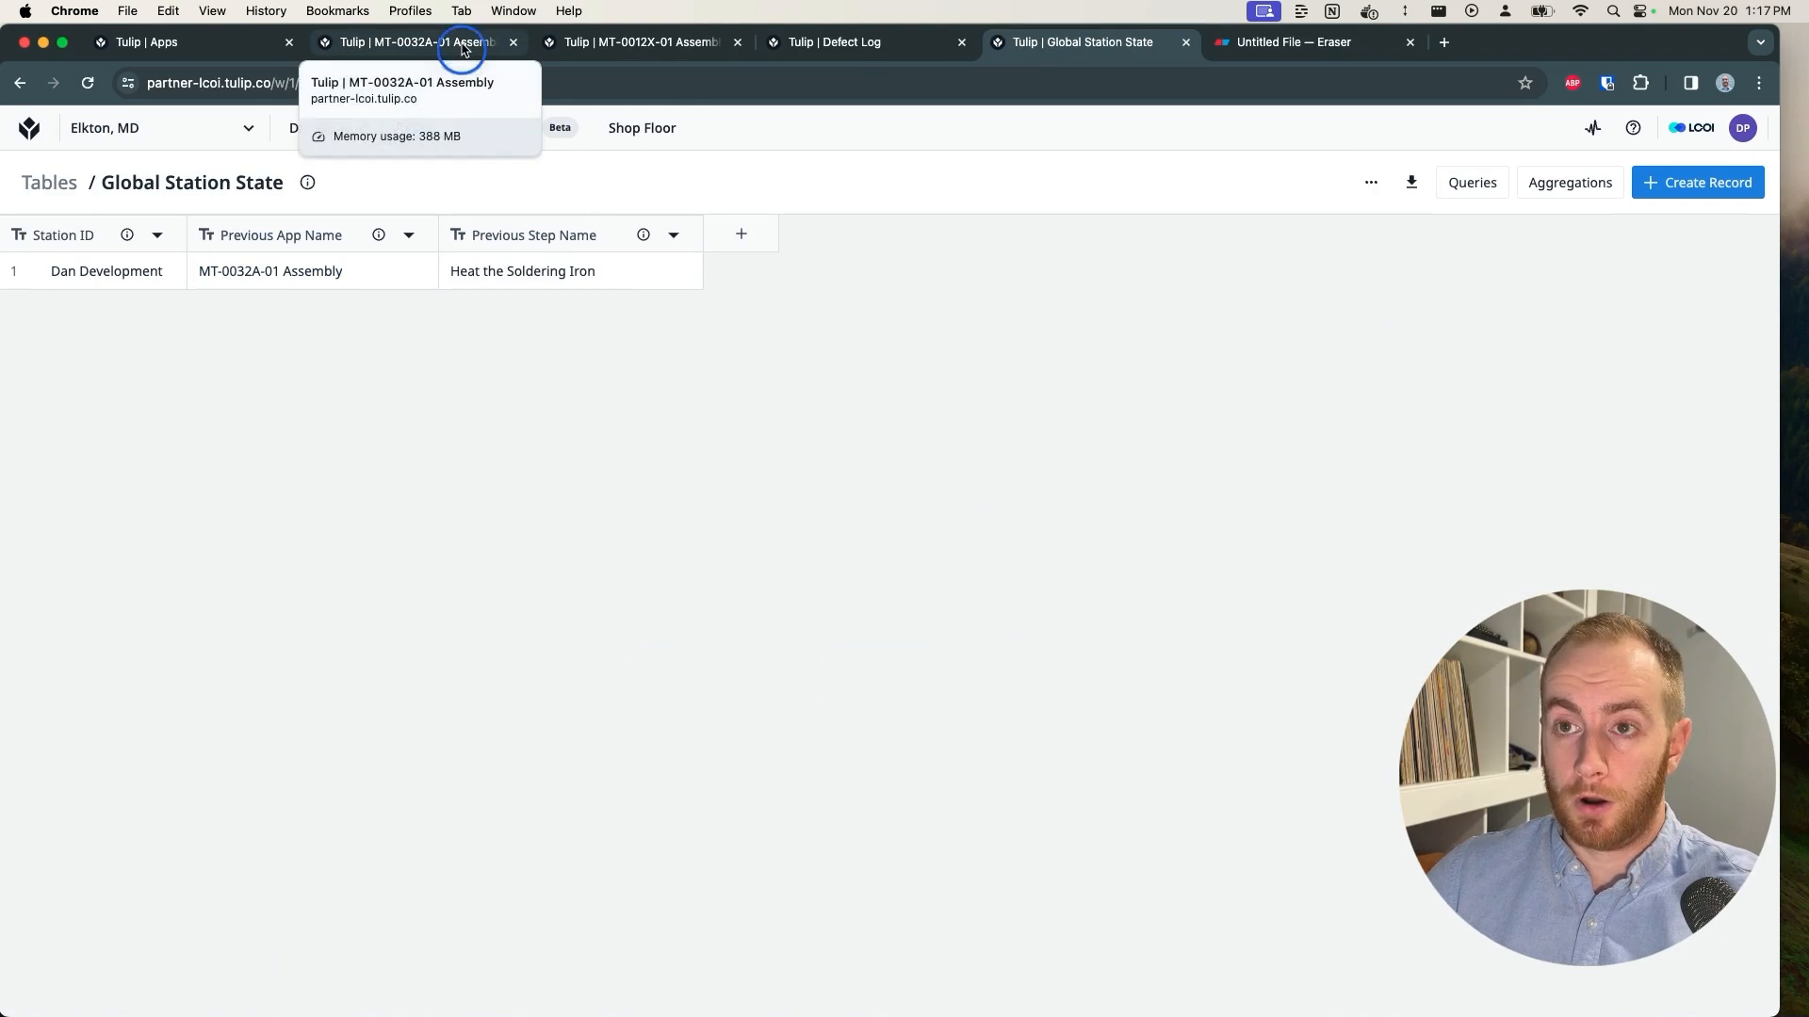
click(462, 47)
click(834, 42)
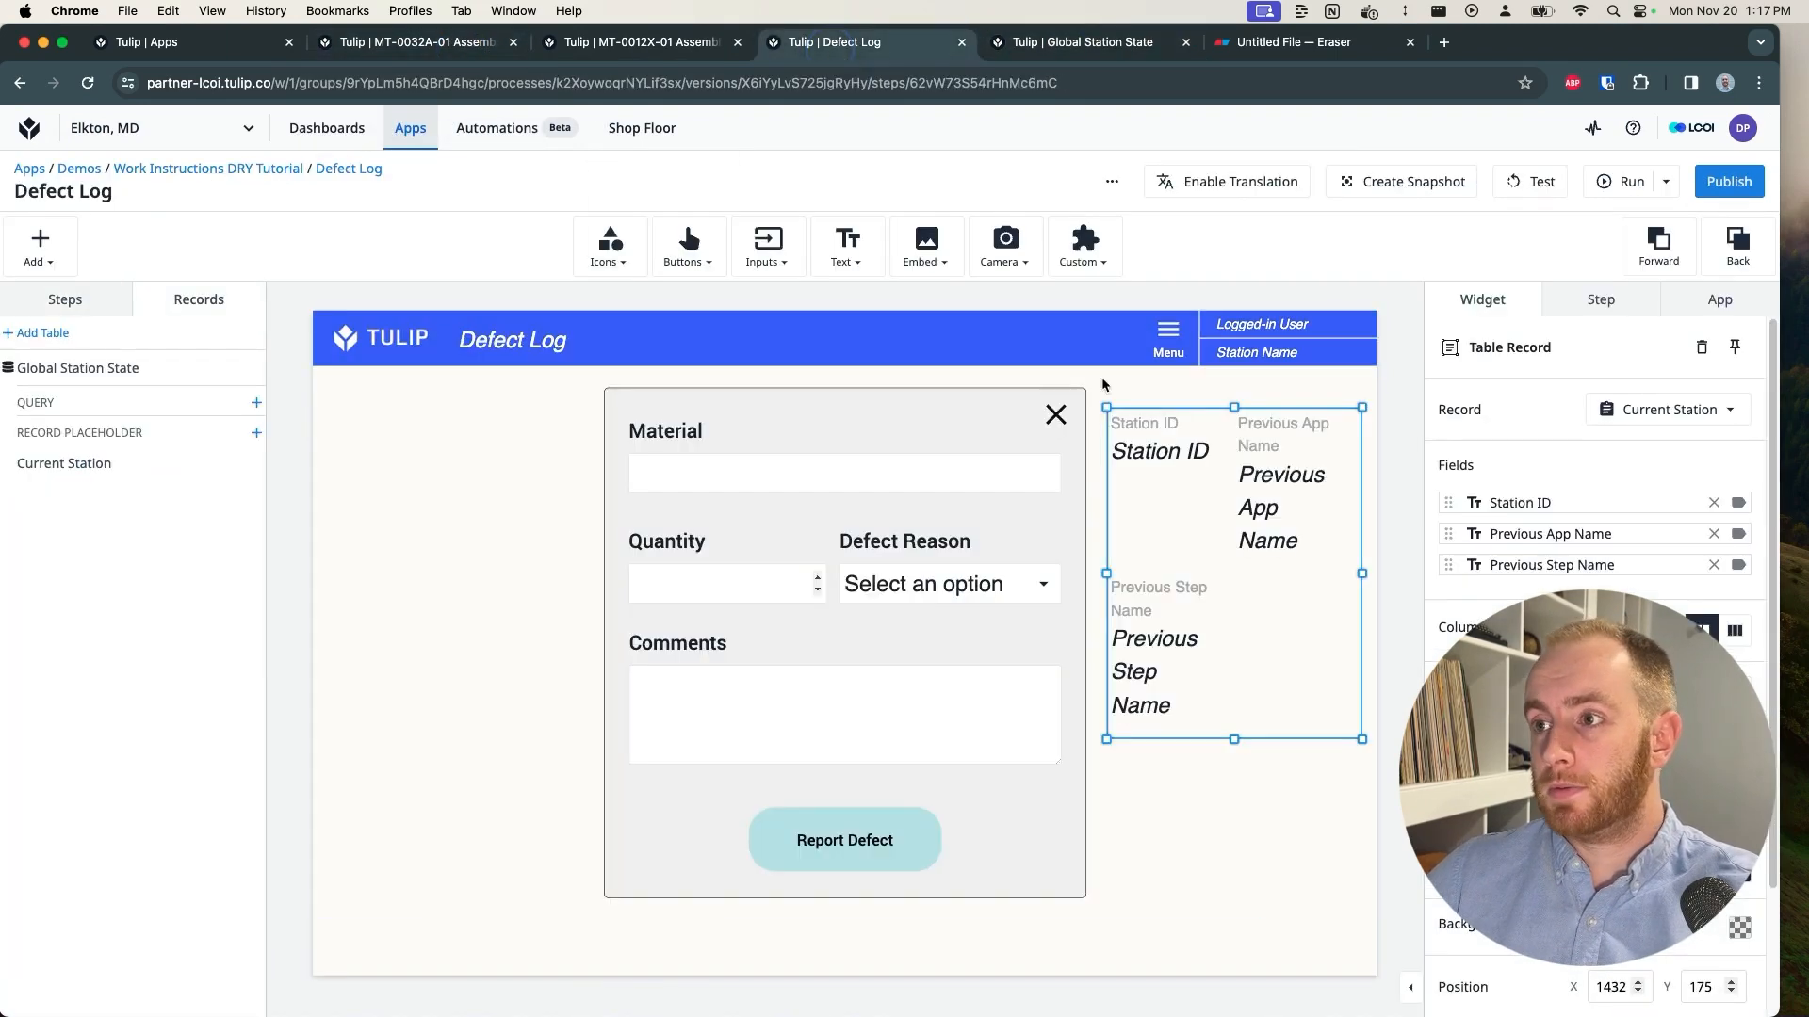
Step: Delete the Table Record widget beside the defect form
click(1391, 427)
click(1303, 502)
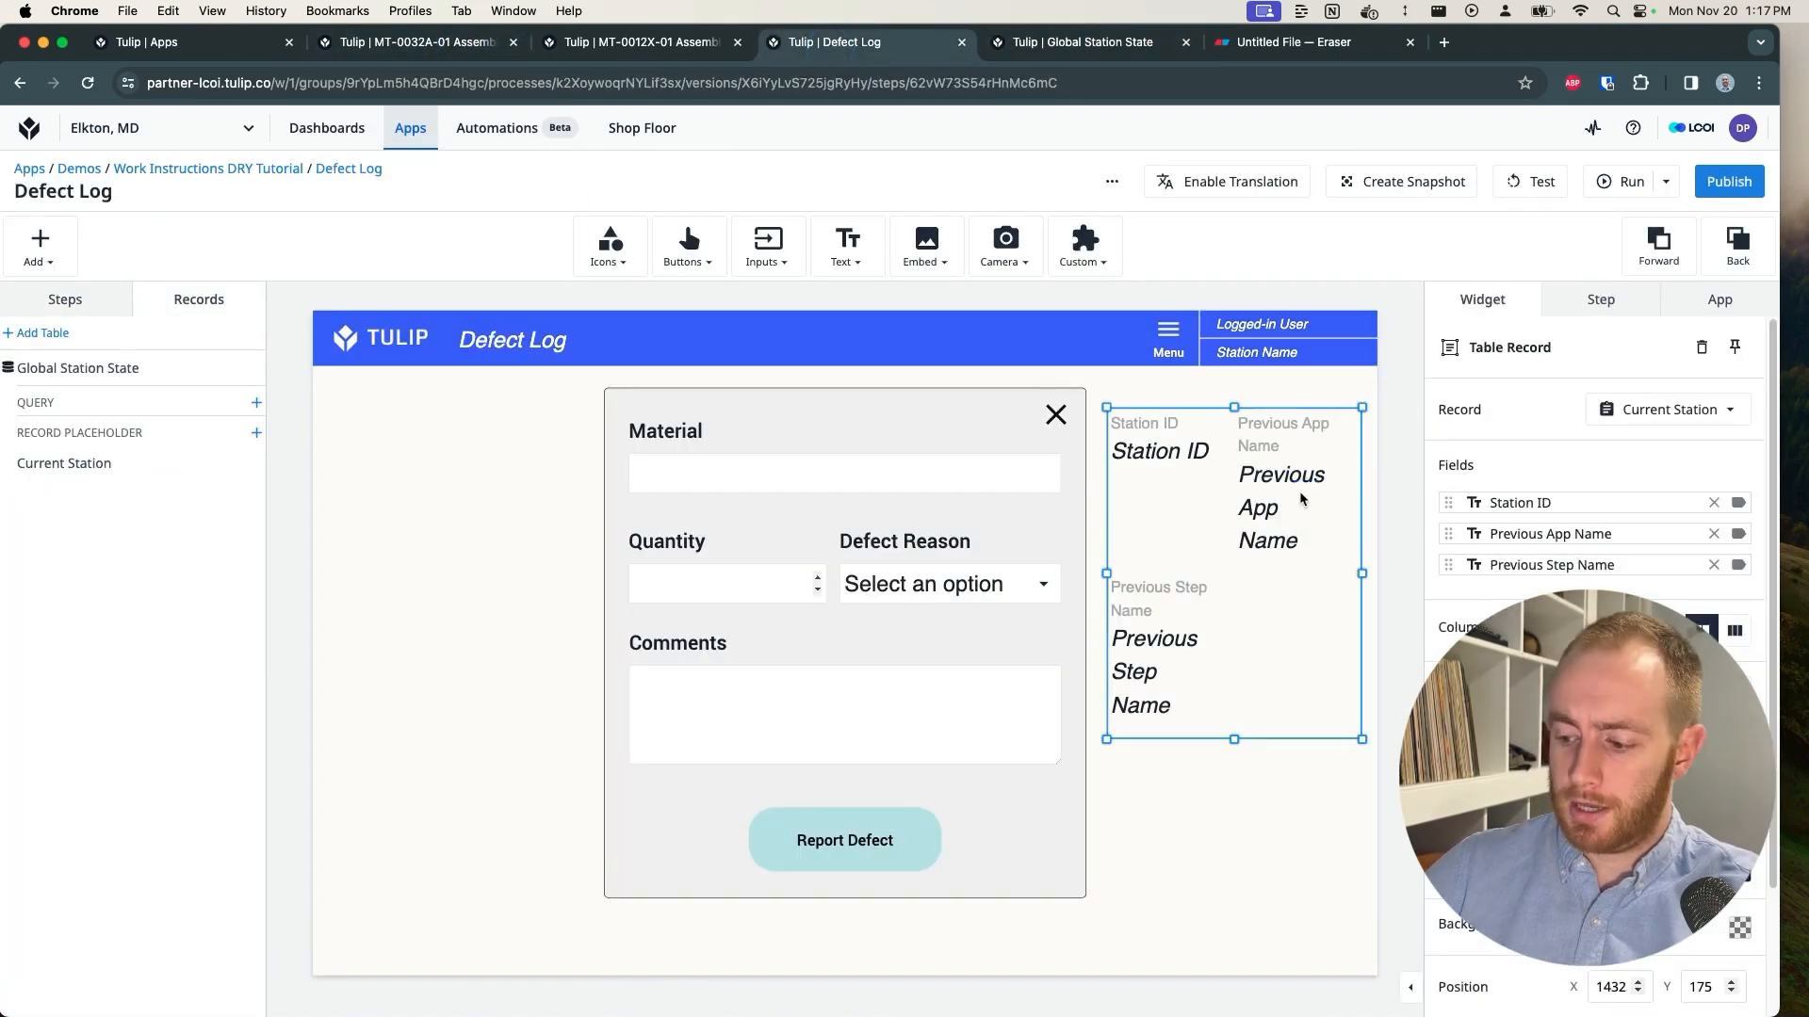
key(BackSpace)
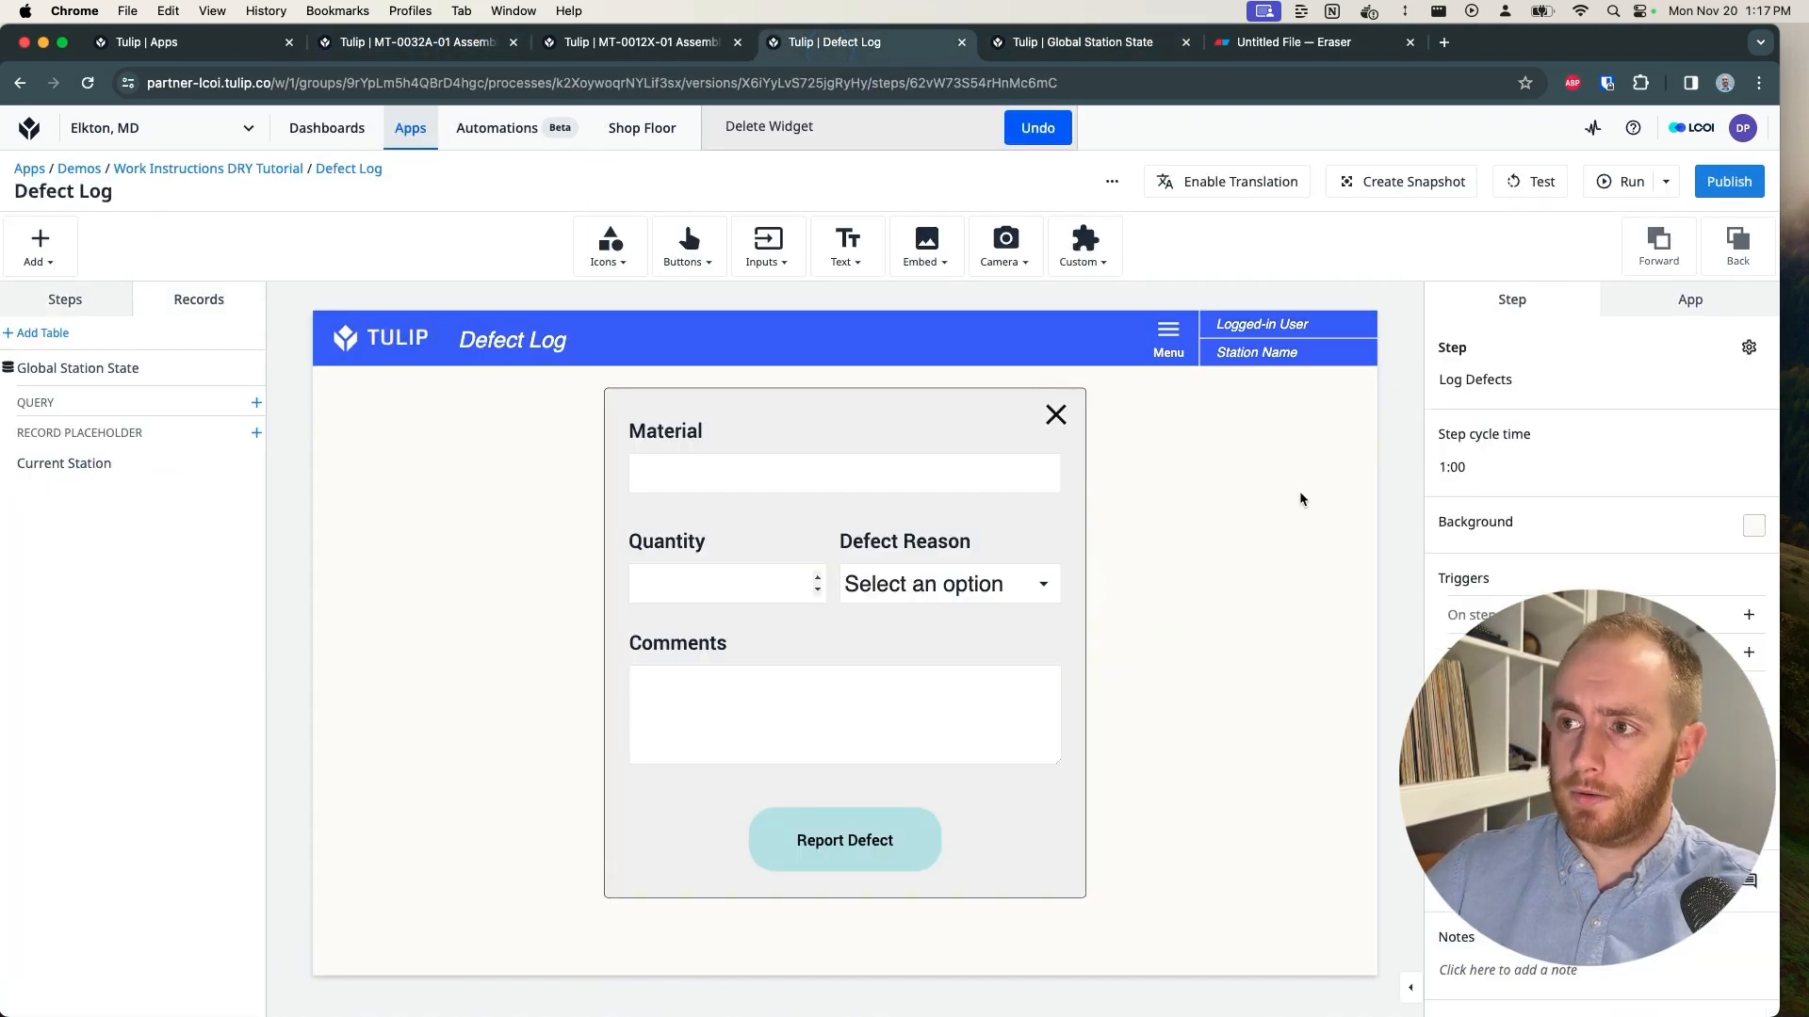
Step: Remove the Go To Step action from the Previous trigger of the form's X button
click(1051, 415)
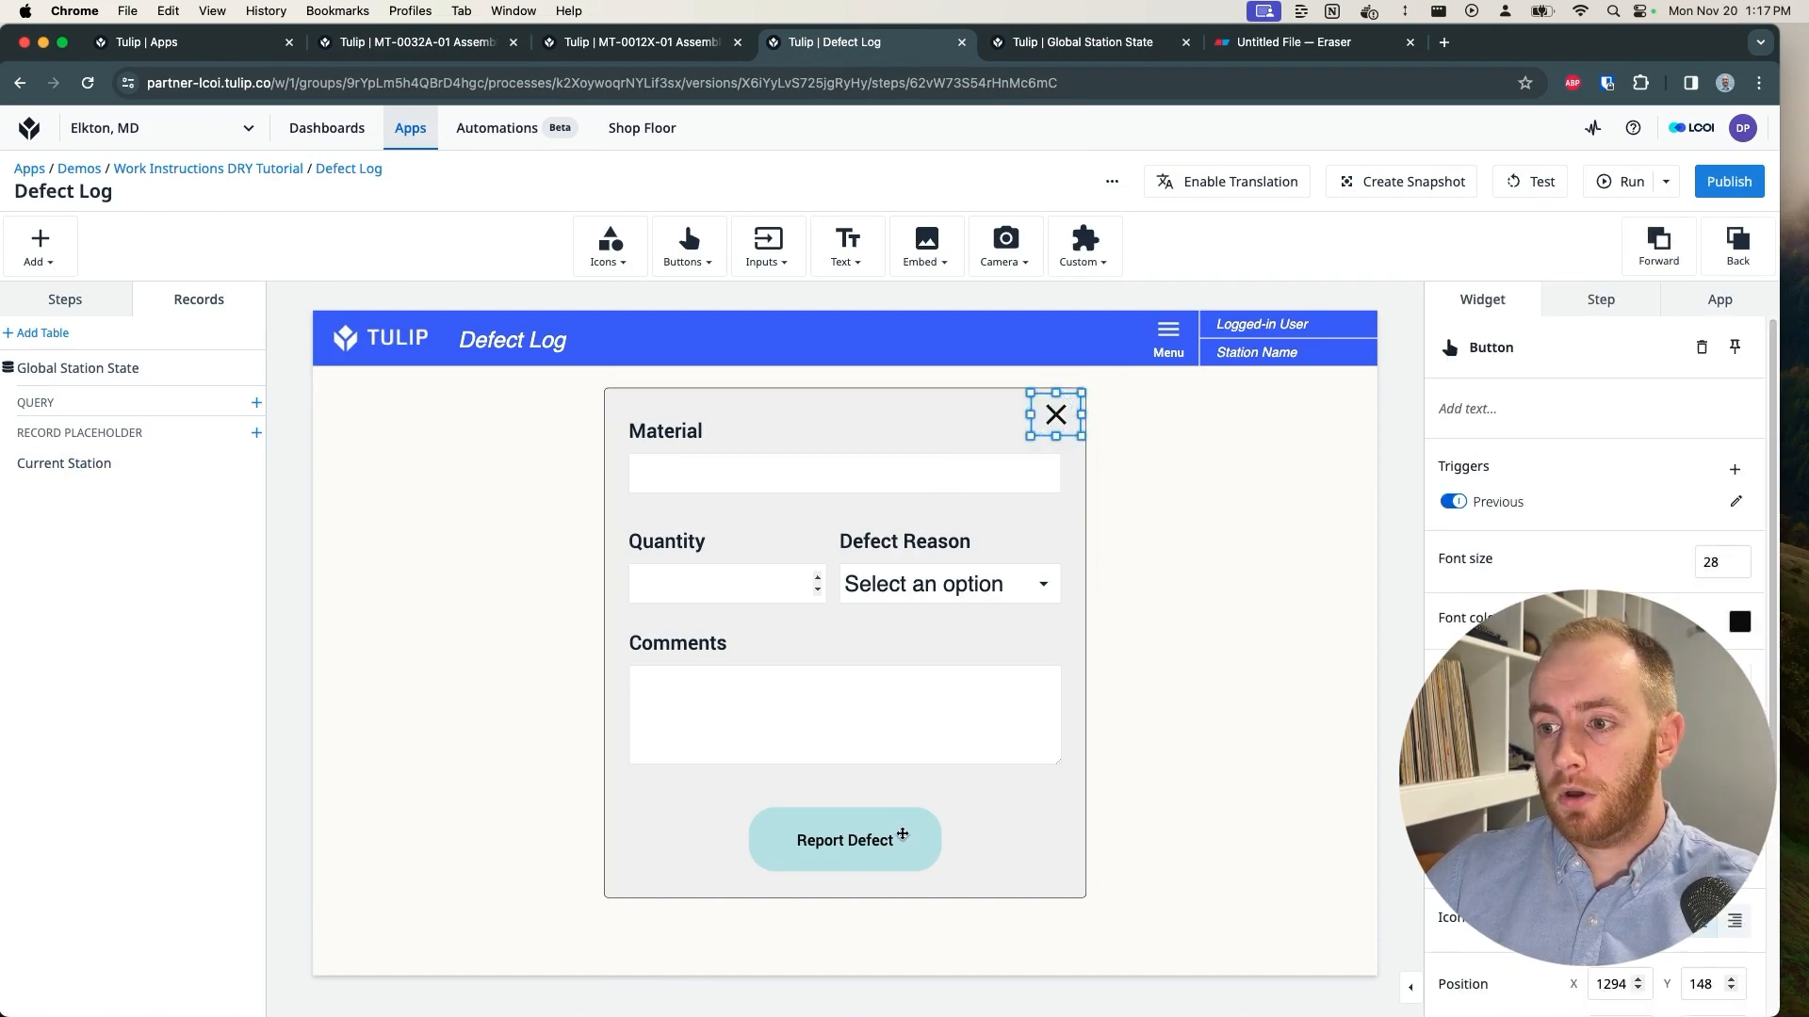
click(902, 834)
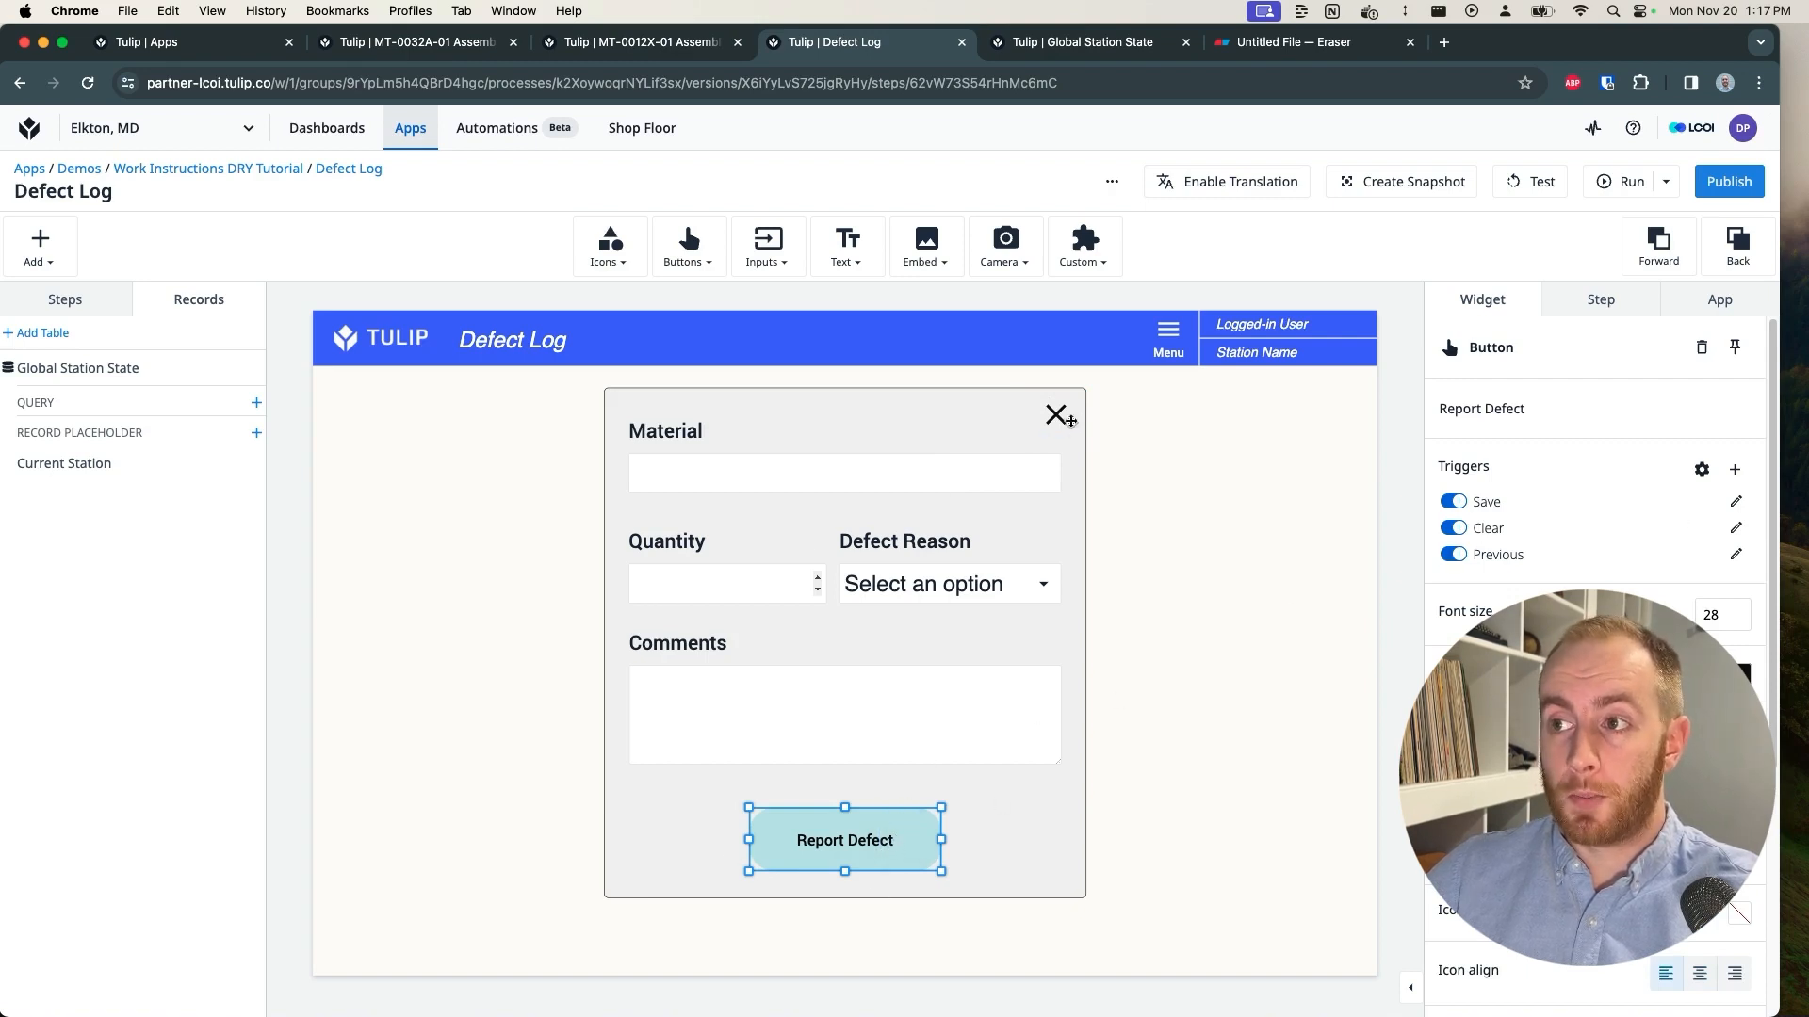
click(1055, 416)
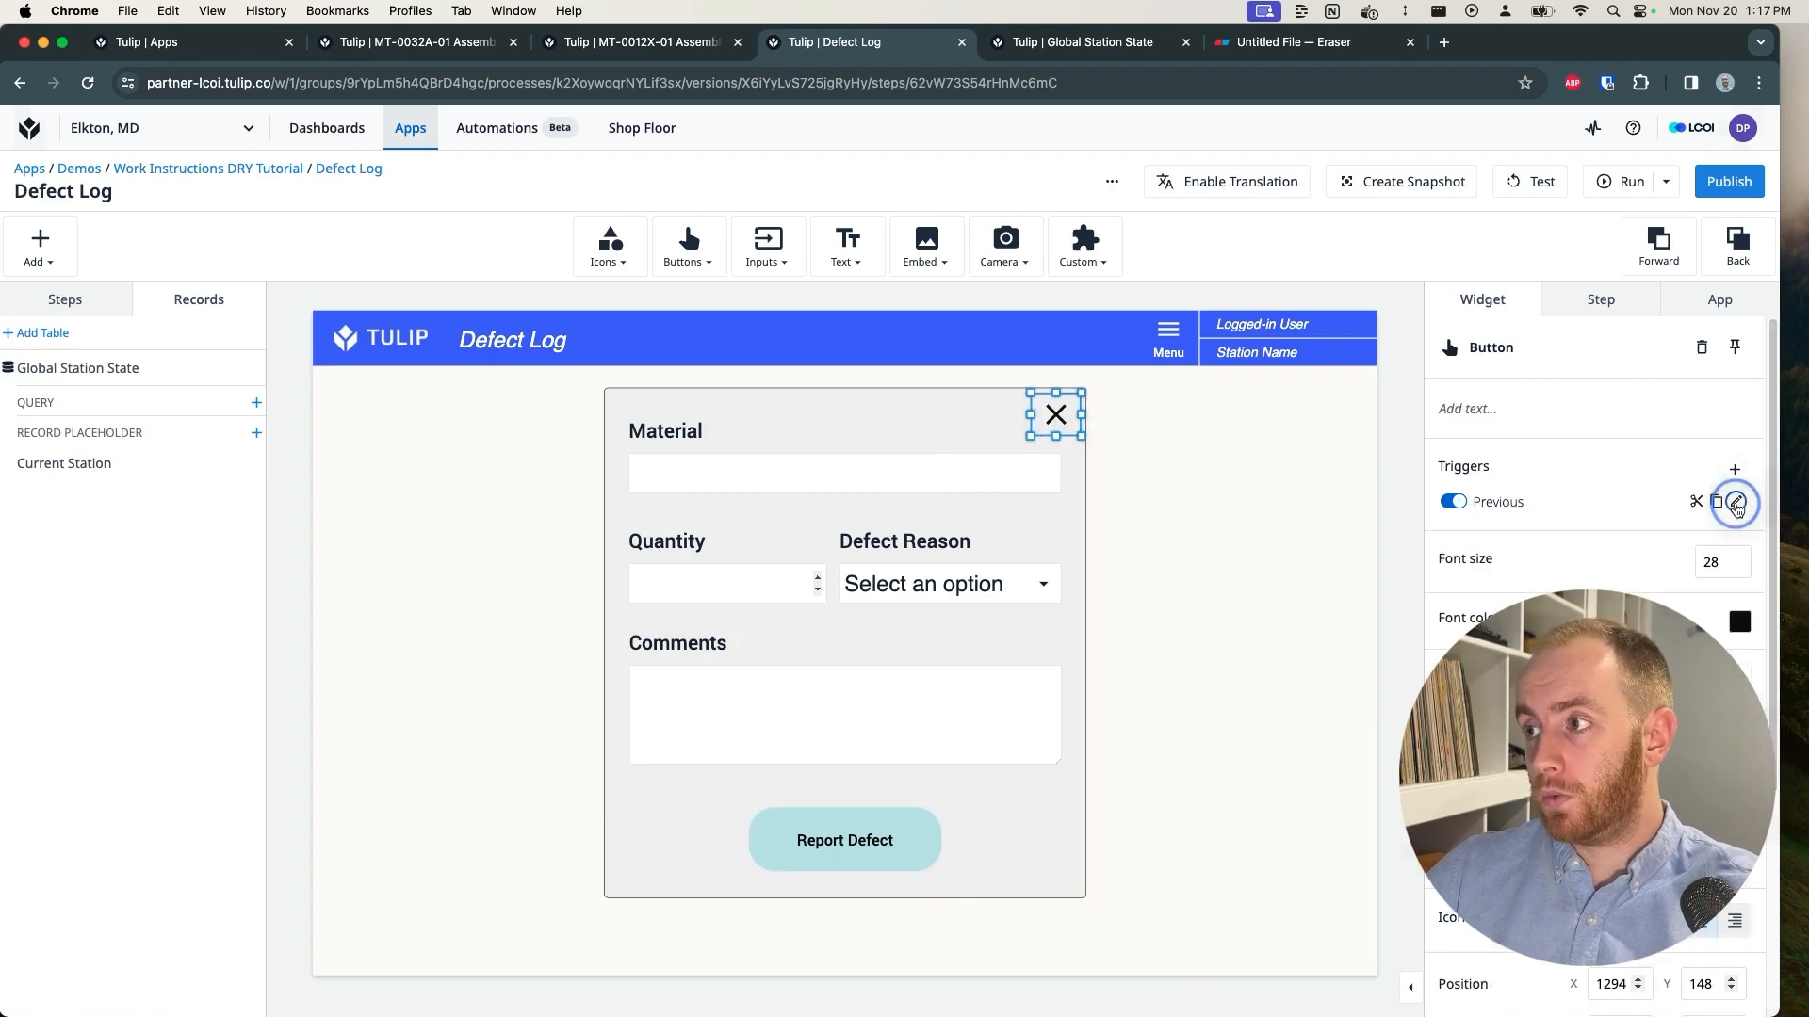
click(1736, 505)
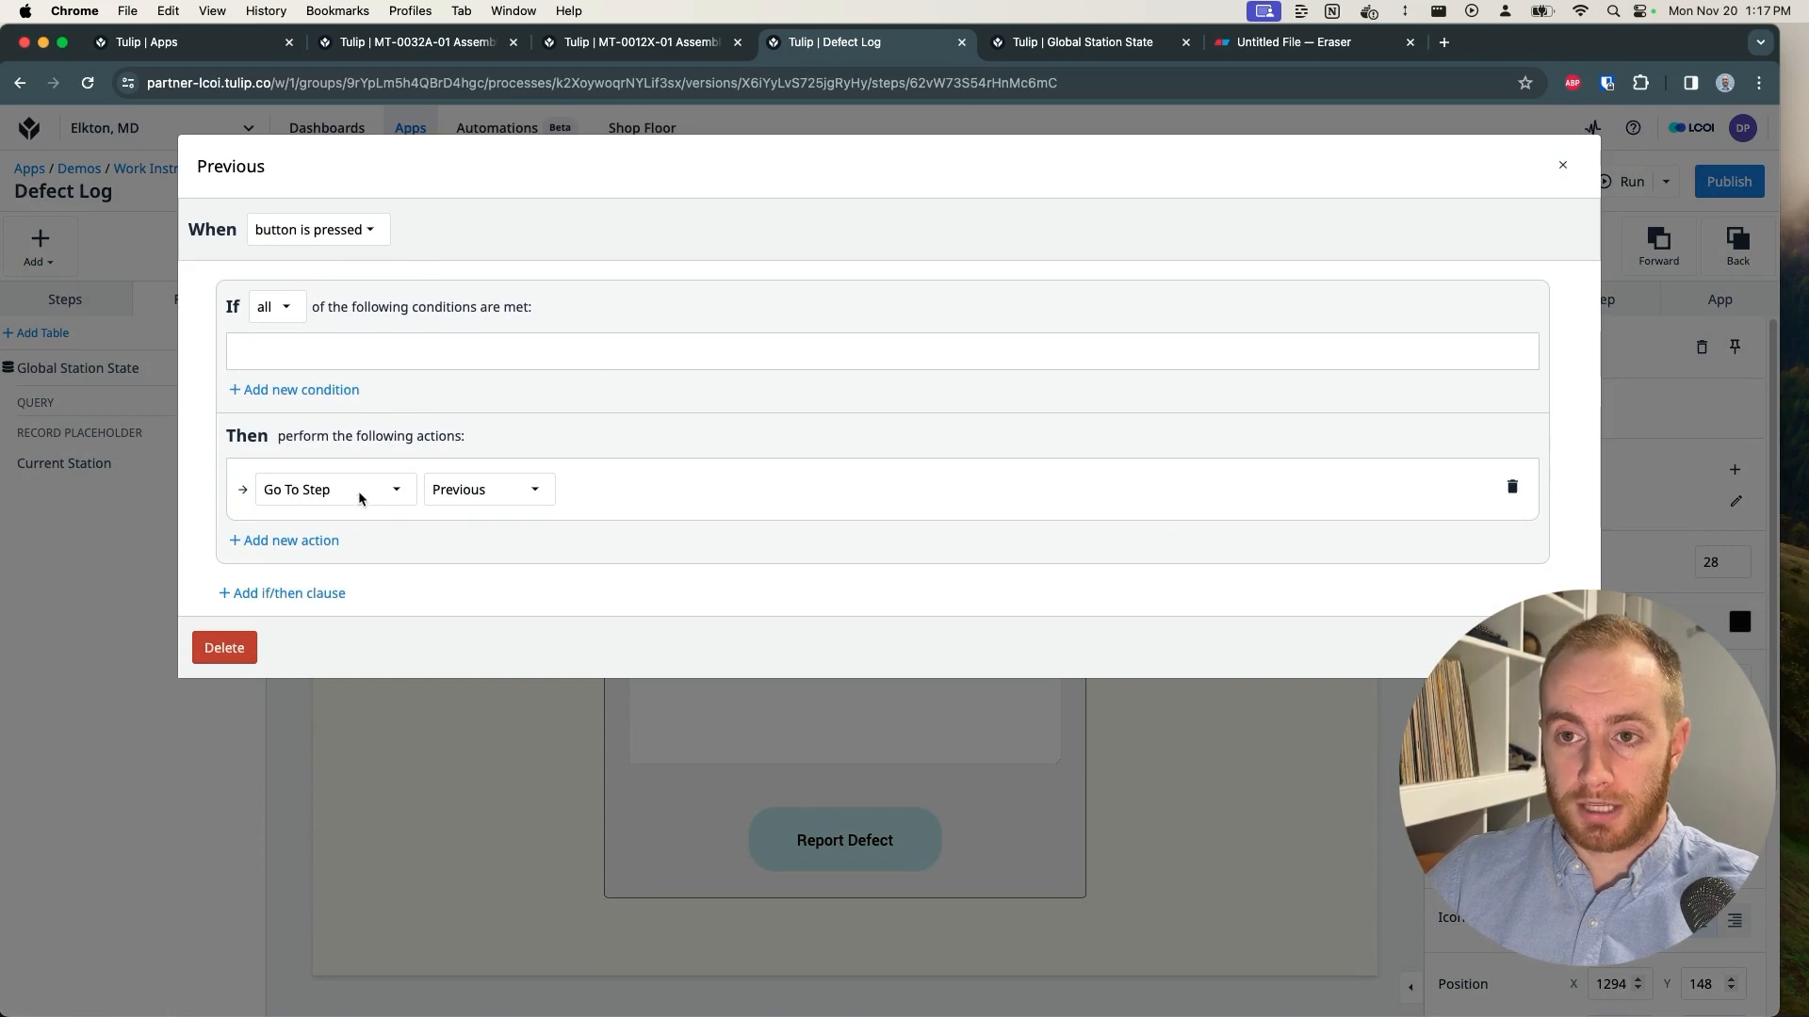
click(1512, 487)
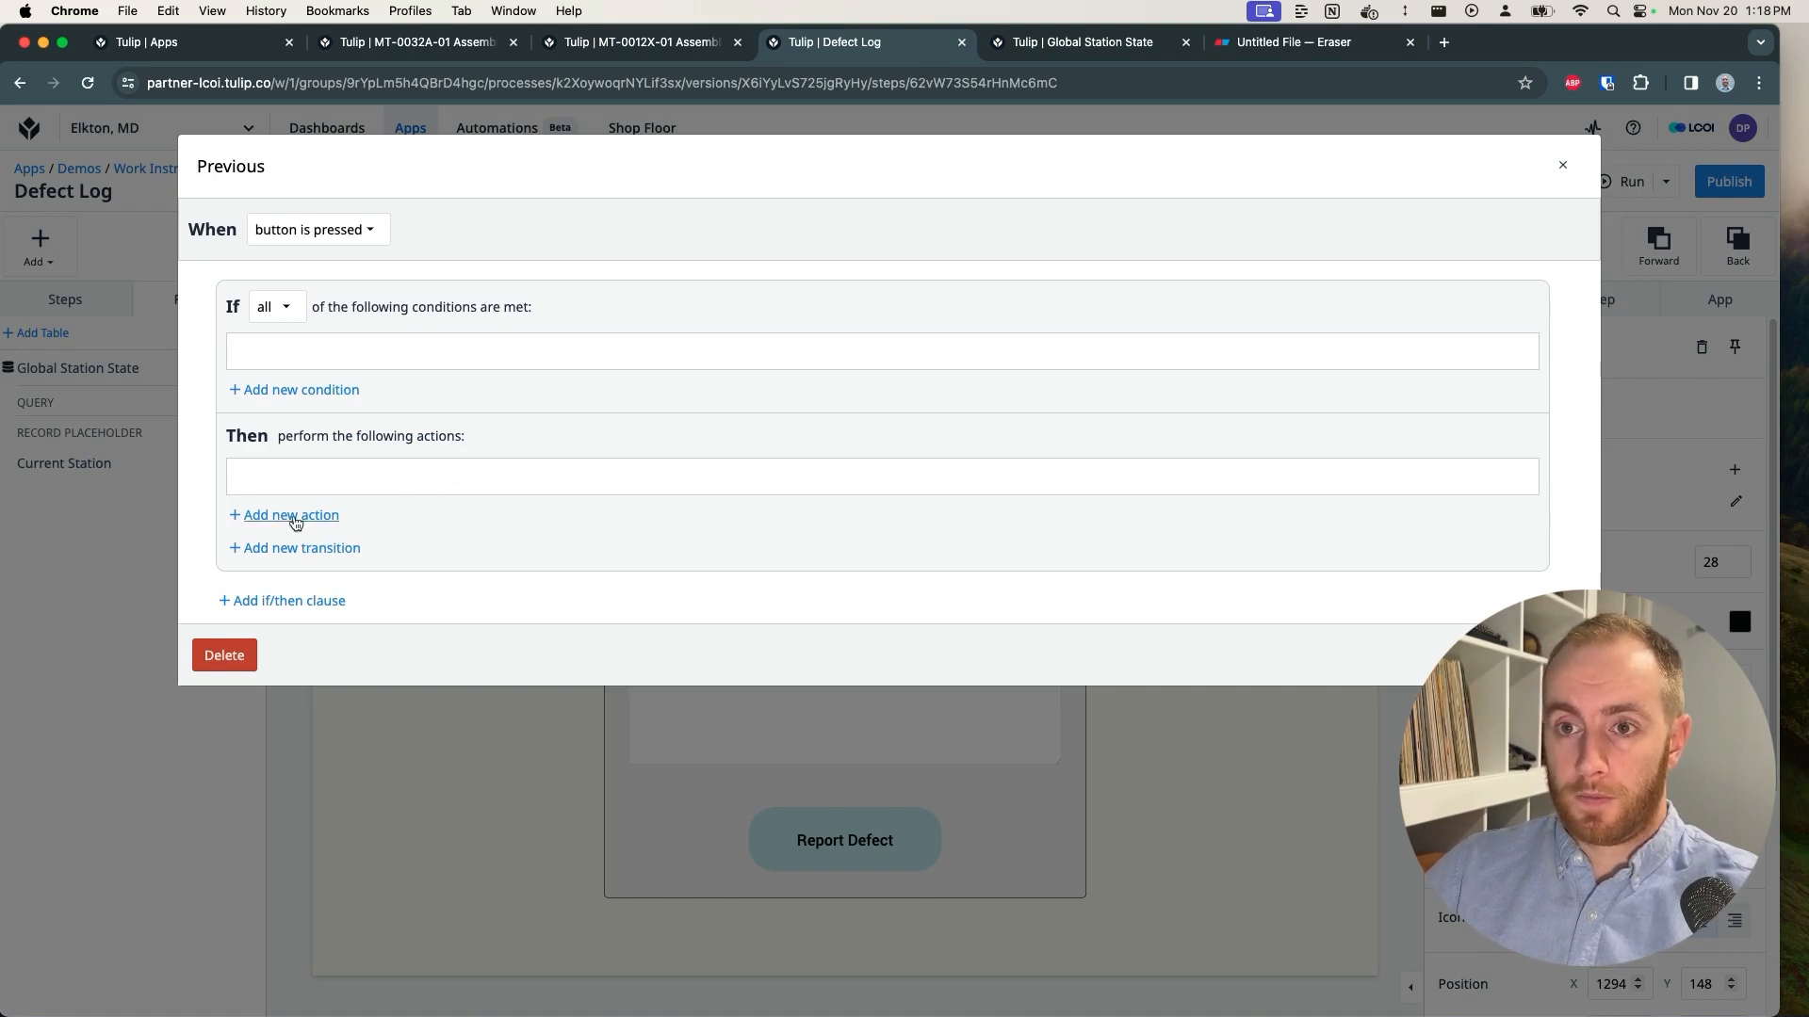
Step: Add an App transition to the X button's trigger using Complete App Then Change App By Name
click(301, 549)
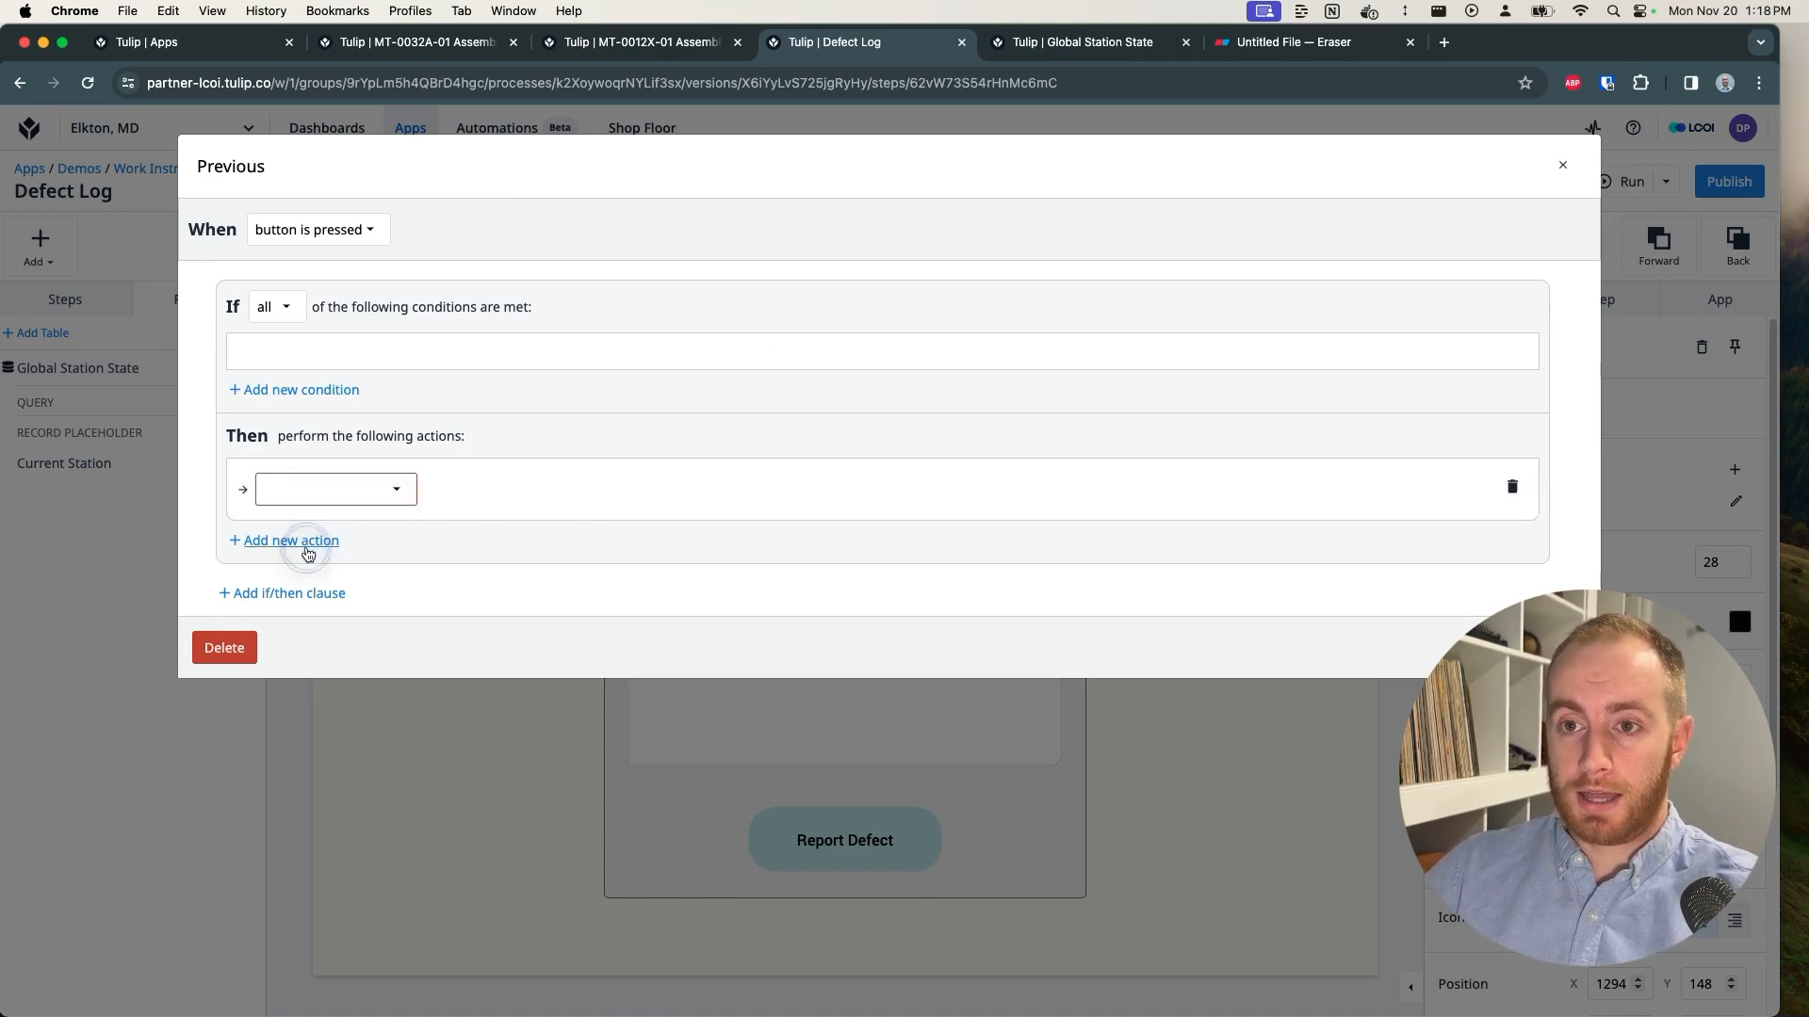
click(349, 497)
click(359, 517)
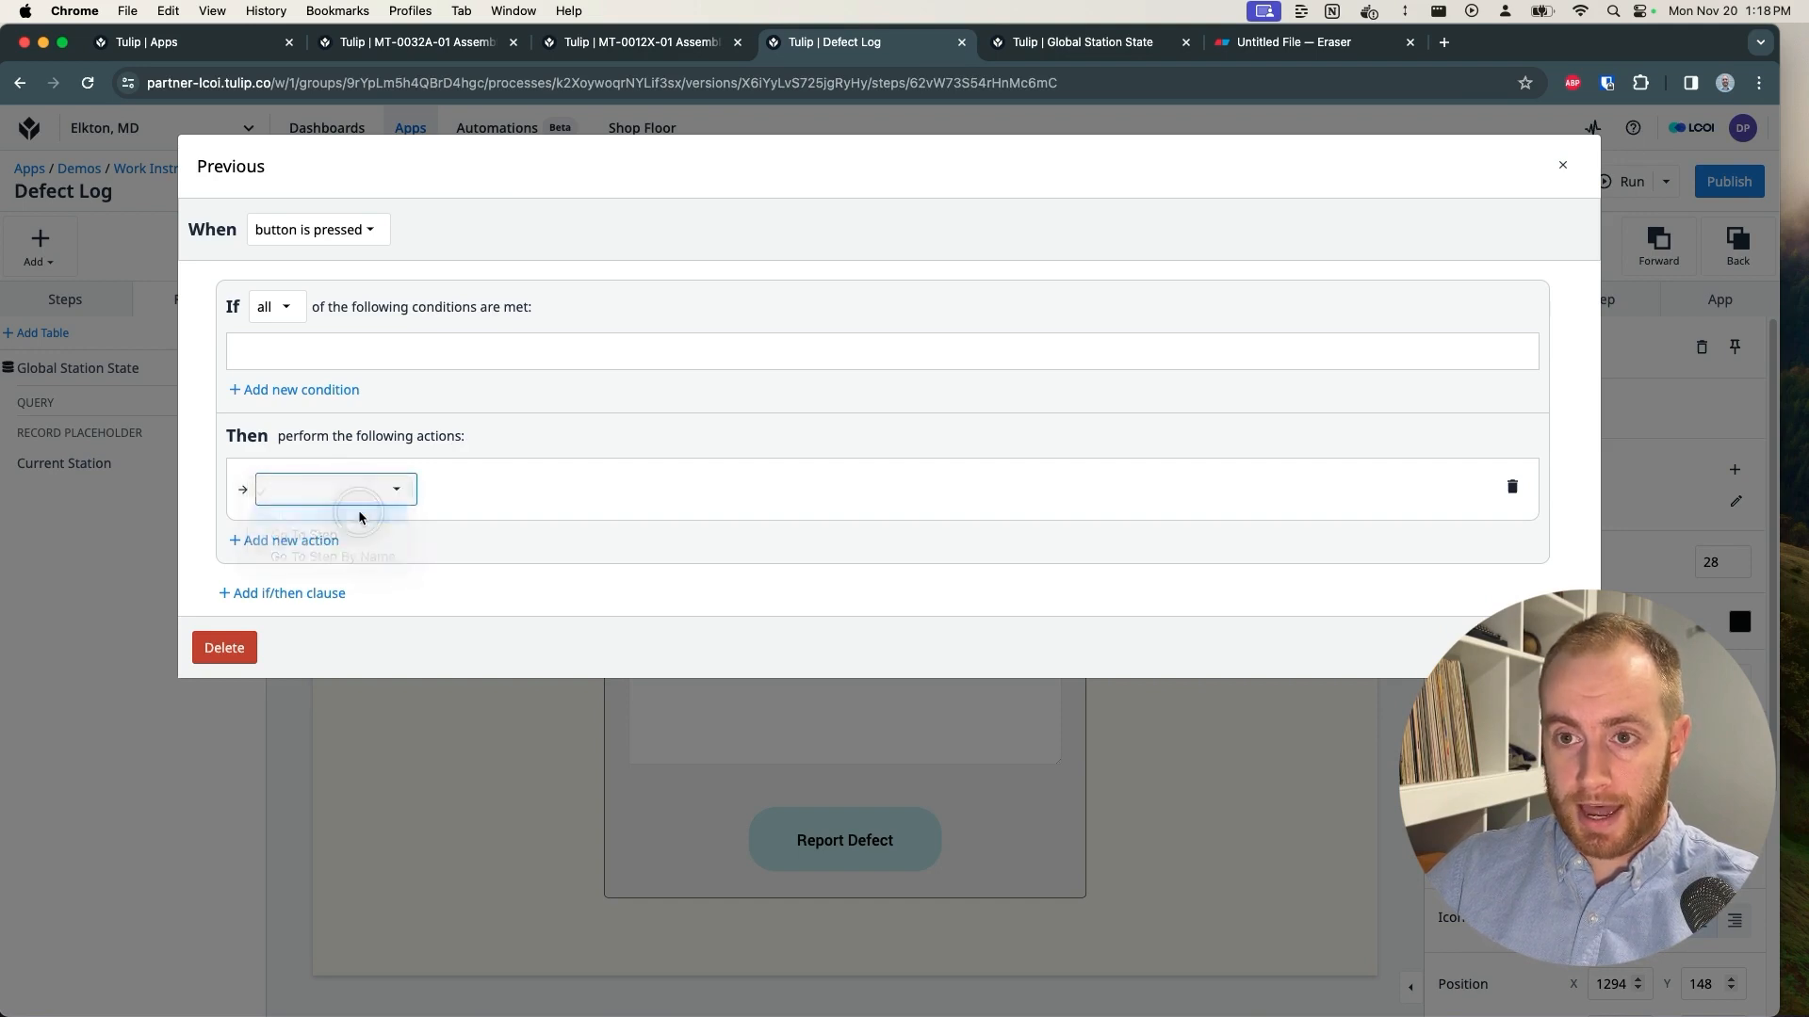
click(484, 489)
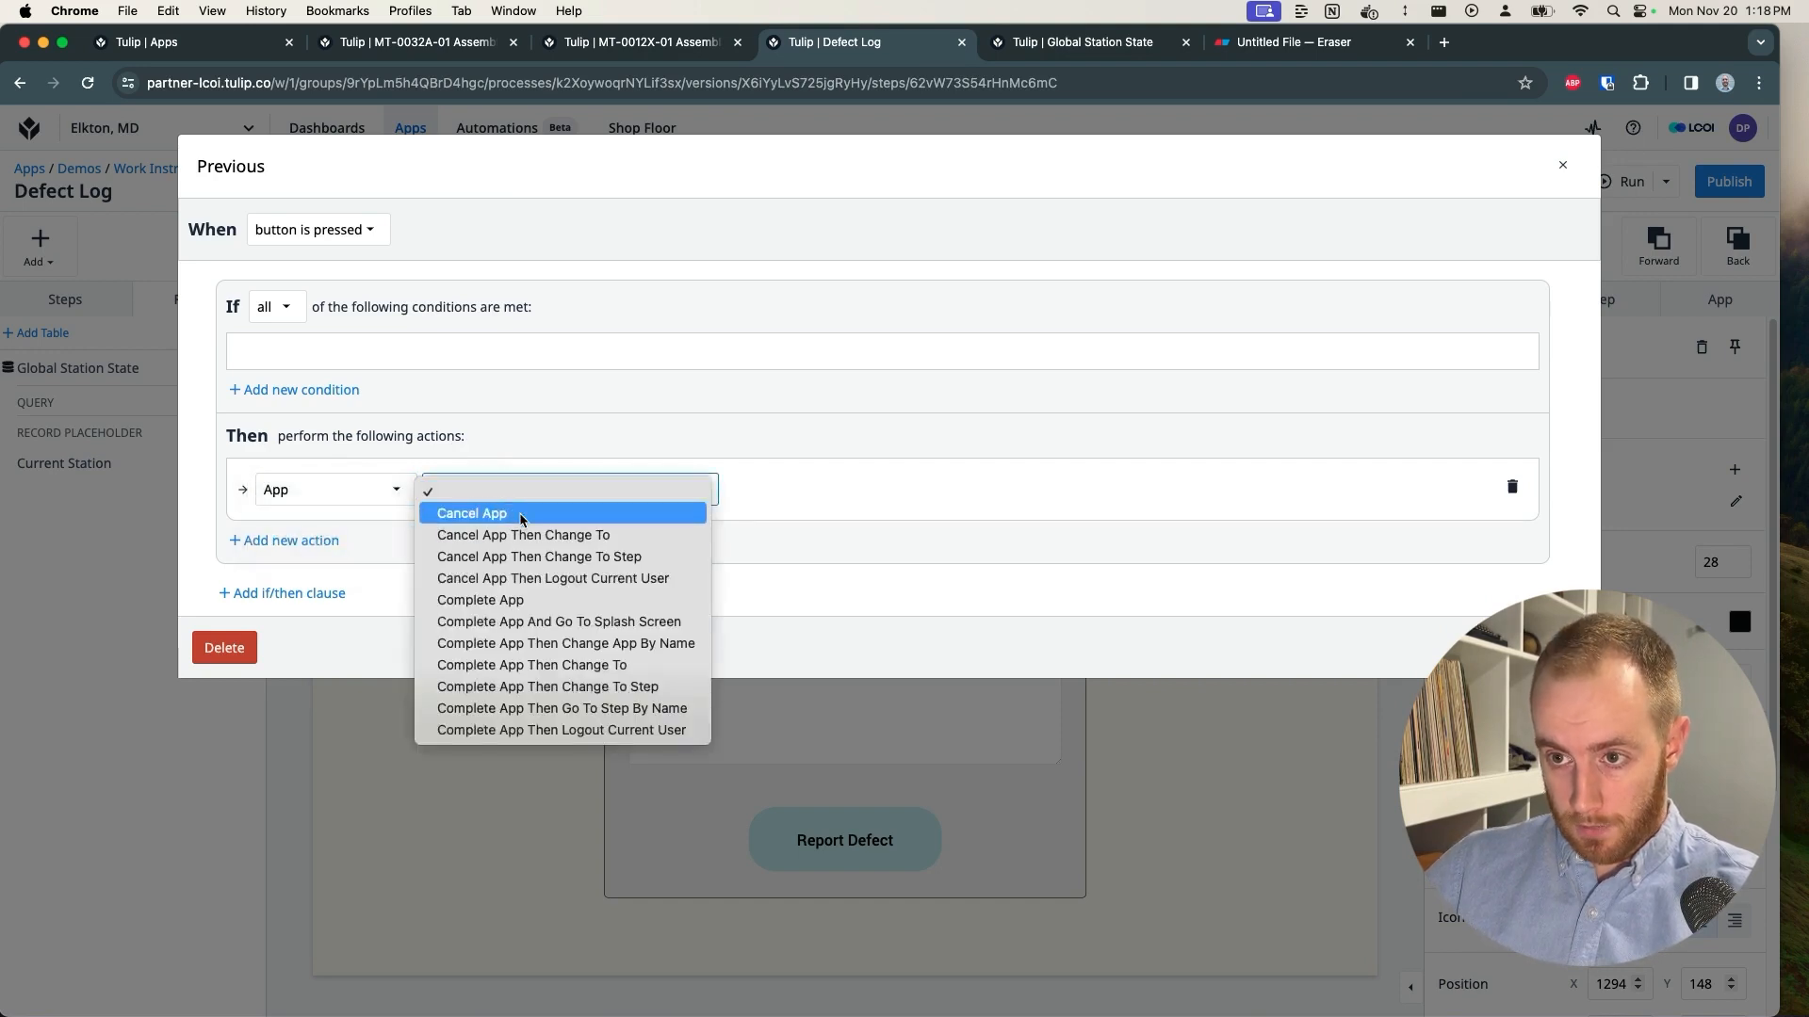
click(596, 650)
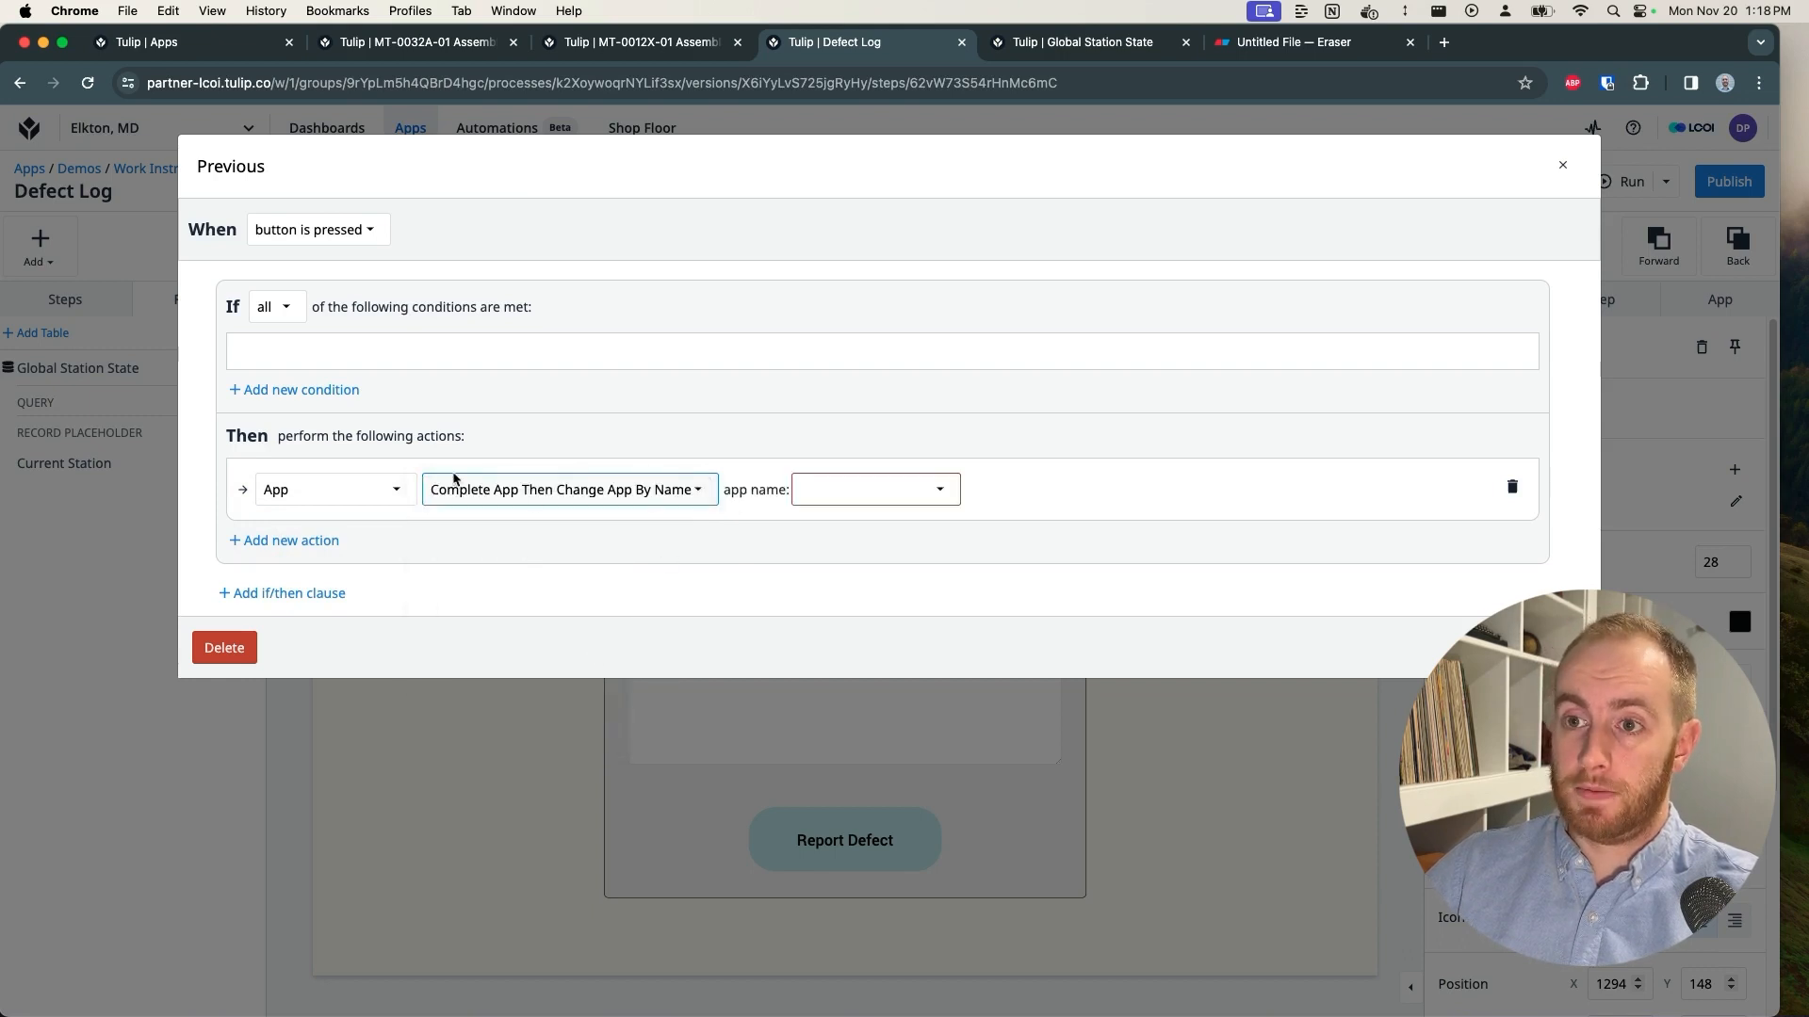
drag(410, 444, 726, 525)
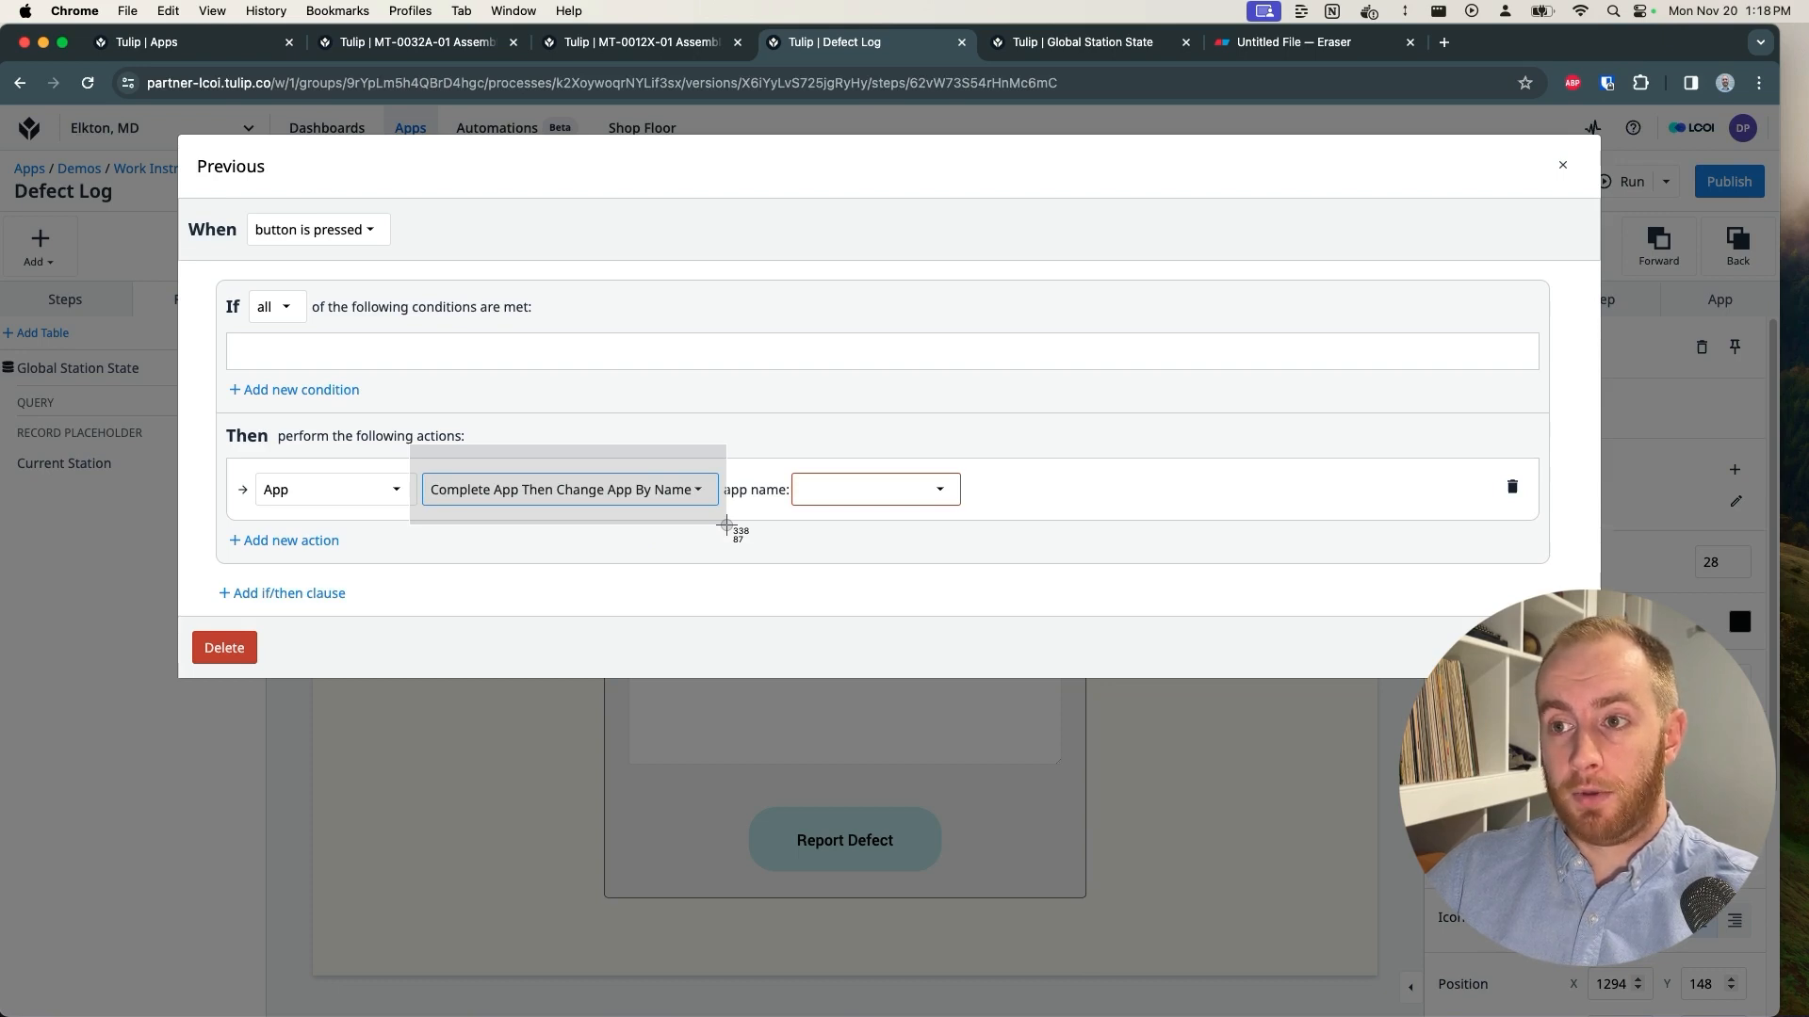
drag(726, 525, 726, 525)
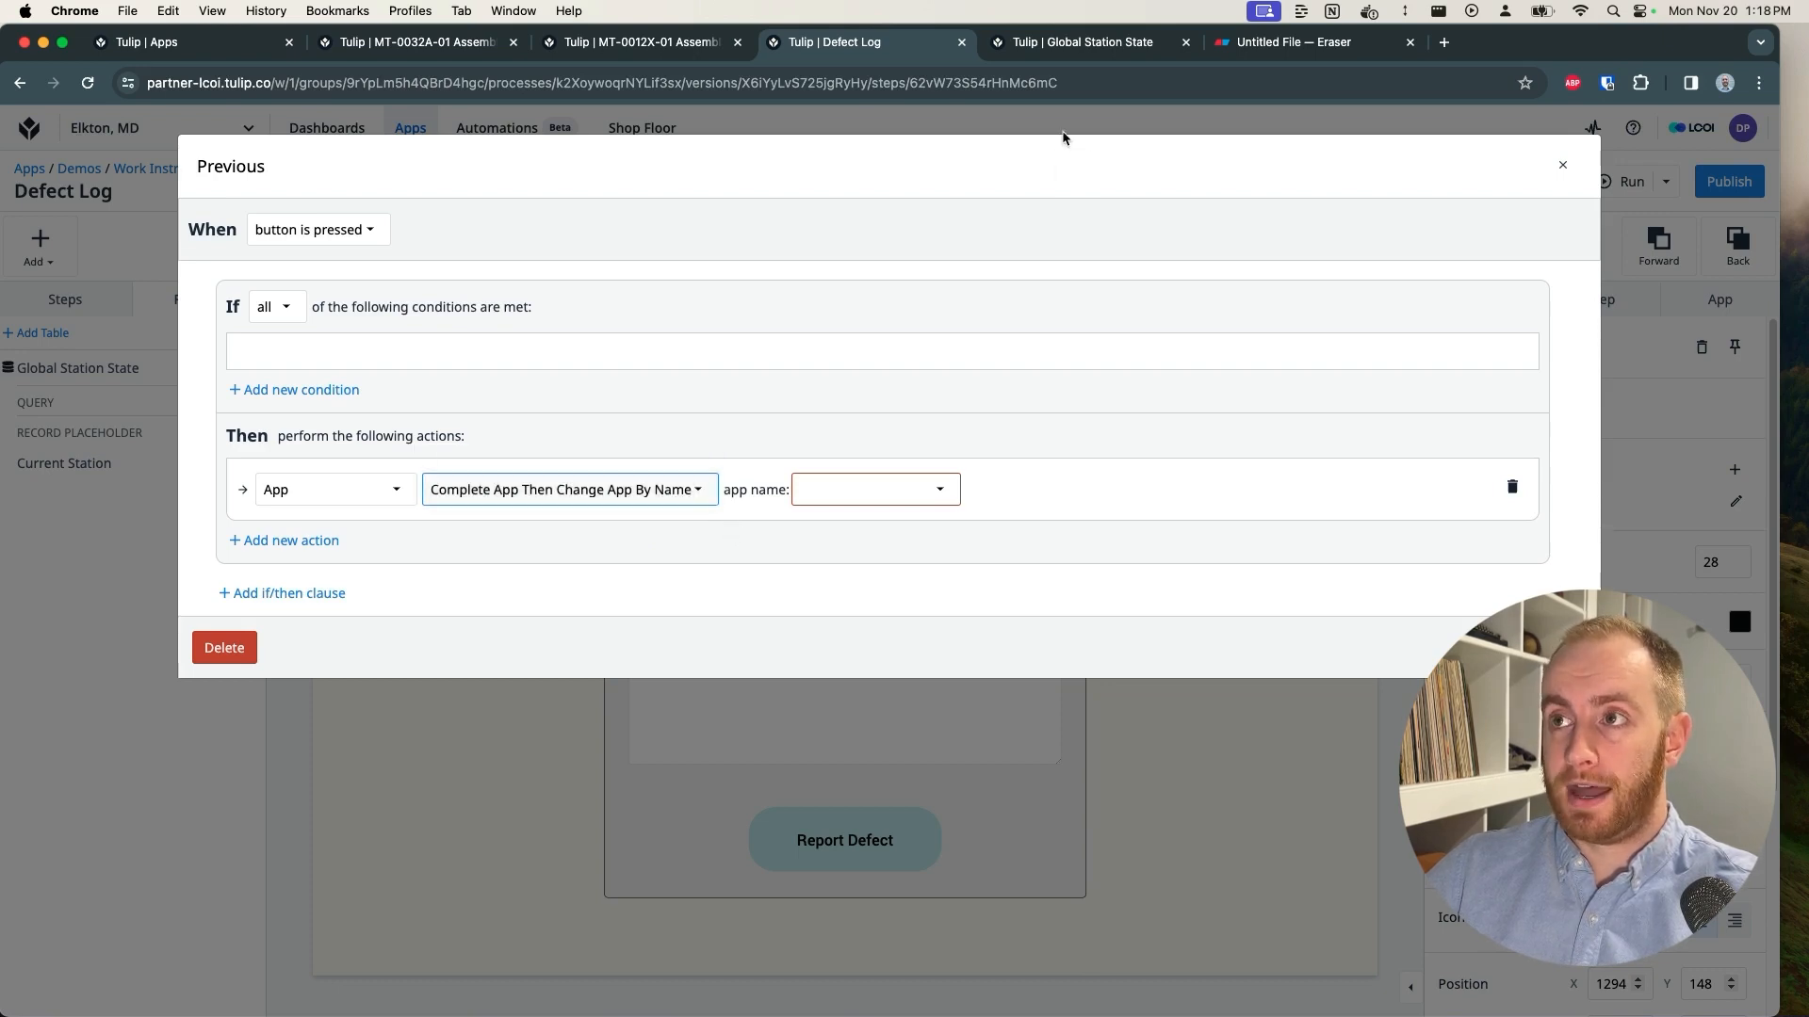
Step: Set the transition's app name to the Table Record Current Station's Previous App Name, and save the X button's trigger
click(855, 497)
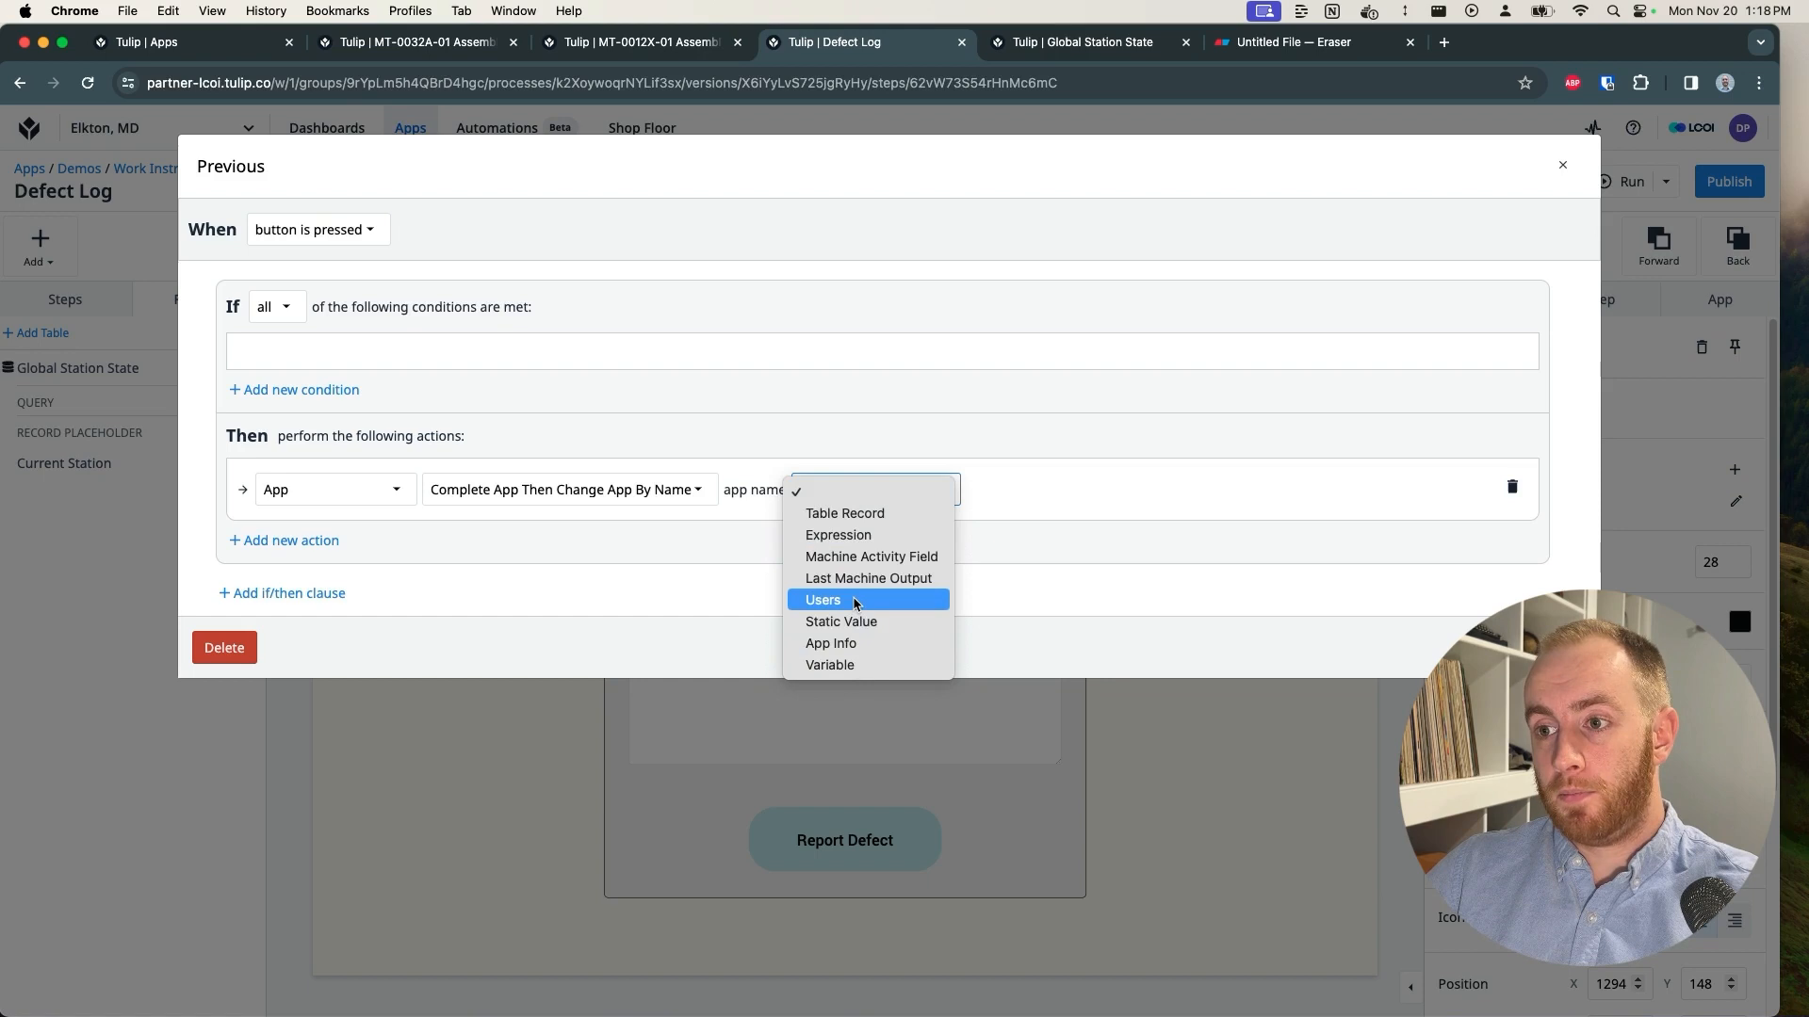
click(845, 514)
click(1031, 492)
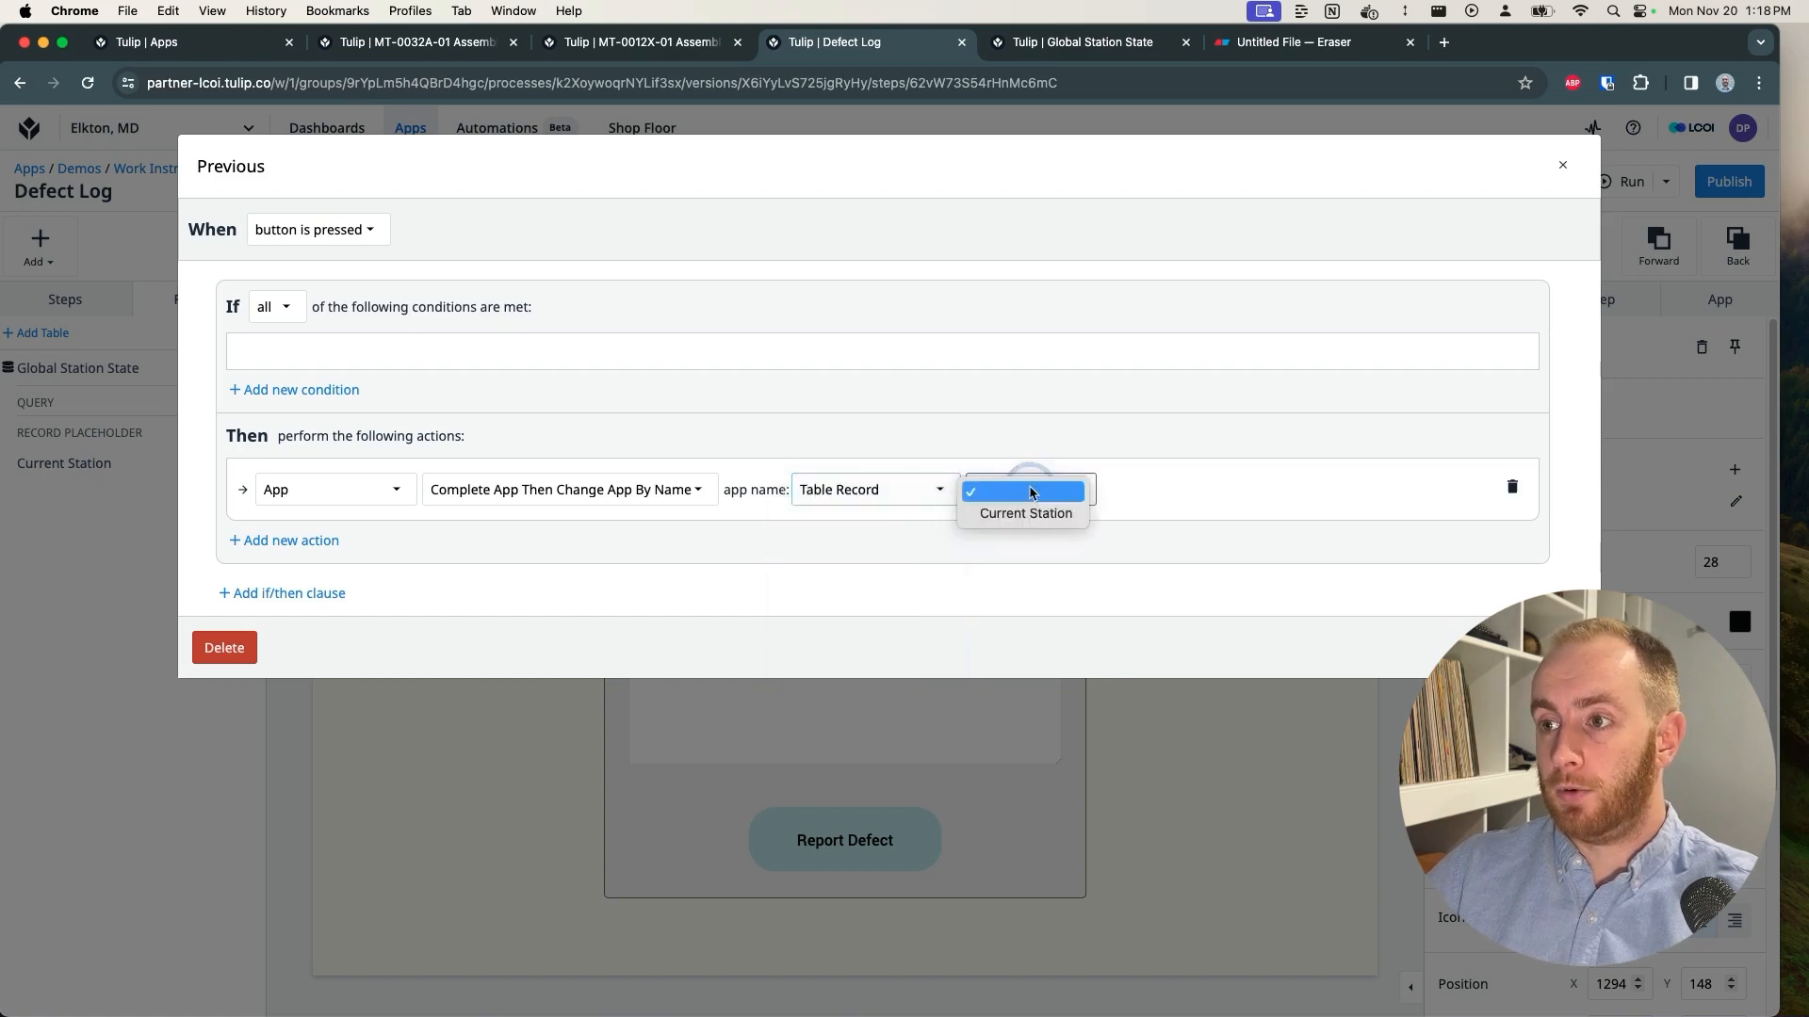
click(1026, 513)
click(1121, 490)
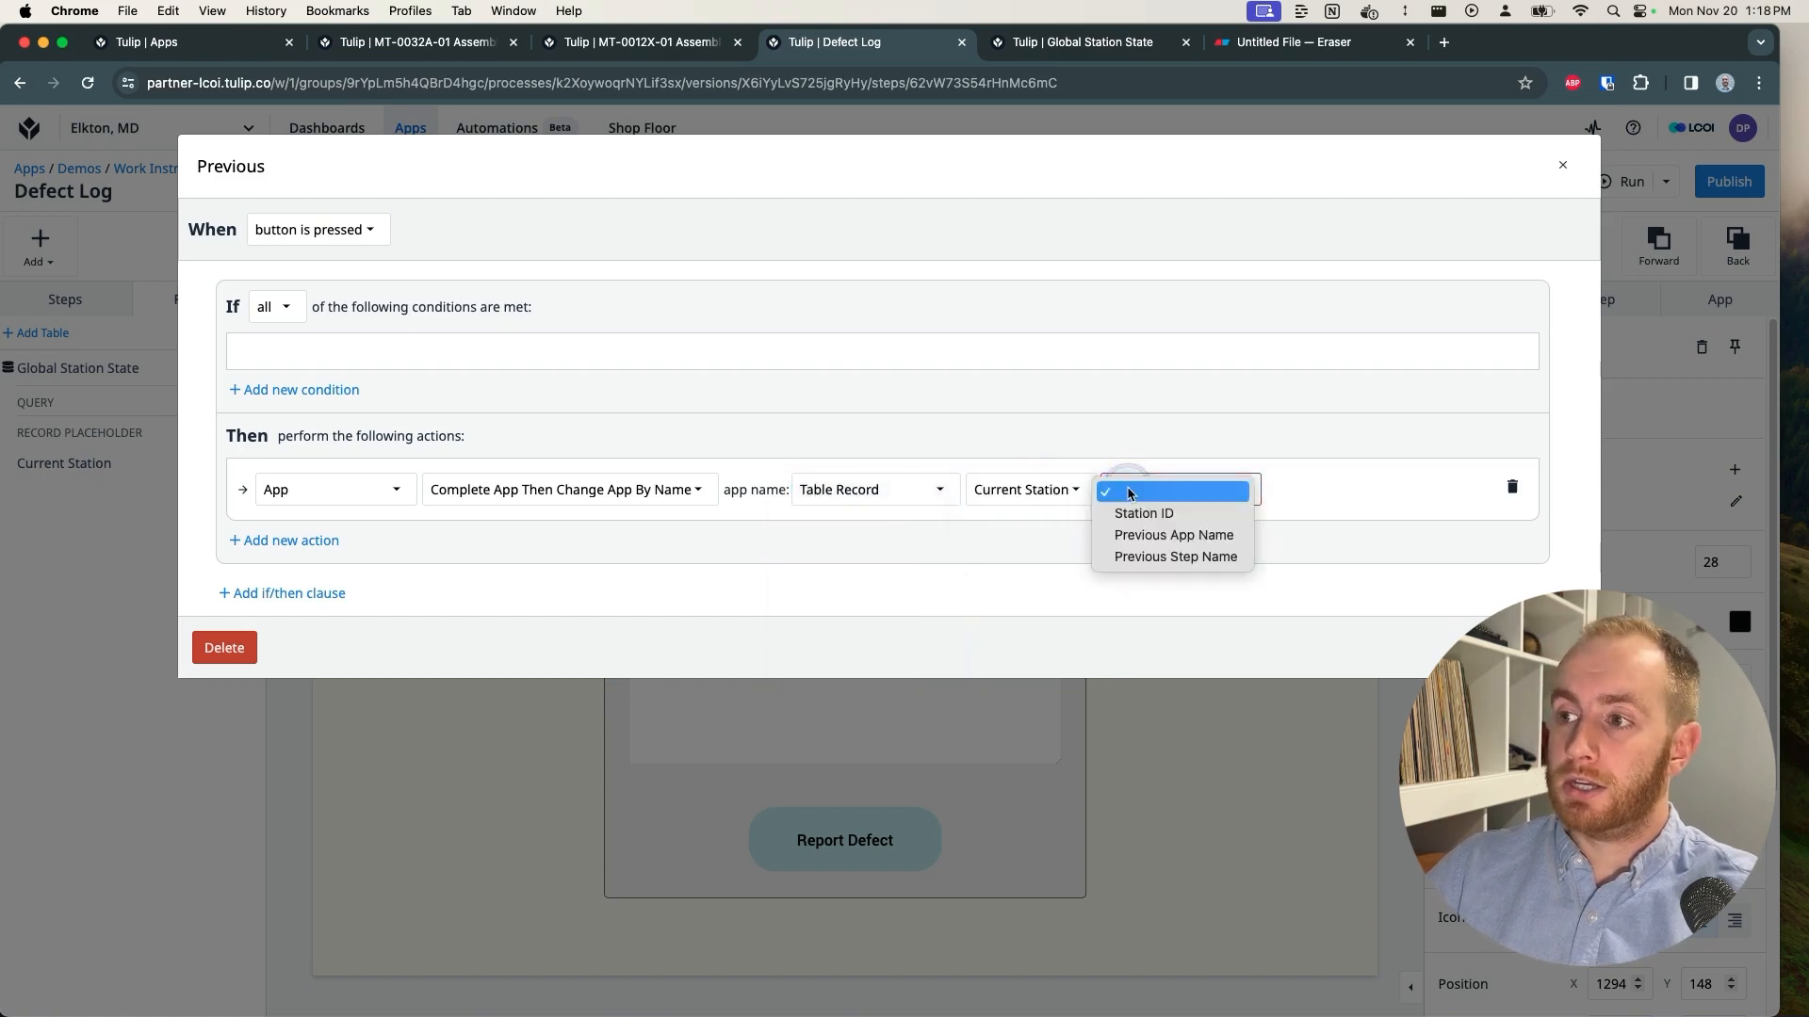
click(1186, 536)
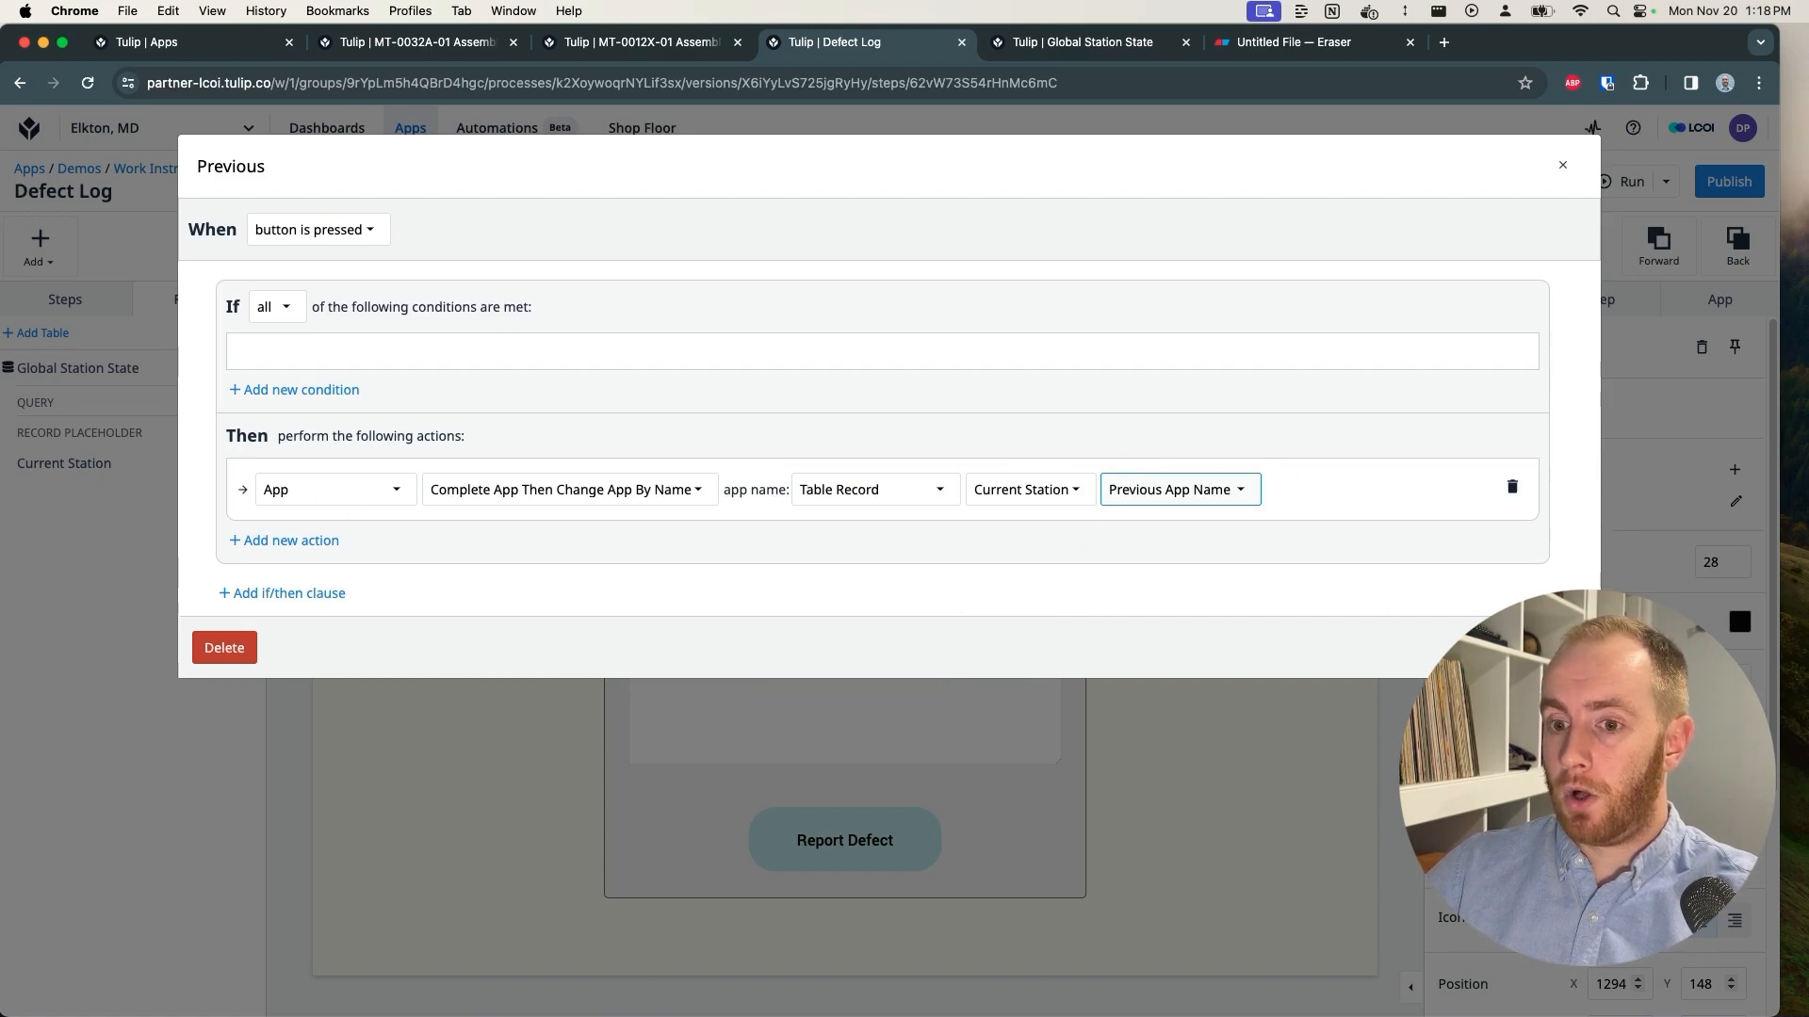
click(1559, 648)
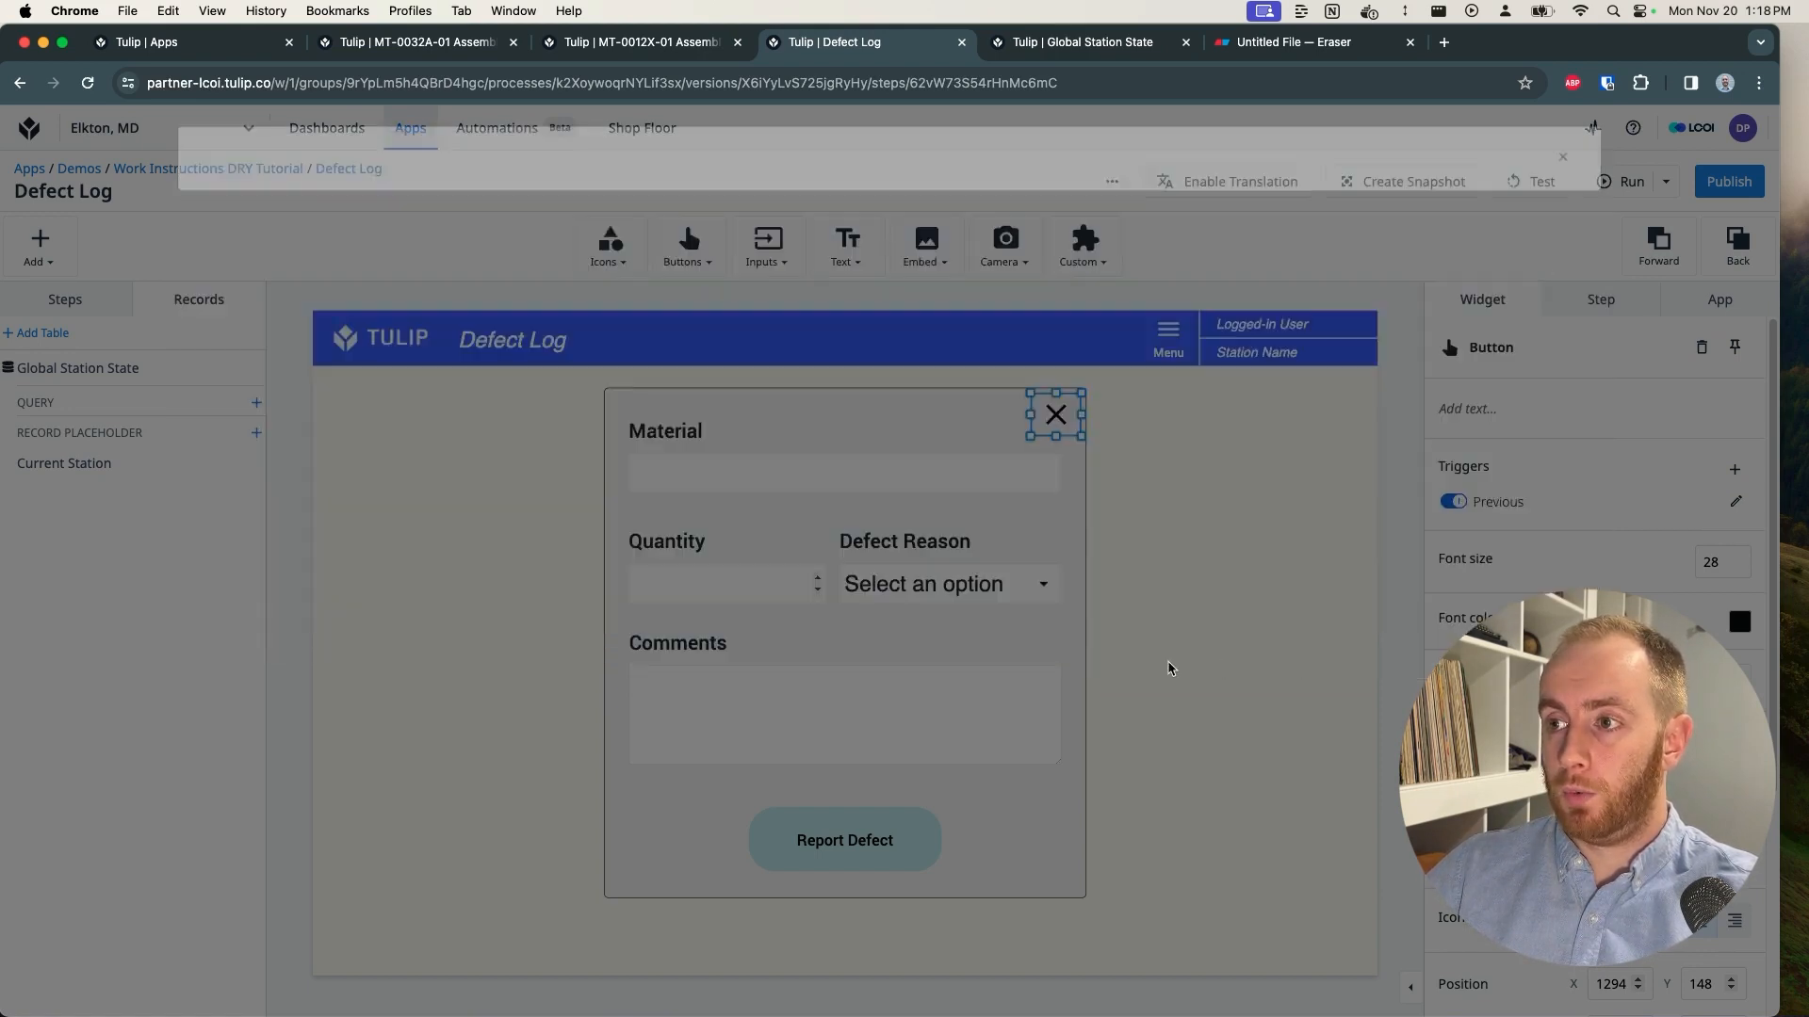
click(1137, 666)
Step: Change the transition in the Report Defect button's Previous trigger to App, Complete App Then Change App By Name
click(838, 843)
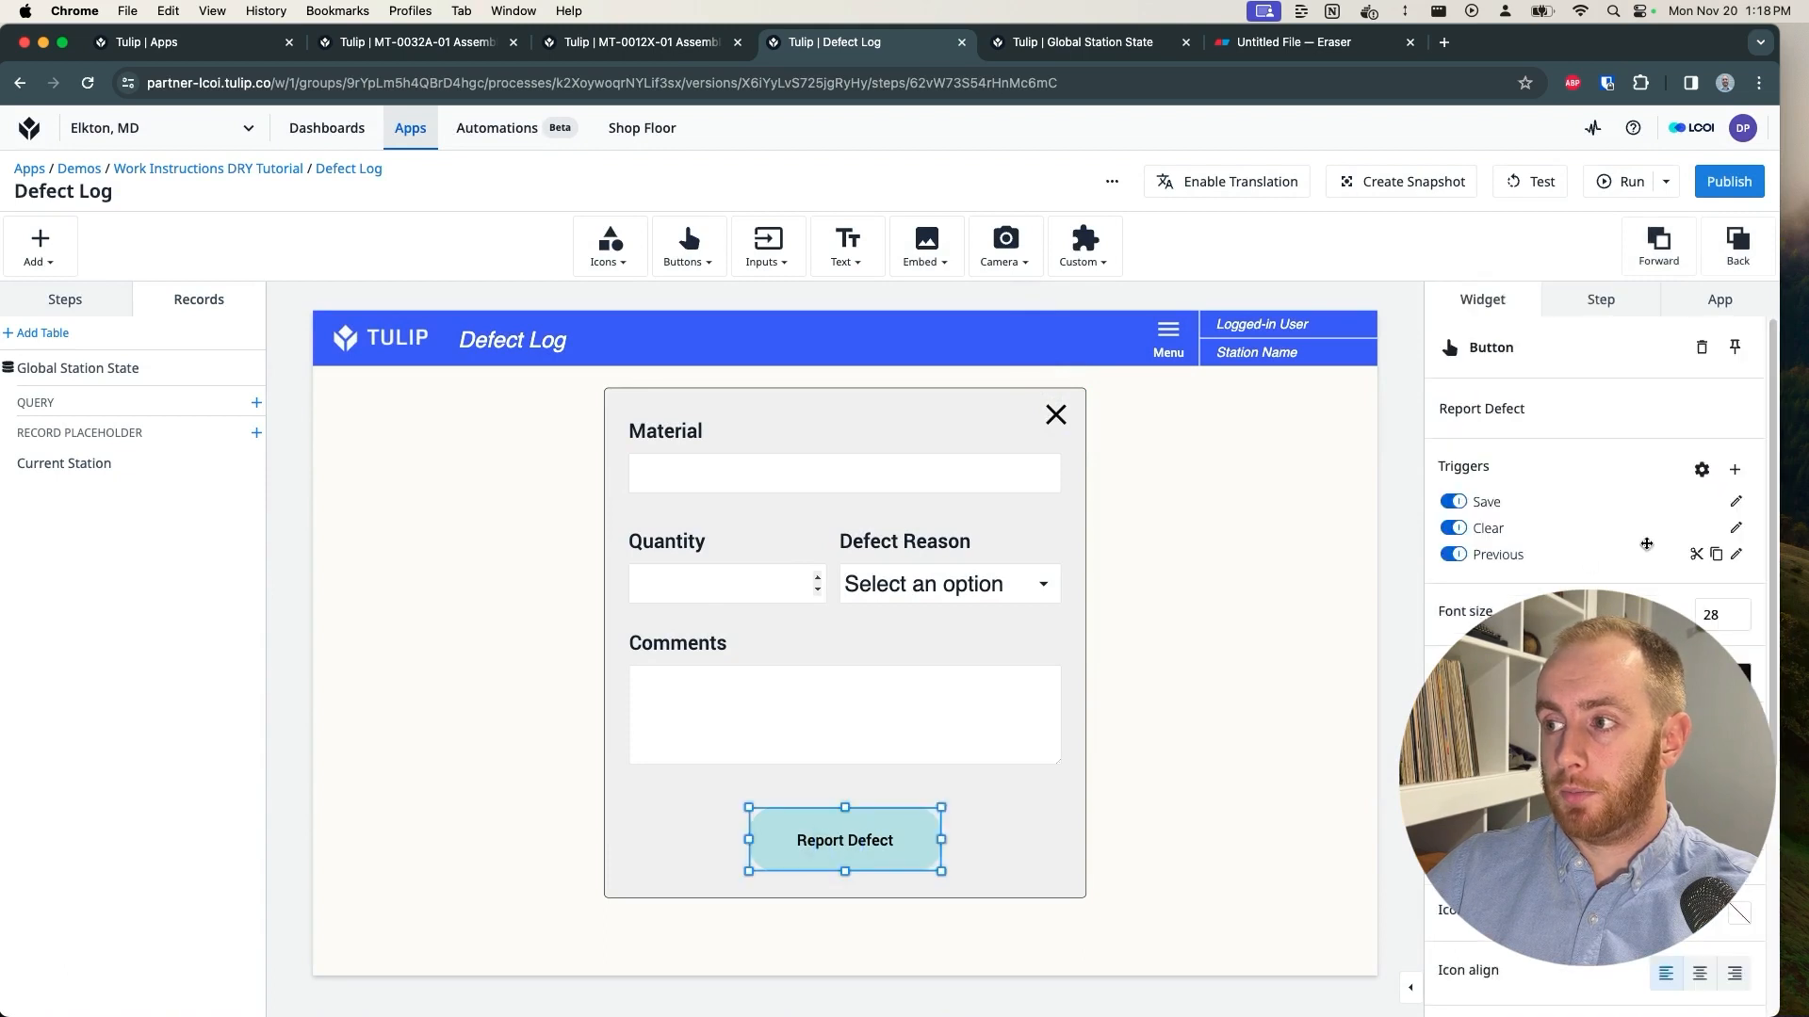
click(1737, 556)
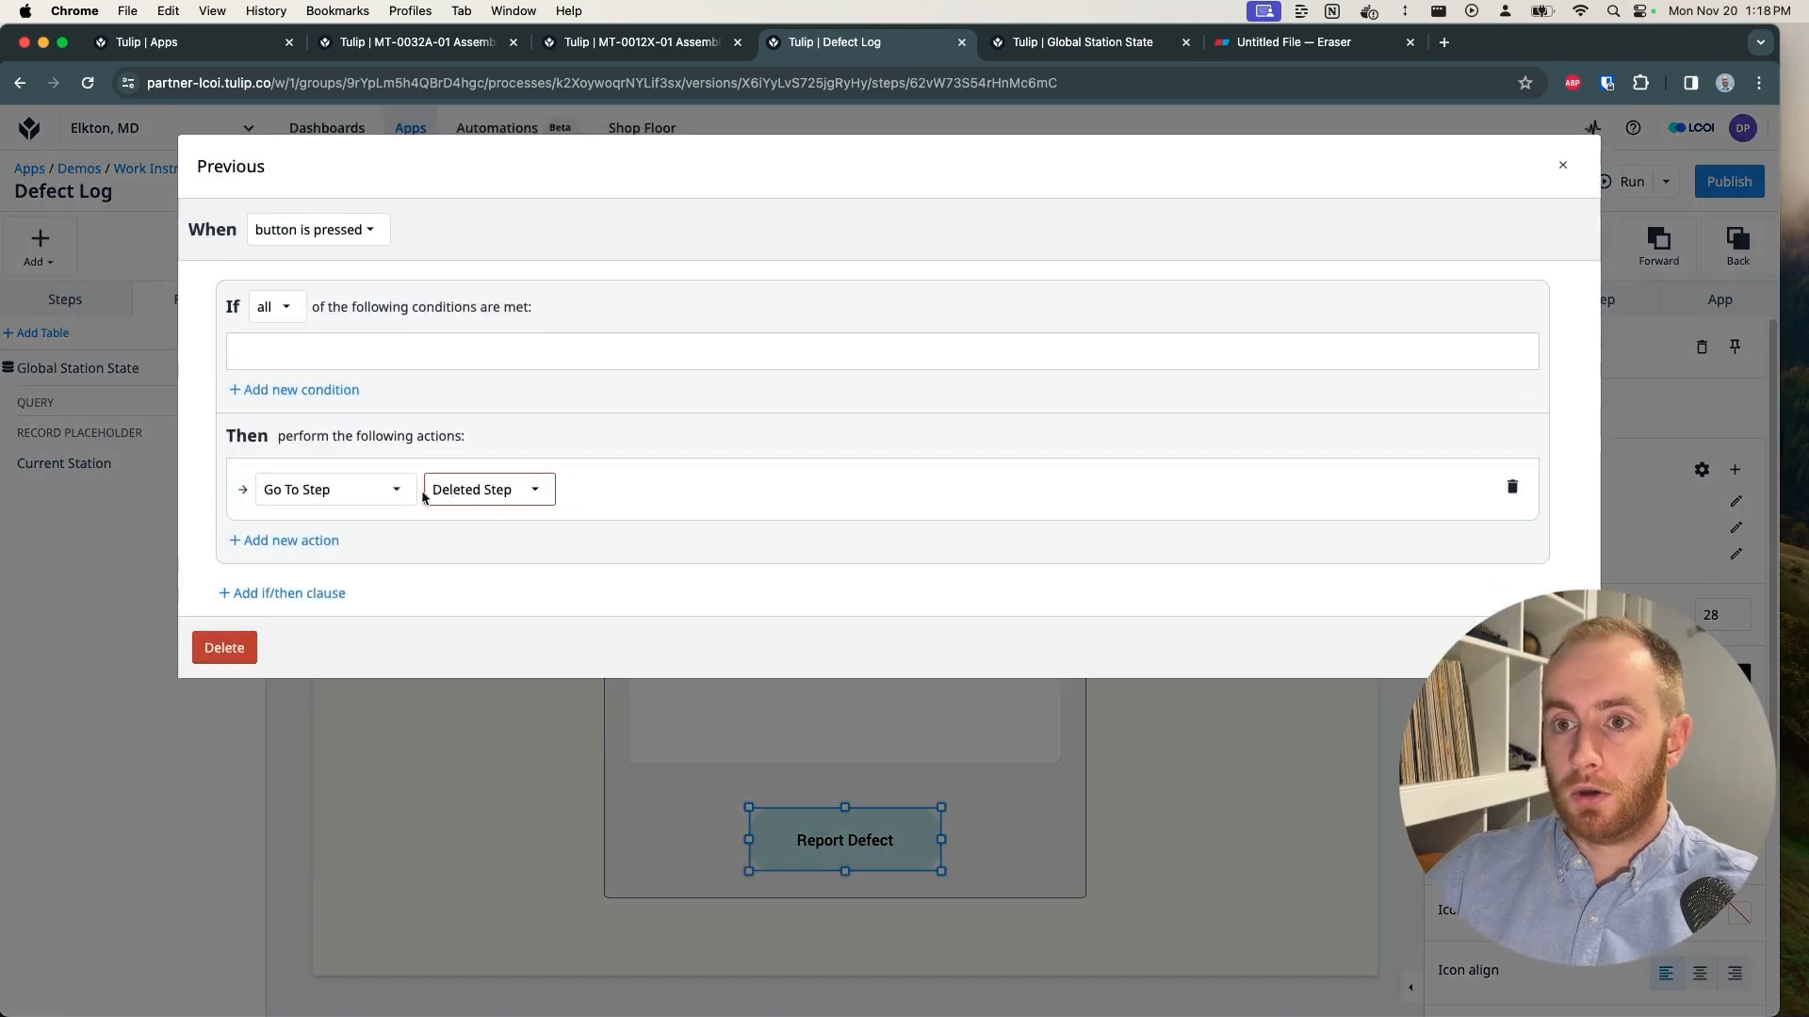
click(407, 497)
click(356, 471)
click(509, 492)
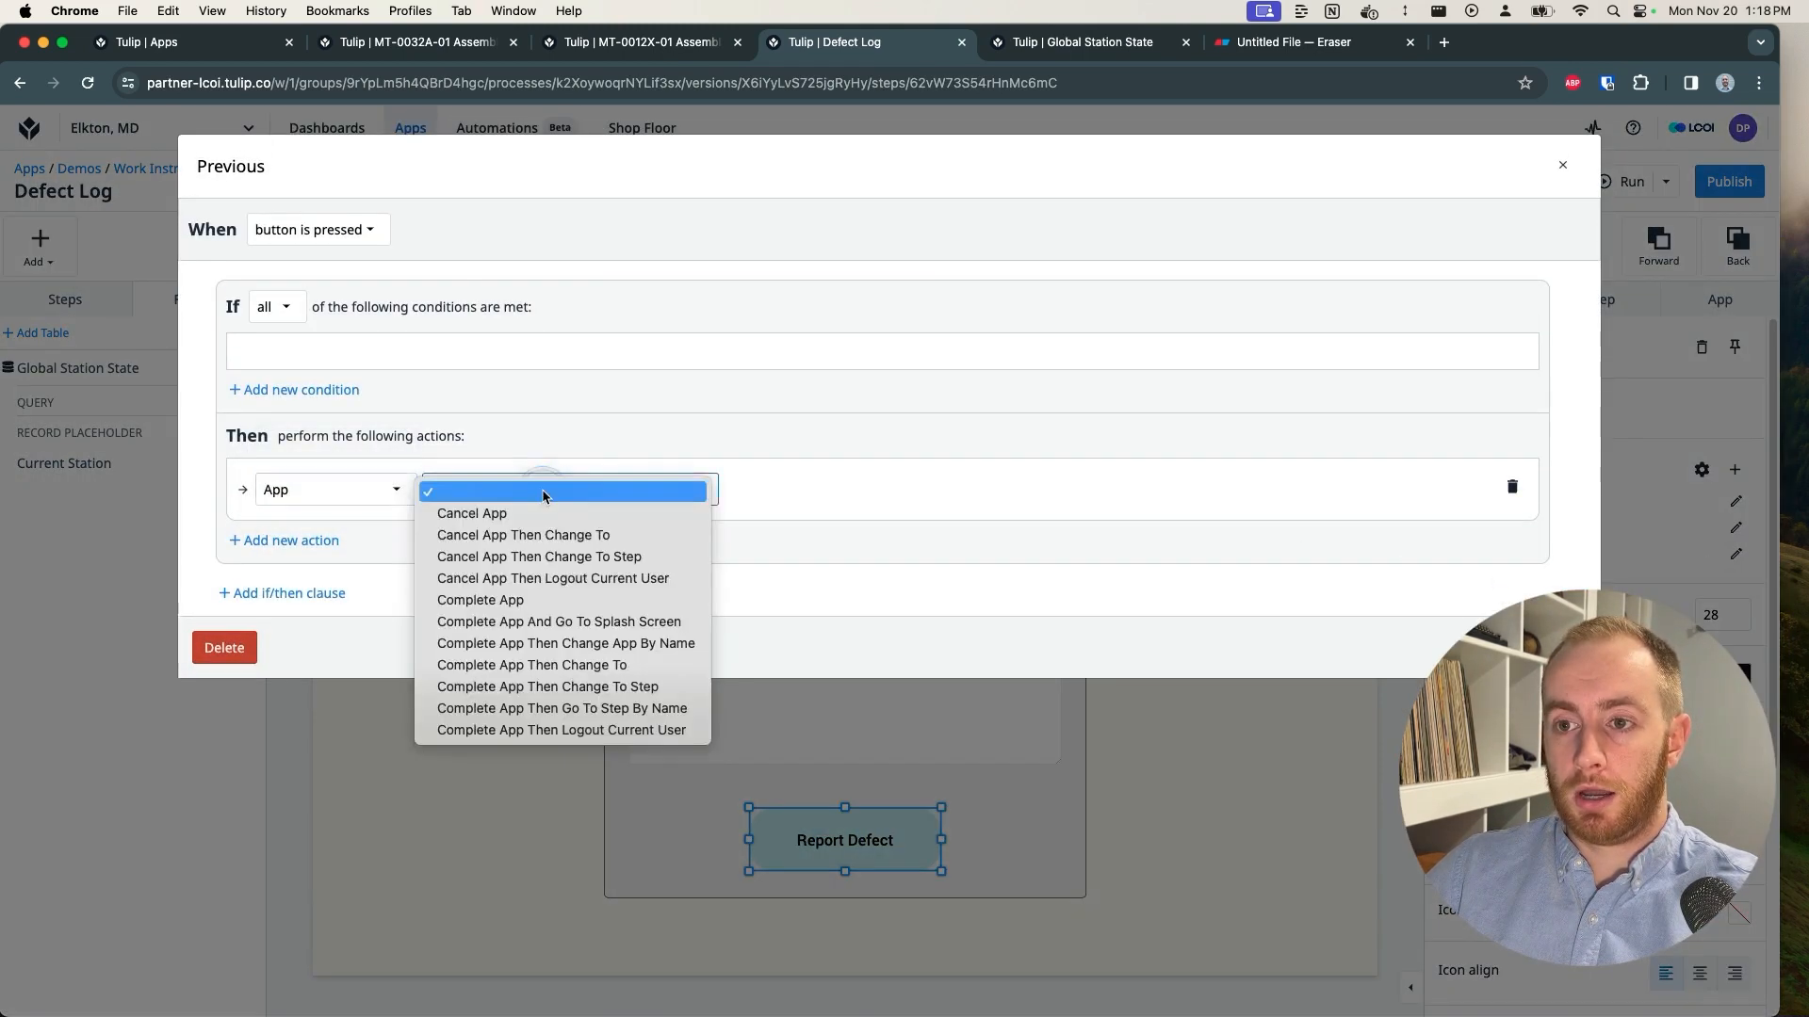
click(646, 642)
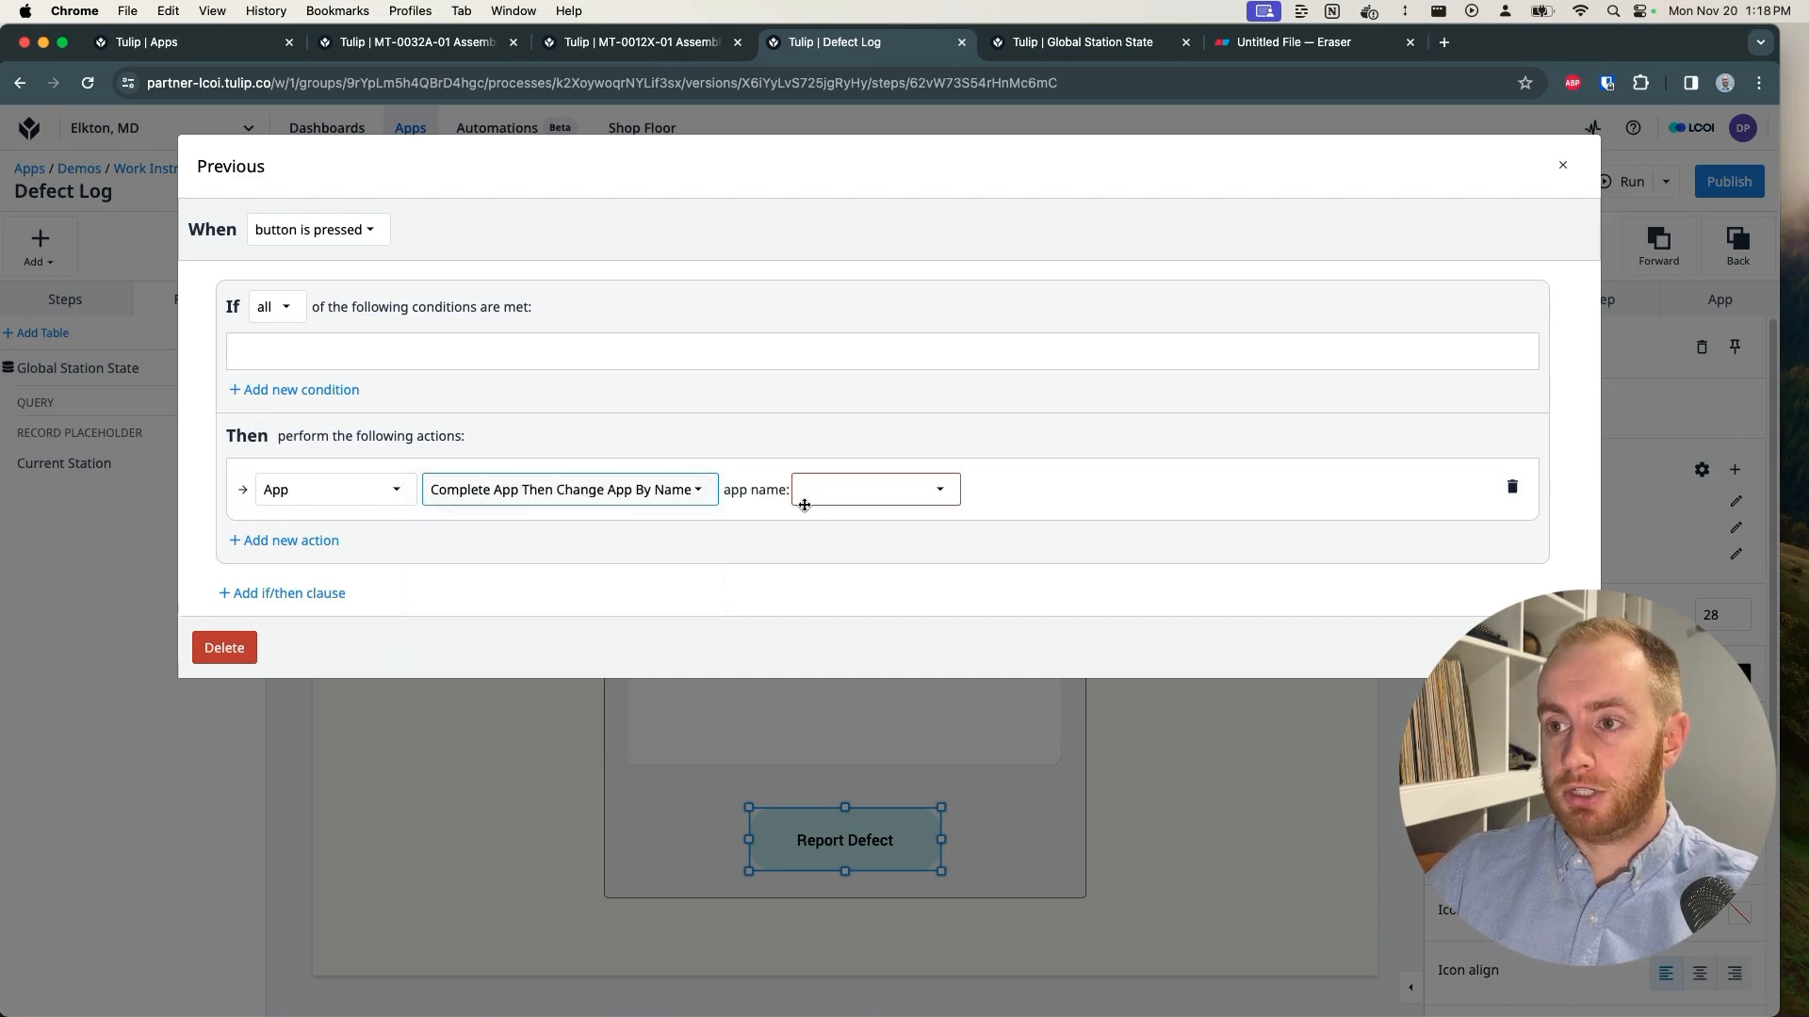
Step: Set the Report Defect transition's app name to the Table Record Current Station's Previous App Name, and close the trigger editor
click(833, 500)
click(845, 513)
click(1032, 492)
click(1040, 515)
click(1153, 482)
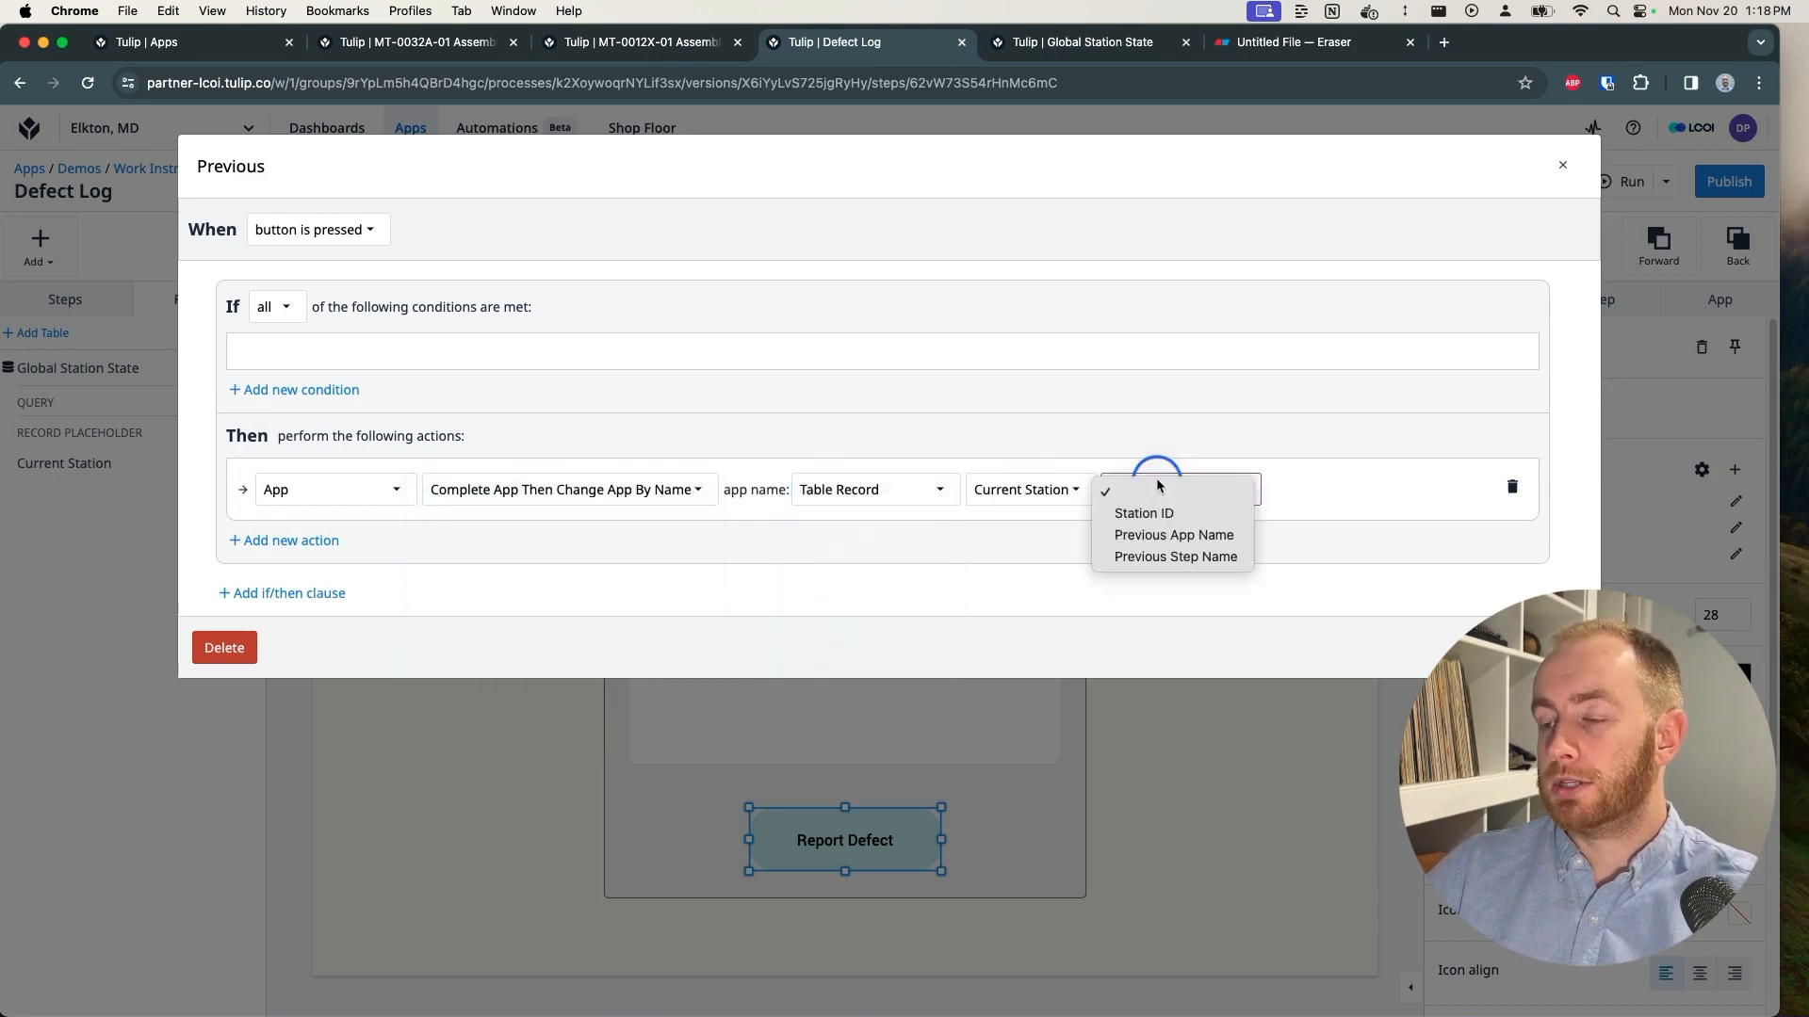
click(1193, 535)
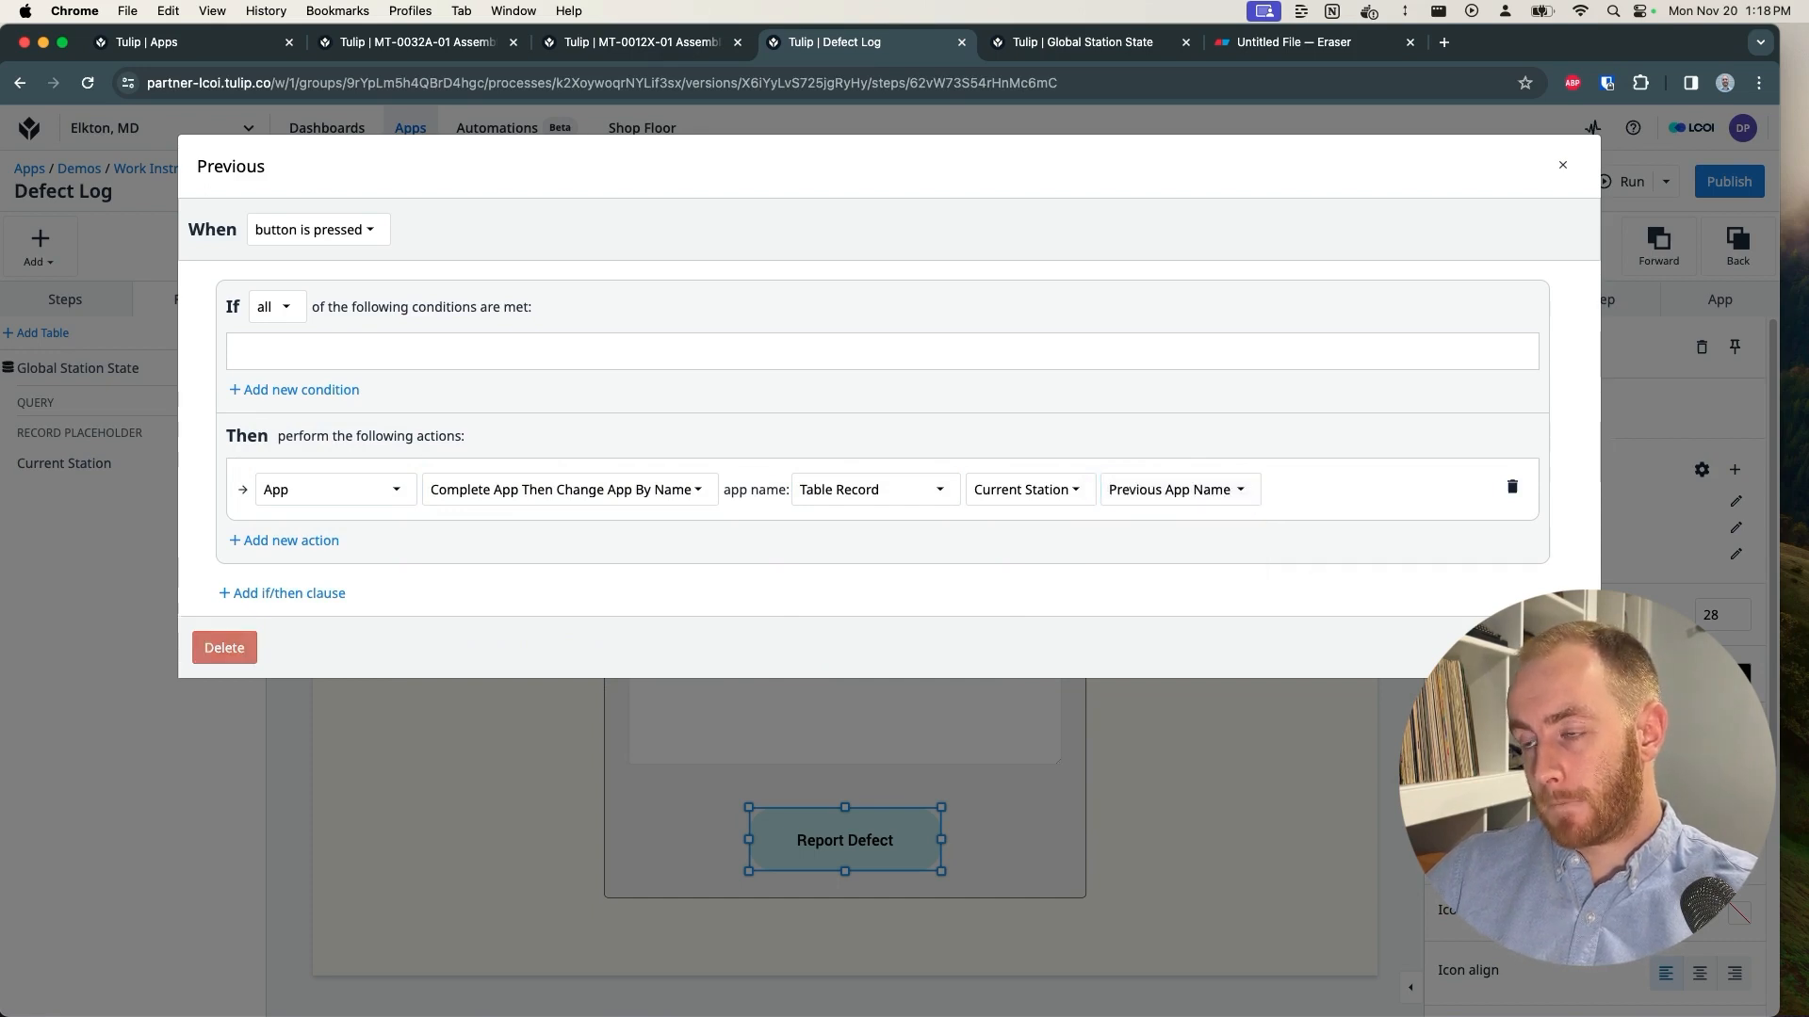
key(Escape)
click(1234, 626)
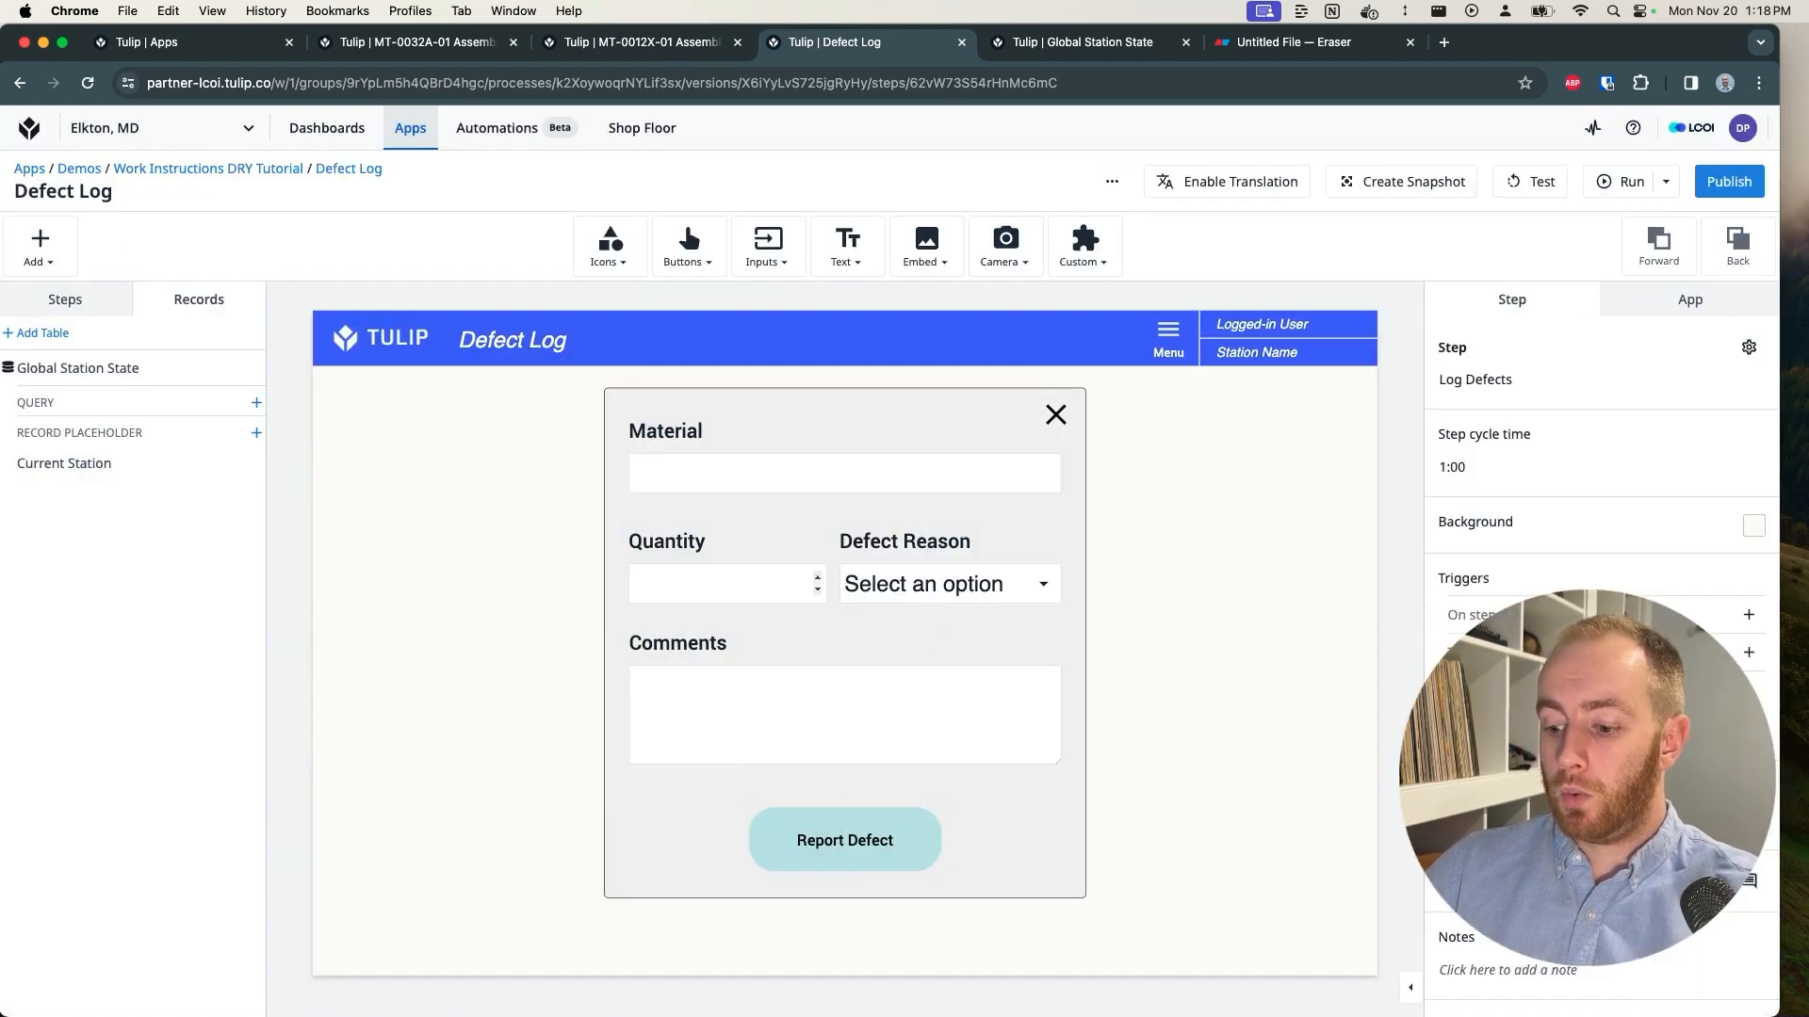
Step: Switch to Tulip Player, close the defect log to test the return, and begin the MT-0032A-01 Assembly app
key(super+Tab)
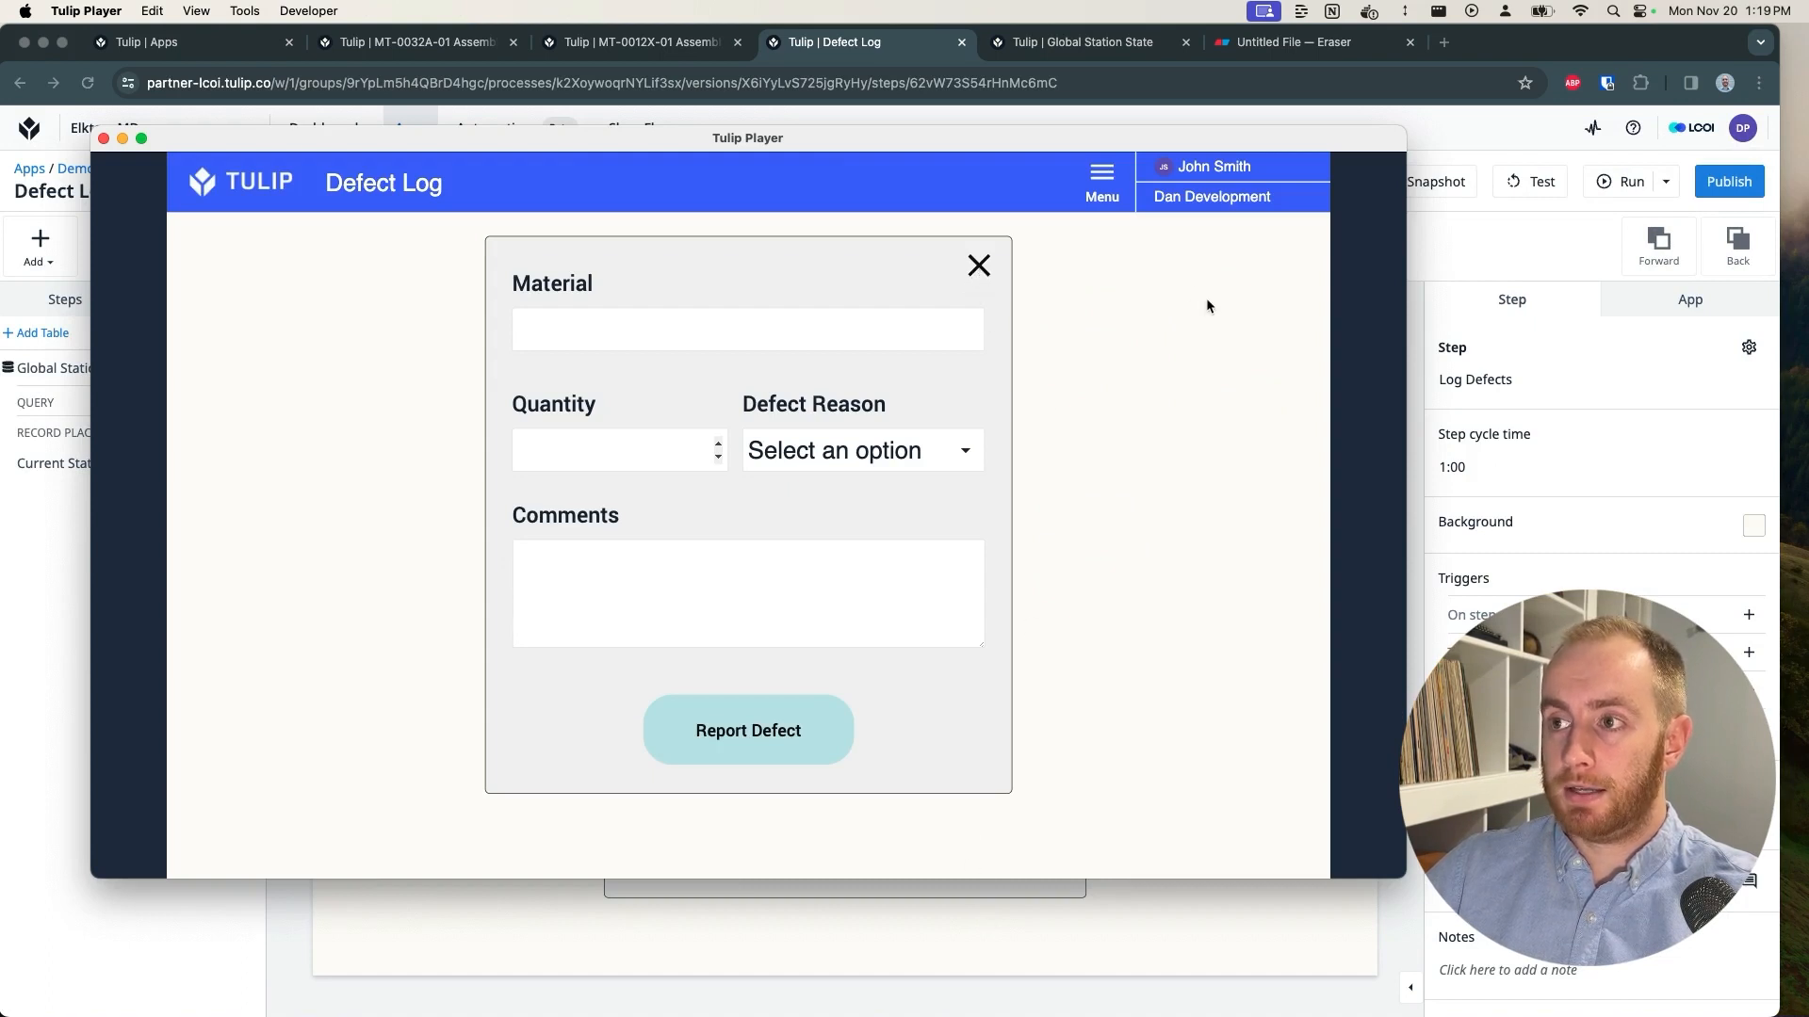
click(986, 271)
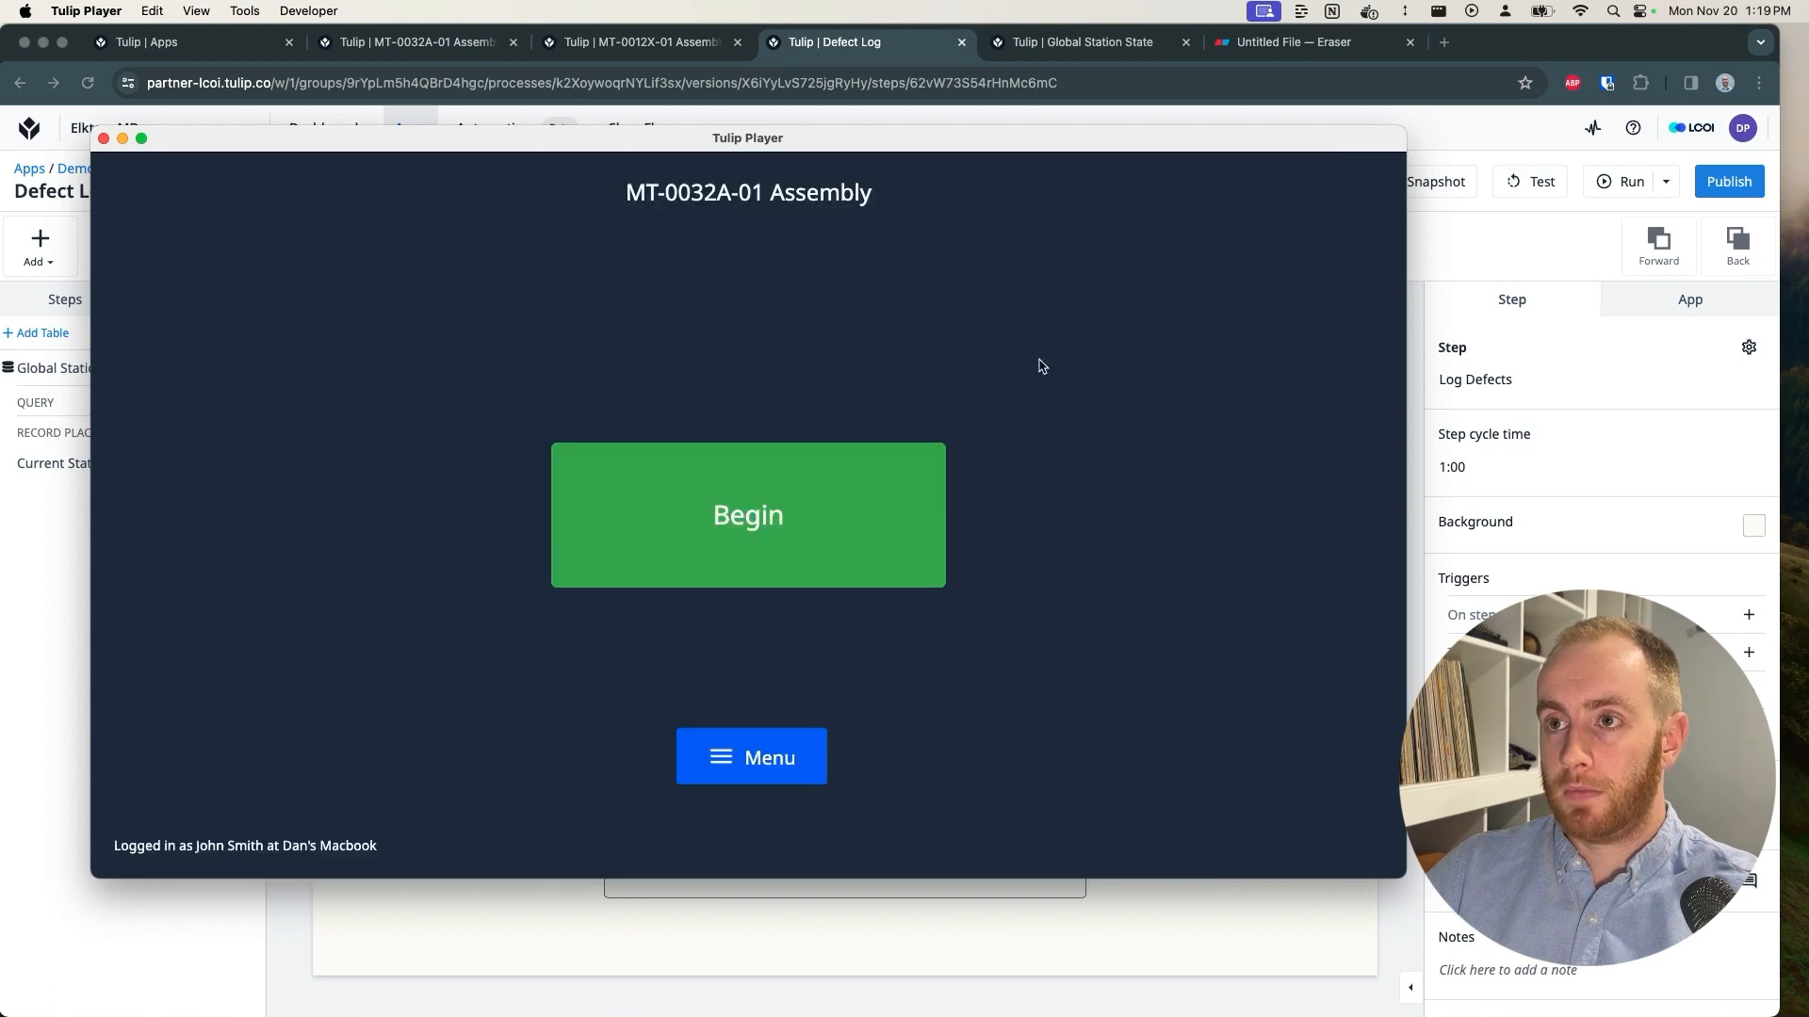
drag(580, 188, 886, 202)
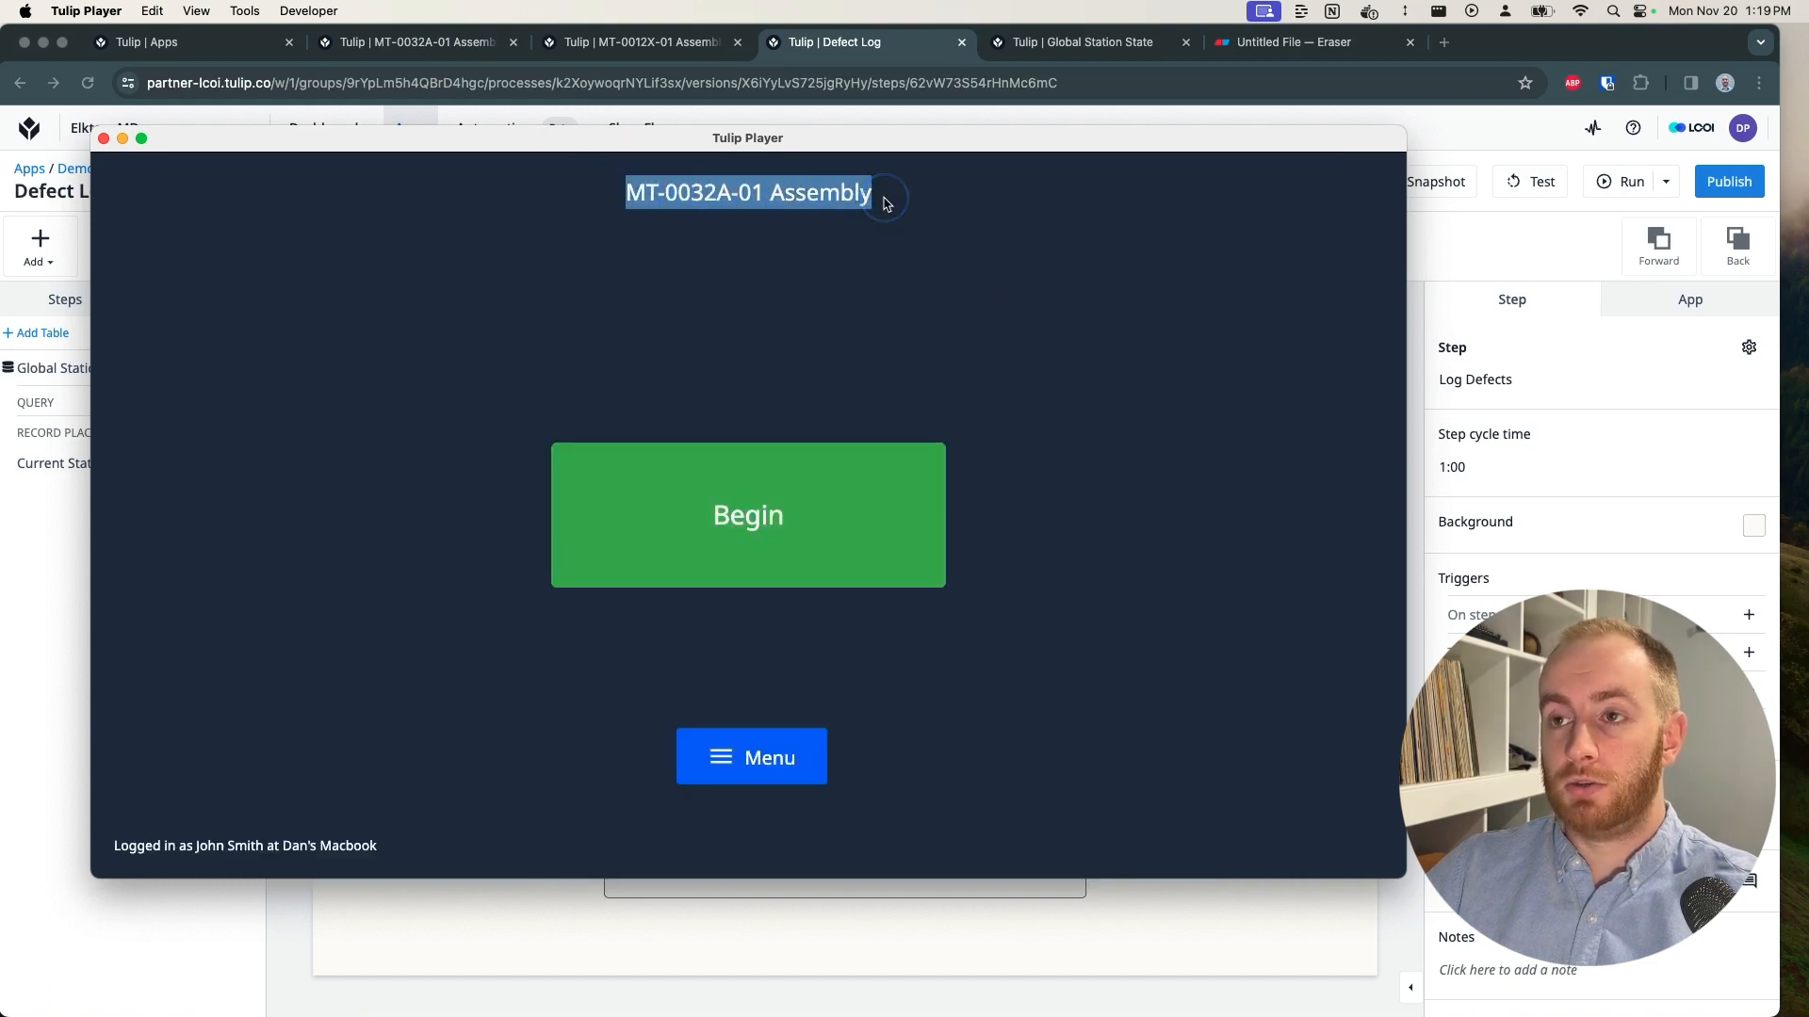
click(758, 497)
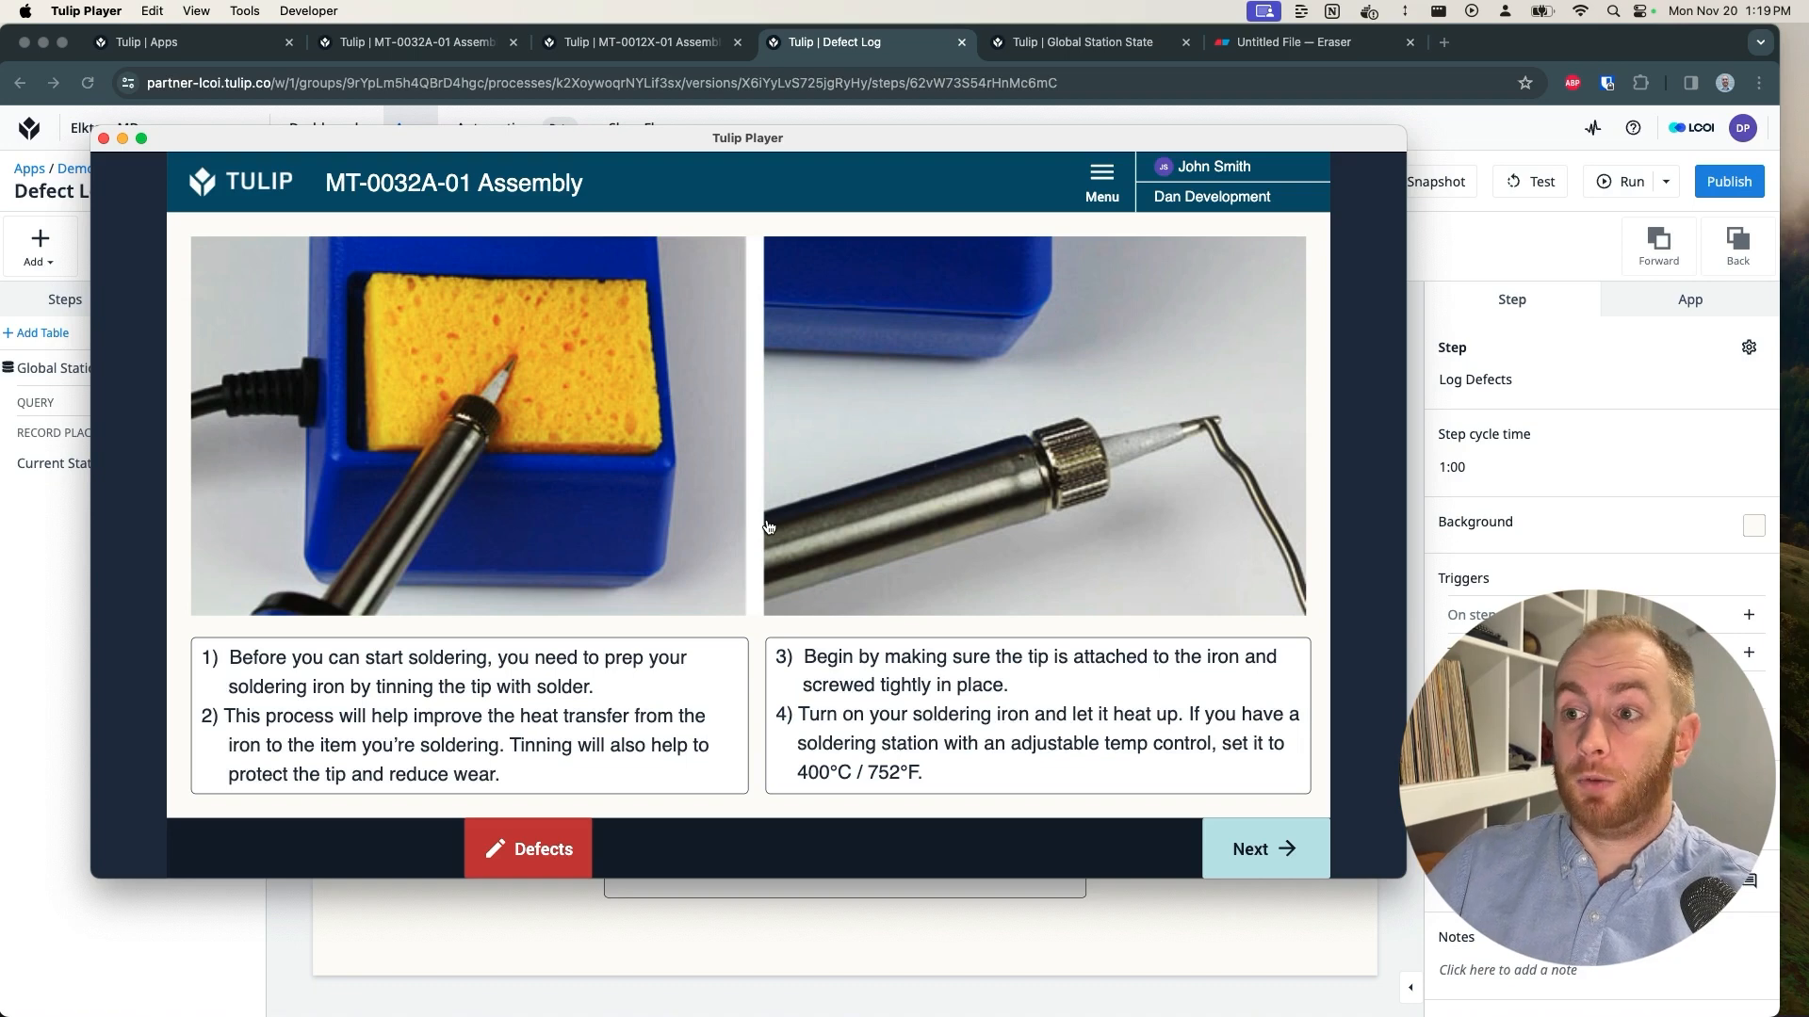
Step: Return to the MT-0032A-01 Assembly app editor in the browser and review its app-level Load Station trigger
click(59, 567)
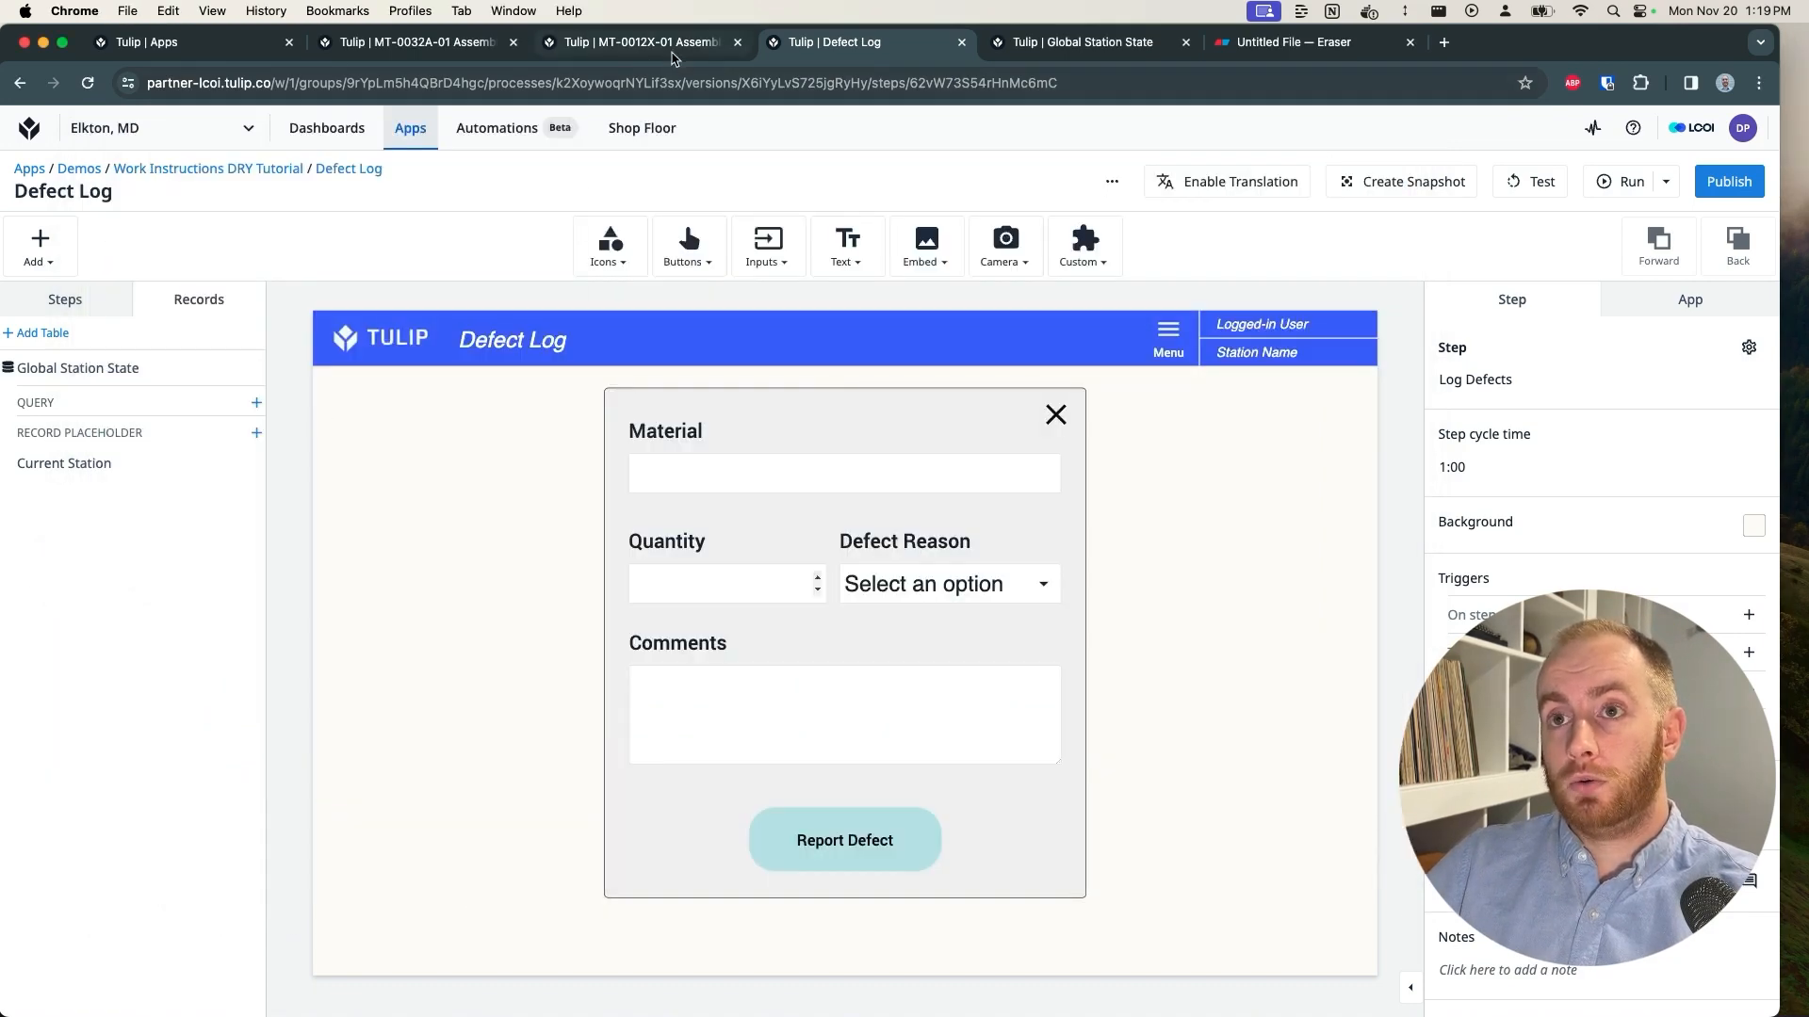
click(431, 47)
click(143, 393)
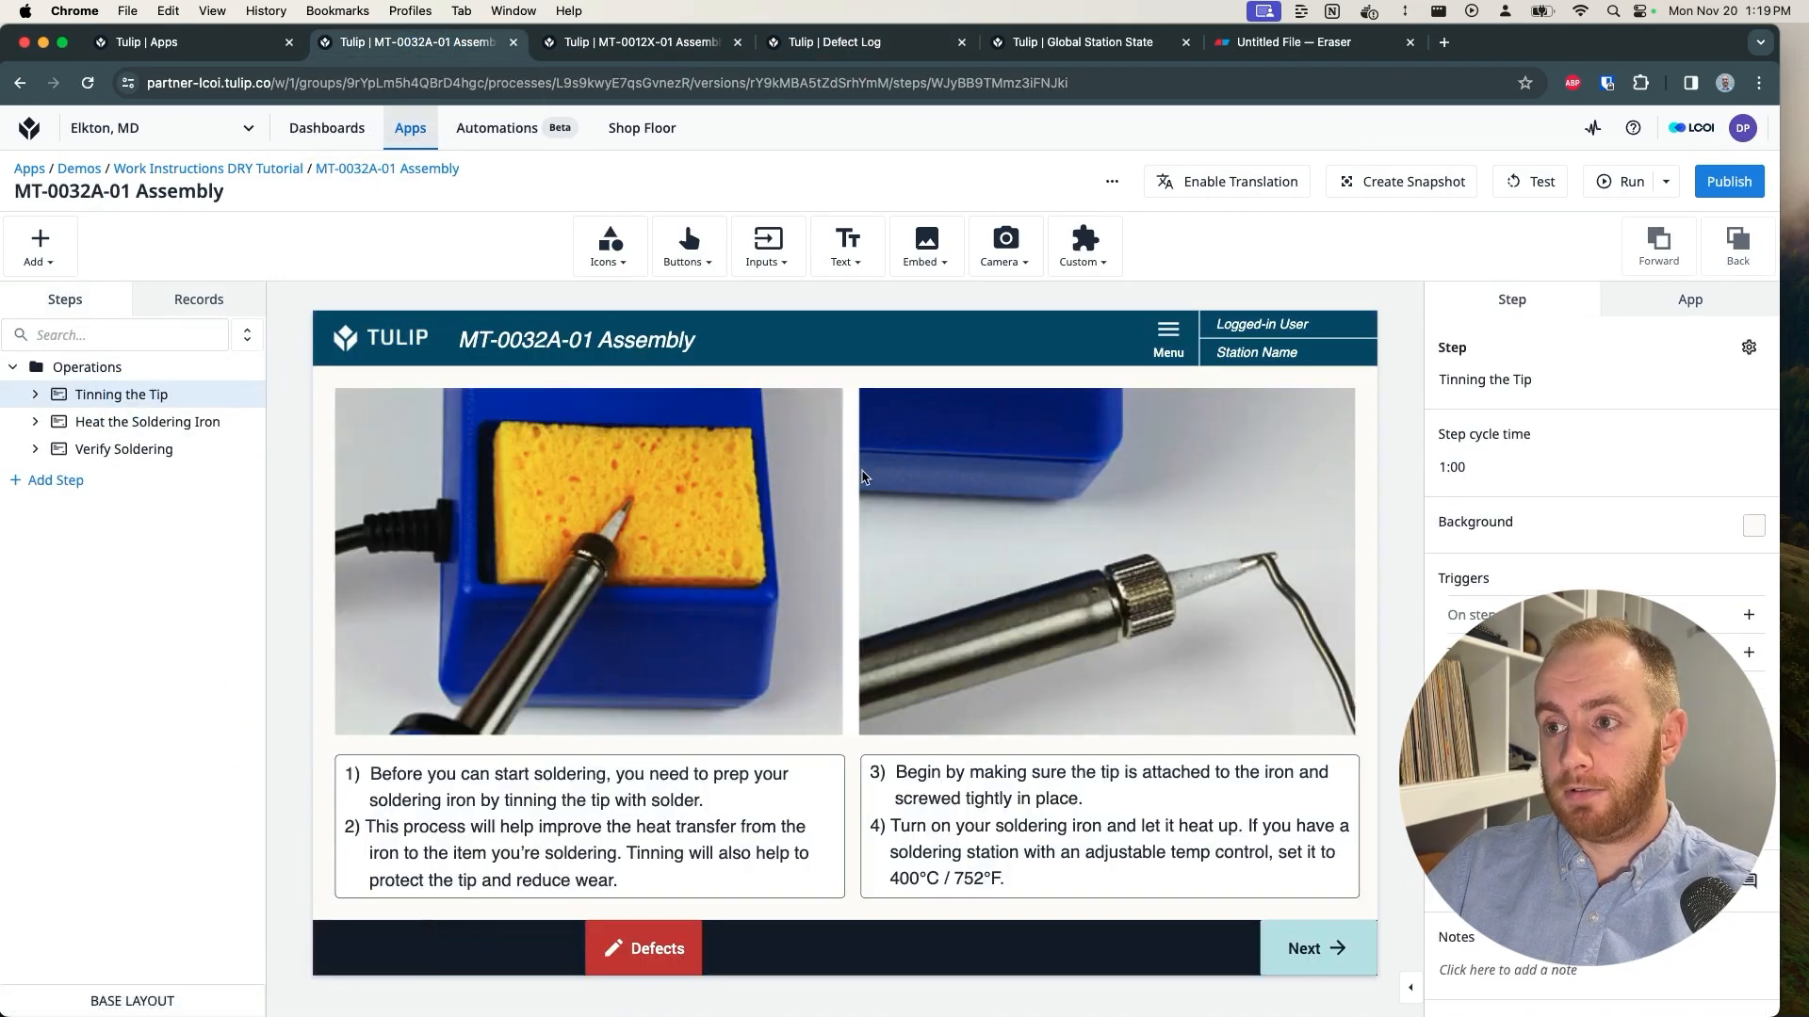
click(1670, 315)
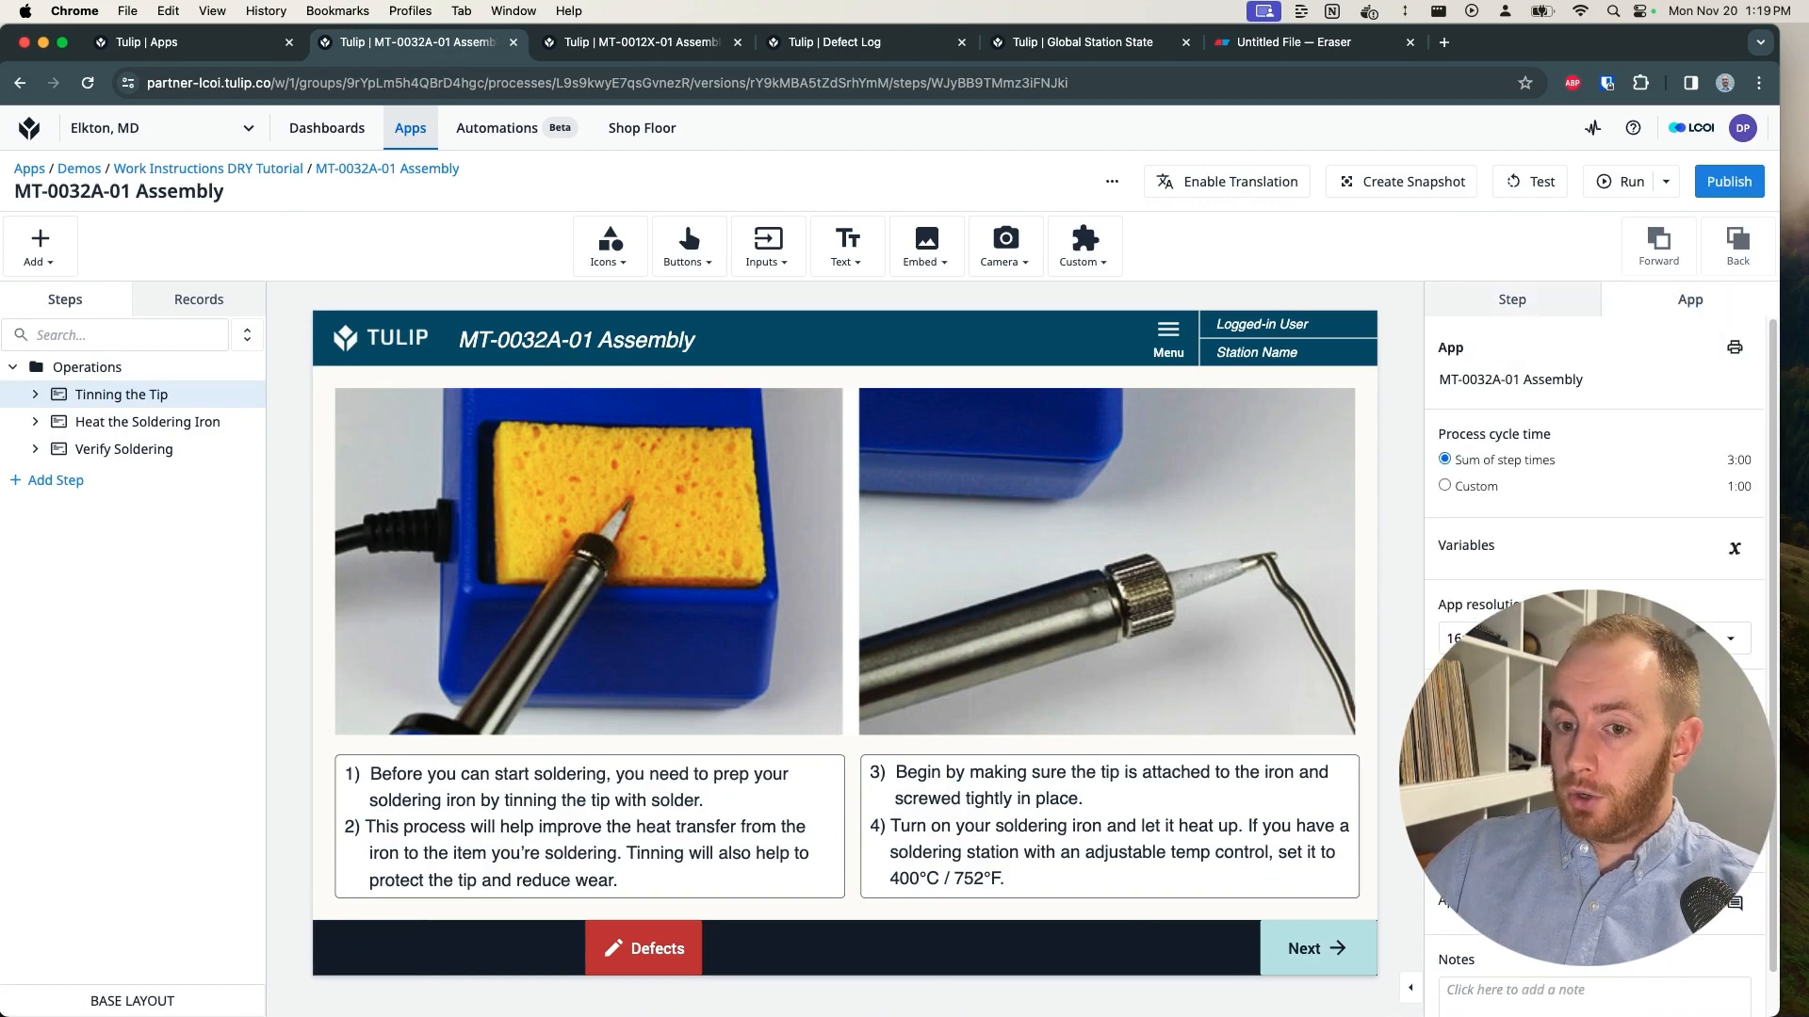
click(1507, 757)
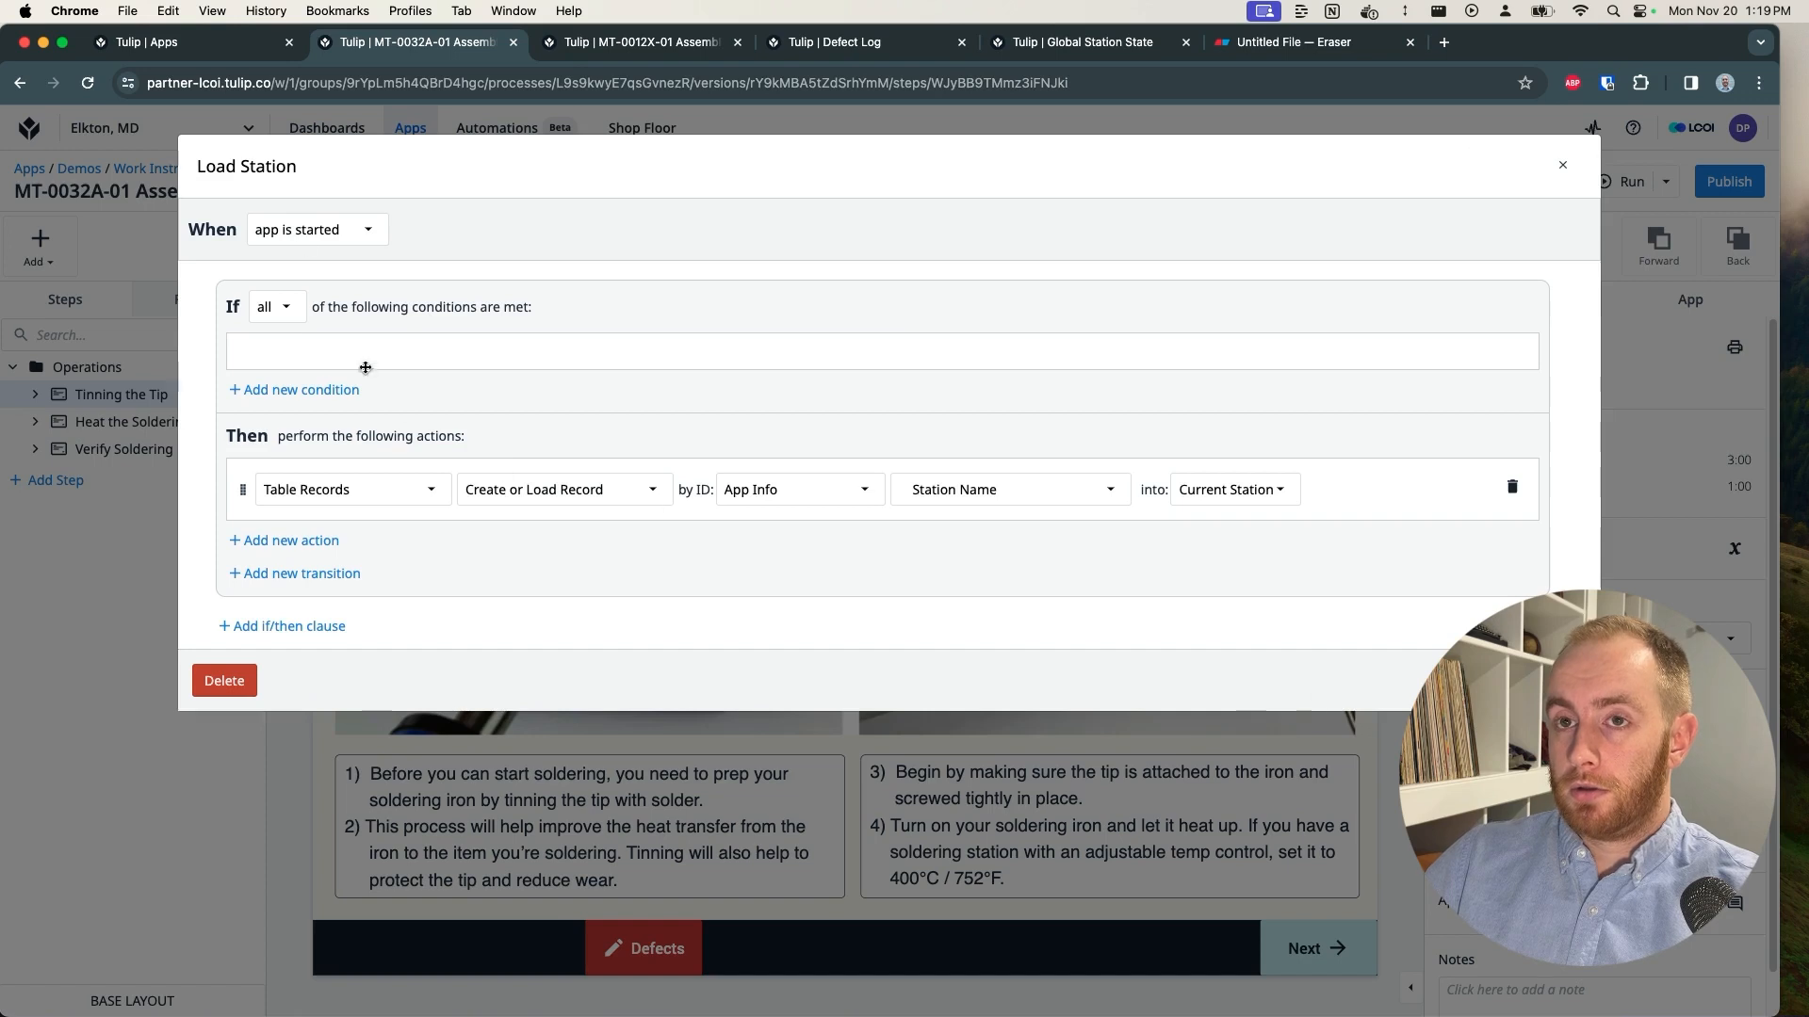
click(1563, 168)
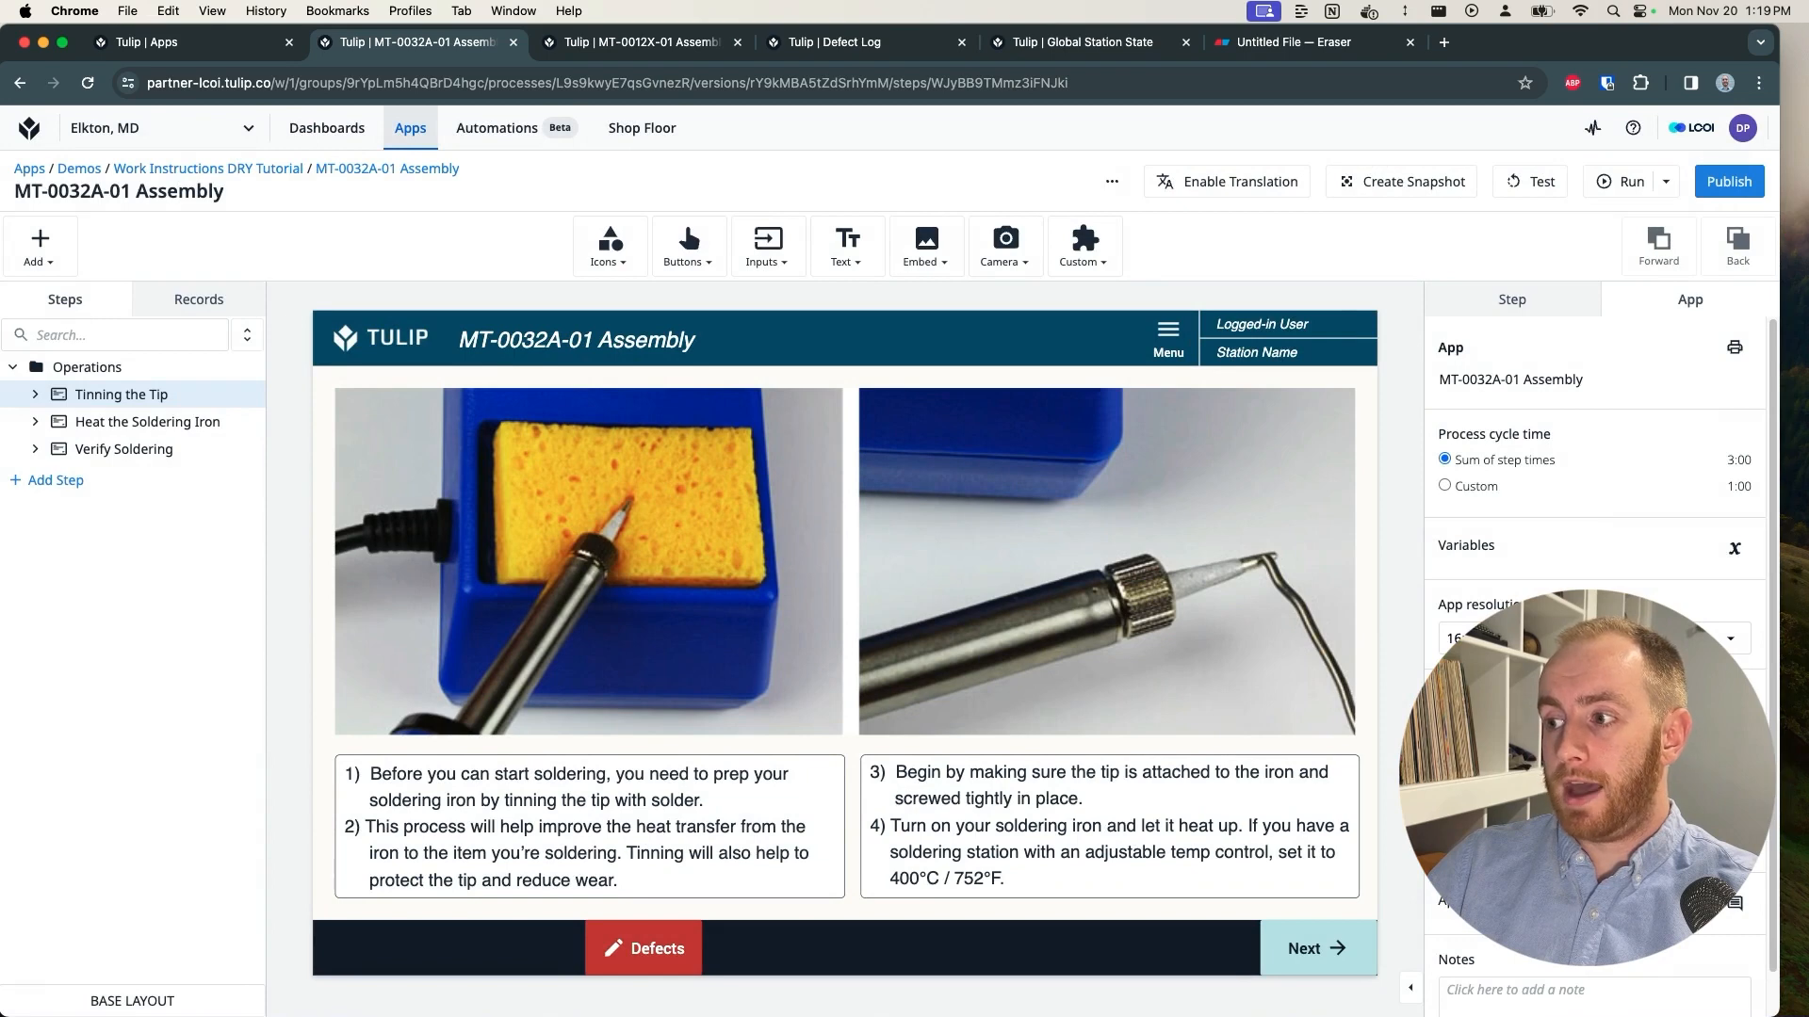
Step: Add a new app-started trigger named "Route to Previous Step and Clear" to the MT-0032A-01 Assembly app
click(1735, 737)
click(430, 167)
text(Route to Previous Step and Clear)
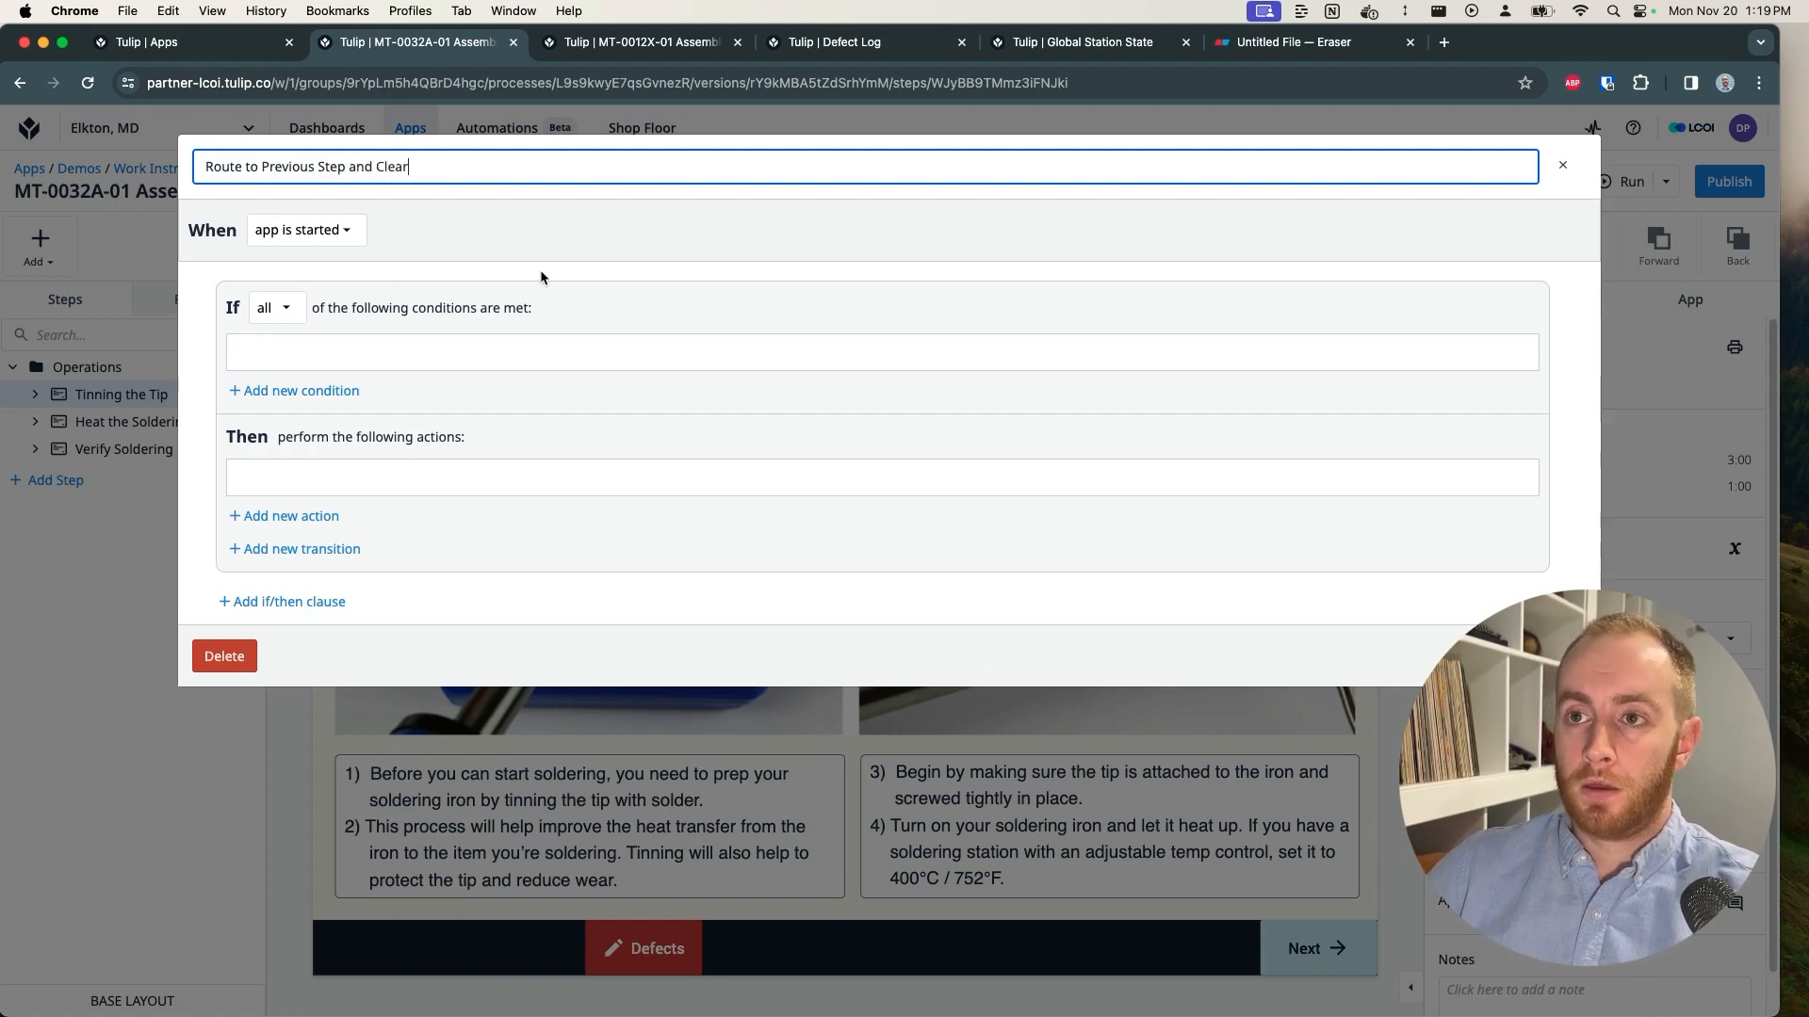
Step: Add a condition to the trigger that the Table Record Current Station's Previous Step Name Is Not Blank
key(Return)
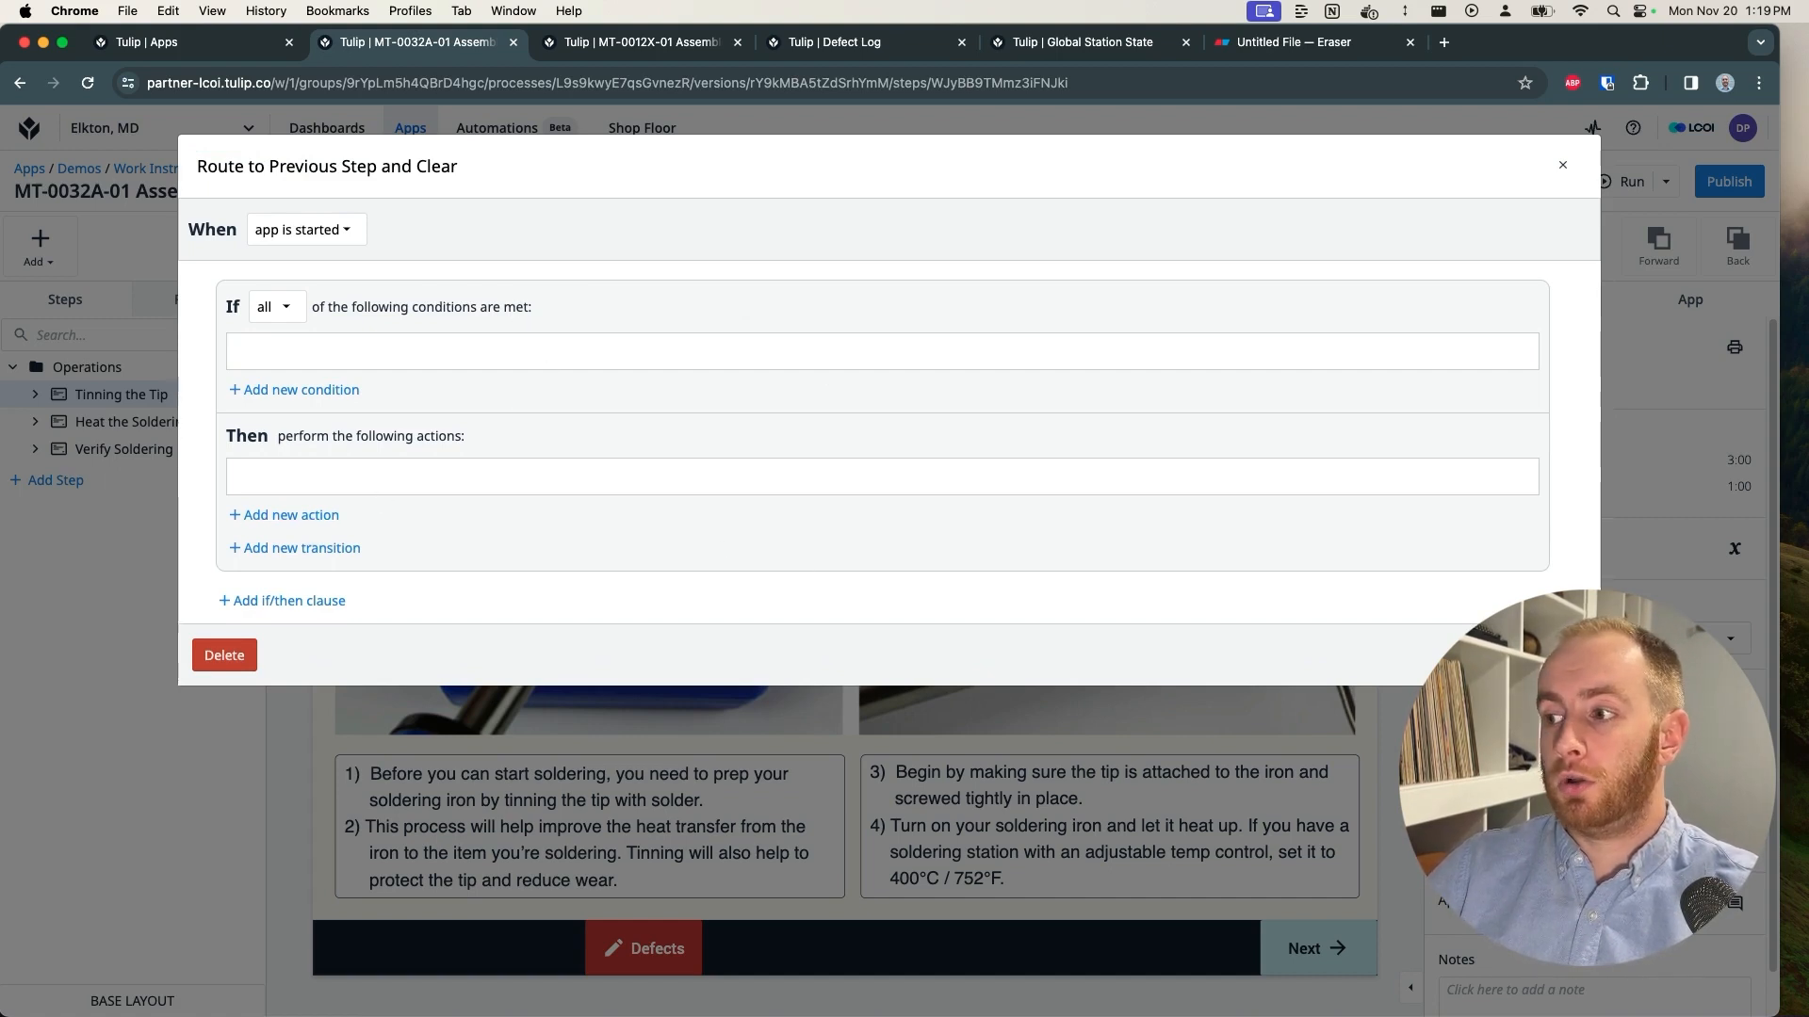
click(310, 394)
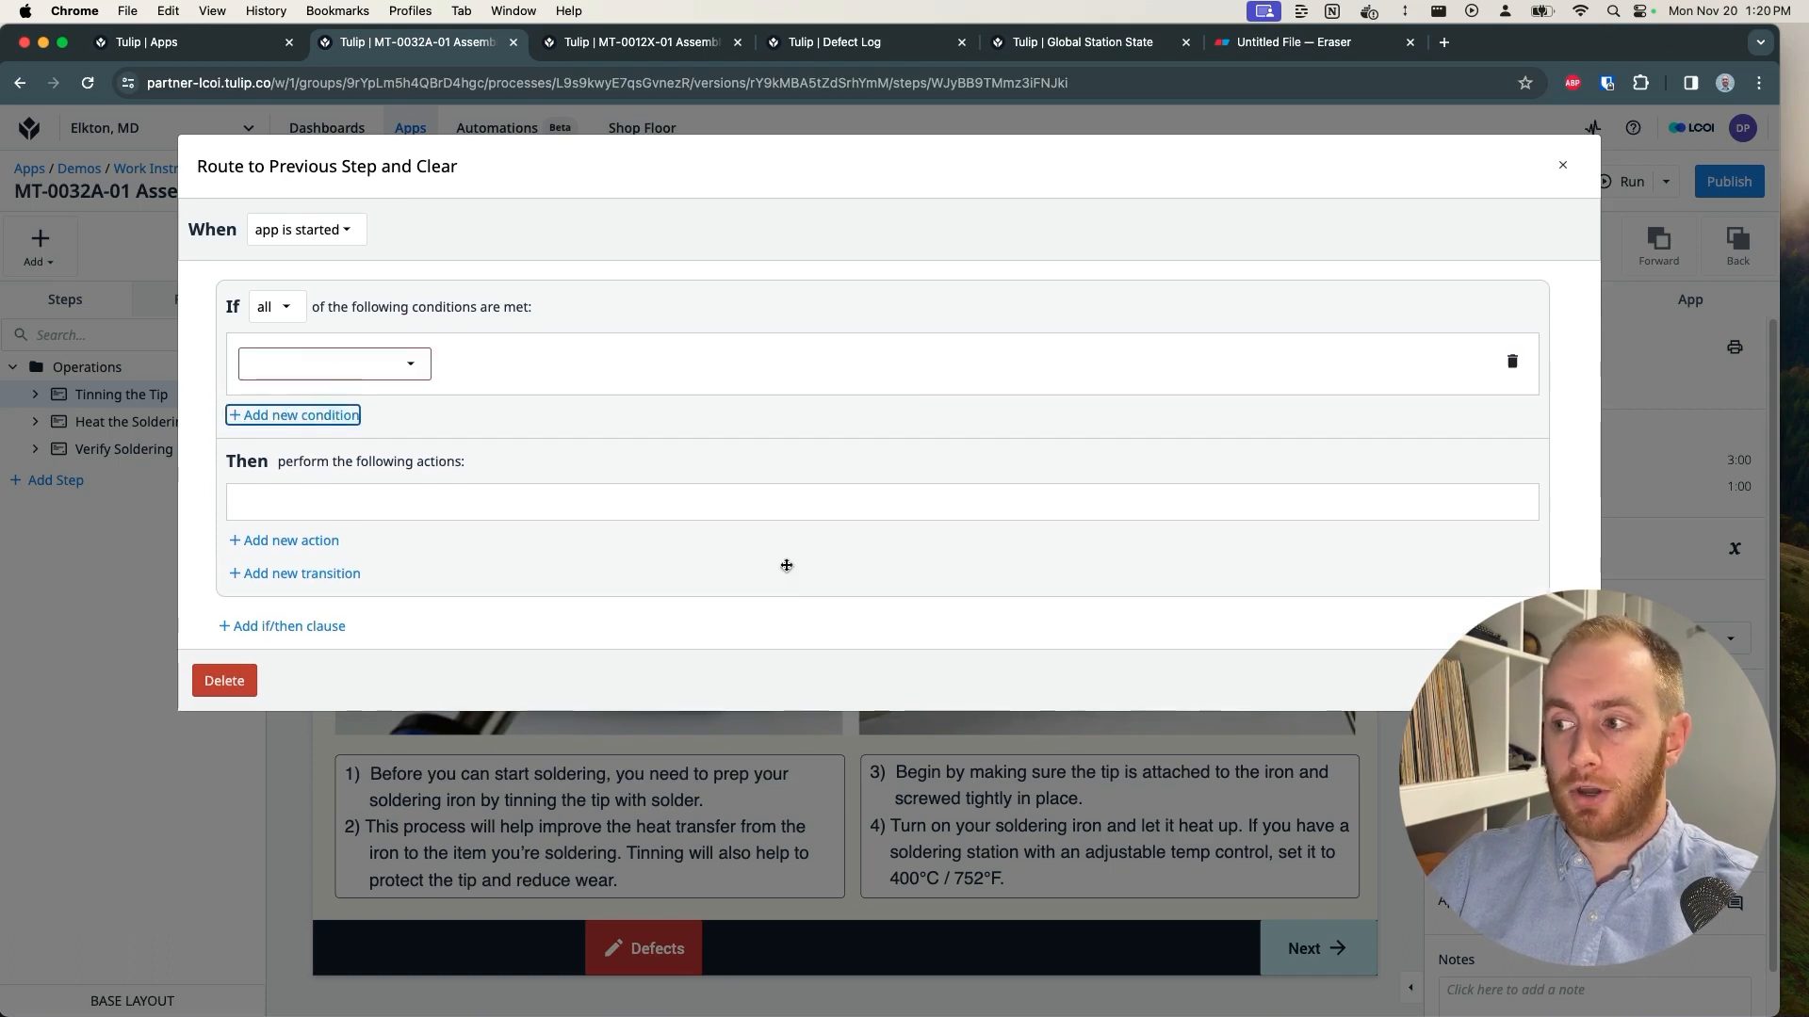
click(392, 366)
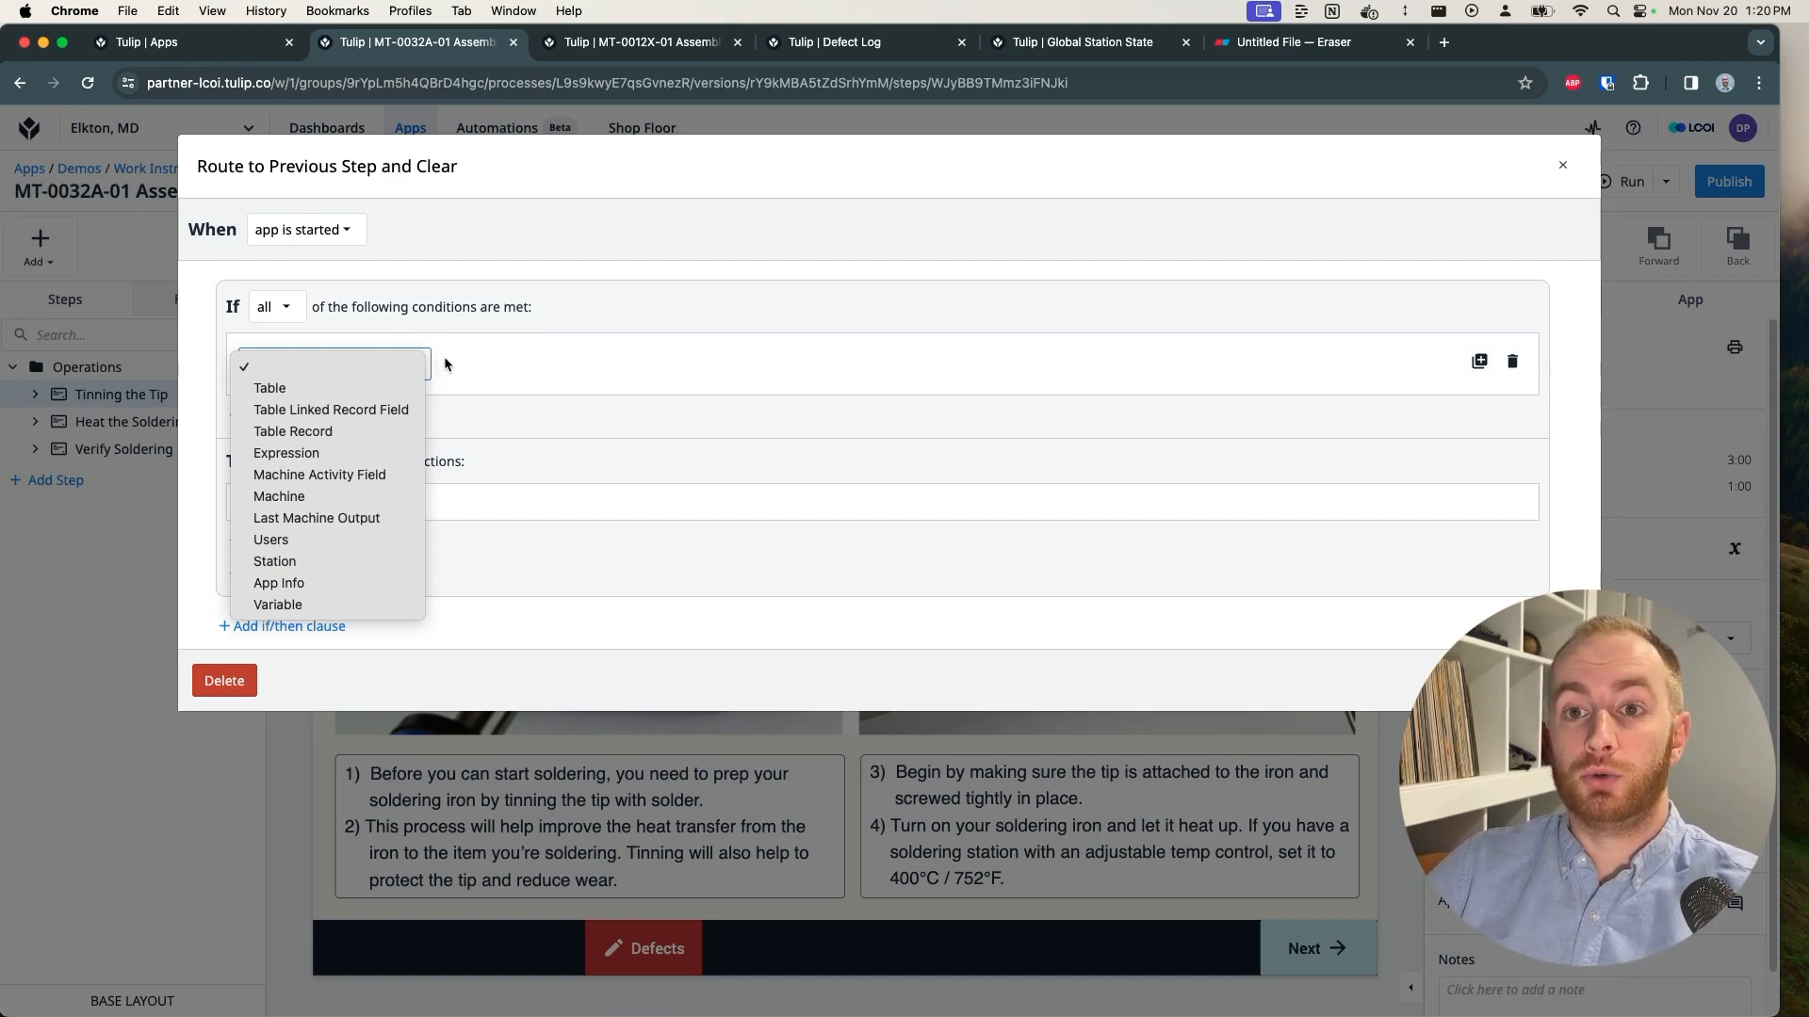
click(378, 431)
click(504, 363)
click(522, 394)
click(639, 375)
click(648, 476)
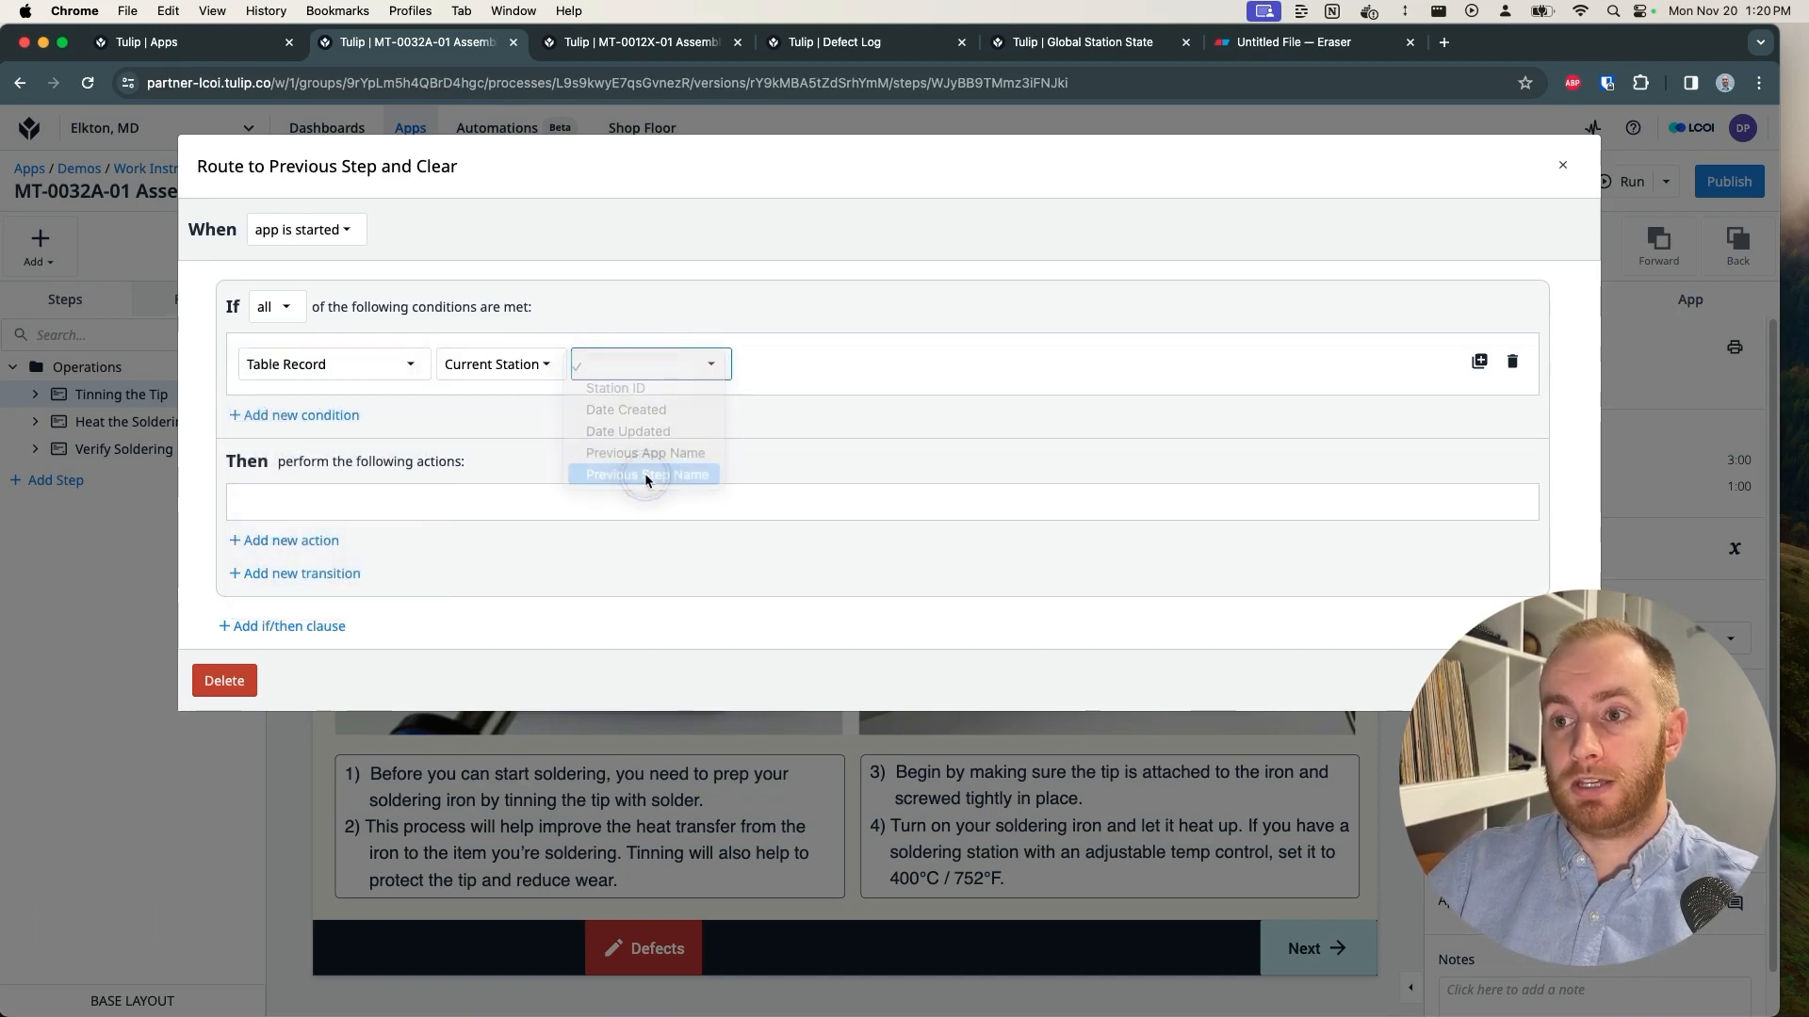
click(814, 364)
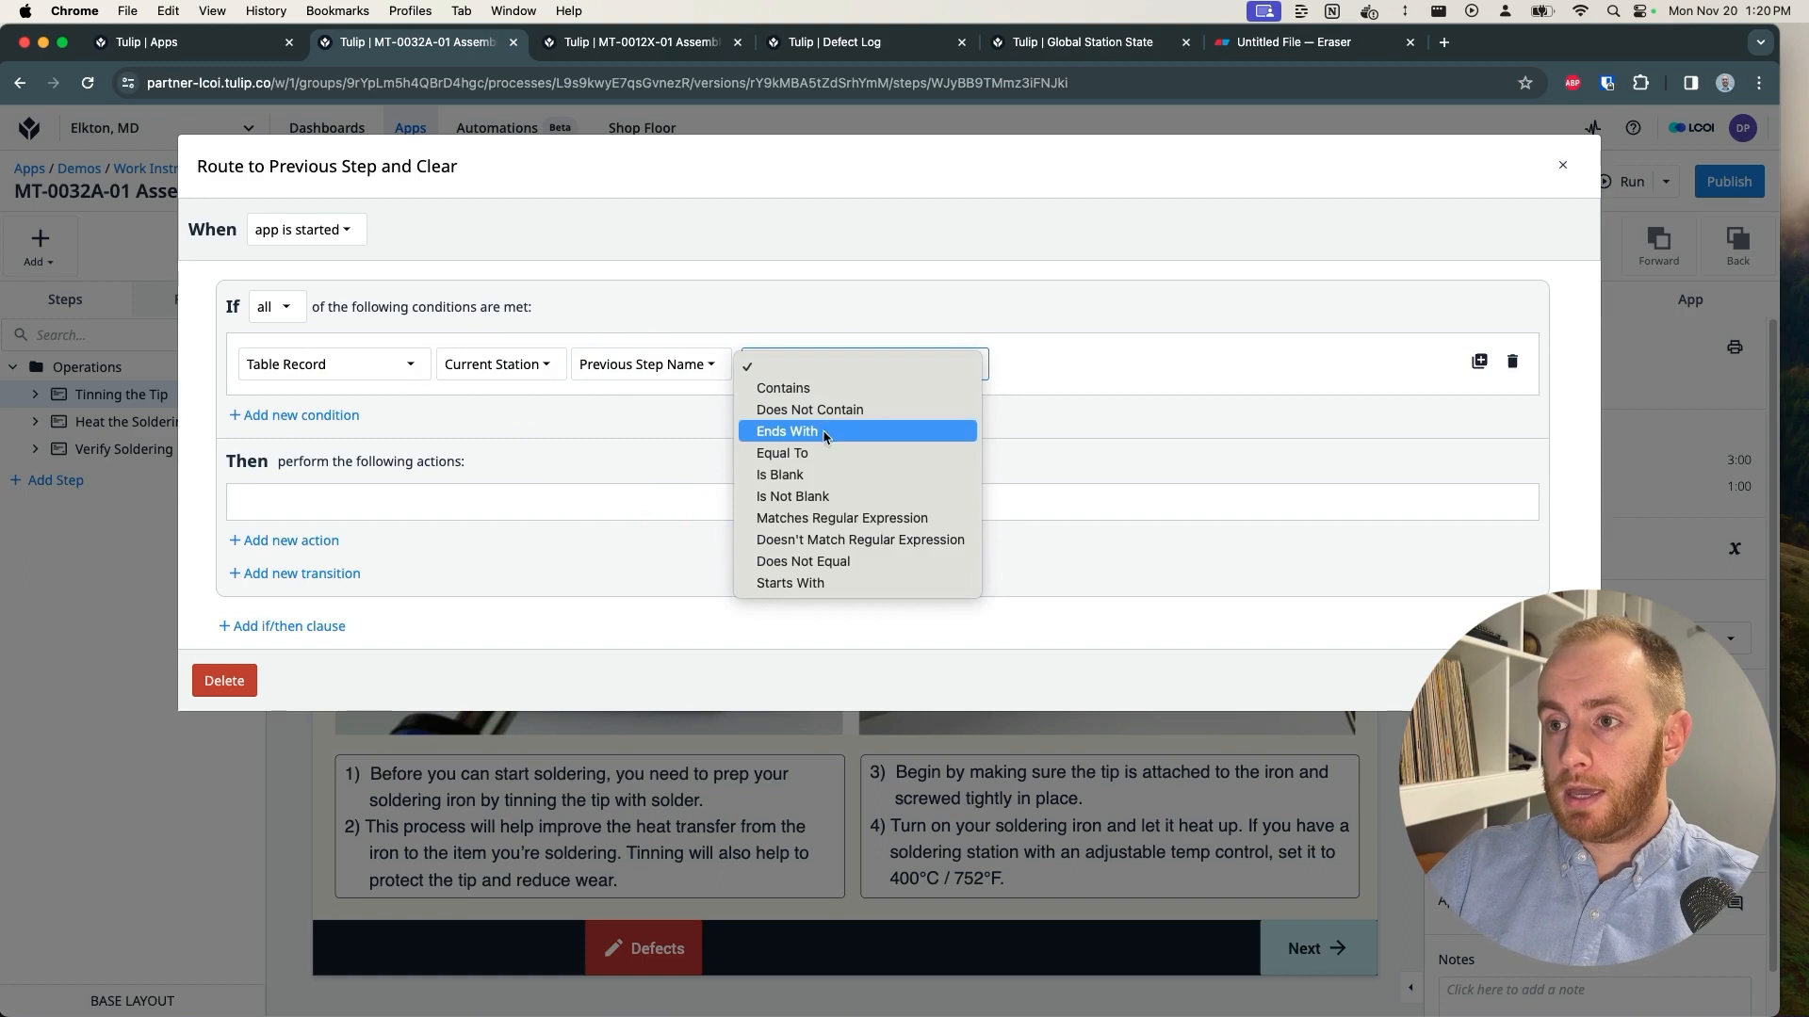
click(814, 497)
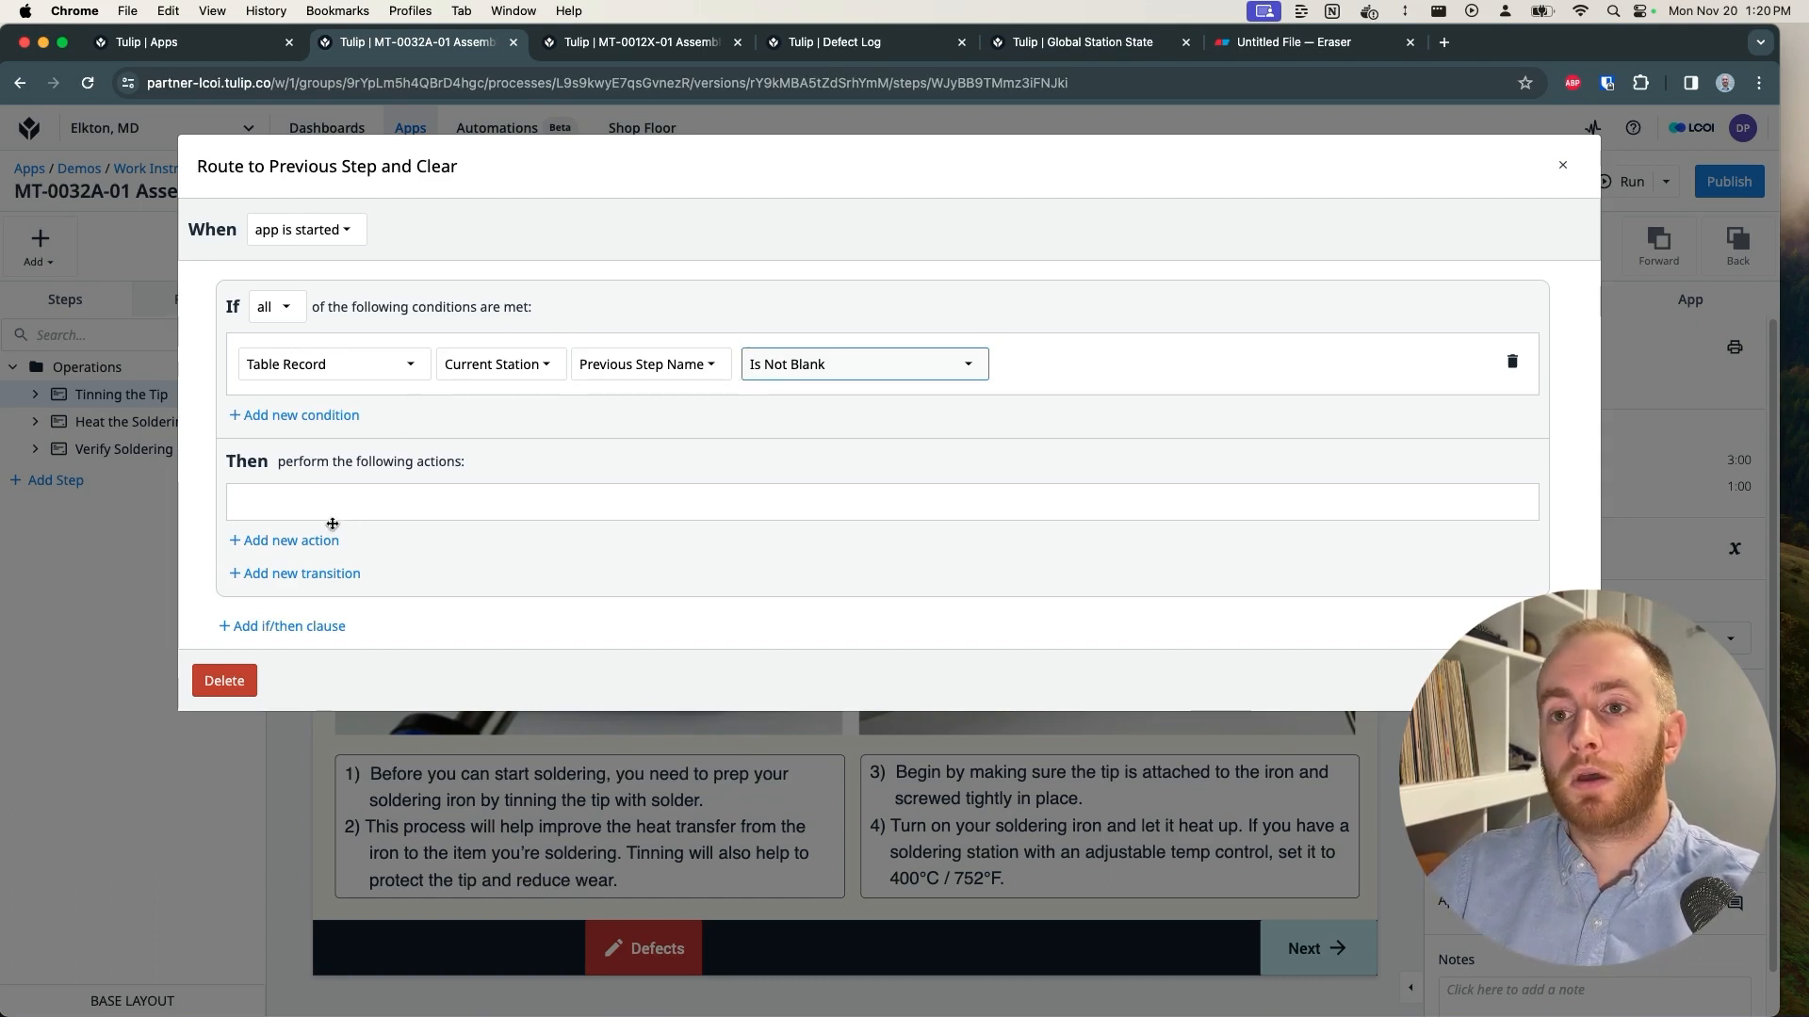
Step: Add a Go To Step By Name transition using the Table Record Current Station's Previous Step Name, and save the trigger
click(307, 572)
click(348, 520)
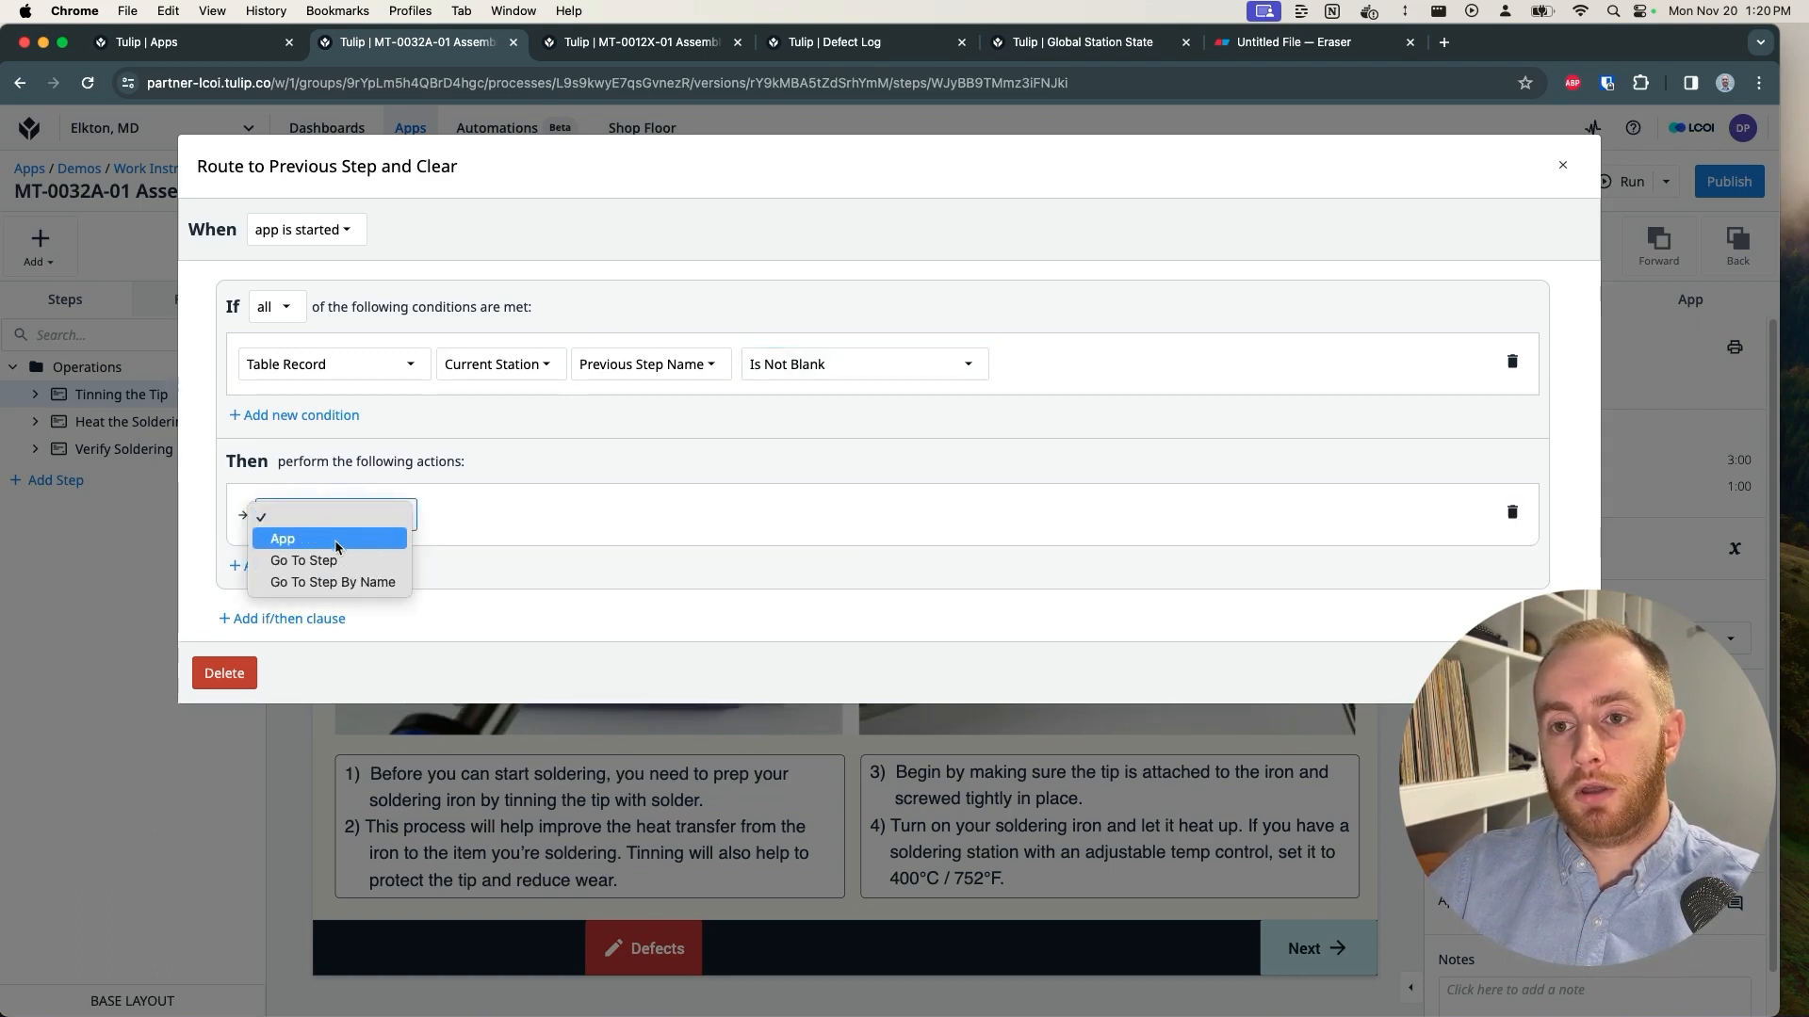
click(348, 560)
click(394, 520)
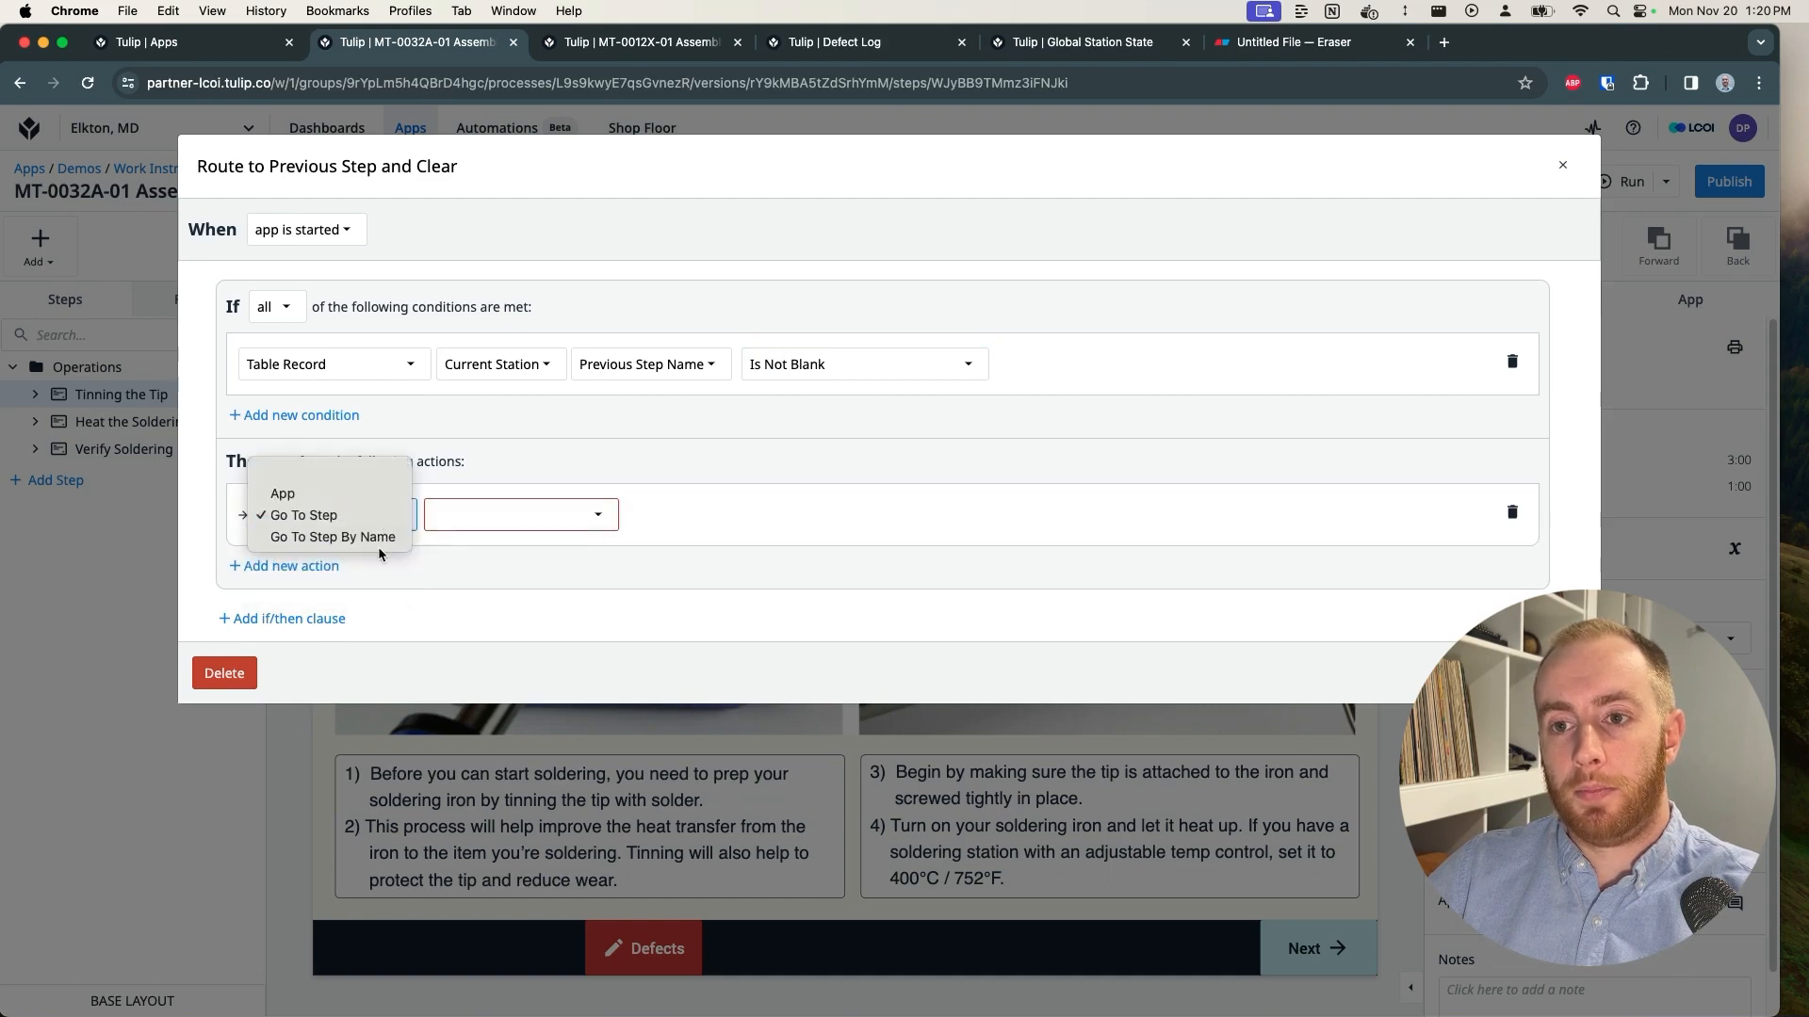
click(377, 543)
click(633, 517)
click(637, 537)
click(782, 517)
click(781, 540)
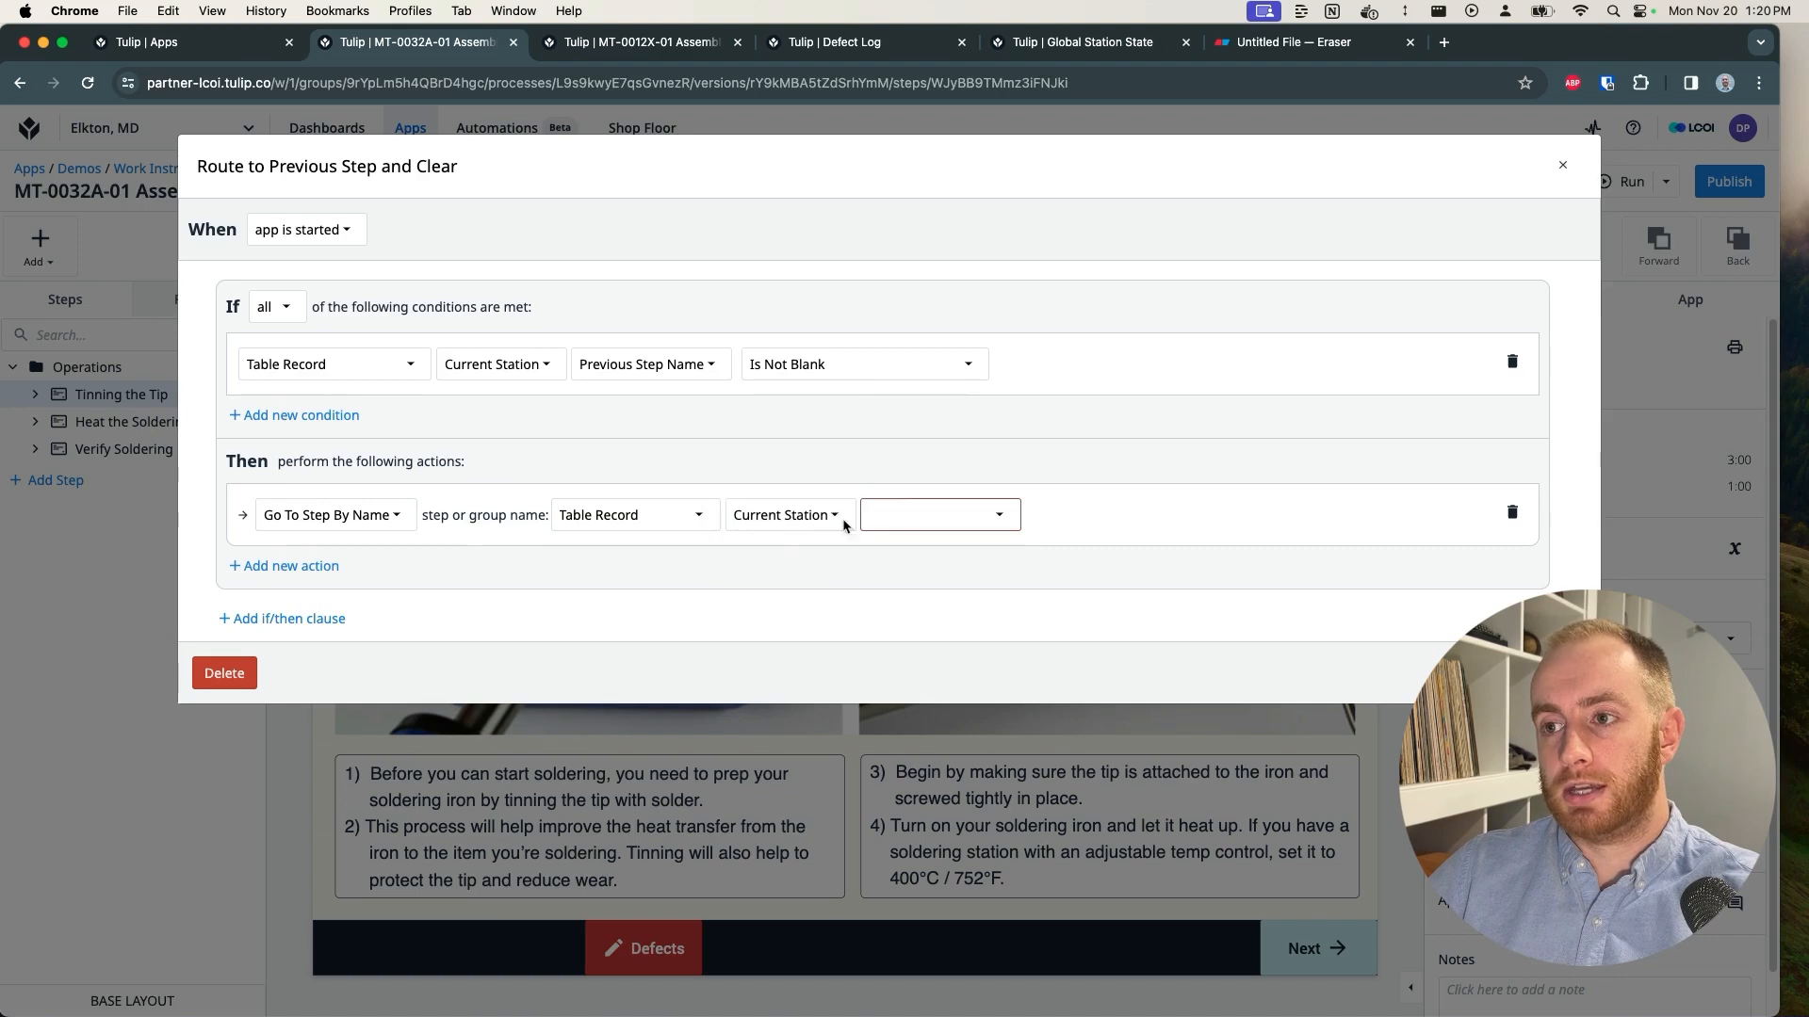
click(928, 516)
click(931, 583)
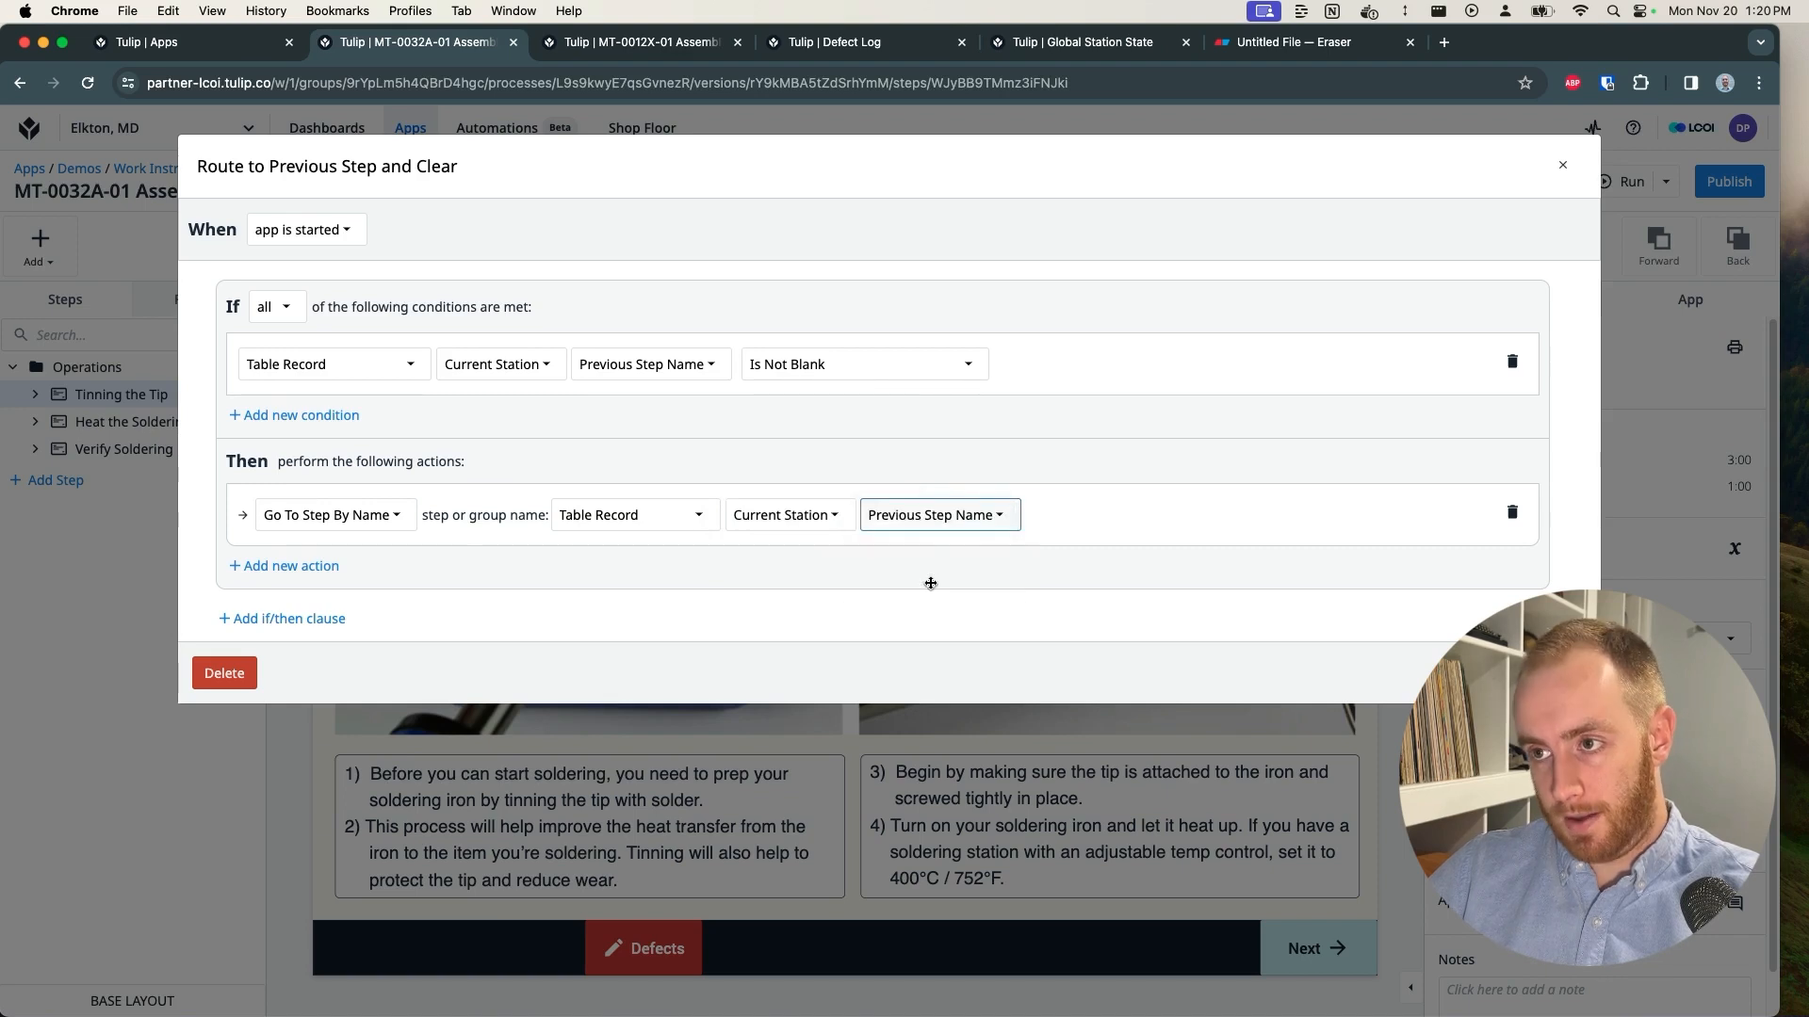
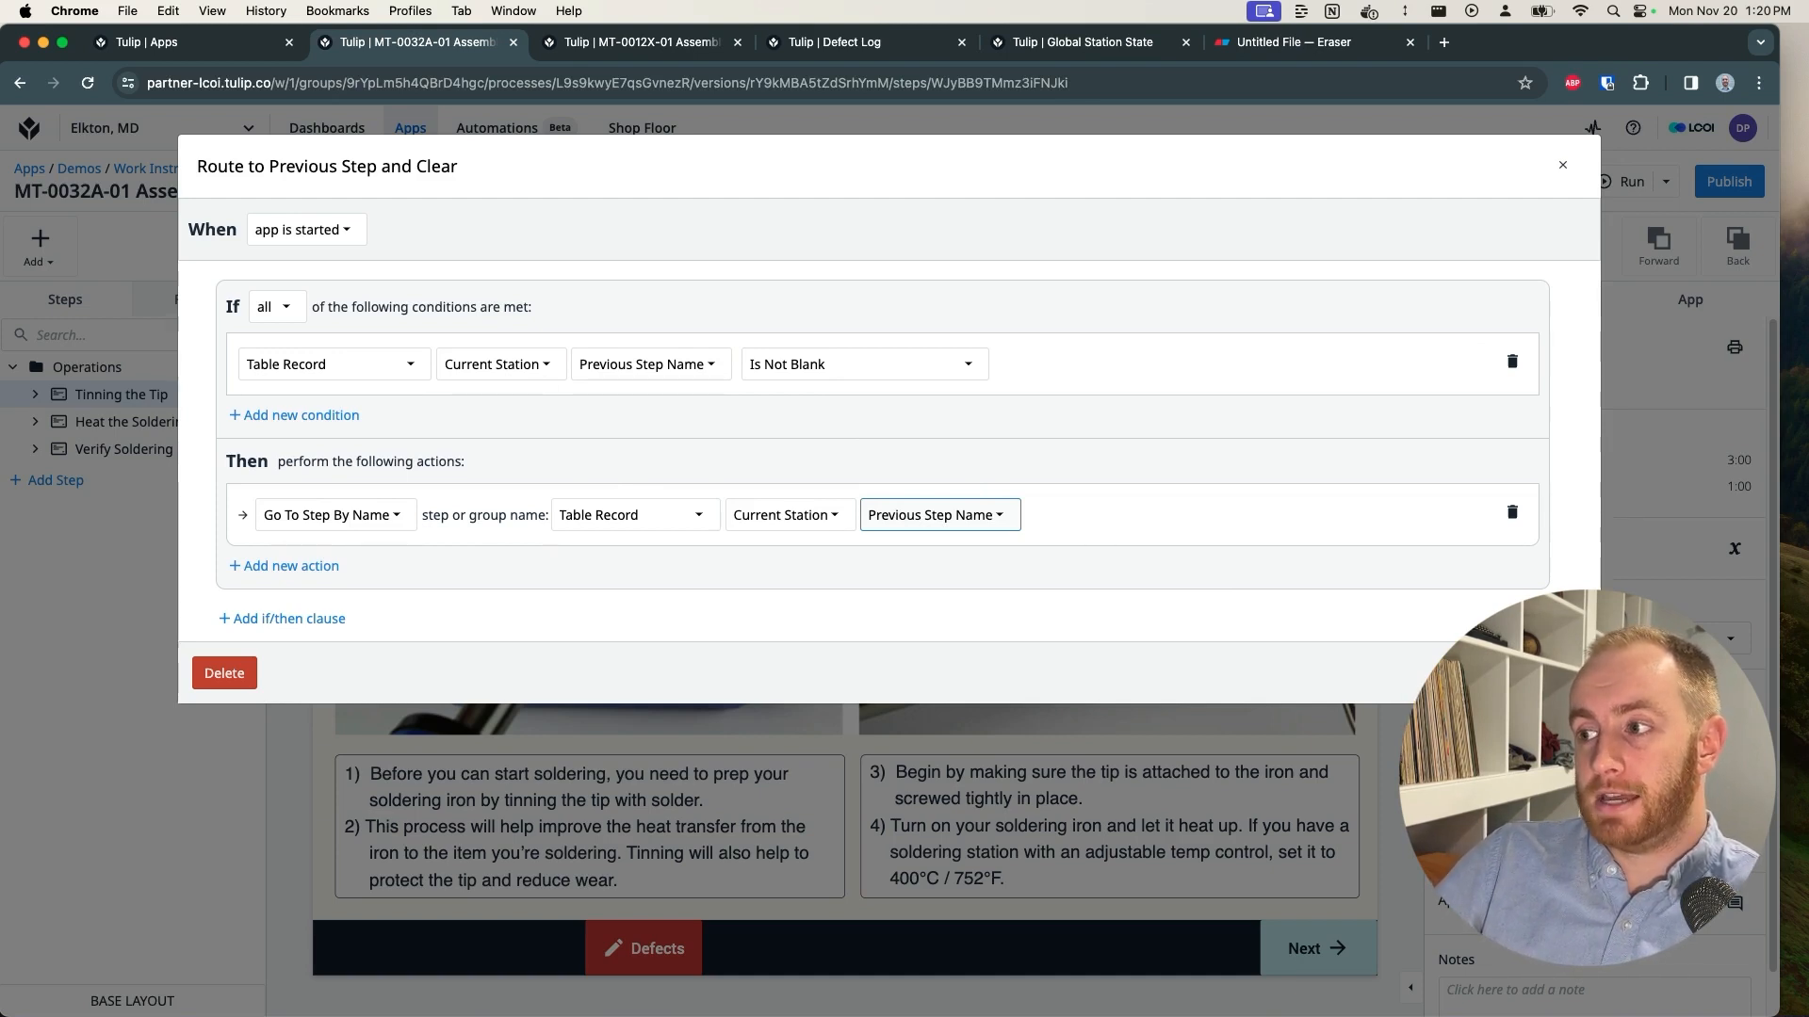
click(1560, 674)
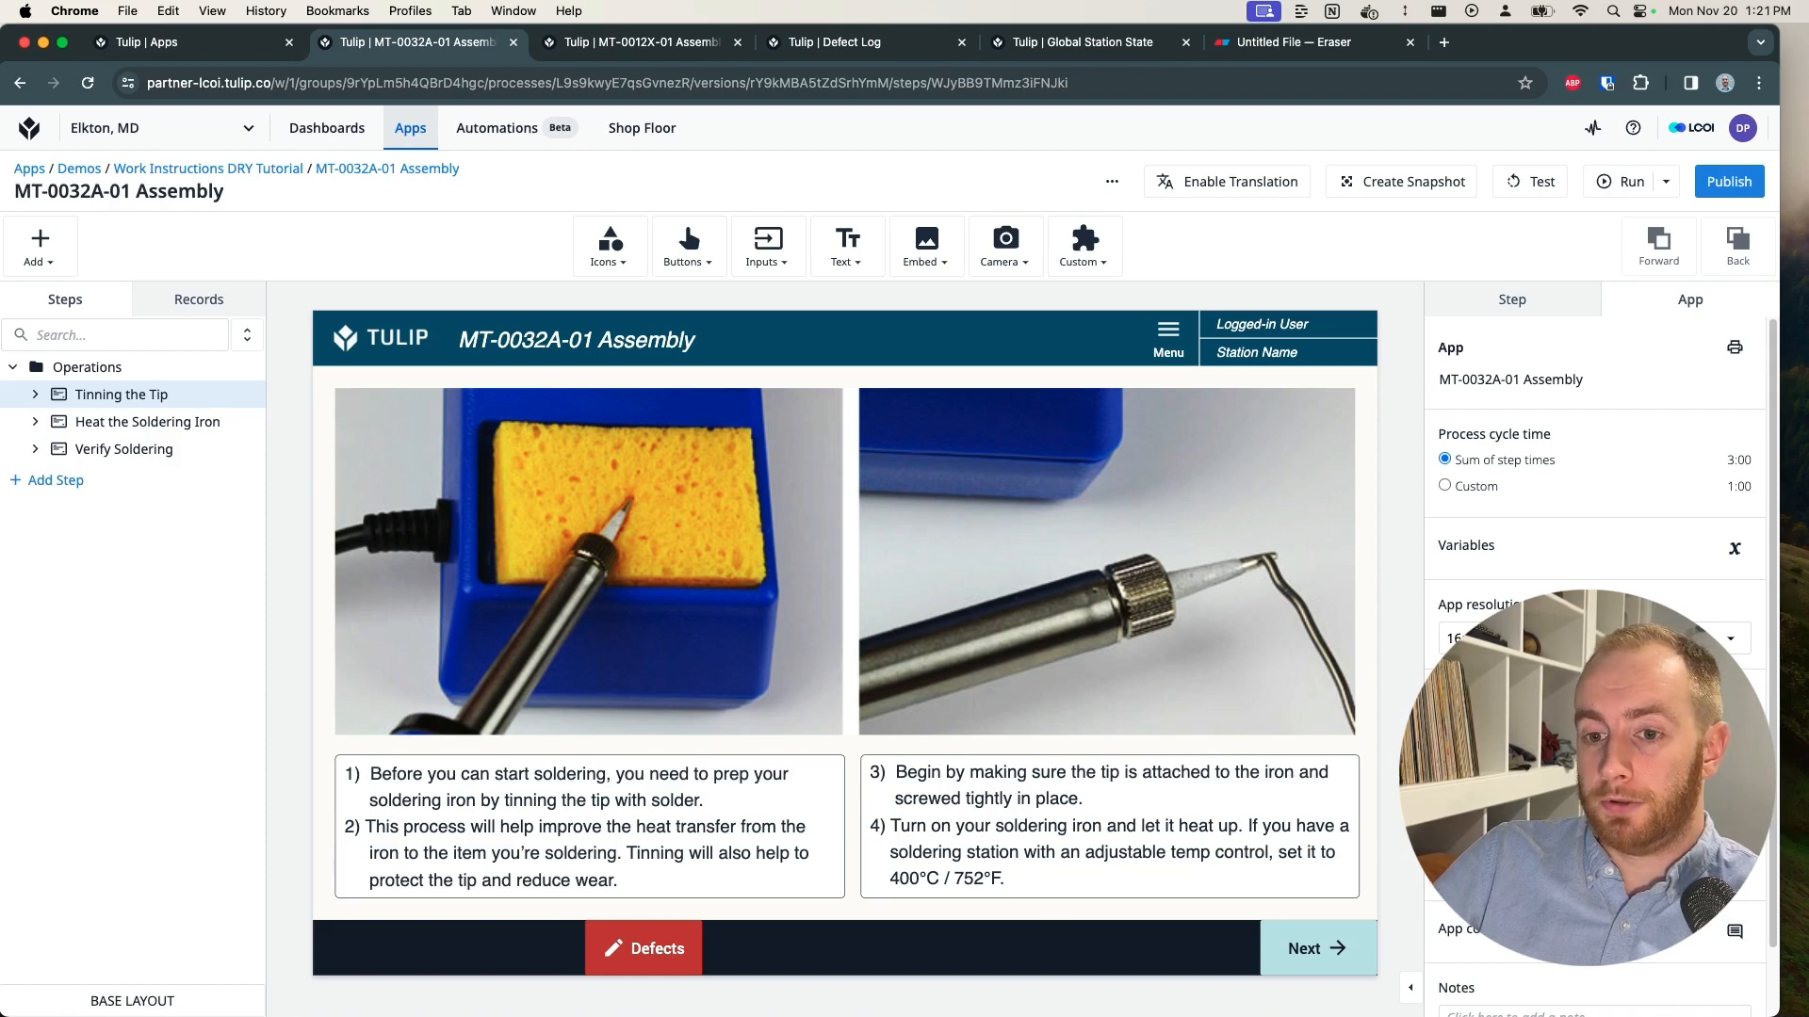
Step: Restart the MT-0032A-01 Assembly app in Tulip Player to test the routing, and open the Heat the Soldering Iron step in the browser editor
key(super+Tab)
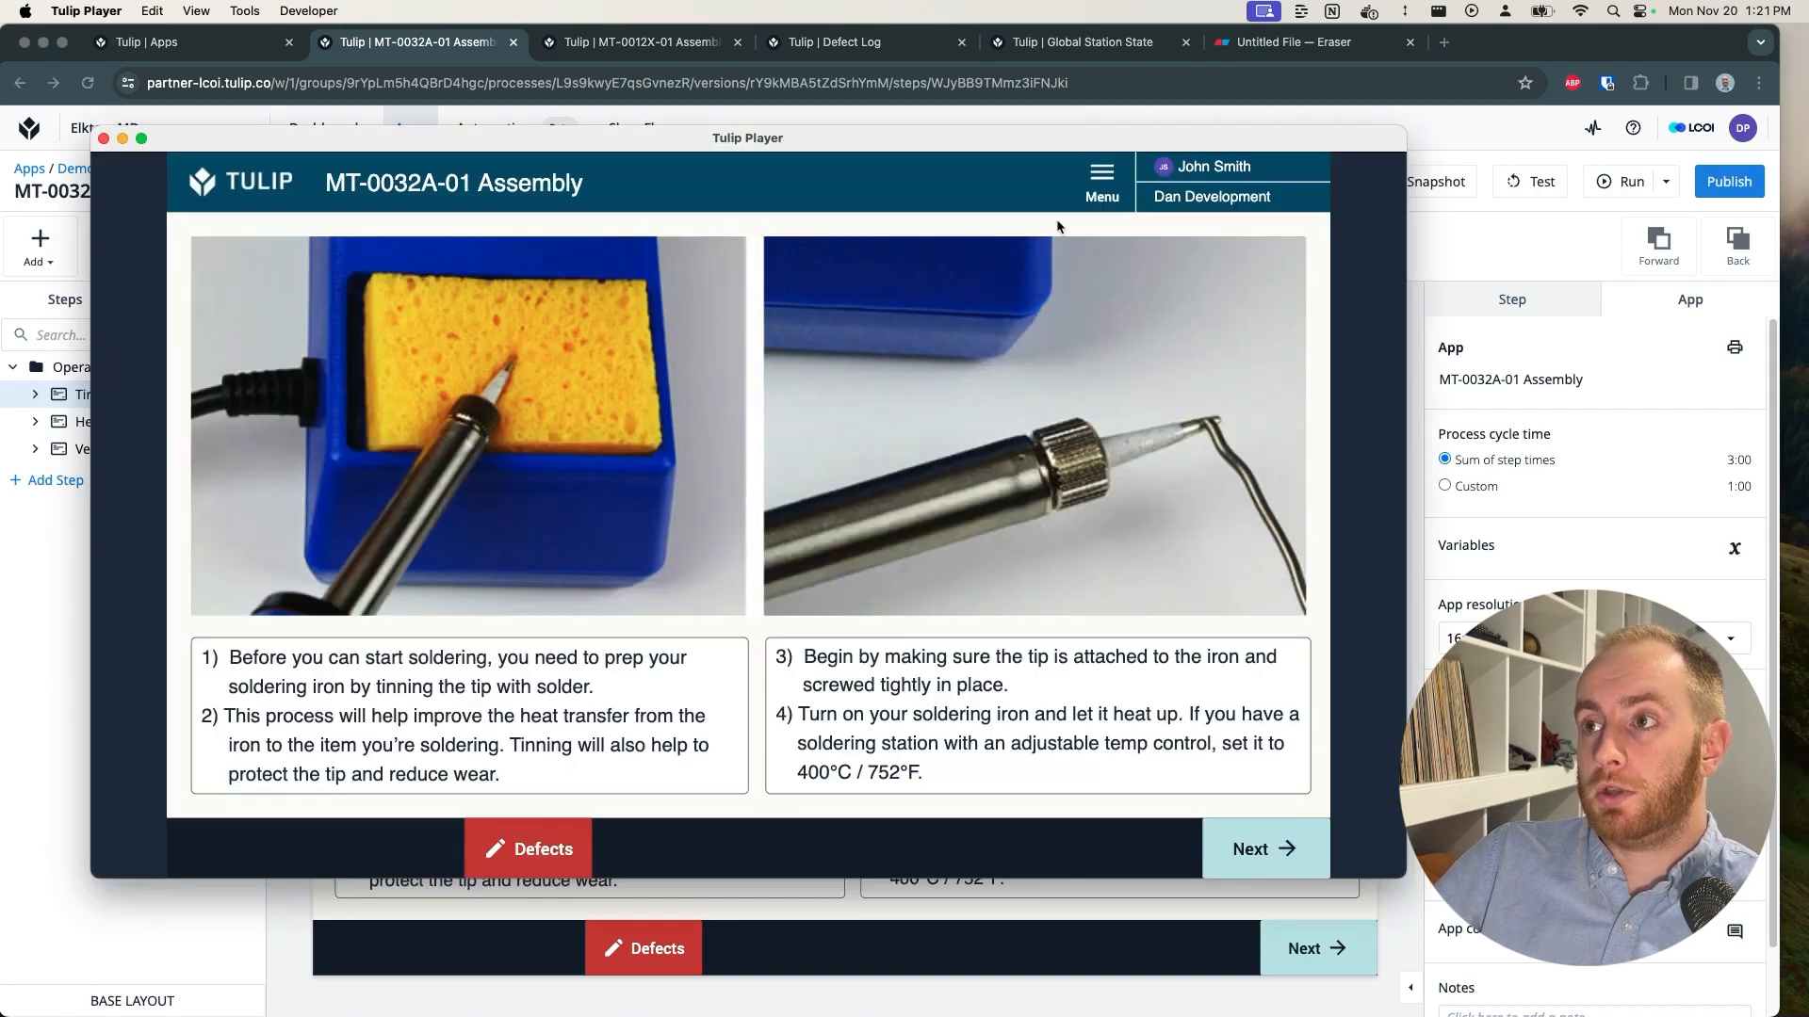
click(1102, 173)
click(565, 512)
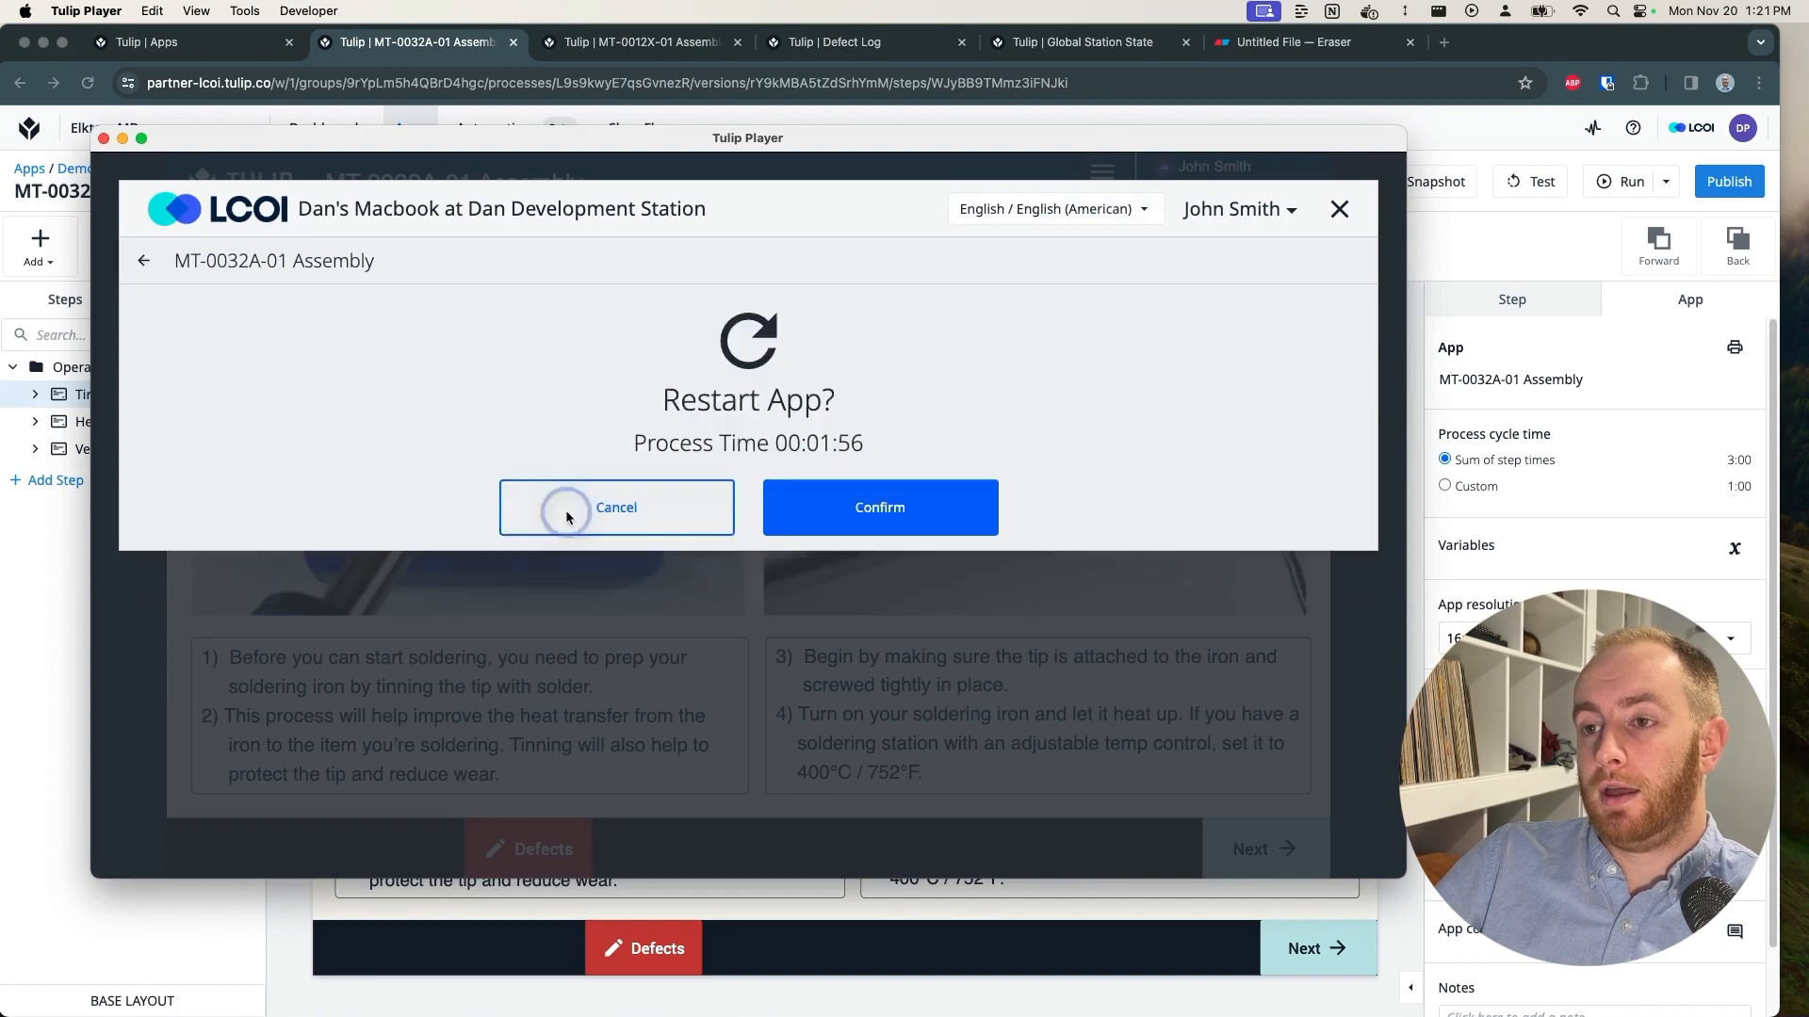
click(903, 512)
click(803, 512)
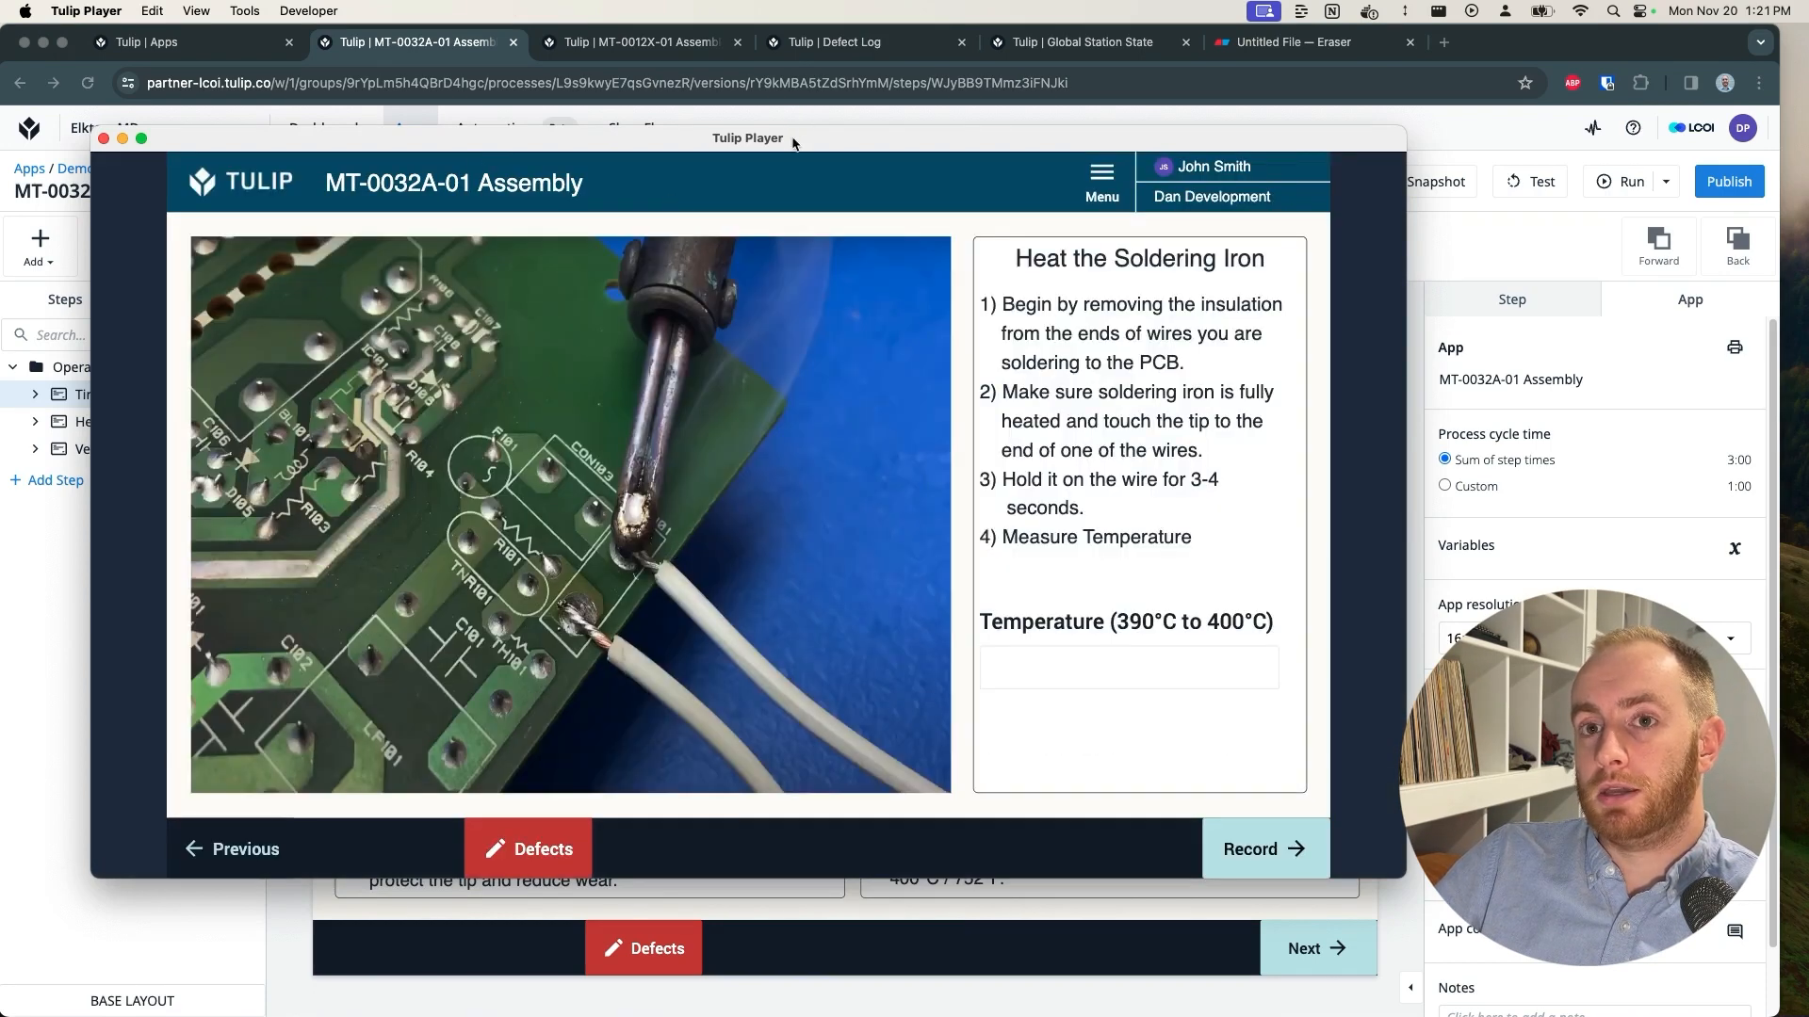
drag(792, 141, 1012, 111)
click(139, 421)
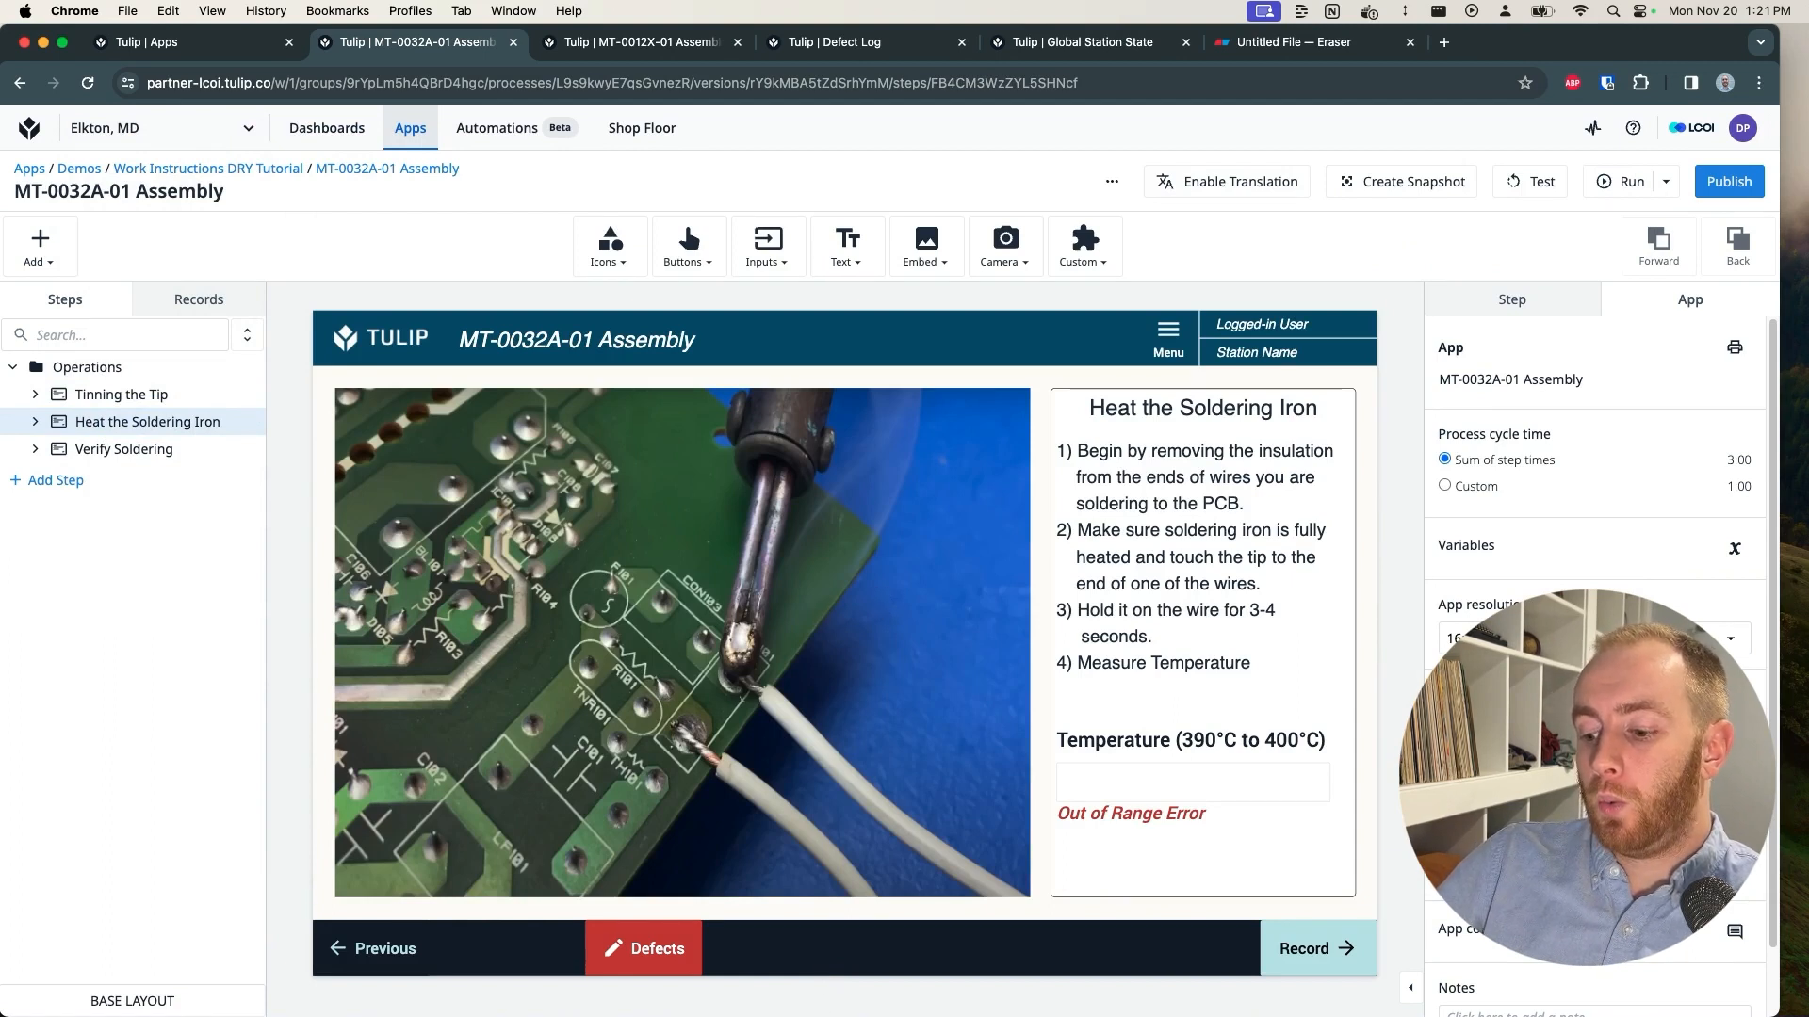
Step: Return to Tulip Player and restart the MT-0032A-01 Assembly app again to check which step it opens on
key(super+Tab)
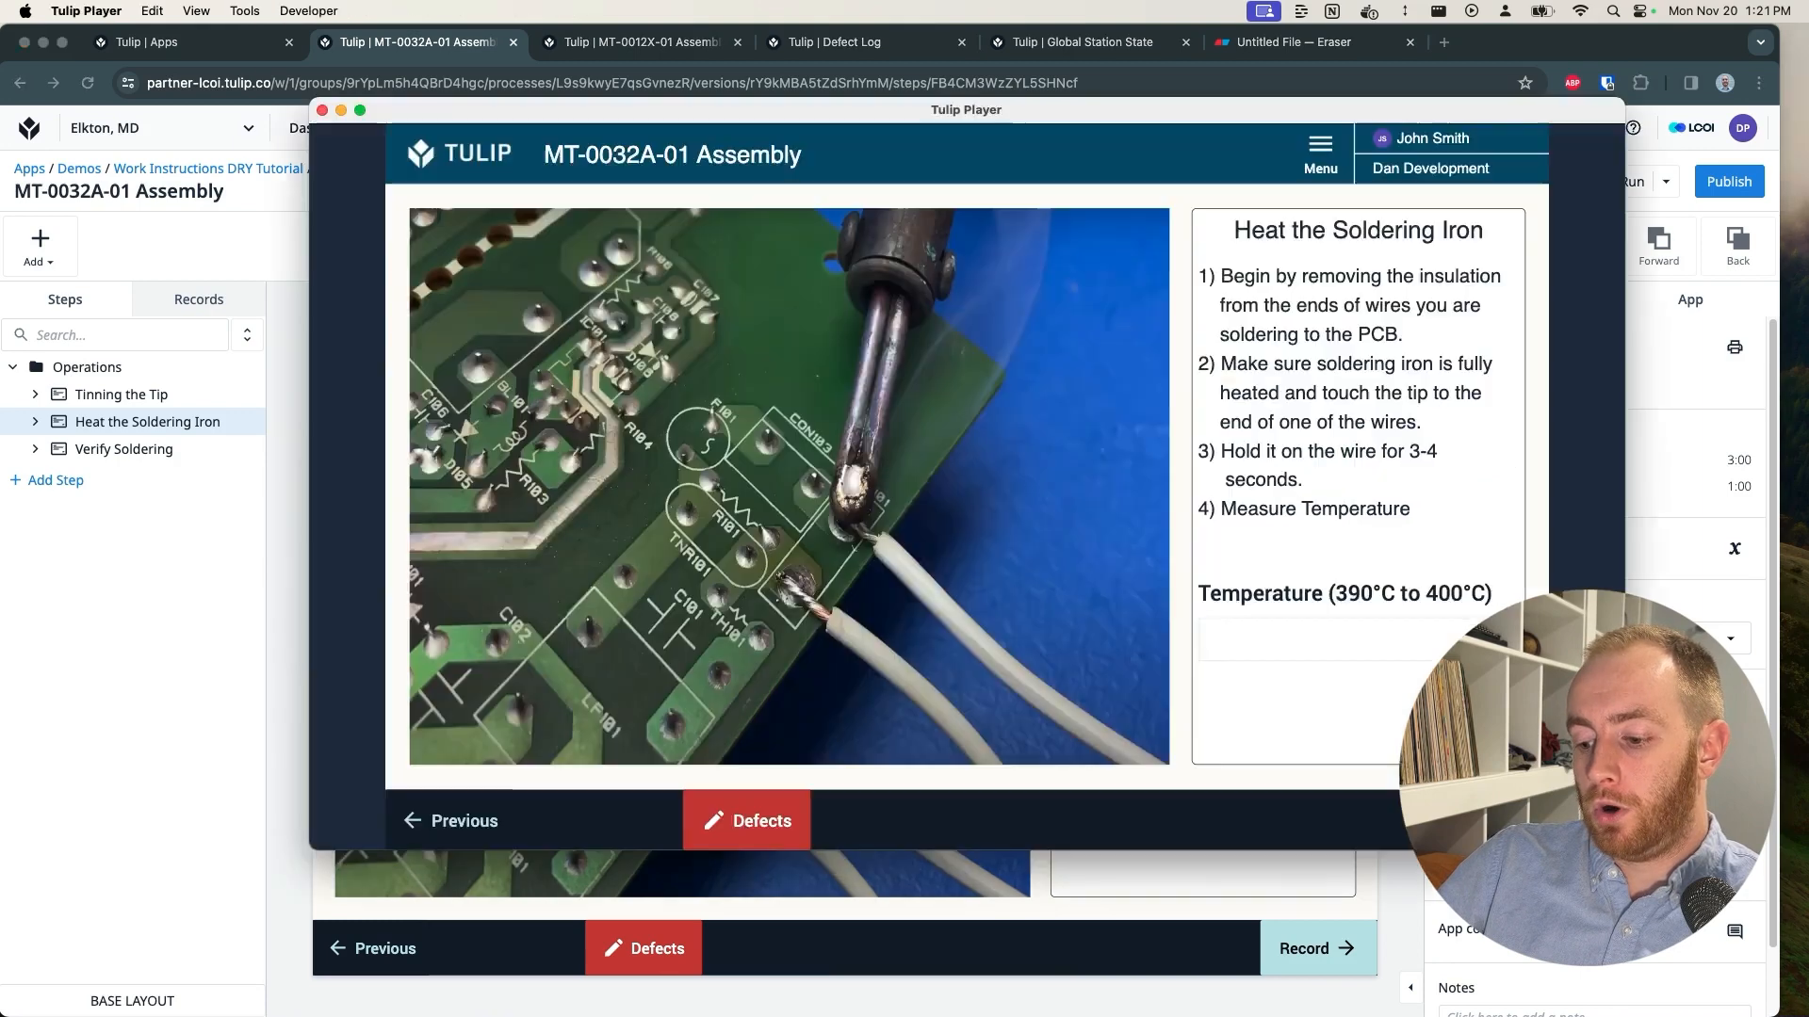
click(1320, 156)
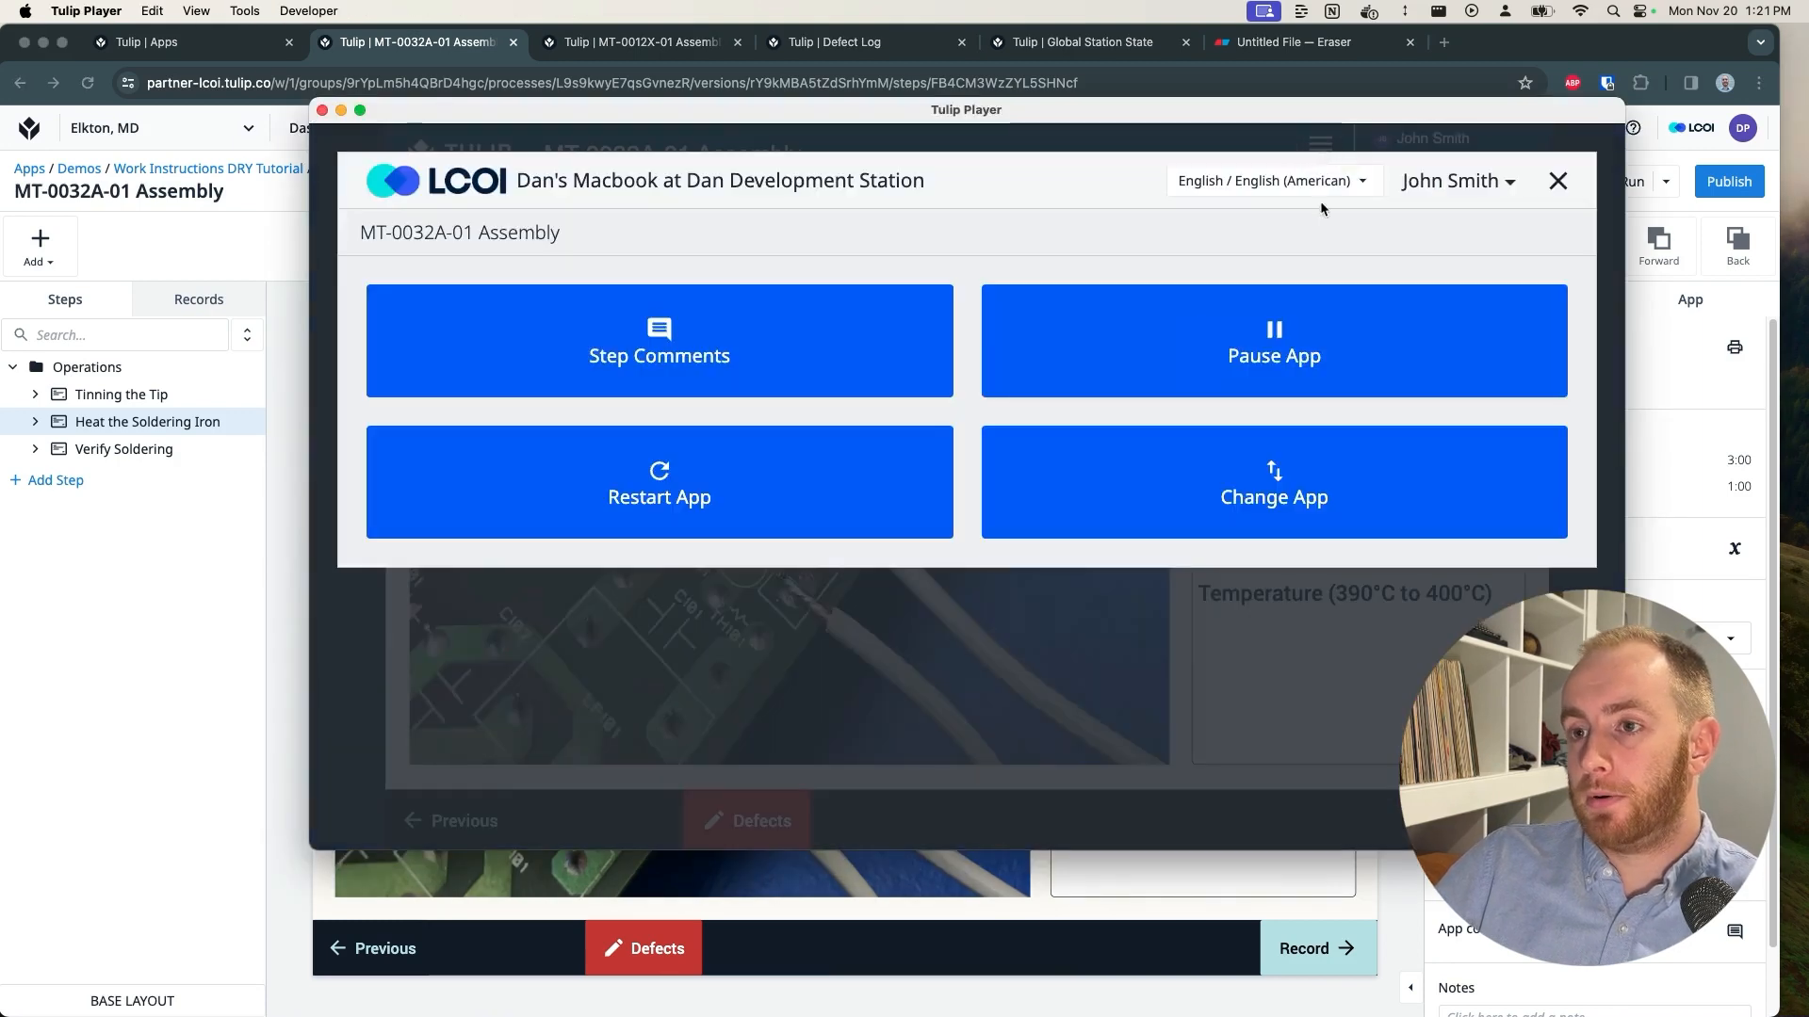
click(901, 462)
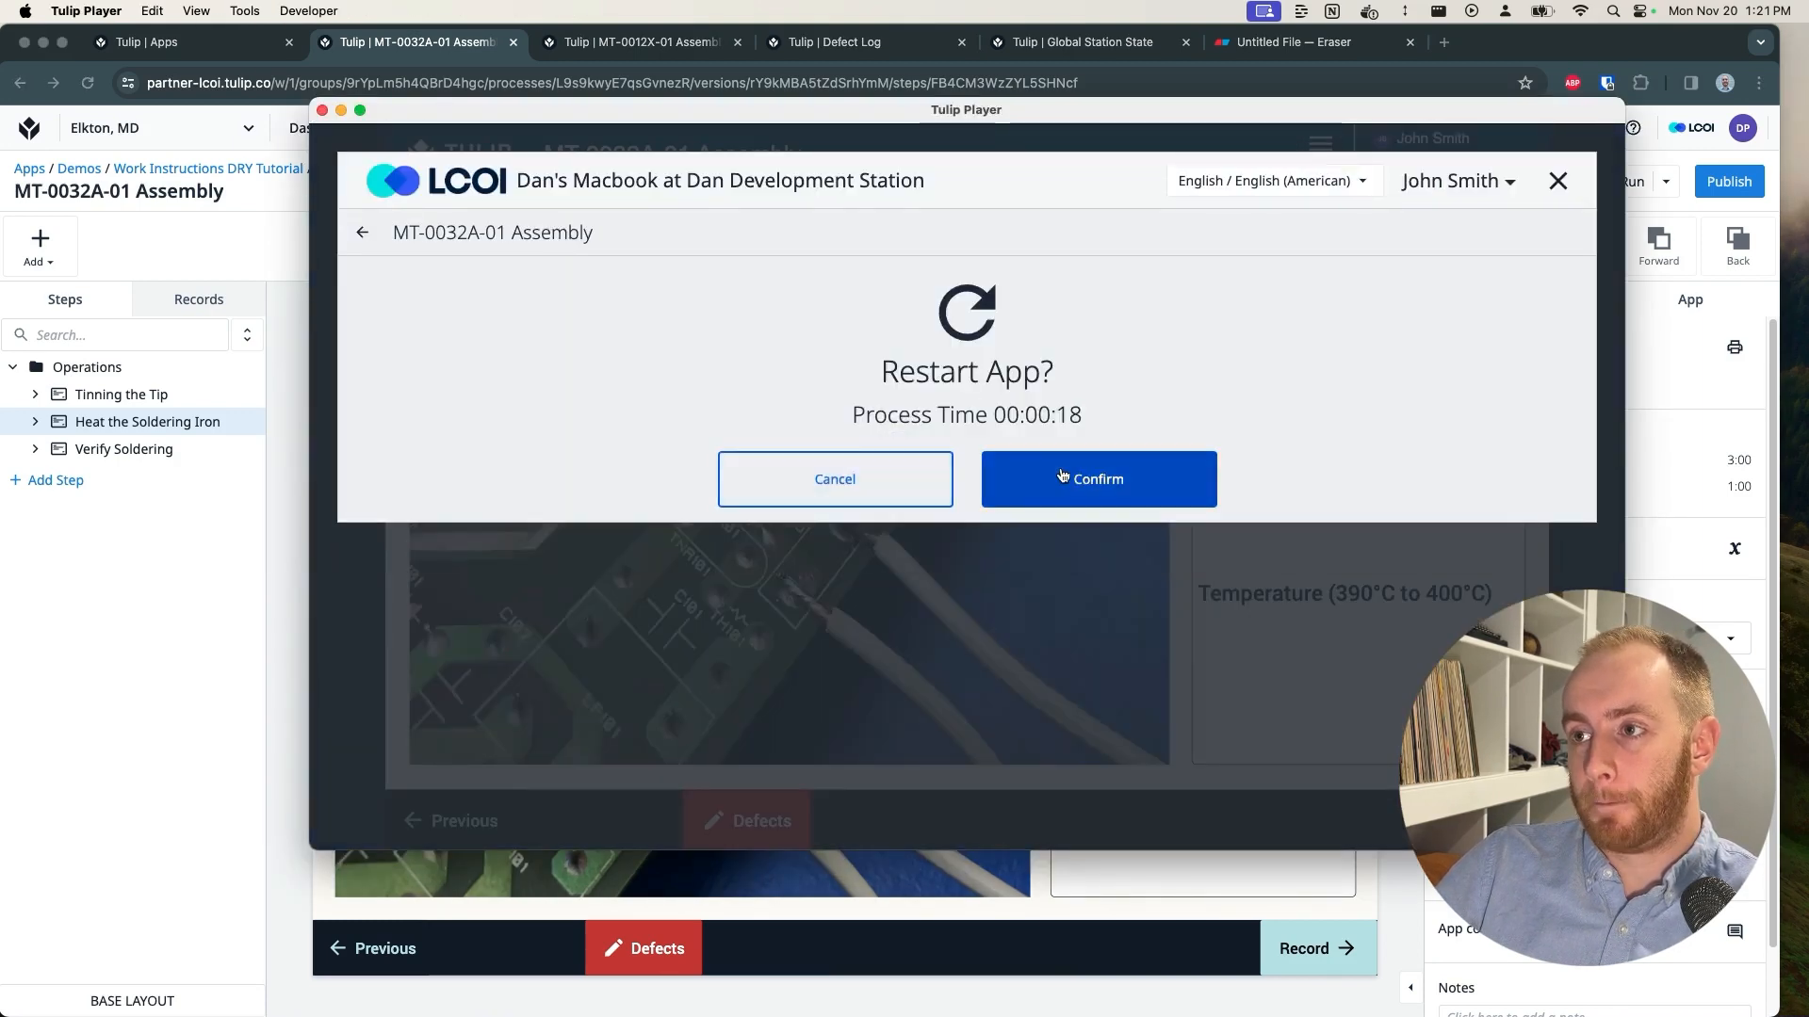
click(1093, 476)
click(1055, 485)
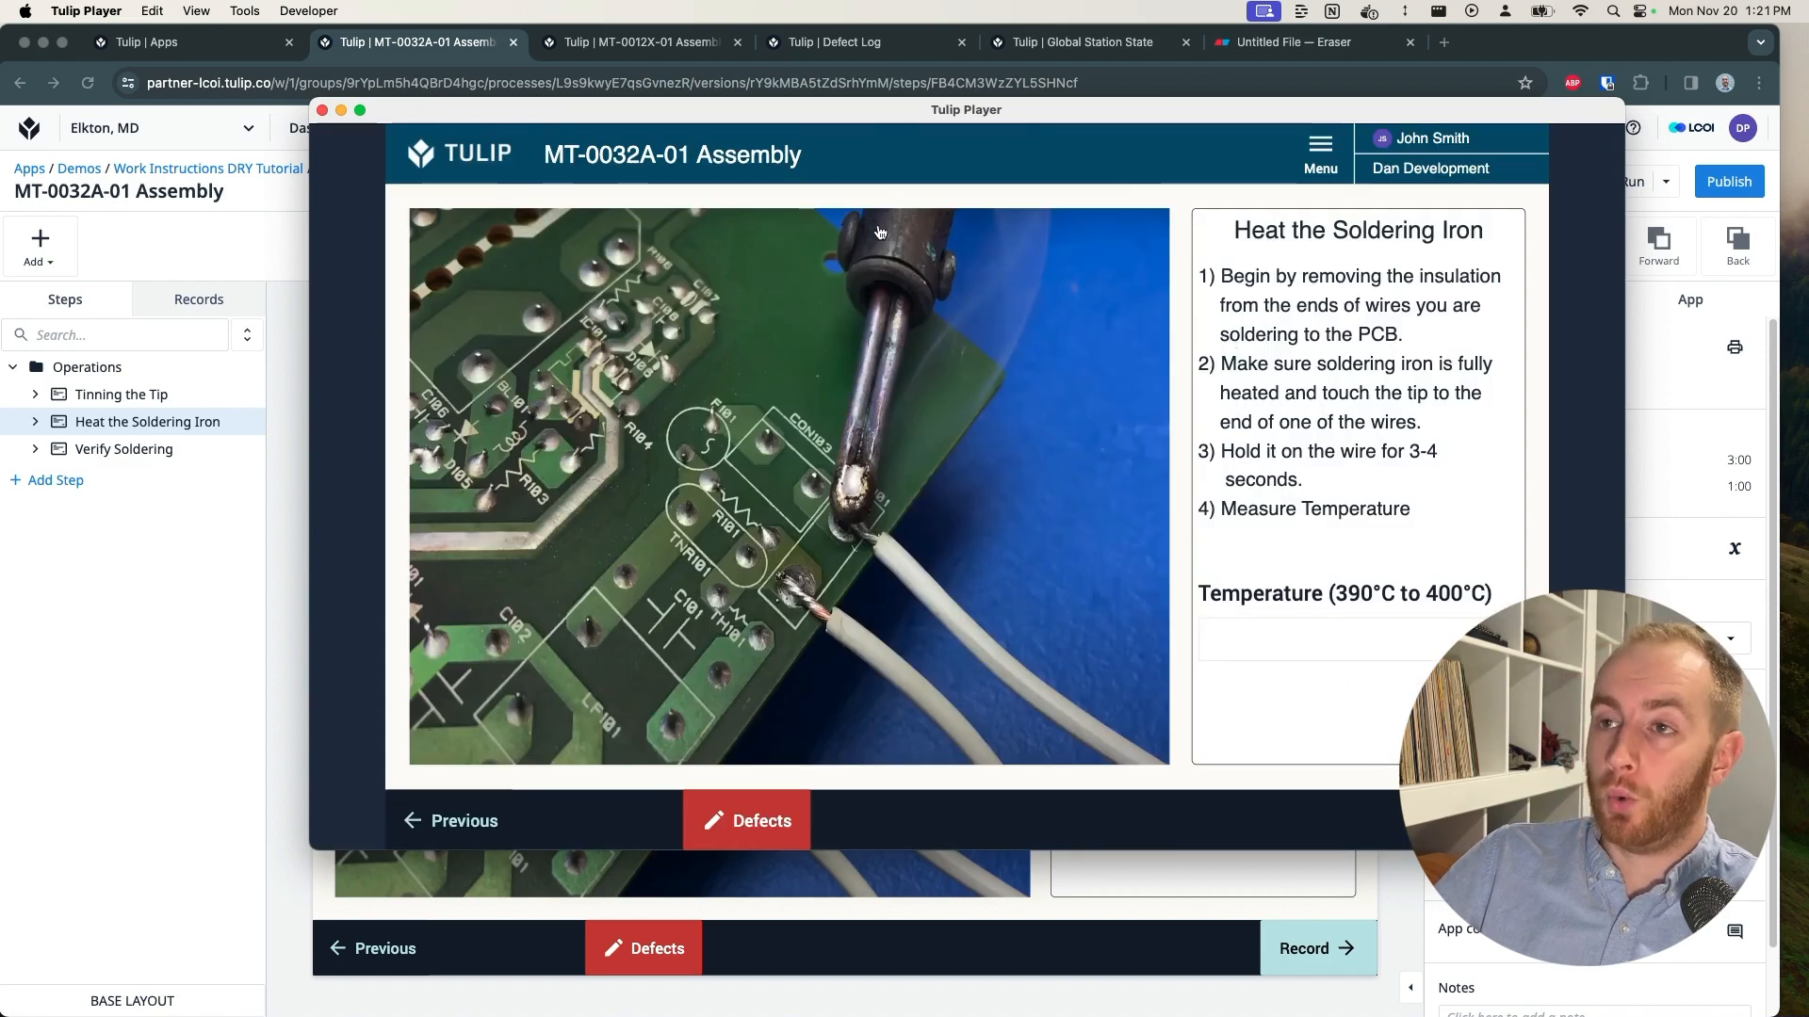
Step: Check the previous app and step names stored for the station in the Global Station State table in the browser
click(878, 42)
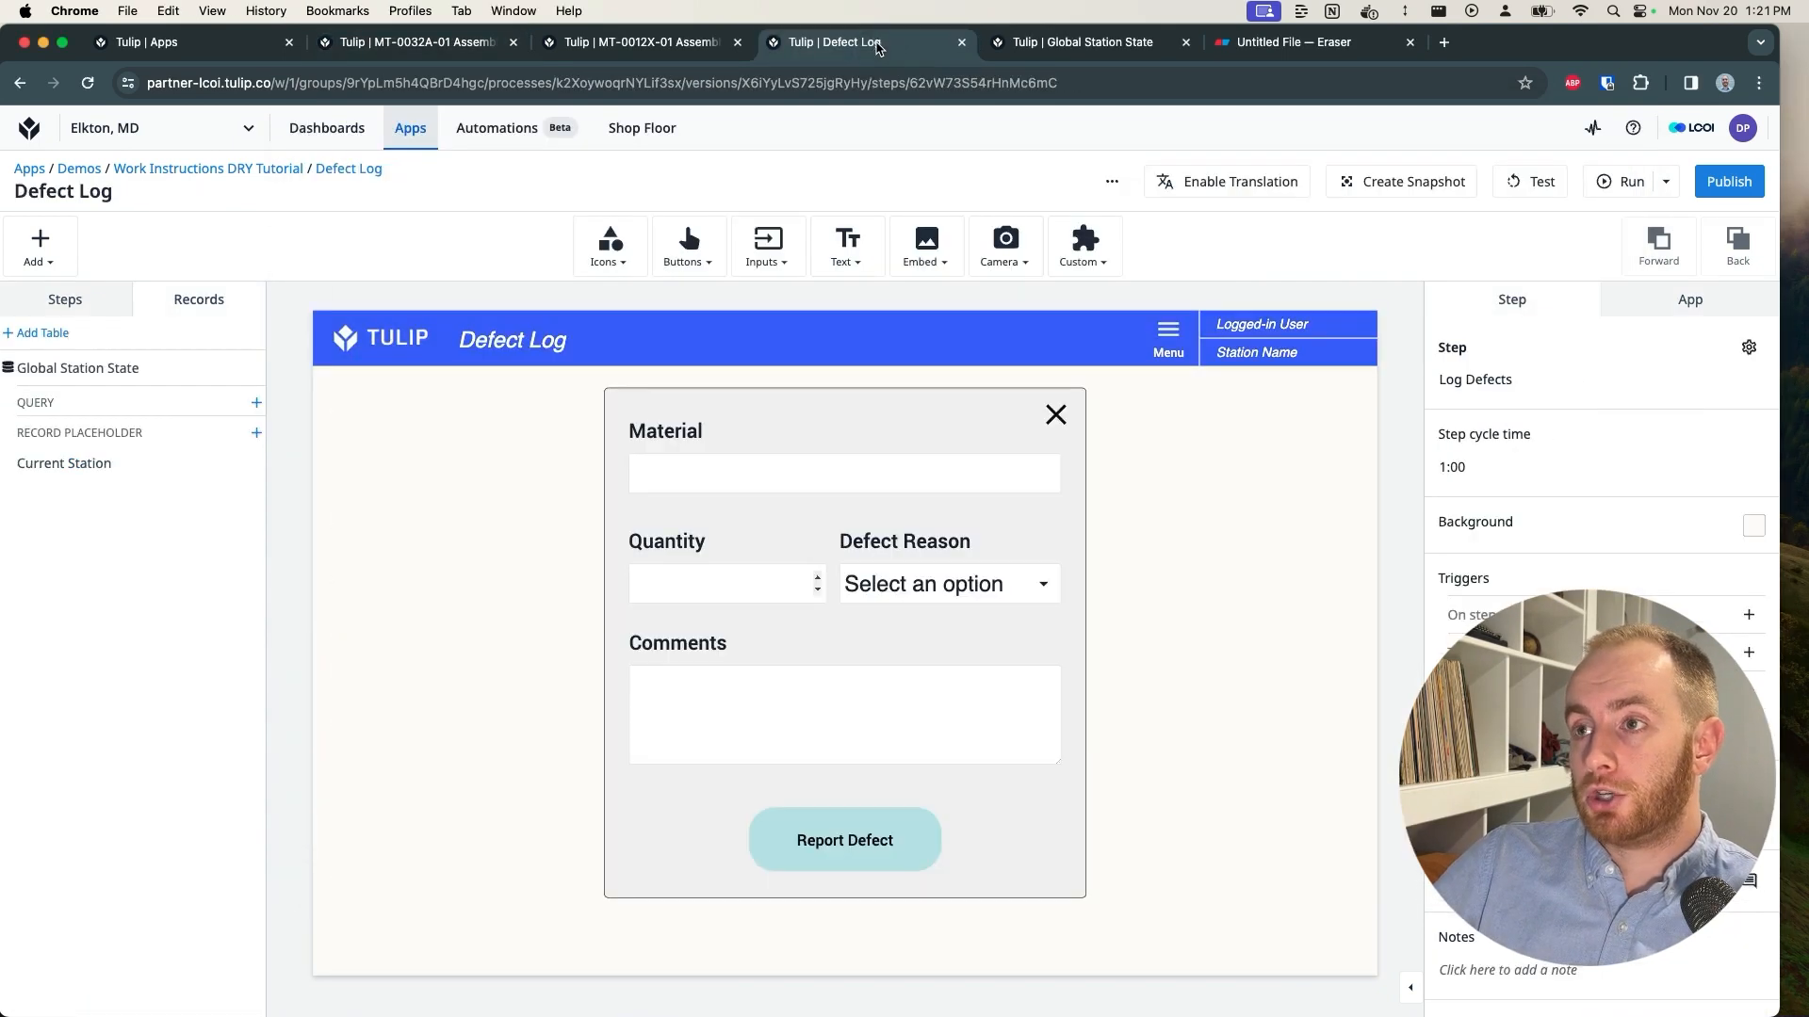
click(1080, 45)
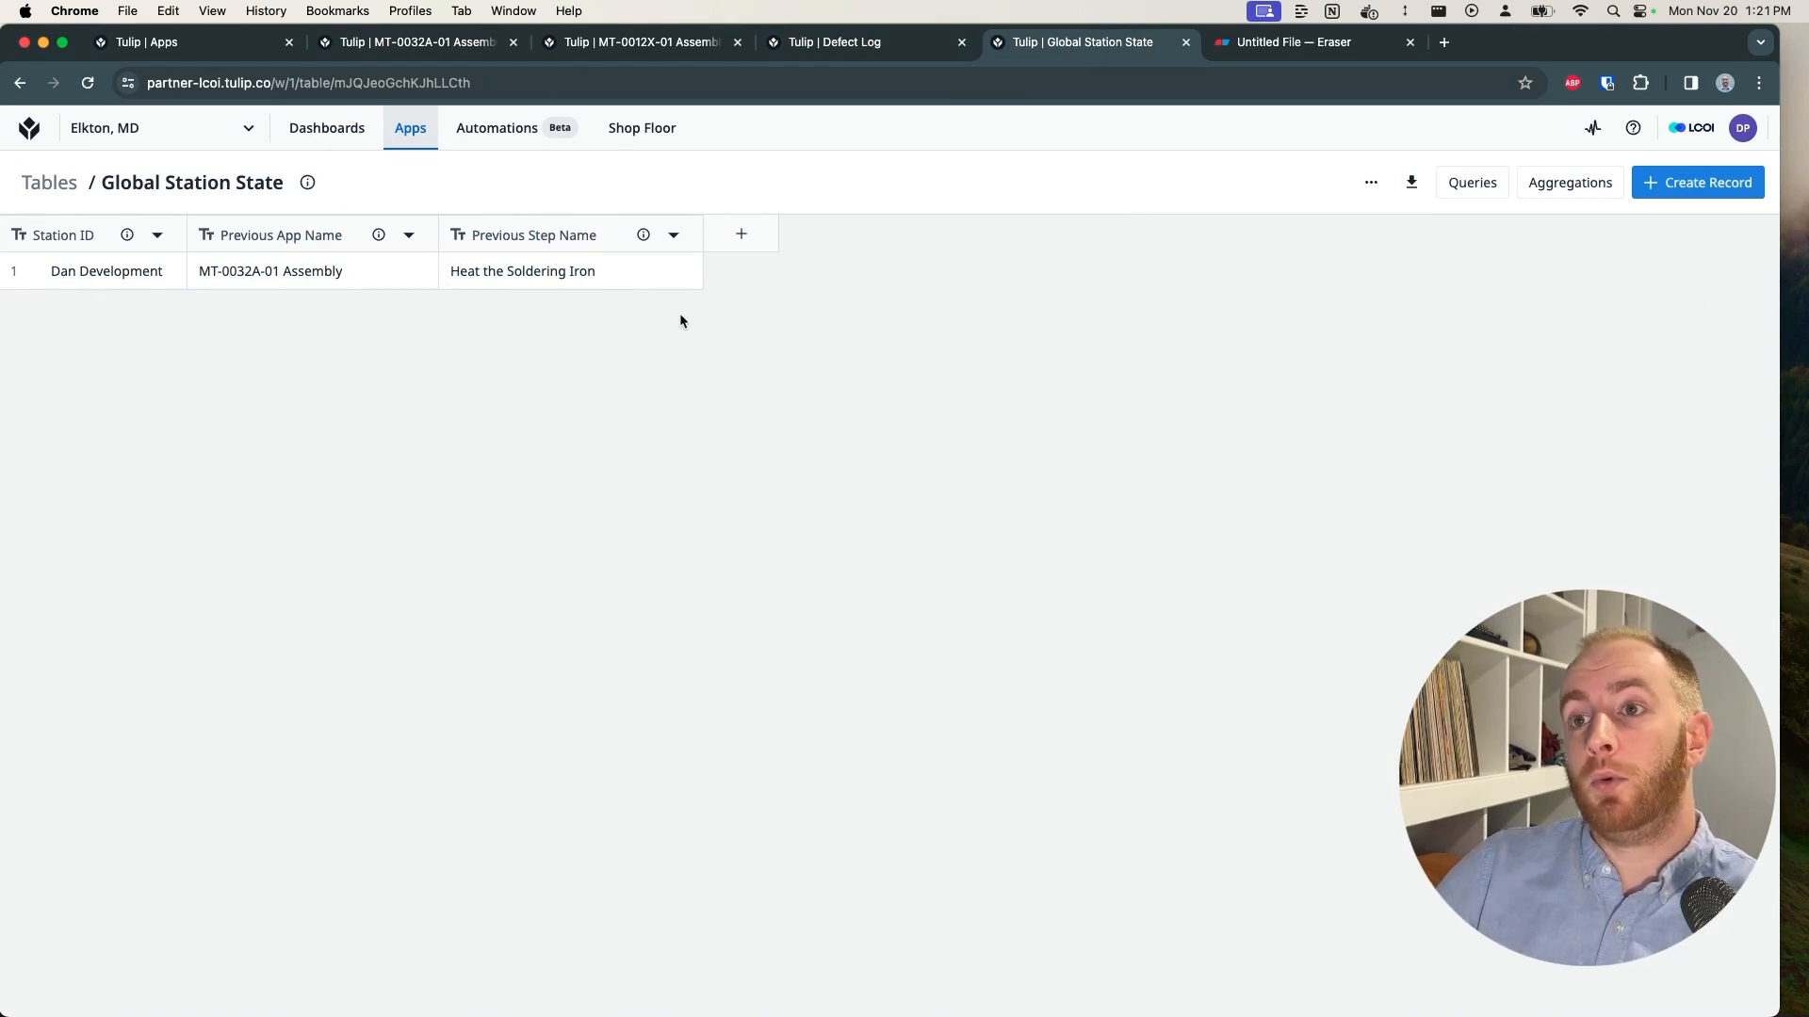
drag(612, 273, 194, 270)
click(242, 308)
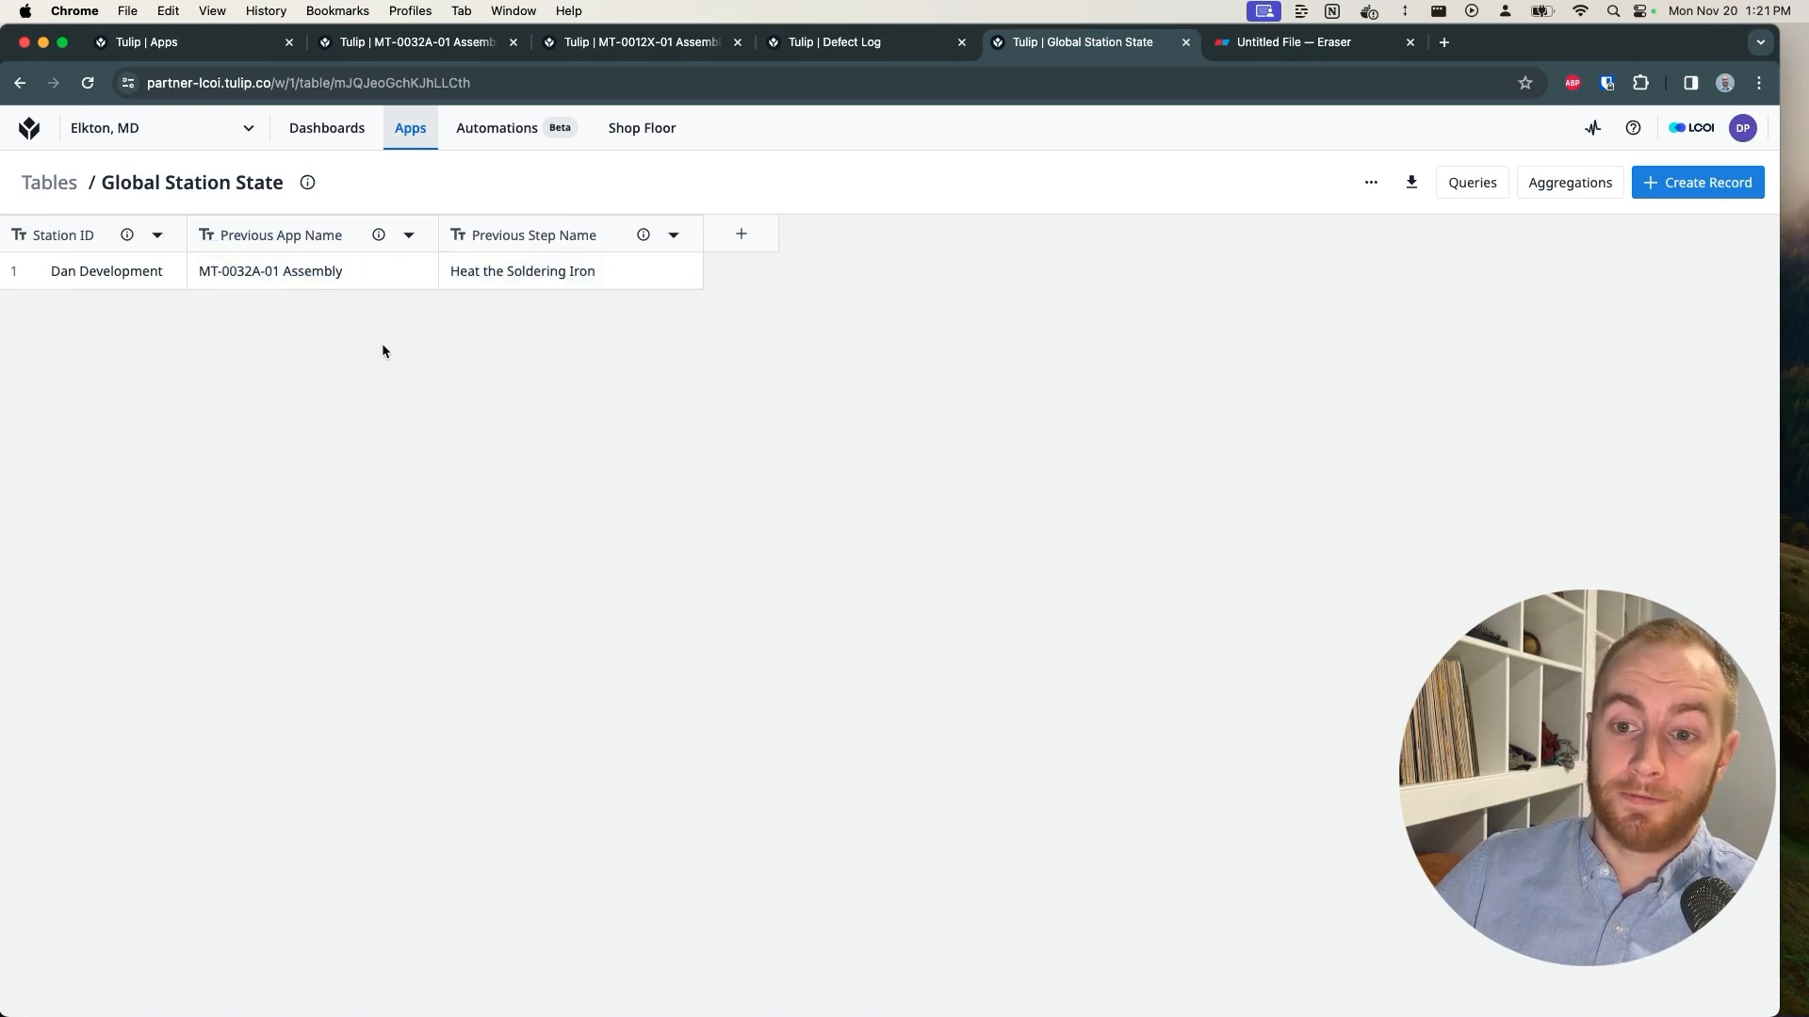
Step: Return to the MT-0032A-01 Assembly app editor and reopen its Route to Previous Step and Clear trigger
click(682, 45)
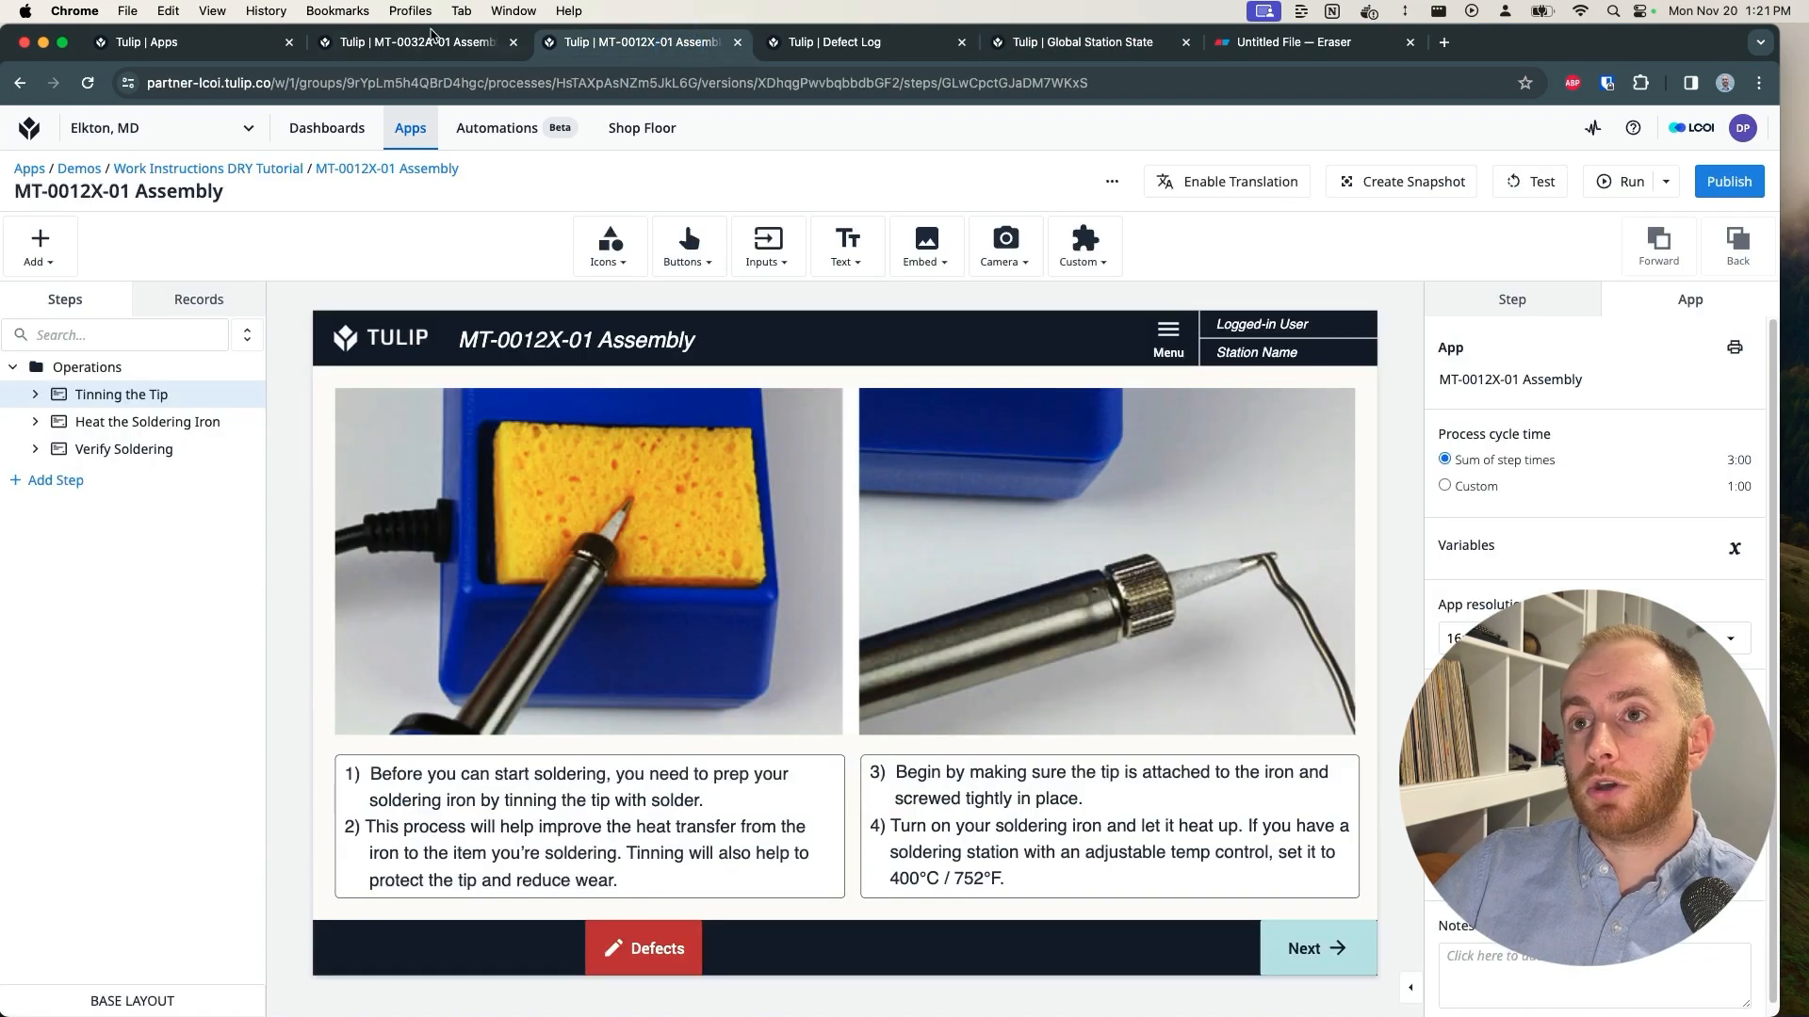
click(423, 42)
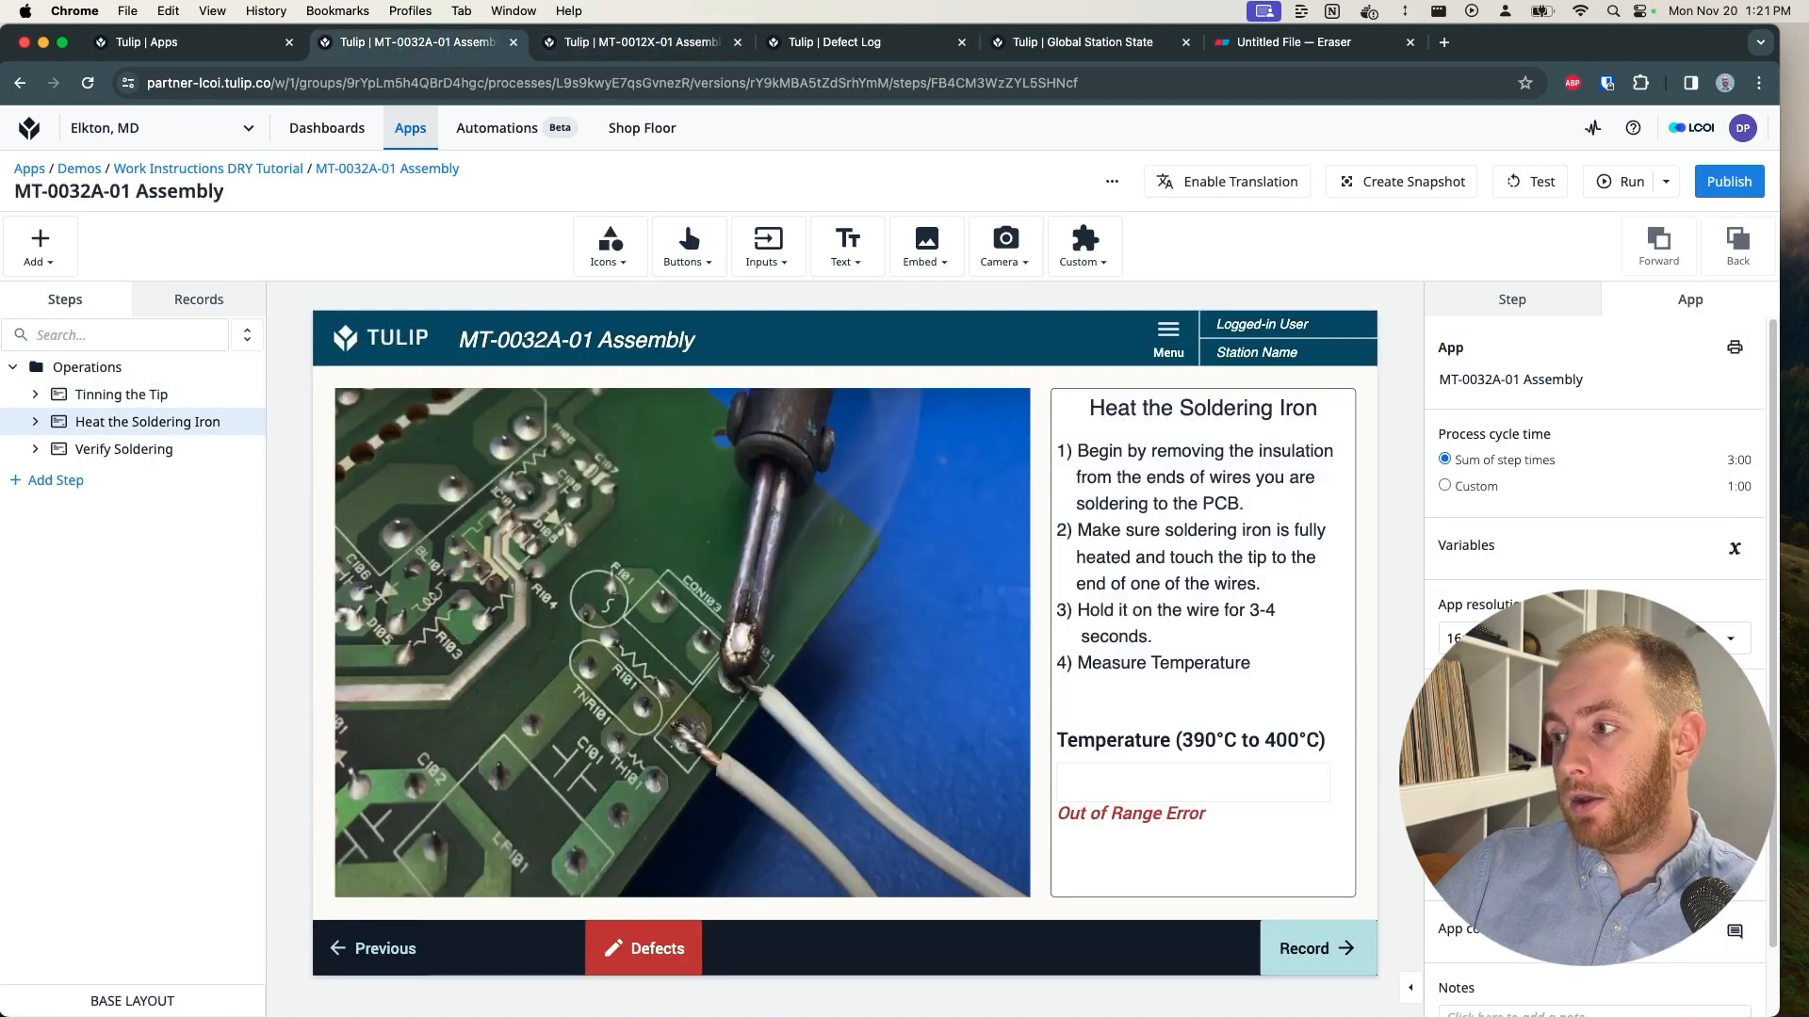
click(1526, 768)
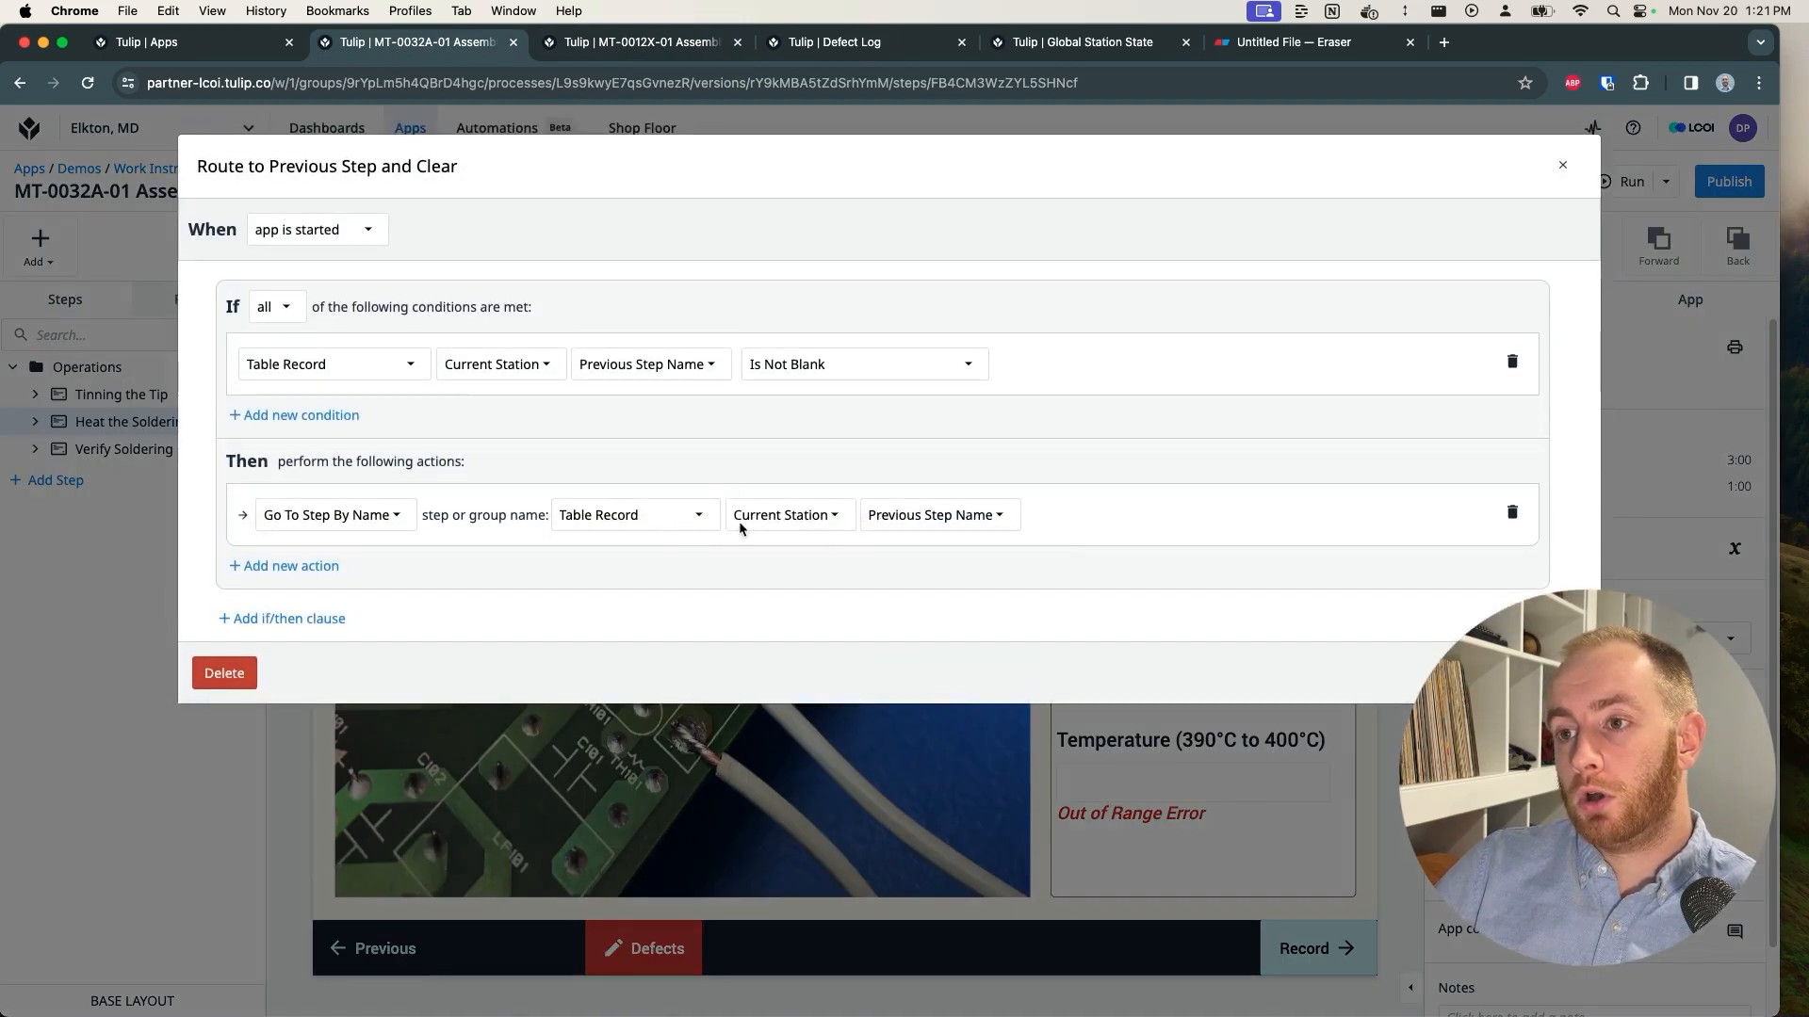
Step: Add a Data Manipulation action set to Clear before the Go To Step By Name transition
click(272, 566)
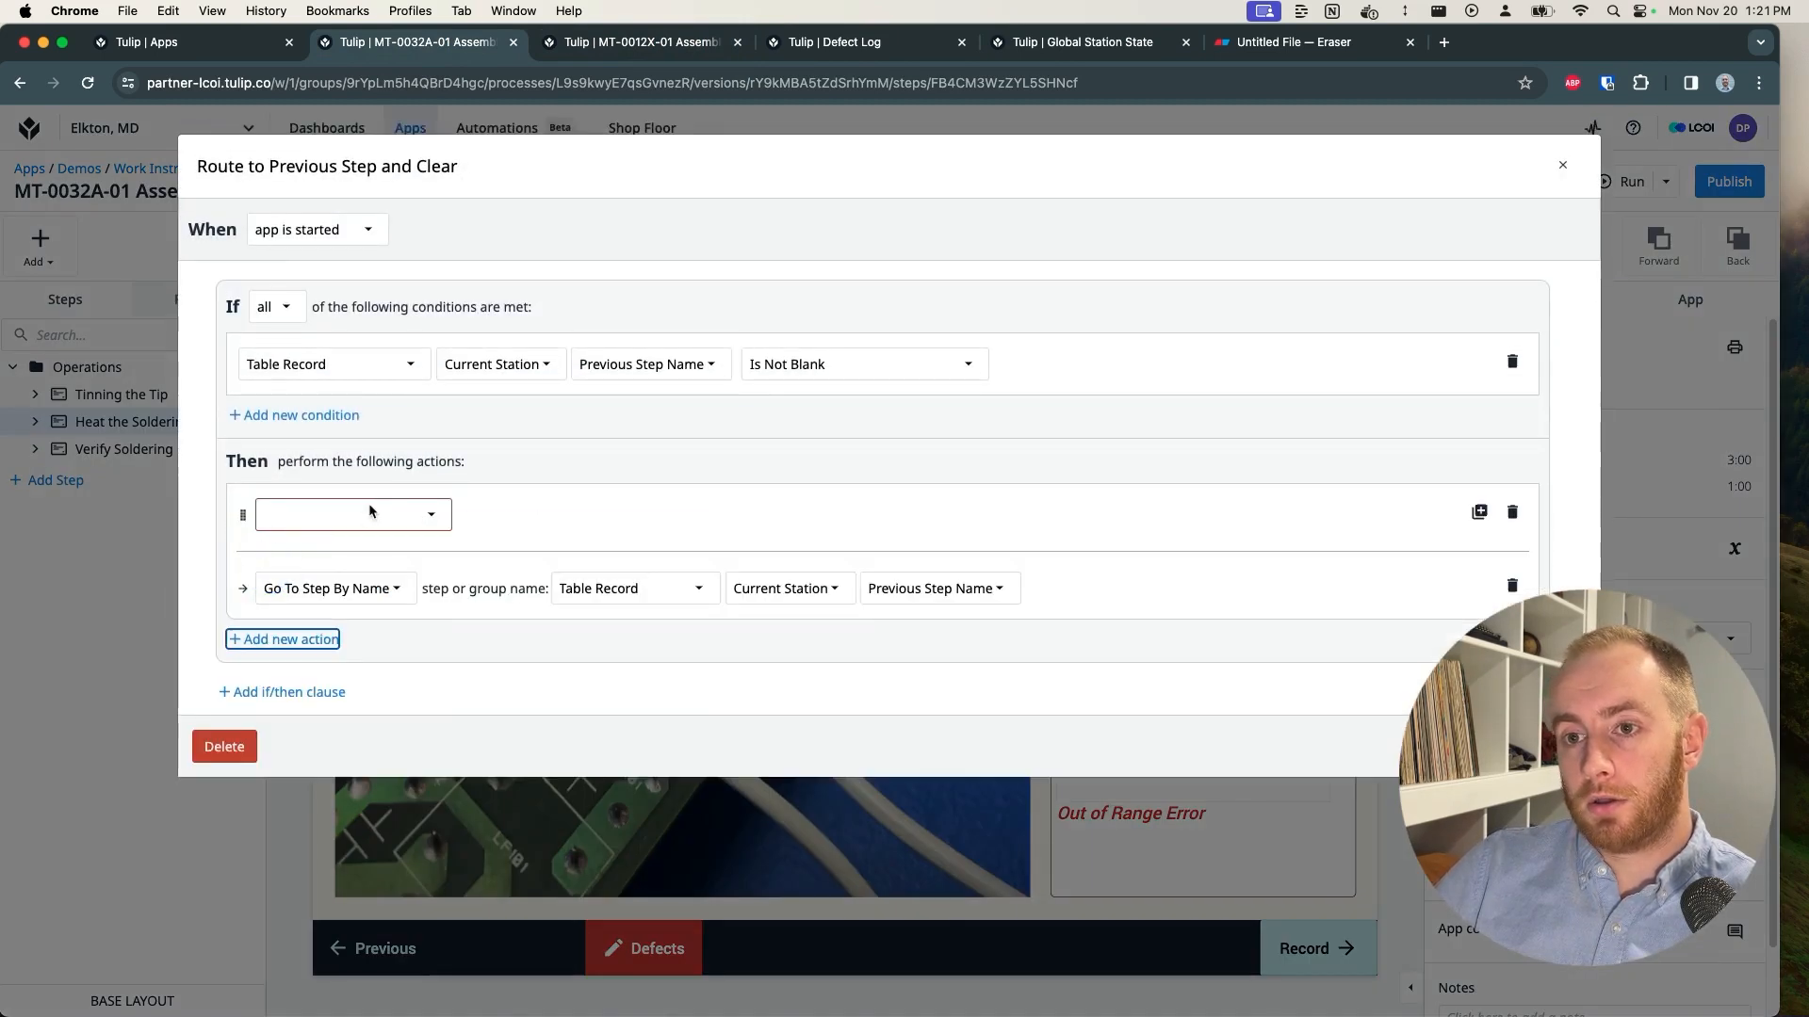
click(375, 514)
click(382, 626)
click(500, 515)
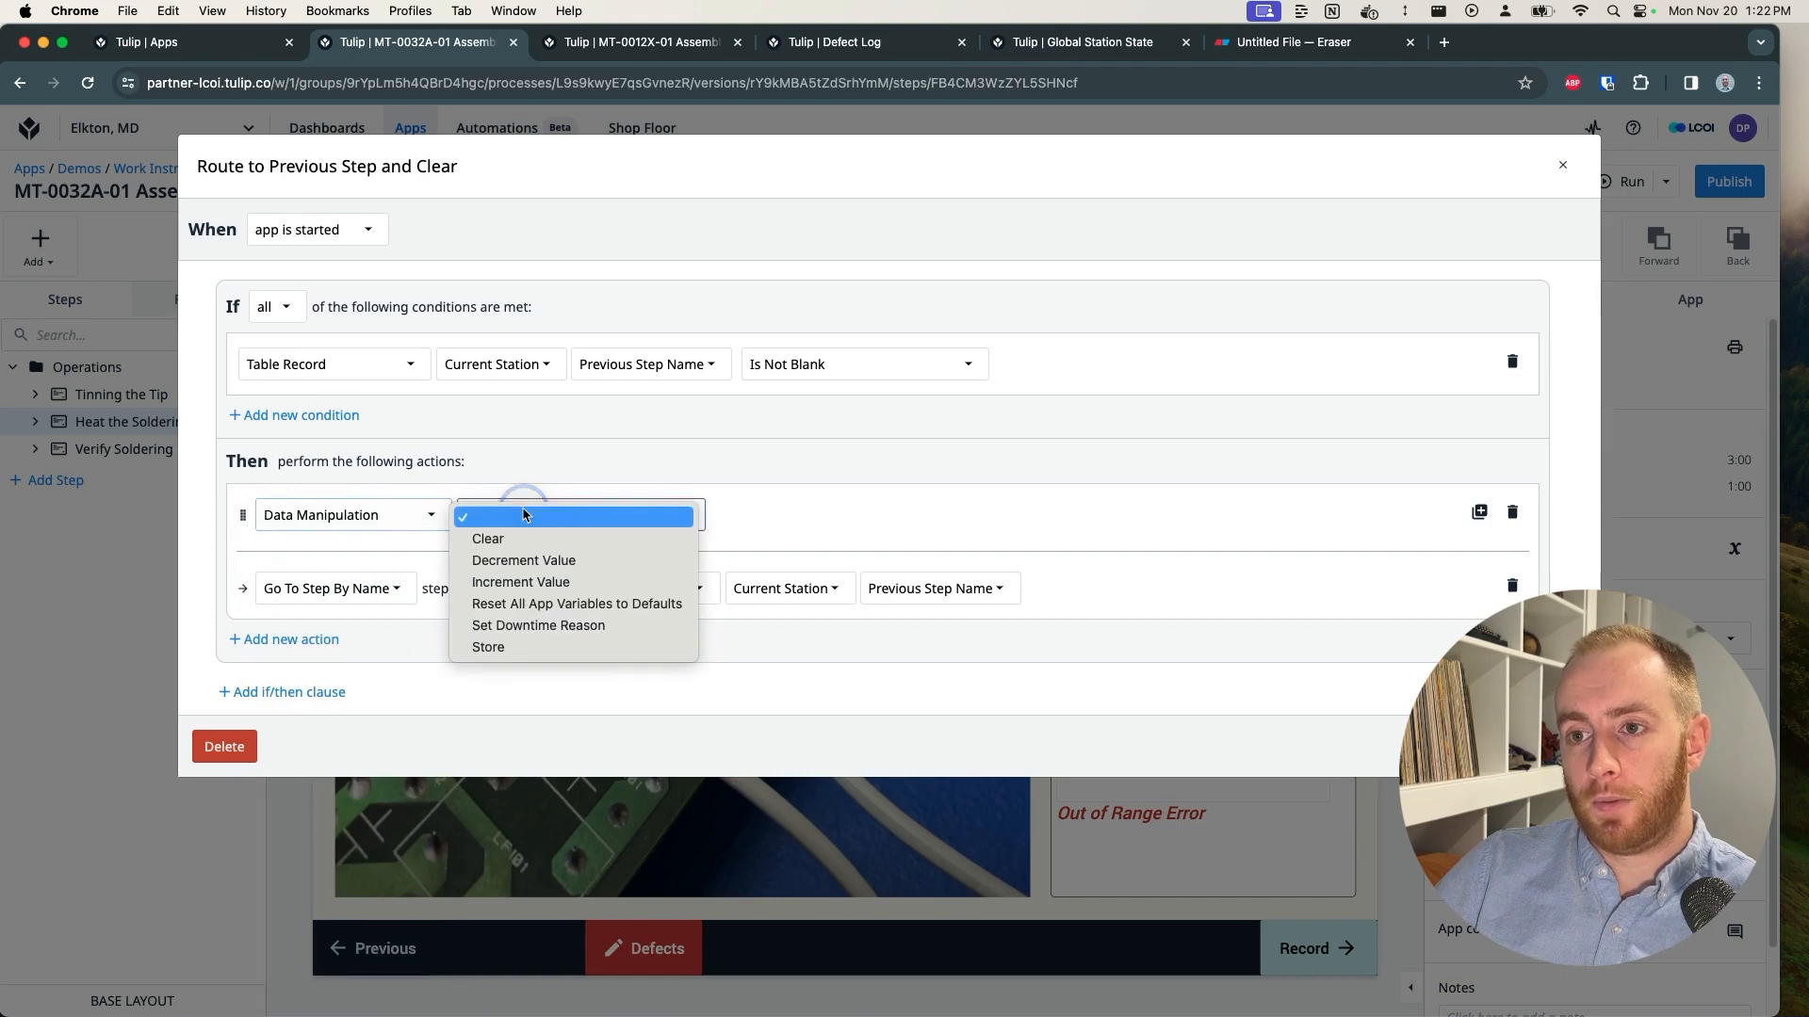
click(546, 649)
click(553, 514)
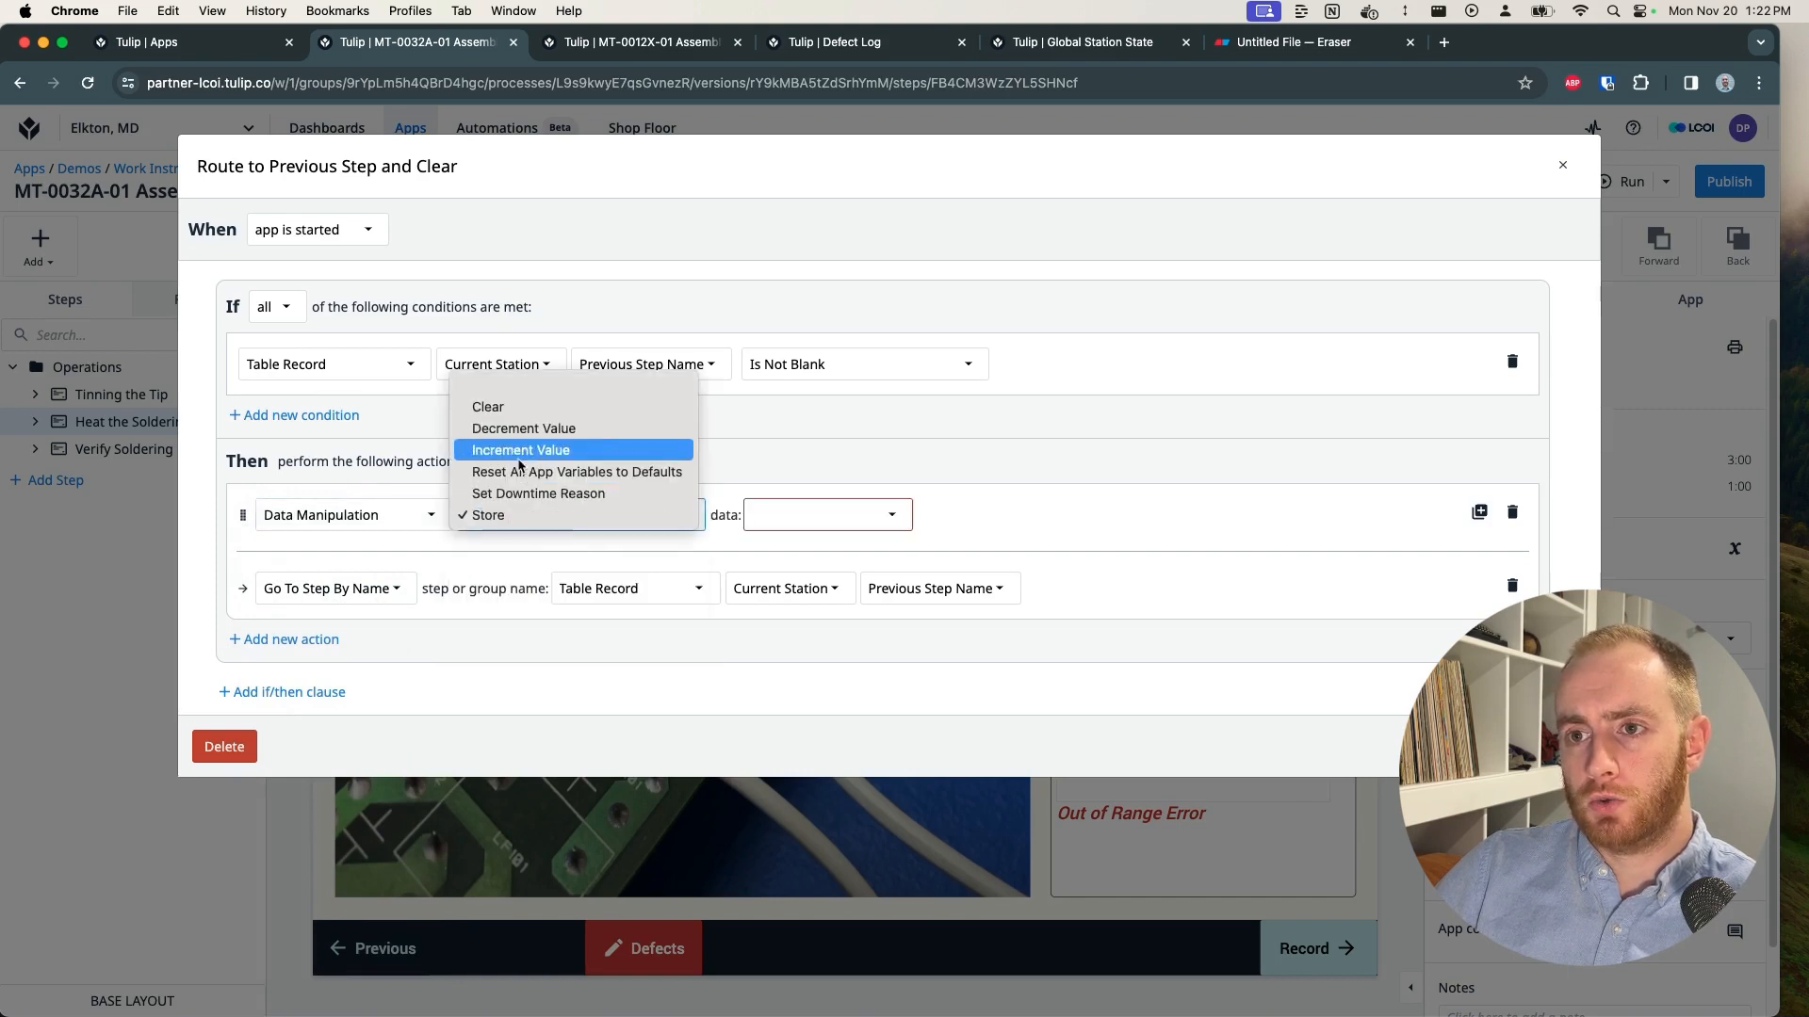
click(751, 496)
Step: Point the Clear action at the Table Record Current Station's Previous Step Name
click(753, 514)
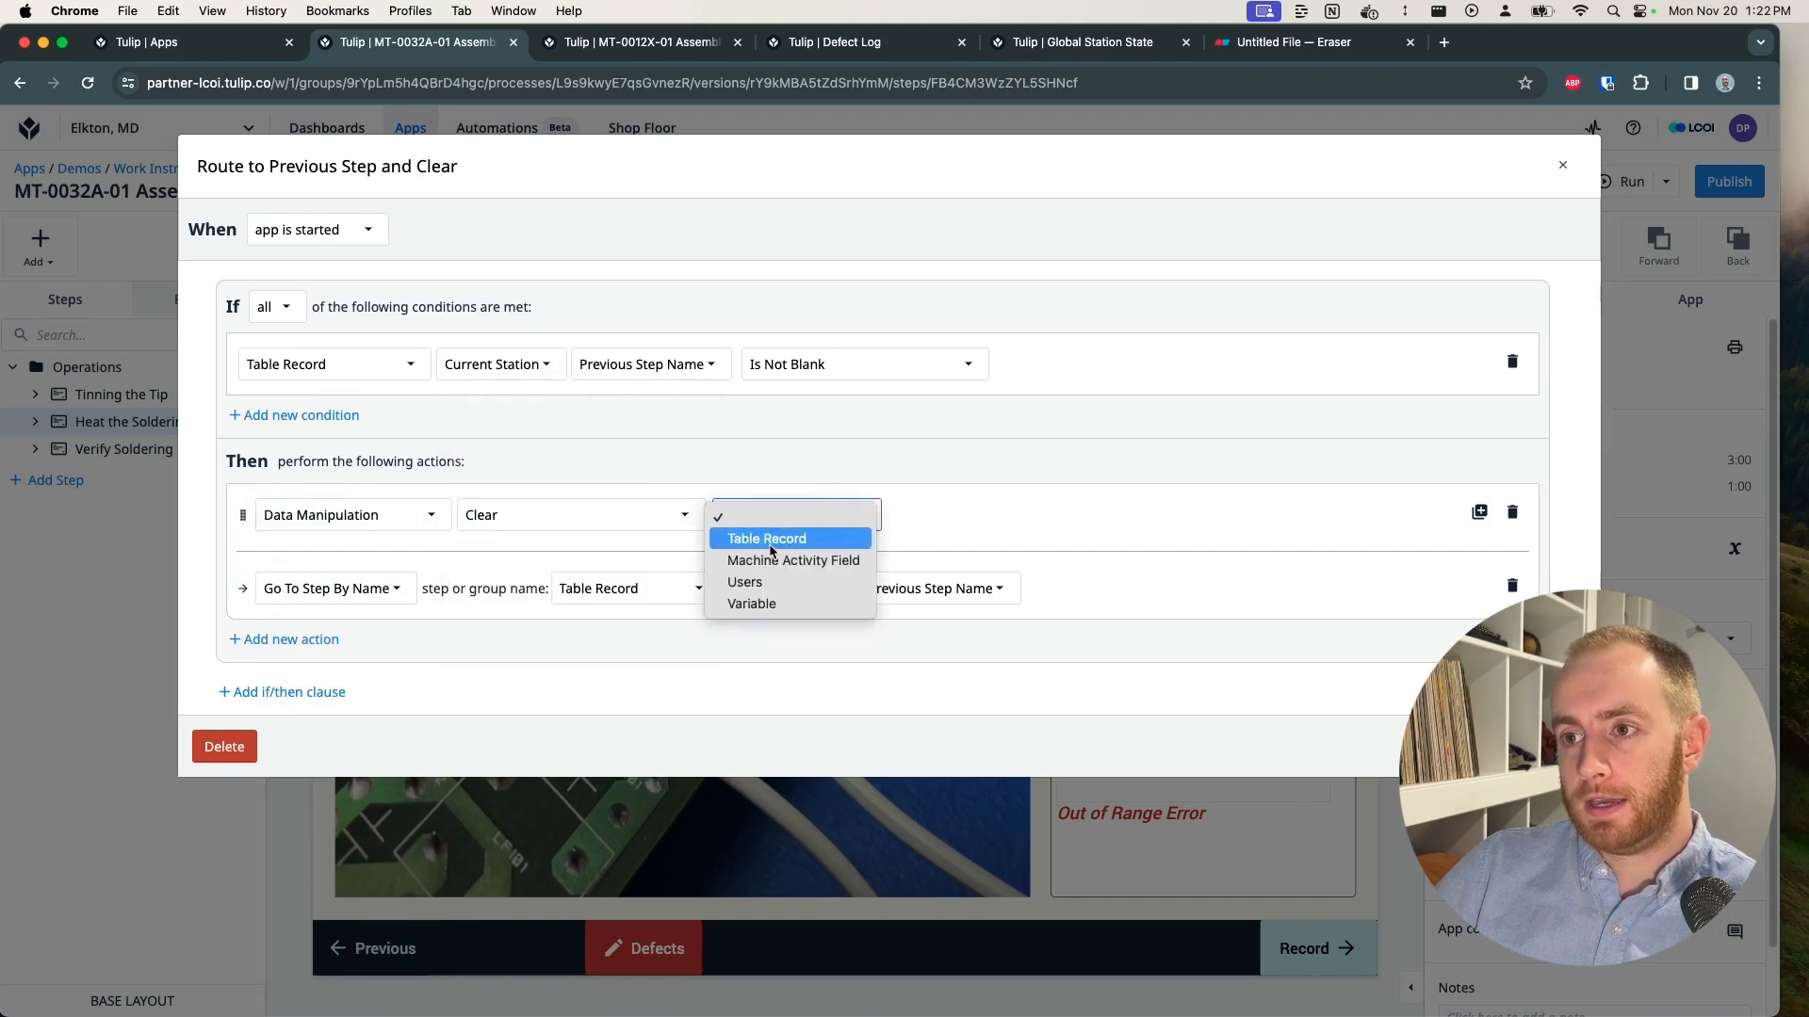
click(767, 533)
click(935, 517)
click(947, 538)
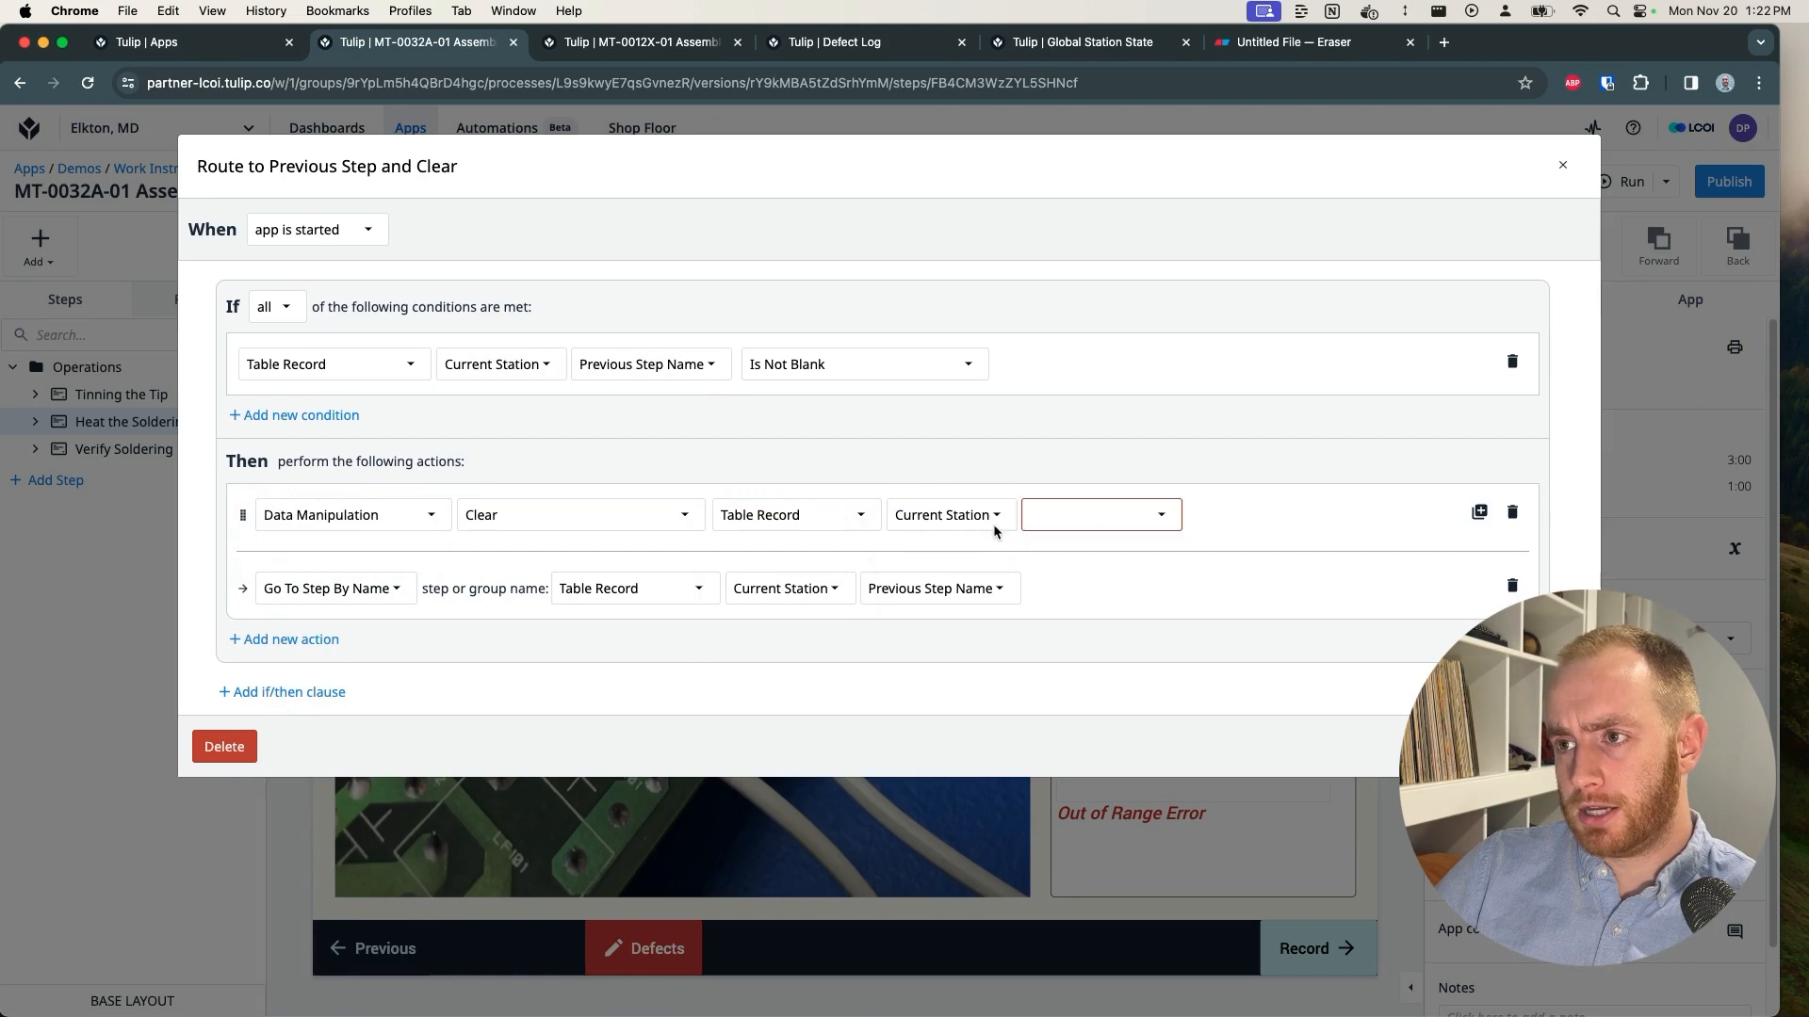
click(1121, 516)
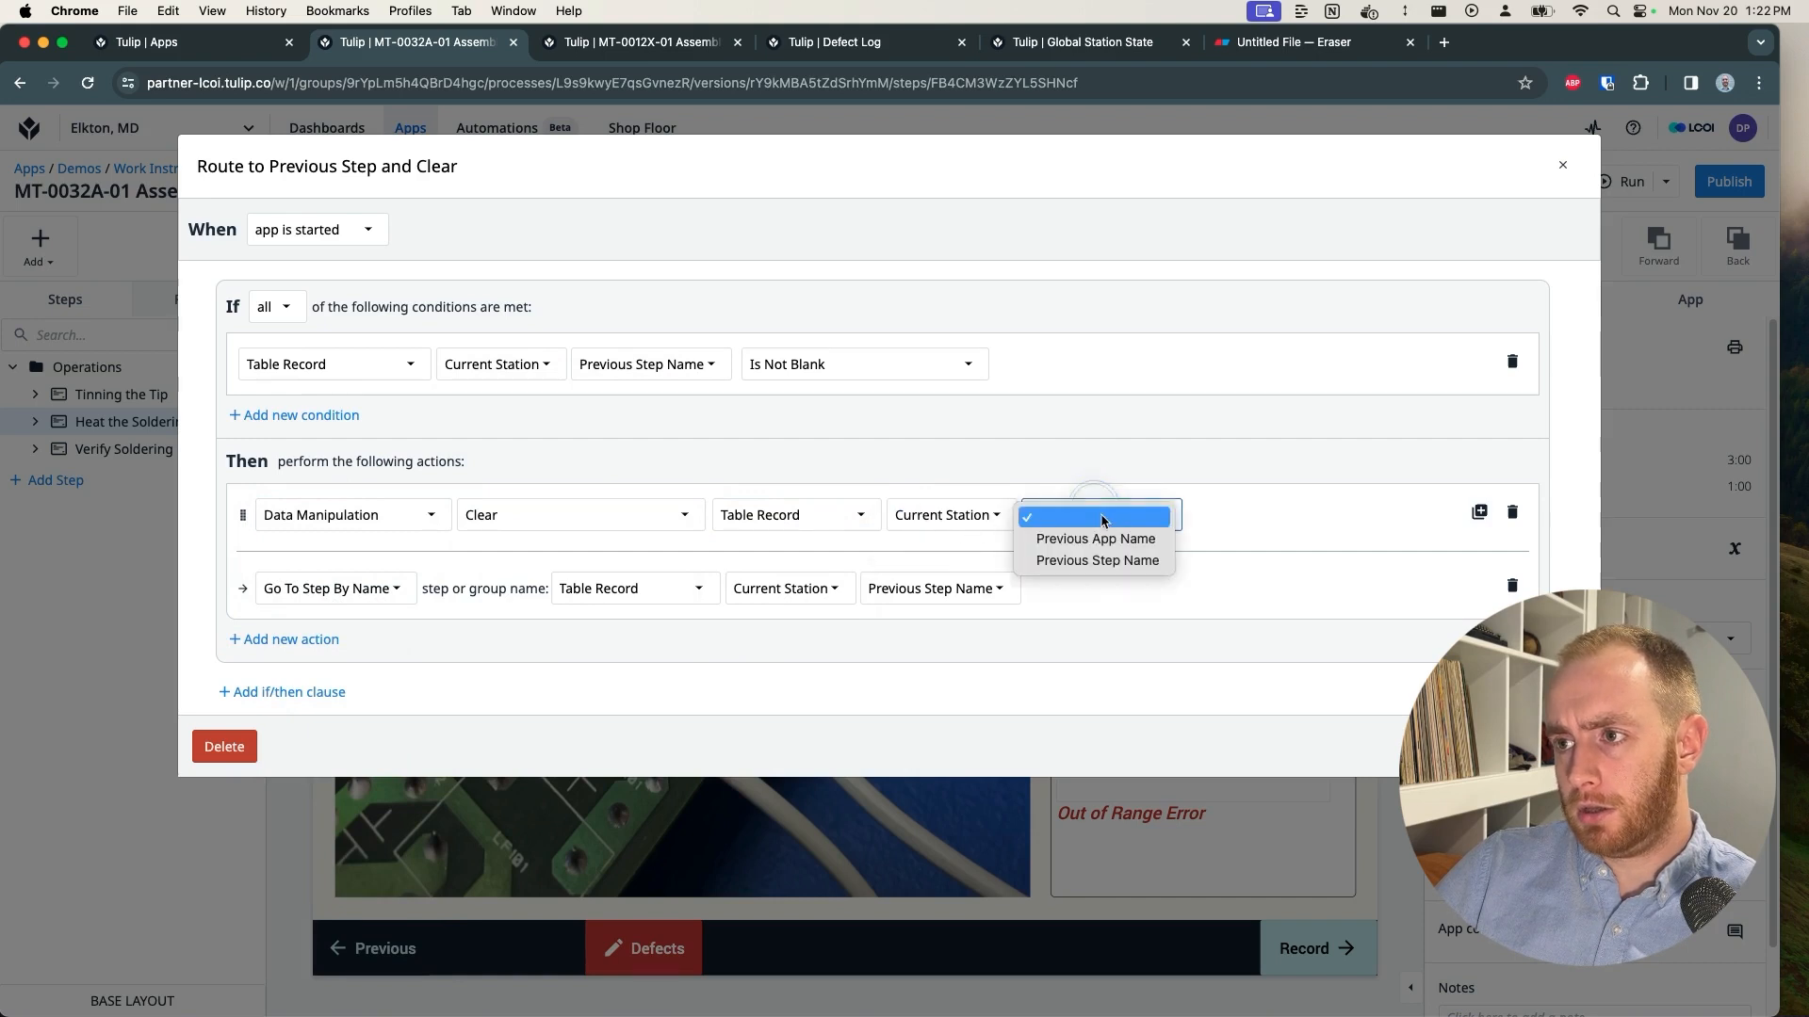
click(1114, 561)
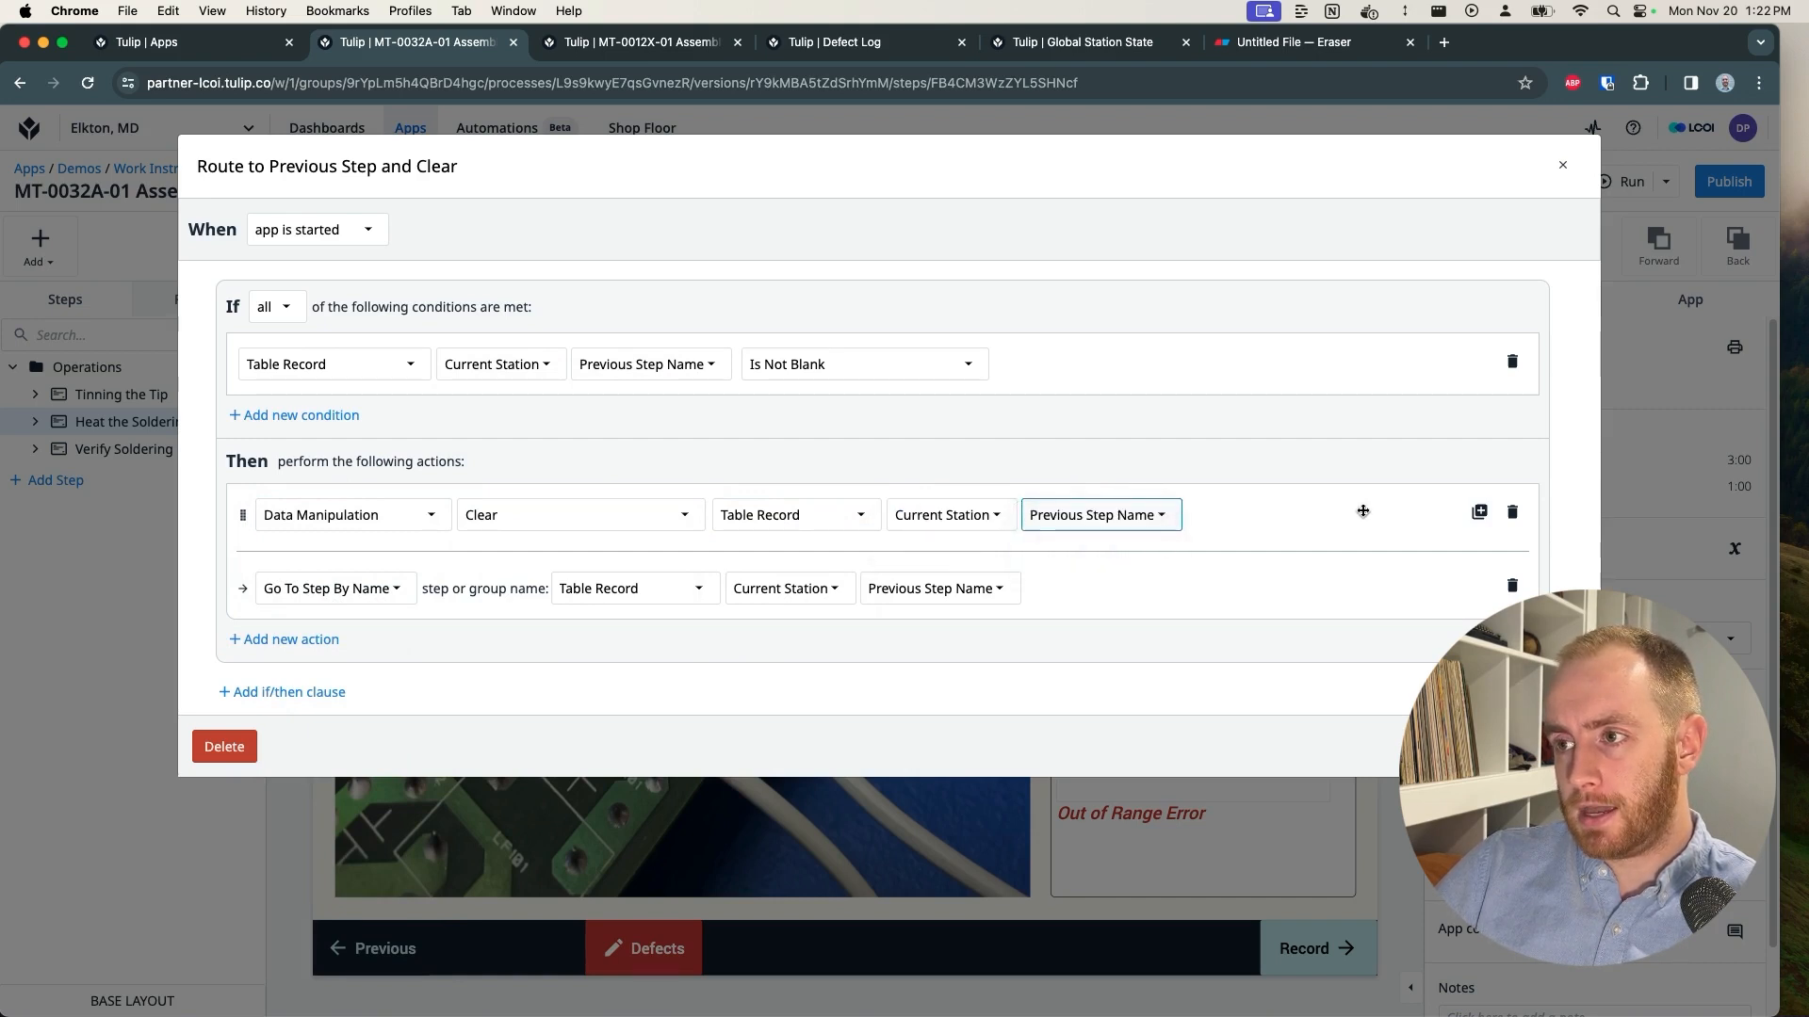
Step: Duplicate the Clear action and set the copy to clear the Current Station's Previous App Name
click(1479, 511)
click(1150, 588)
click(1130, 568)
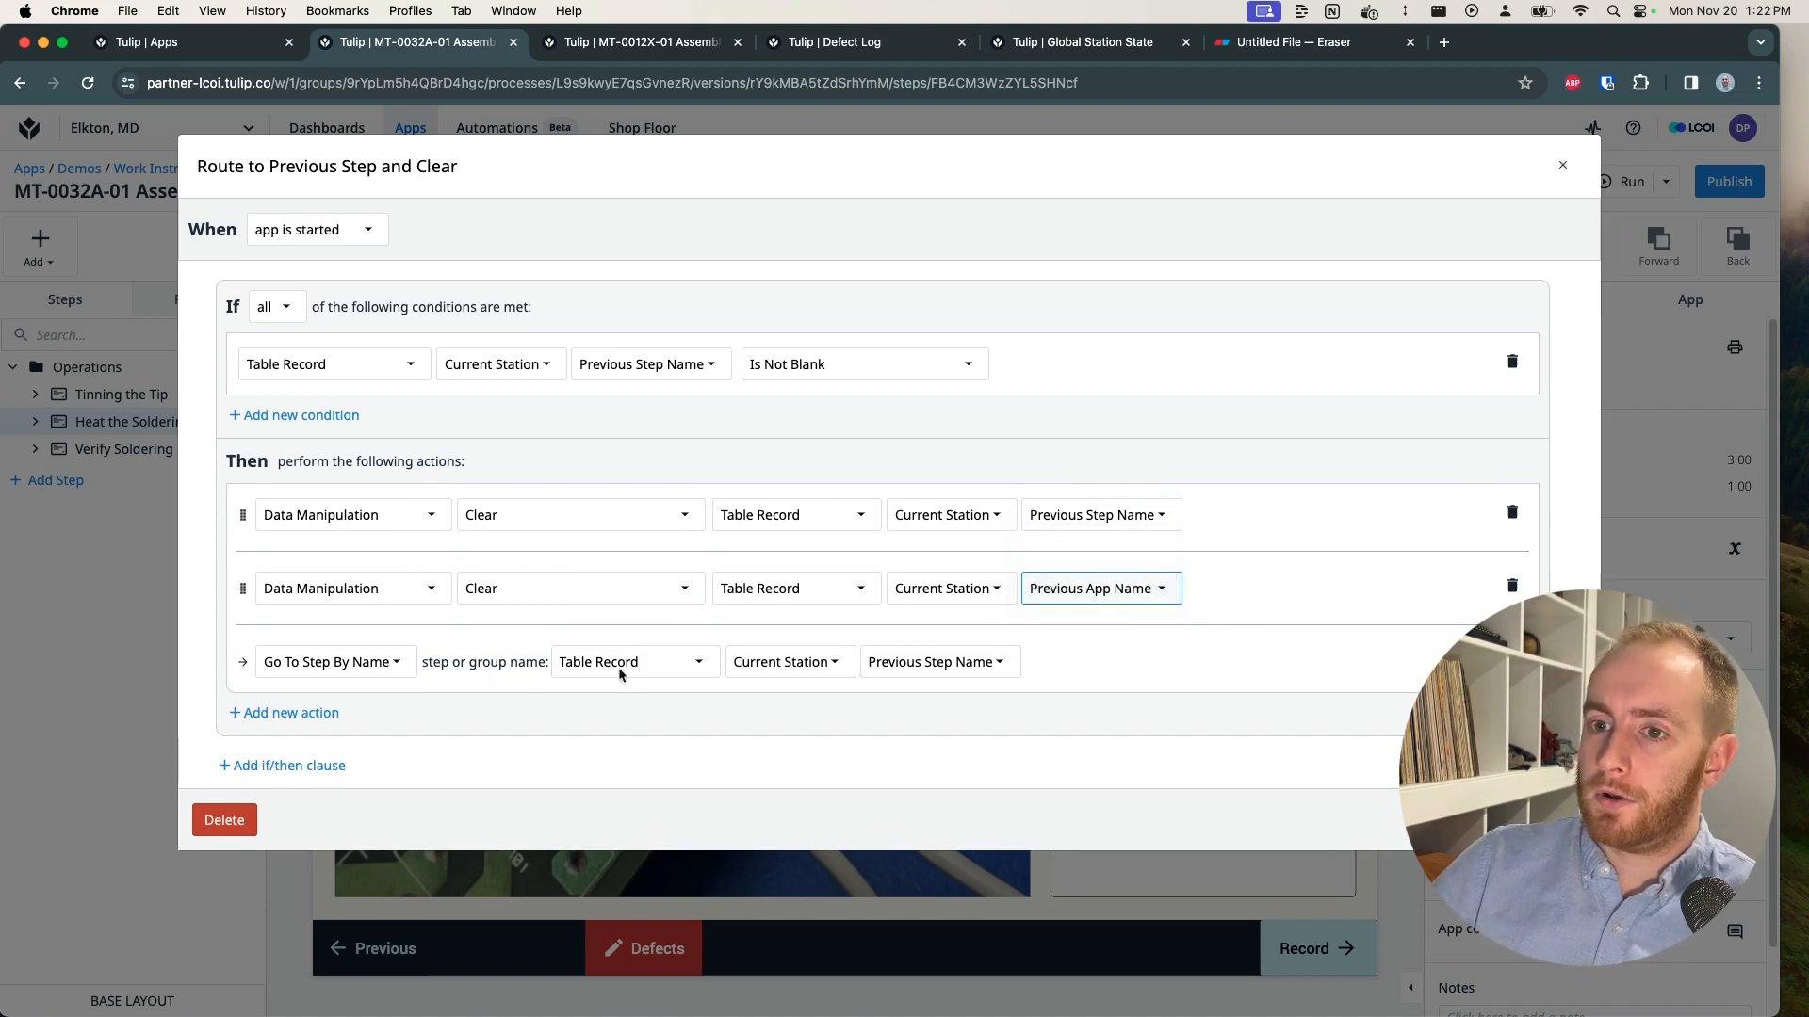
drag(499, 647, 496, 633)
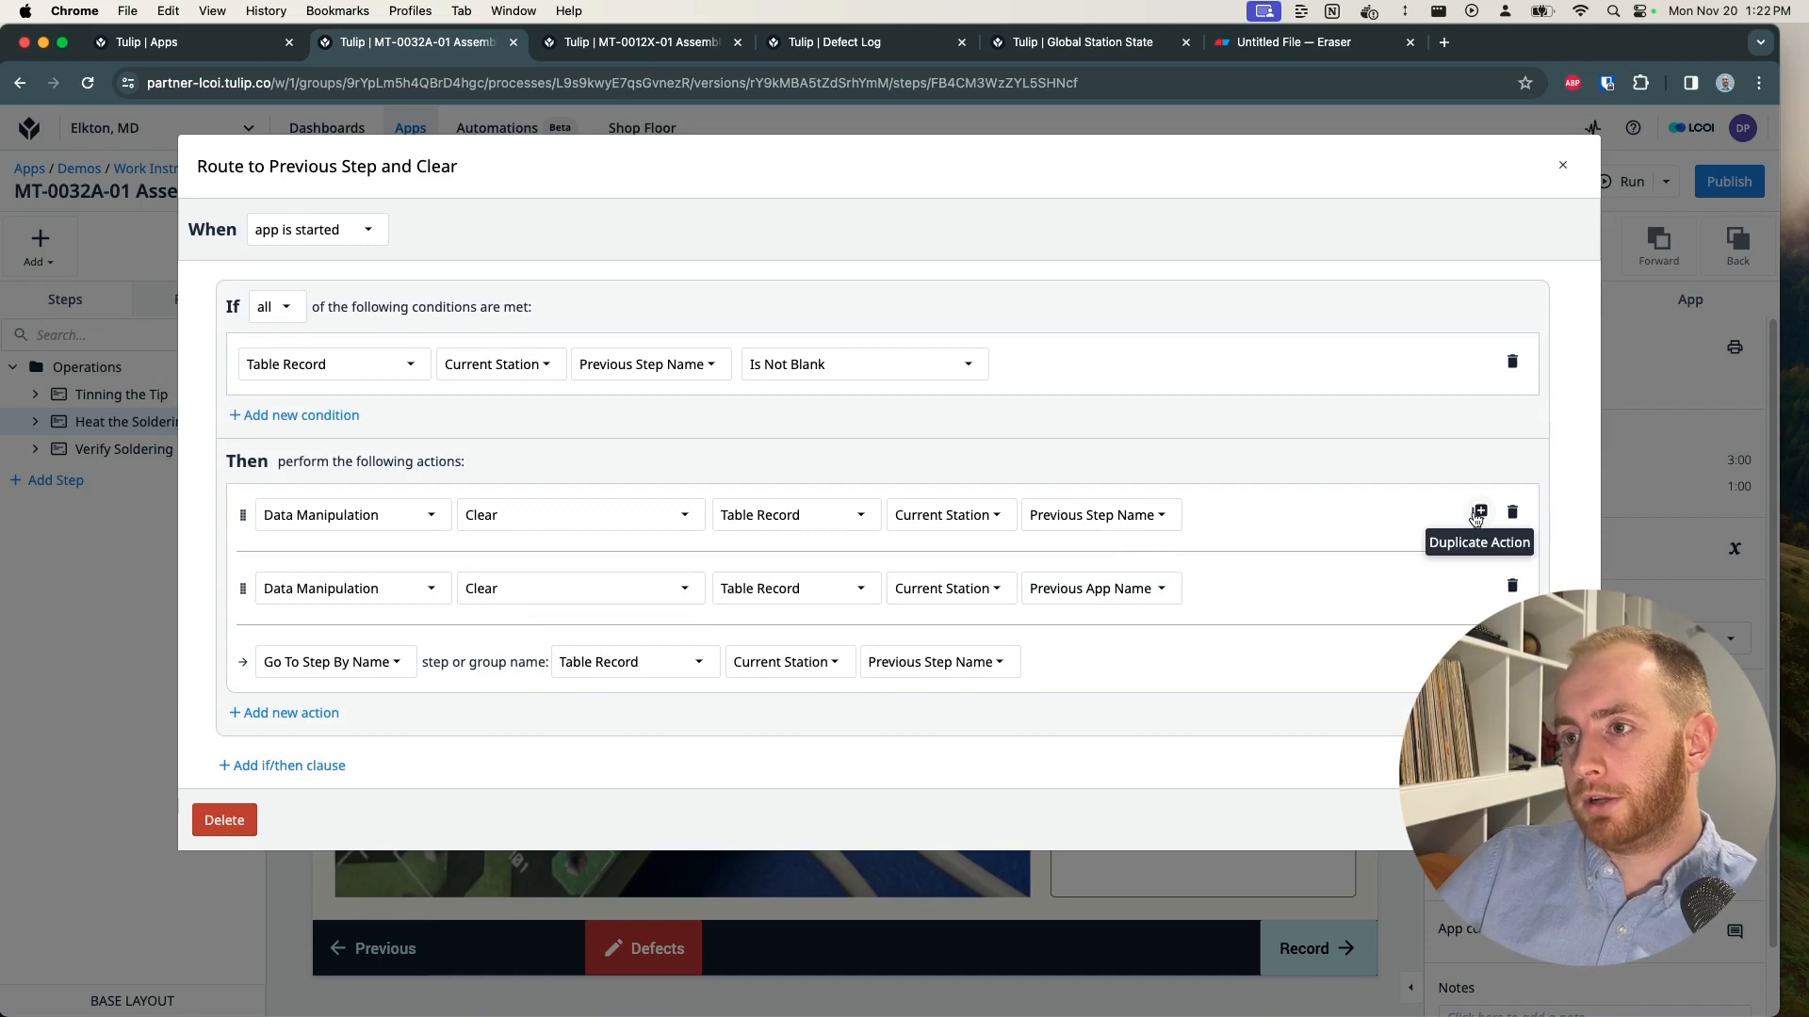
Step: Duplicate the Previous Step Name Clear action and change the first copy to Store the Current Station's Previous Step Name in a Variable
click(1478, 513)
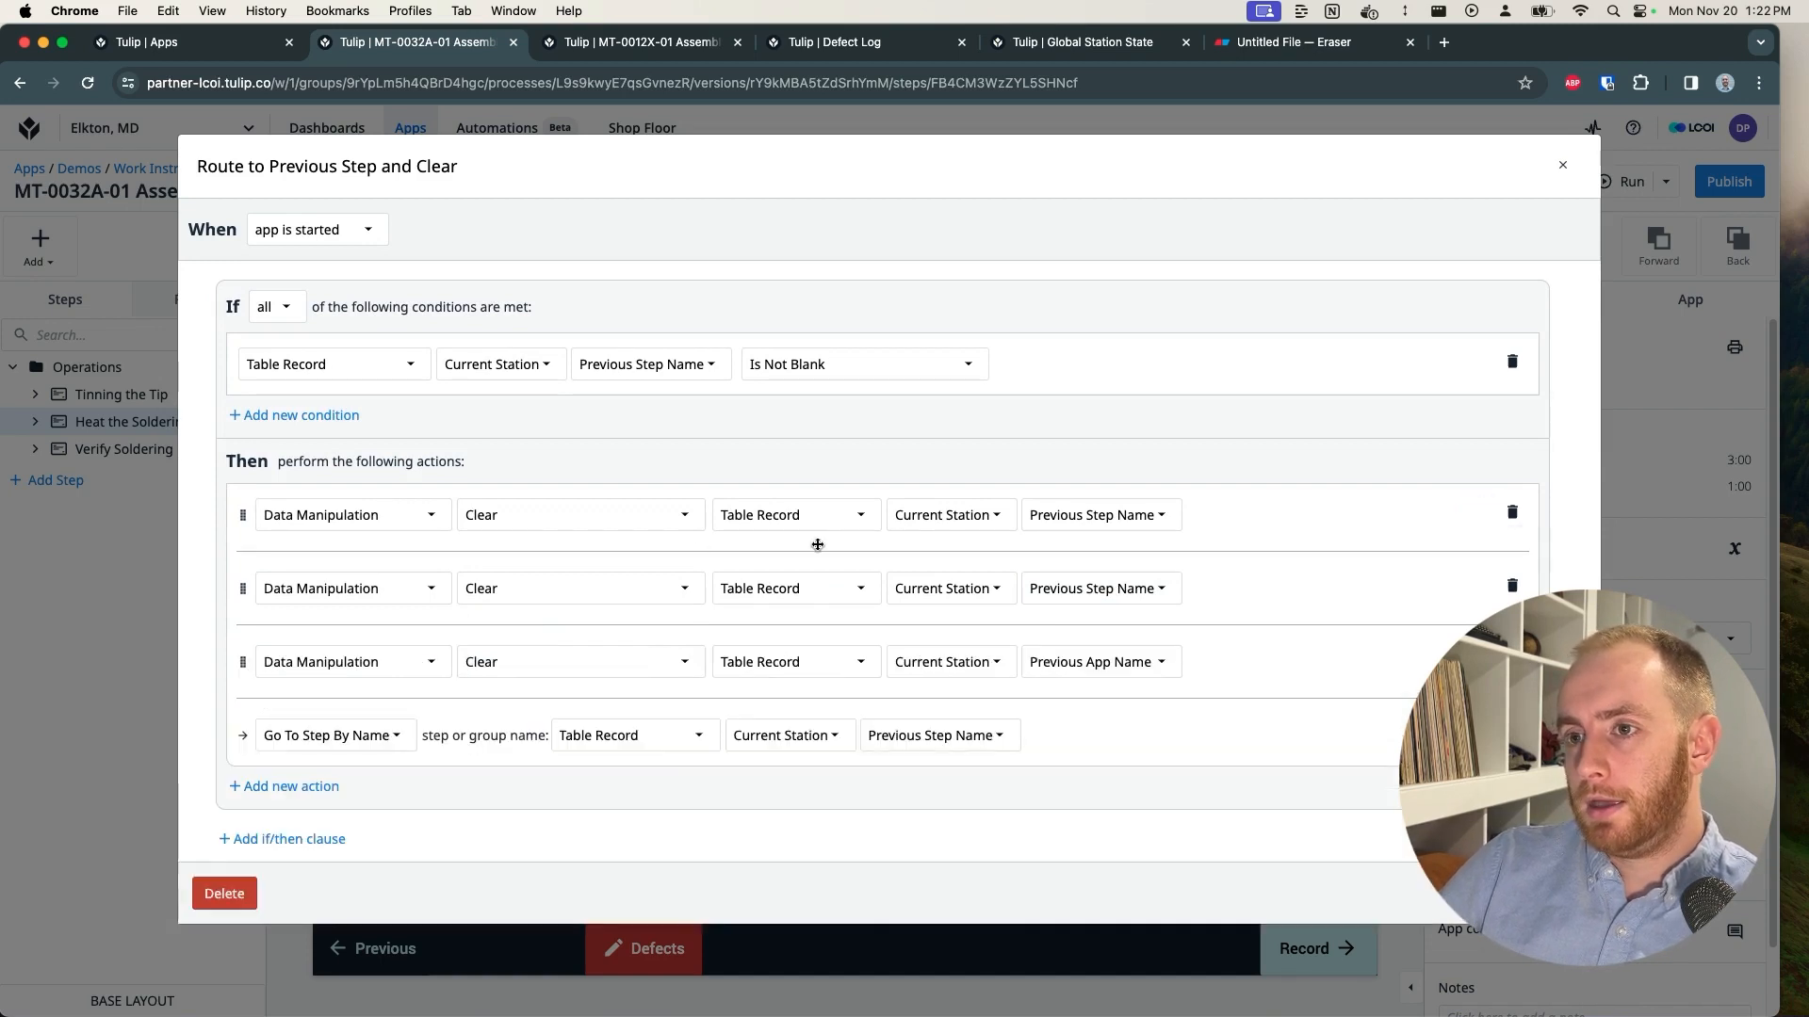
click(610, 528)
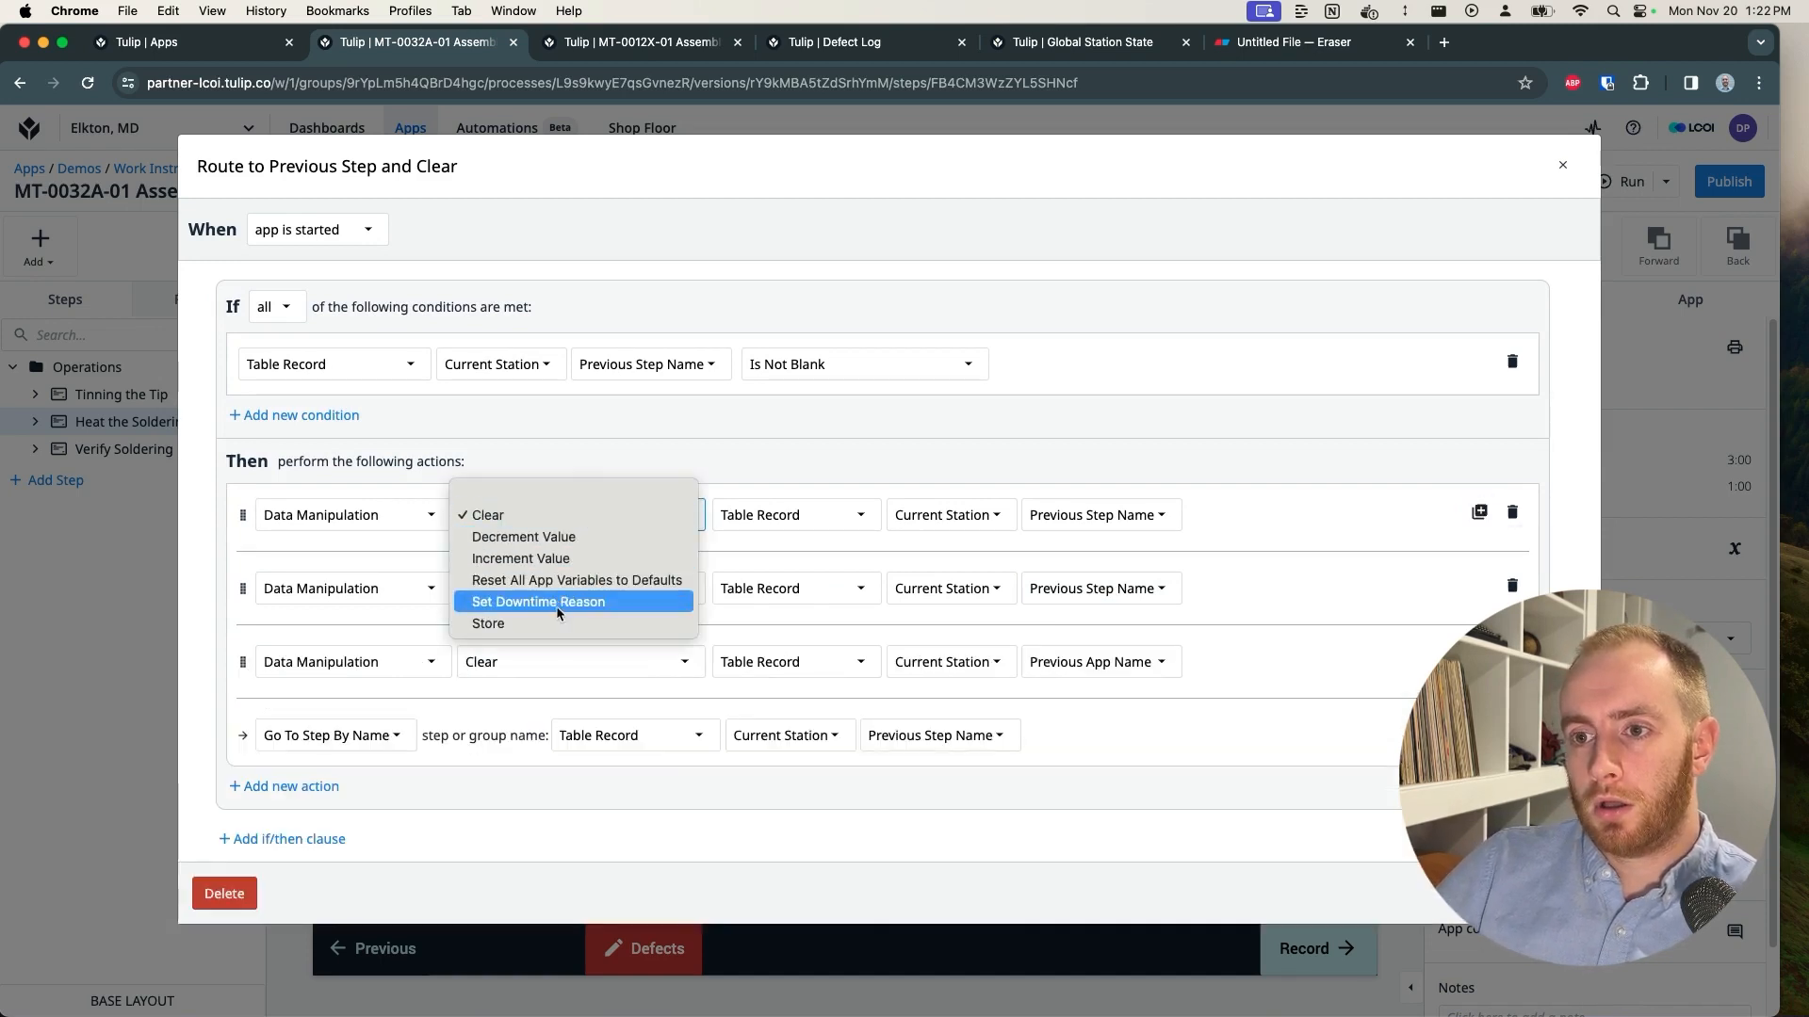
click(594, 623)
click(853, 528)
click(792, 515)
click(1022, 515)
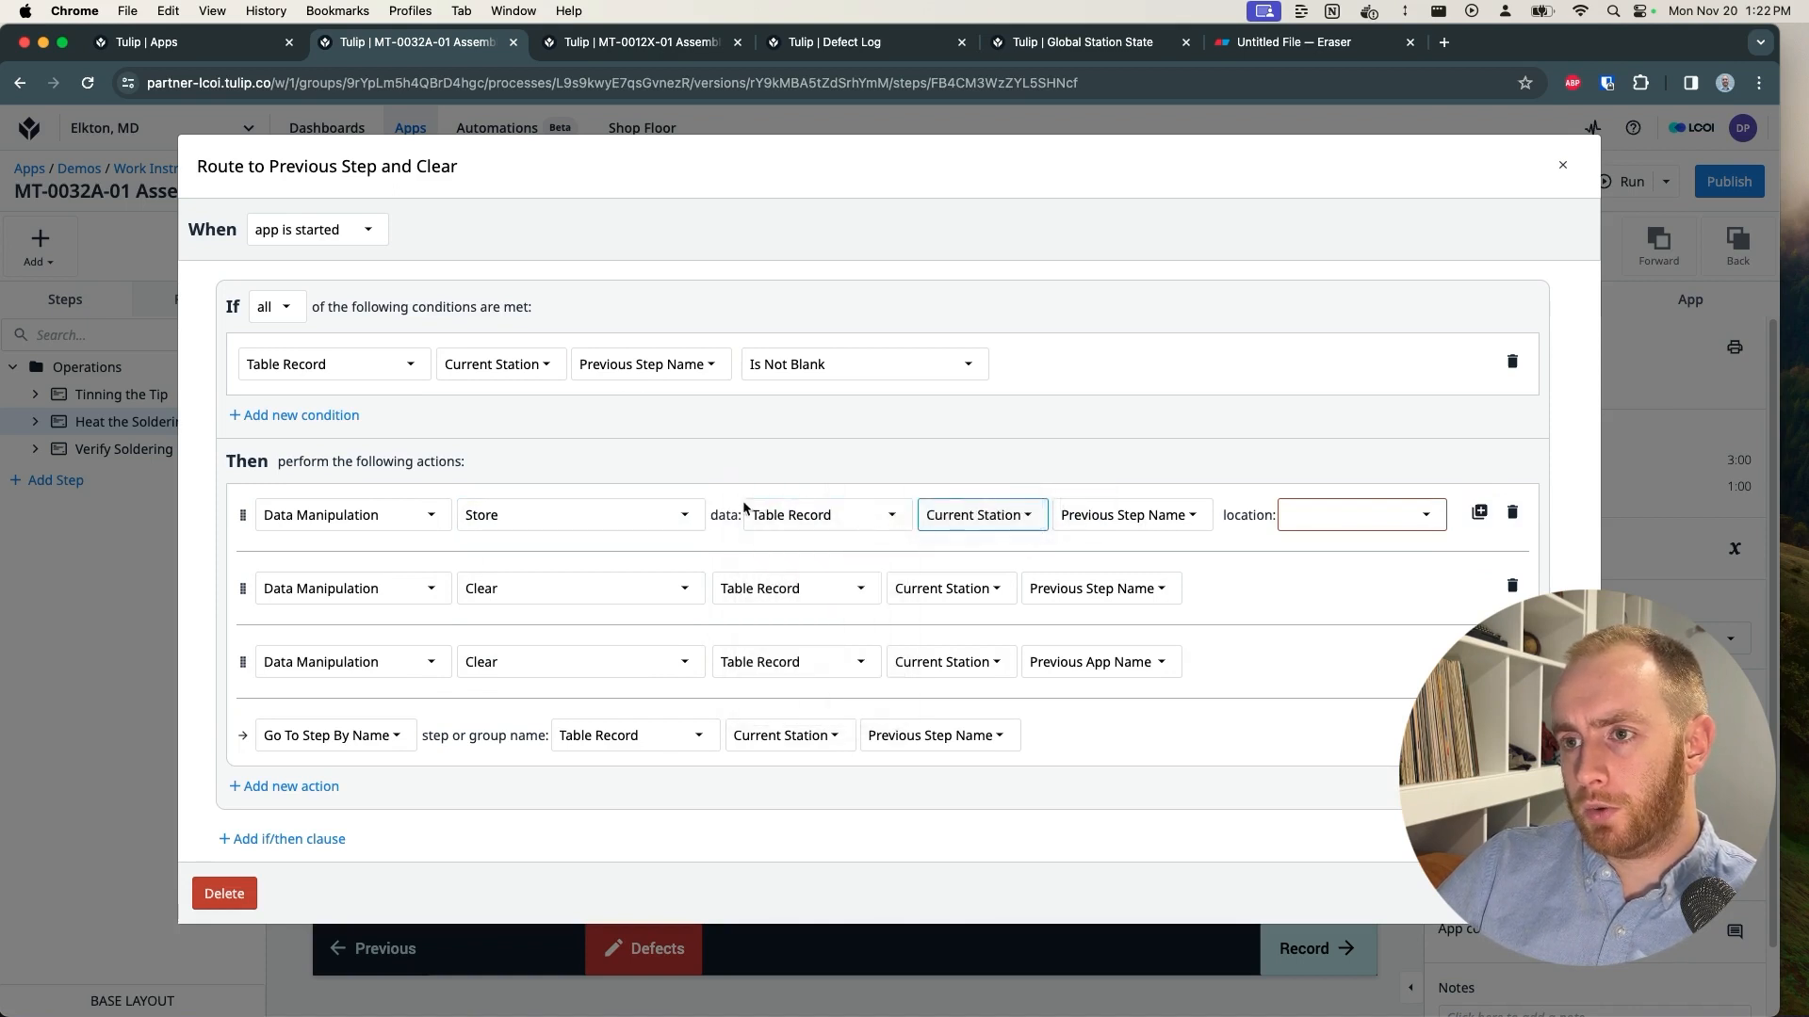
click(1147, 516)
click(1337, 515)
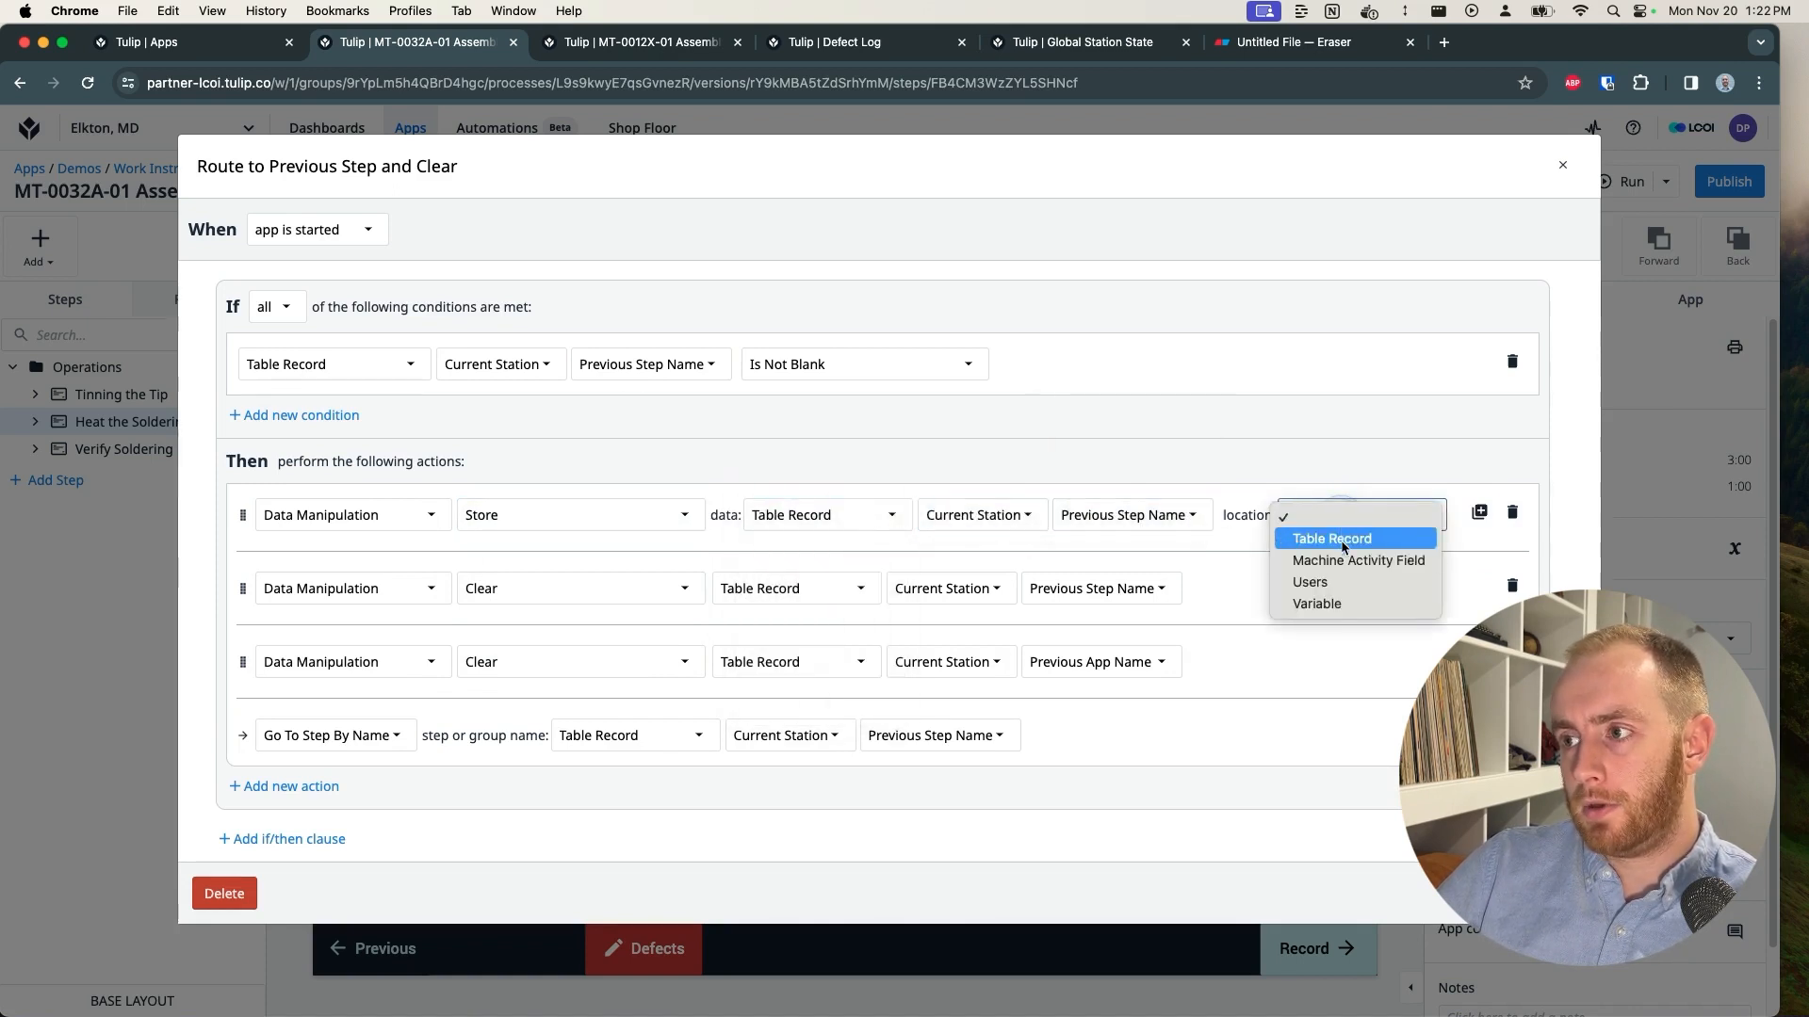
click(1329, 603)
Step: Create a new variable named TEMP Step to Route To as the Store action's location and save the trigger
click(584, 560)
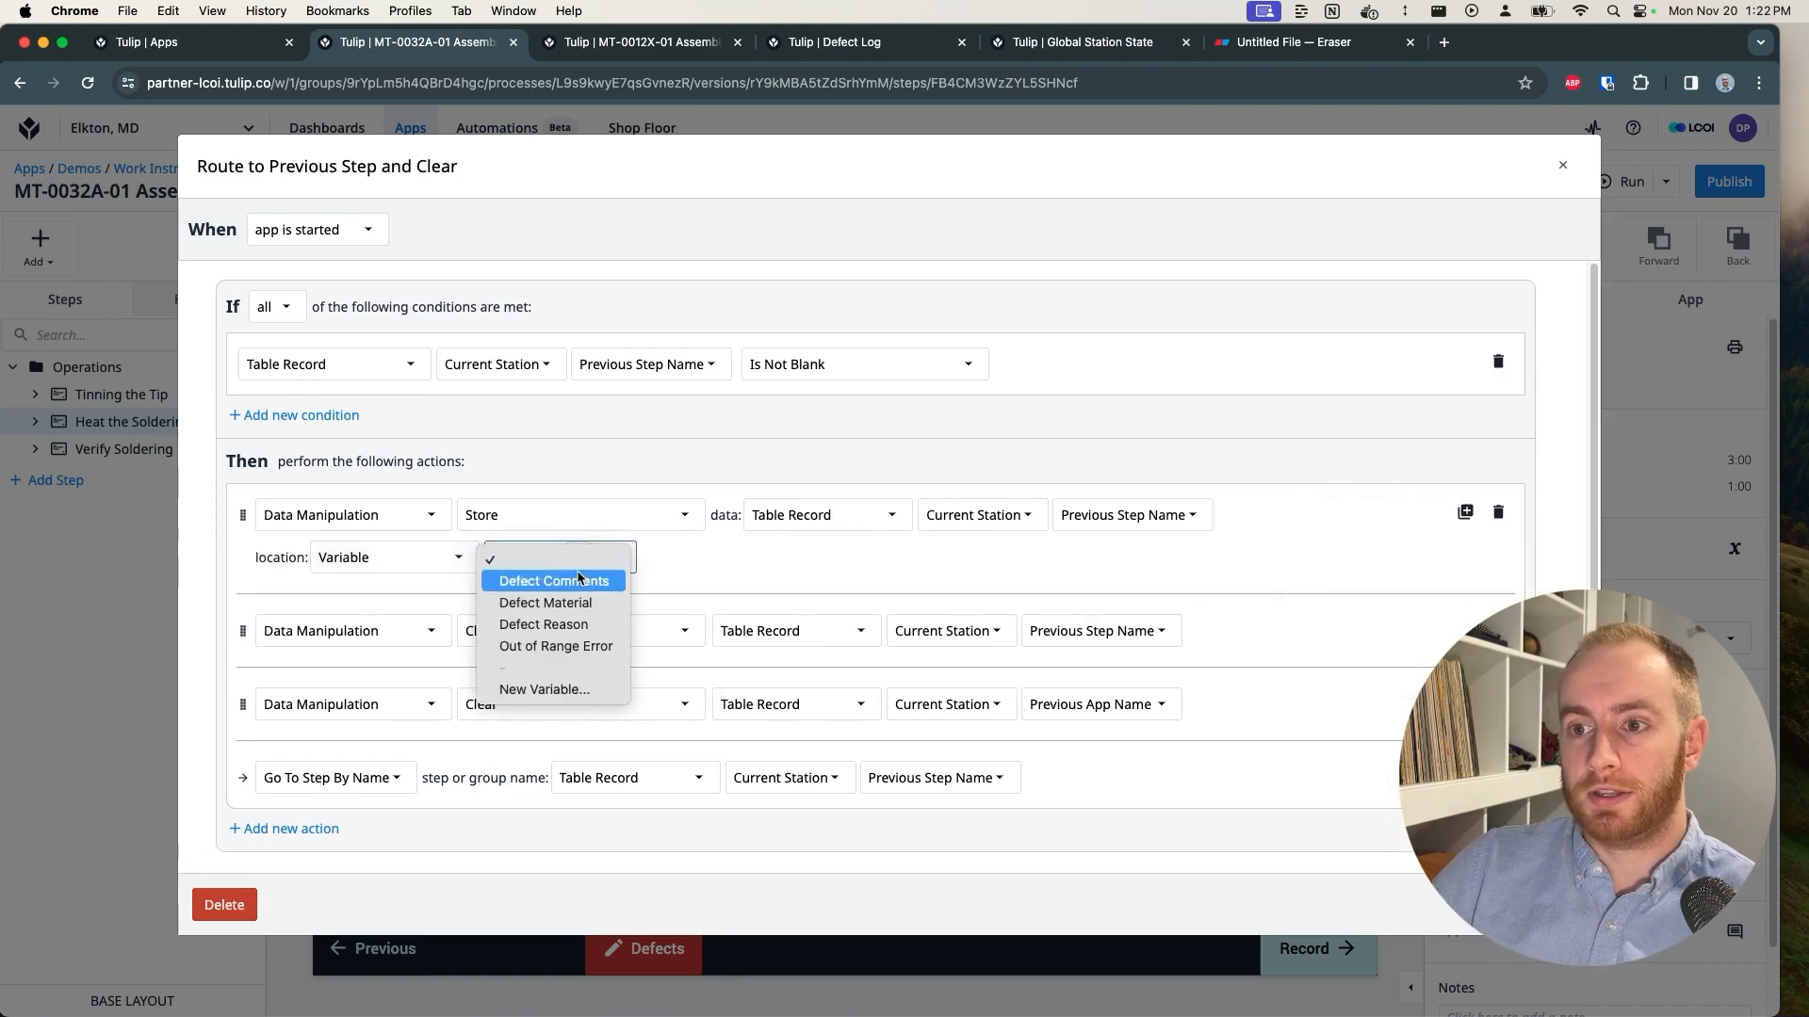
click(566, 688)
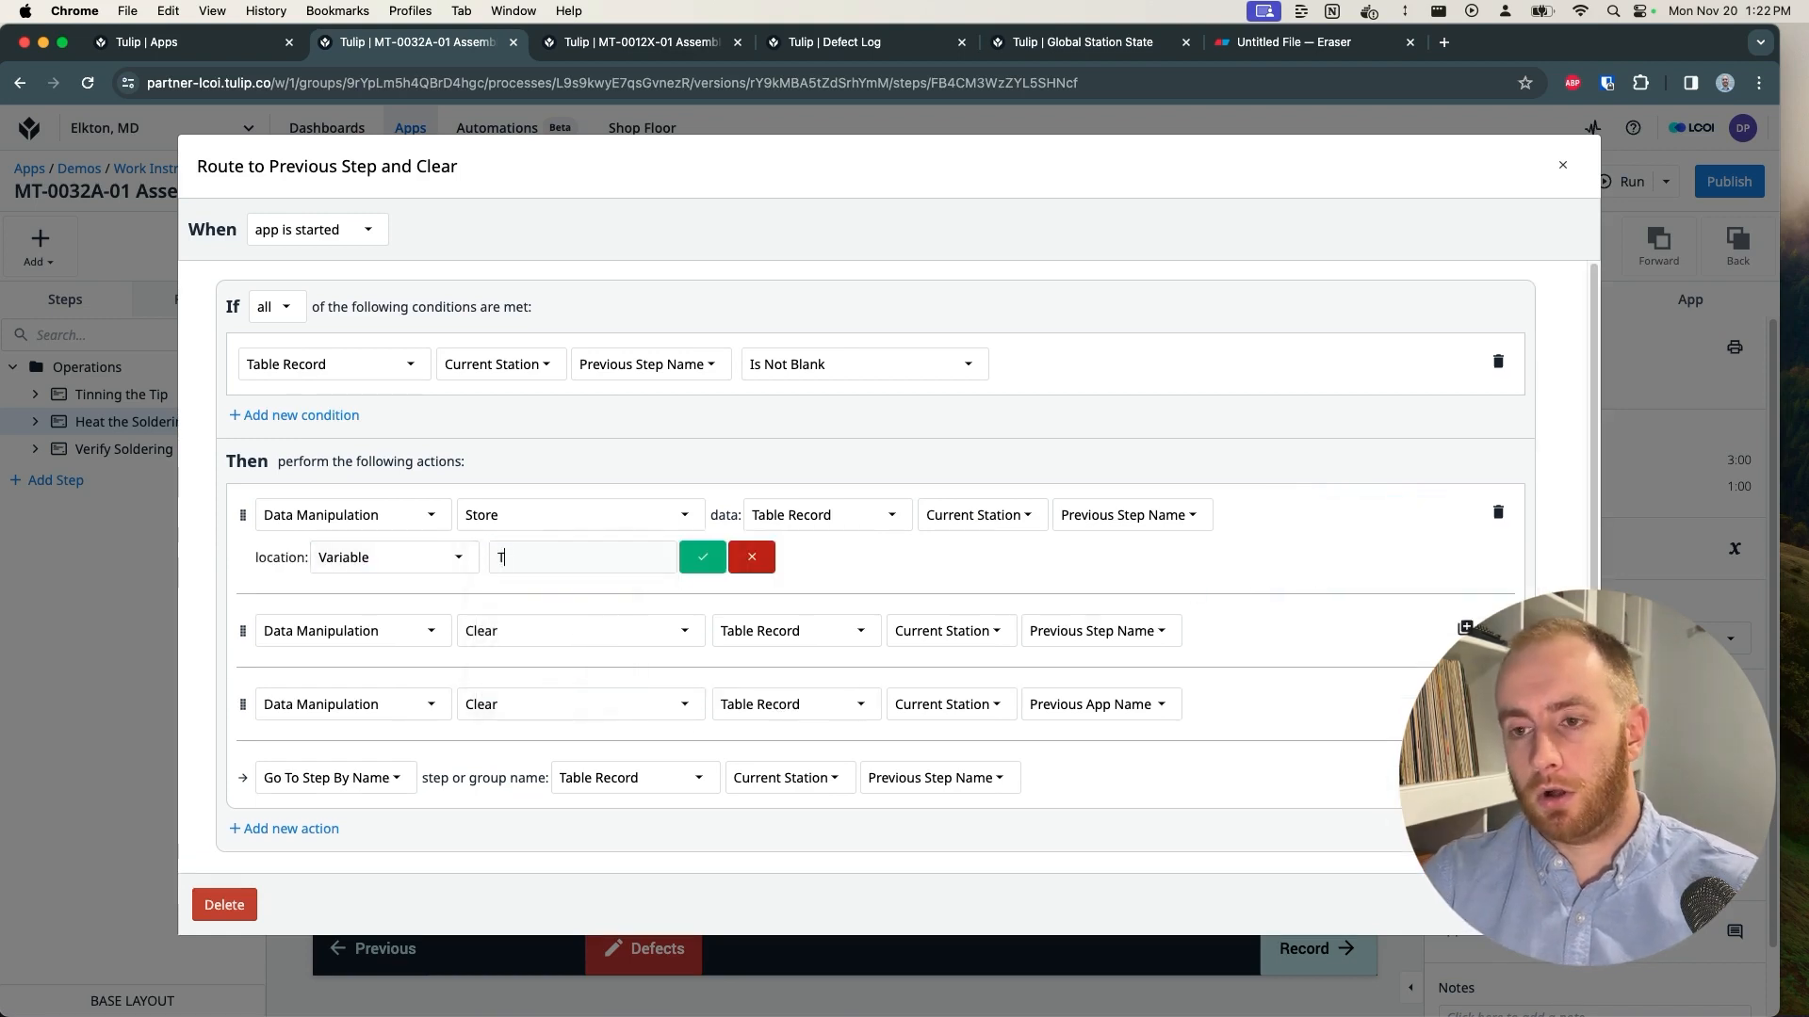
text(S)
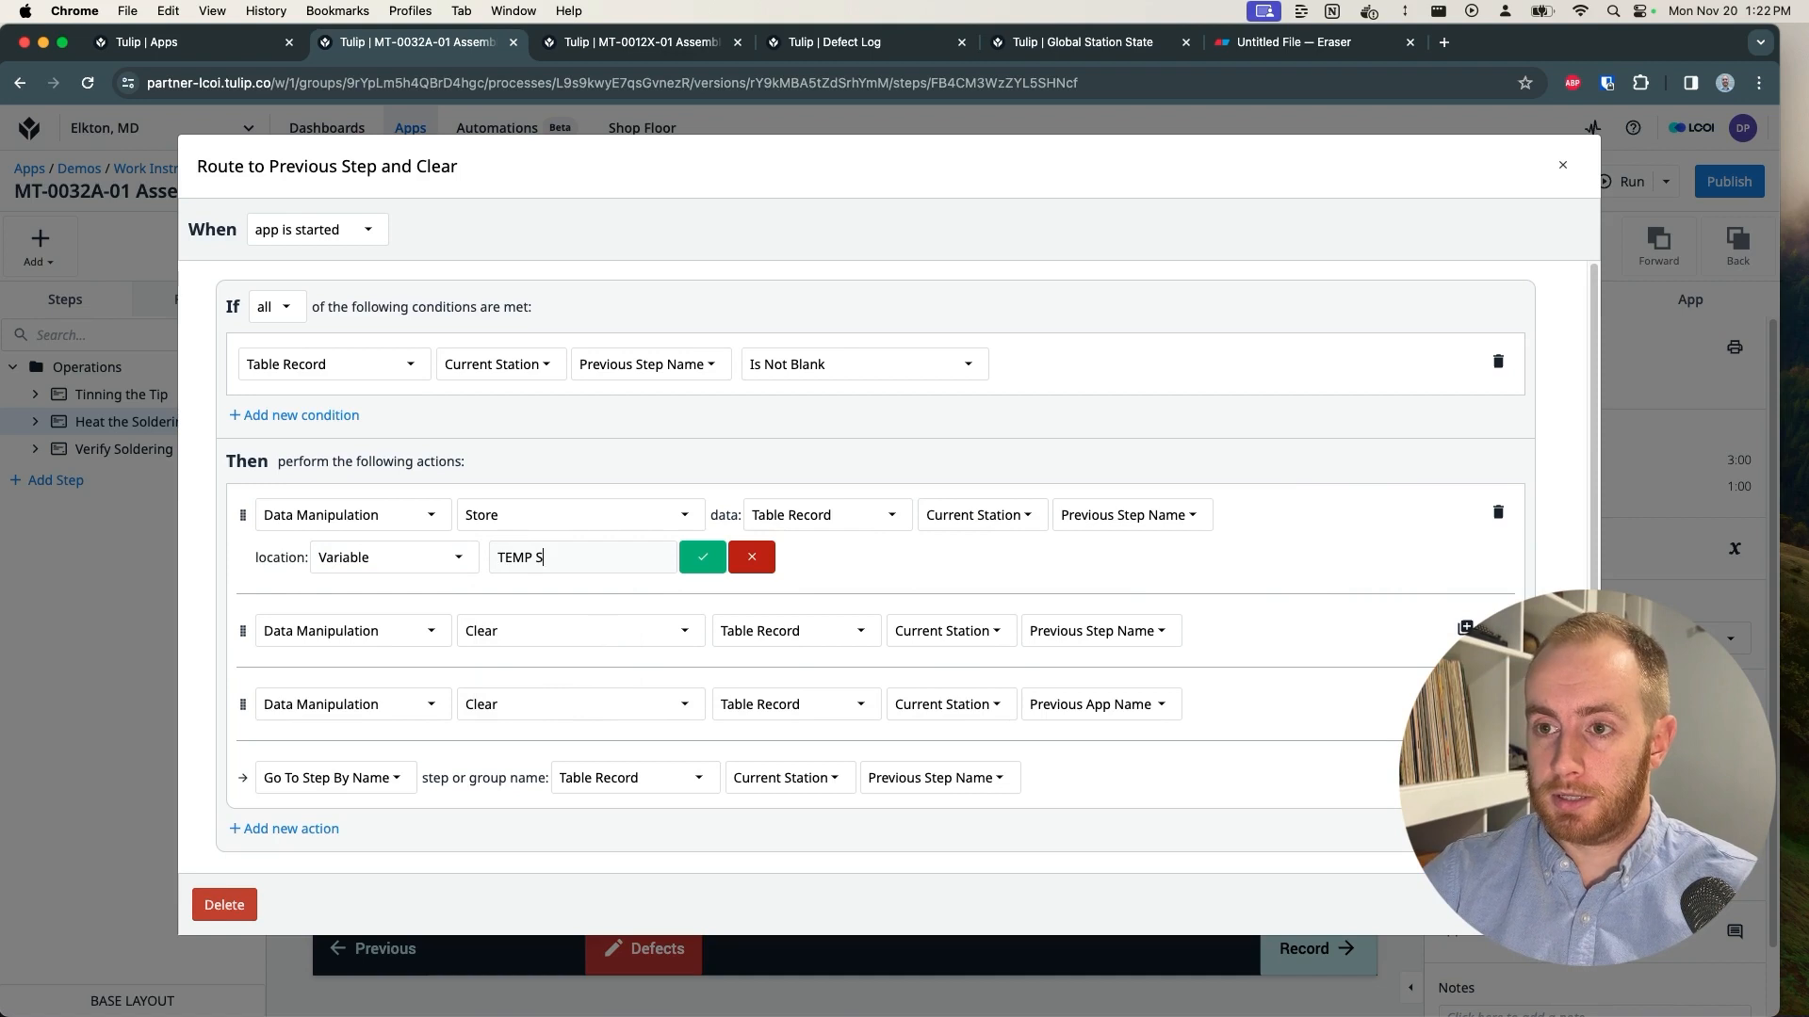
text(tep to Route To)
click(703, 557)
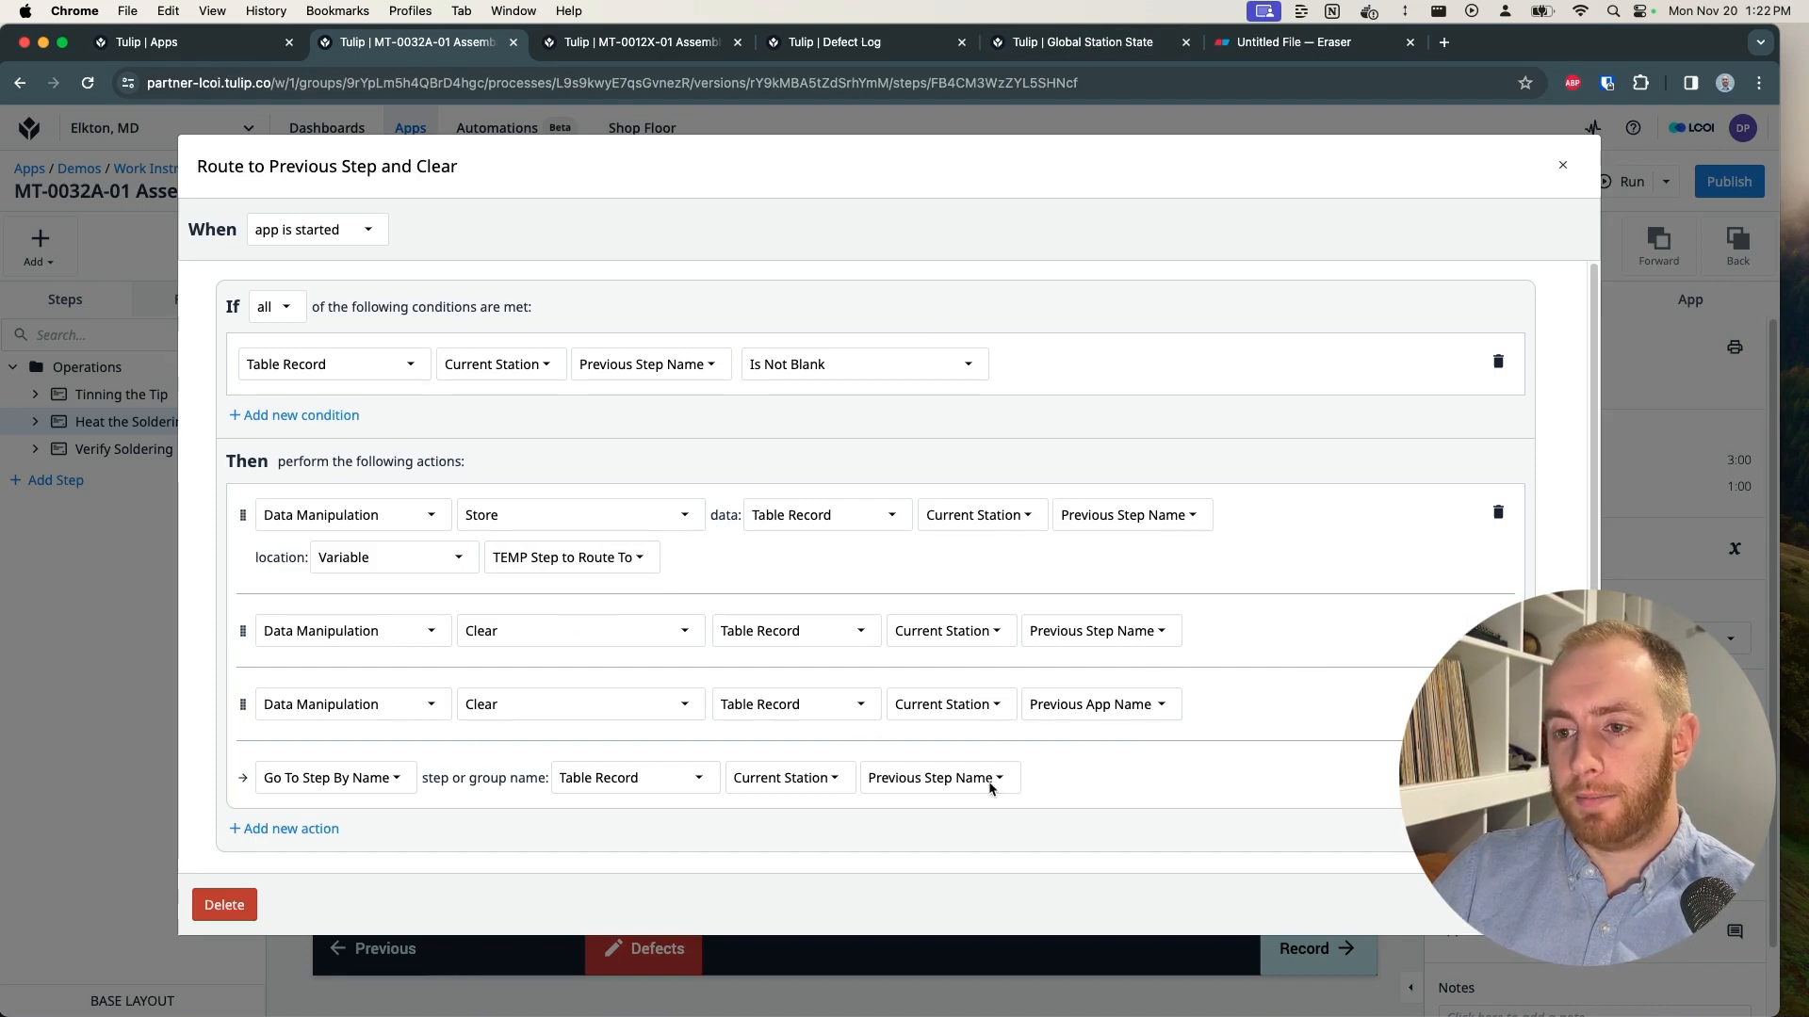
scroll(626, 613, down, 1)
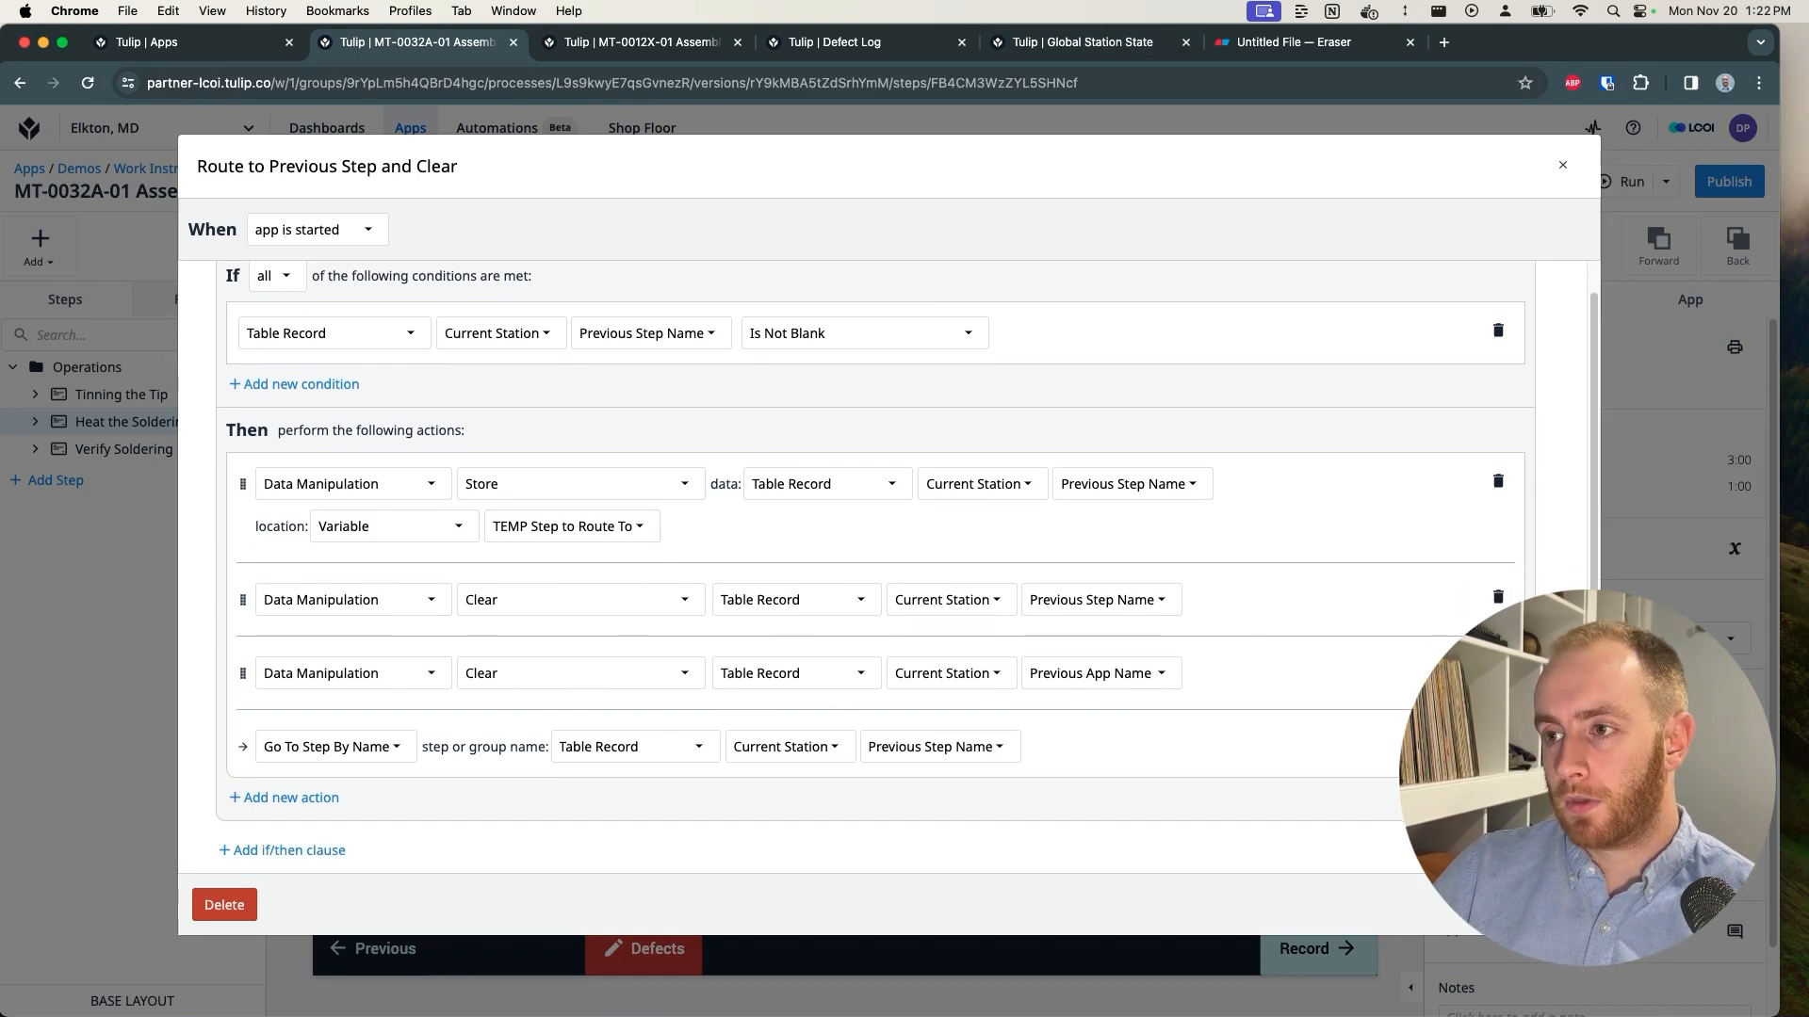
scroll(1084, 458, up, 1)
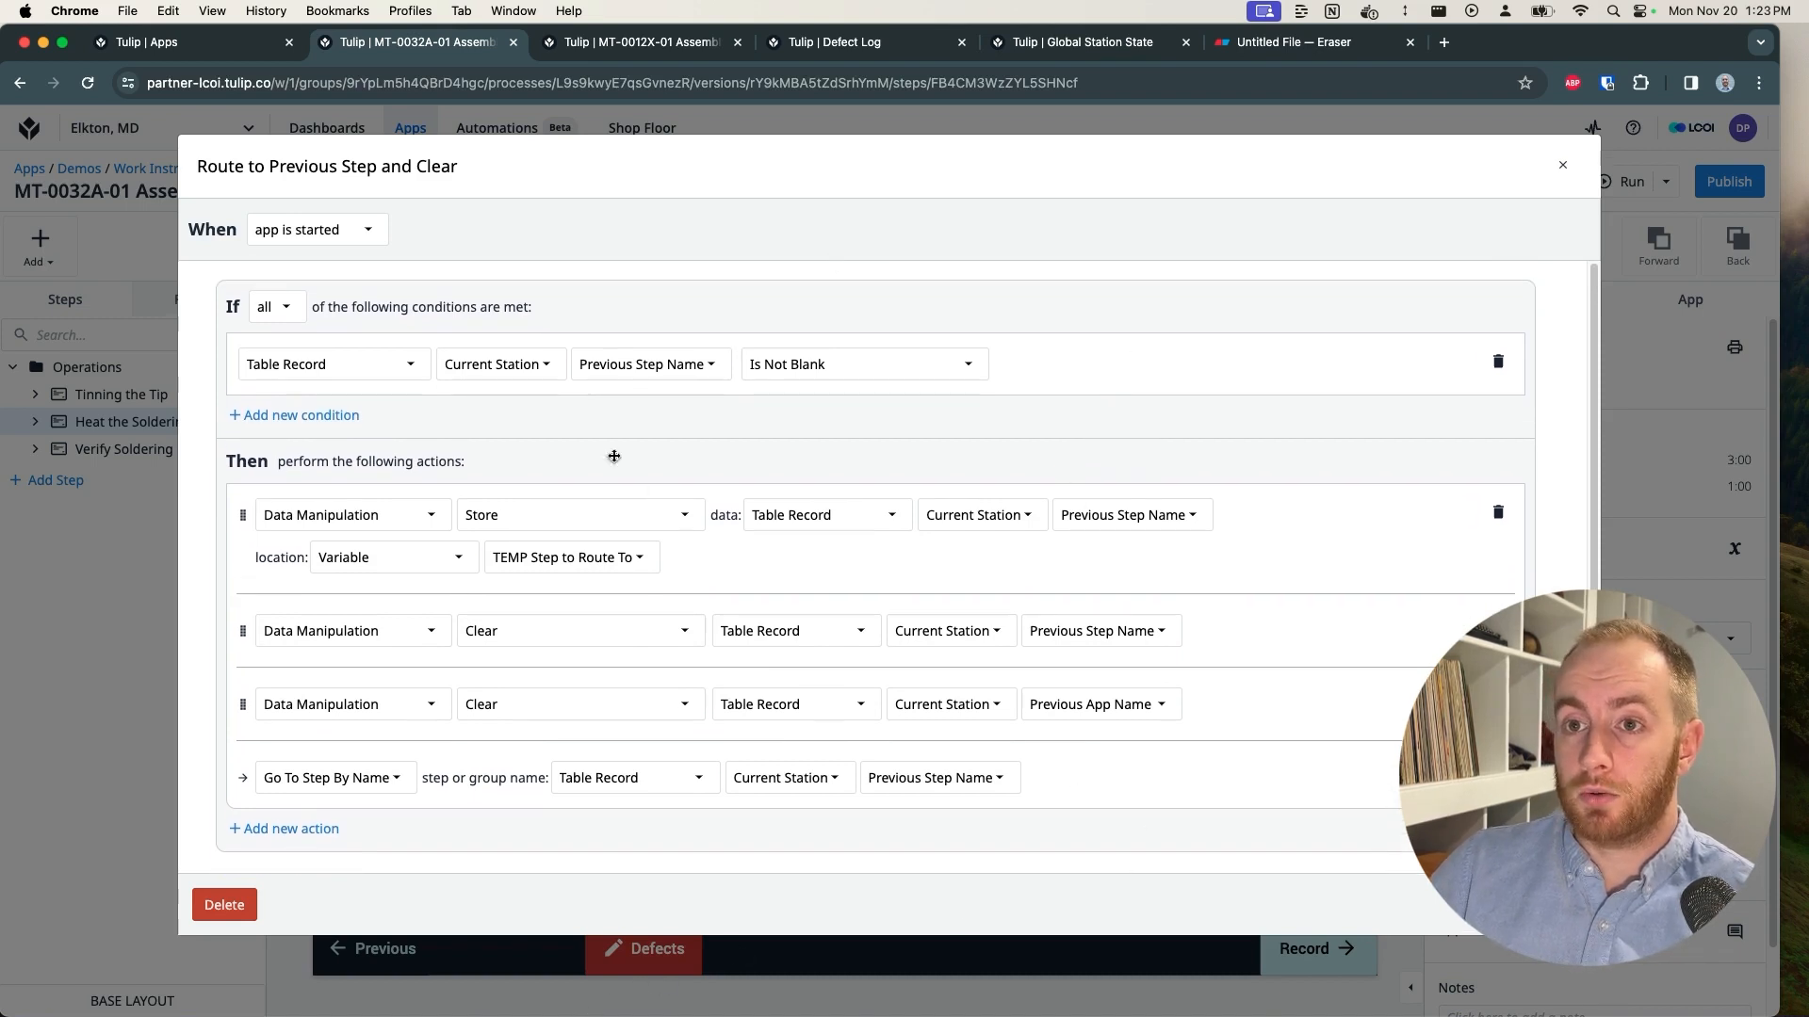
scroll(613, 458, down, 1)
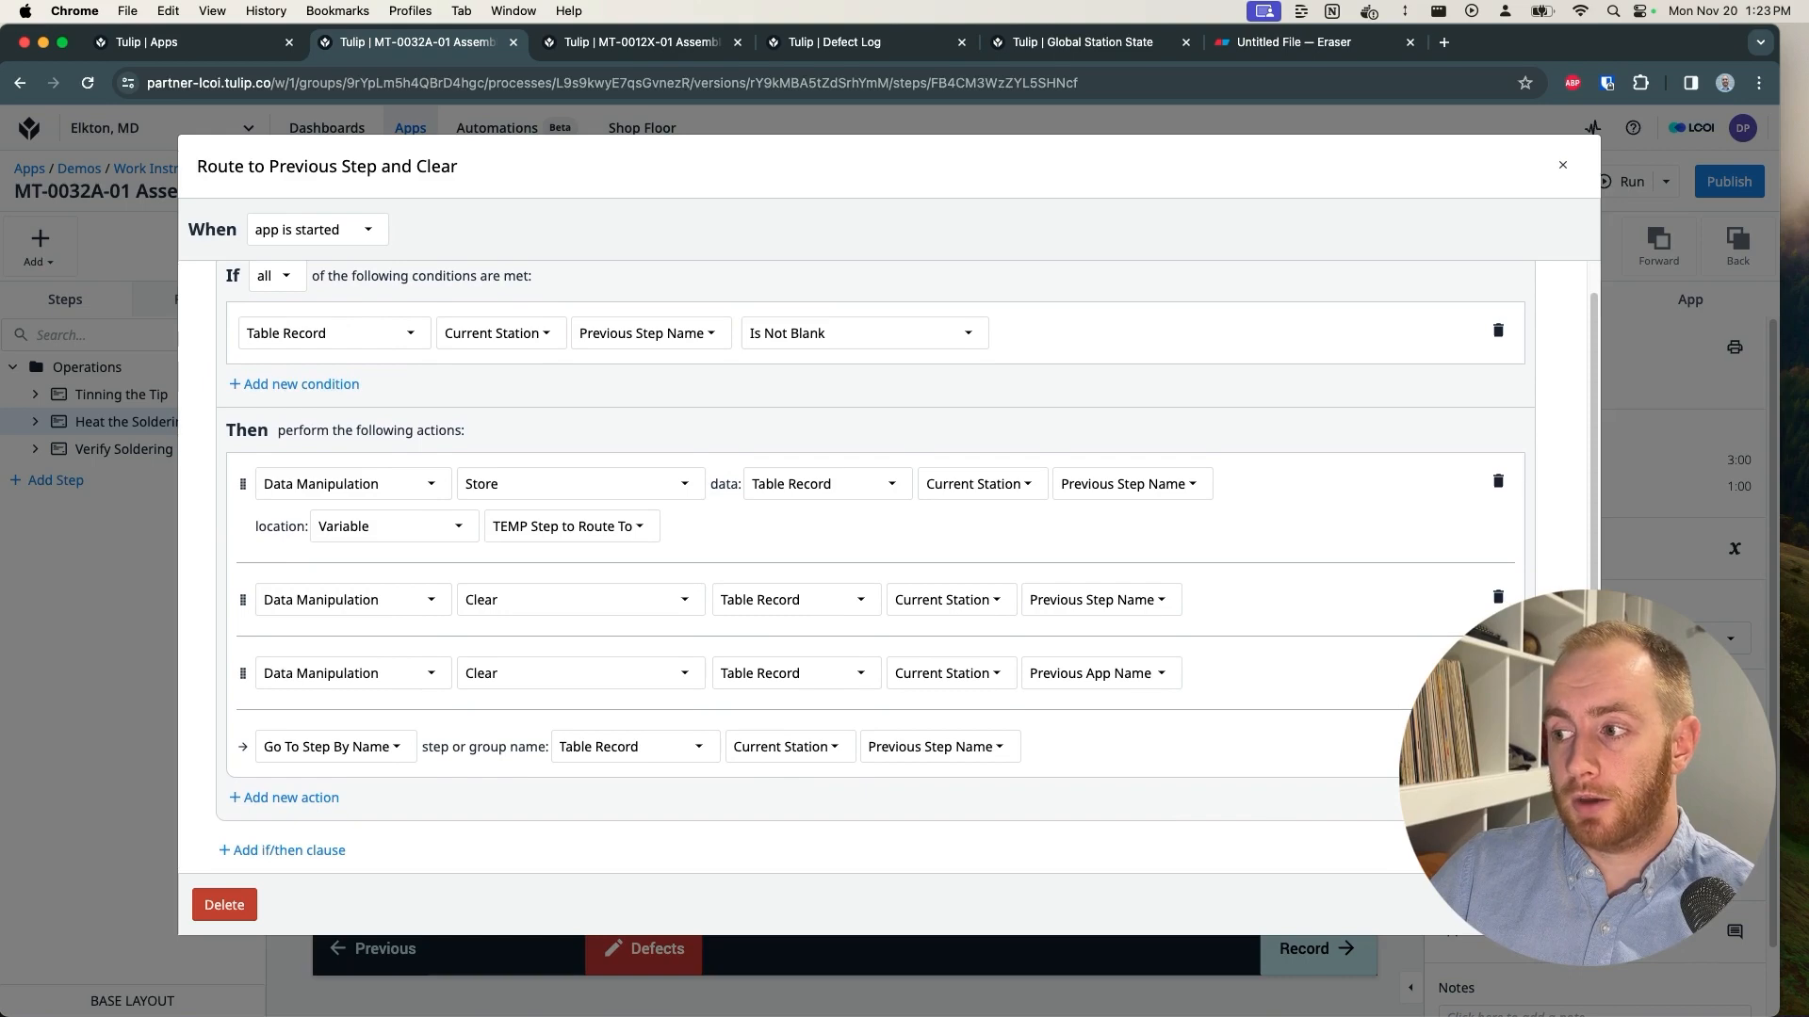
click(1559, 904)
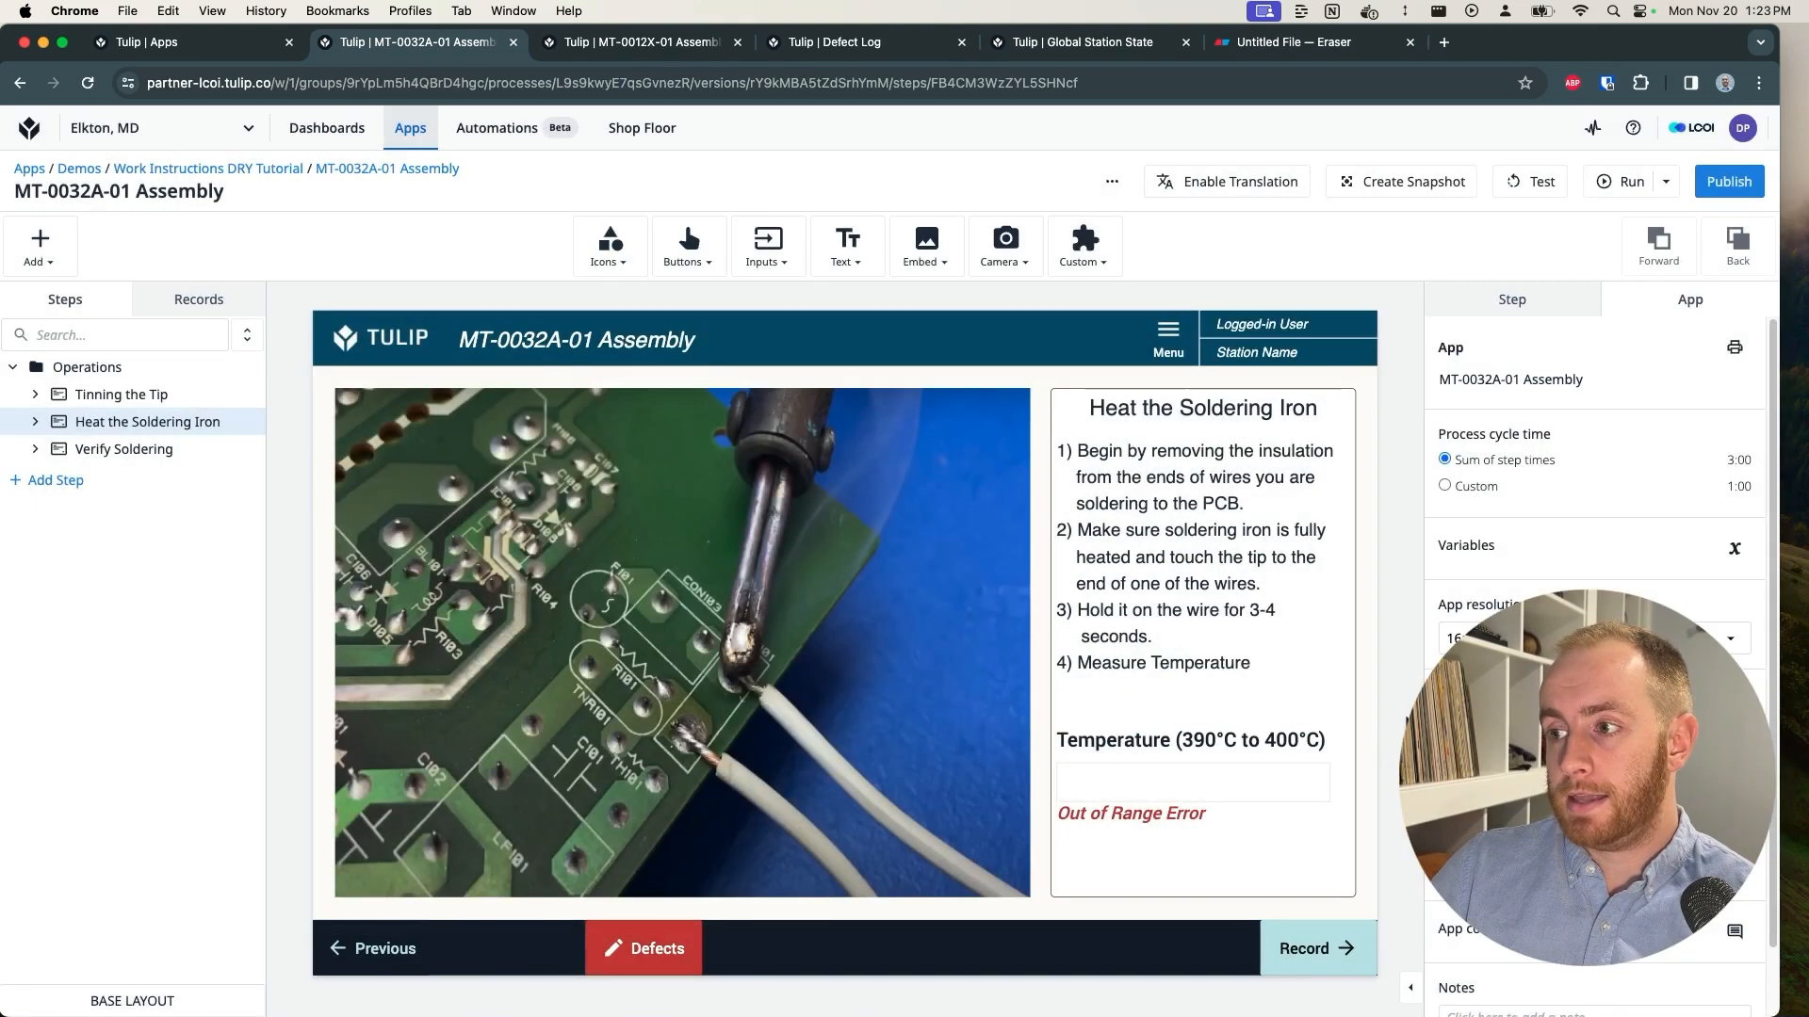
Step: Switch to Tulip Player and open the Defect Log from the Heat the Soldering Iron step
key(super+Tab)
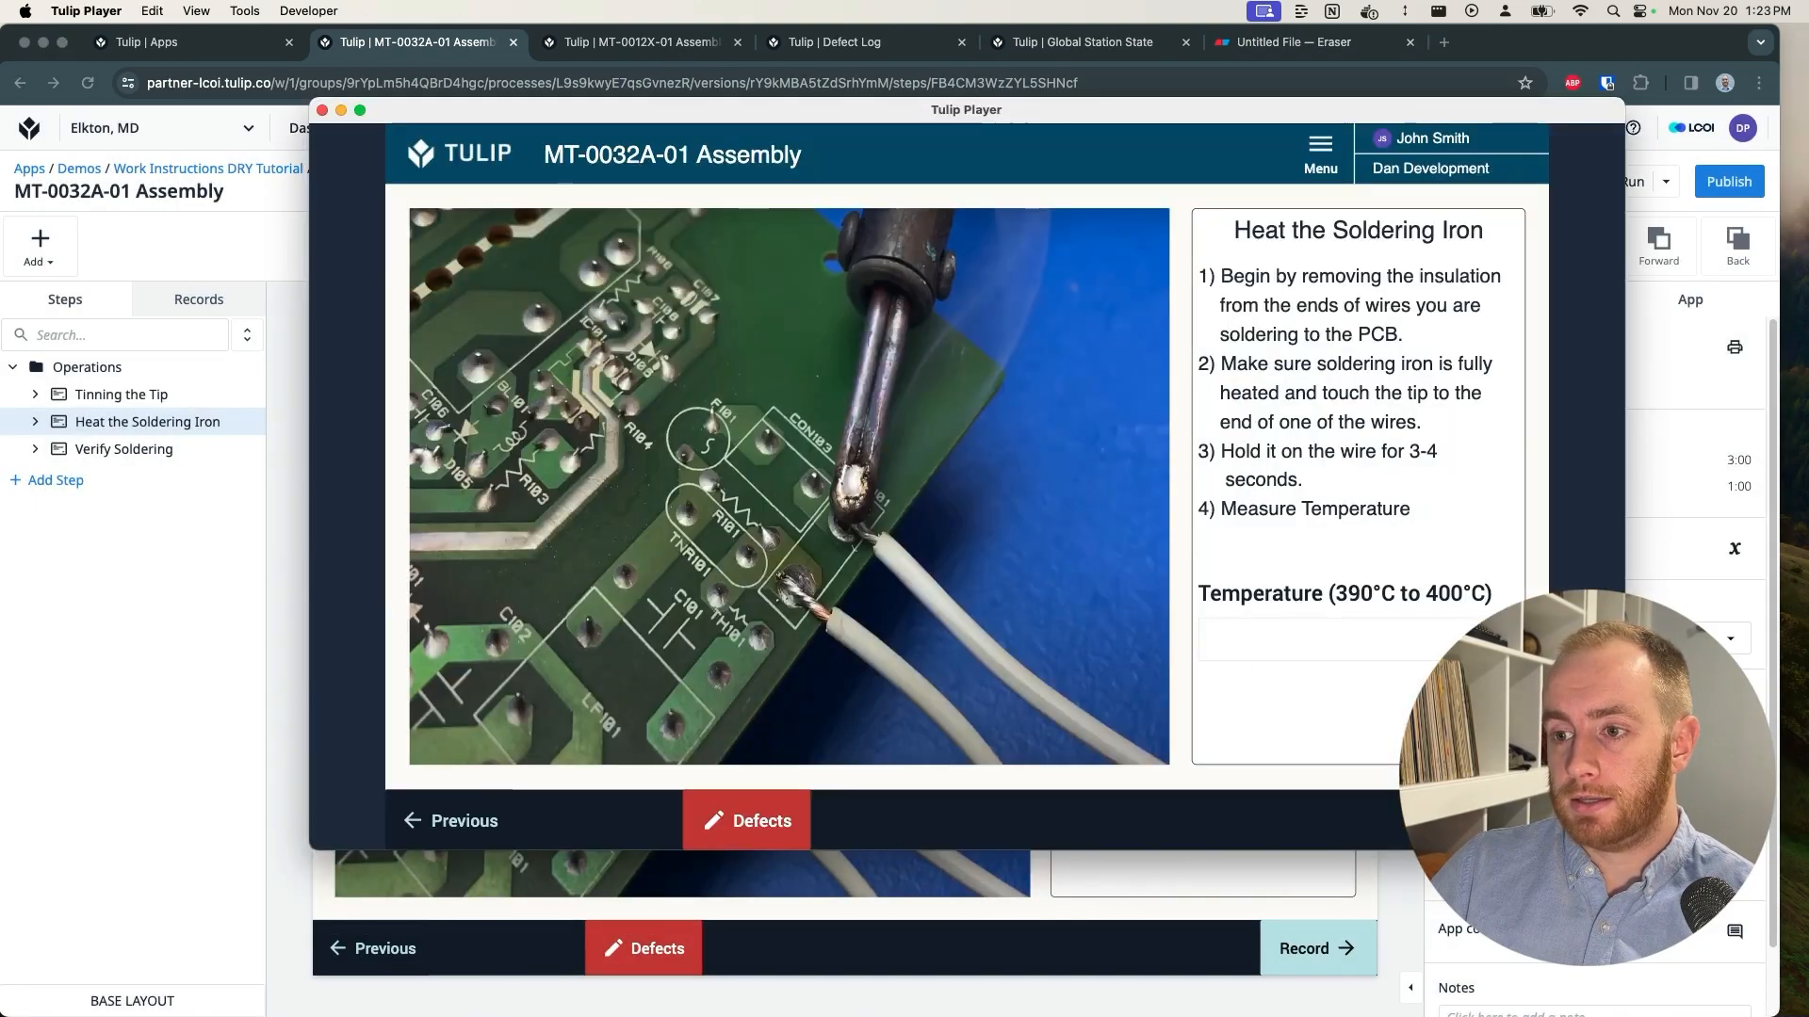
drag(953, 111, 898, 96)
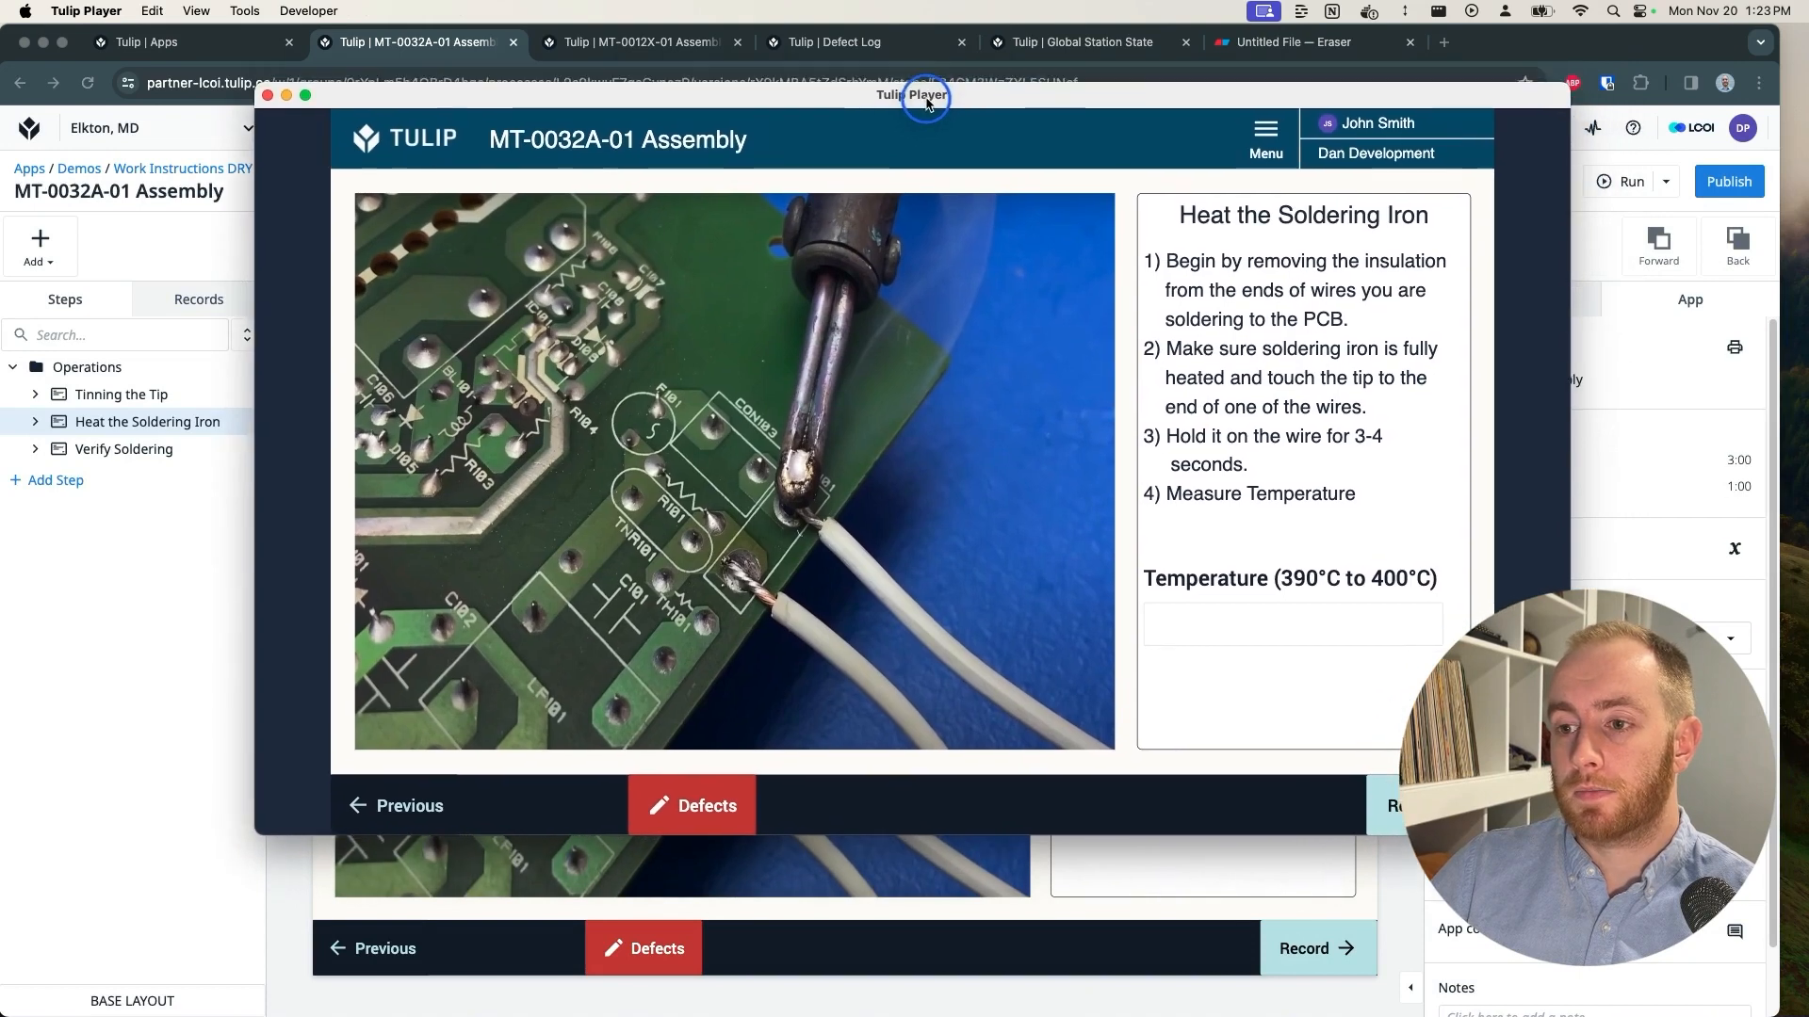
click(683, 811)
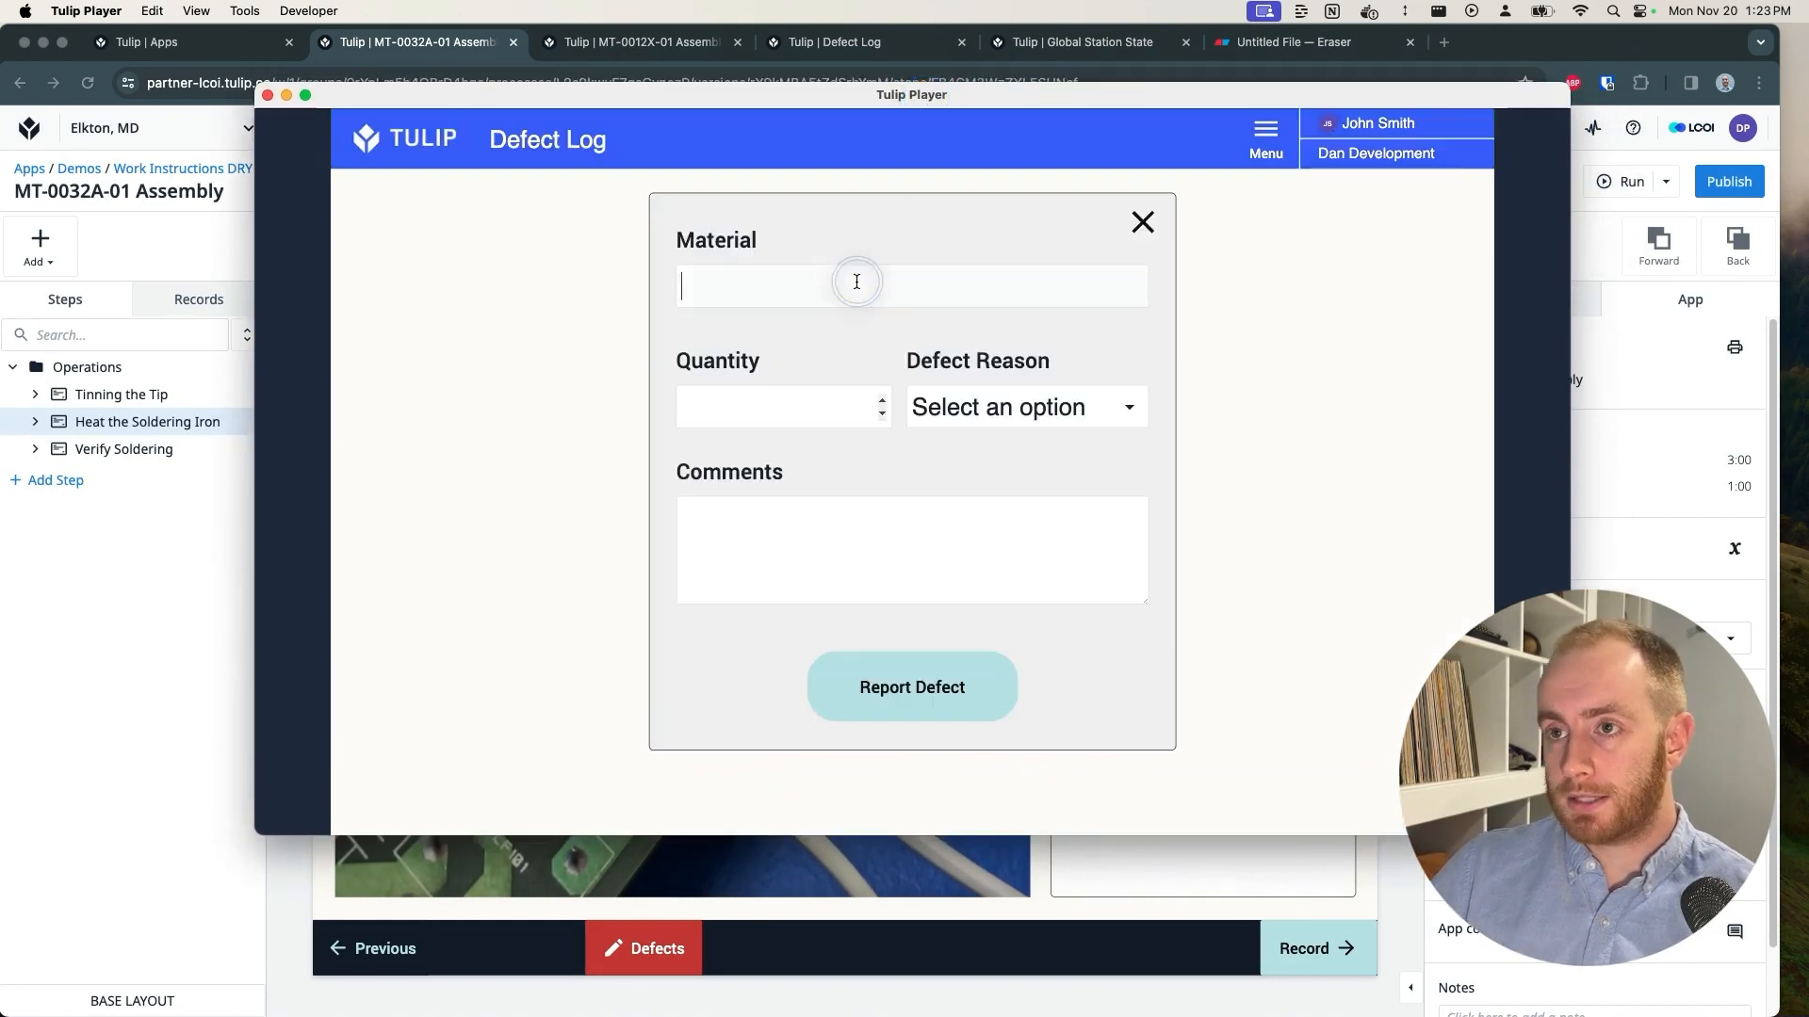
Step: Fill in the defect form with material 7584032, quantity 3 and defect reason Undersize
click(852, 279)
text(7584032)
click(828, 394)
click(991, 407)
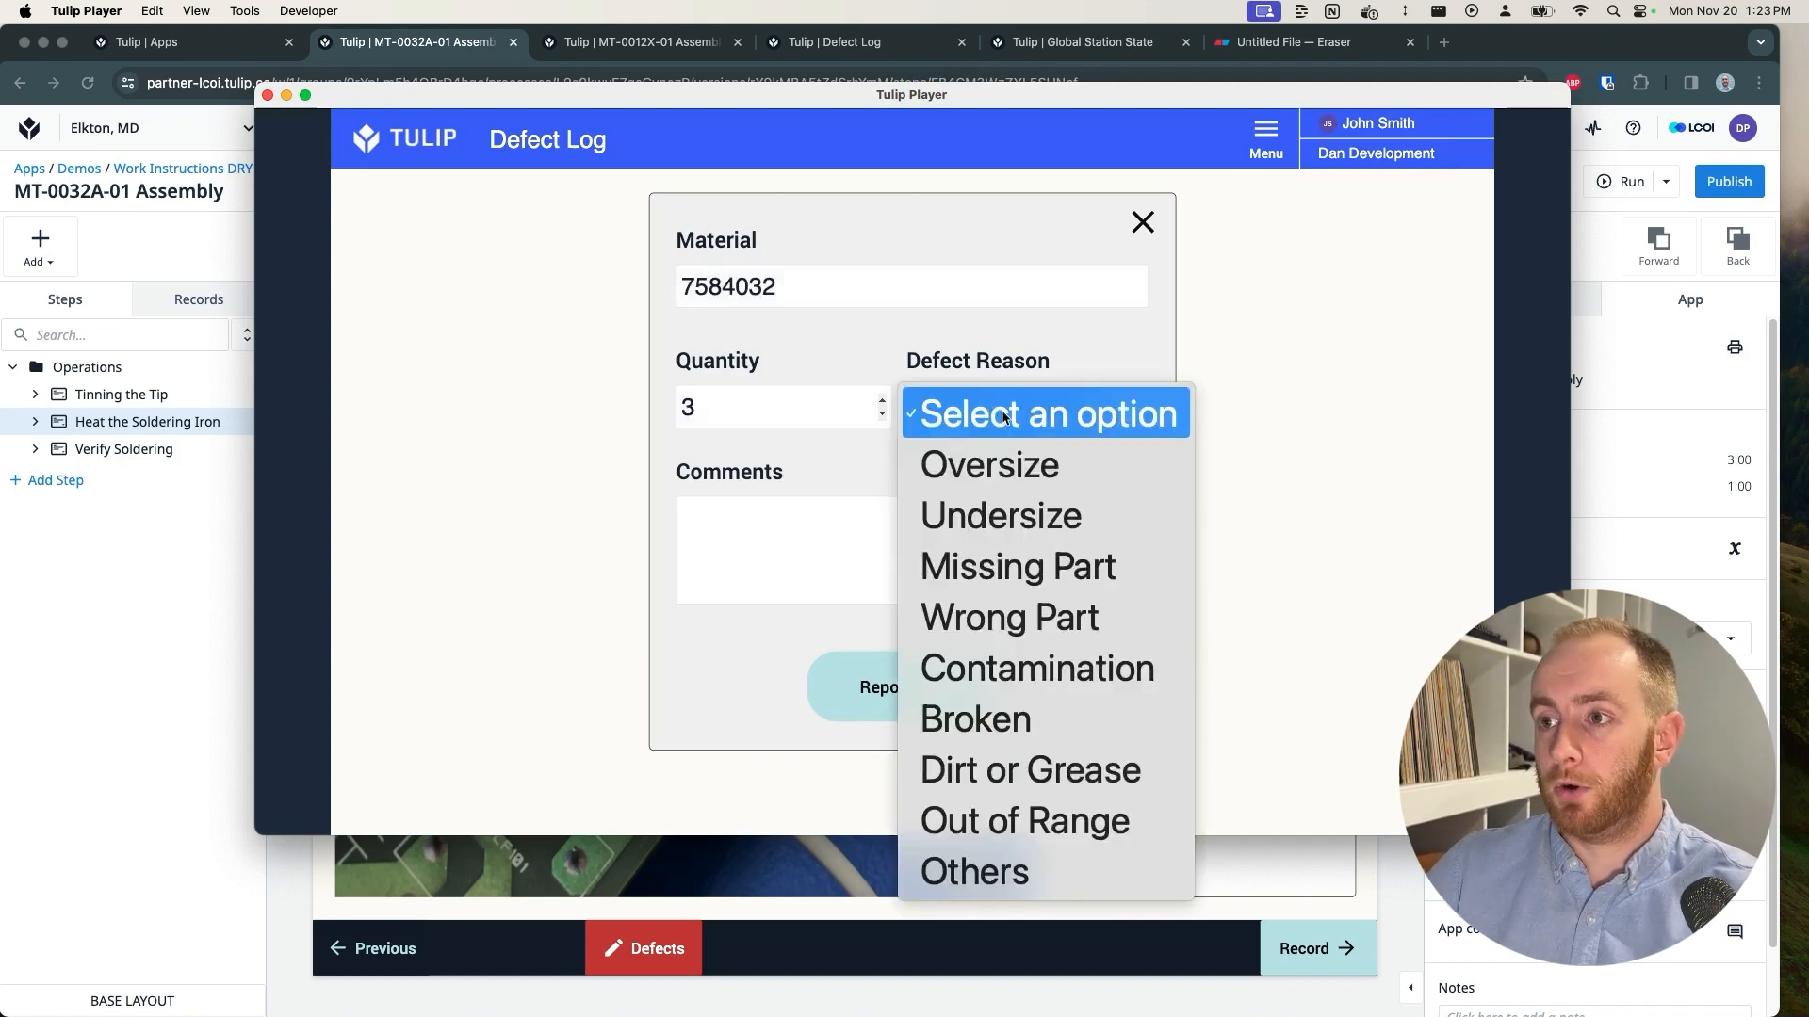
click(932, 540)
Step: Enter the comment "Material for the underbelly of the board was too small to fit" and report the defect
click(910, 539)
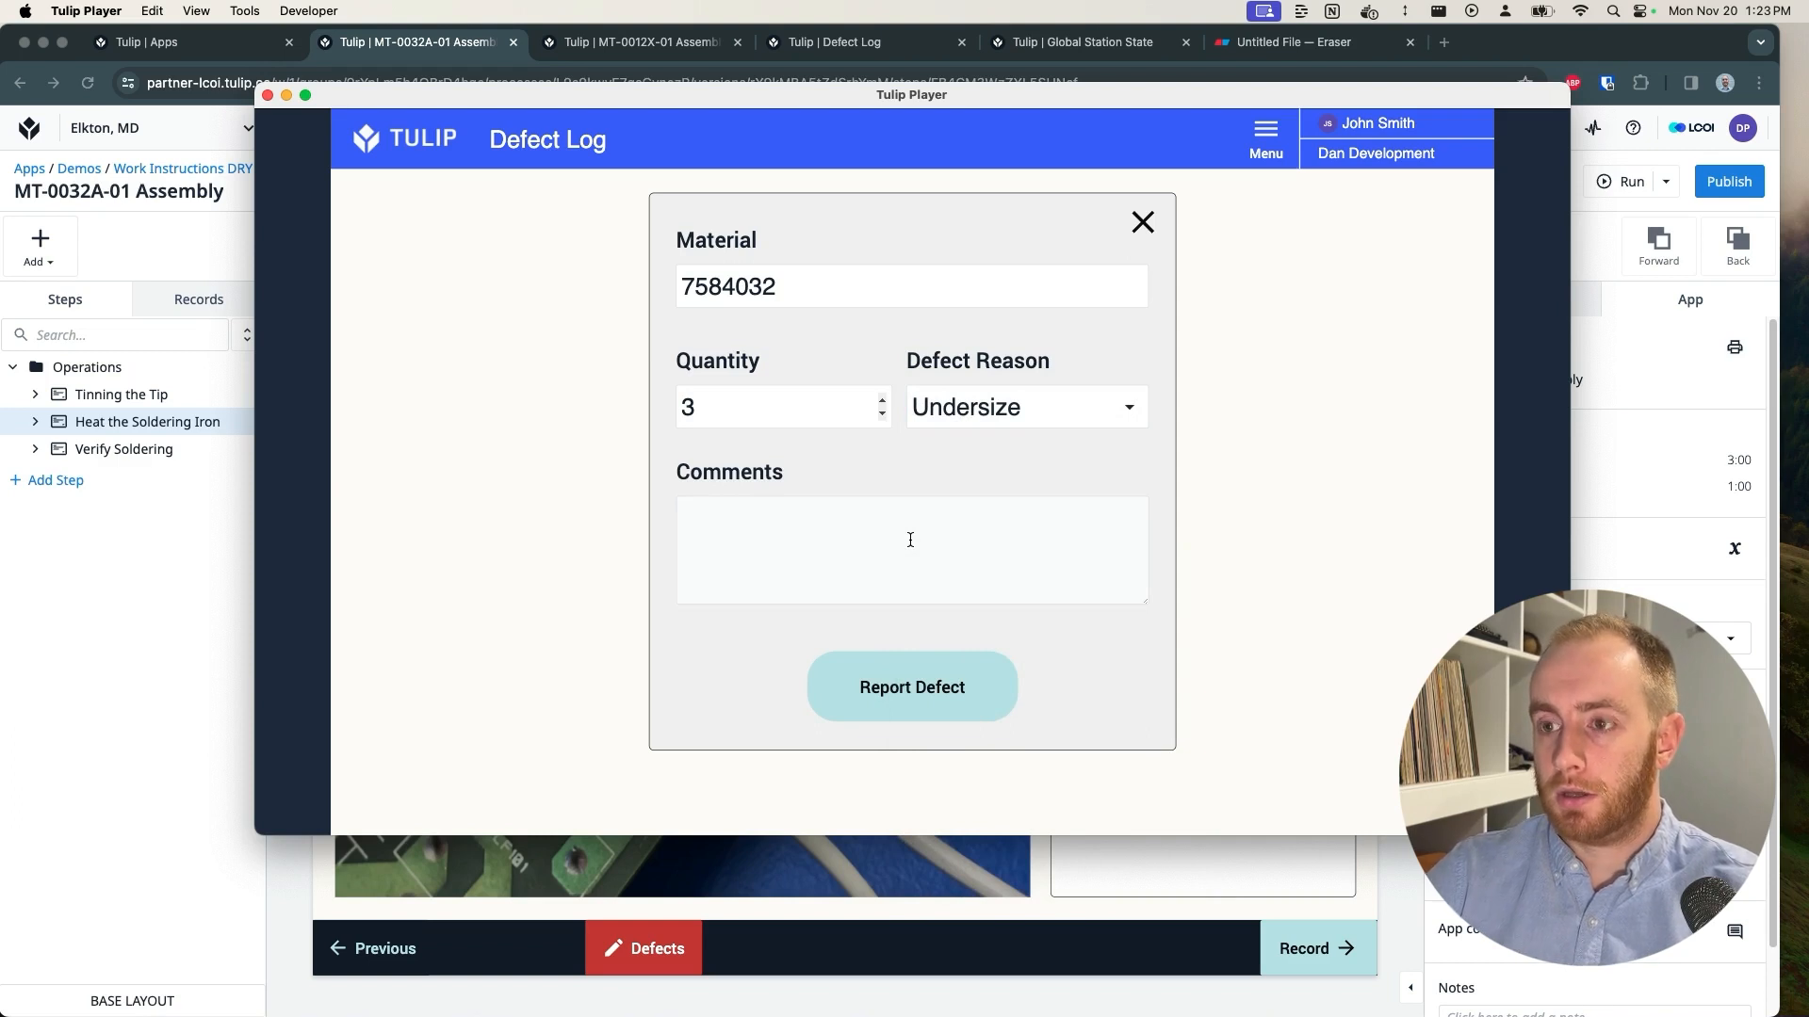
text(Material)
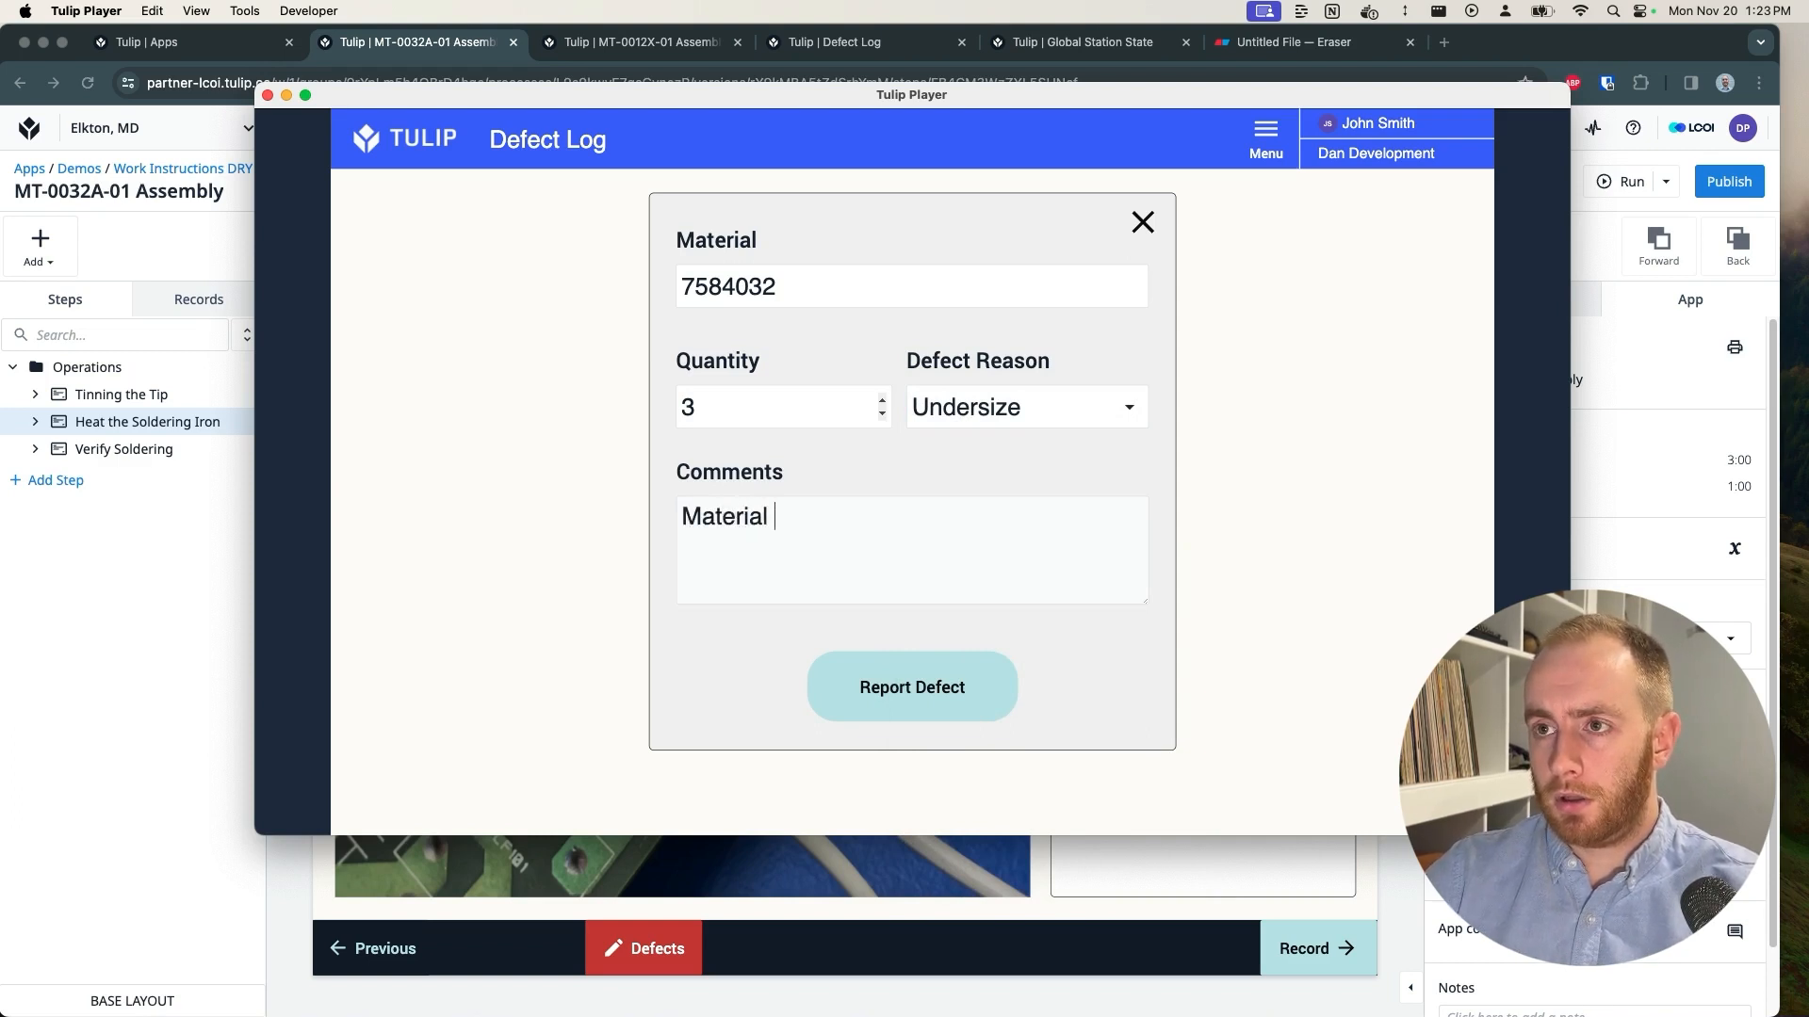
text( for the underbely)
key(BackSpace)
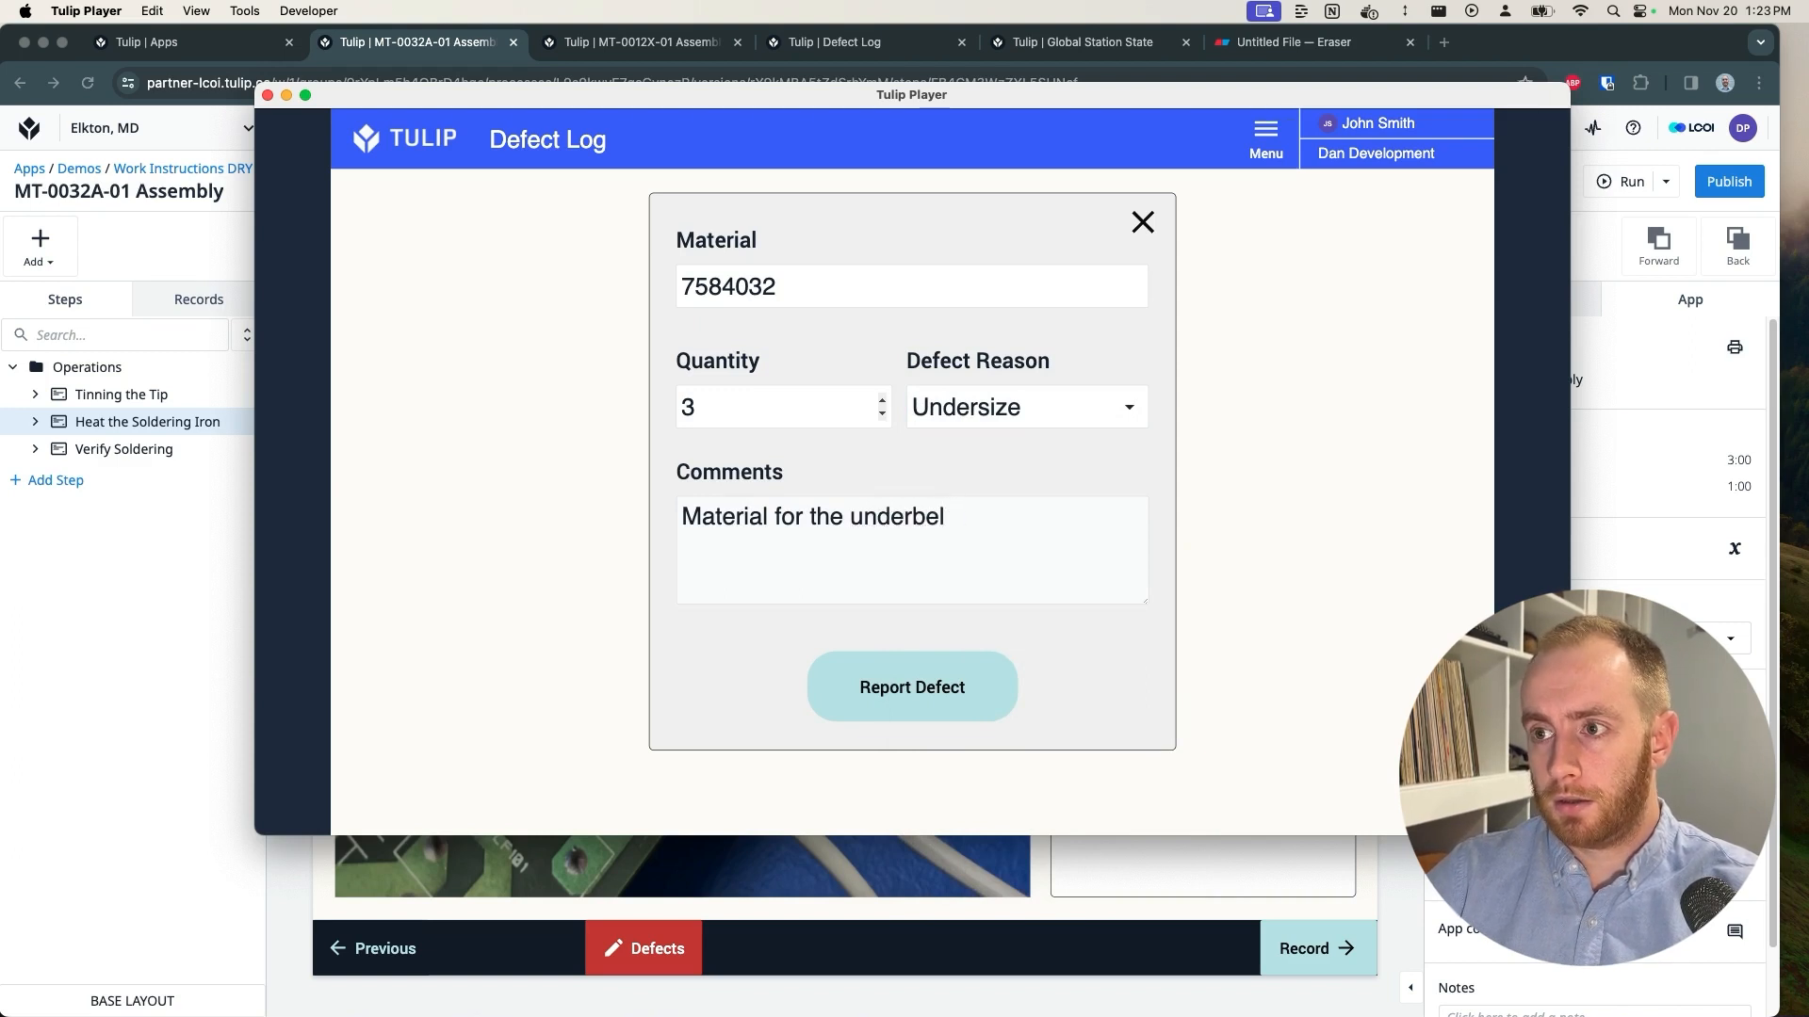
text(ly of th ebo)
key(BackSpace)
key(BackSpace)
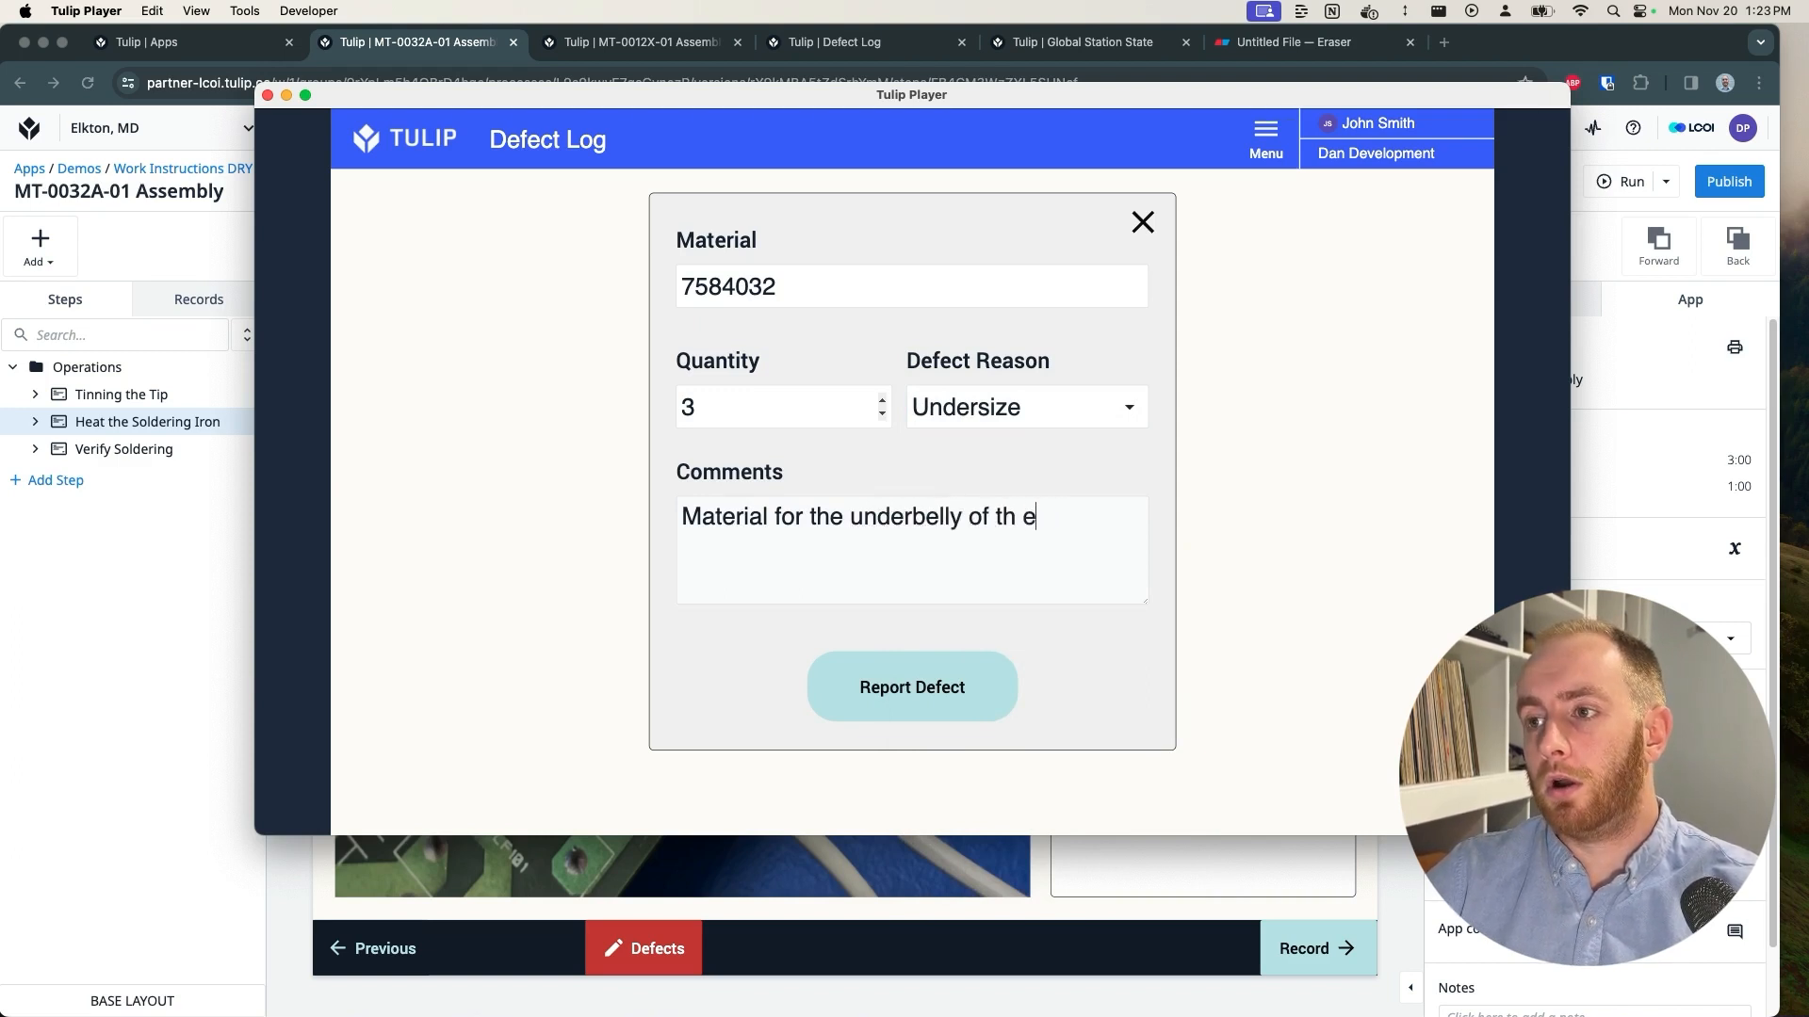
text(board was )
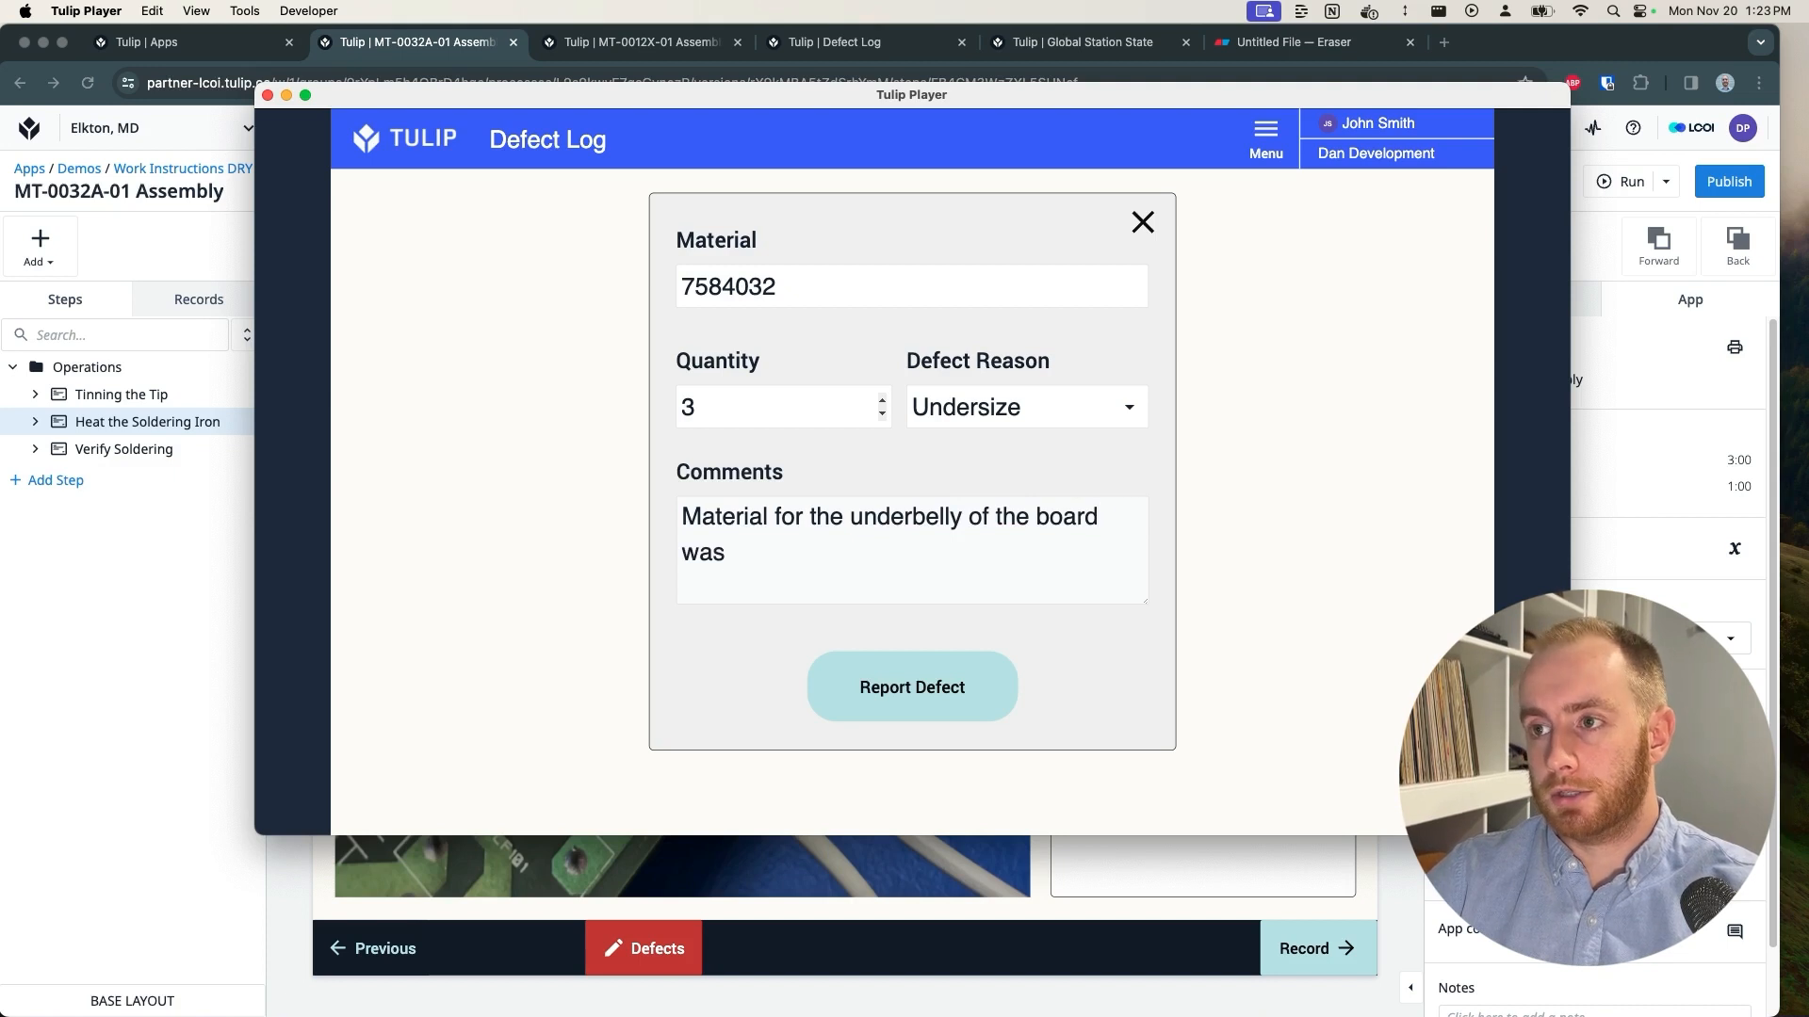
text(too small to fit)
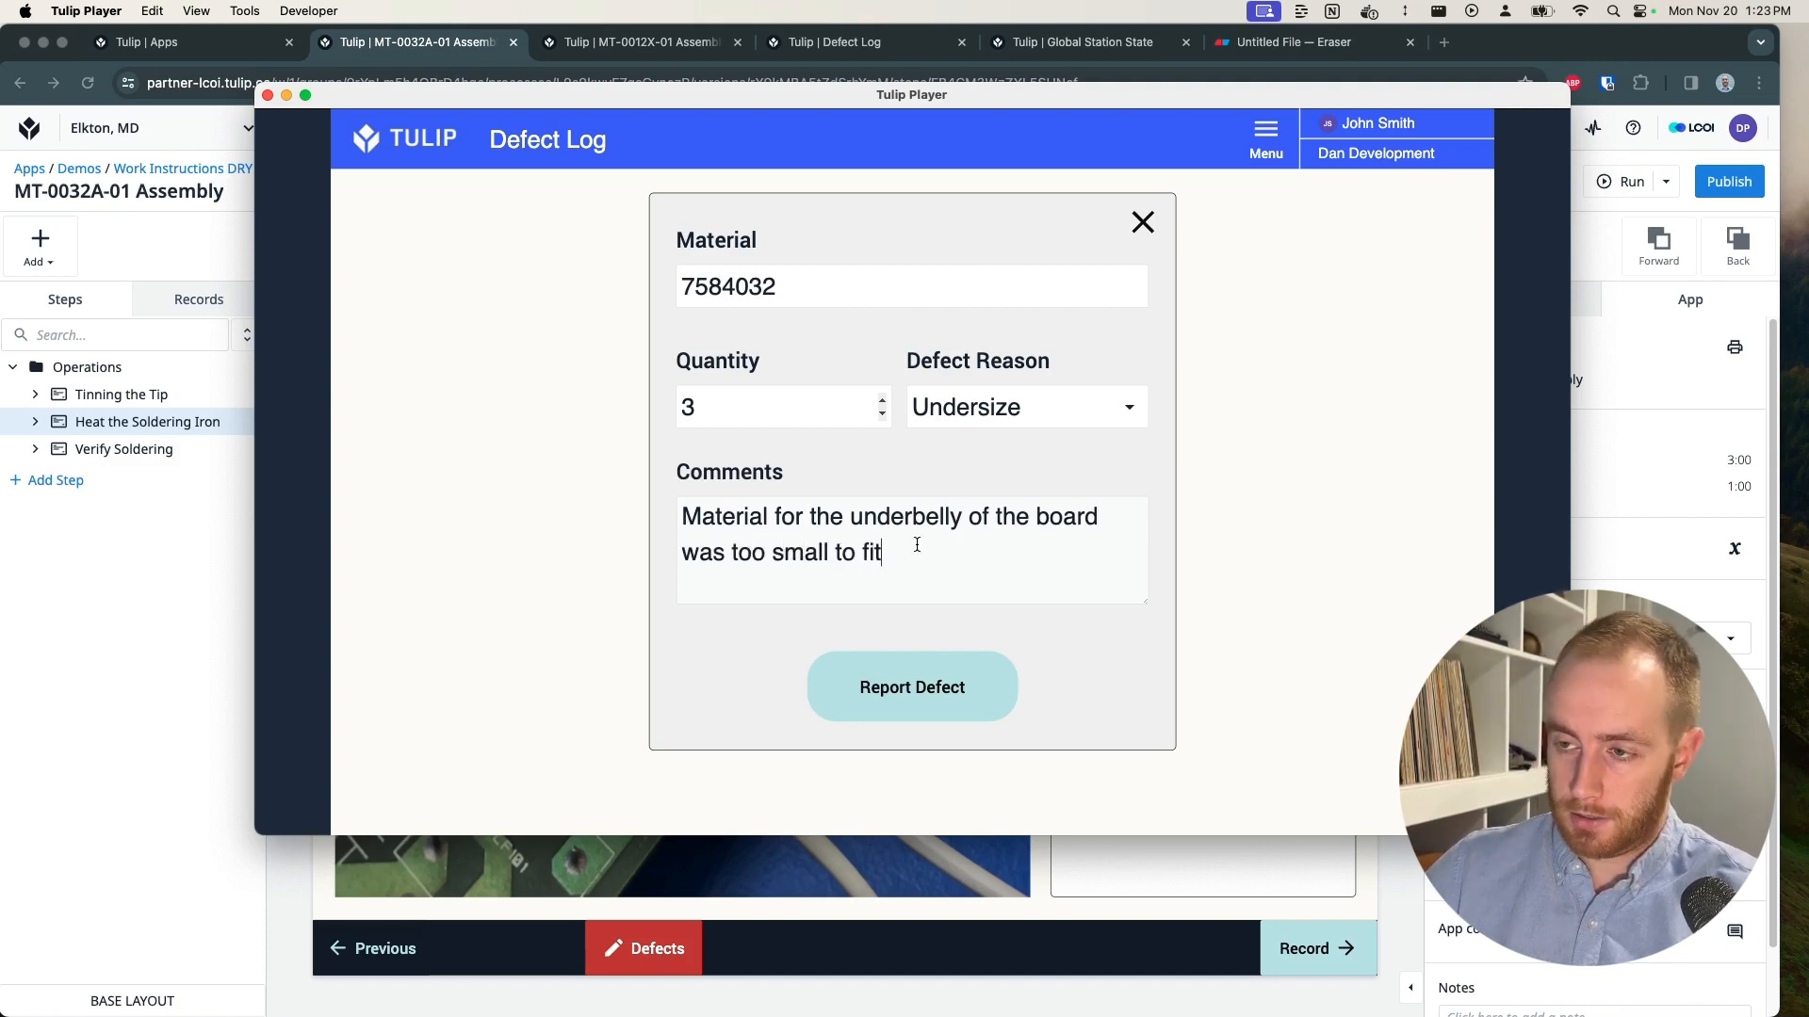
click(914, 680)
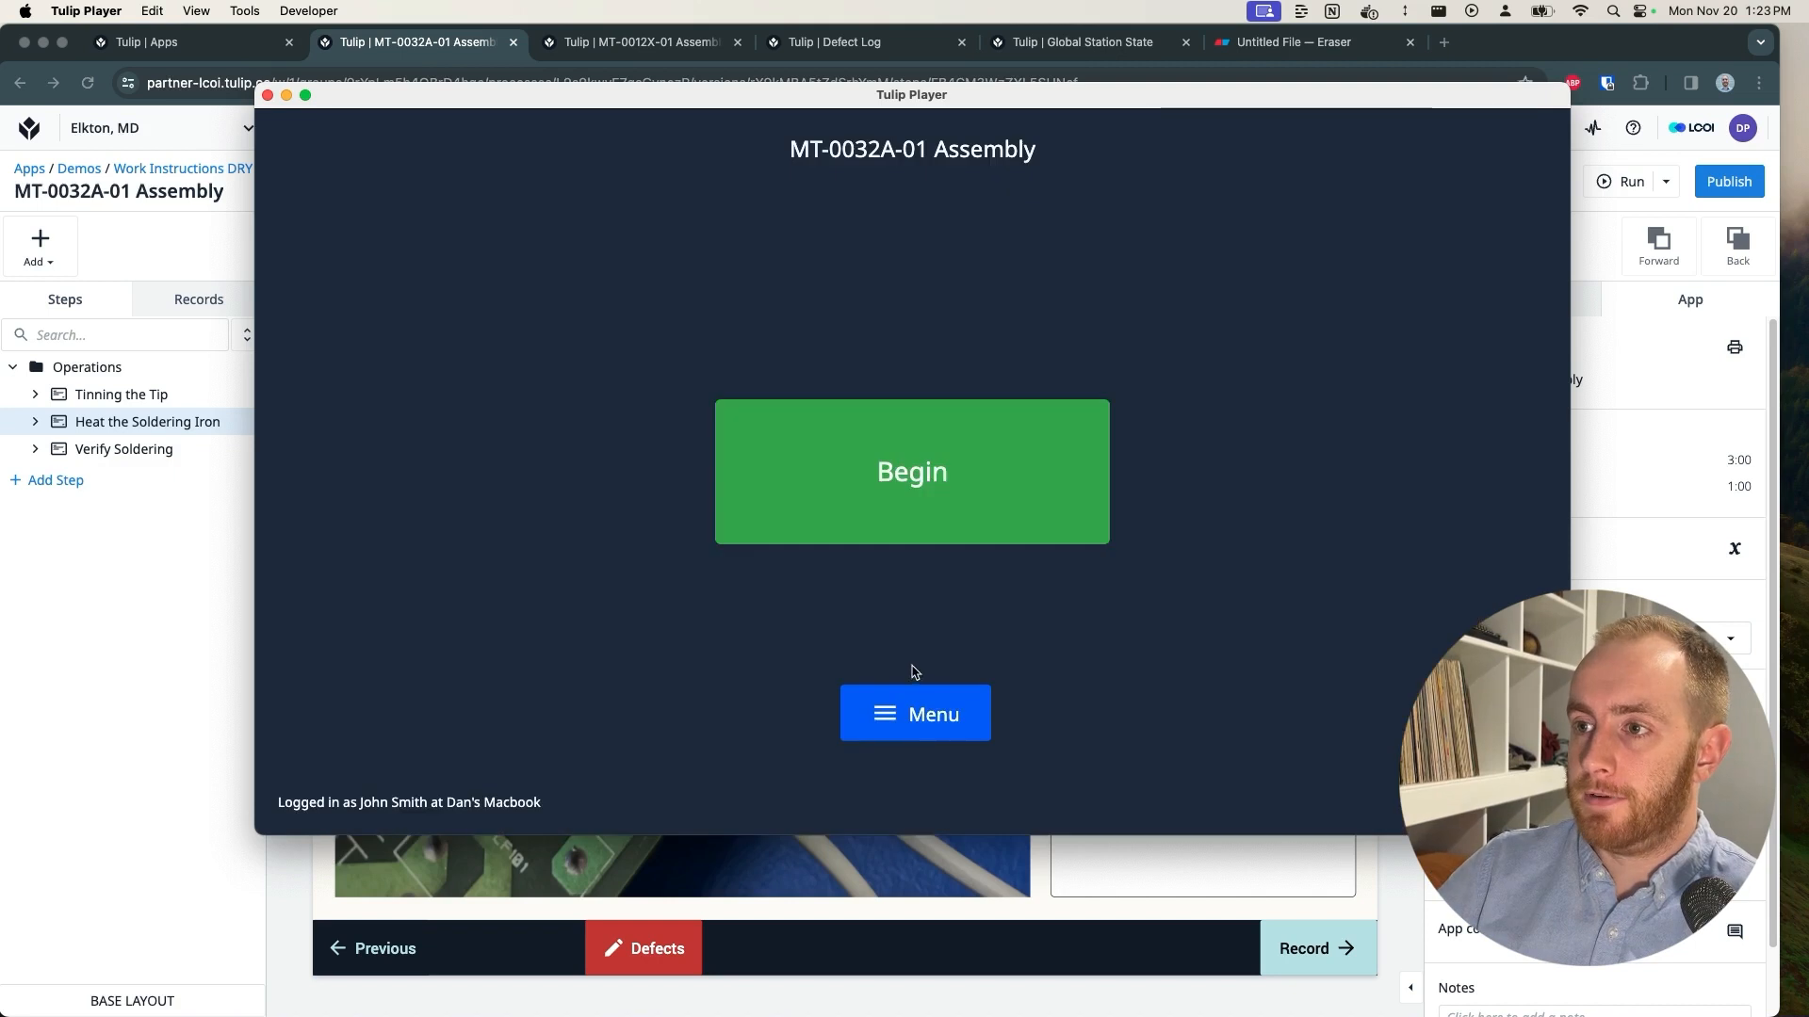
Step: Begin the MT-0032A-01 Assembly app and check the station's Previous App Name and Previous Step Name in the Global Station State table
drag(788, 149, 1061, 147)
click(1062, 147)
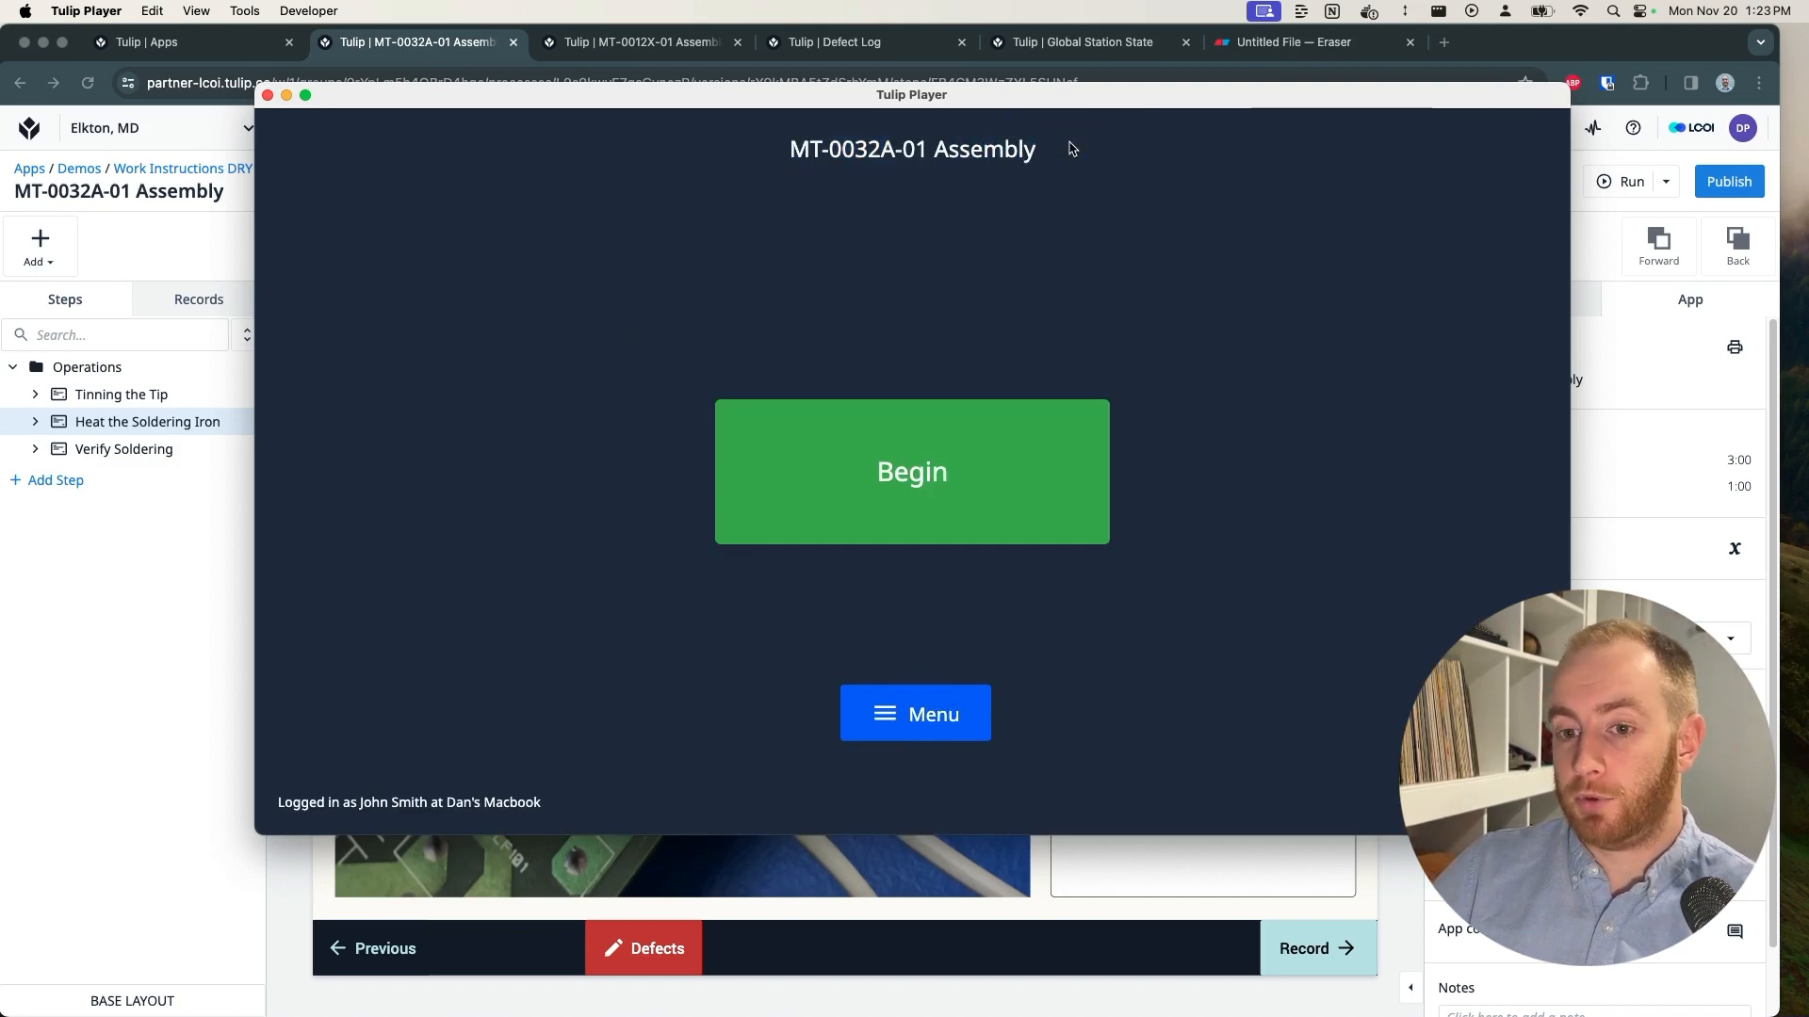
click(993, 472)
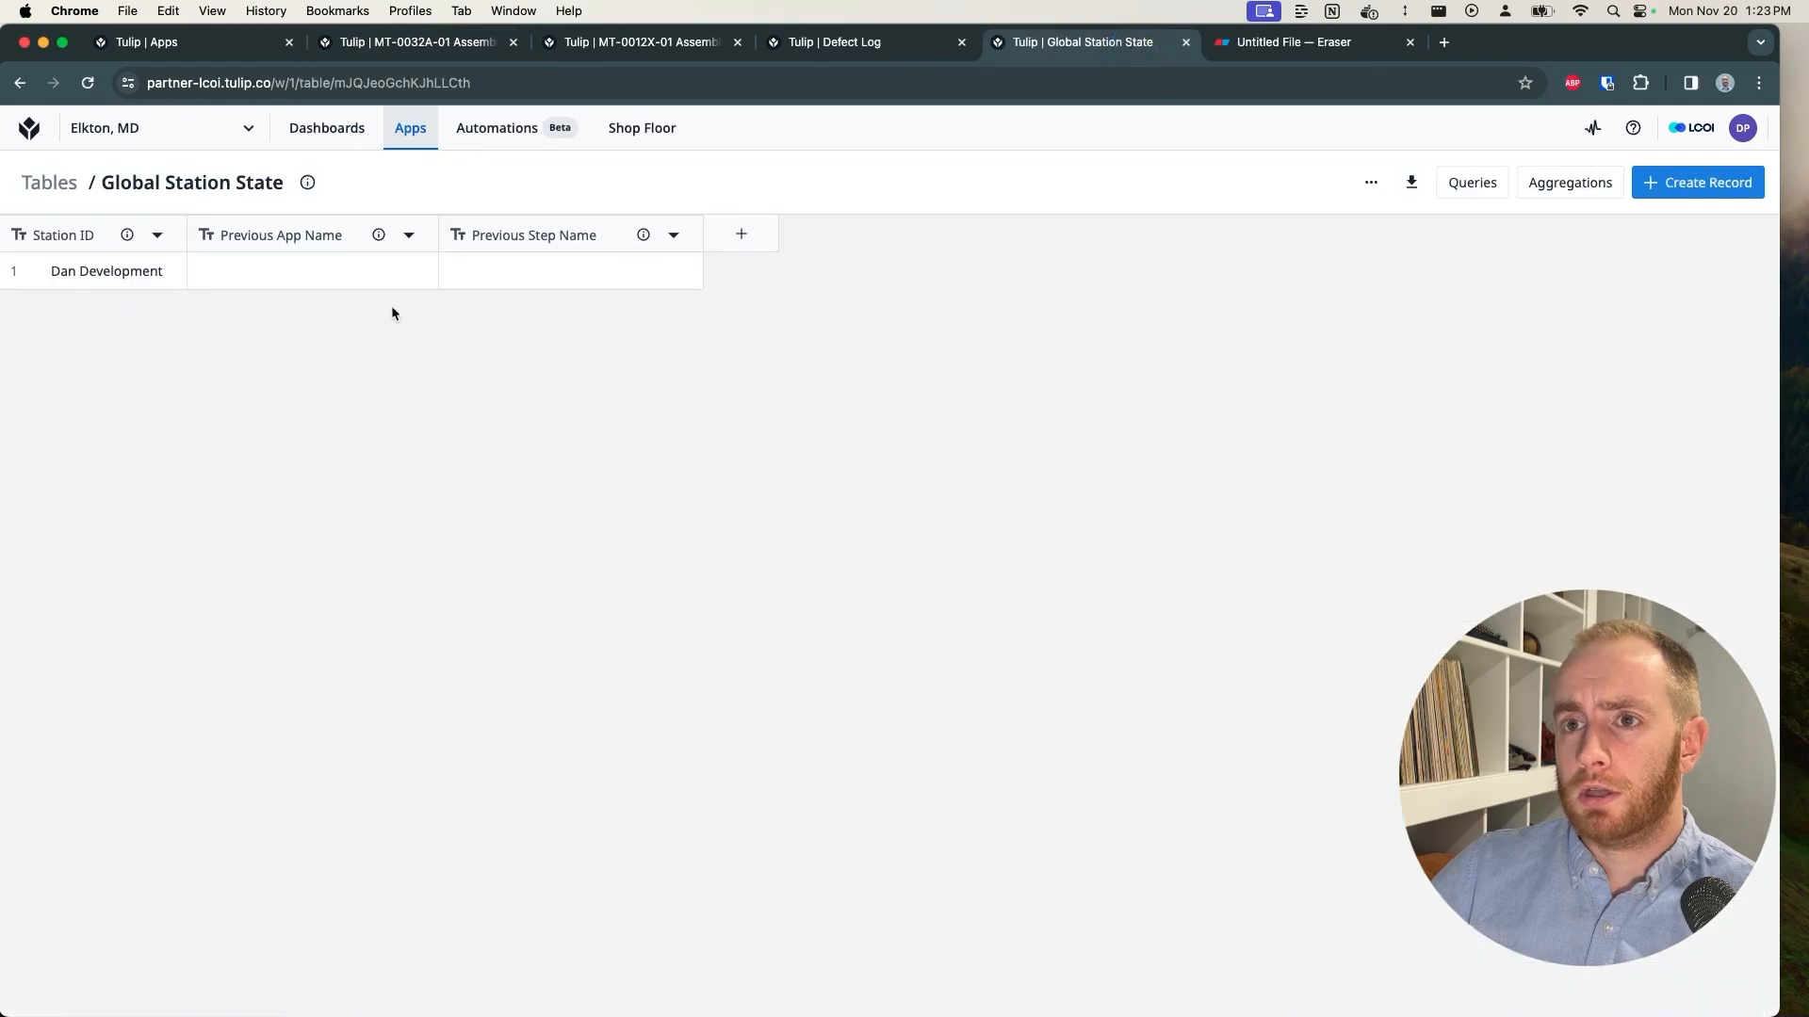
click(407, 290)
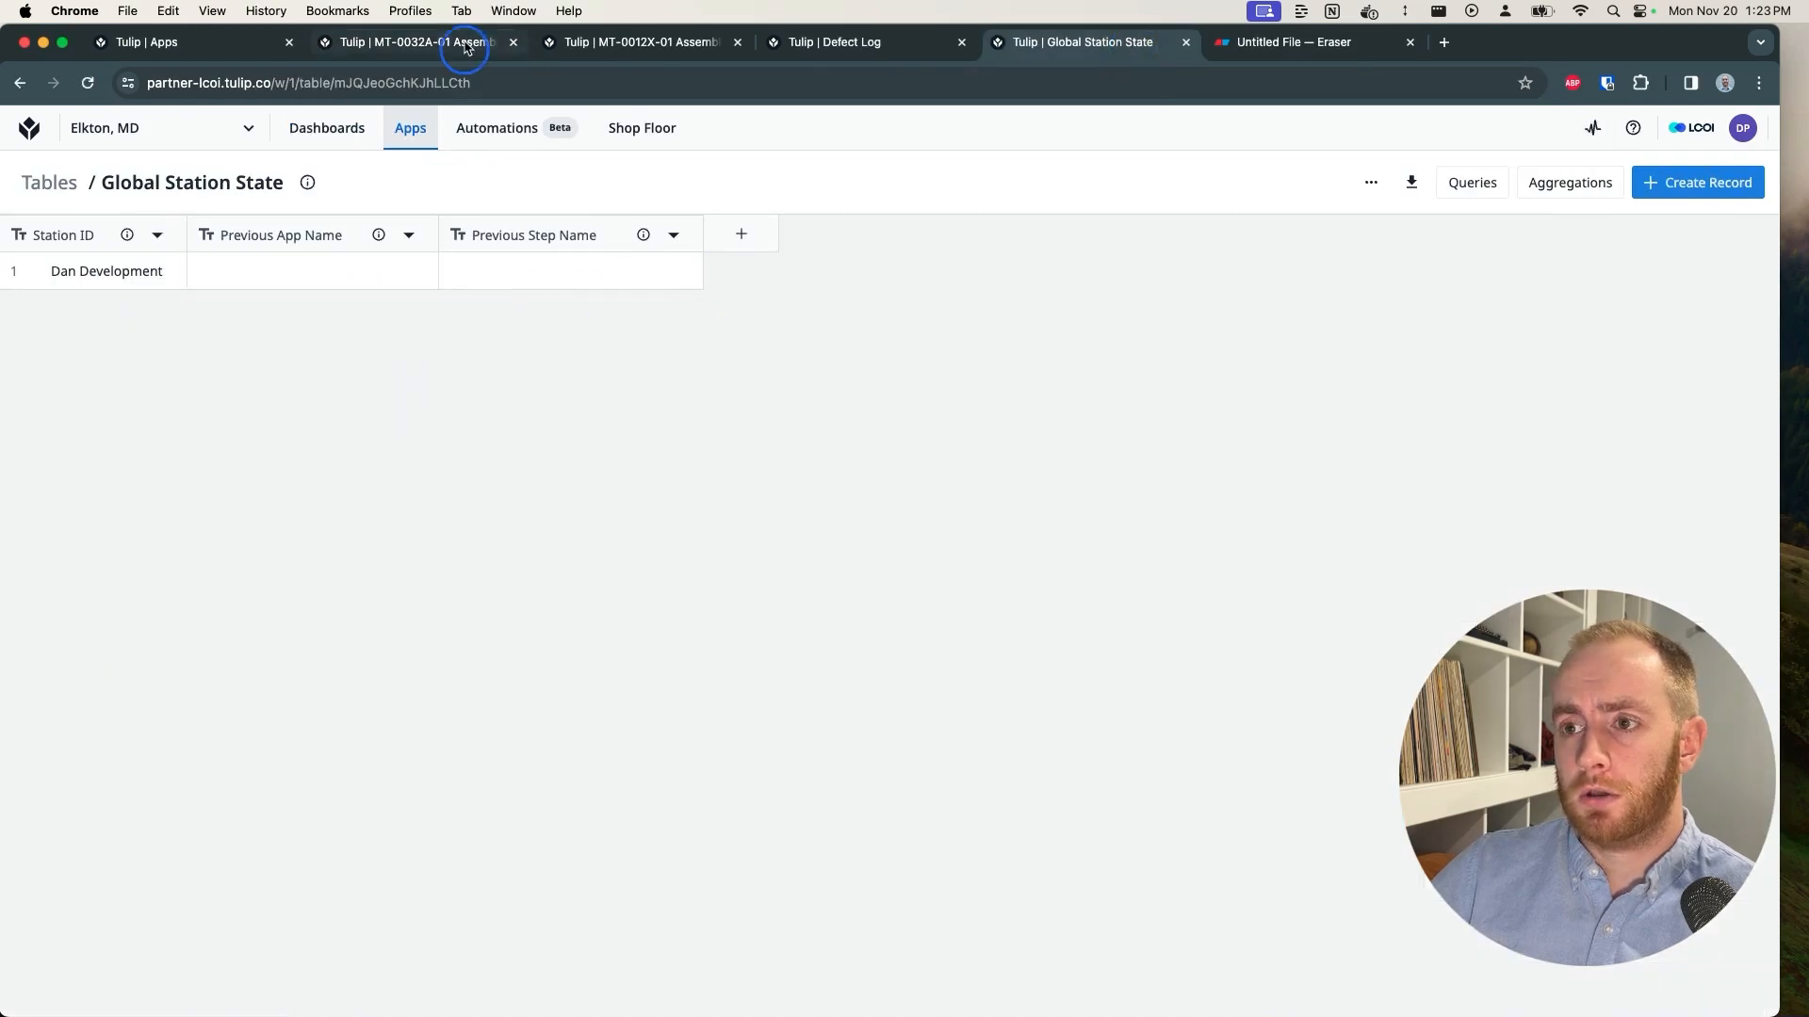
Step: Reopen the Route to Previous Step and Clear trigger in the MT-0032A-01 Assembly editor and add an action directly after the Store action
click(467, 42)
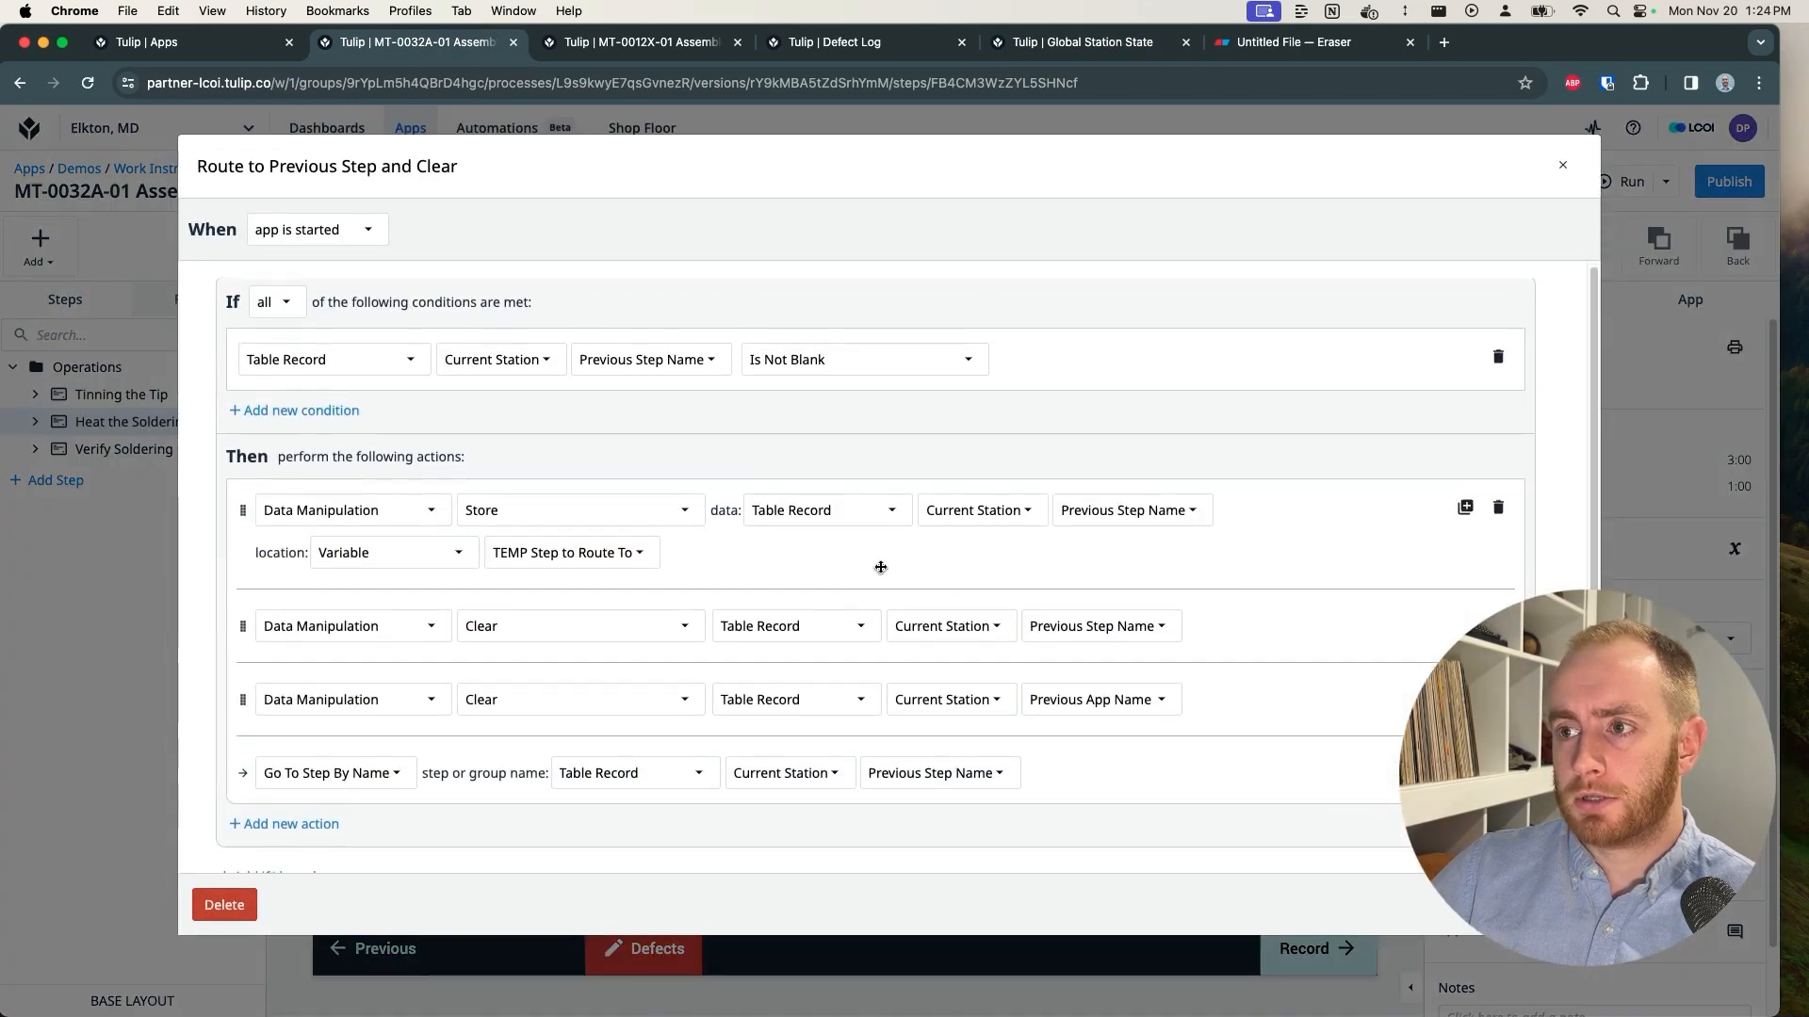
scroll(550, 736, down, 1)
click(291, 797)
drag(537, 754, 546, 606)
Step: Set the new action to Show Message with the variable TEMP Step to Route To and save the trigger
click(353, 599)
scroll(349, 820, down, 2)
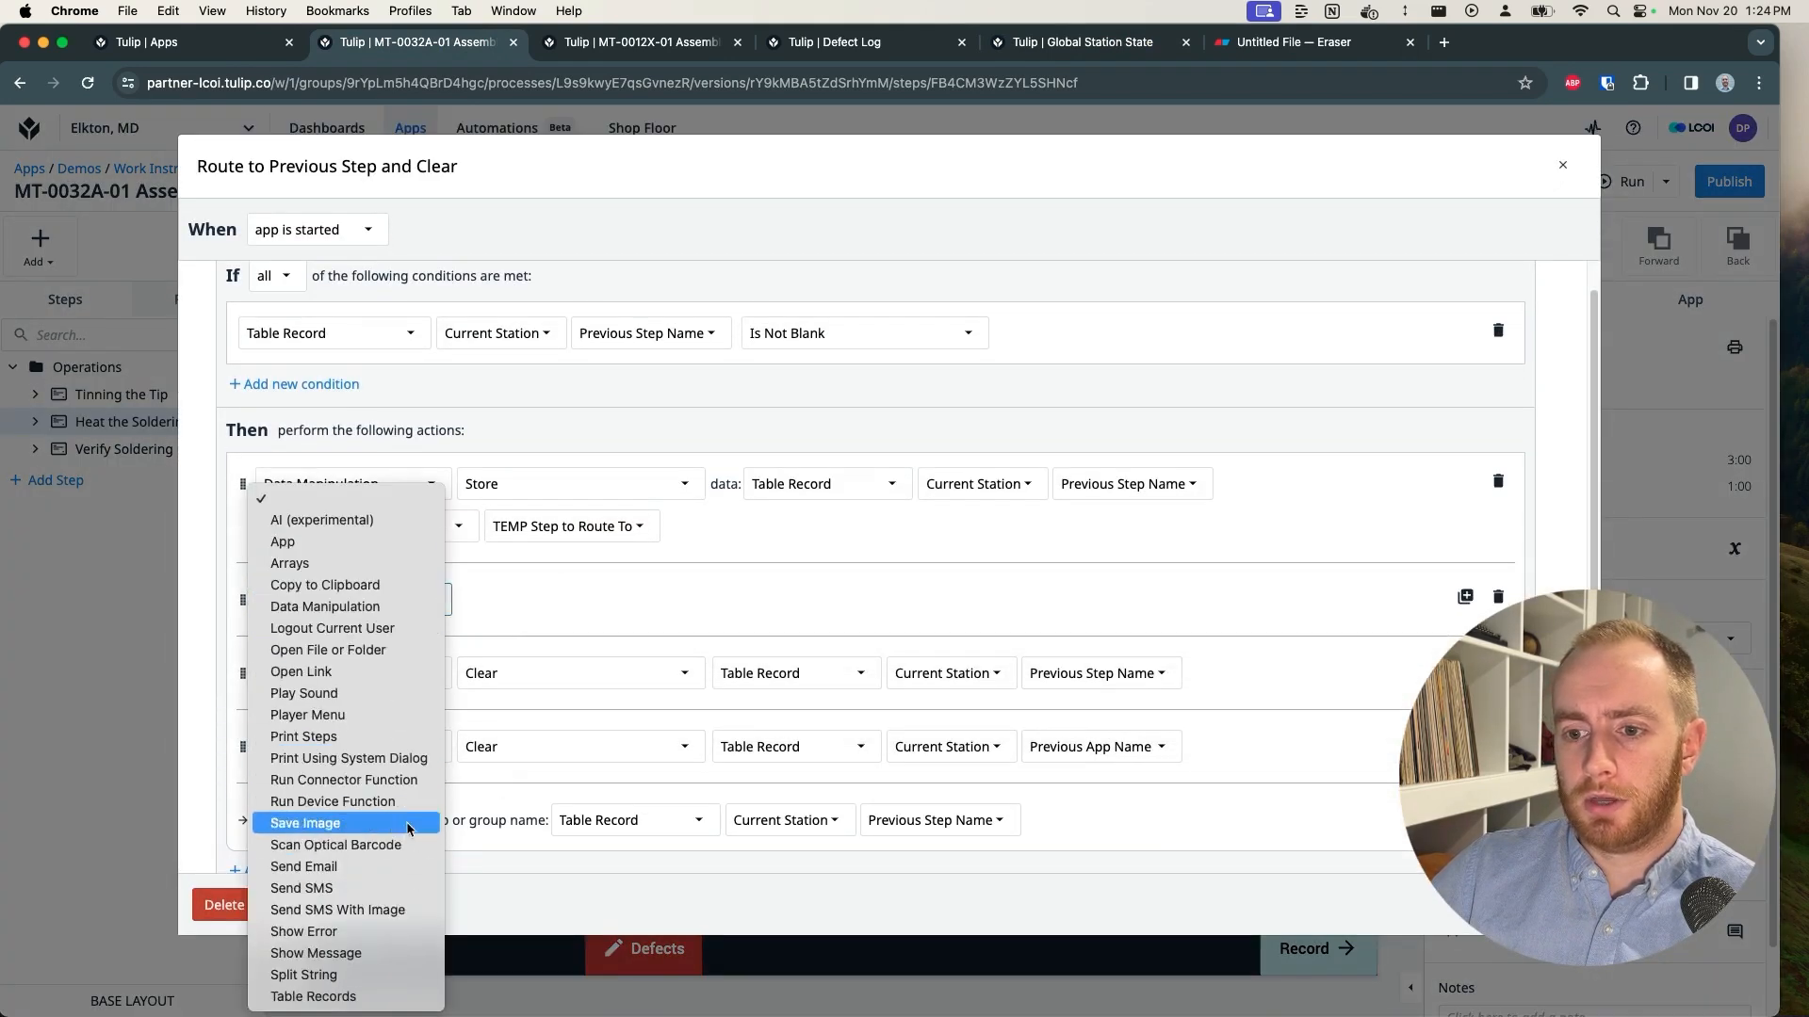
click(386, 950)
click(541, 600)
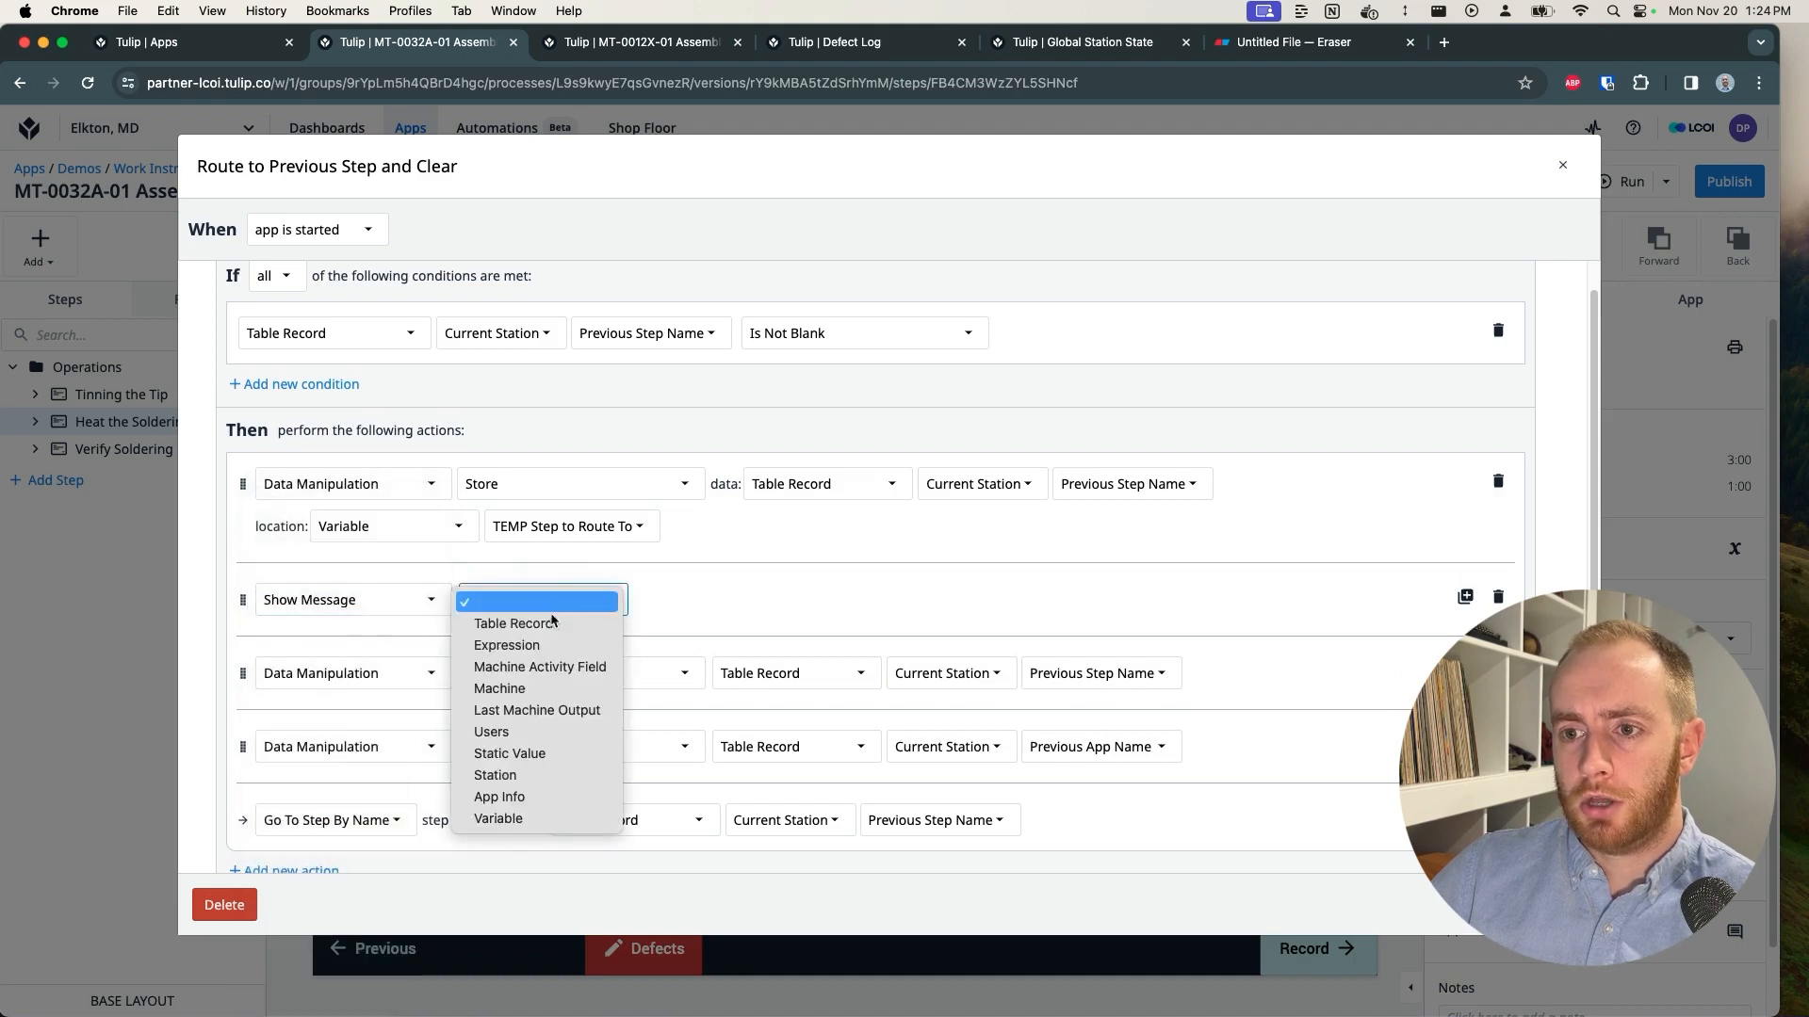
click(542, 819)
click(727, 599)
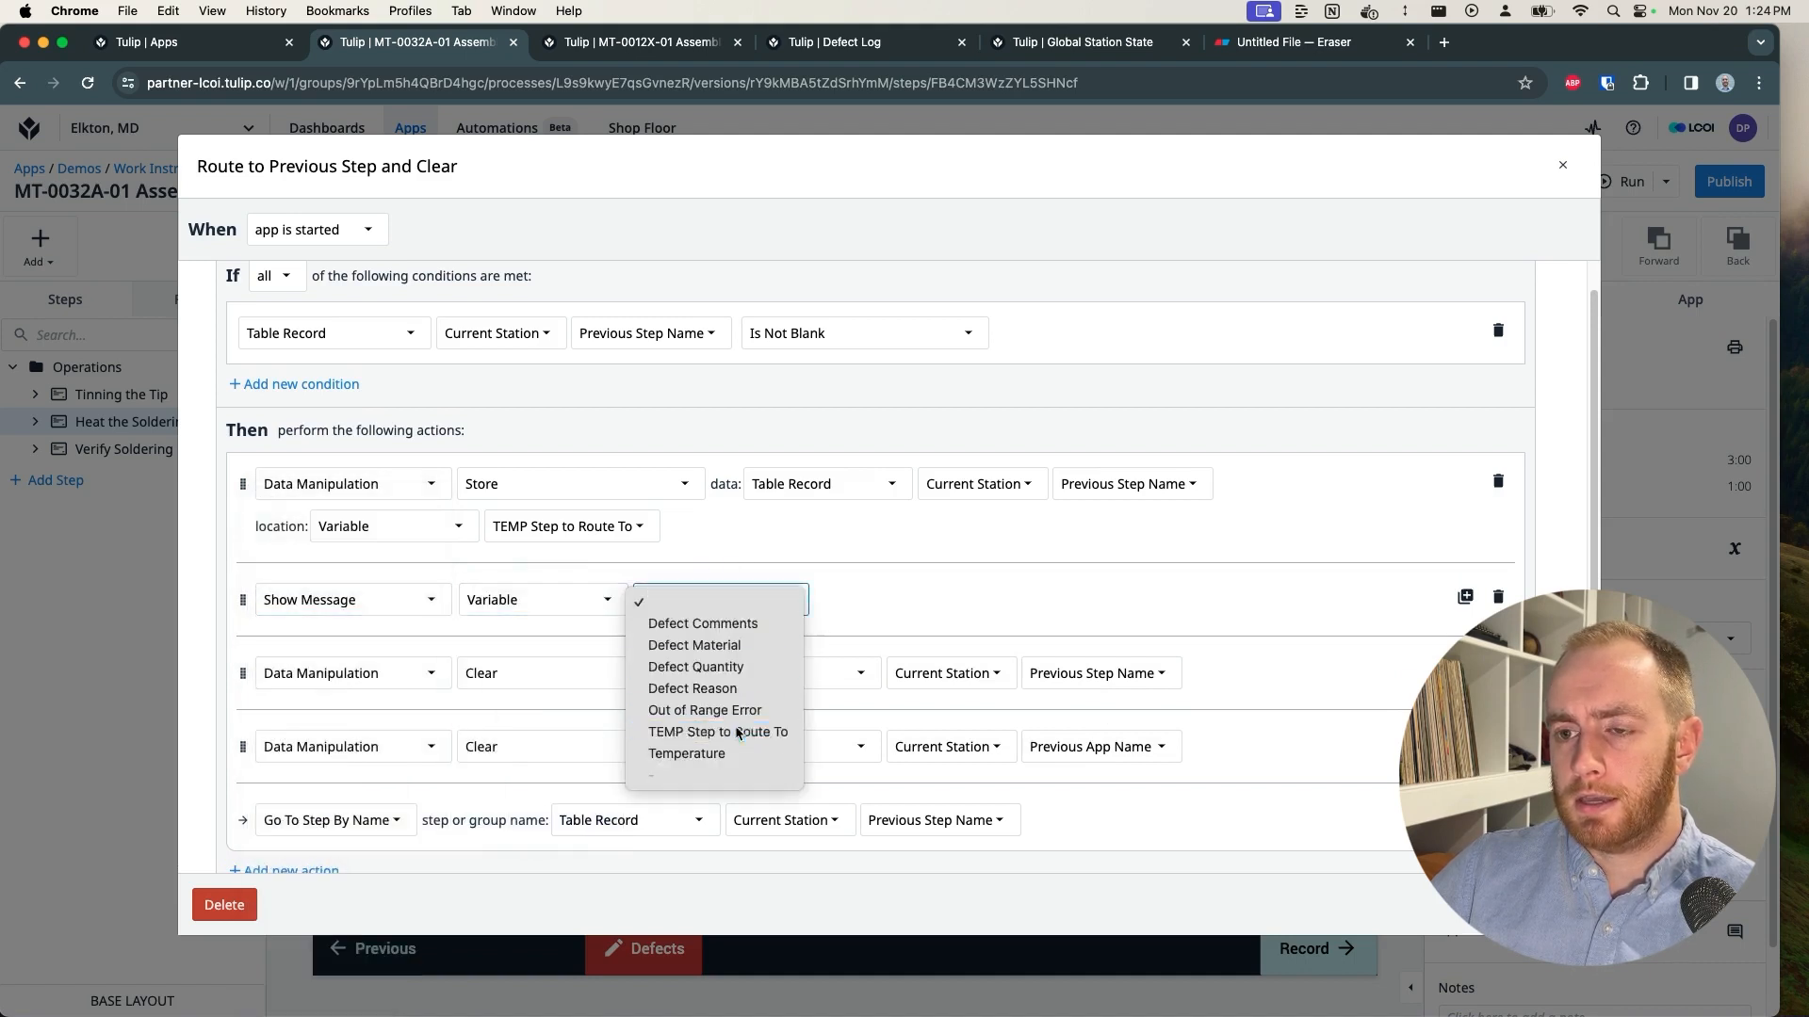
click(779, 731)
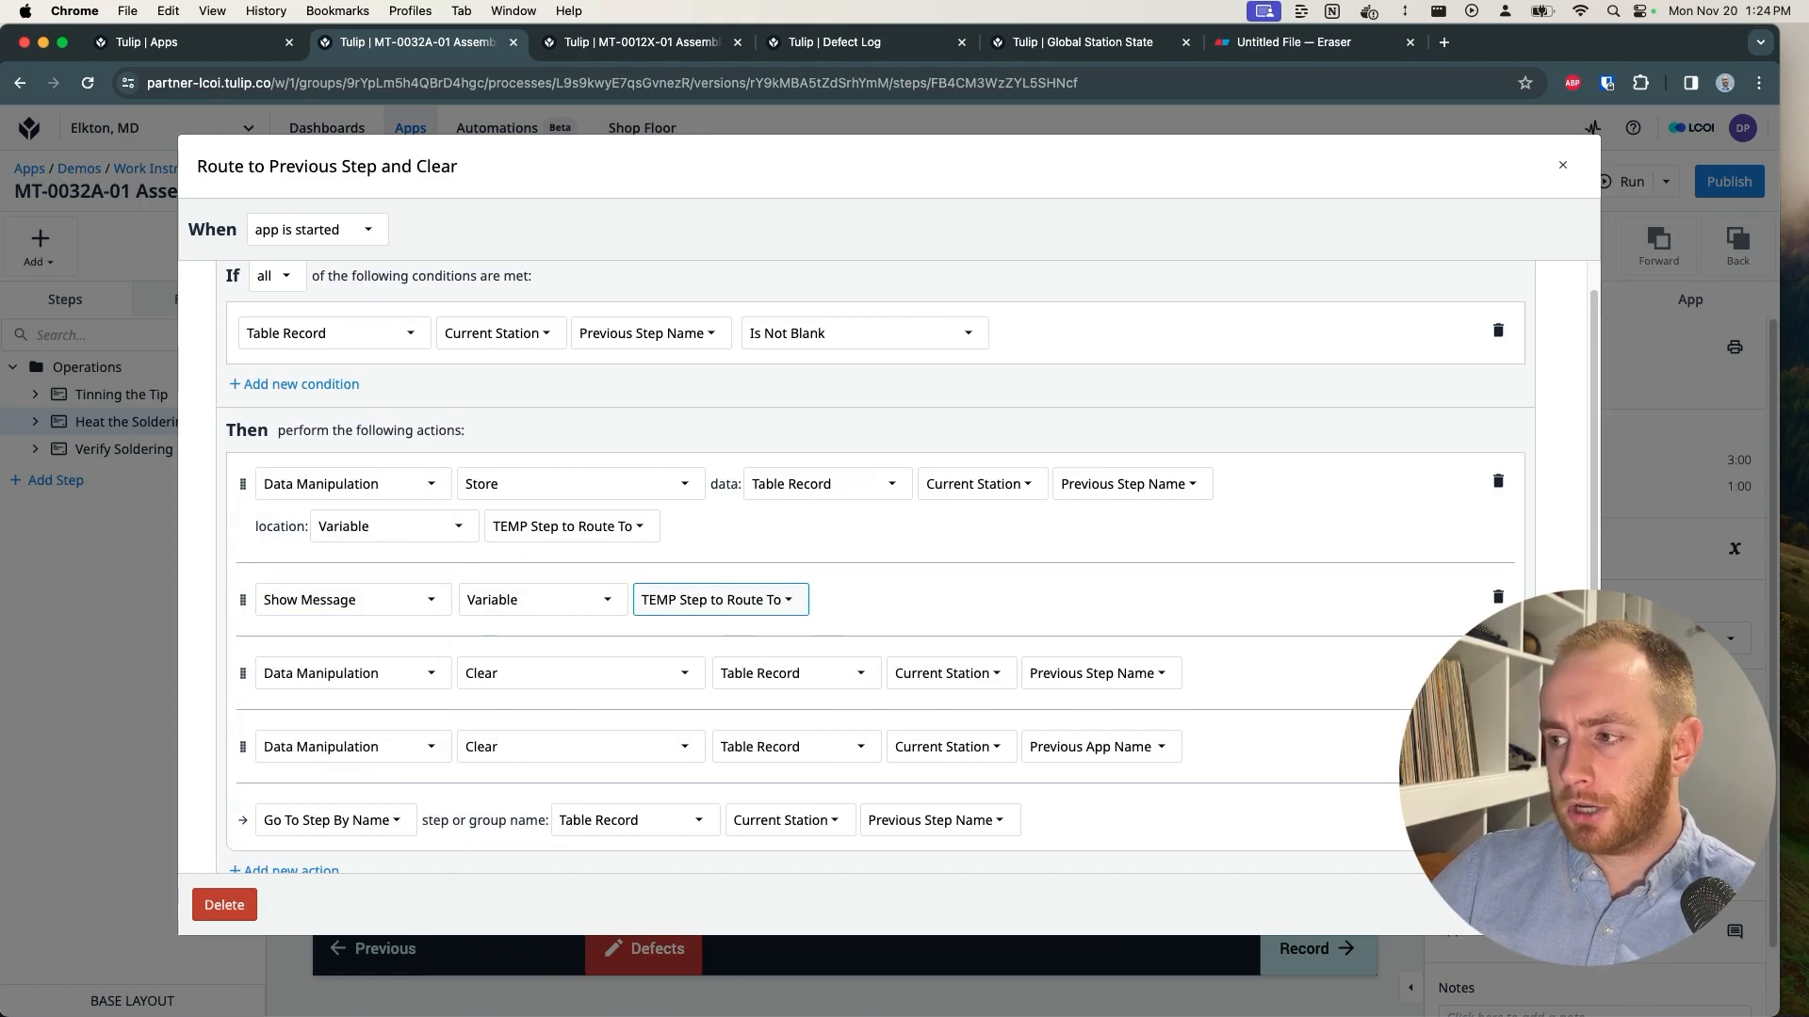
click(1559, 905)
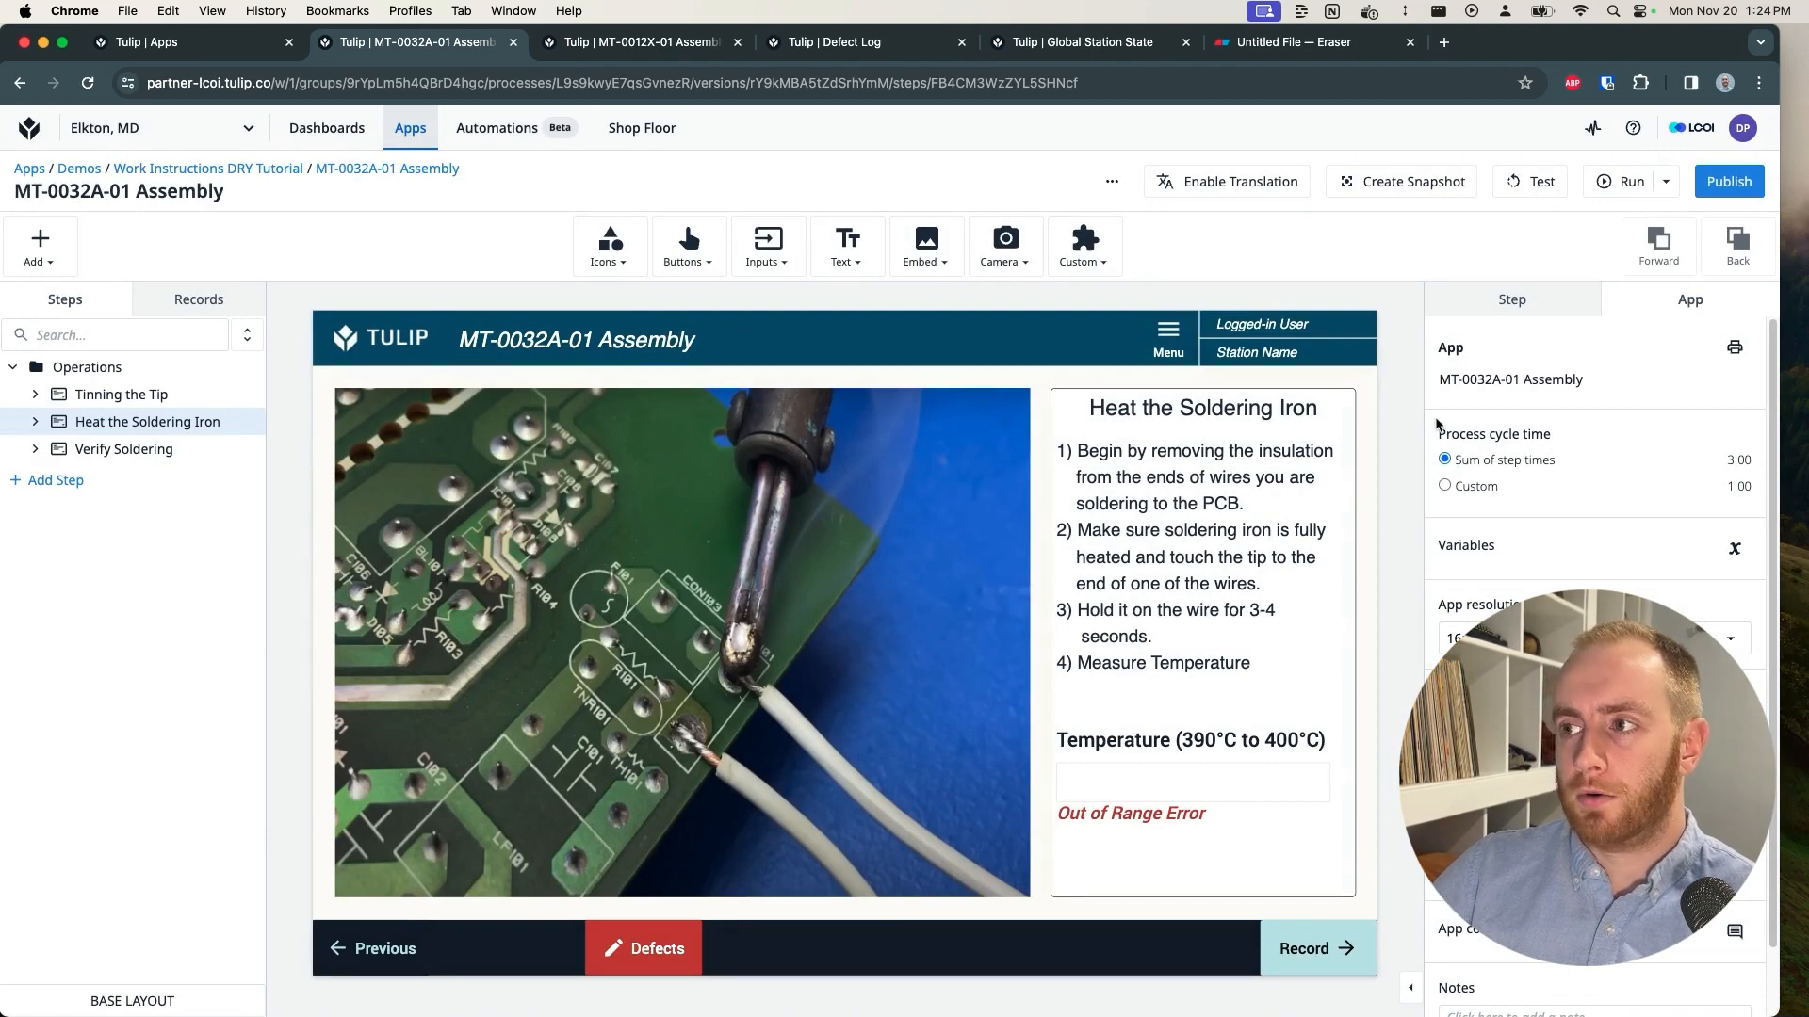
Step: Switch to Tulip Player, advance past the tinning step and record a temperature of 395 for Heat the Soldering Iron
key(ctrl+Up)
click(603, 310)
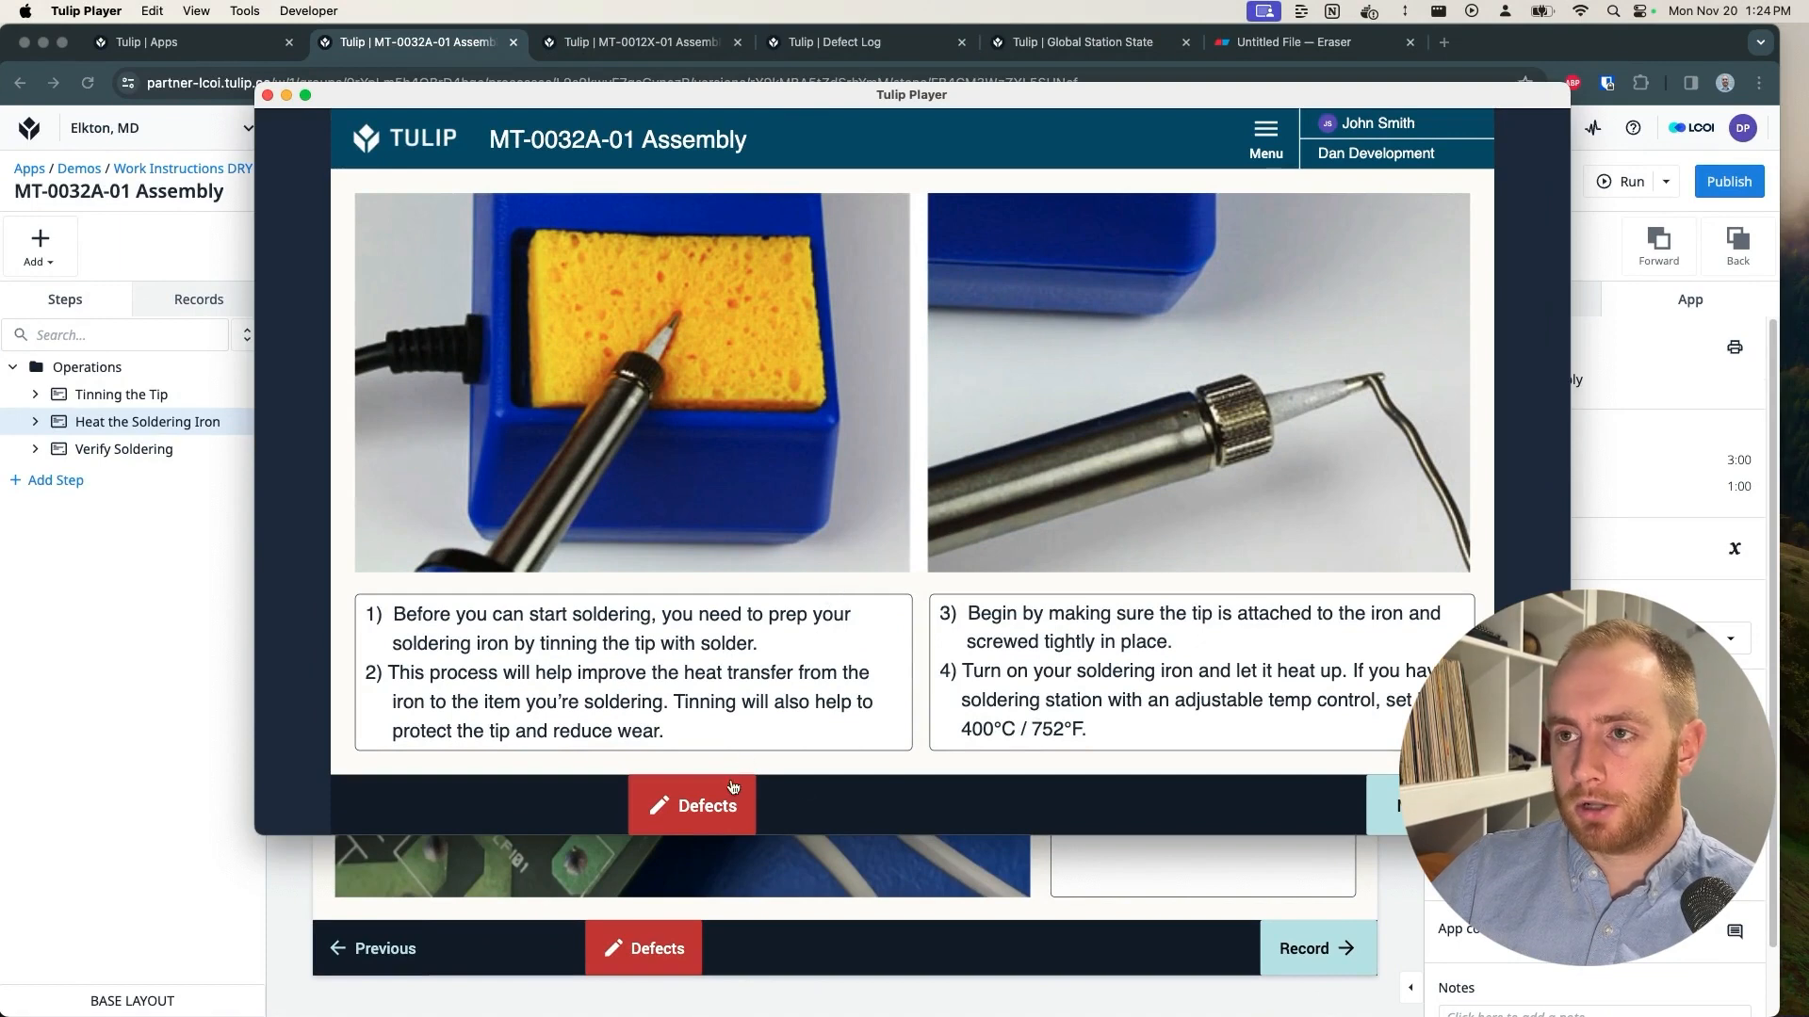
click(1385, 806)
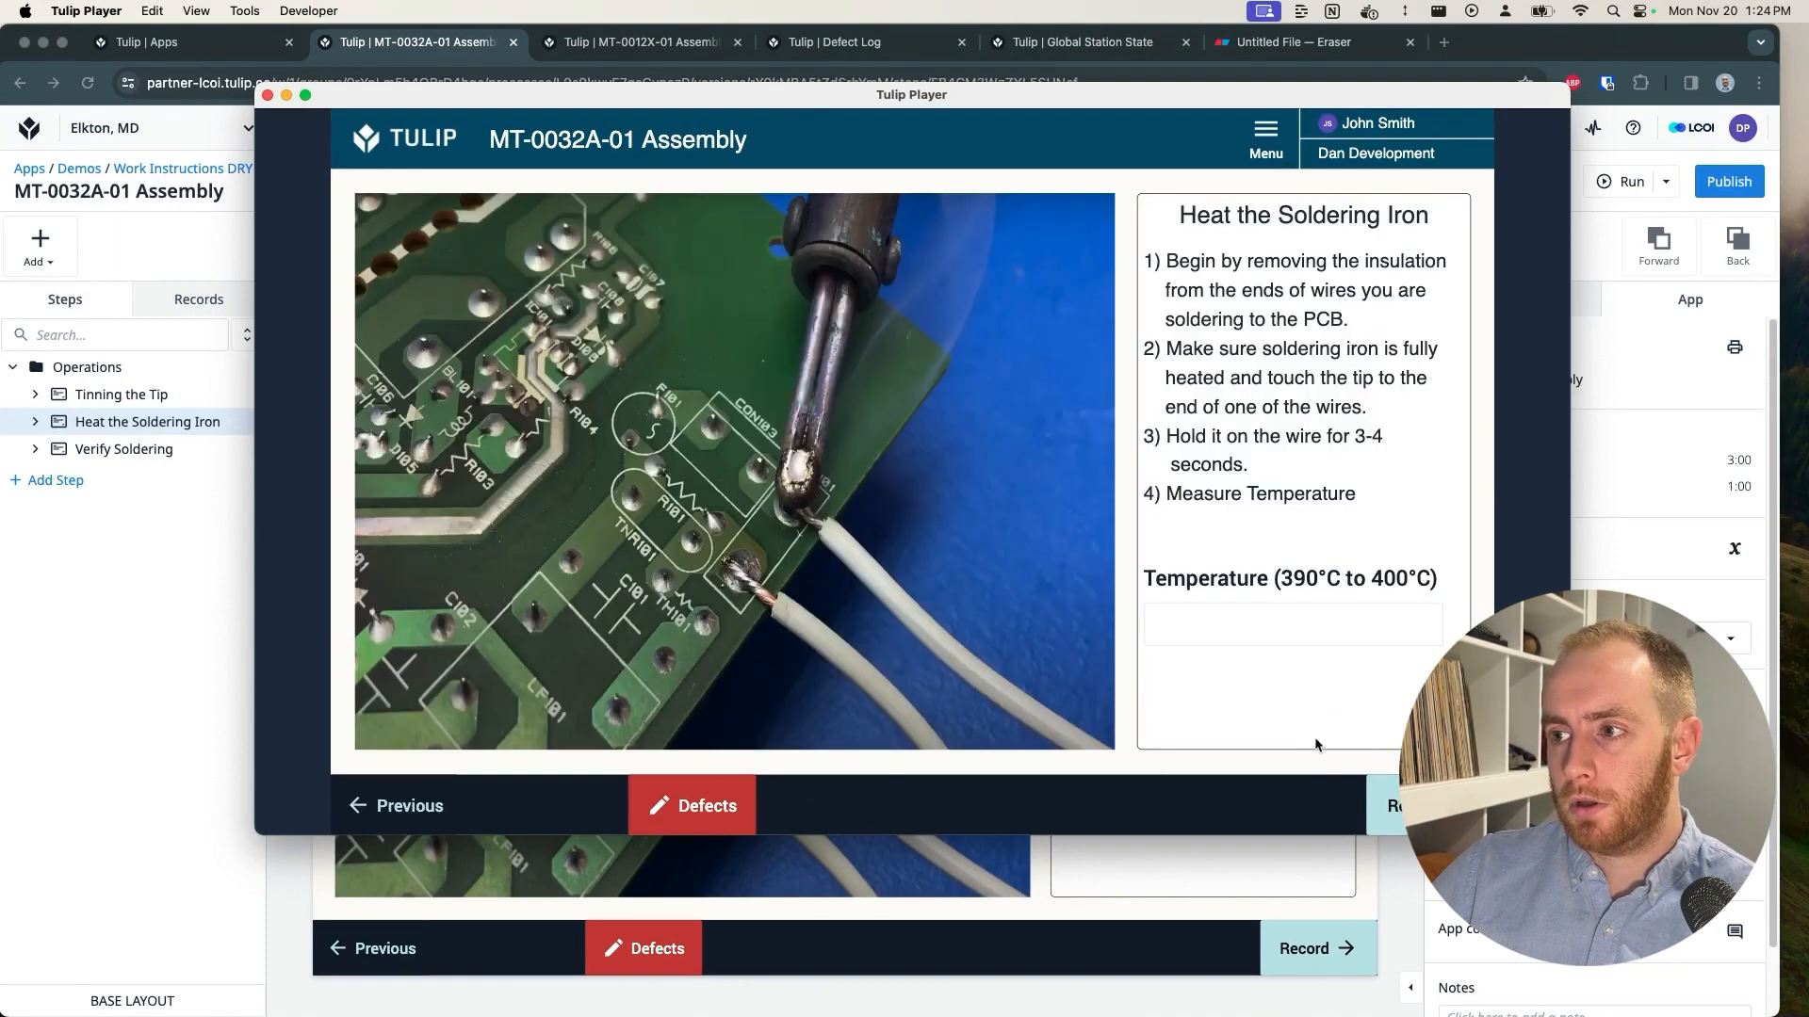
click(1248, 623)
text(395)
click(1393, 804)
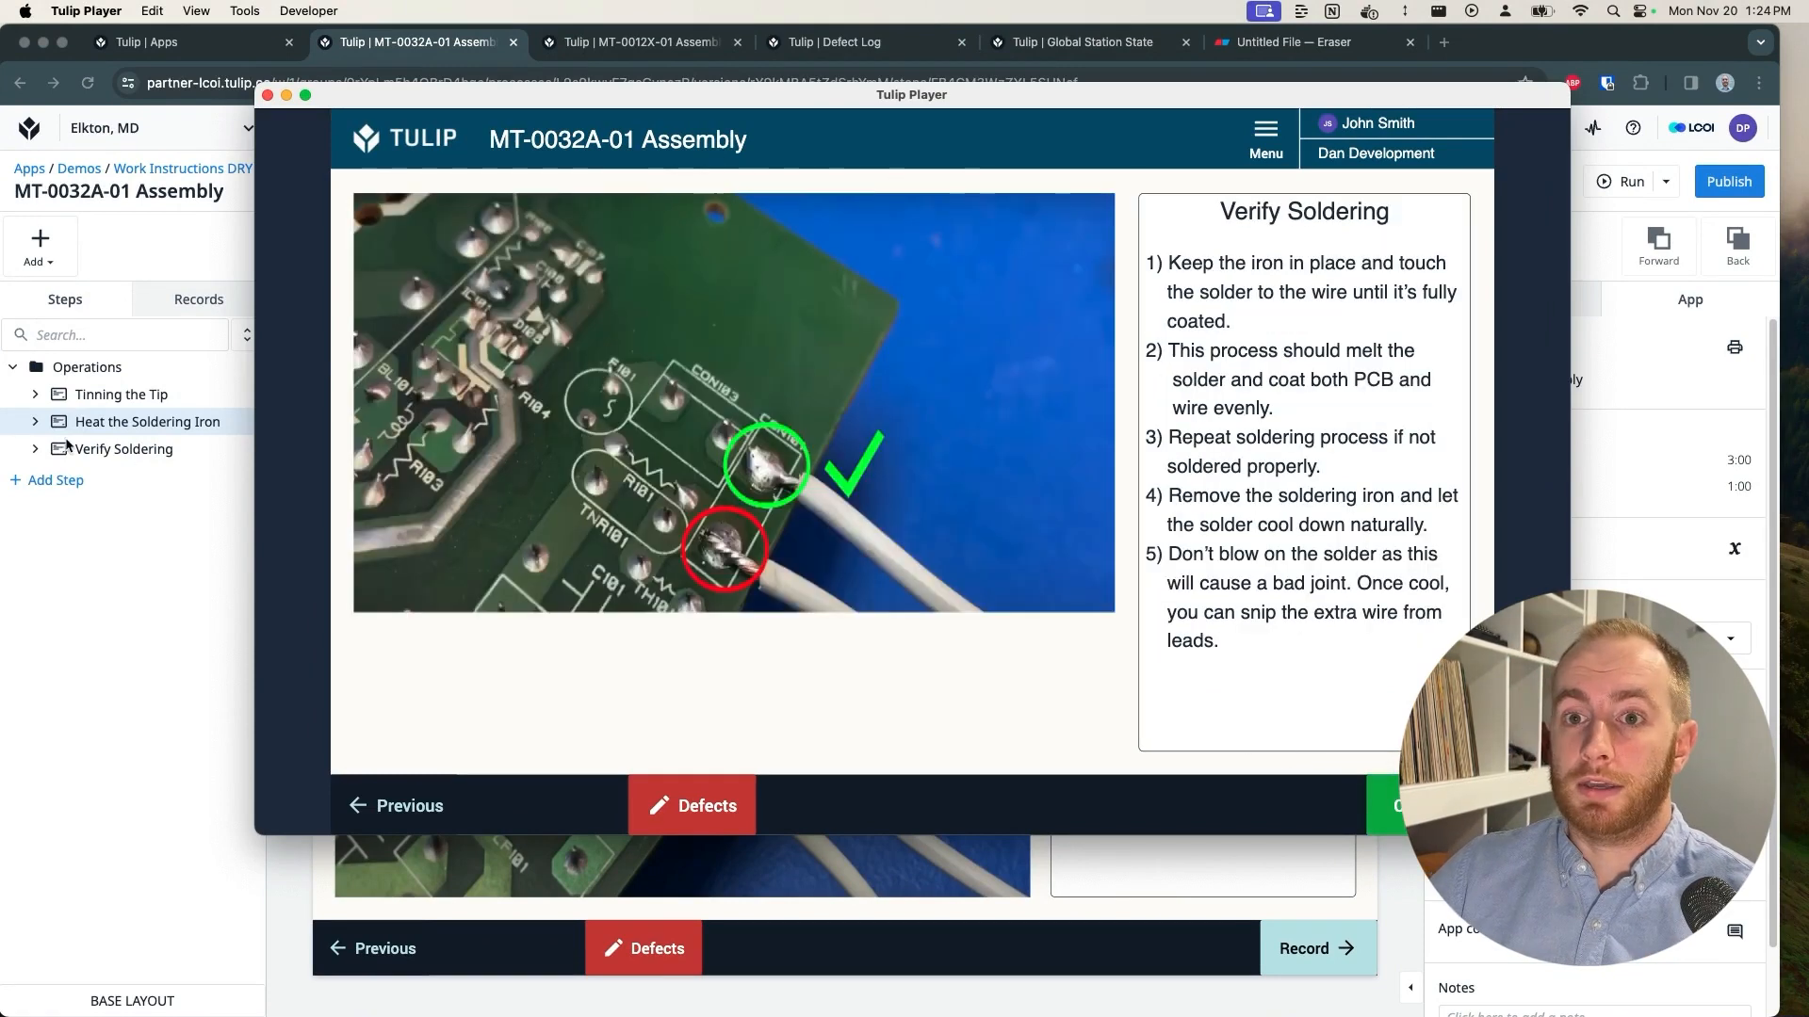
Step: Open the Defect Log from the Verify Soldering step, close it, and check the station's record in the Global Station State table
click(691, 807)
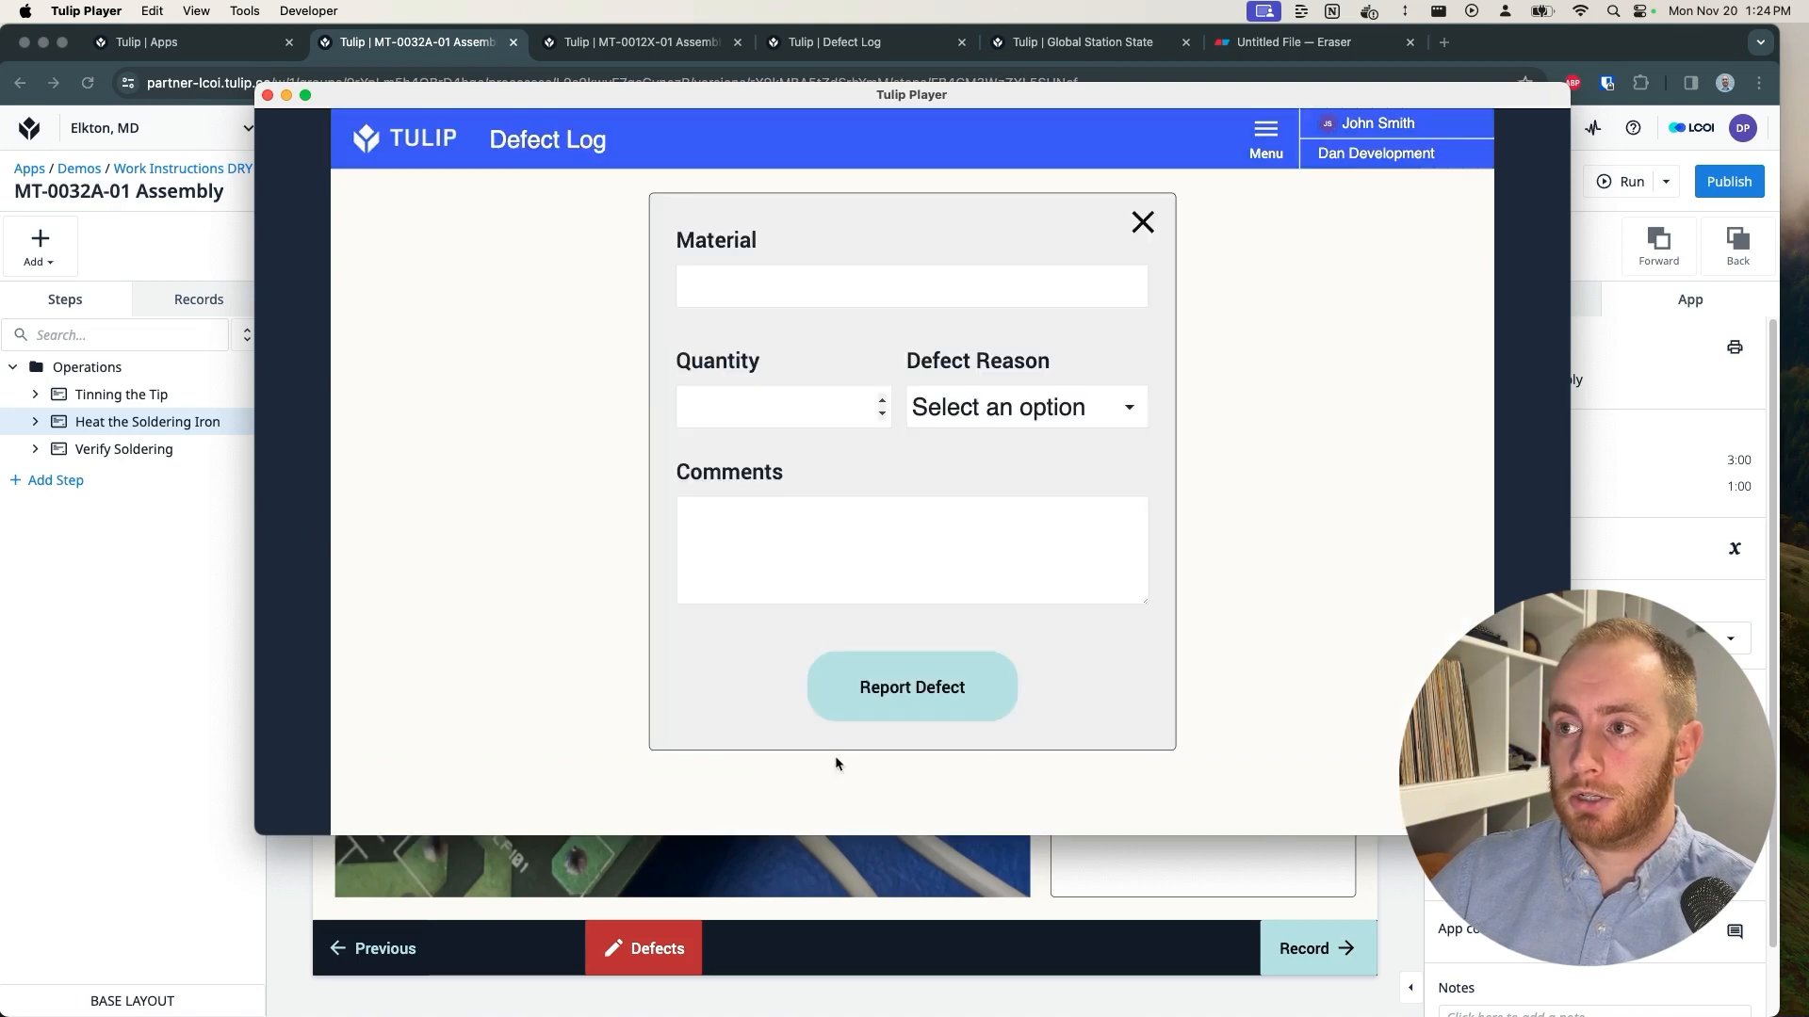
click(1143, 227)
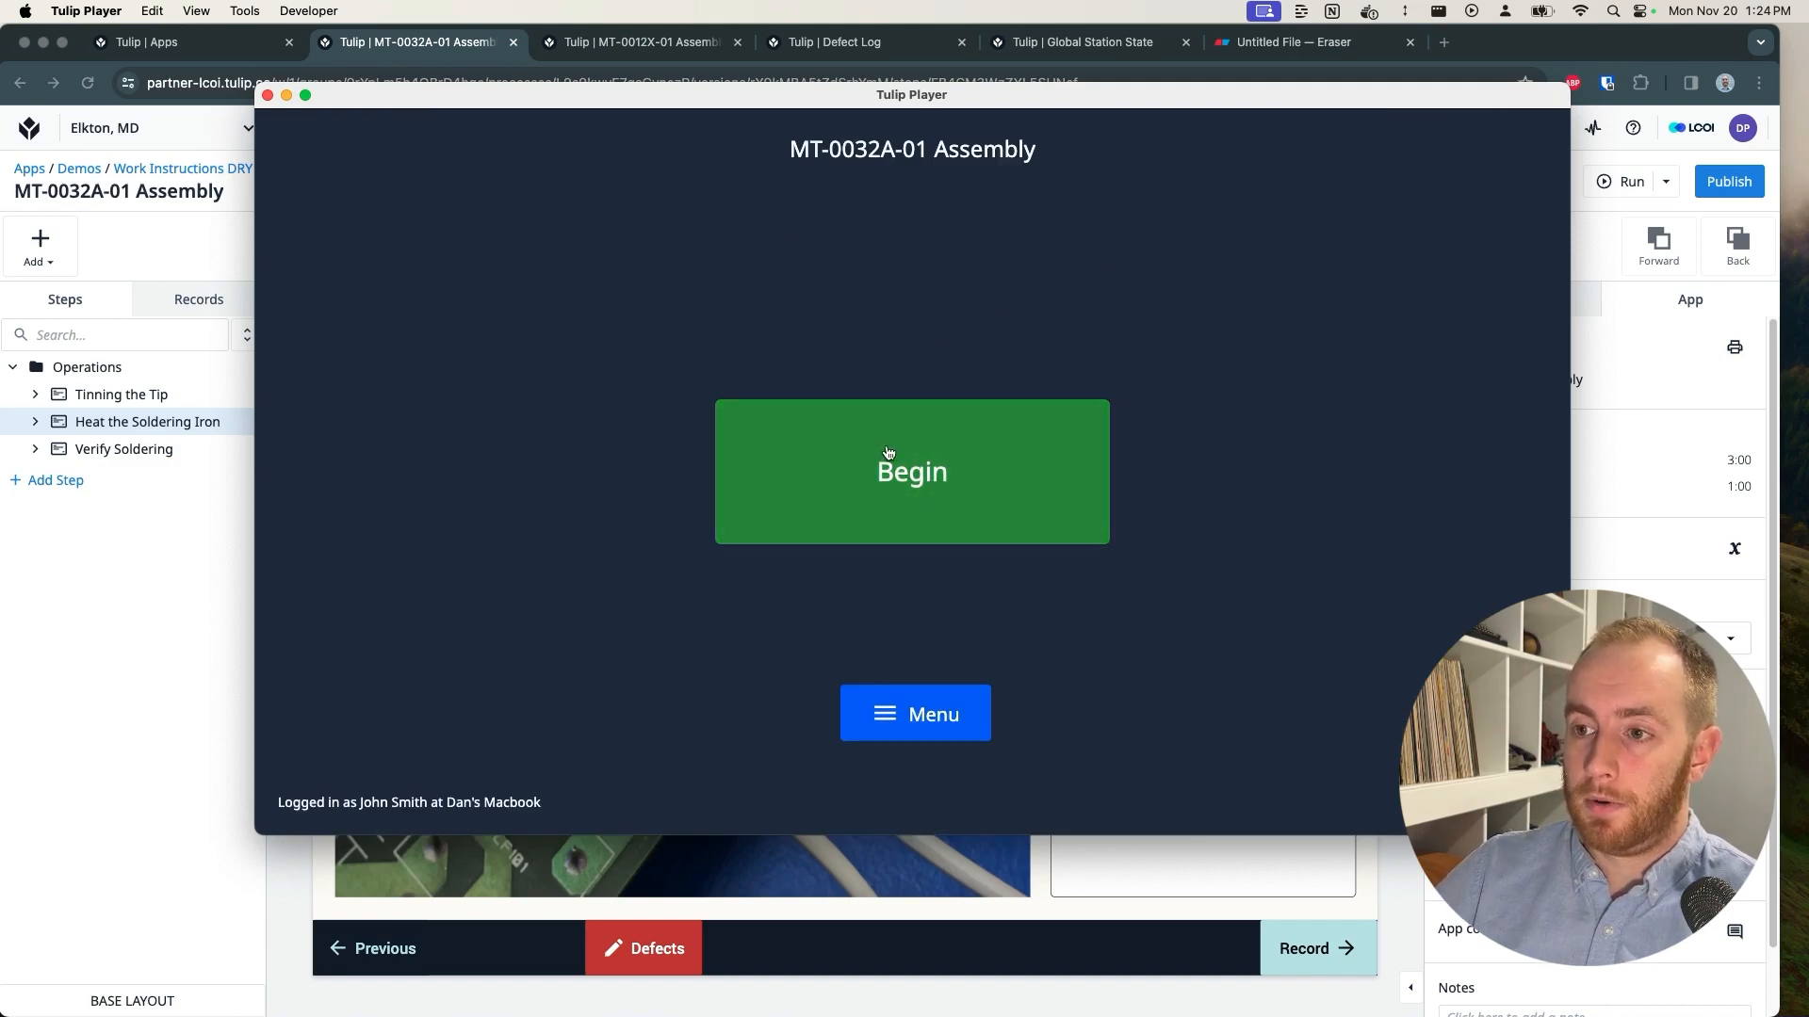
click(1412, 894)
click(1083, 41)
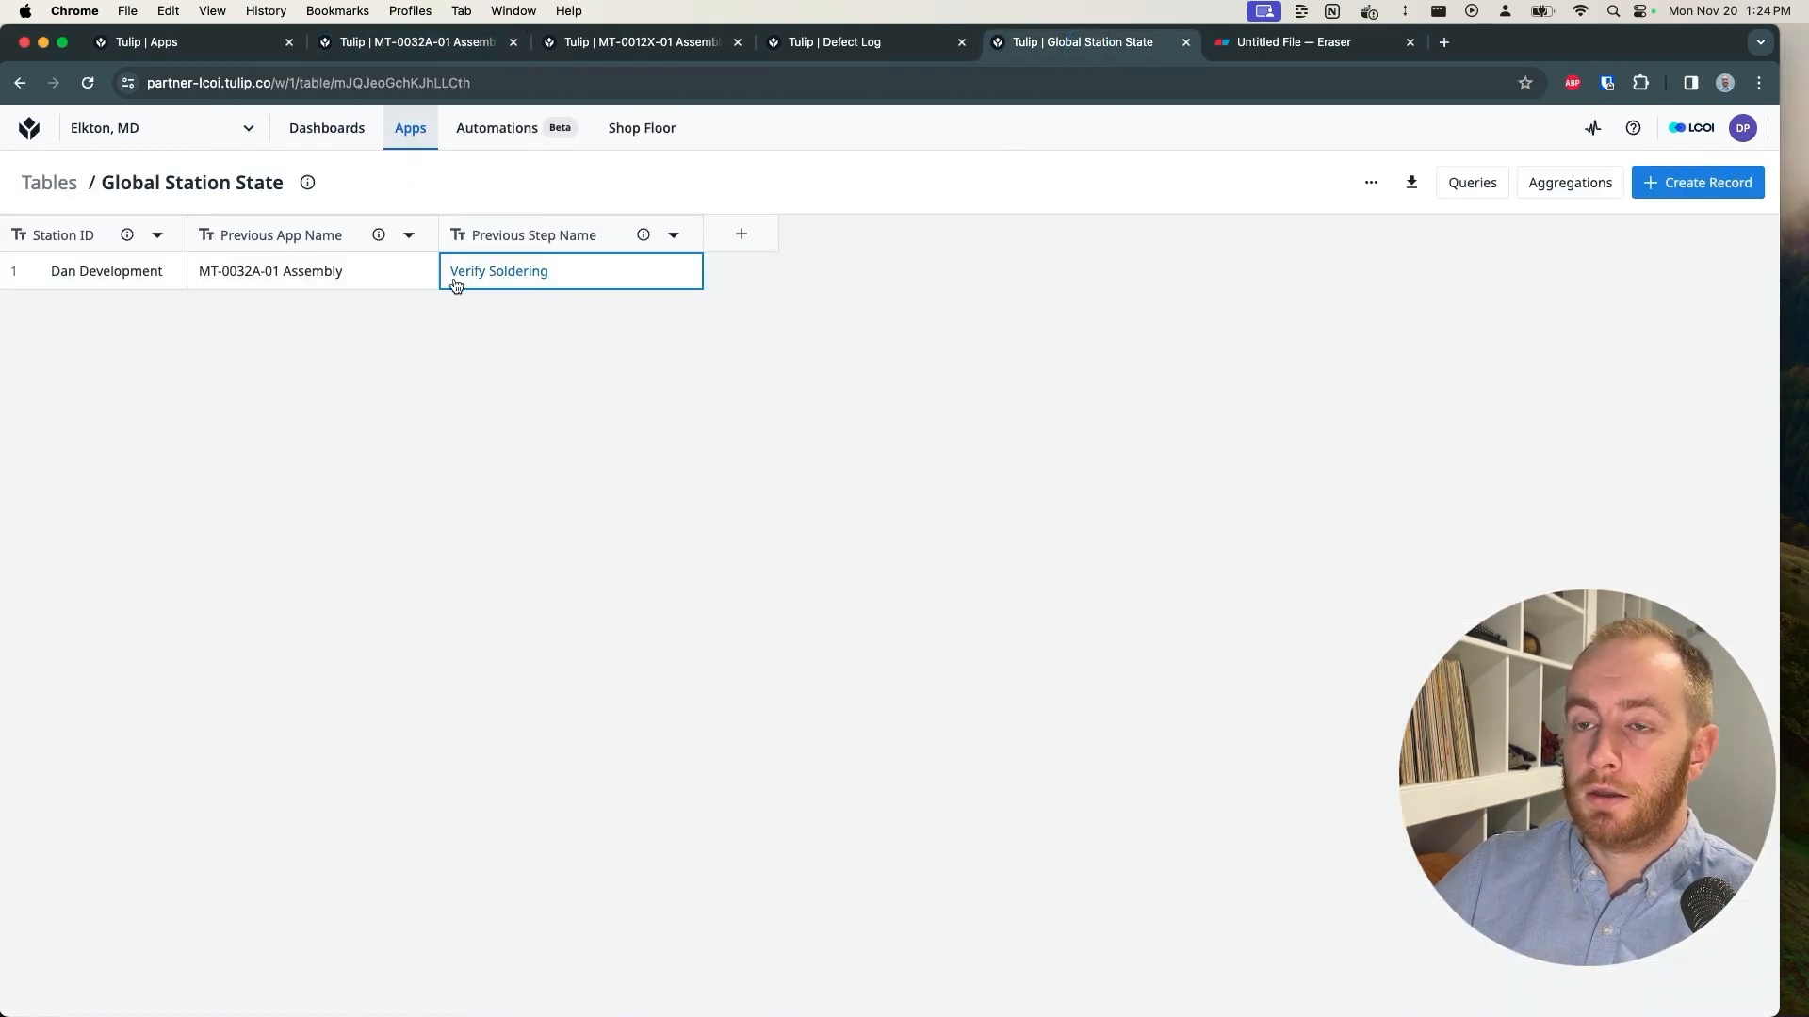
Step: Reopen the Route to Previous Step and Clear trigger in the MT-0032A-01 Assembly editor and review its actions
click(435, 47)
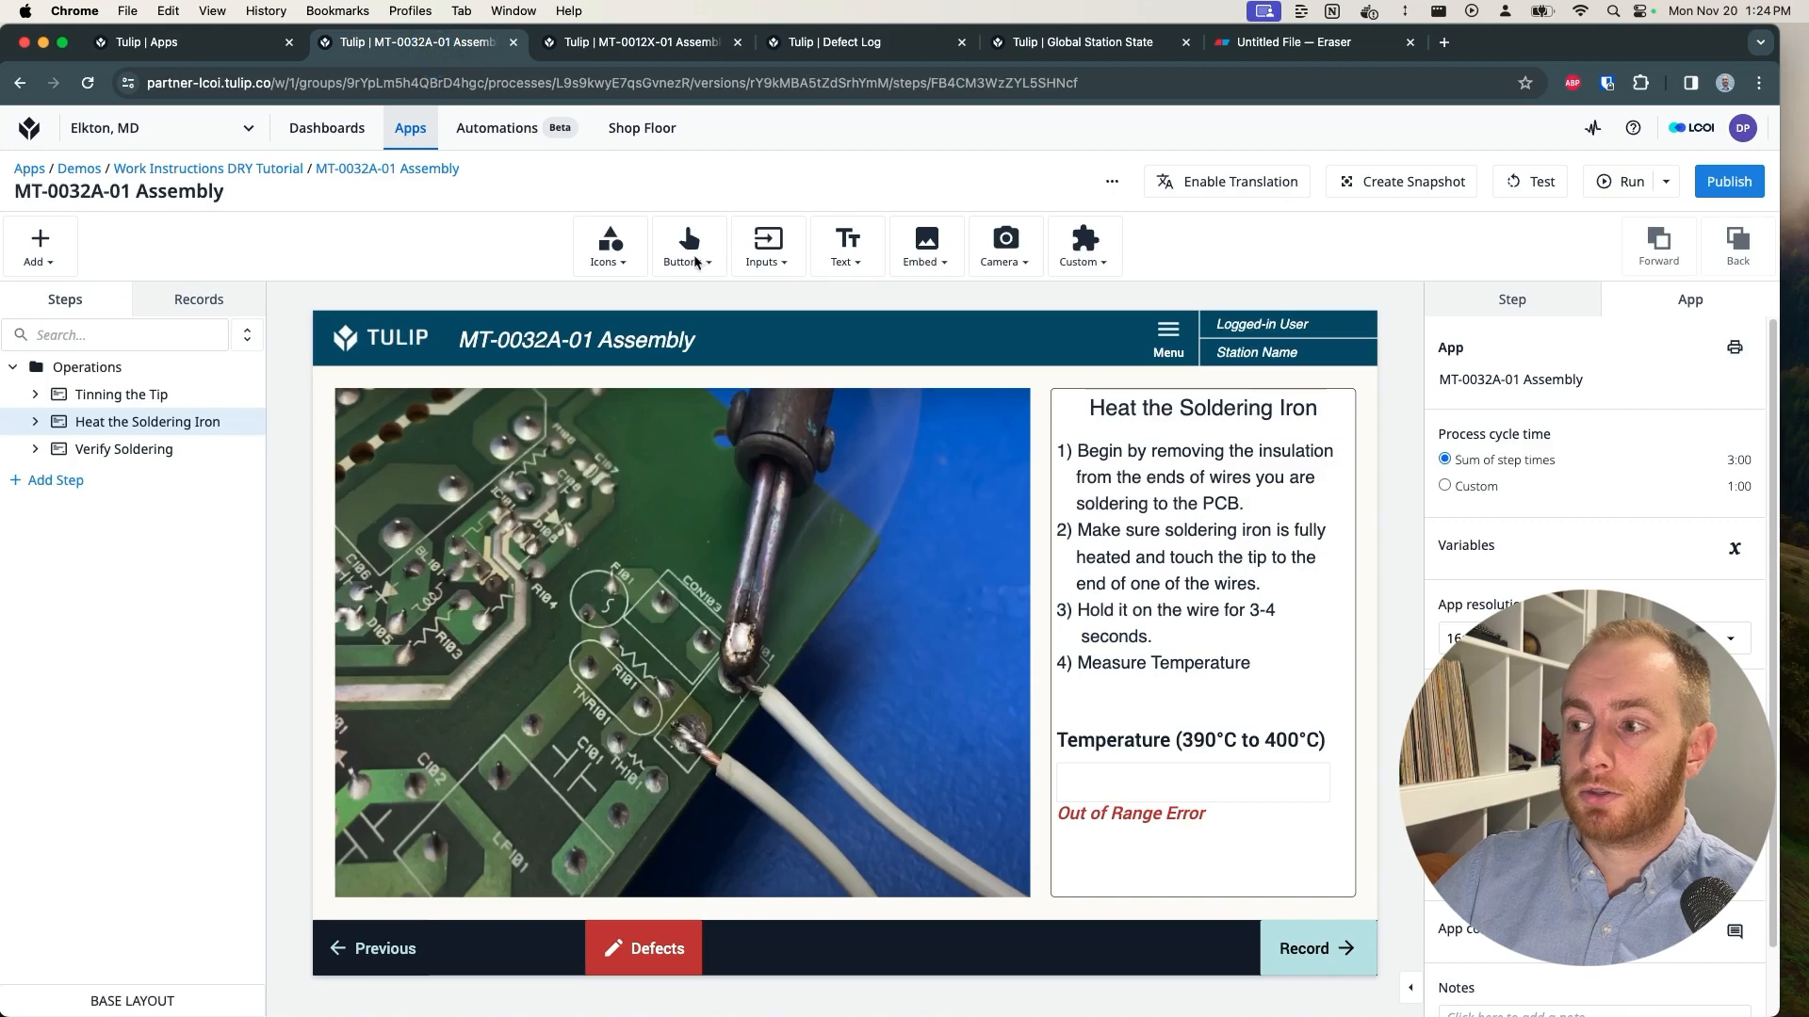
click(1536, 758)
scroll(801, 480, down, 2)
scroll(702, 457, up, 1)
scroll(702, 458, up, 1)
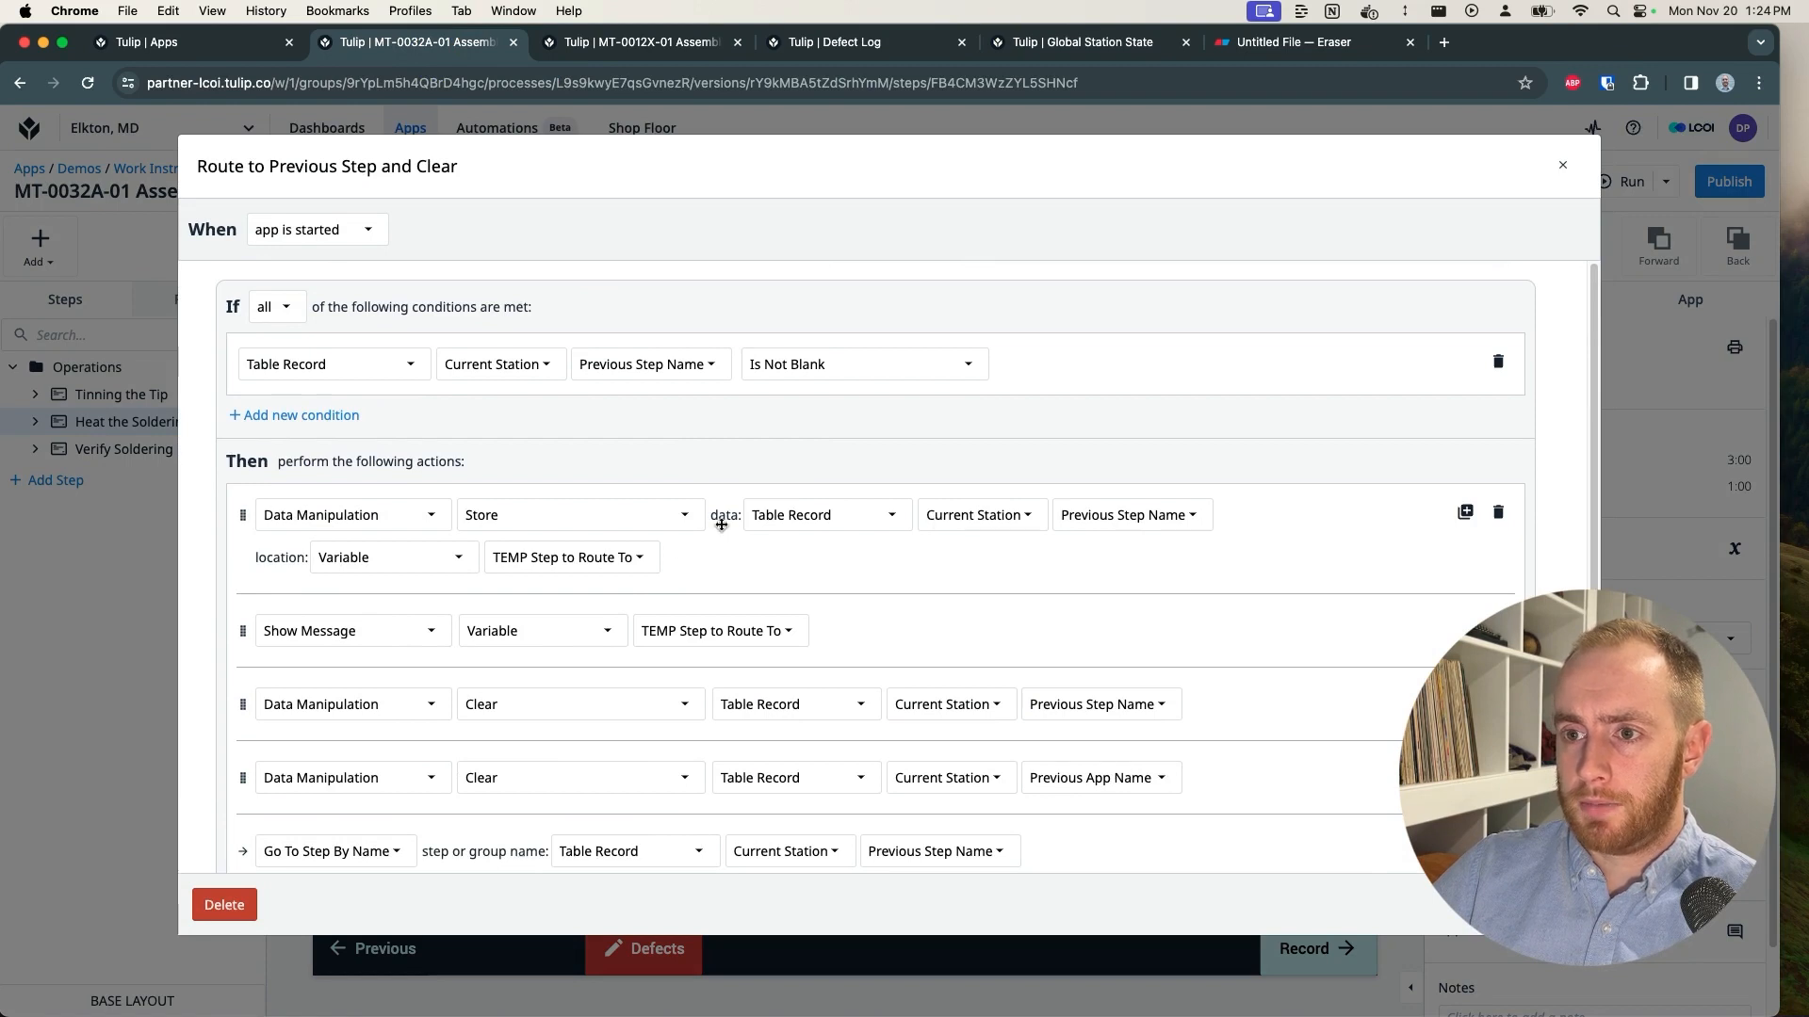
scroll(710, 514, down, 2)
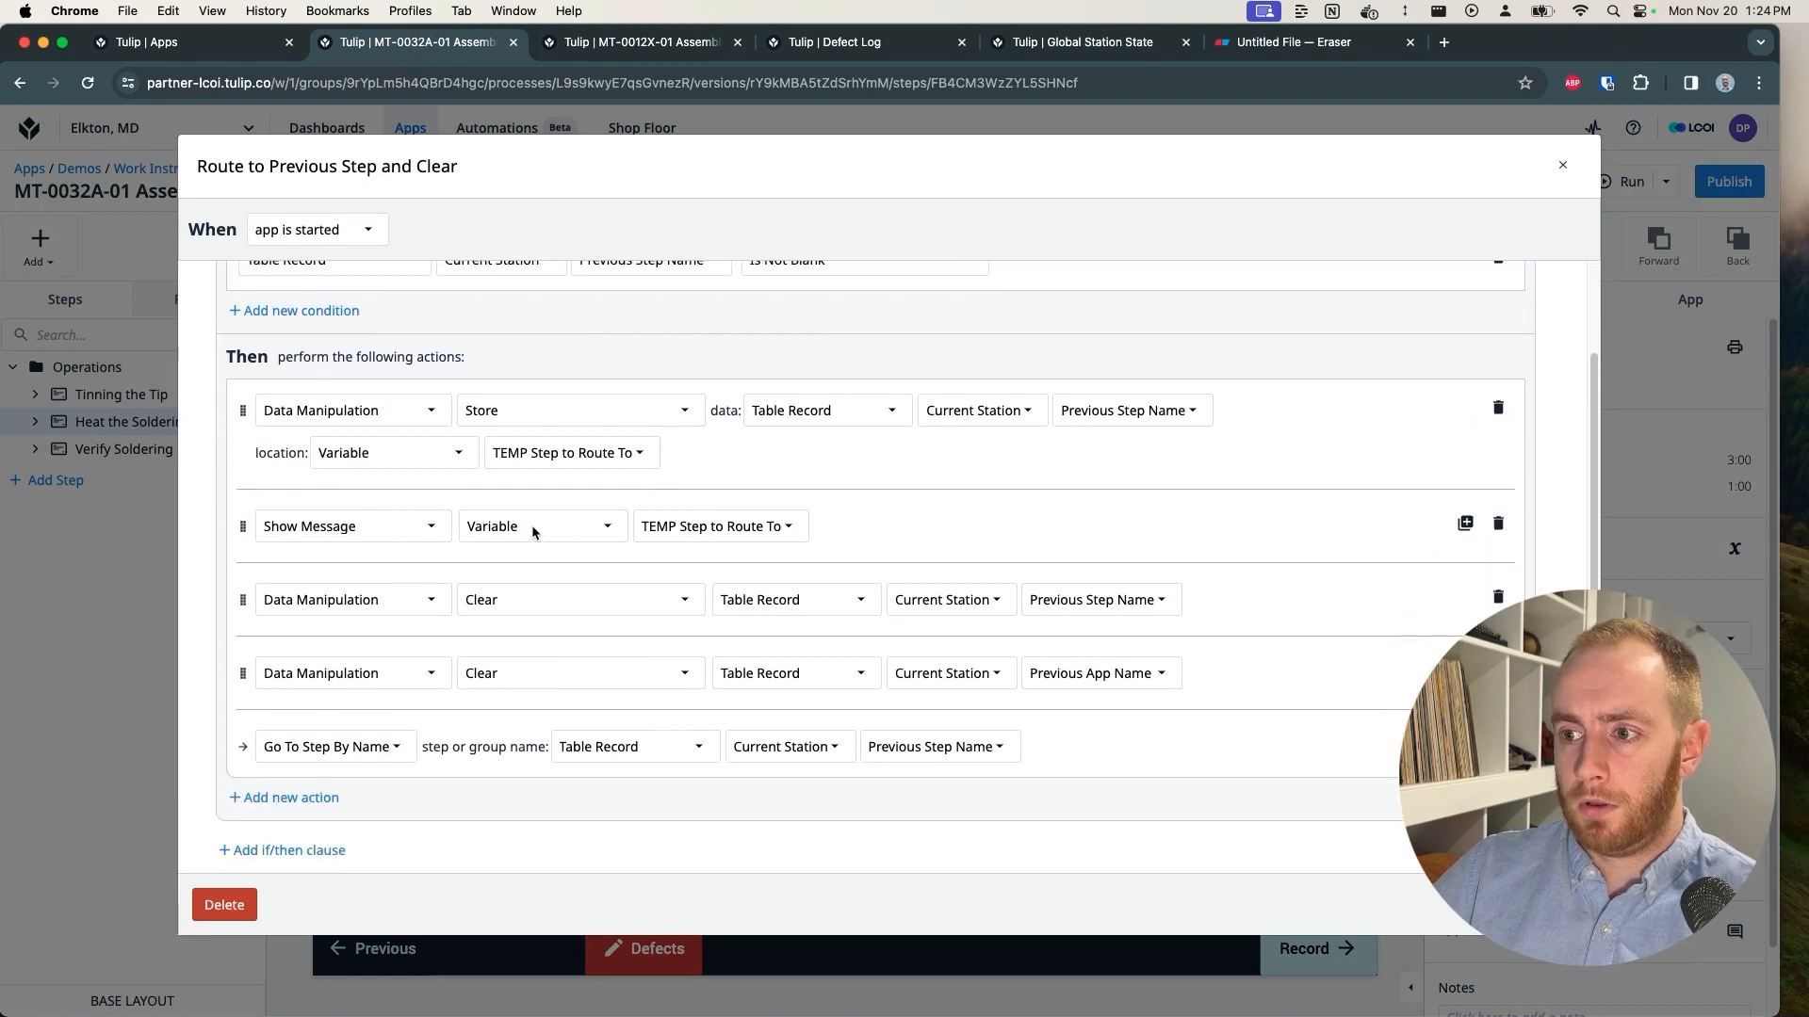
Step: Set the trigger's Go To Step By Name action to the variable TEMP Step to Route To, delete the Show Message action, and save
click(951, 749)
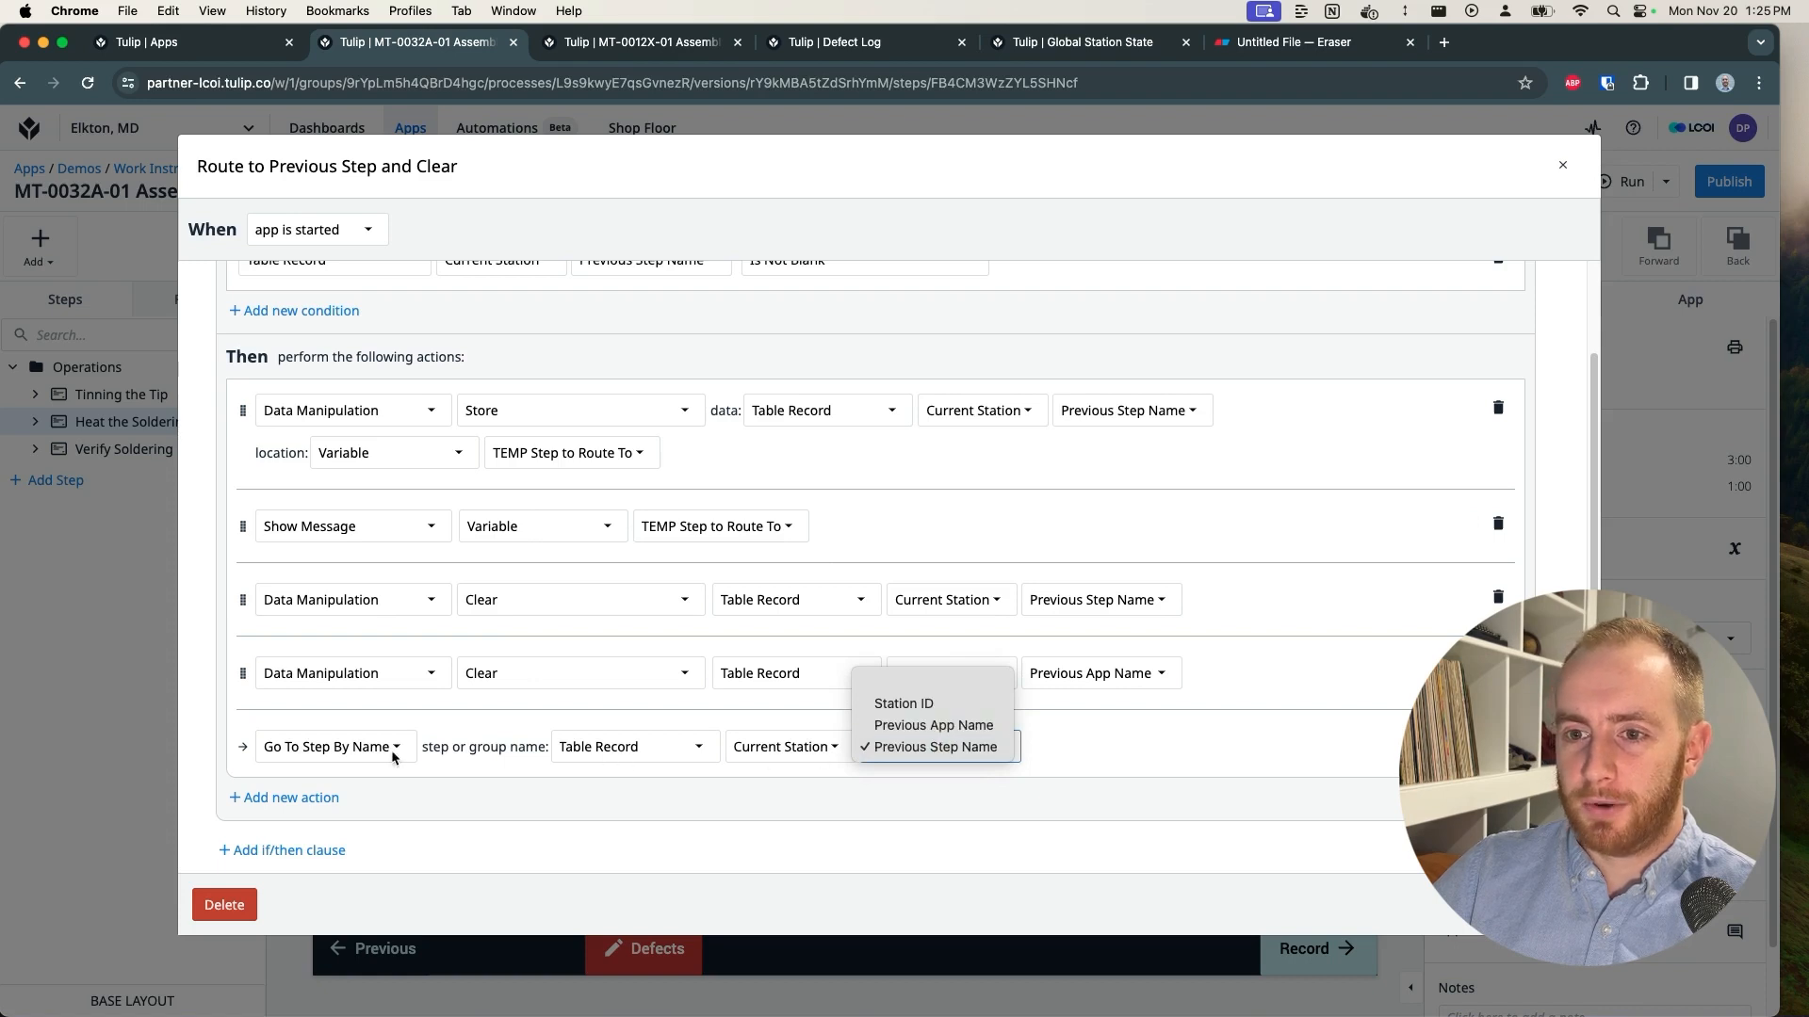
click(662, 758)
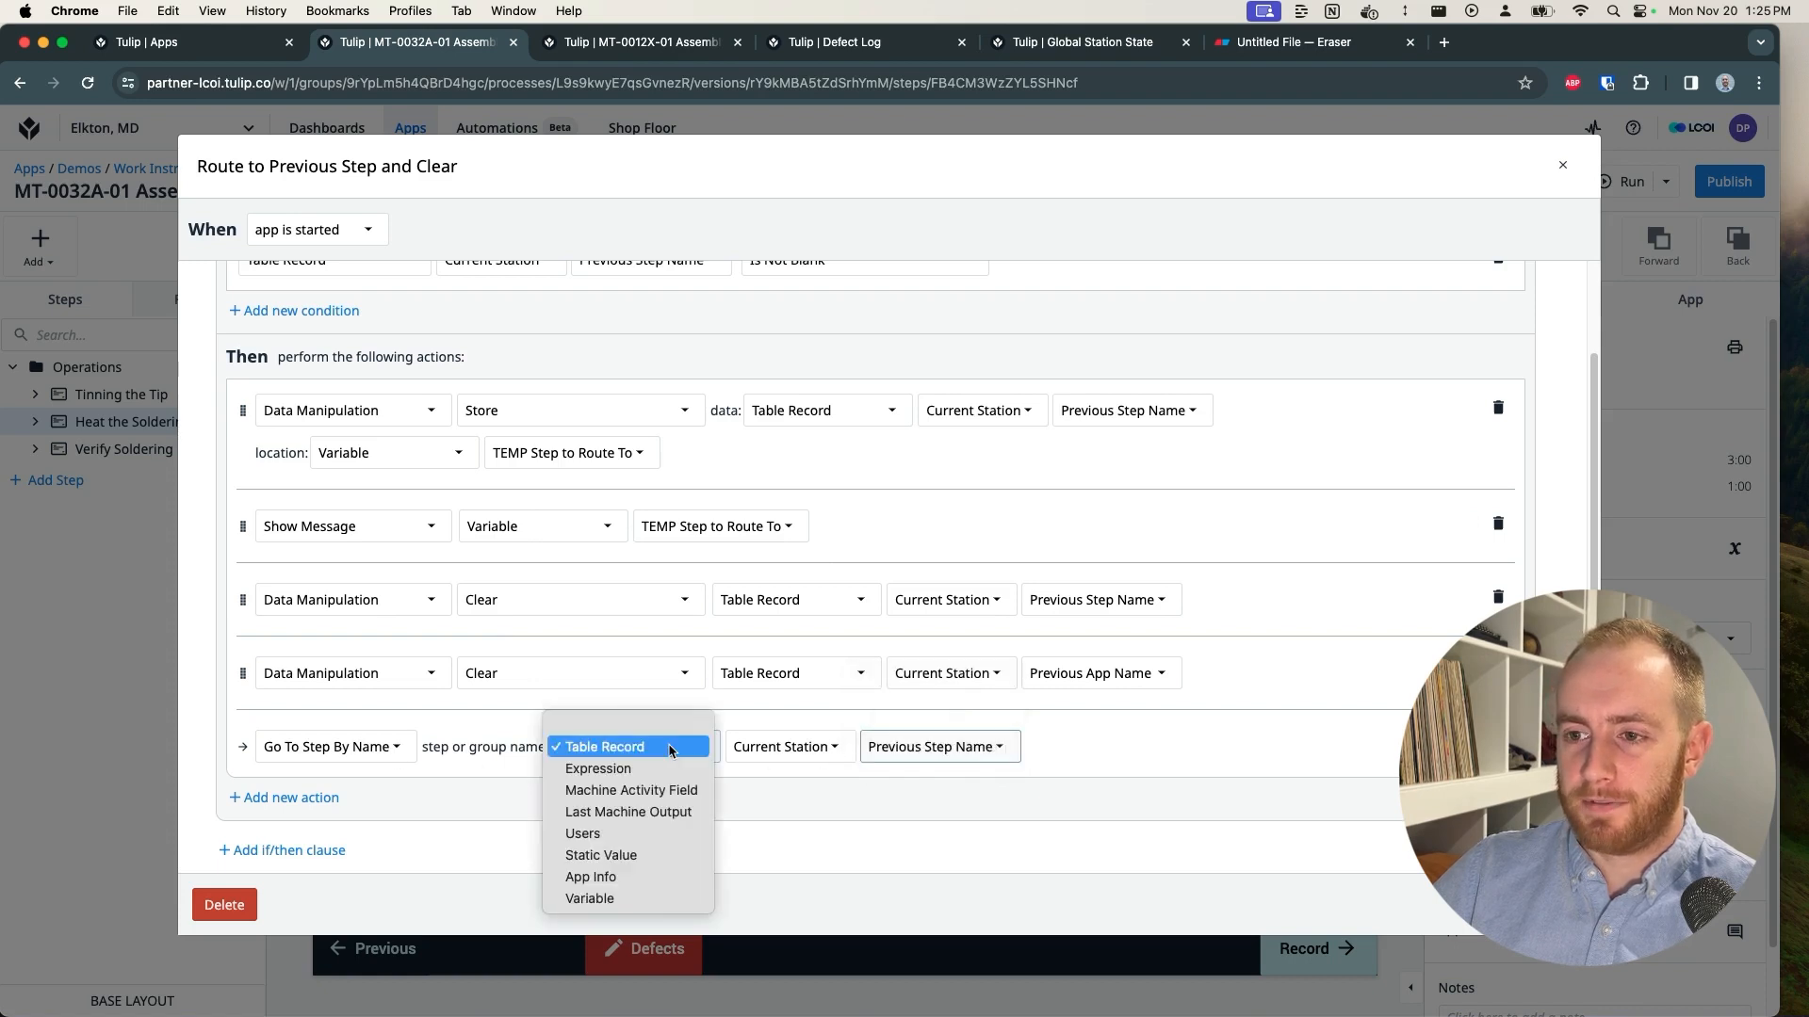
click(610, 900)
click(812, 745)
click(829, 857)
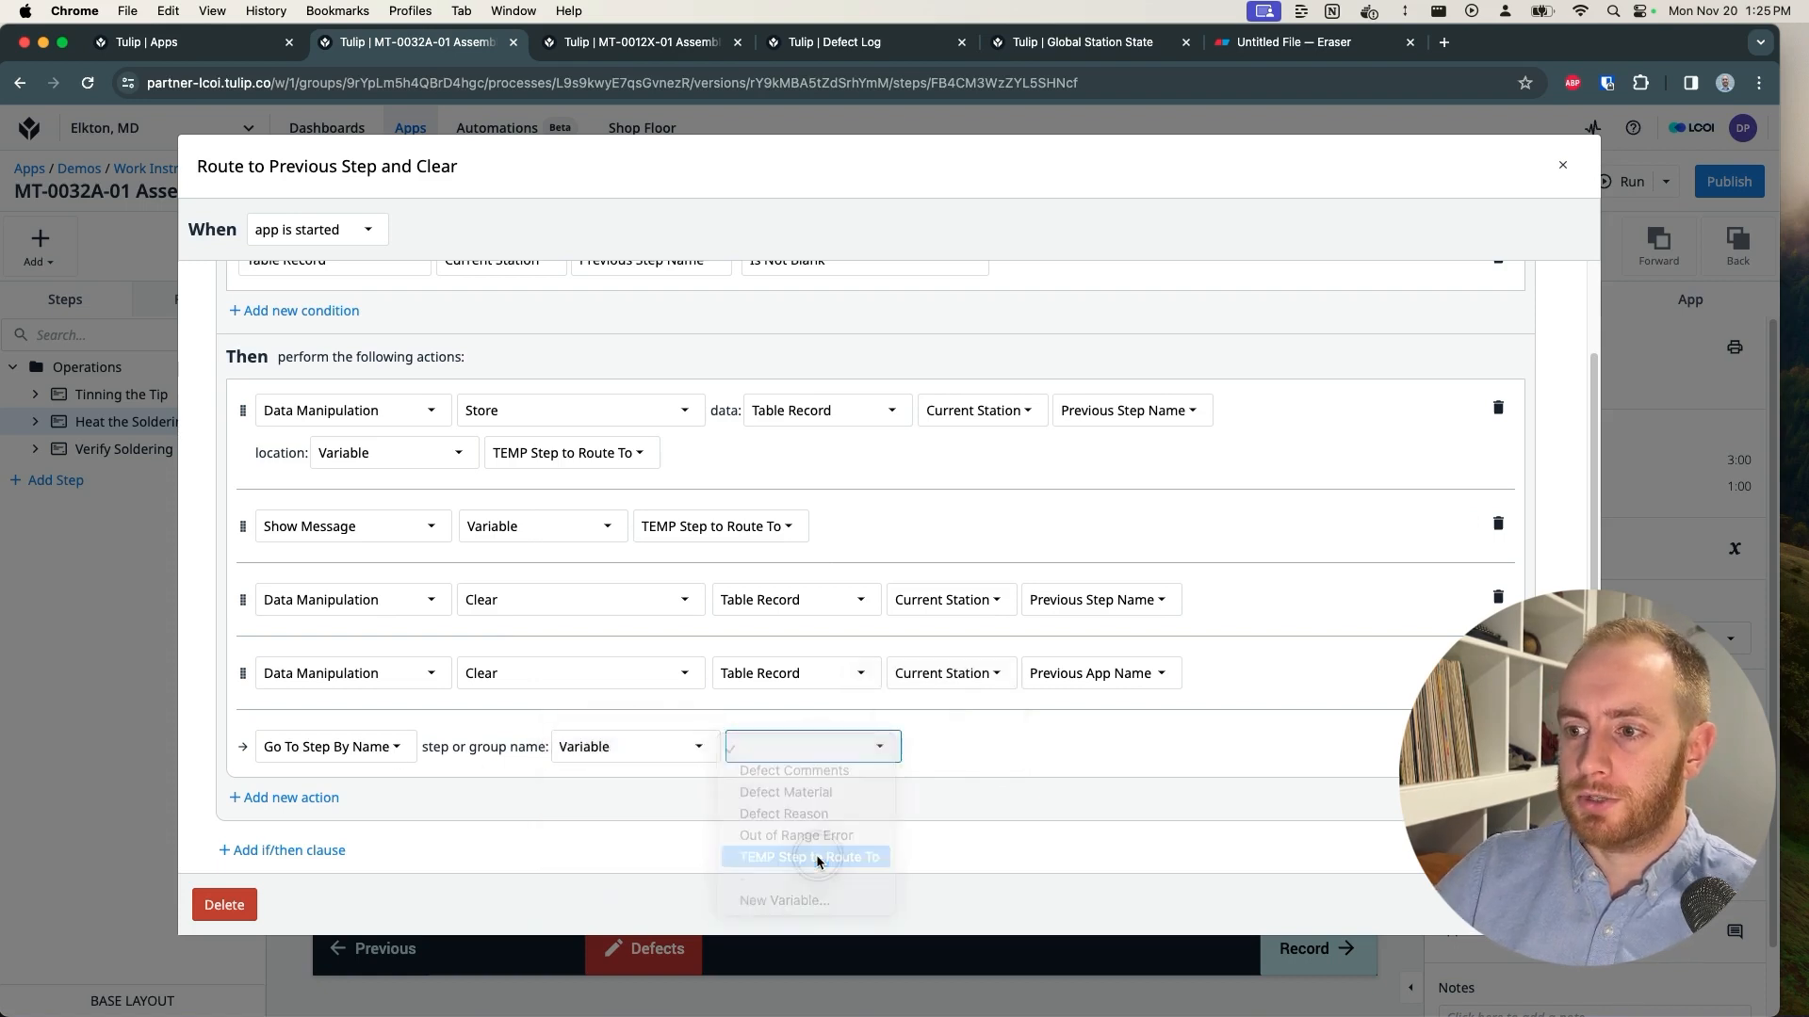
click(1498, 523)
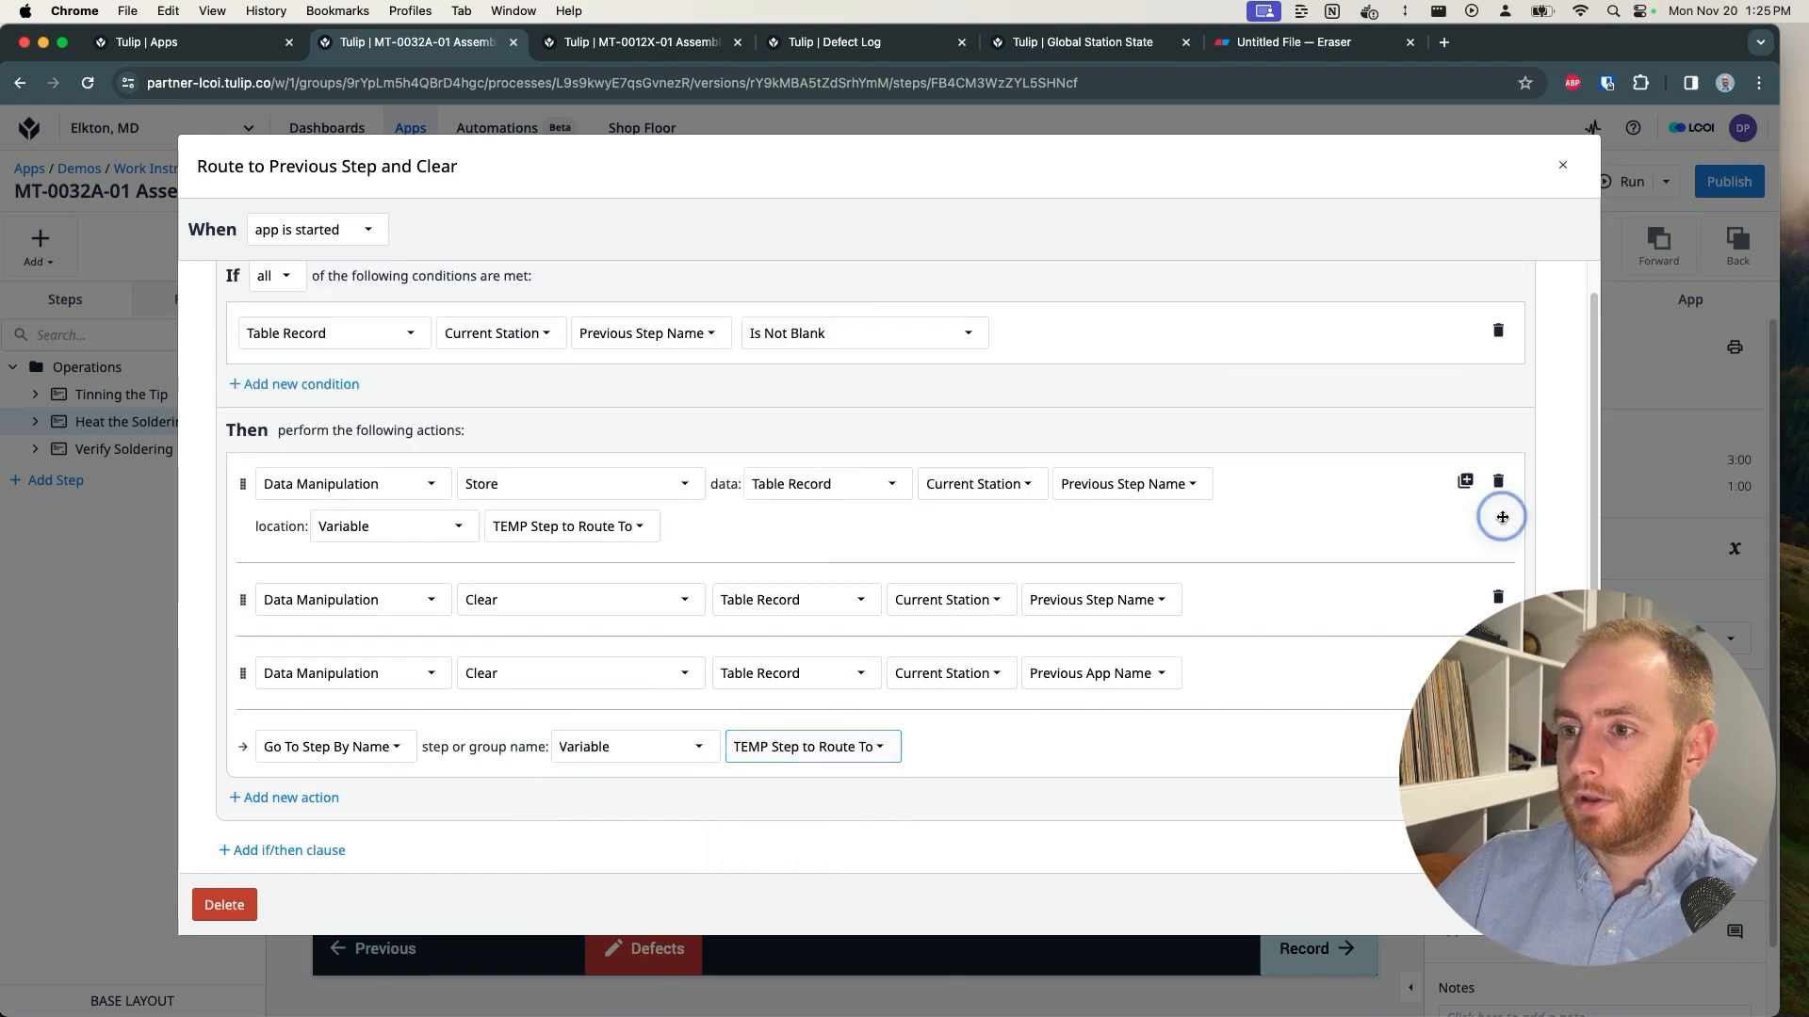
click(1559, 905)
Step: Switch to Tulip Player, begin MT-0032A-01 Assembly, and compare the step it opens with Verify Soldering in the editor
key(ctrl+Up)
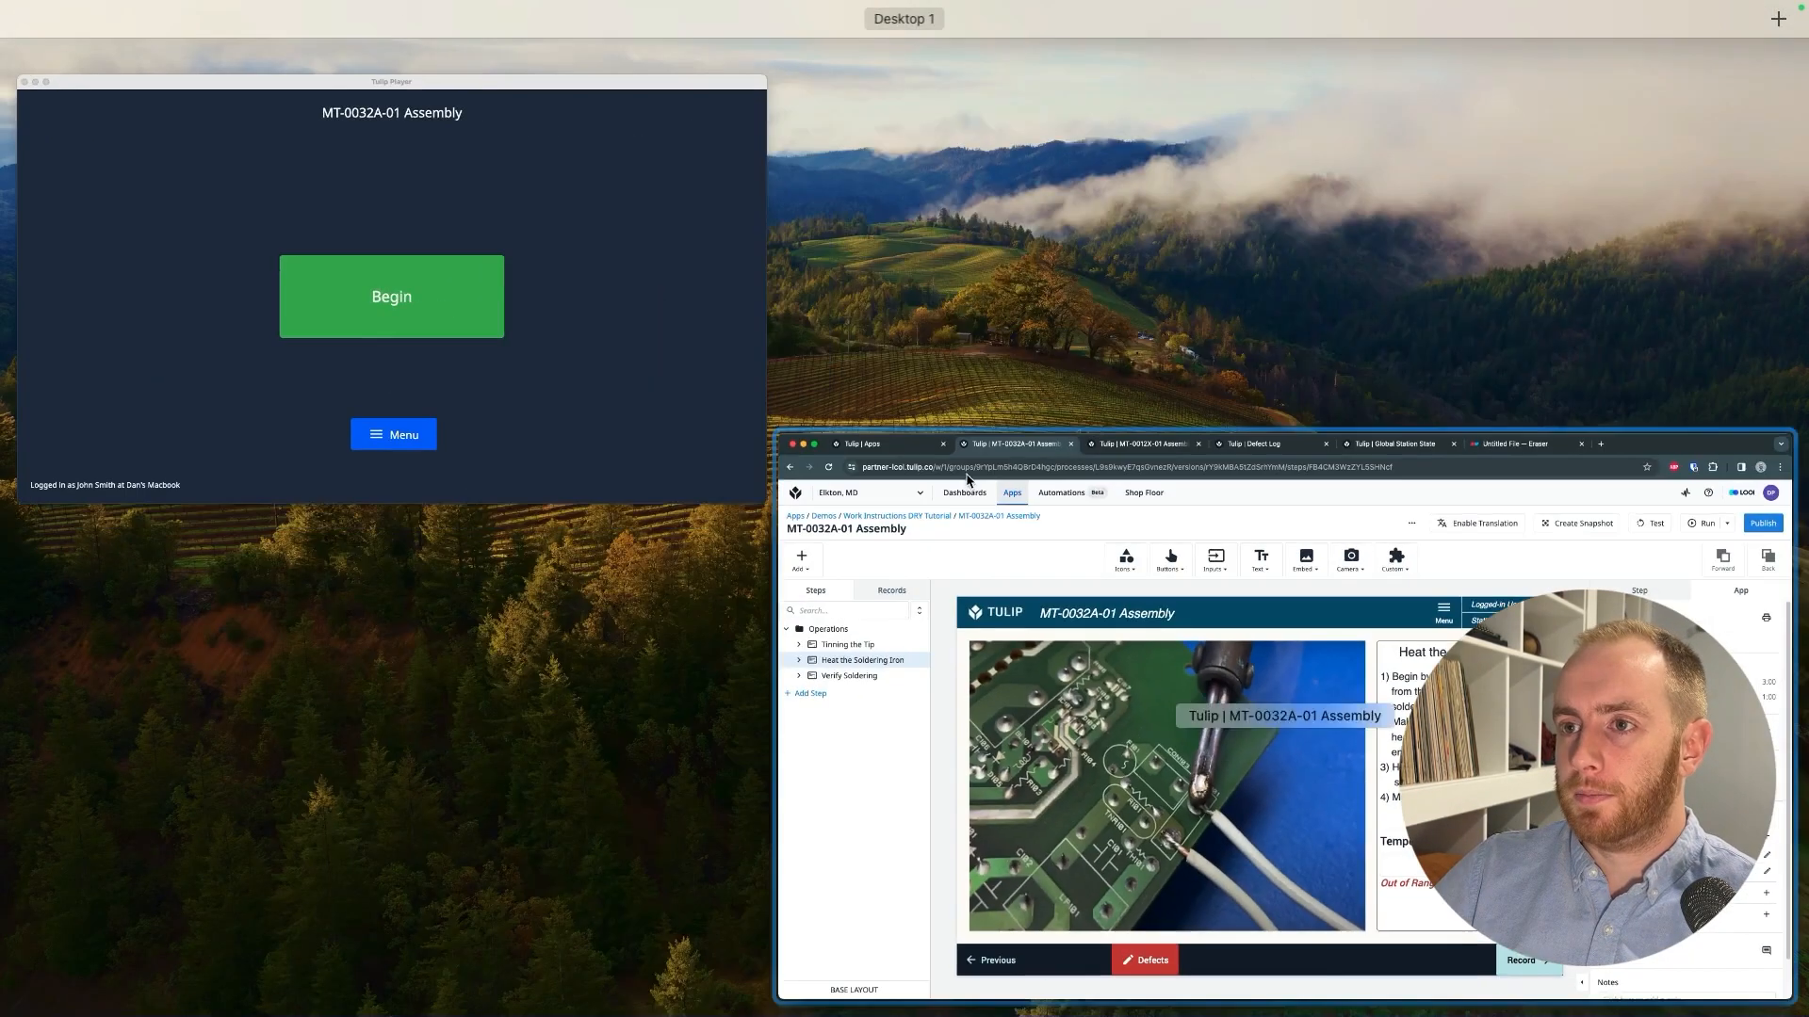
click(586, 414)
click(871, 469)
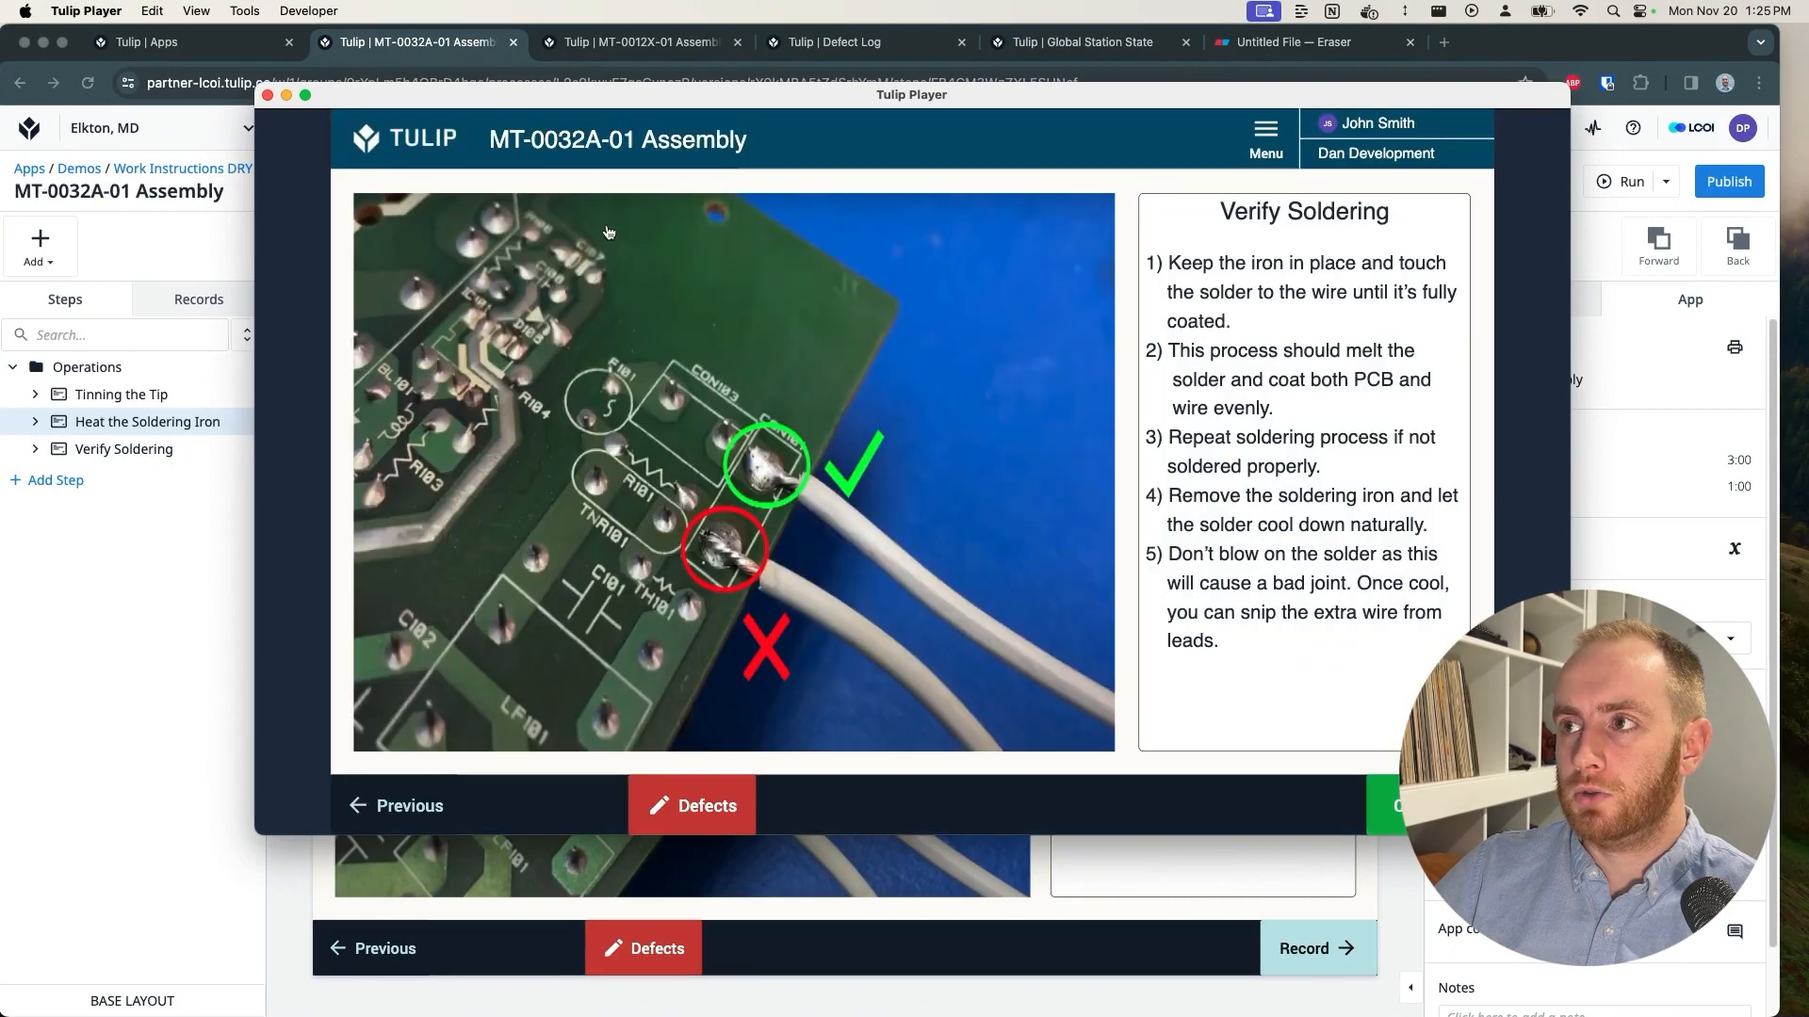
click(134, 465)
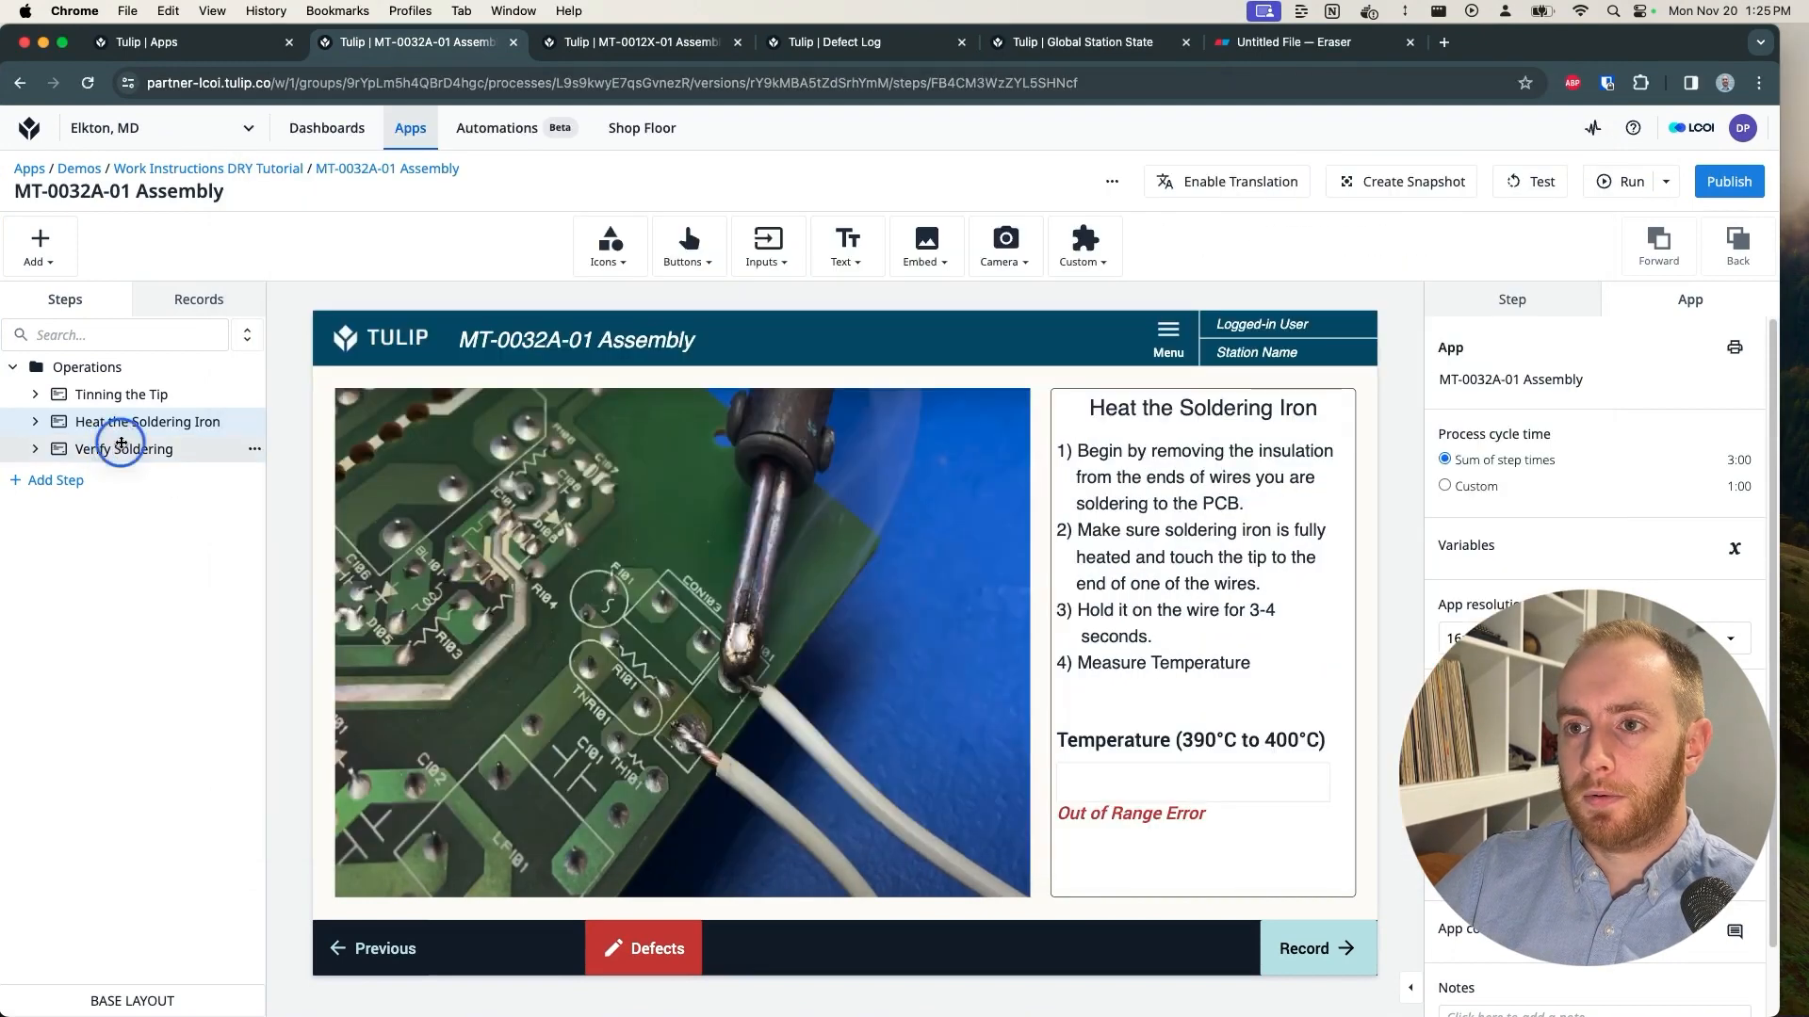
click(126, 445)
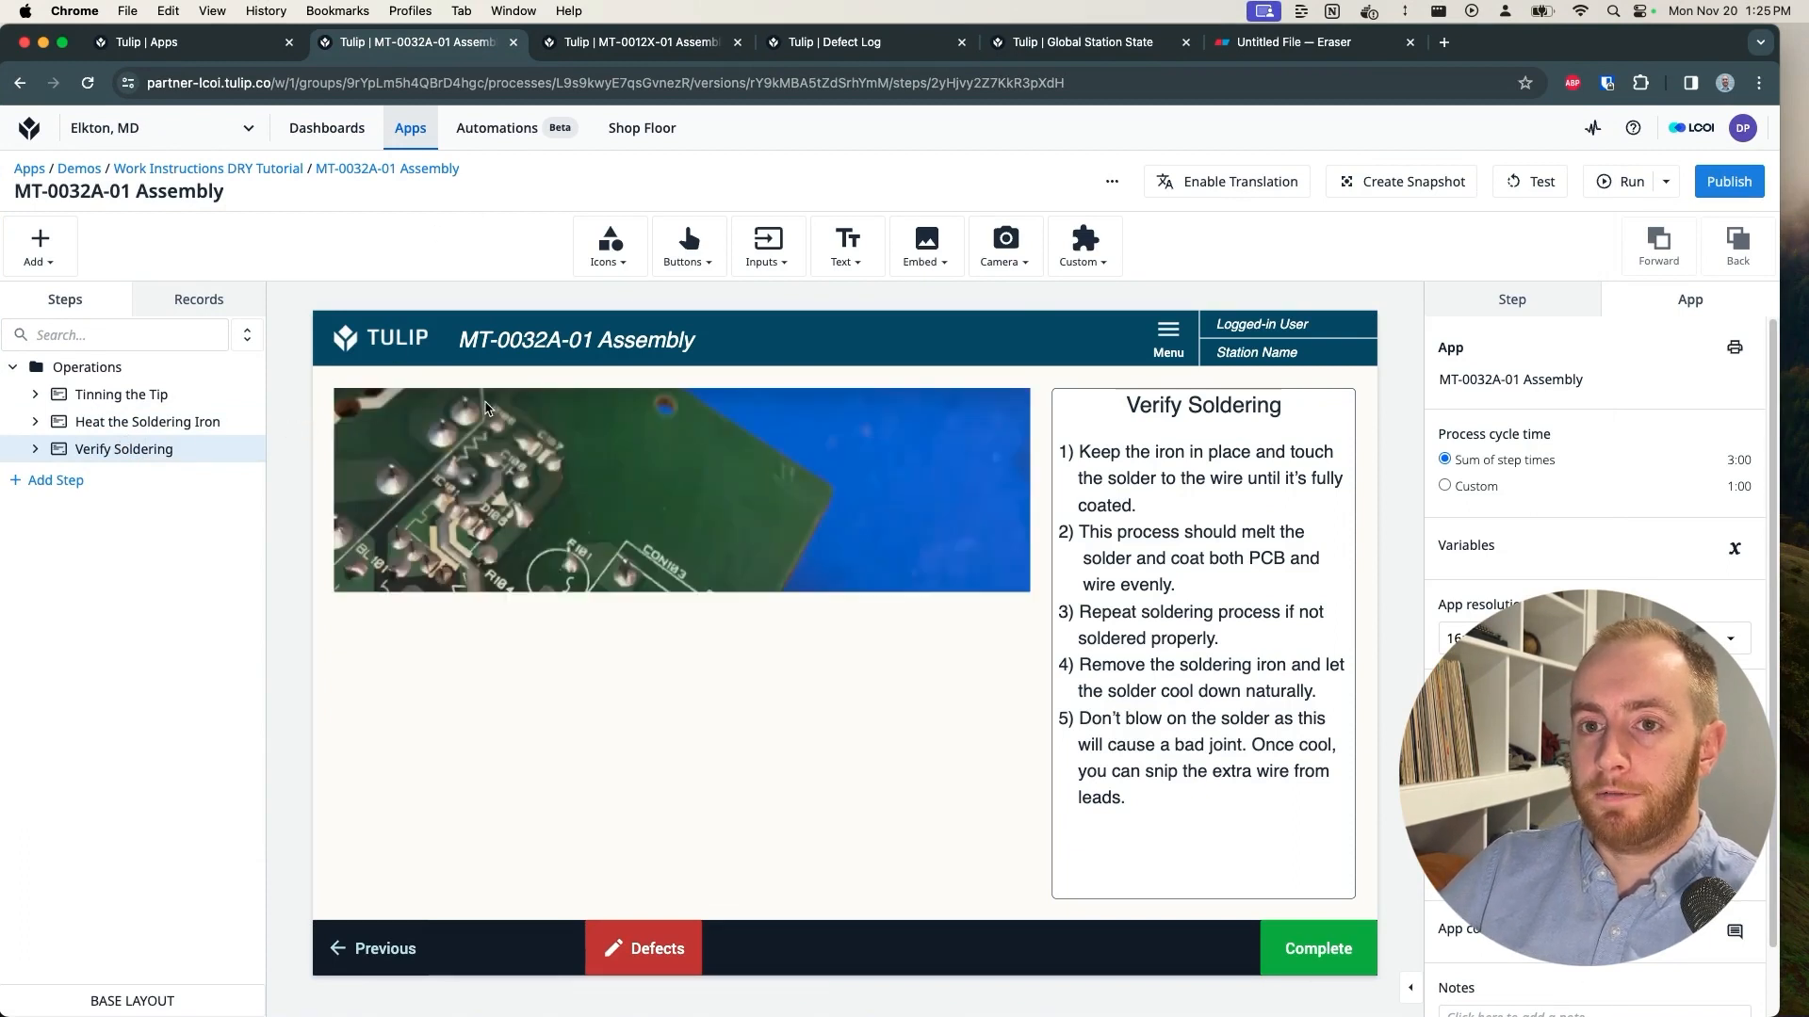
Step: Review the Work Instructions DRY Tutorial folder, the MT-0032A-01 and MT-0012X-01 Assembly editors, and the shared Defect Log form
click(232, 51)
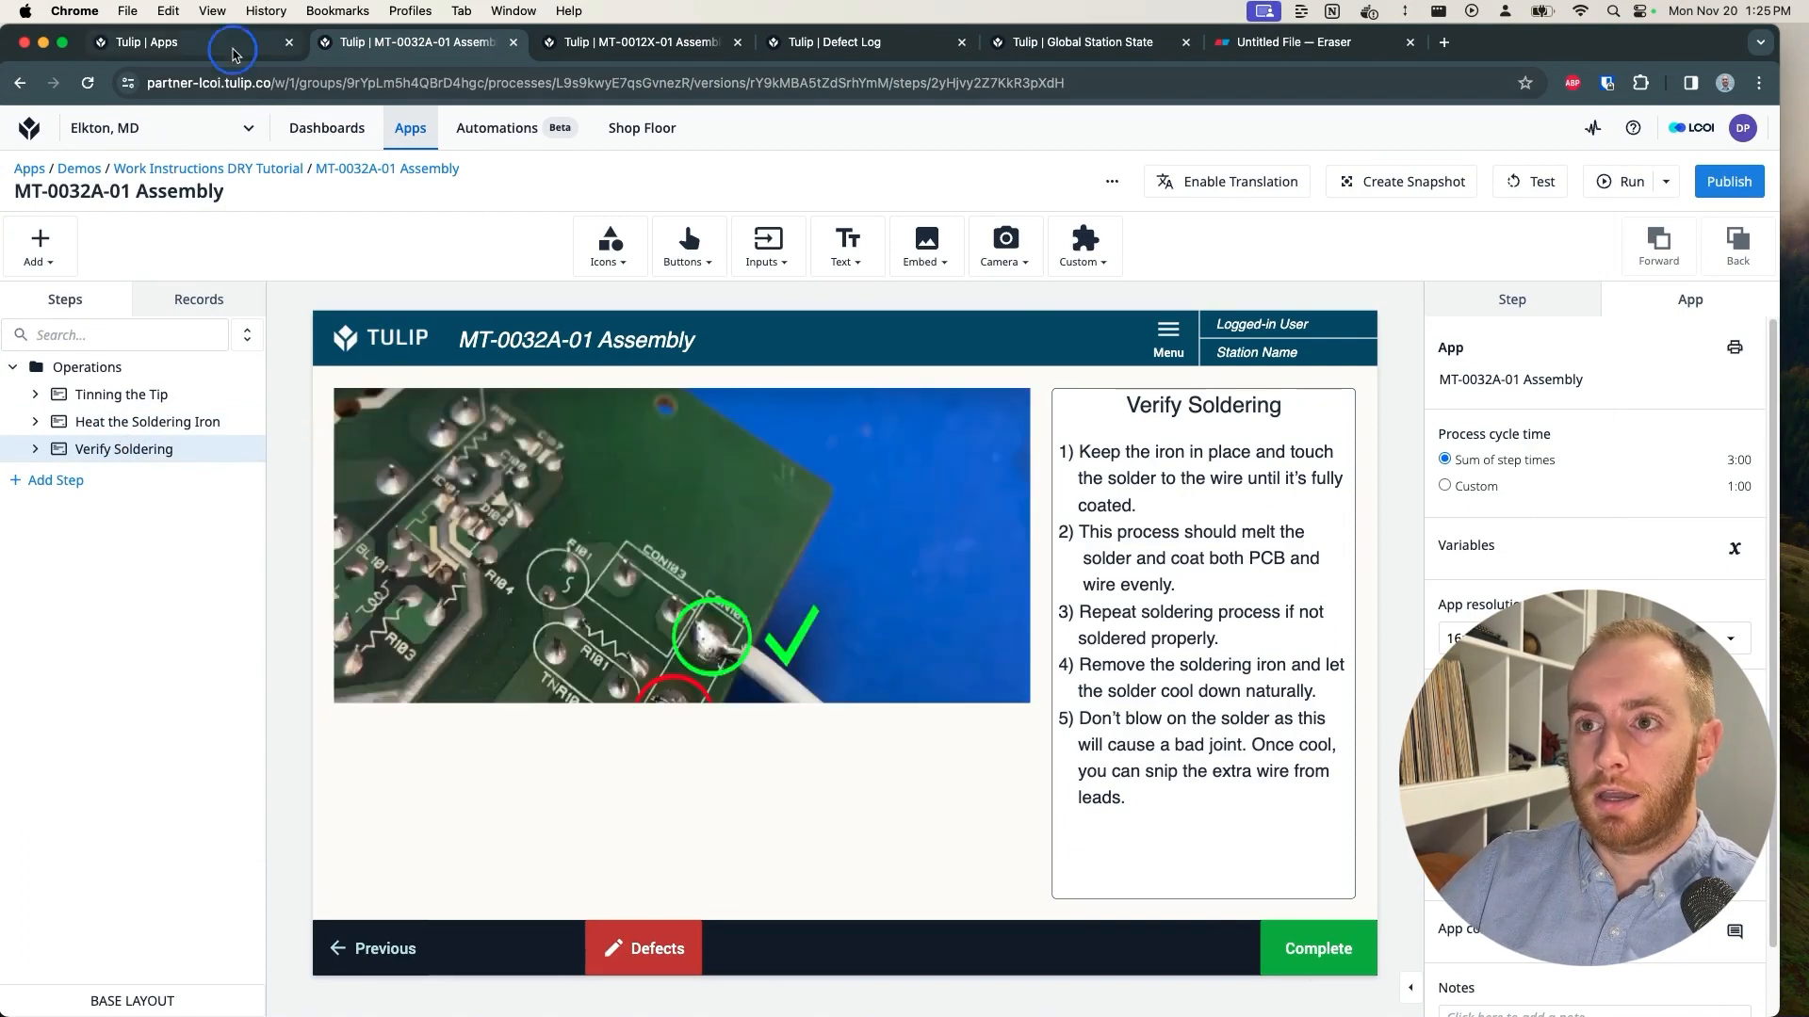
drag(1385, 734, 369, 303)
click(371, 291)
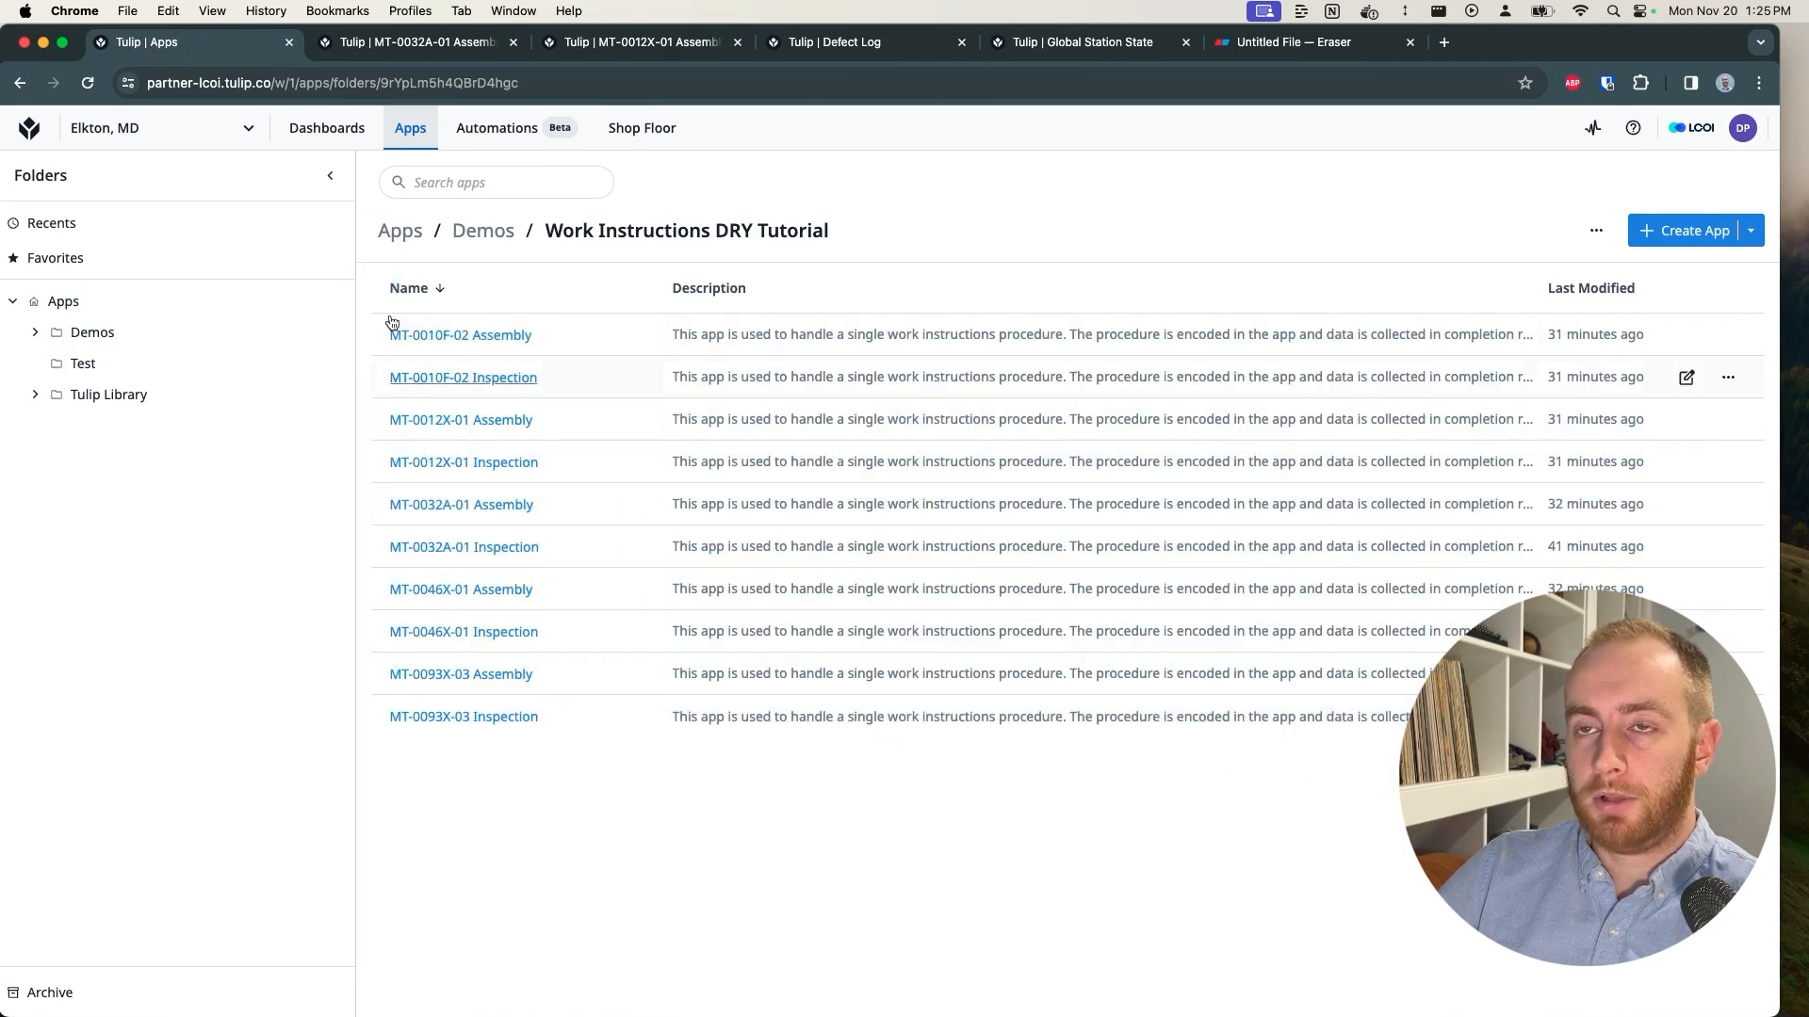
click(383, 53)
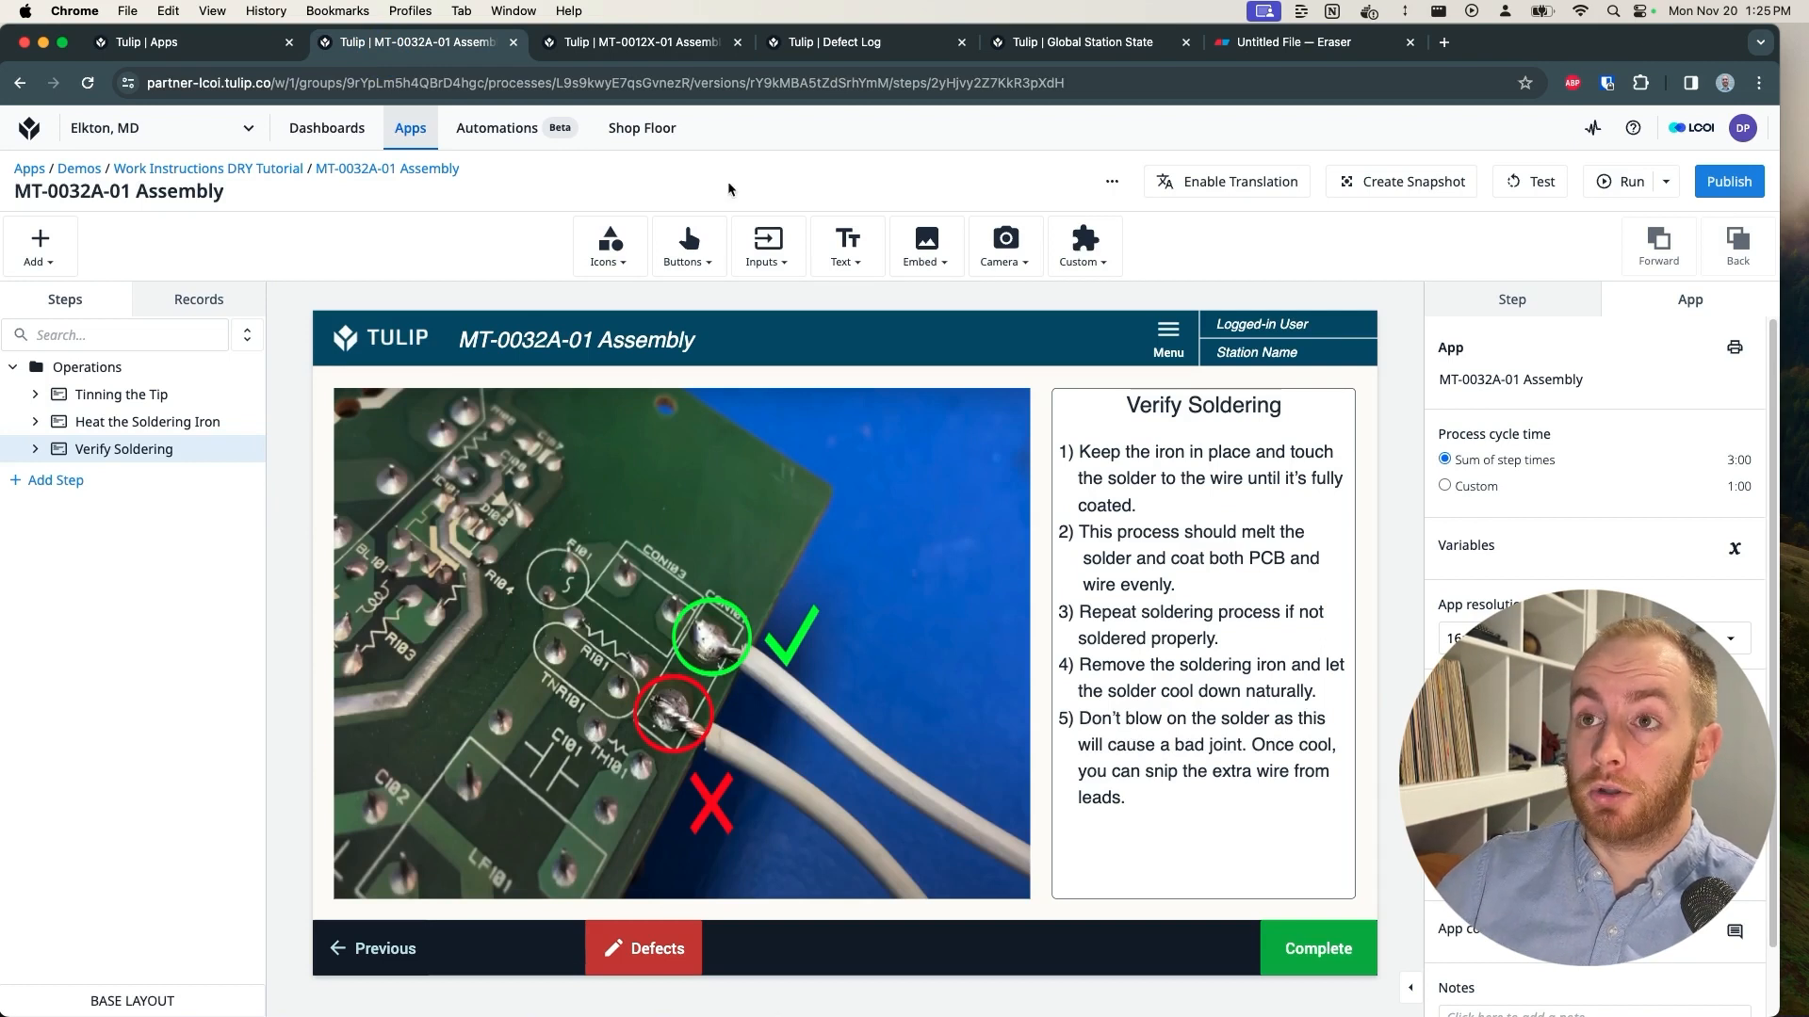
click(614, 42)
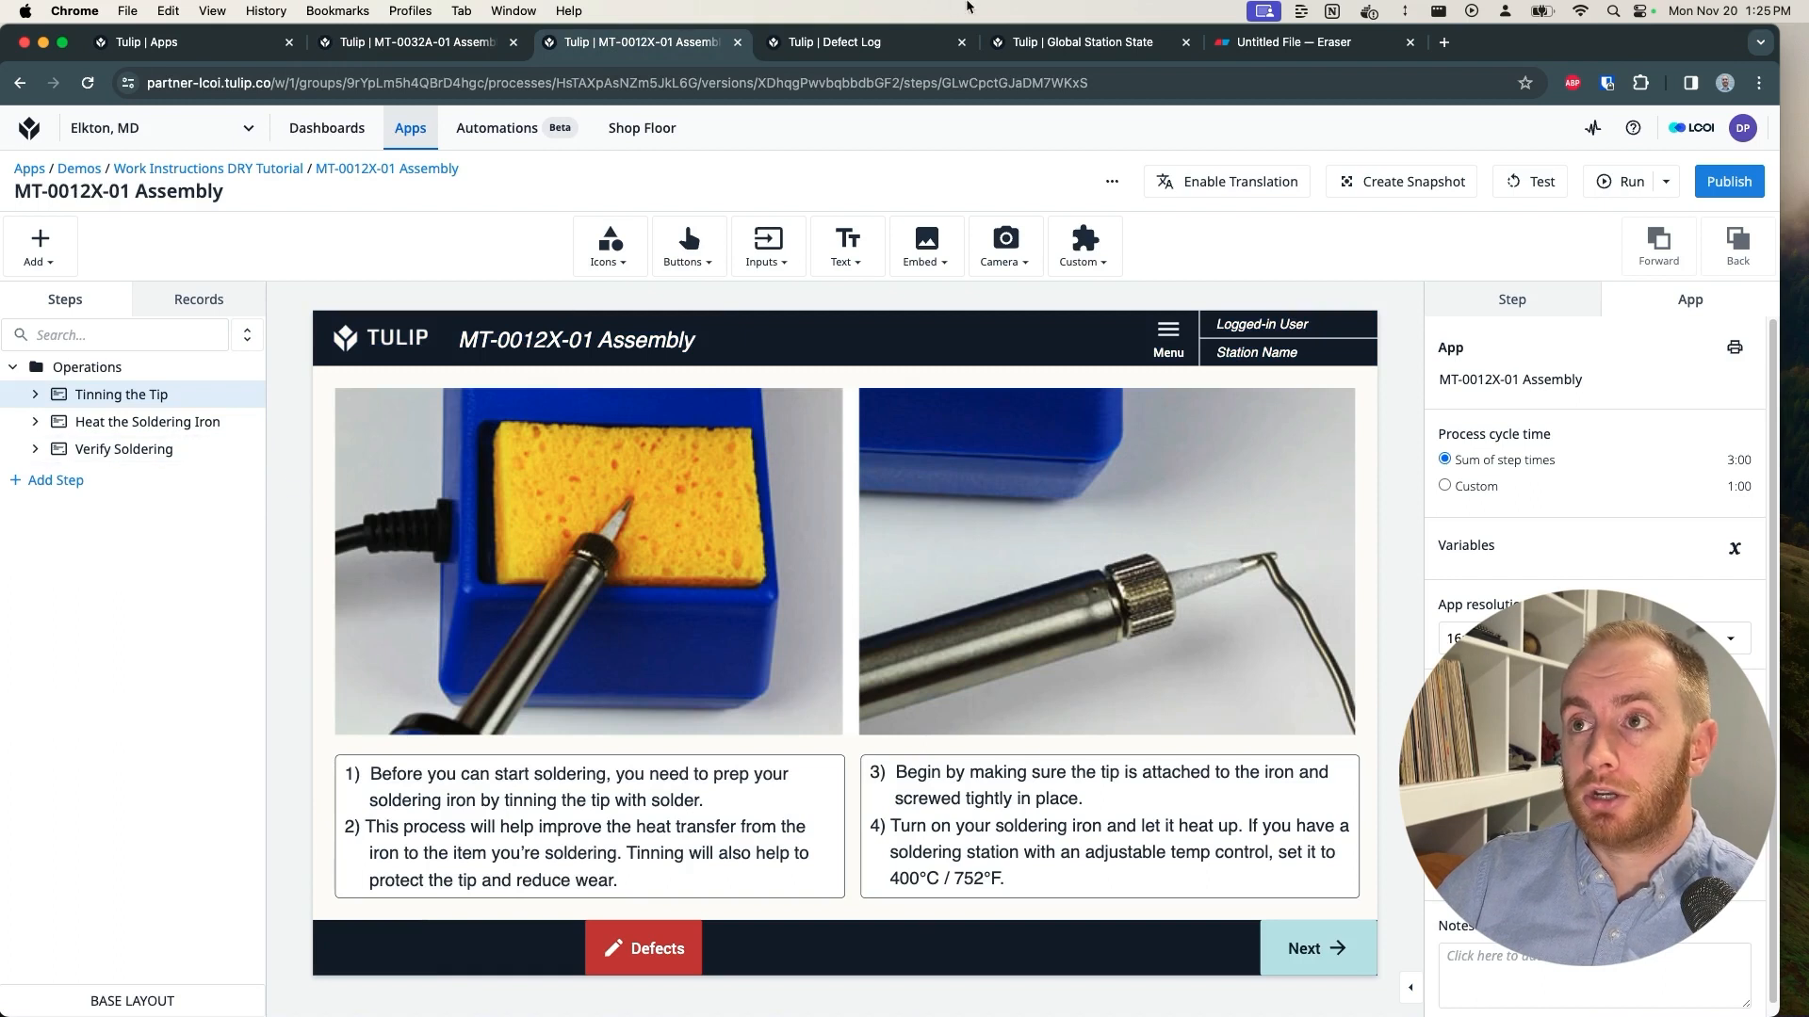
click(879, 43)
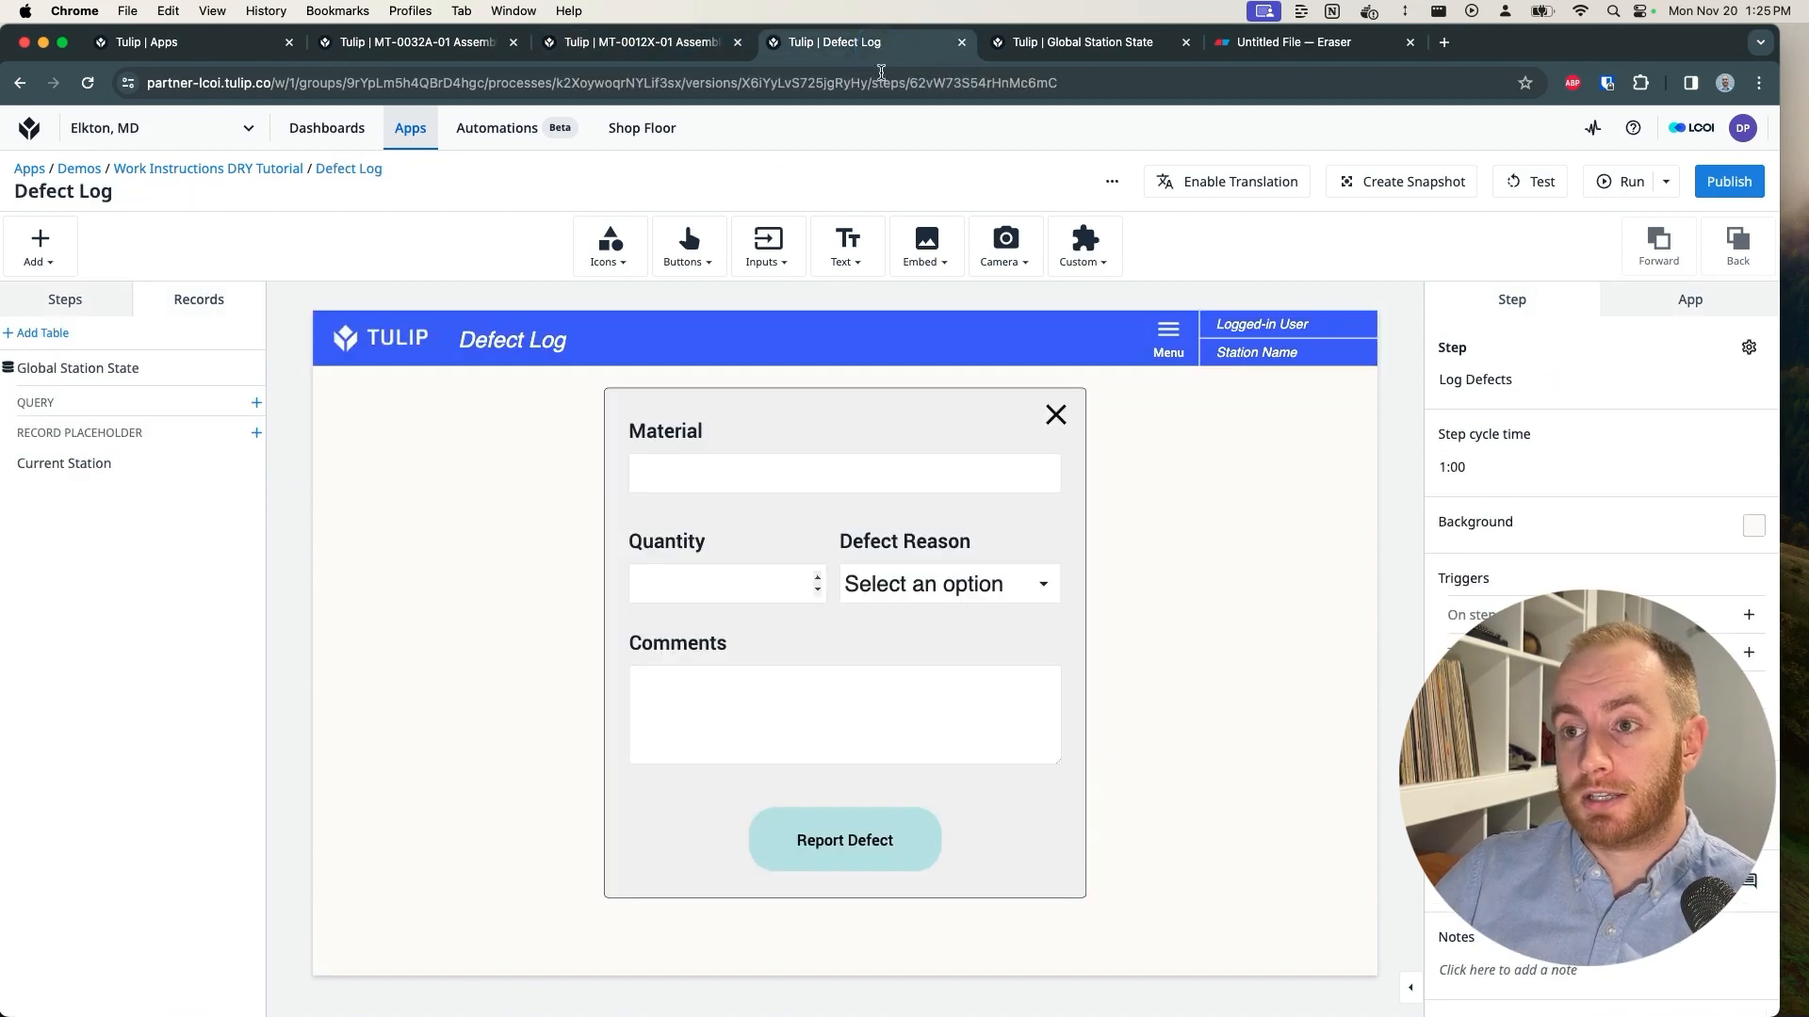
mouse_move(530, 382)
mouse_down()
mouse_move(741, 518)
mouse_move(1193, 967)
mouse_up()
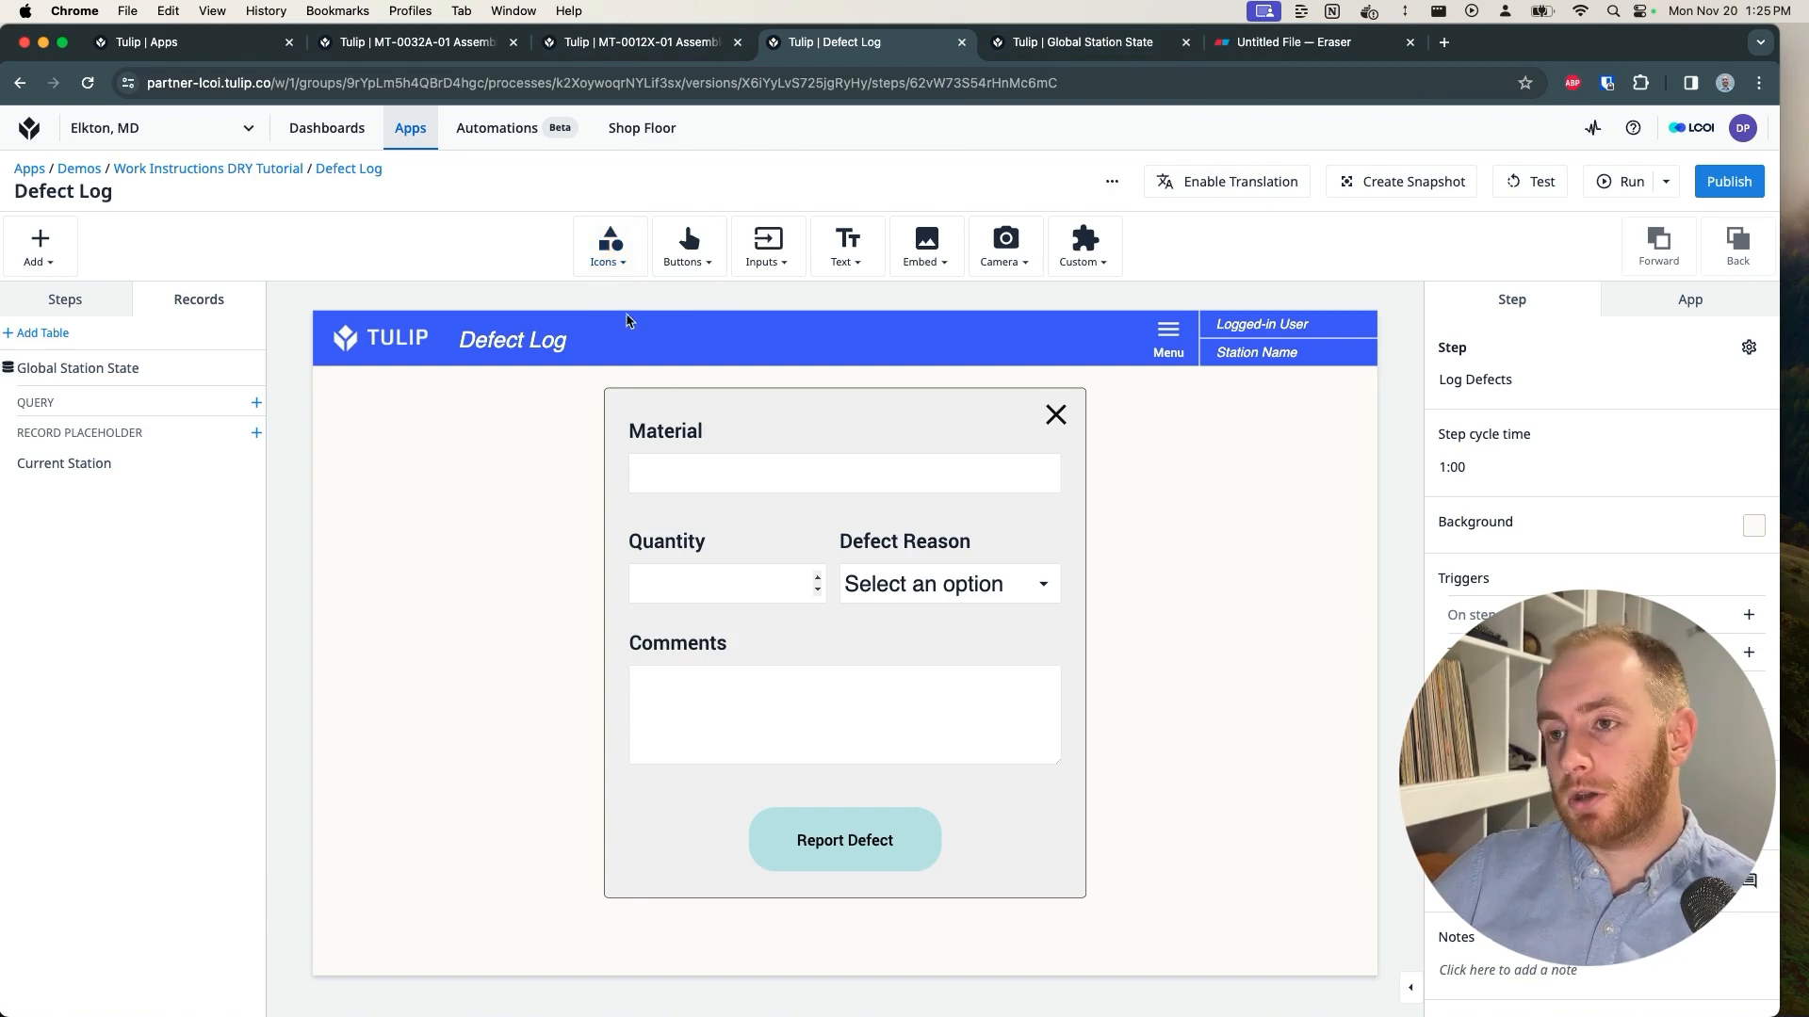
Step: Inspect the Defect Reason widget's dropdown options and the available input widgets in the Defect Log app
click(921, 589)
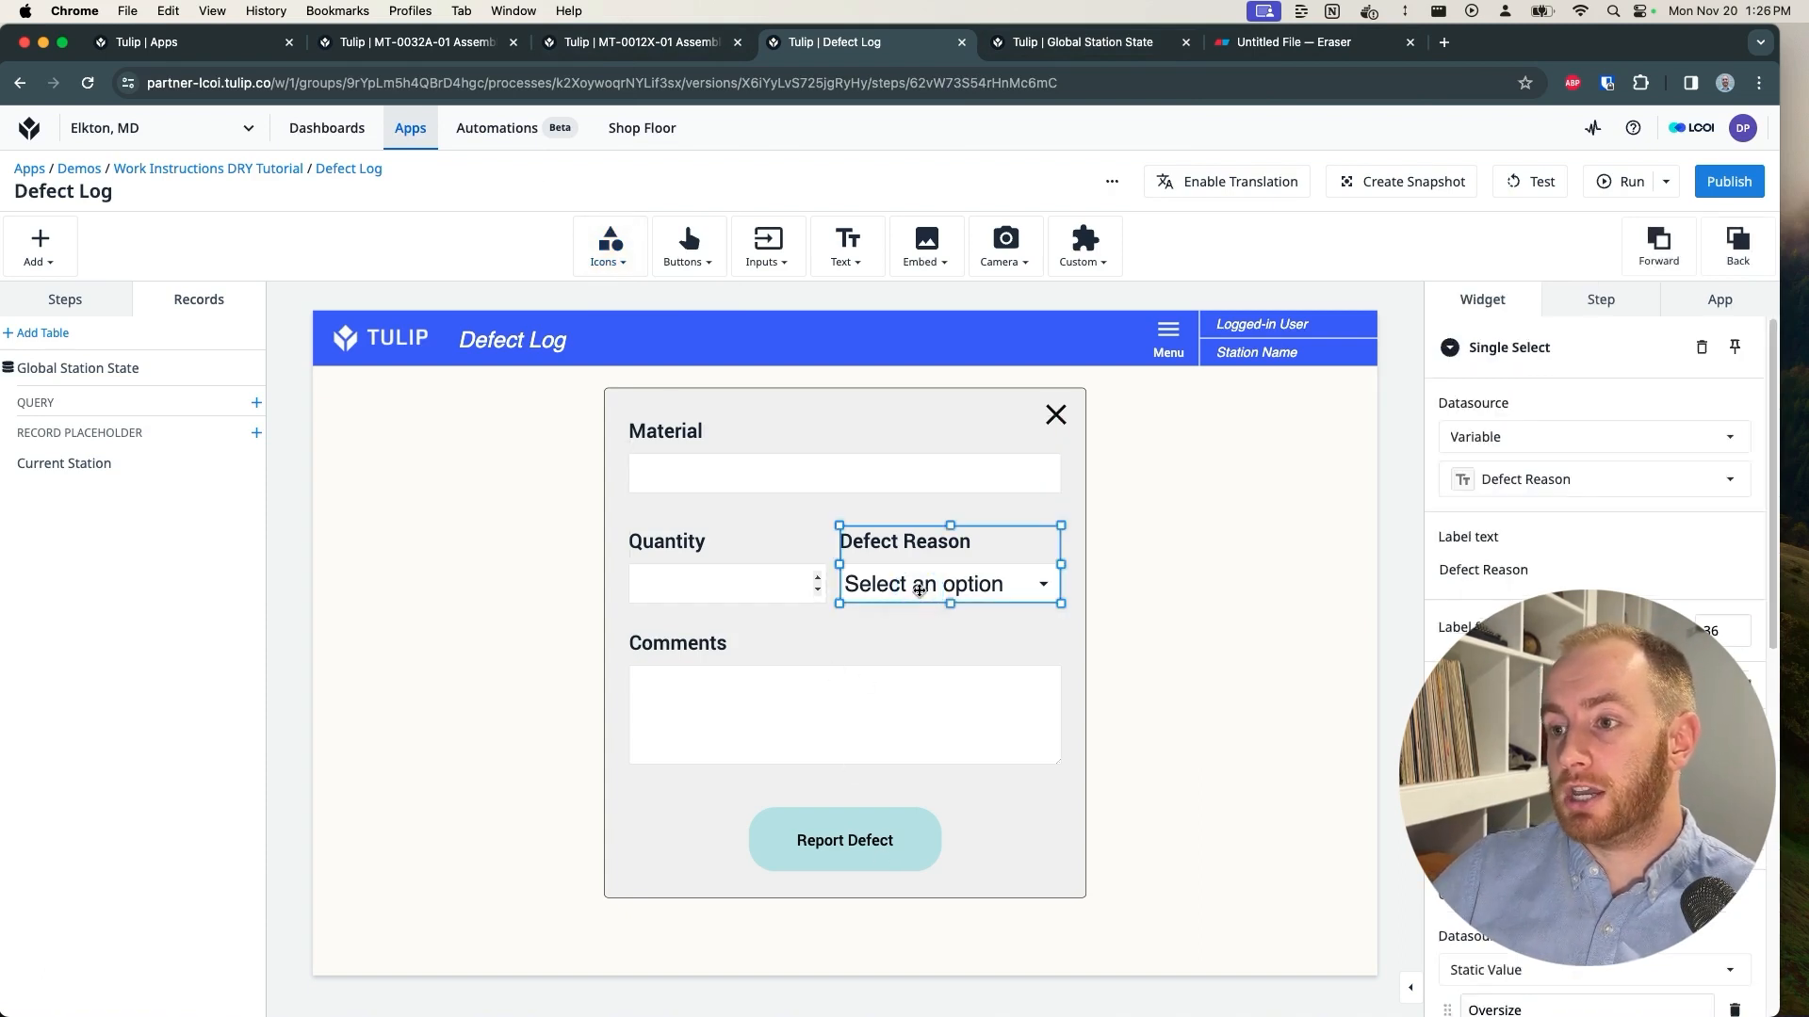
scroll(1593, 735, down, 4)
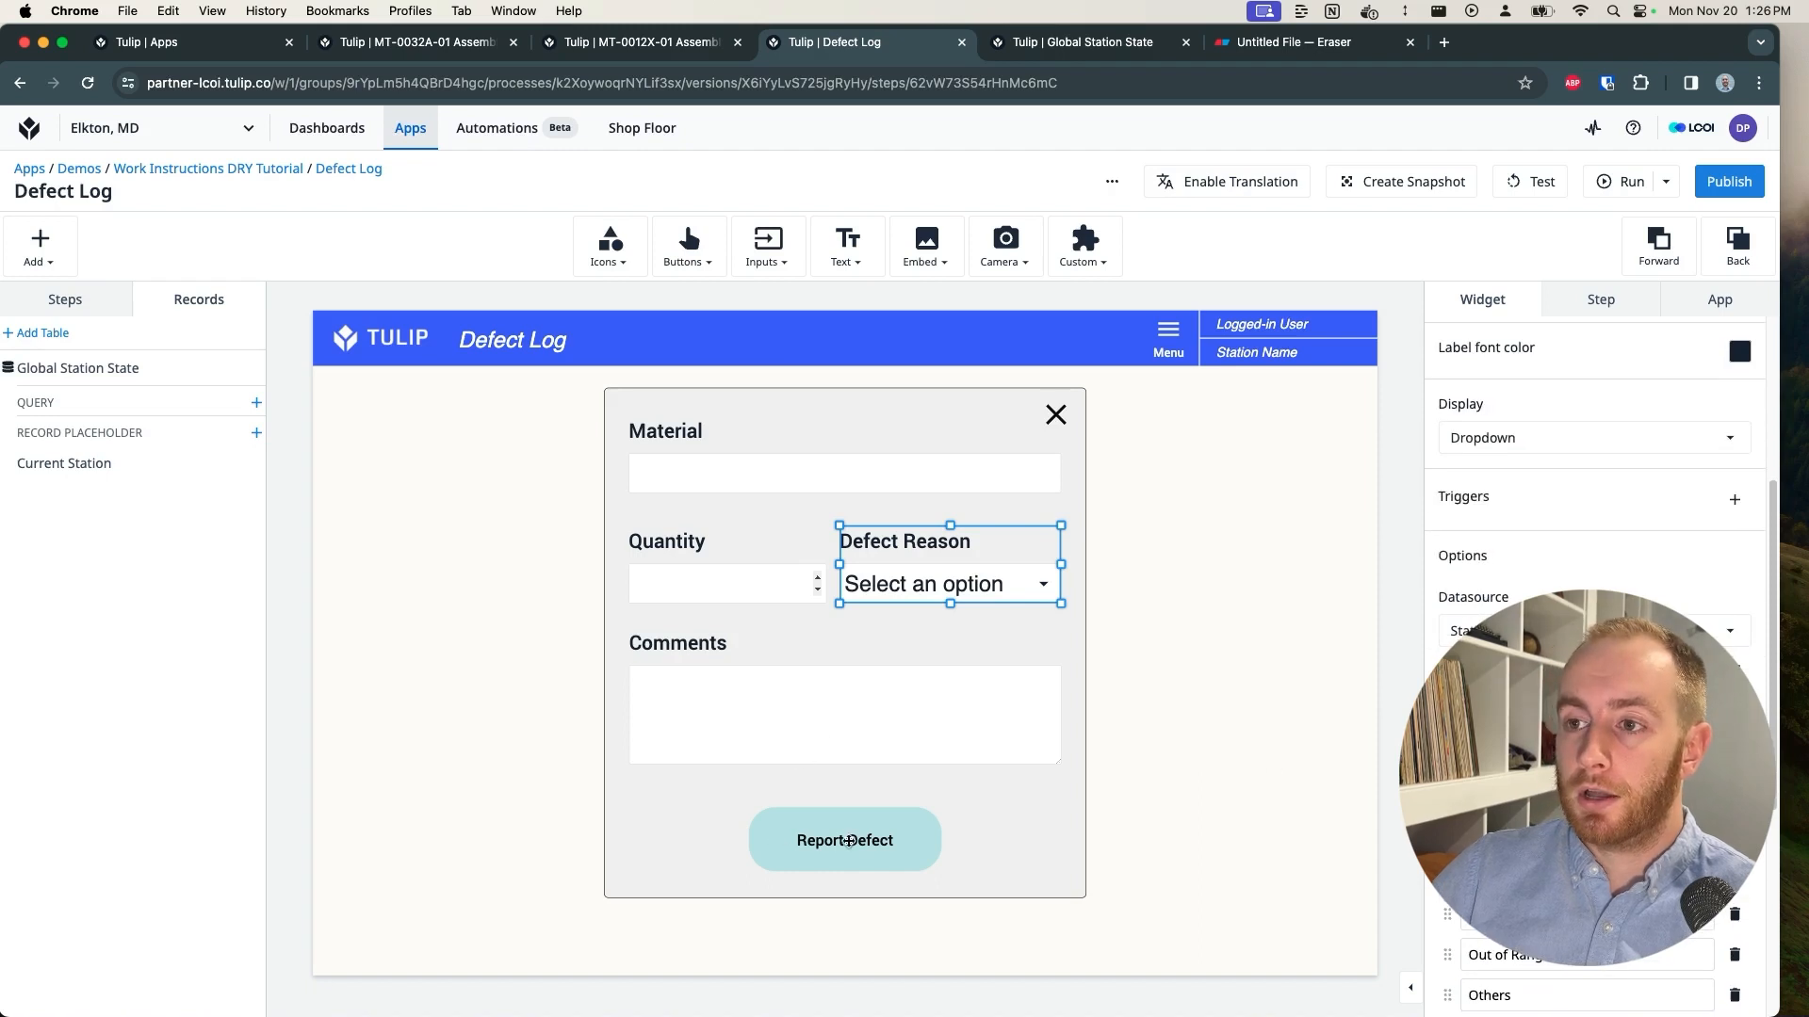
click(773, 445)
click(768, 247)
click(523, 434)
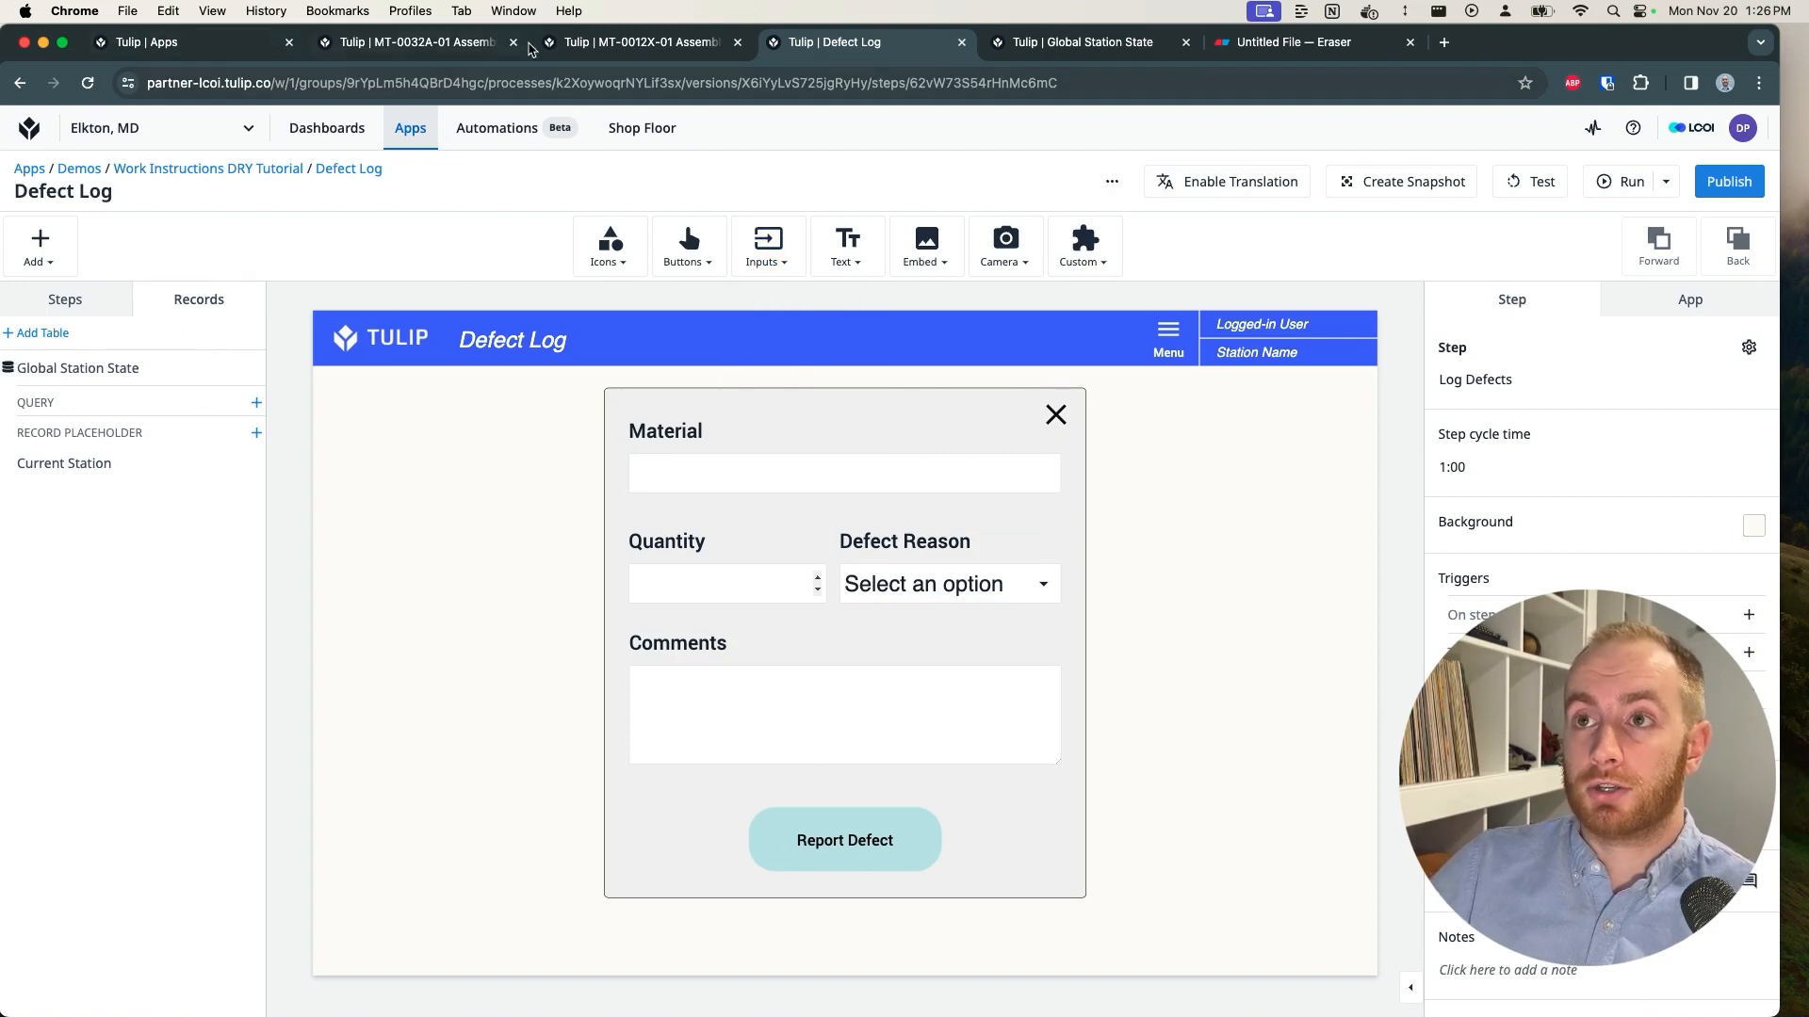
Step: Check the station's Previous App Name and Previous Step Name fields in the Global Station State table
click(1078, 52)
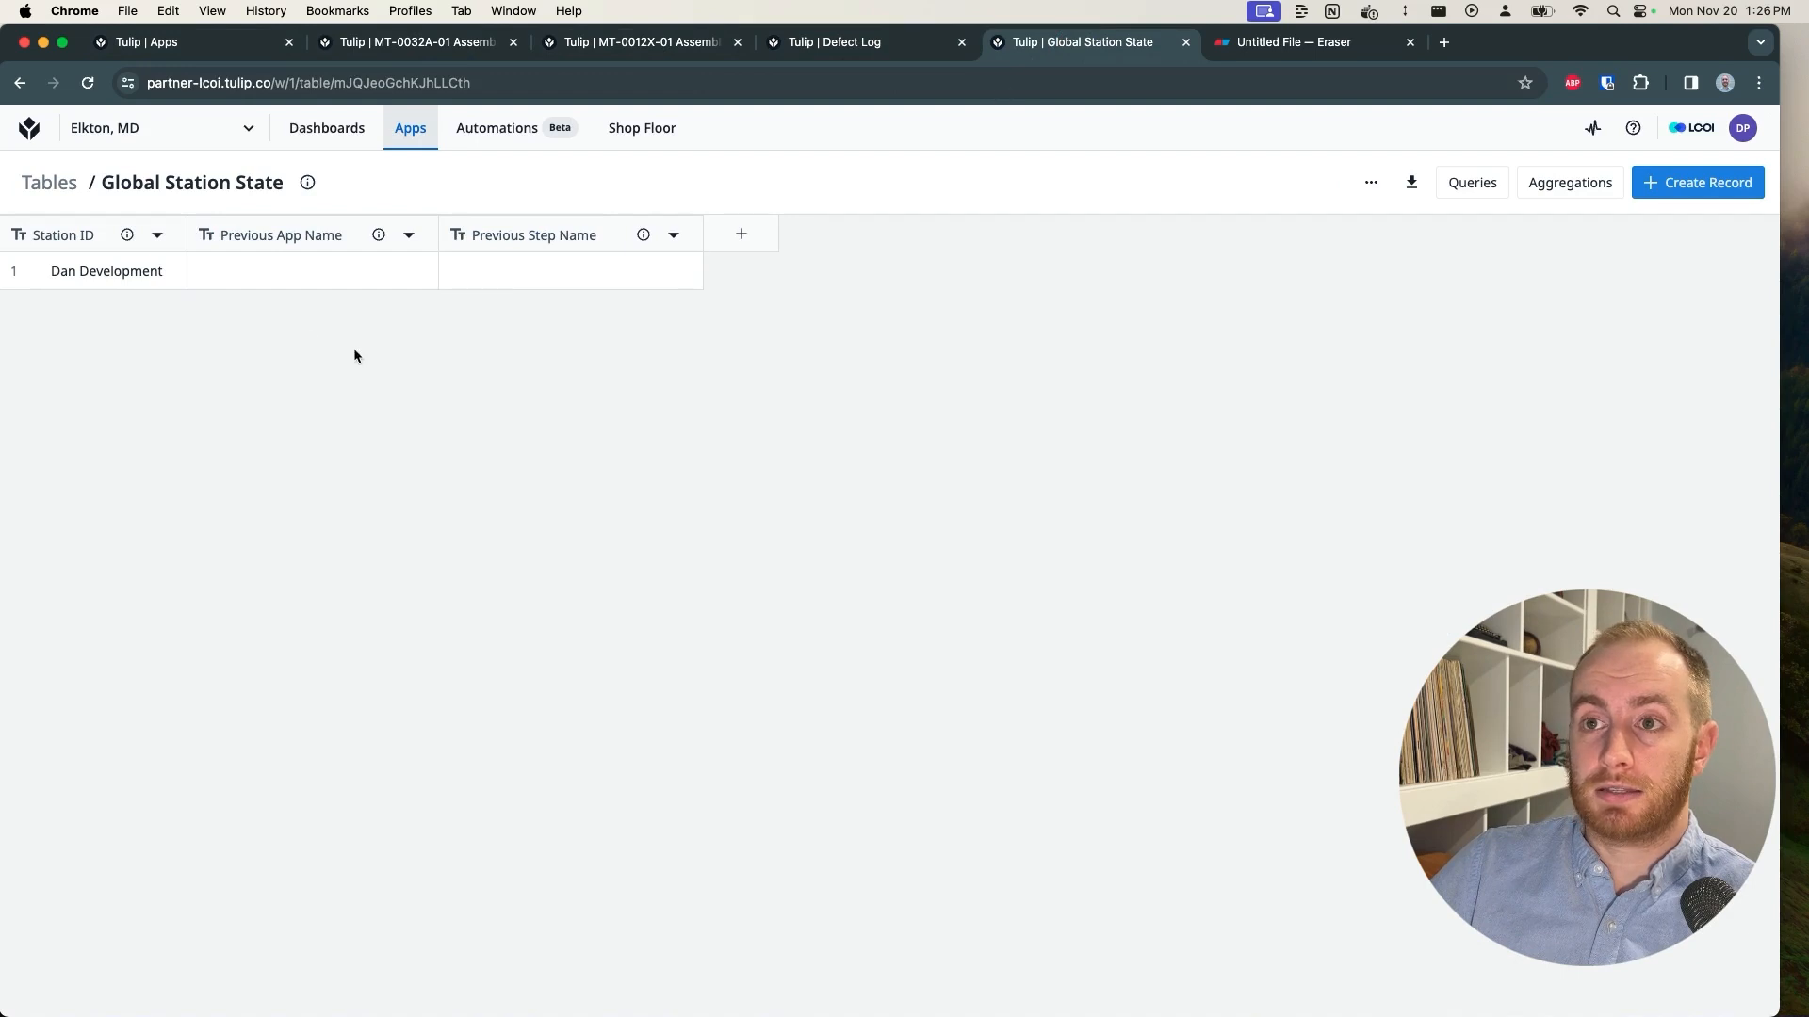
click(412, 283)
drag(412, 283, 14, 221)
Step: Open MT-0093X-03 Assembly from the Work Instructions DRY Tutorial folder in the editor and view its Log Defects step
click(212, 56)
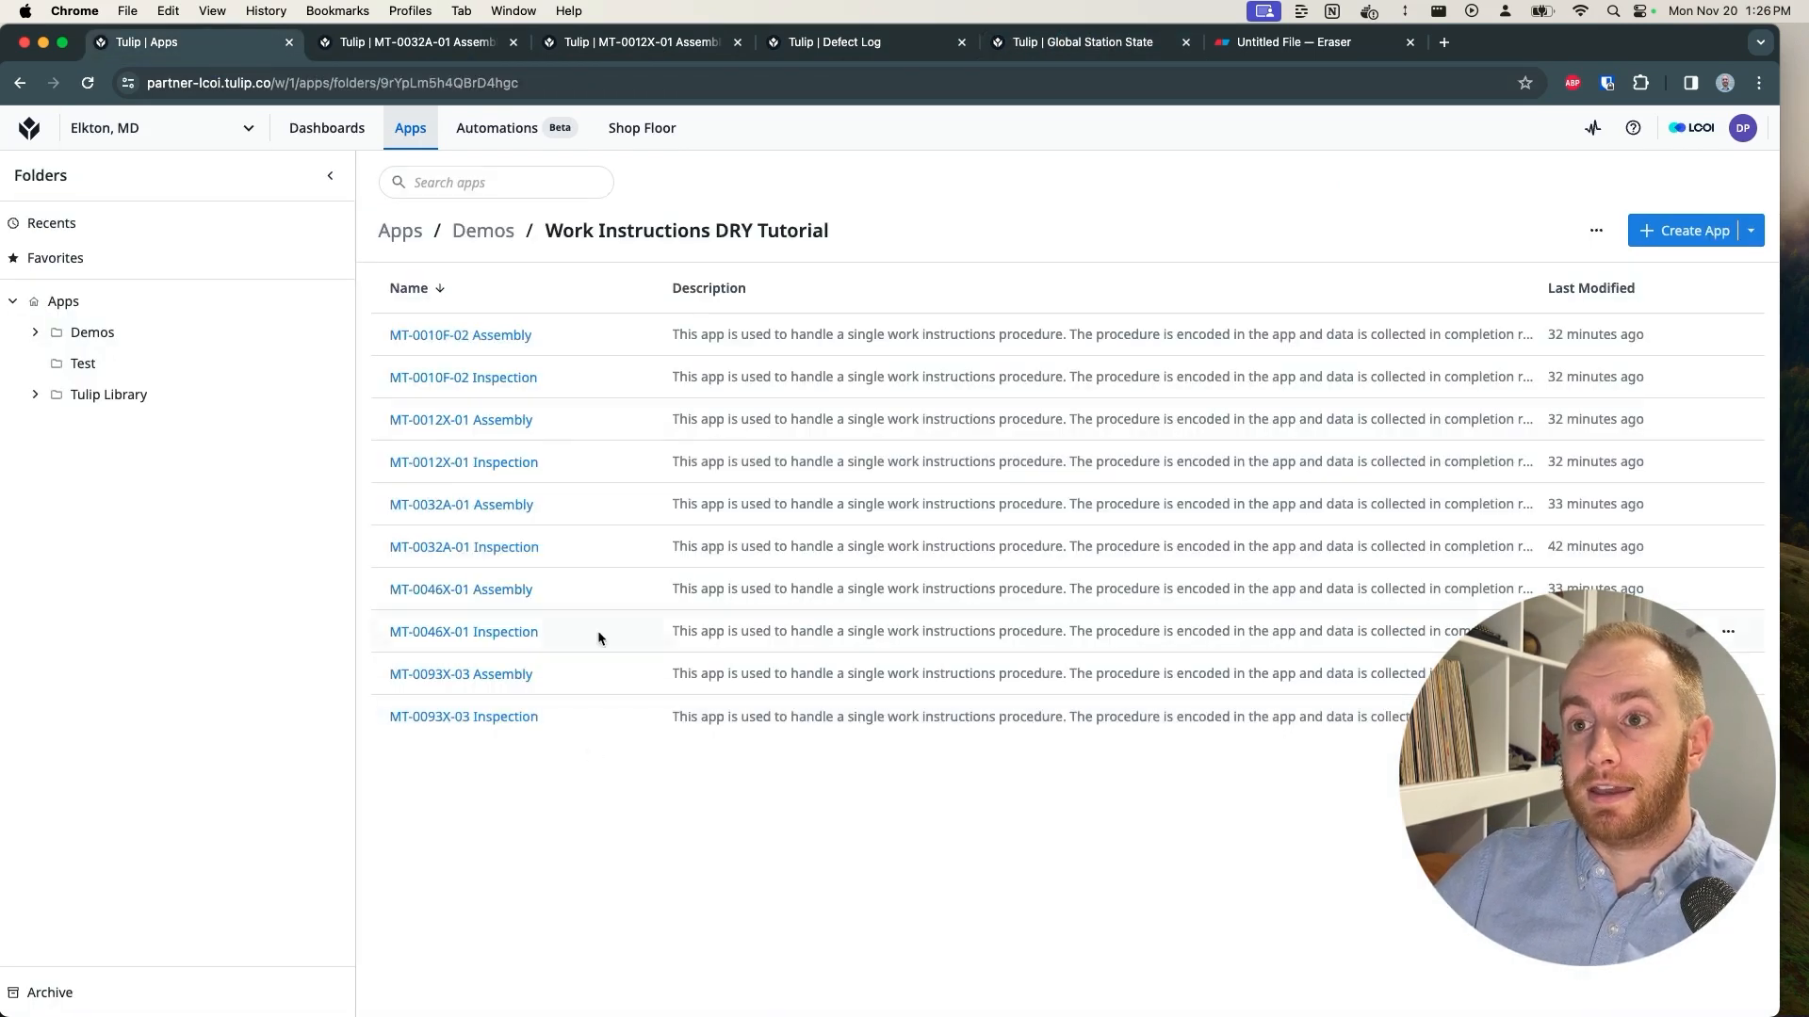
click(473, 510)
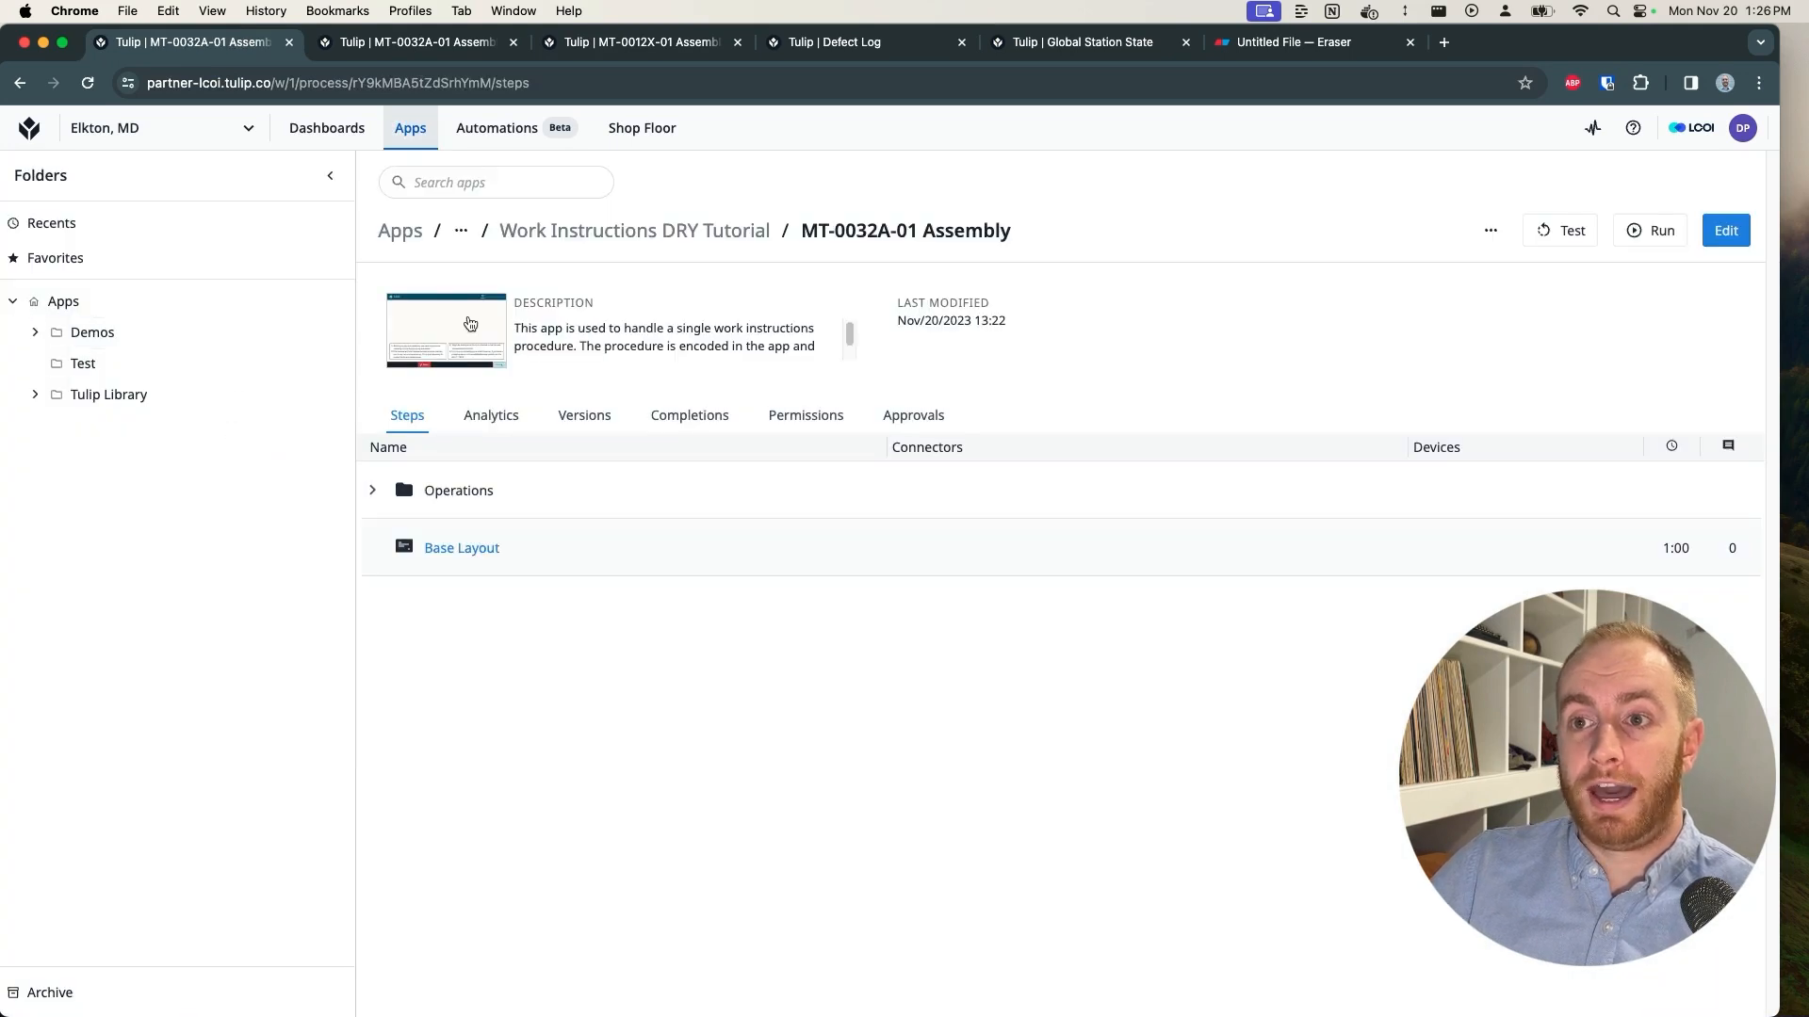
click(554, 228)
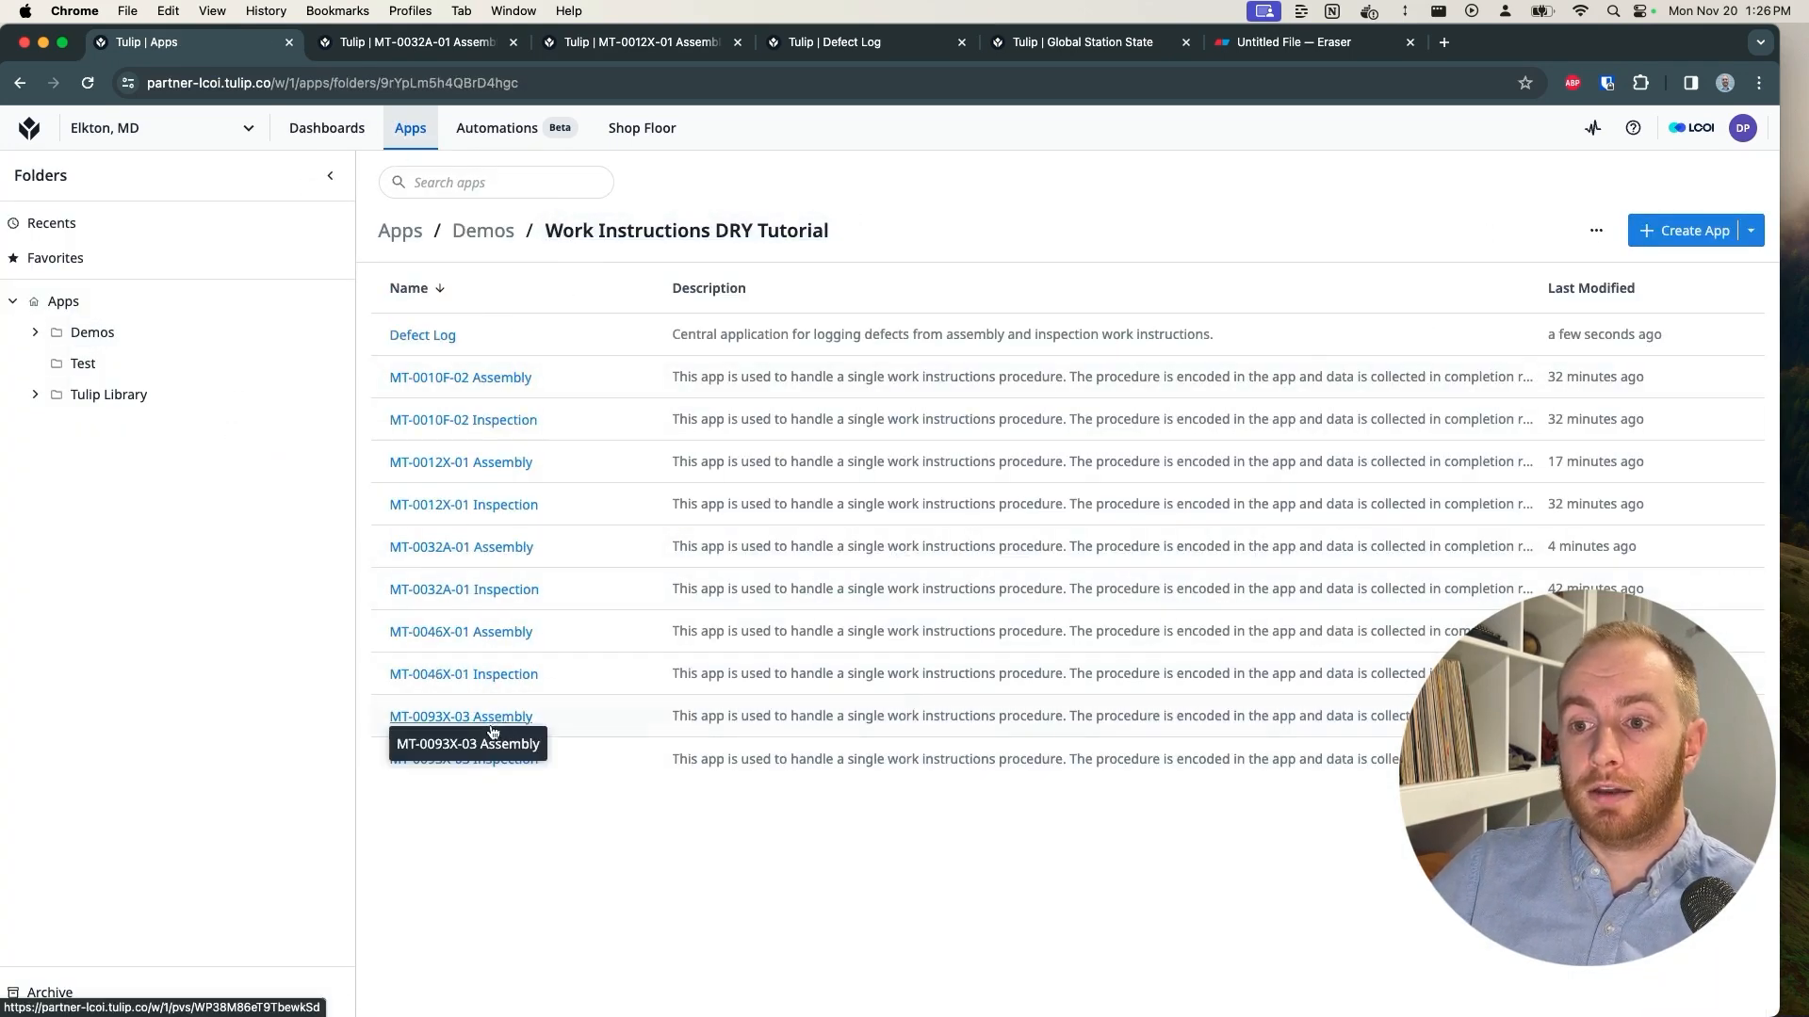
click(477, 719)
click(368, 491)
click(505, 547)
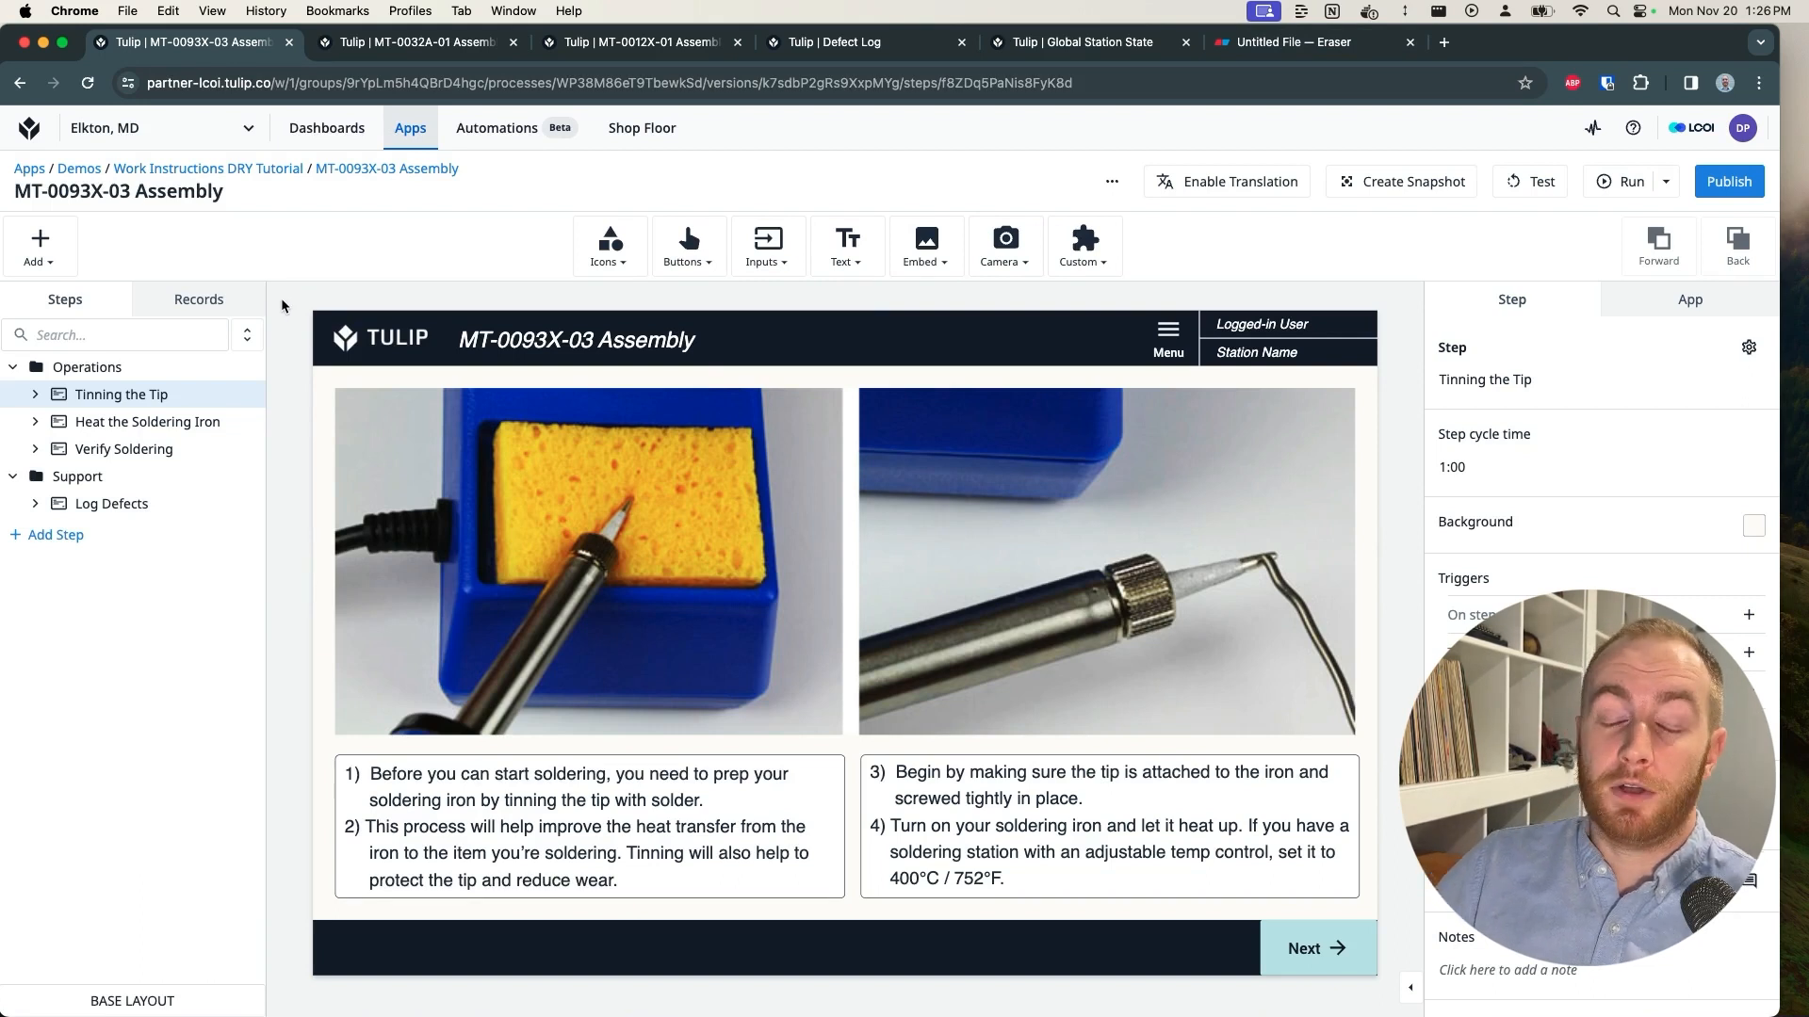
click(150, 505)
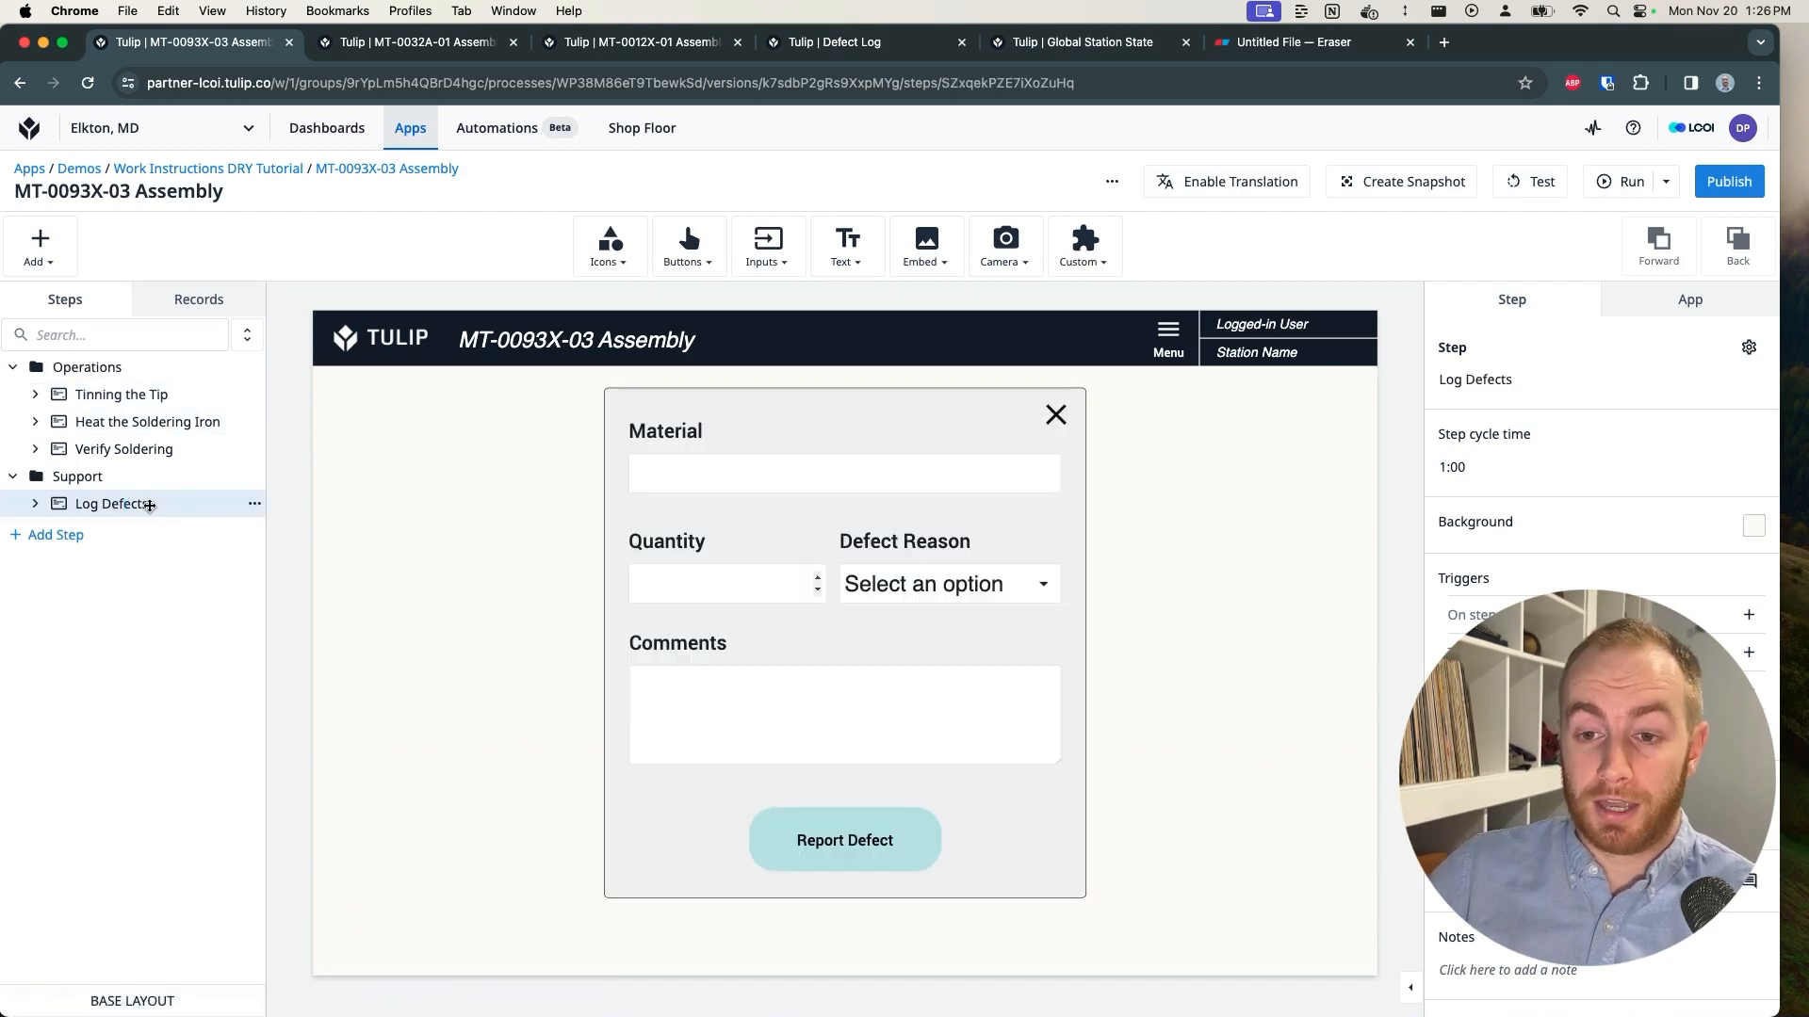